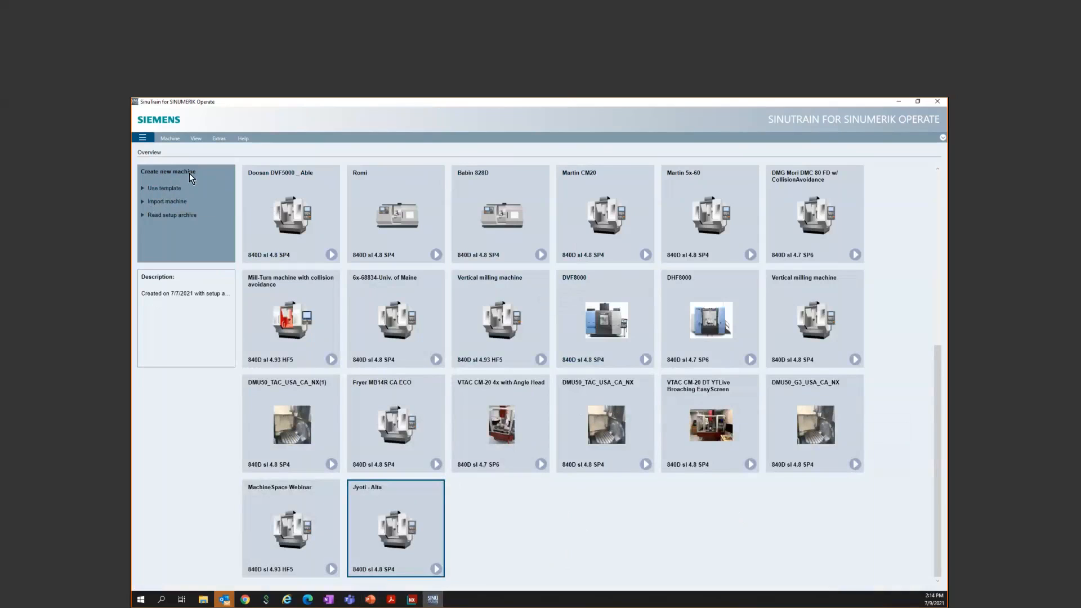
Step: Set up a new machine from the 4.93 HF5 Vertical milling machine template with 1366x768 resolution and try to create it
{"action": "left_click", "coordinate": [166, 188]}
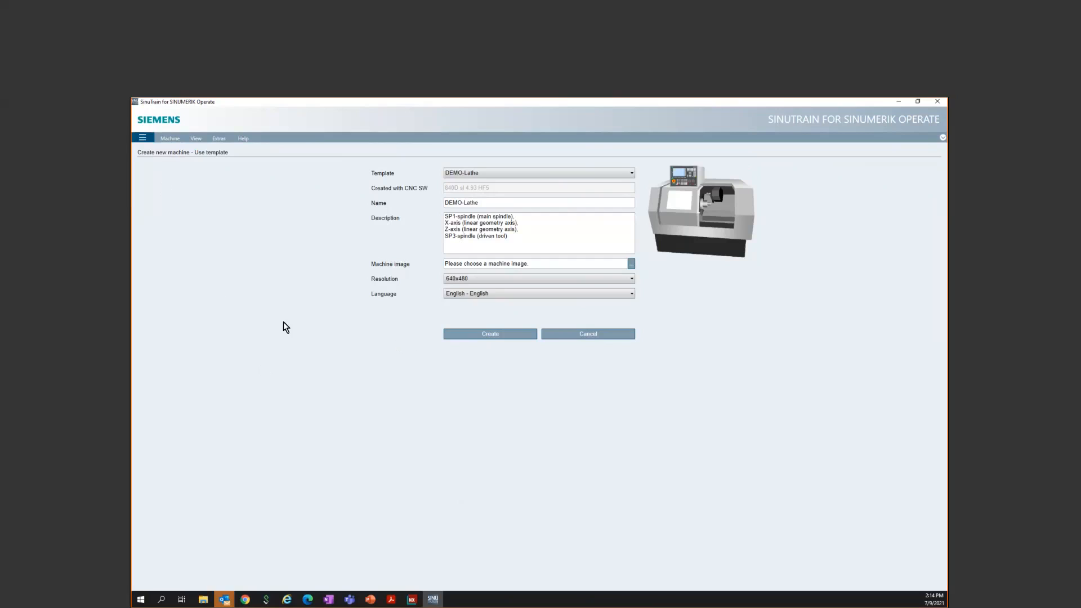
{"action": "left_click", "coordinate": [525, 174]}
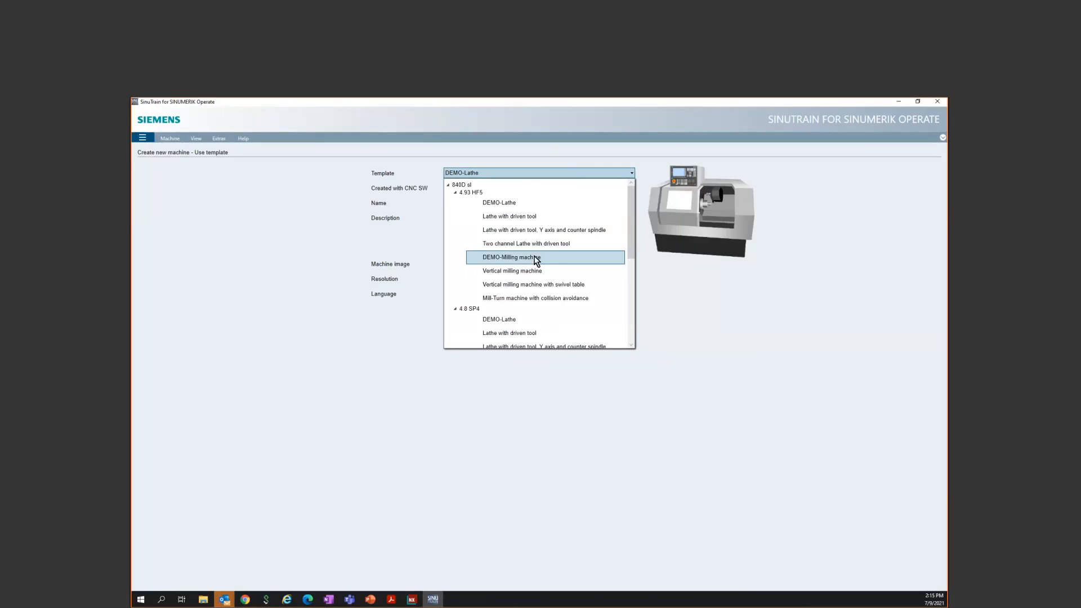
{"action": "left_click", "coordinate": [530, 274]}
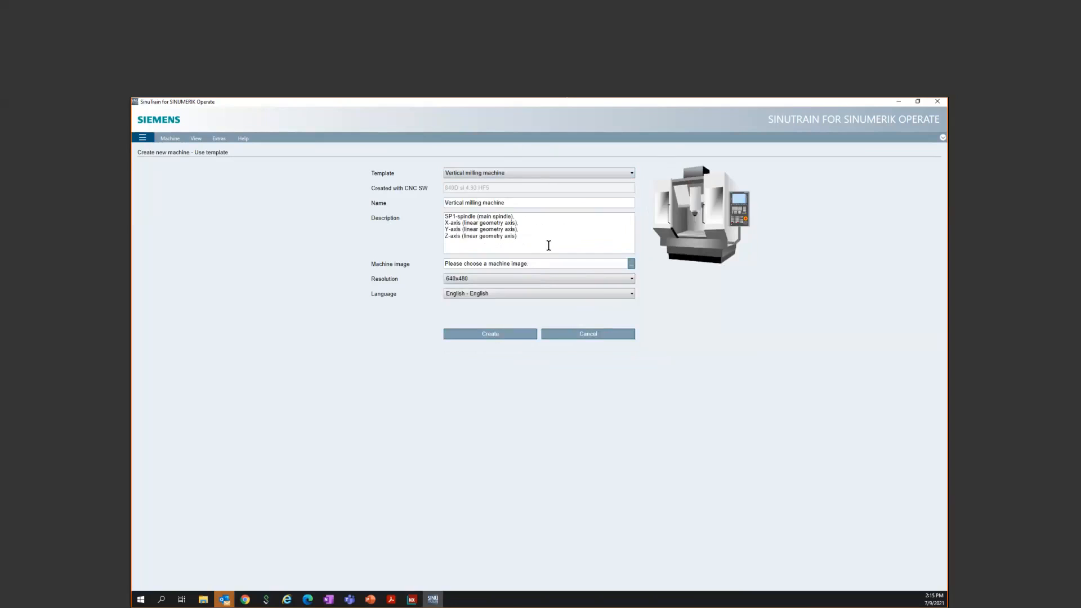
{"action": "left_click", "coordinate": [481, 279]}
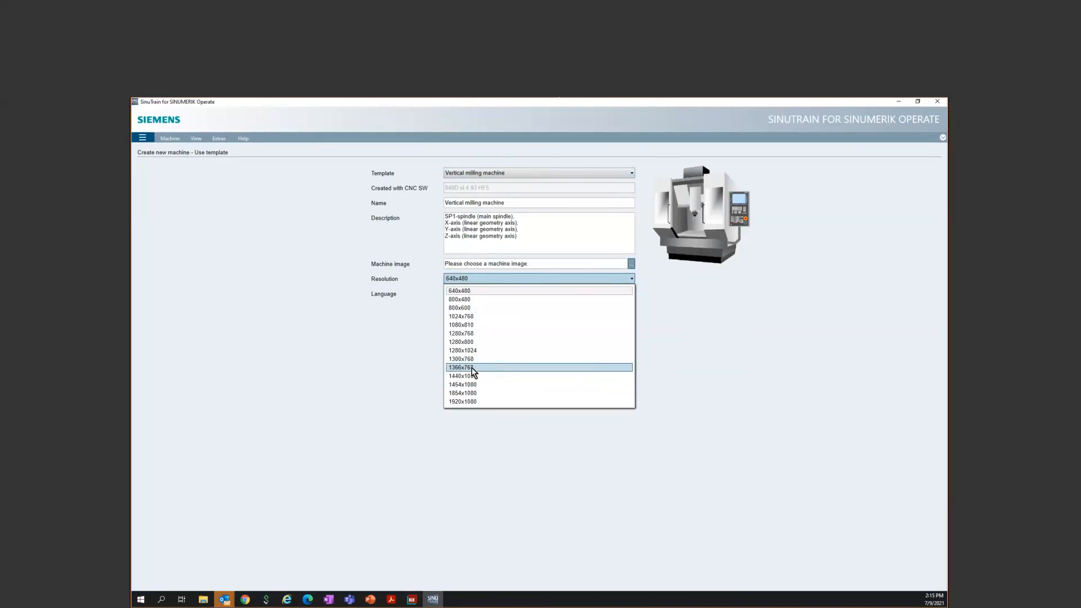
{"action": "left_click", "coordinate": [485, 368]}
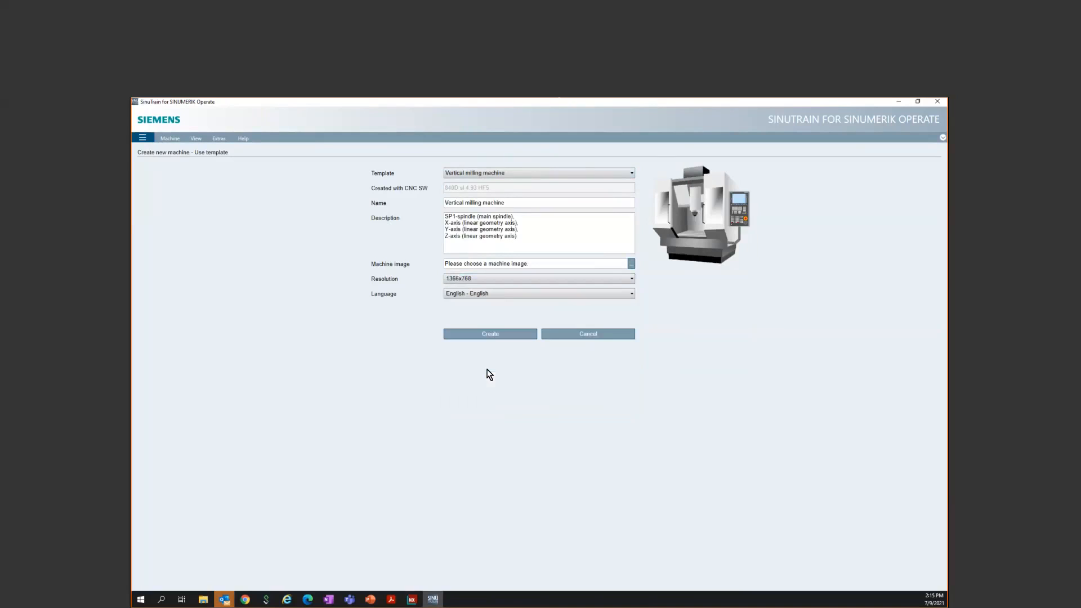
{"action": "left_click", "coordinate": [497, 336]}
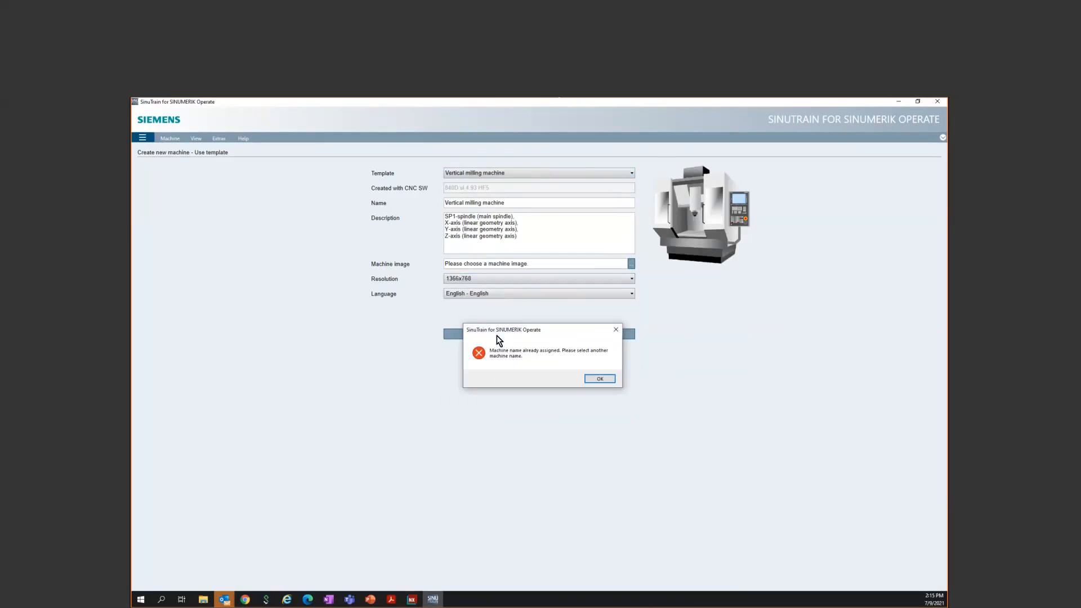
{"action": "left_click", "coordinate": [596, 379]}
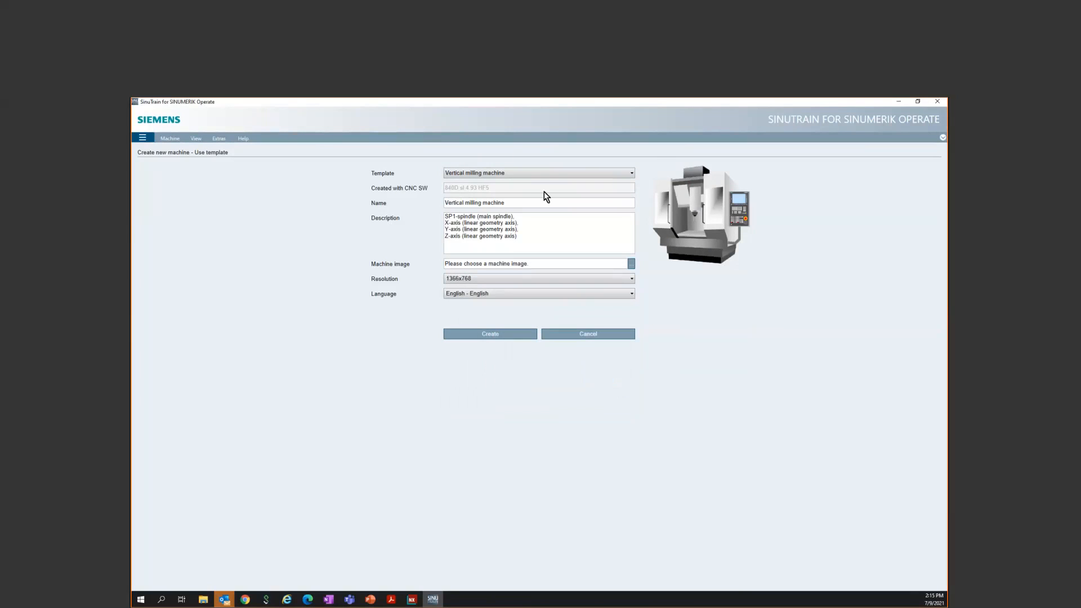
Step: Rename the new machine as "webinar VMC" and create it
{"action": "left_click", "coordinate": [524, 200]}
{"action": "left_click_drag", "start_coordinate": [525, 199], "coordinate": [323, 206]}
{"action": "type", "text": "webinar VMC"}
{"action": "left_click", "coordinate": [517, 336]}
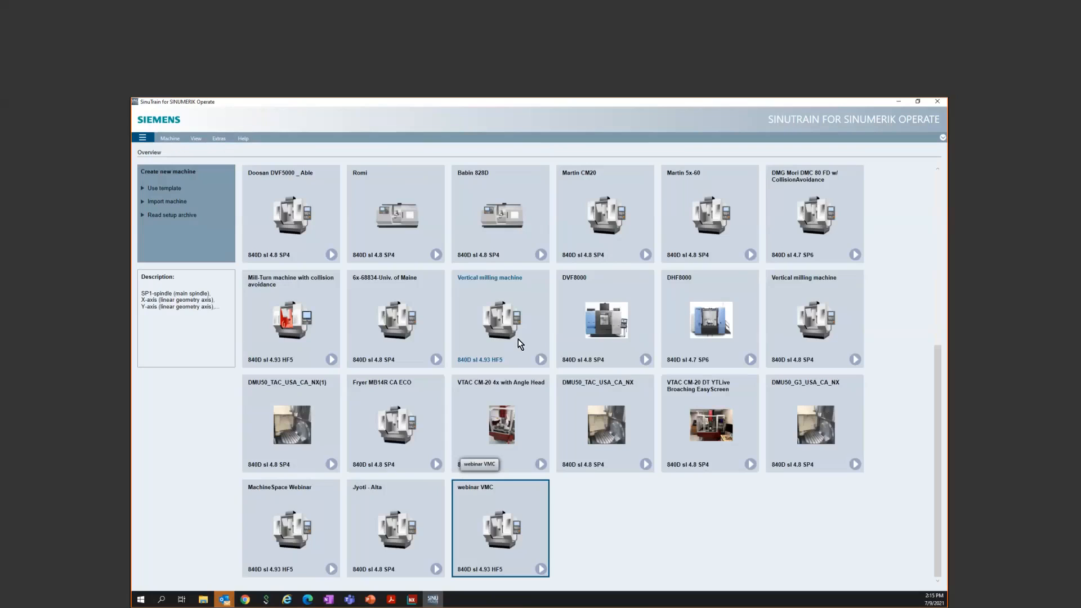
Step: Start the webinar VMC machine and ready it with 50% feed override, 75% spindle override and the spindle enabled
{"action": "left_click", "coordinate": [540, 569]}
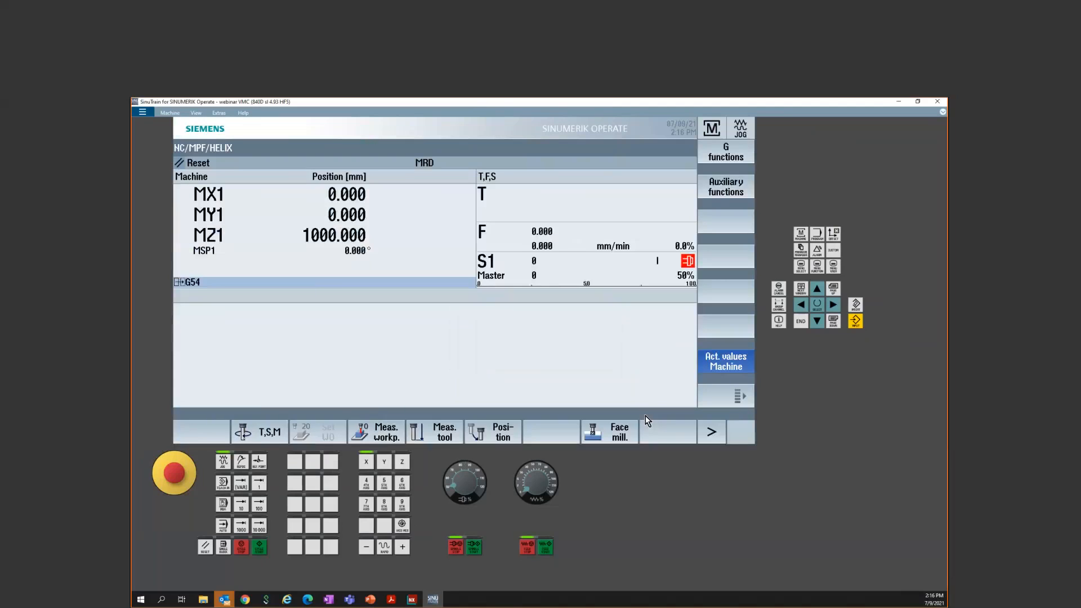
{"action": "scroll", "coordinate": [458, 484], "scroll_direction": "up", "scroll_amount": 5}
{"action": "scroll", "coordinate": [530, 489], "scroll_direction": "up", "scroll_amount": 7}
{"action": "left_click", "coordinate": [477, 552]}
Step: Open the complete list of licensing options in the machine's setup area and look through it
{"action": "left_click", "coordinate": [801, 267]}
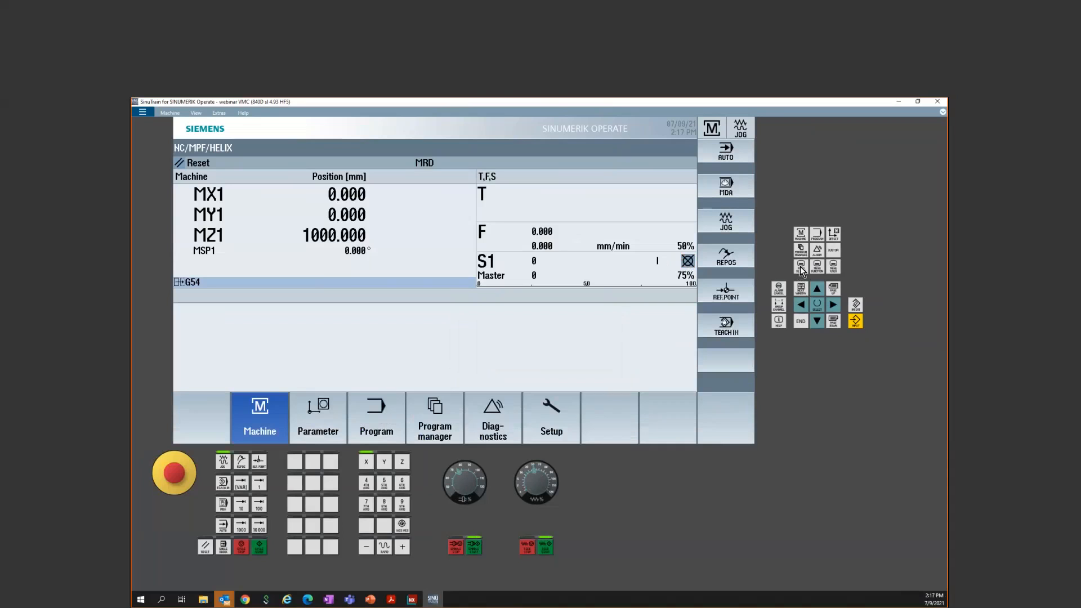
{"action": "left_click", "coordinate": [559, 428]}
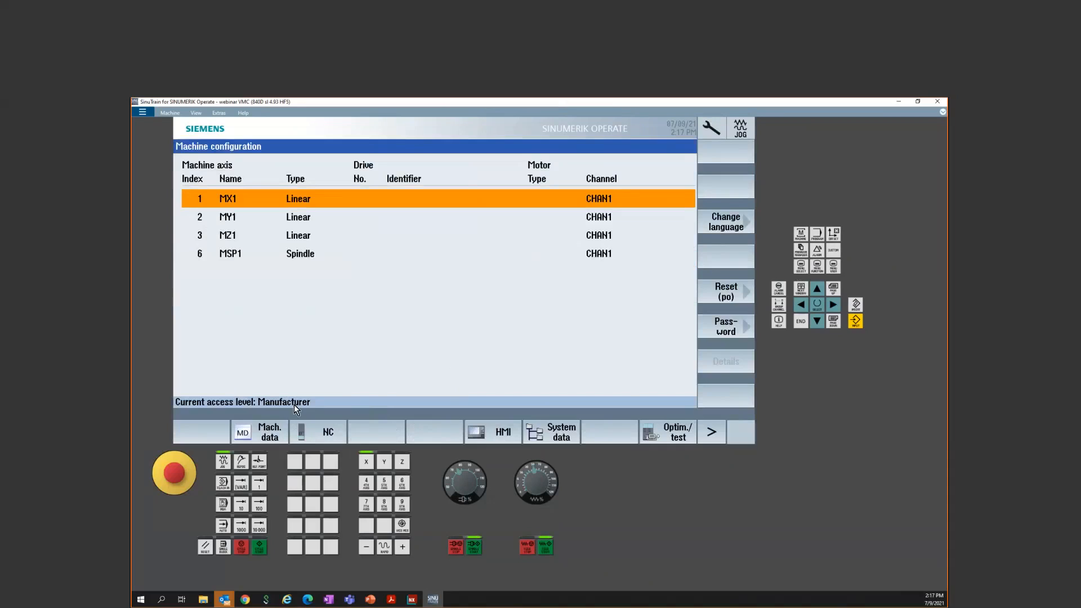
{"action": "left_click", "coordinate": [715, 433]}
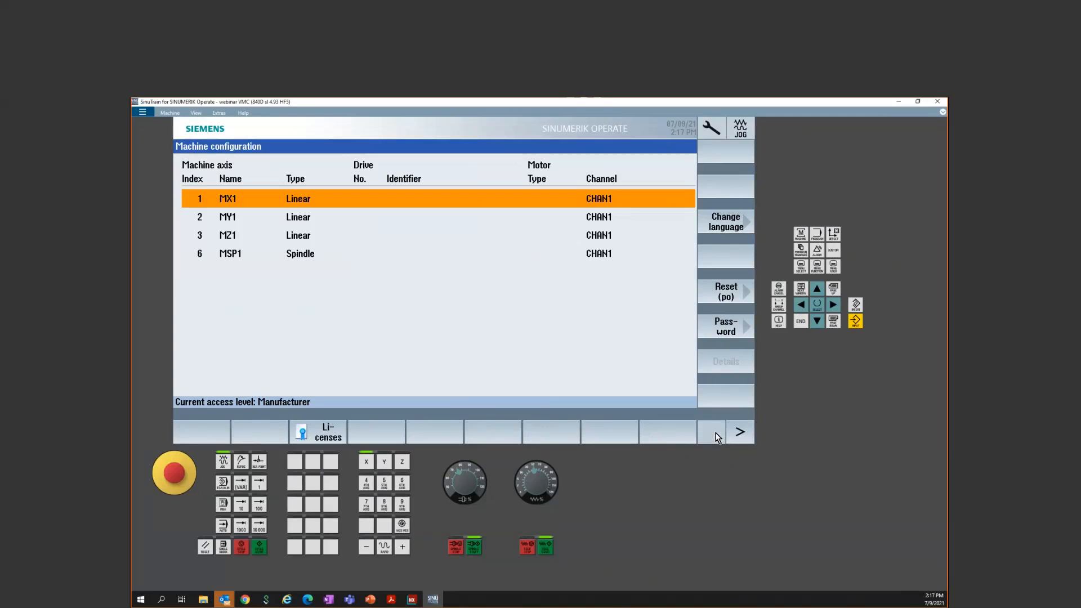
{"action": "left_click", "coordinate": [326, 439]}
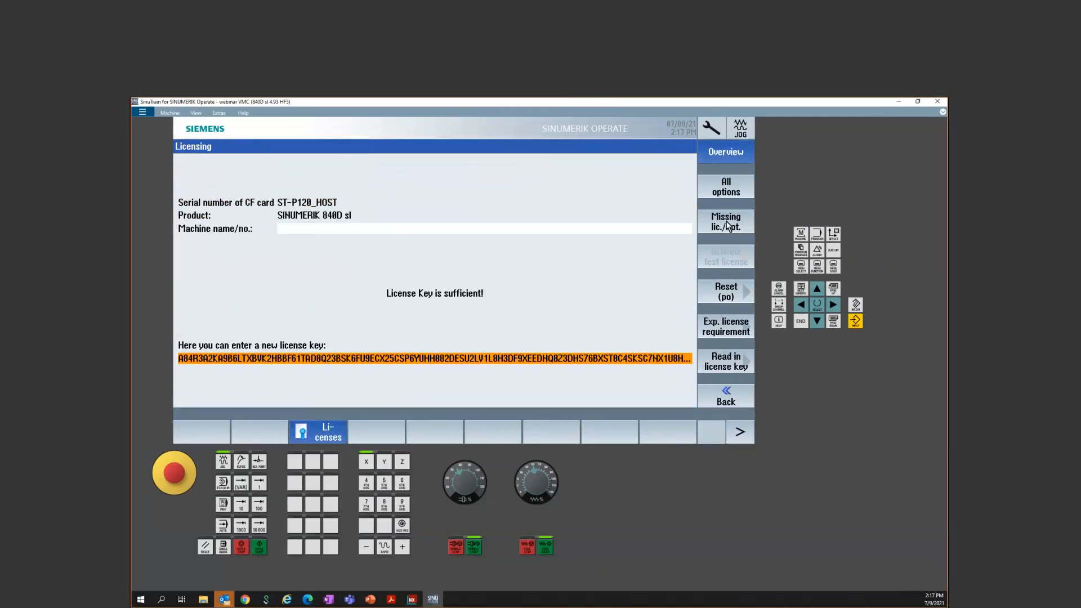
{"action": "left_click", "coordinate": [740, 192]}
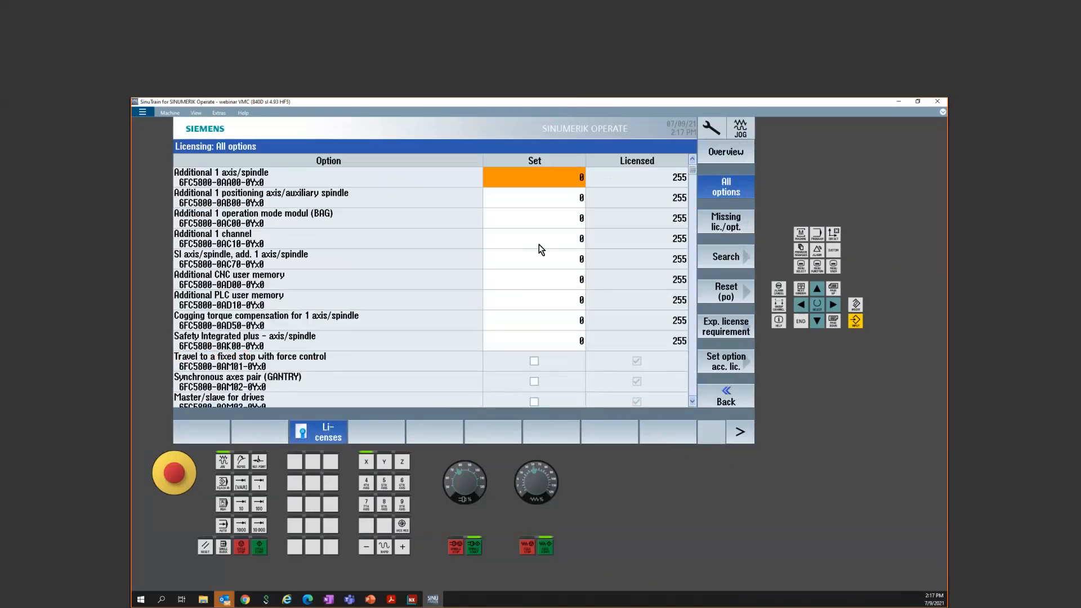
{"action": "scroll", "coordinate": [539, 244], "scroll_direction": "down", "scroll_amount": 5}
{"action": "scroll", "coordinate": [539, 244], "scroll_direction": "down", "scroll_amount": 10}
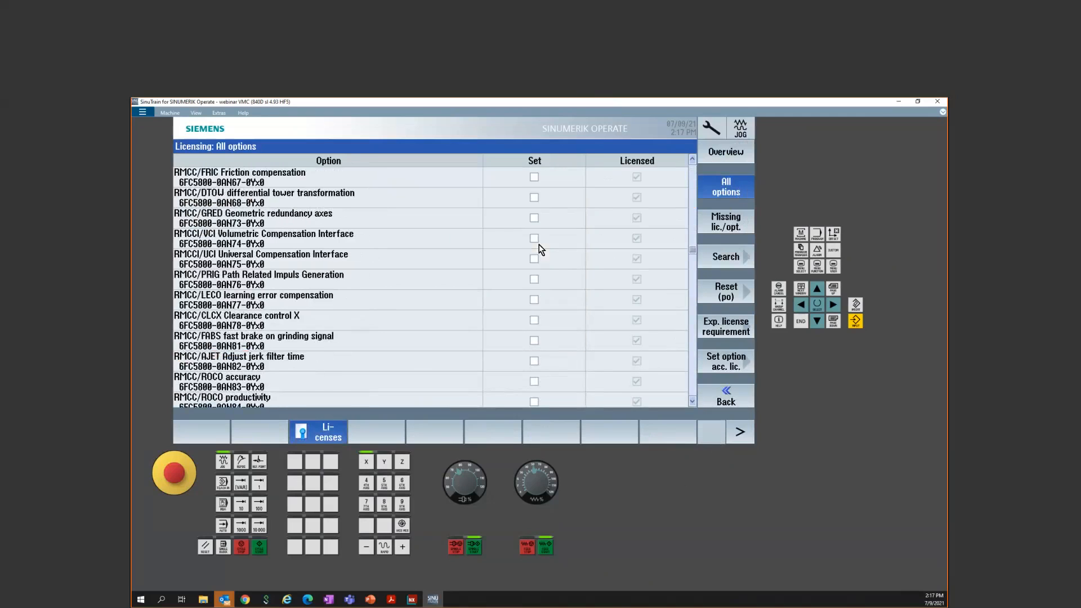
{"action": "scroll", "coordinate": [539, 250], "scroll_direction": "up", "scroll_amount": 15}
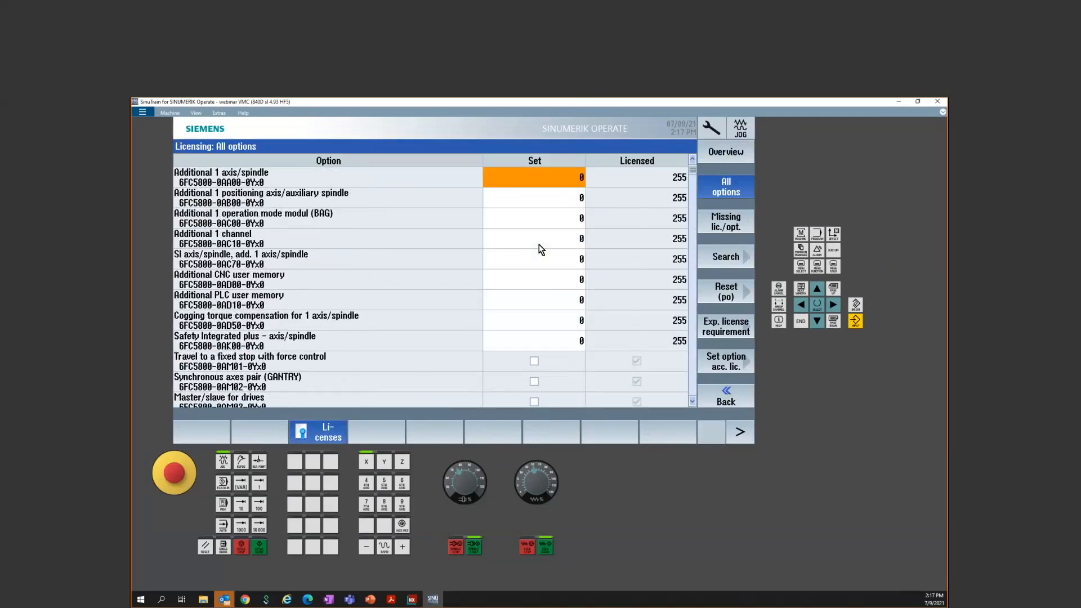
Step: Search the licensing options for "collision", set the Collision Avoidance option and restart the machine
{"action": "left_click", "coordinate": [738, 258]}
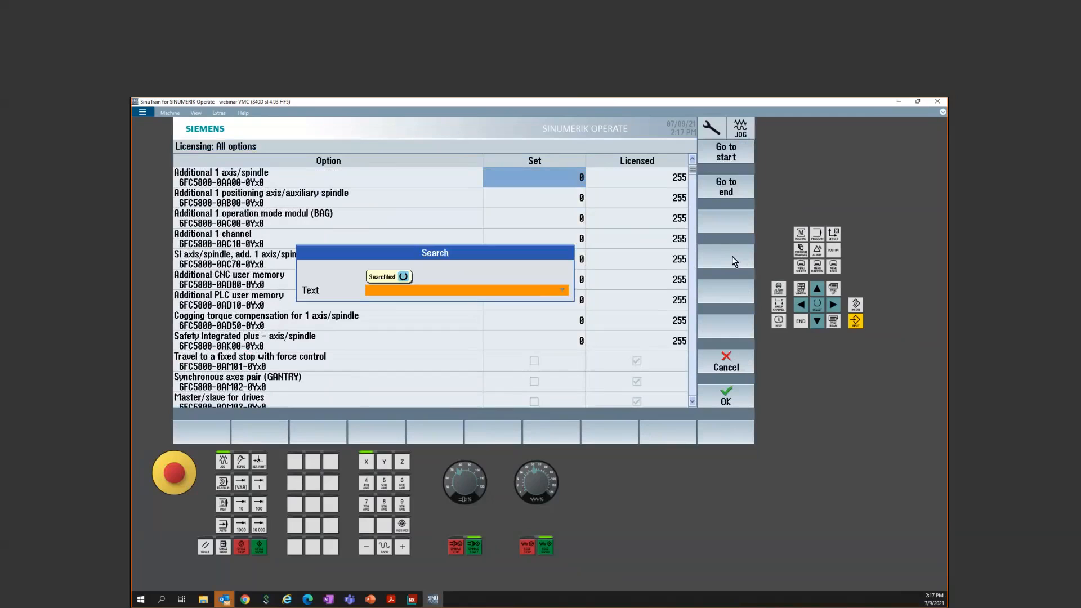
{"action": "type", "text": "collision"}
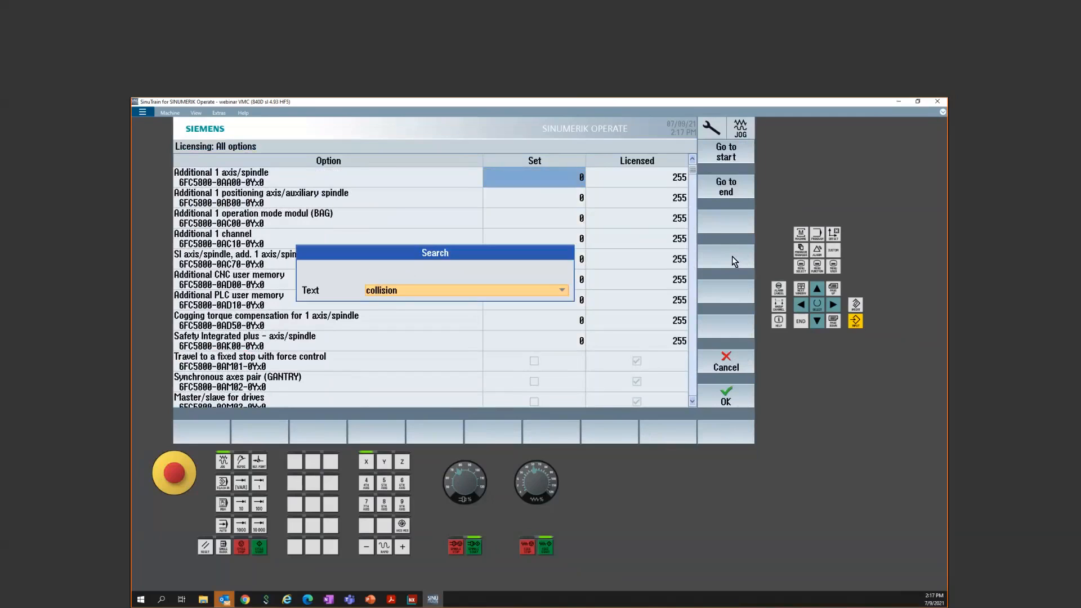
{"action": "key", "text": "Return"}
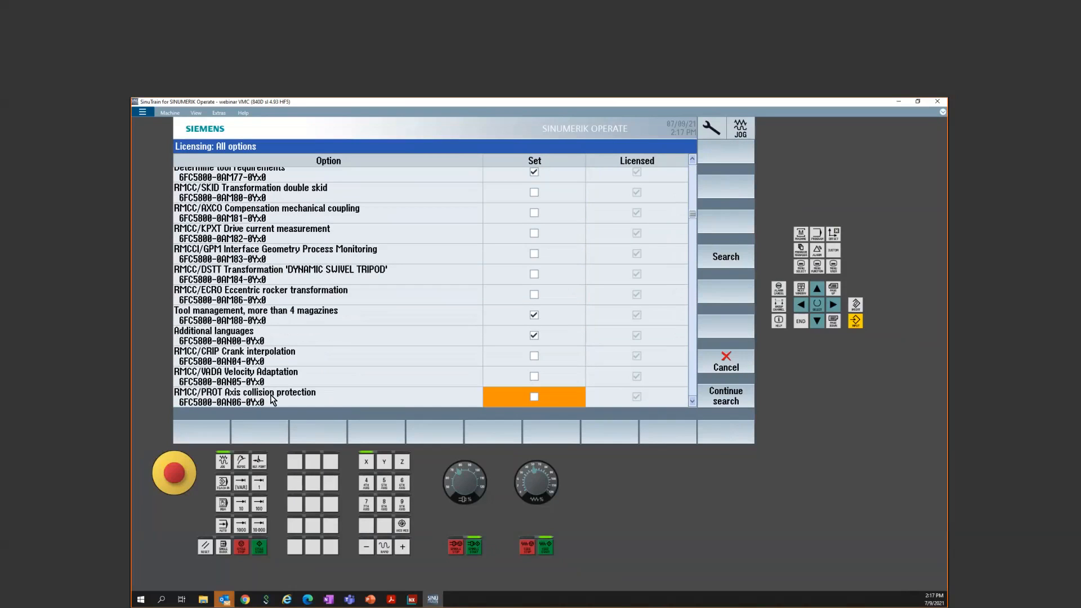
{"action": "left_click", "coordinate": [727, 396]}
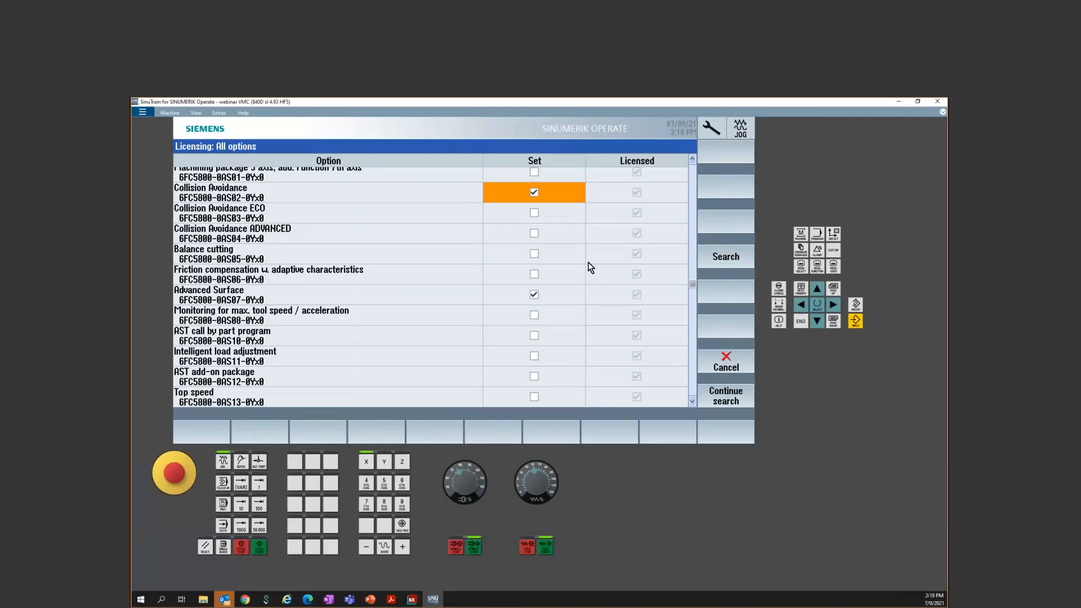
{"action": "left_click", "coordinate": [170, 113]}
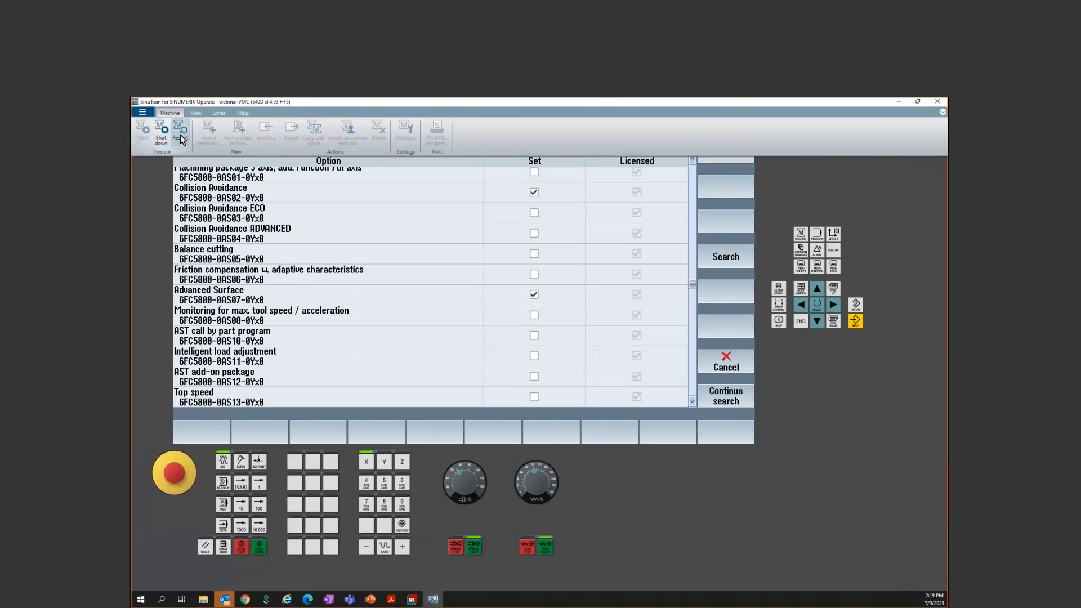
{"action": "left_click", "coordinate": [180, 136]}
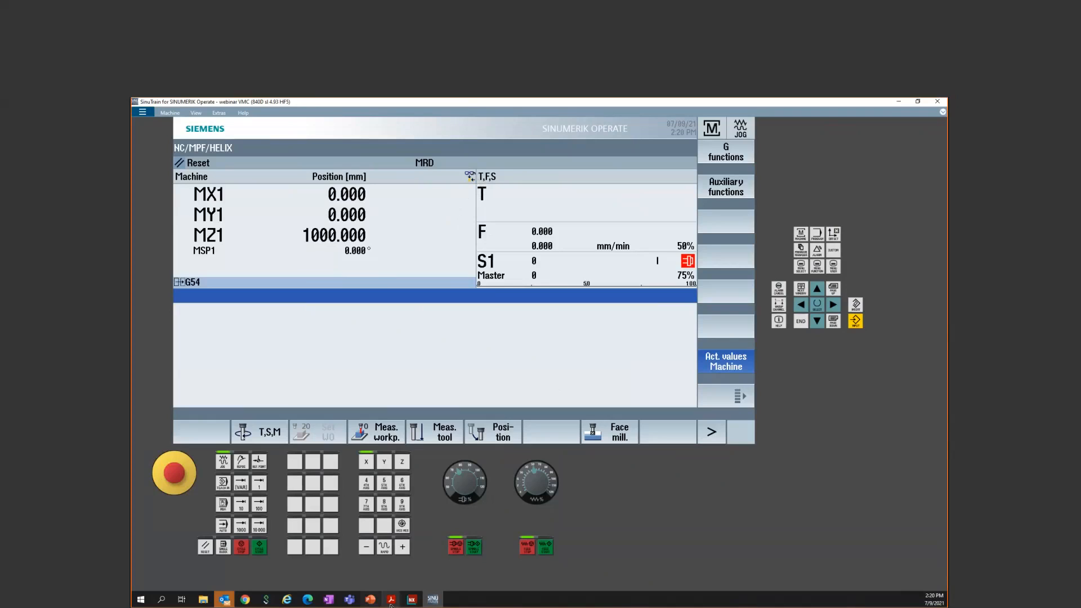
Step: Switch to the PowerPoint slide show and advance to the slide on mapping a shared folder
{"action": "mouse_move", "coordinate": [393, 604]}
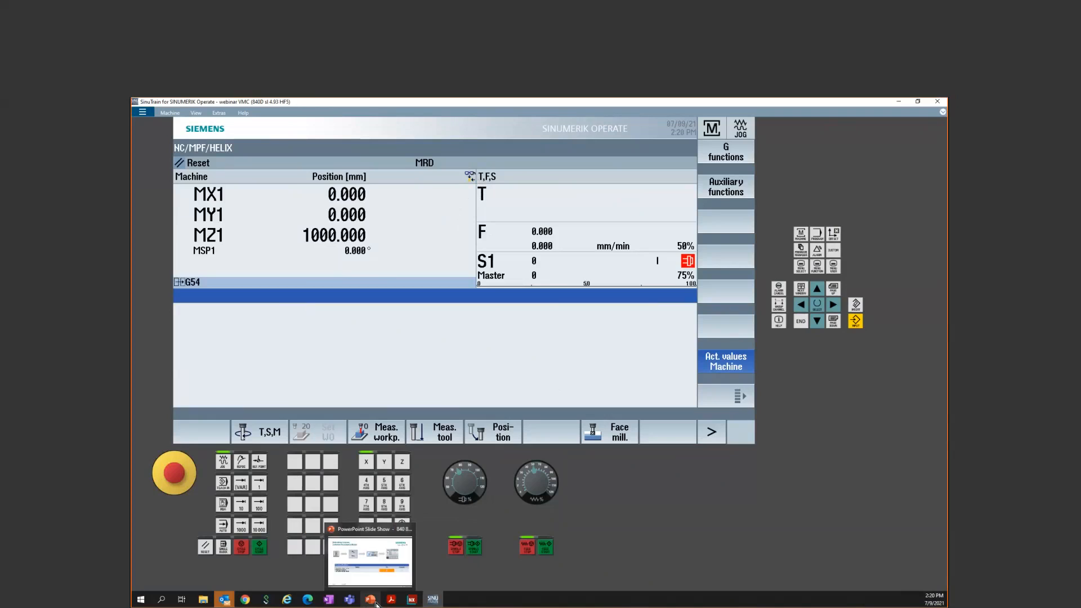
{"action": "left_click", "coordinate": [361, 558]}
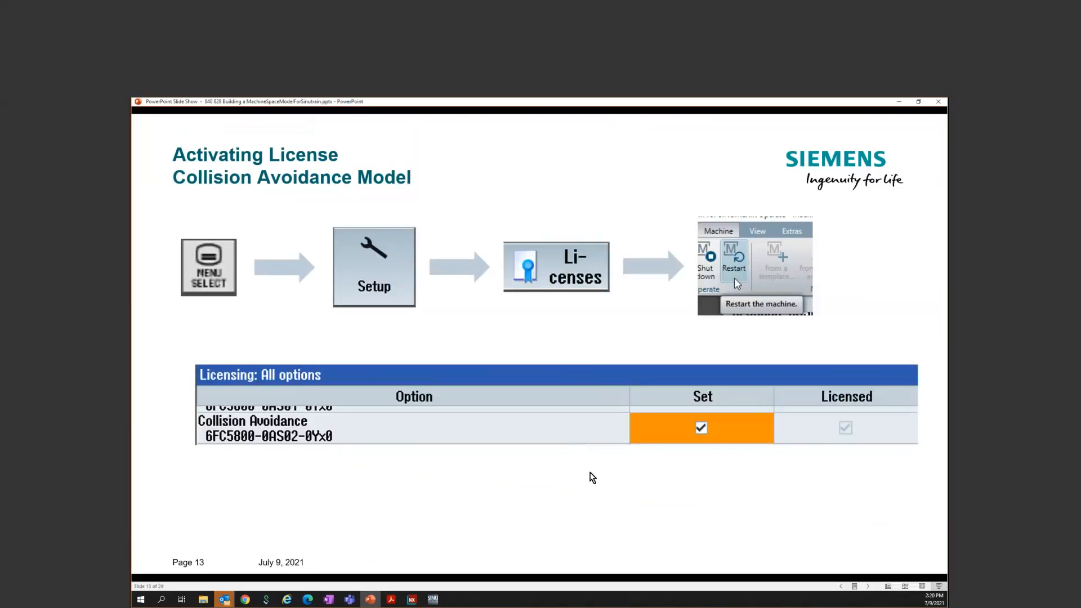
{"action": "left_click", "coordinate": [645, 507]}
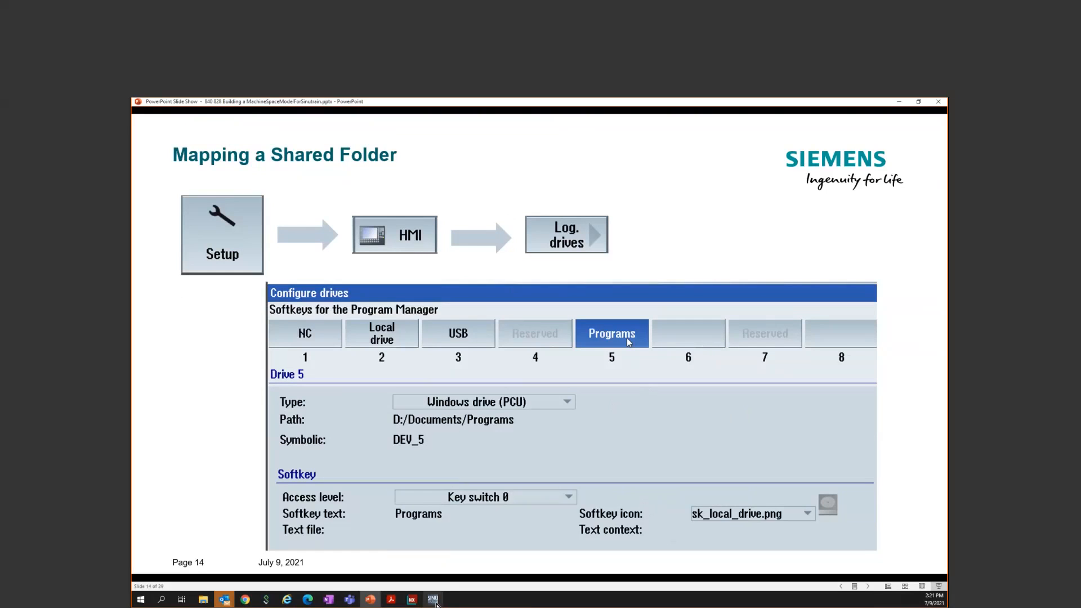
Step: Switch back to SinuTrain and open the logical drives configuration in the HMI setup
{"action": "left_click", "coordinate": [434, 601]}
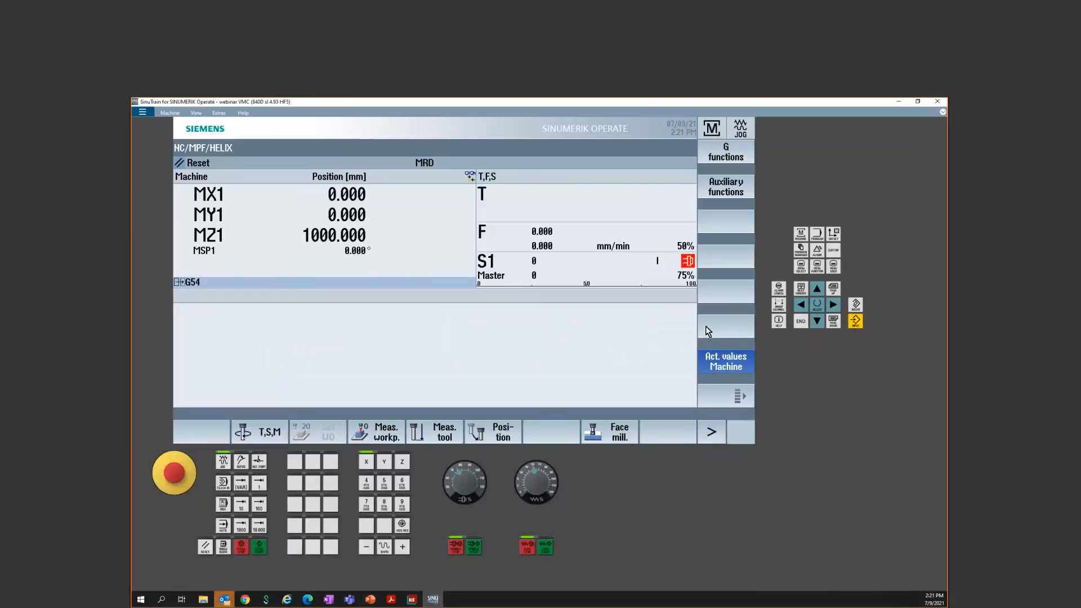
{"action": "left_click", "coordinate": [803, 268]}
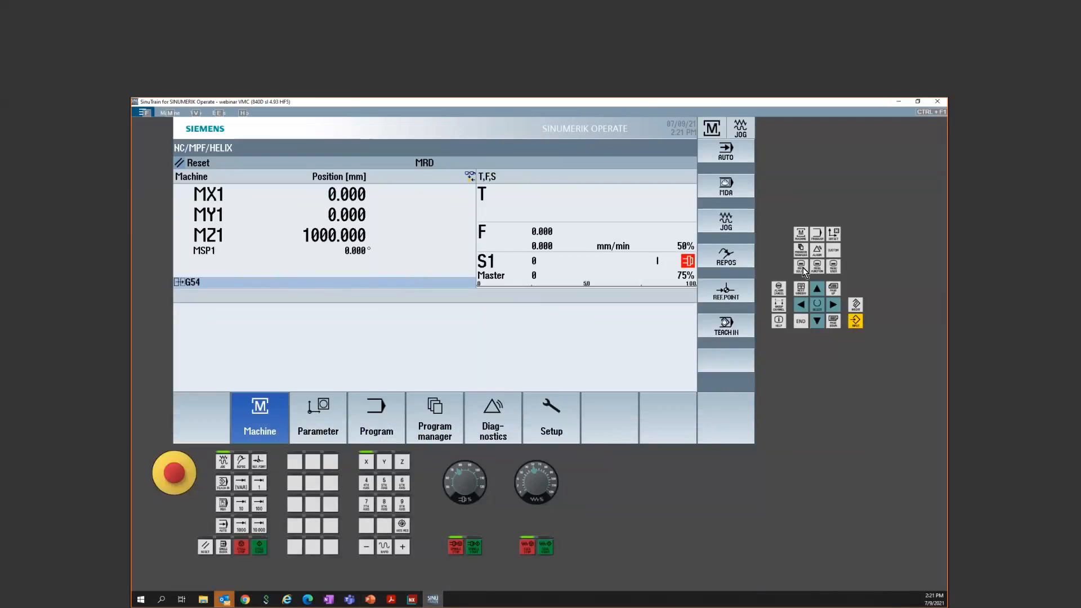
{"action": "left_click", "coordinate": [552, 429]}
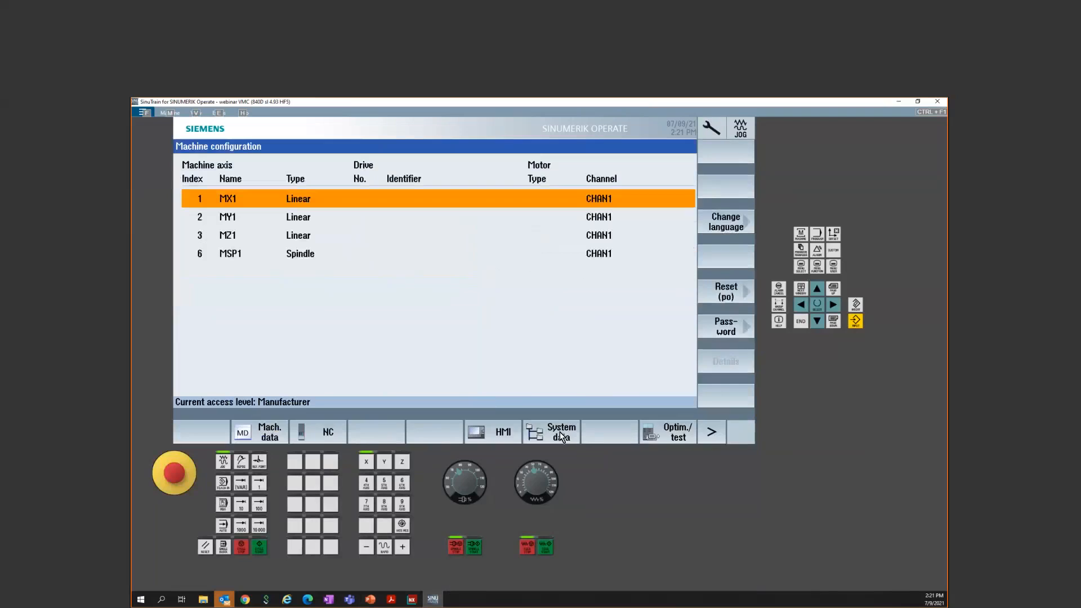
{"action": "left_click", "coordinate": [498, 438]}
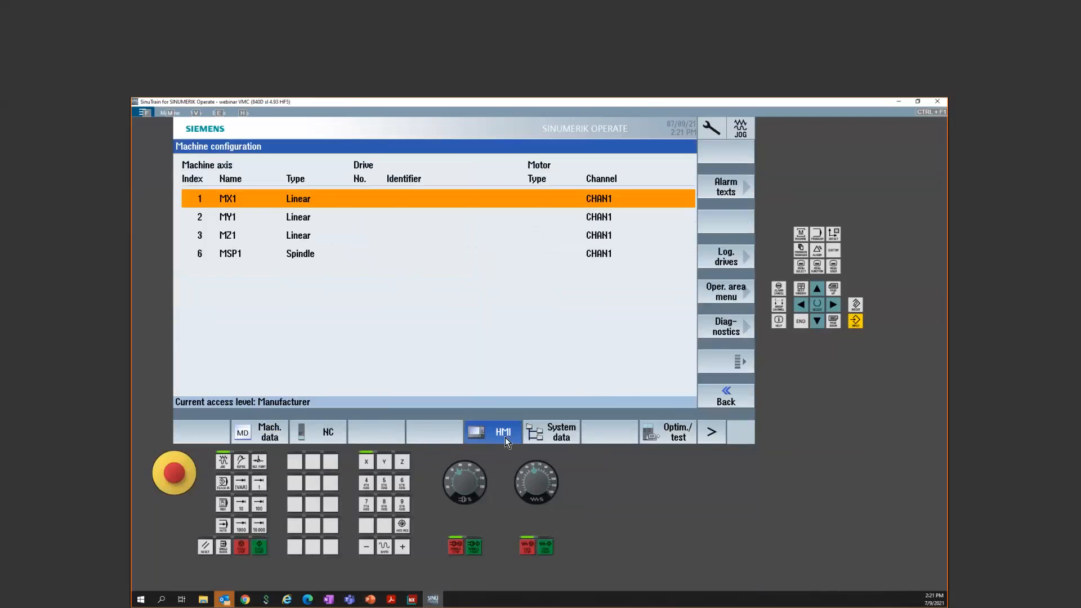
{"action": "left_click", "coordinate": [728, 260]}
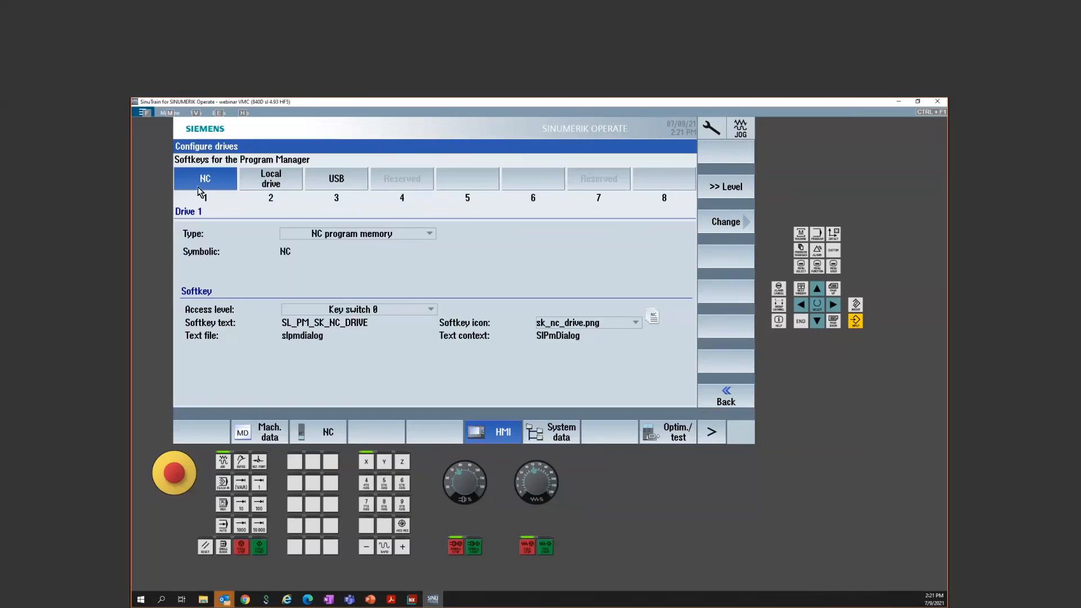
Step: Check which drives the Program Manager offers and return to the drive configuration
{"action": "left_click", "coordinate": [800, 251]}
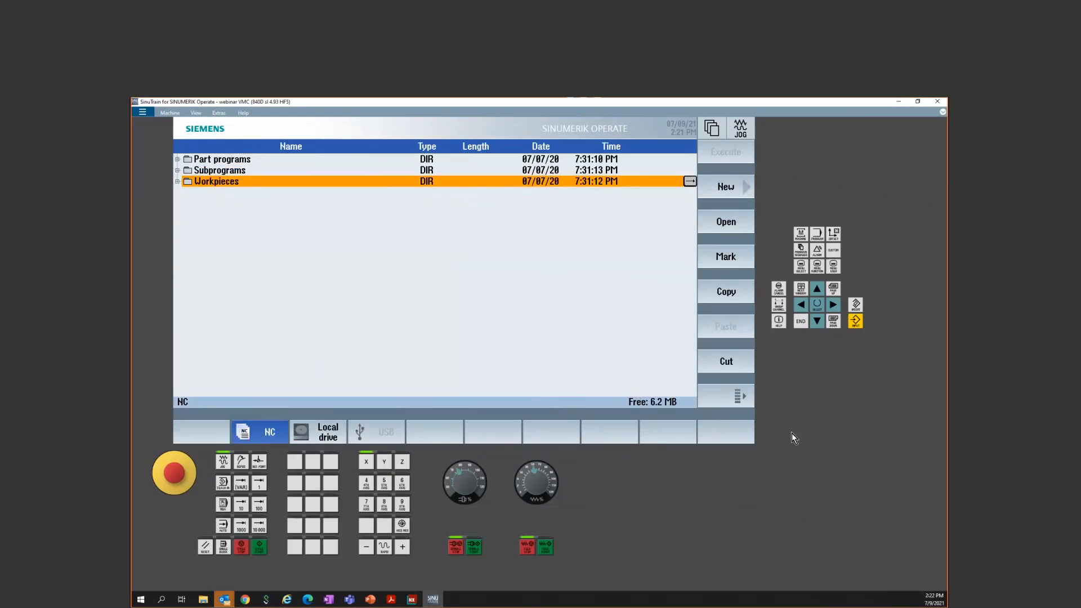
{"action": "left_click", "coordinate": [802, 270]}
{"action": "left_click", "coordinate": [546, 423]}
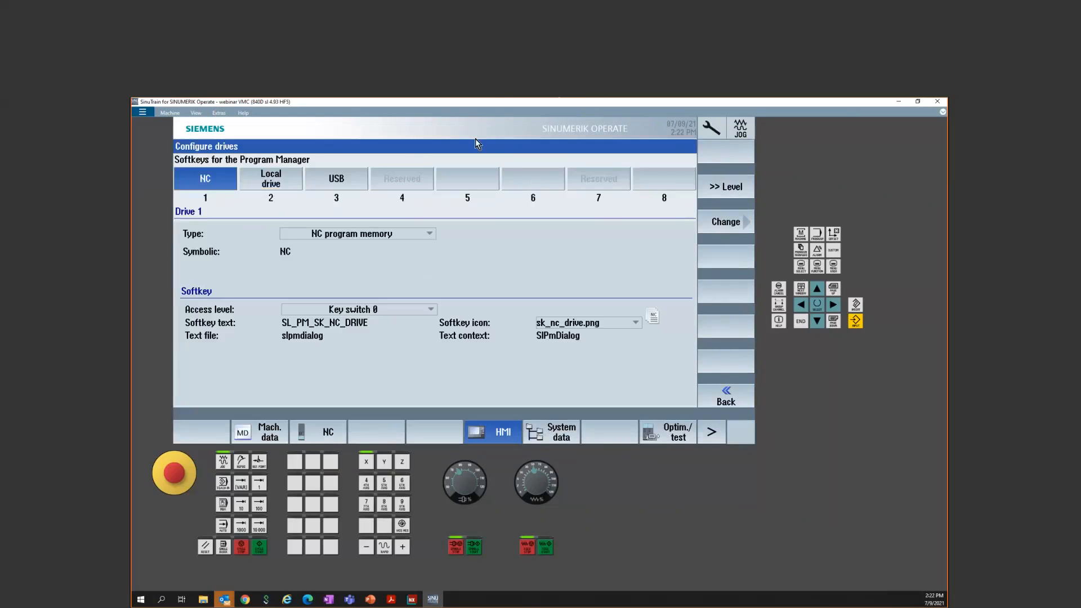
Step: Change drive 5 in the logical drives configuration to the type Windows drive (PCU)
{"action": "left_click", "coordinate": [471, 183]}
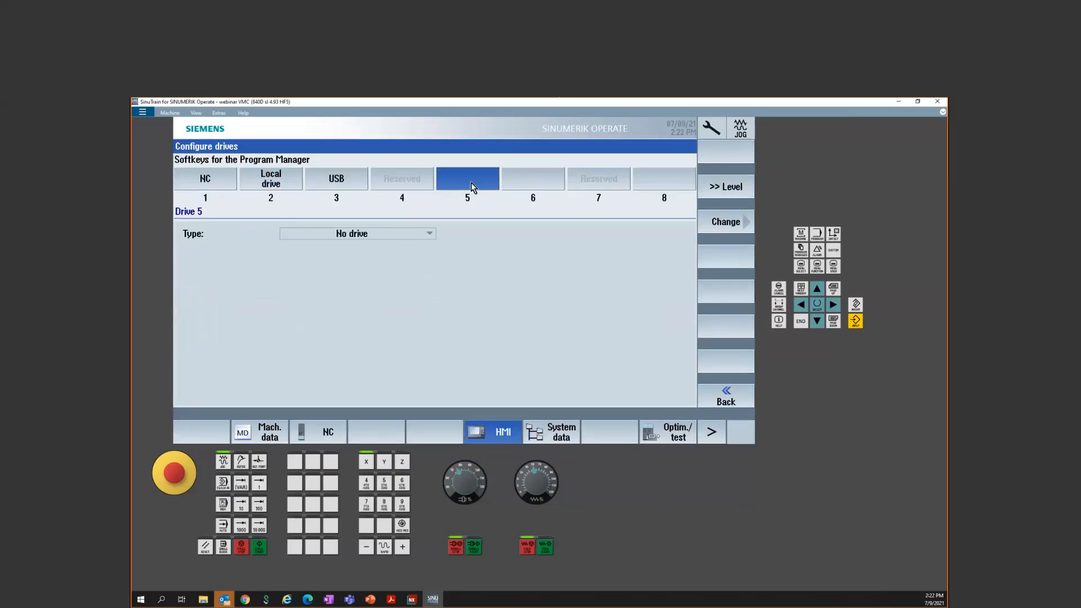
{"action": "left_click", "coordinate": [531, 182]}
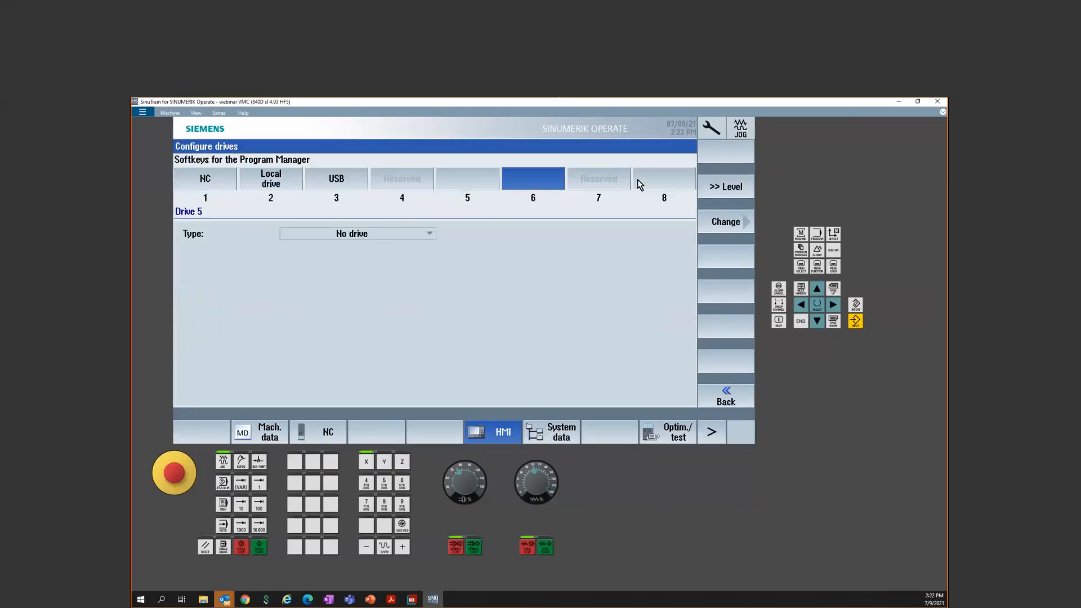
{"action": "left_click", "coordinate": [641, 182]}
{"action": "left_click", "coordinate": [479, 184]}
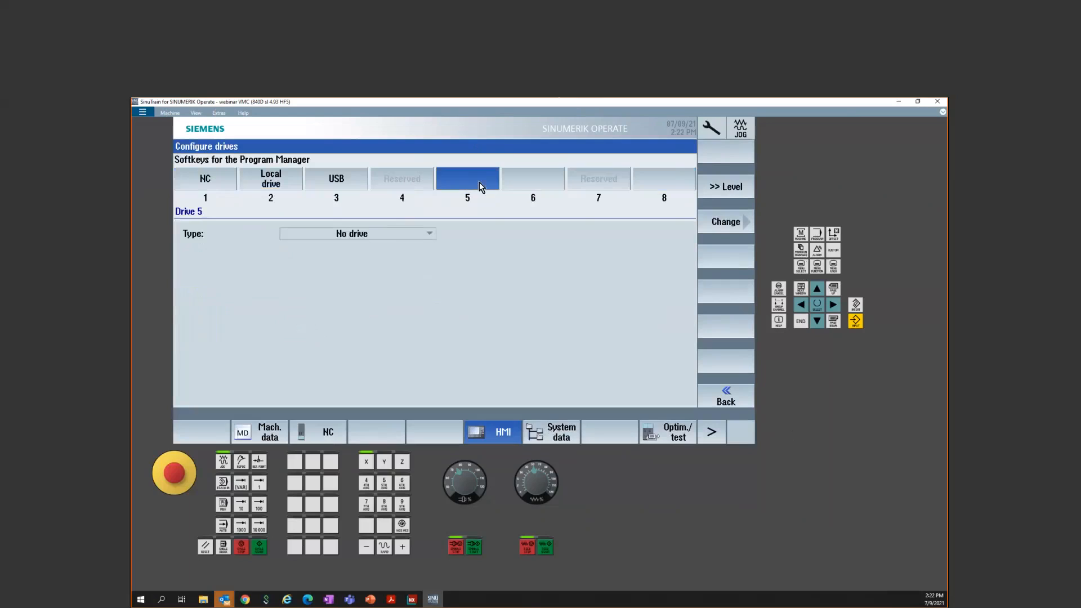
{"action": "left_click", "coordinate": [722, 225]}
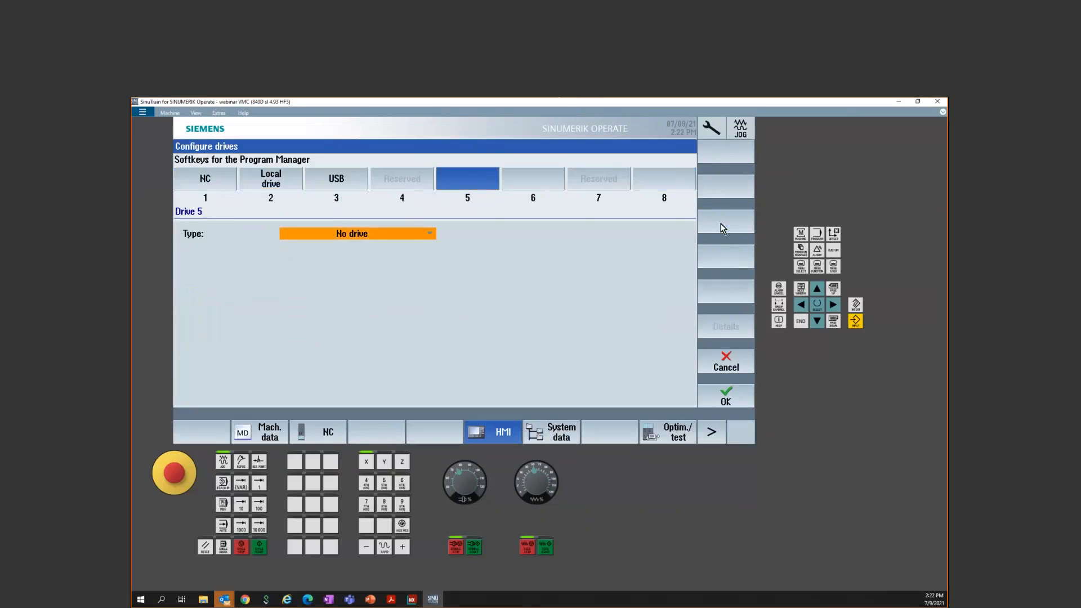
{"action": "left_click", "coordinate": [409, 236]}
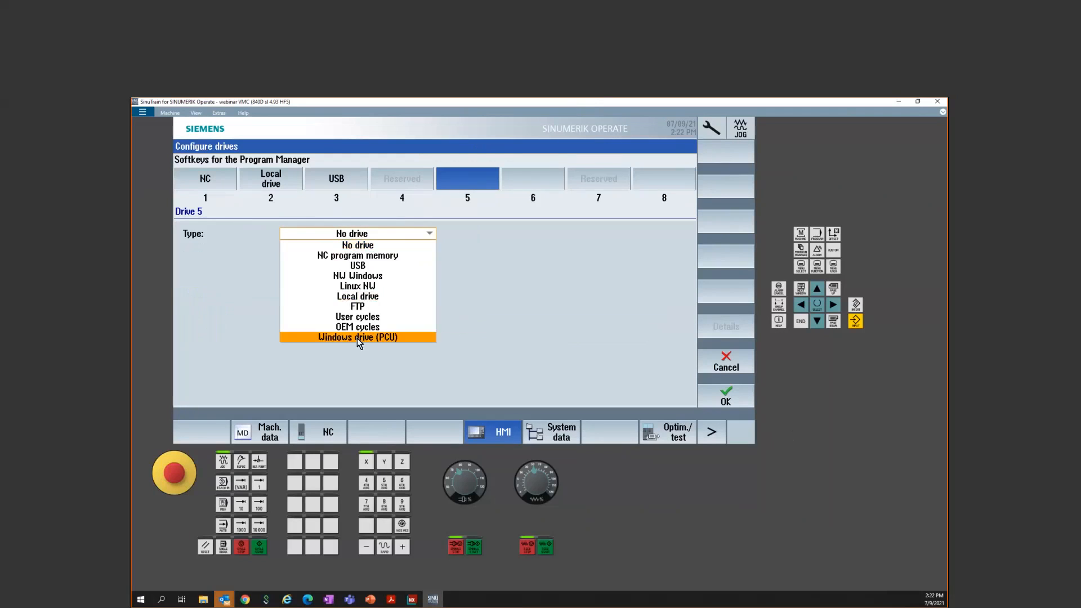
{"action": "left_click", "coordinate": [401, 338]}
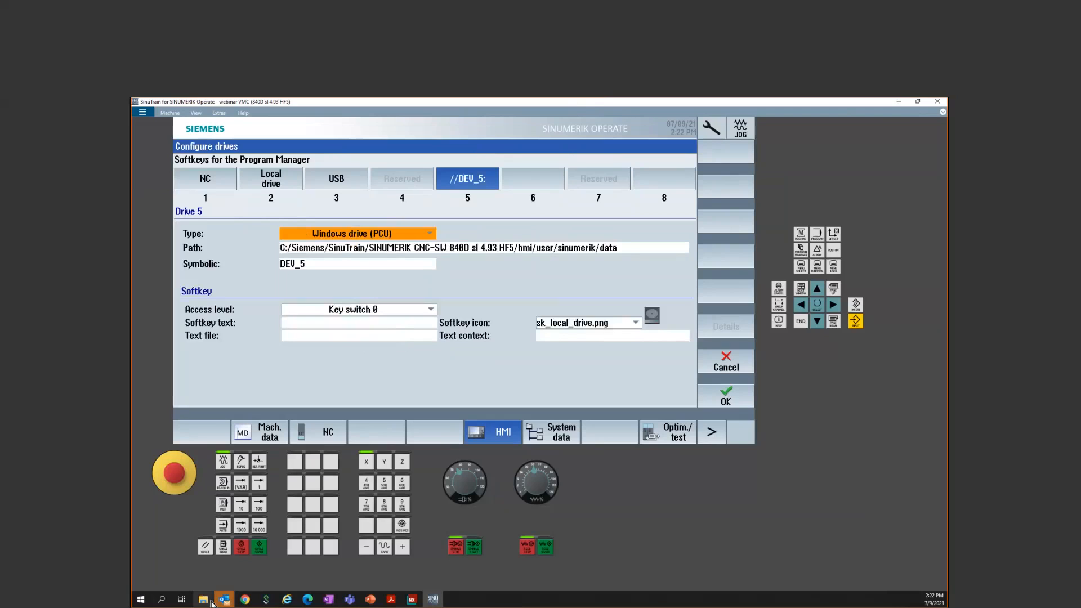
Step: Switch to File Explorer, open the Programs folder and copy its full path, D:\Documents\Programs
{"action": "left_click", "coordinate": [203, 600]}
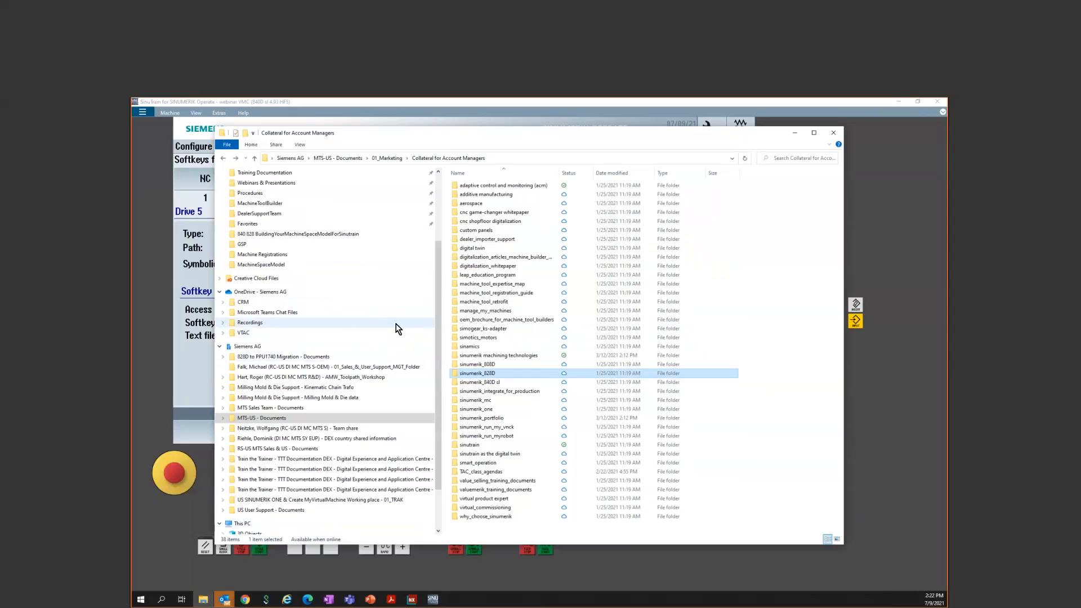
{"action": "scroll", "coordinate": [397, 327], "scroll_direction": "up", "scroll_amount": 3}
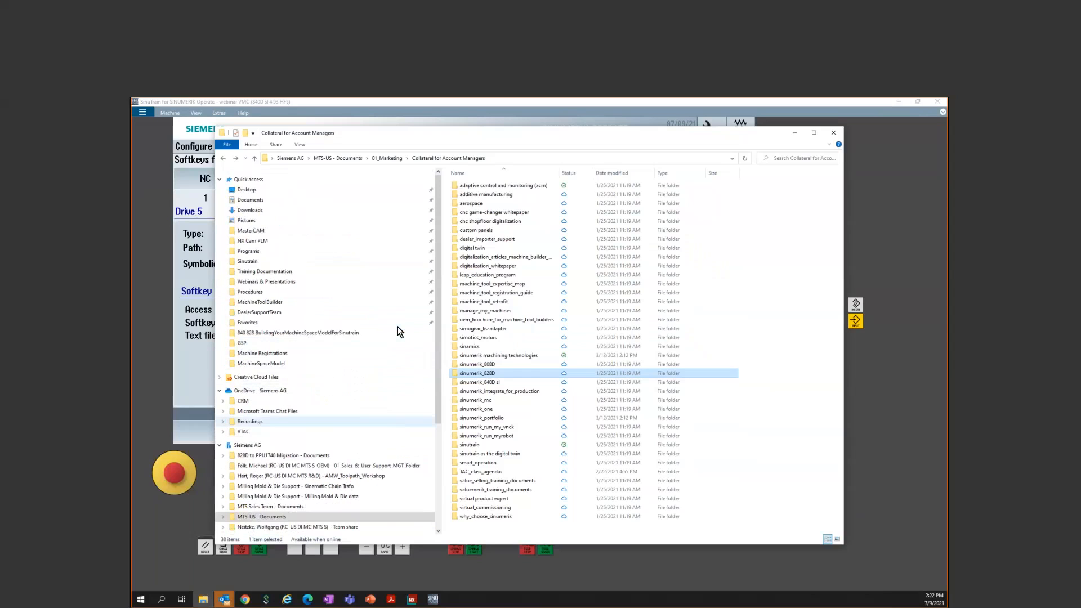
{"action": "left_click", "coordinate": [245, 251]}
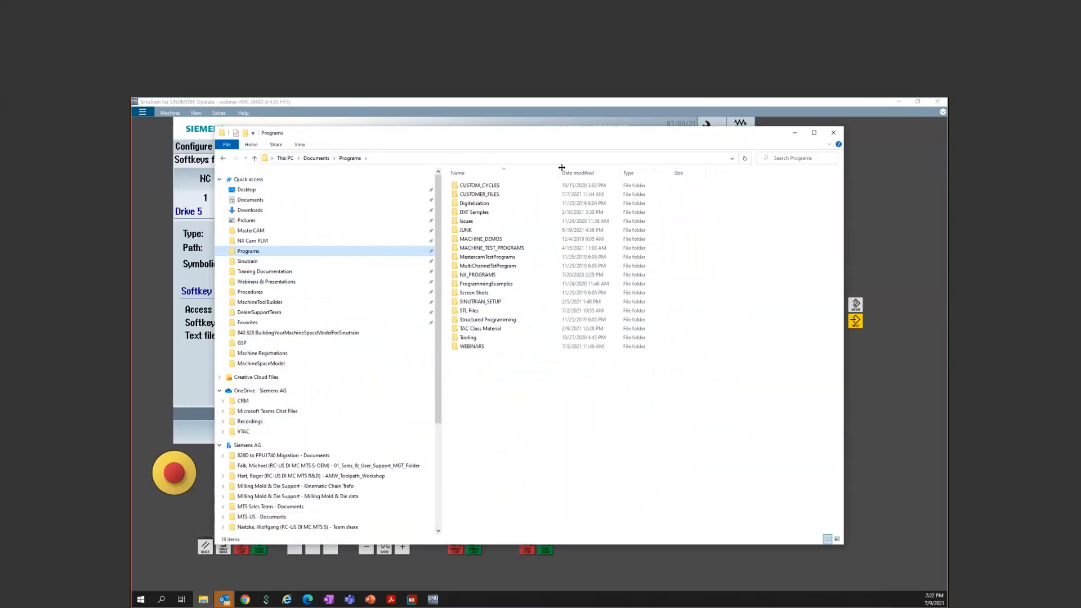
{"action": "left_click", "coordinate": [497, 160]}
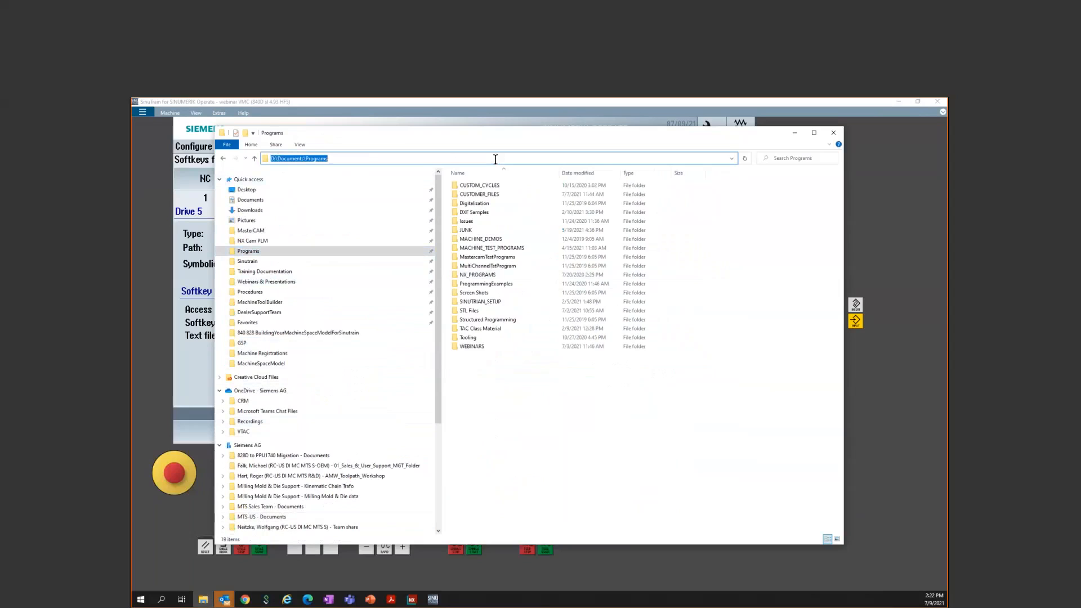
{"action": "right_click", "coordinate": [299, 159]}
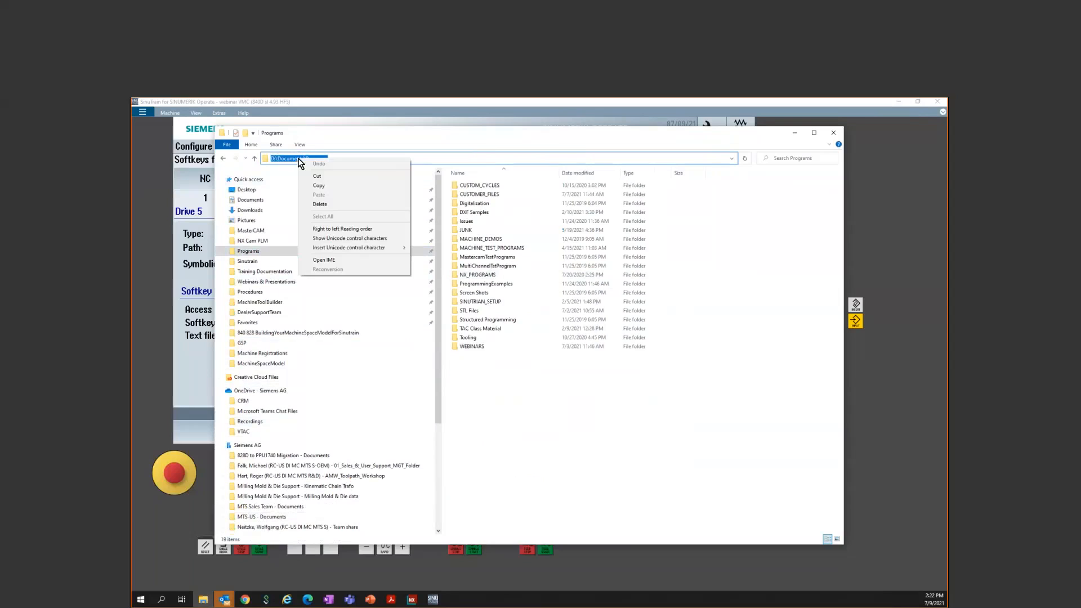
{"action": "left_click", "coordinate": [326, 186]}
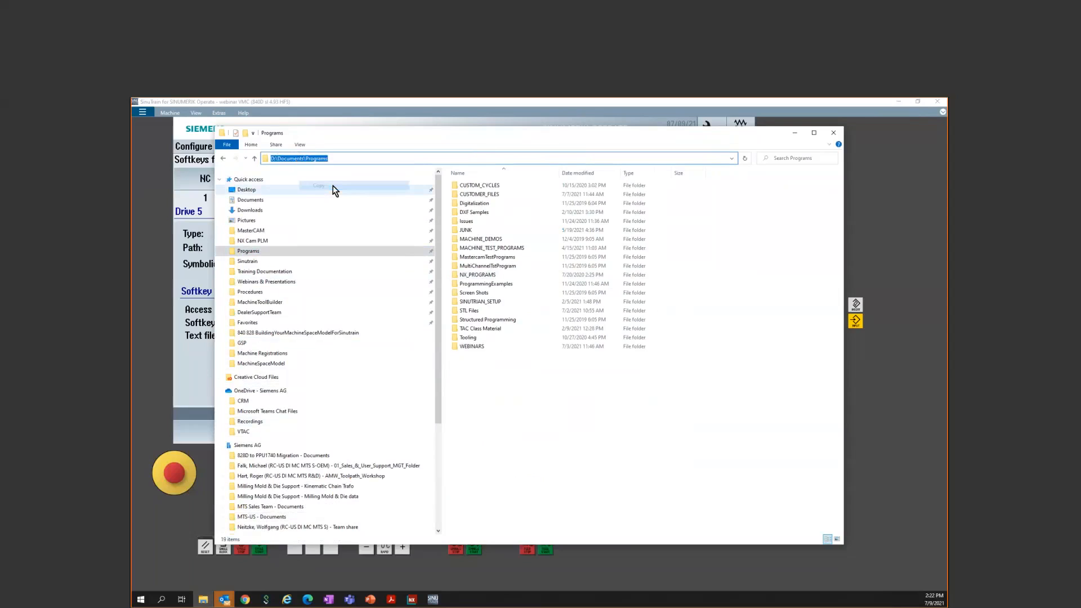
Step: Return to SinuTrain and replace drive 5's path with the copied D:\Documents\Programs
{"action": "left_click", "coordinate": [838, 103]}
{"action": "left_click", "coordinate": [496, 246]}
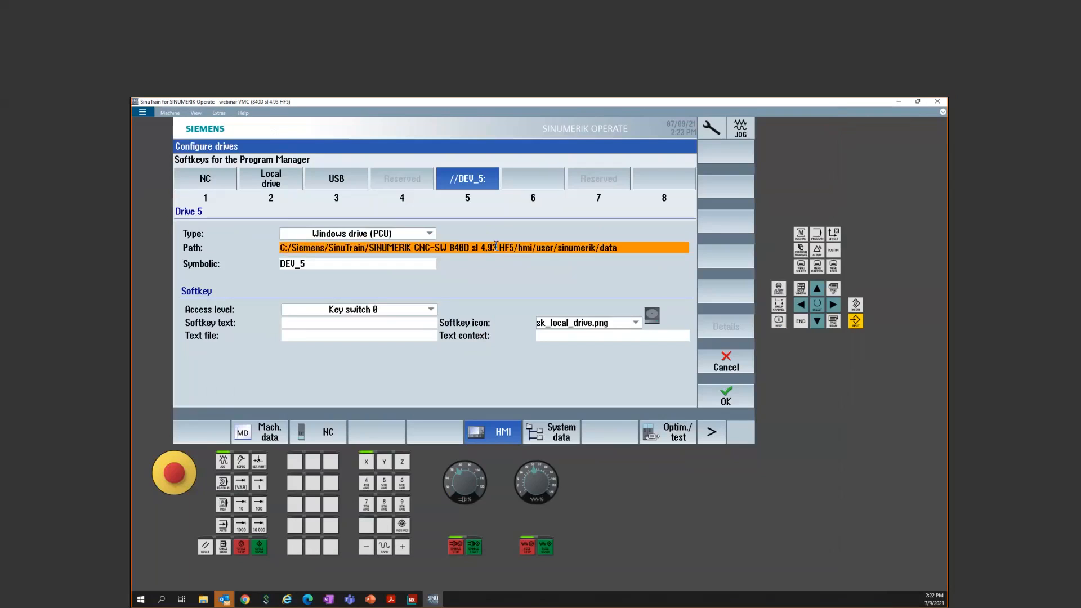
{"action": "right_click", "coordinate": [495, 247]}
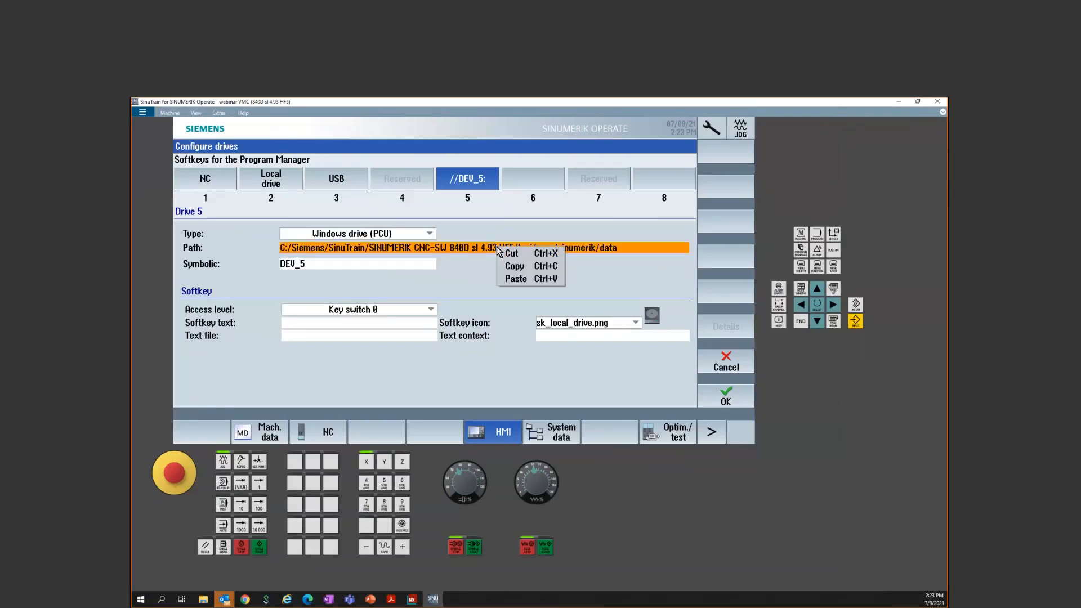
{"action": "left_click", "coordinate": [528, 286]}
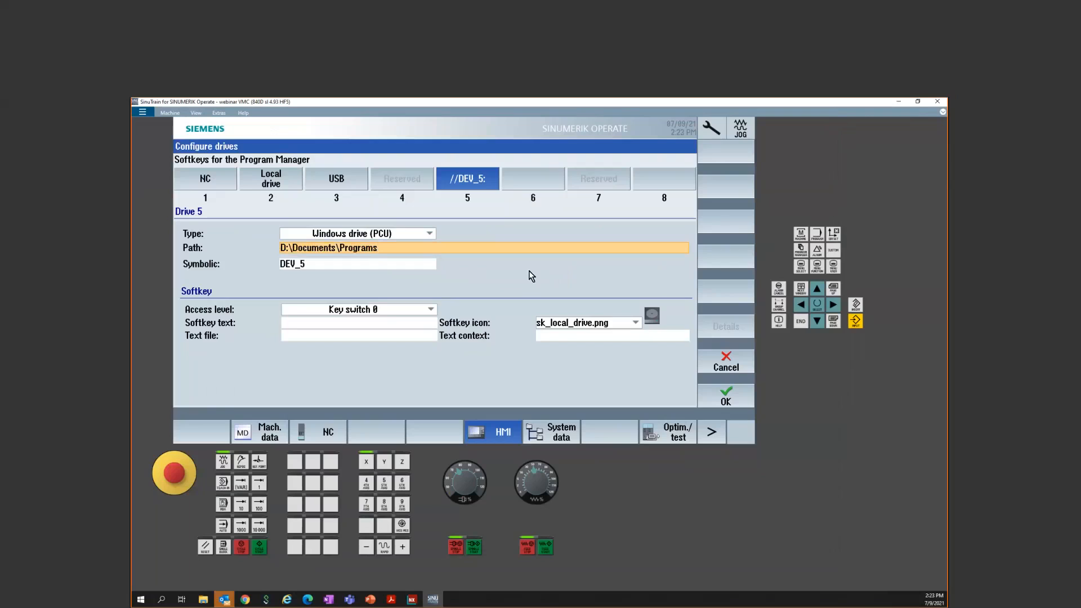
{"action": "key", "text": "Tab"}
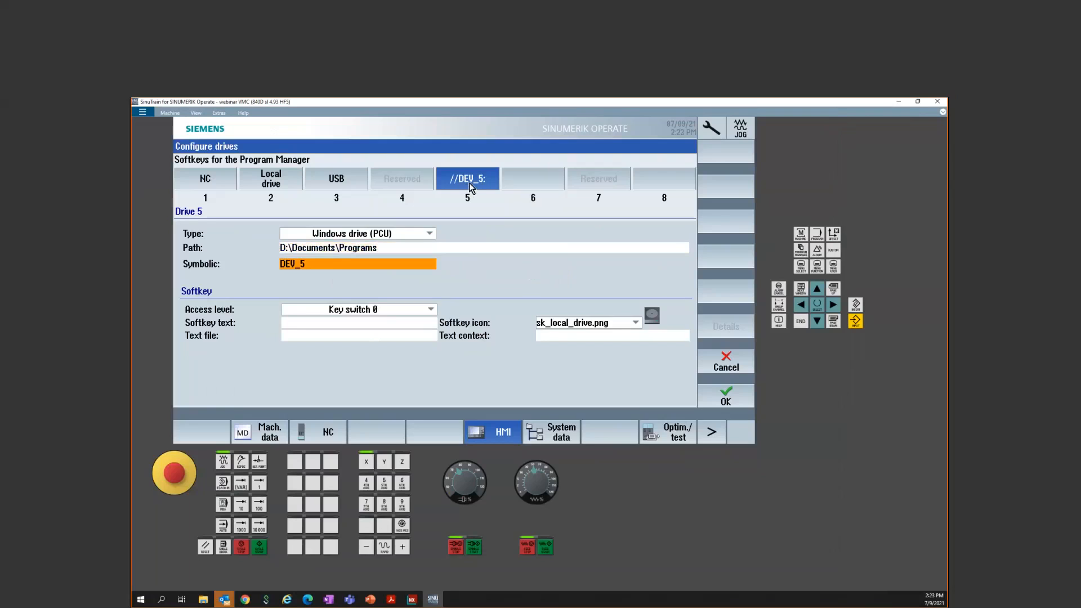
Step: Set drive 5's softkey text to "Programs" and apply the drive configuration
{"action": "left_click", "coordinate": [307, 323]}
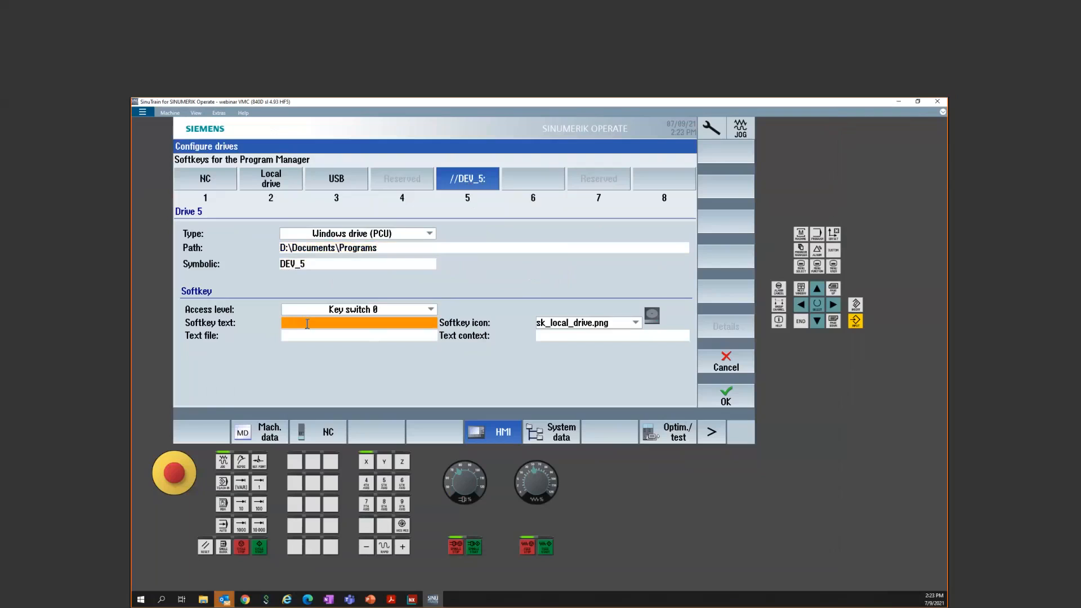
{"action": "type", "text": "Pro"}
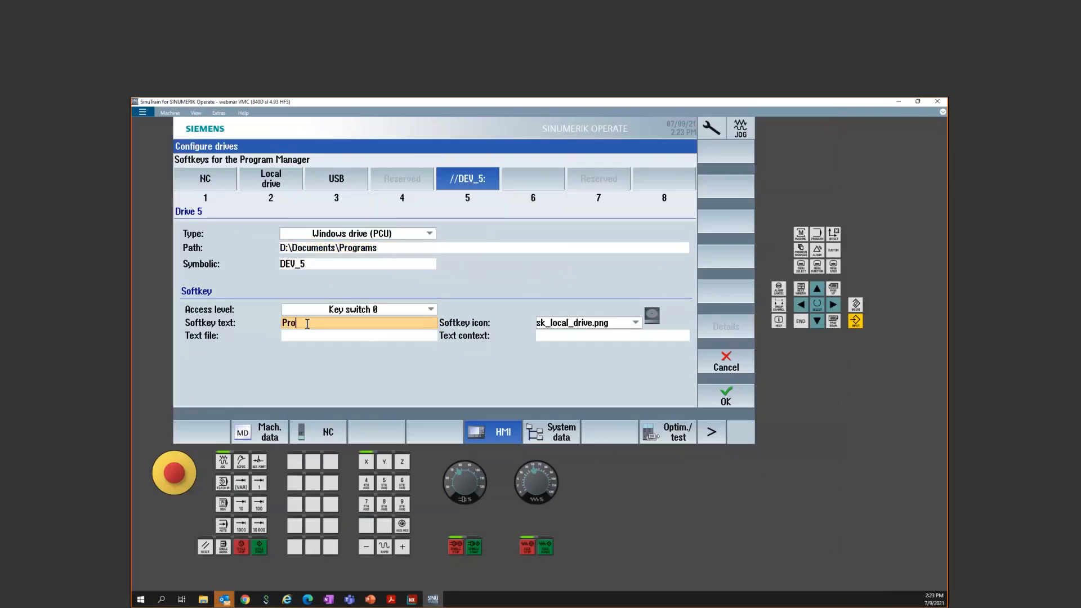
{"action": "type", "text": "grams"}
{"action": "left_click", "coordinate": [729, 396]}
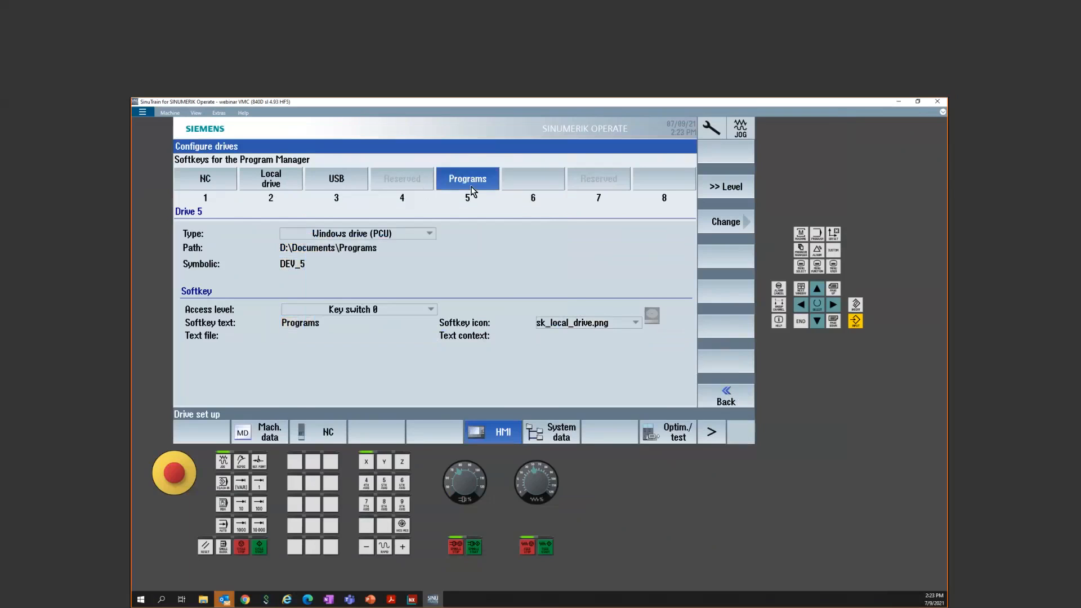
Step: Open the Programs drive in the Program Manager and expand WEBINARS and its MachineSpaceModel folder
{"action": "left_click", "coordinate": [801, 252]}
{"action": "left_click", "coordinate": [505, 434]}
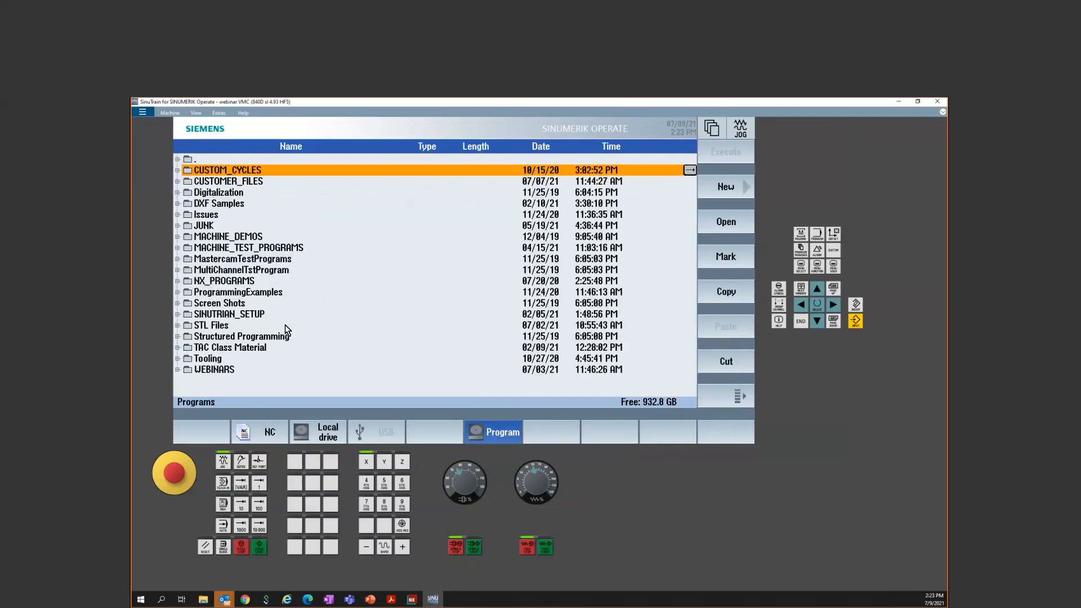
{"action": "double_click", "coordinate": [211, 370]}
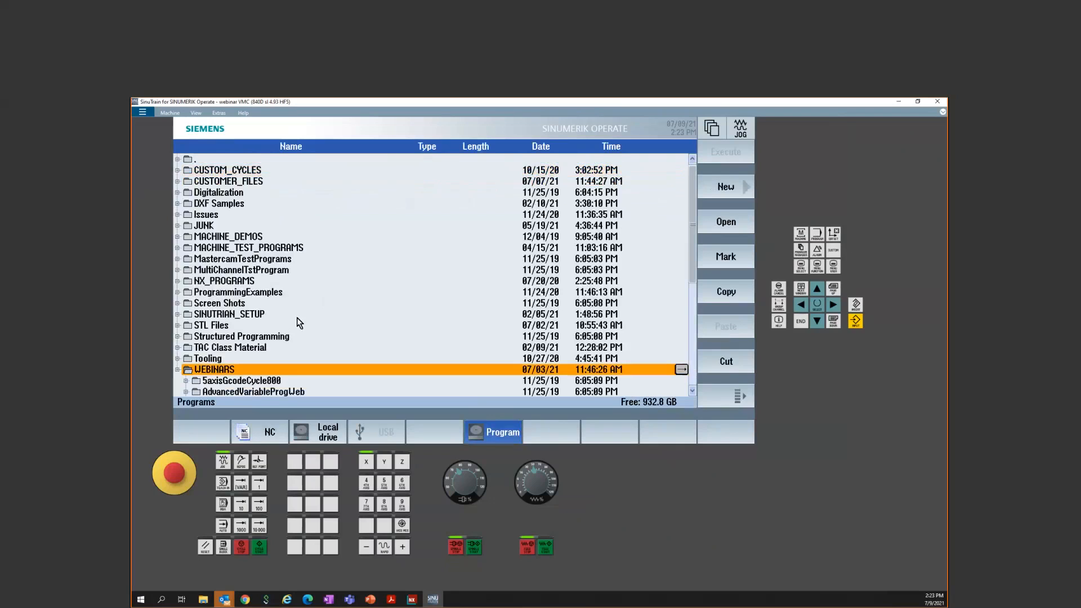
{"action": "scroll", "coordinate": [300, 323], "scroll_direction": "down", "scroll_amount": 5}
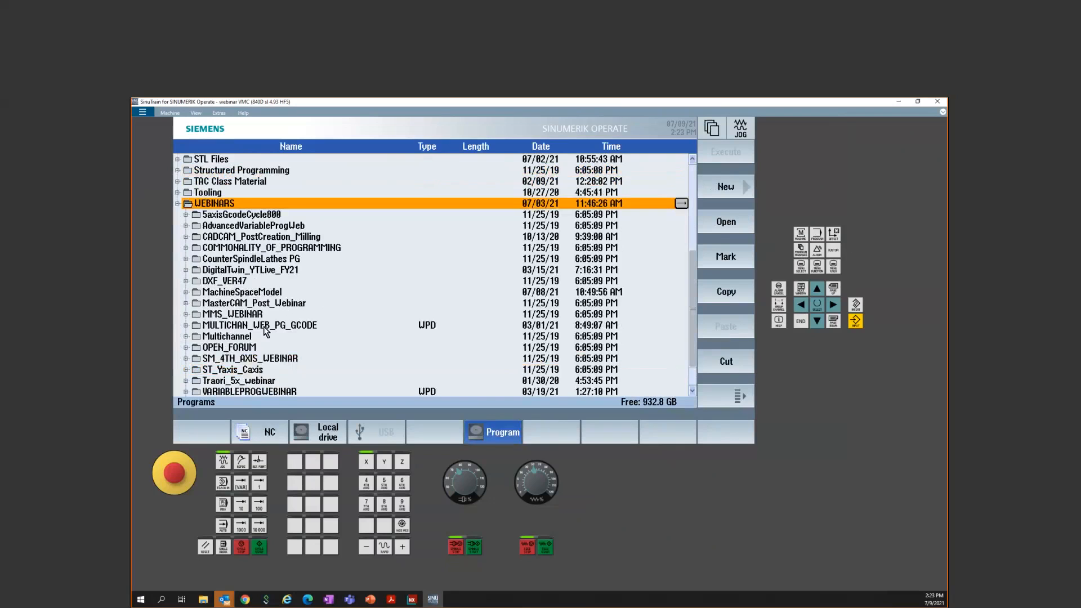
{"action": "double_click", "coordinate": [264, 292]}
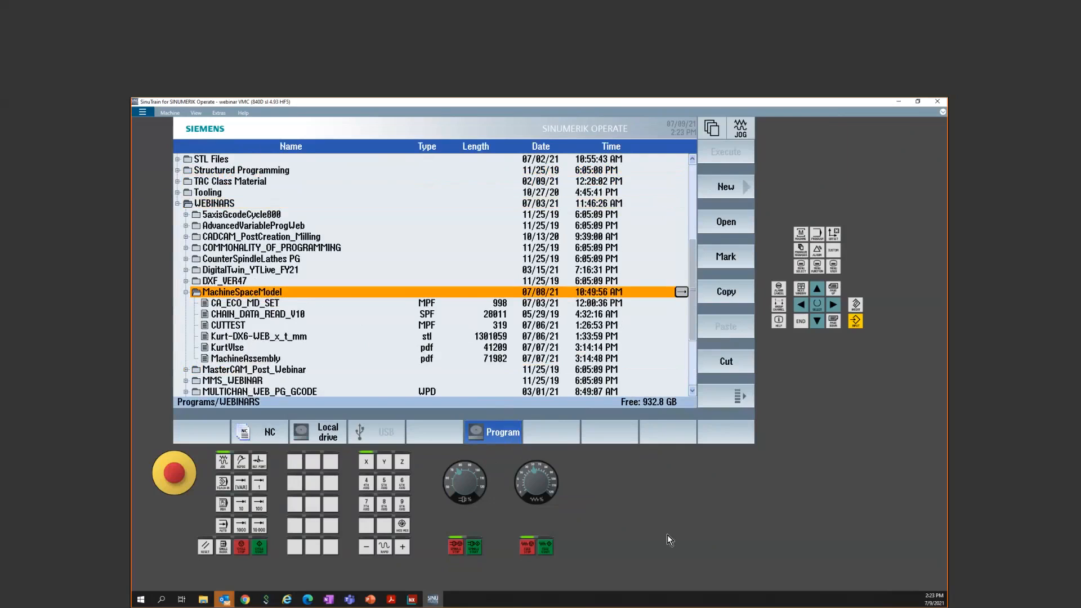
Step: Switch to the PowerPoint slide show and advance to the slide on setting the collision avoidance machine data
{"action": "left_click", "coordinate": [370, 599]}
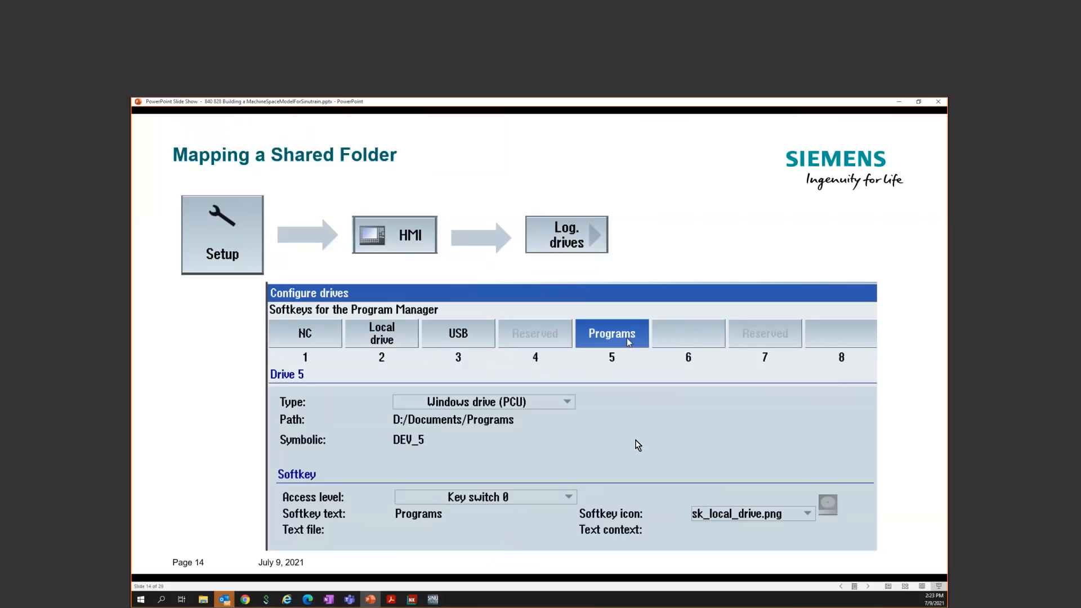
{"action": "key", "text": "Right"}
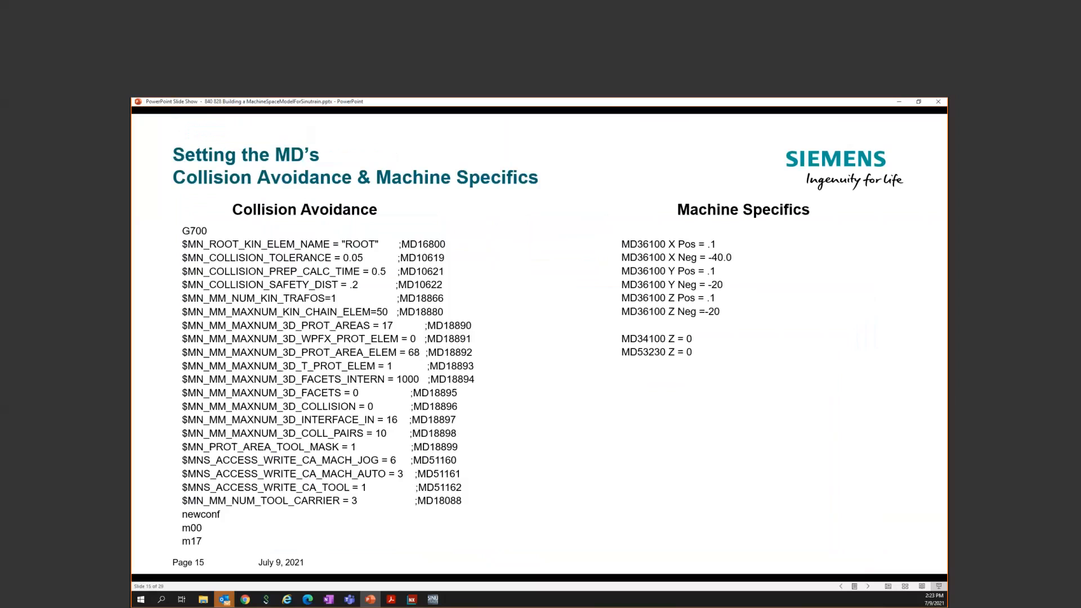
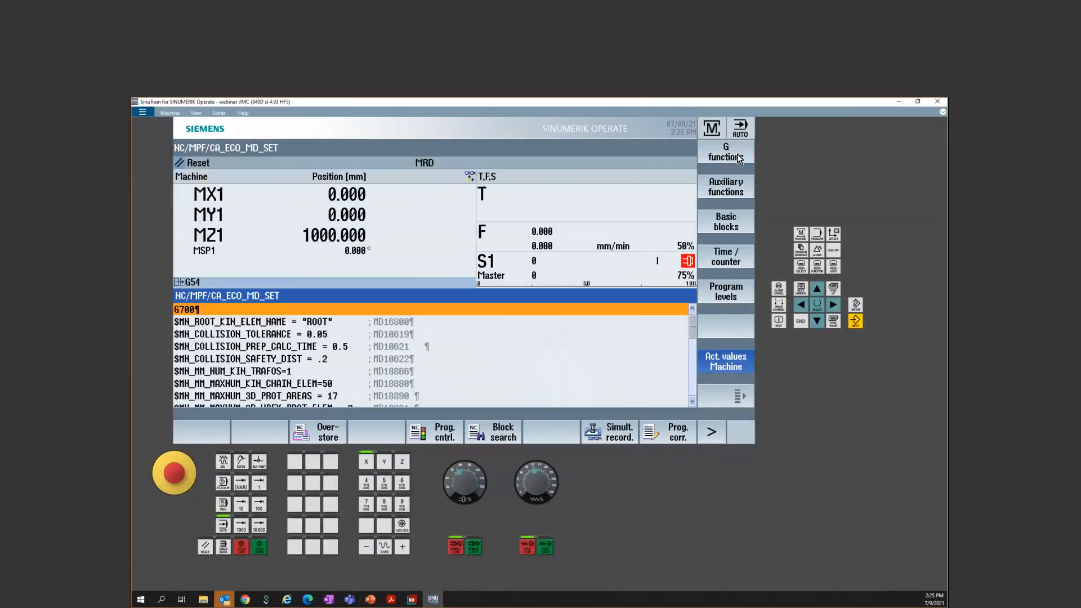
Step: Run the CA_ECO_MD_SET program past its M00 stop to the end, and open it in the program editor
{"action": "left_click", "coordinate": [263, 548]}
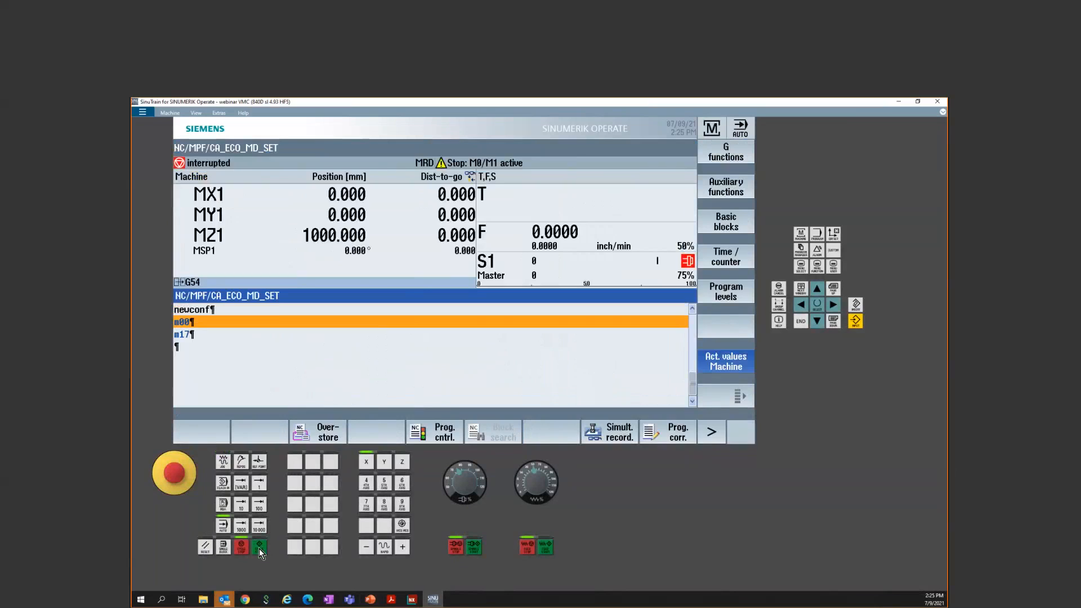
{"action": "left_click", "coordinate": [259, 548]}
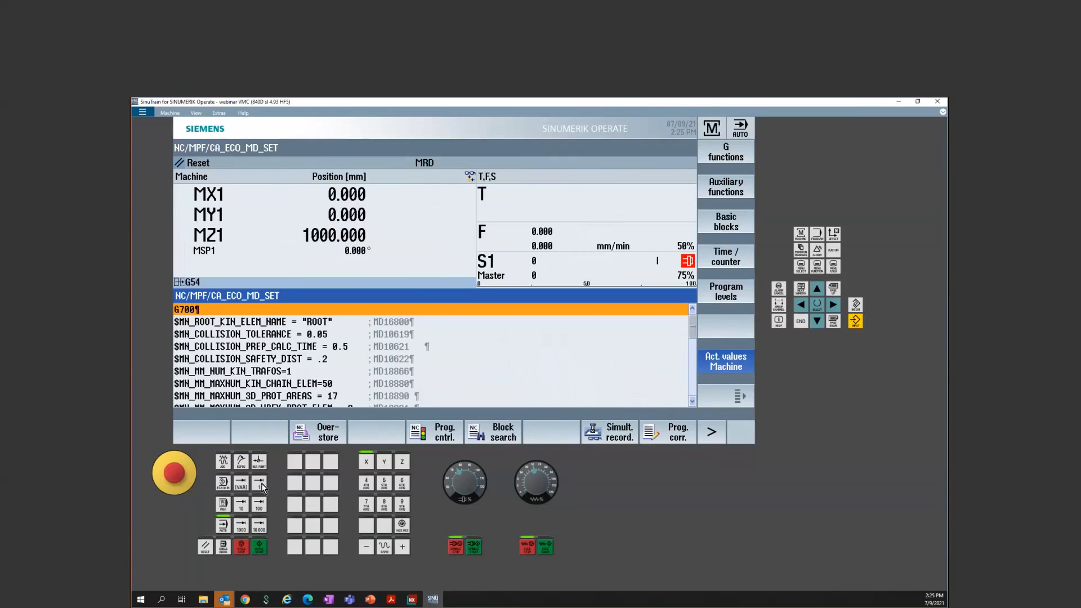
{"action": "left_click", "coordinate": [674, 435]}
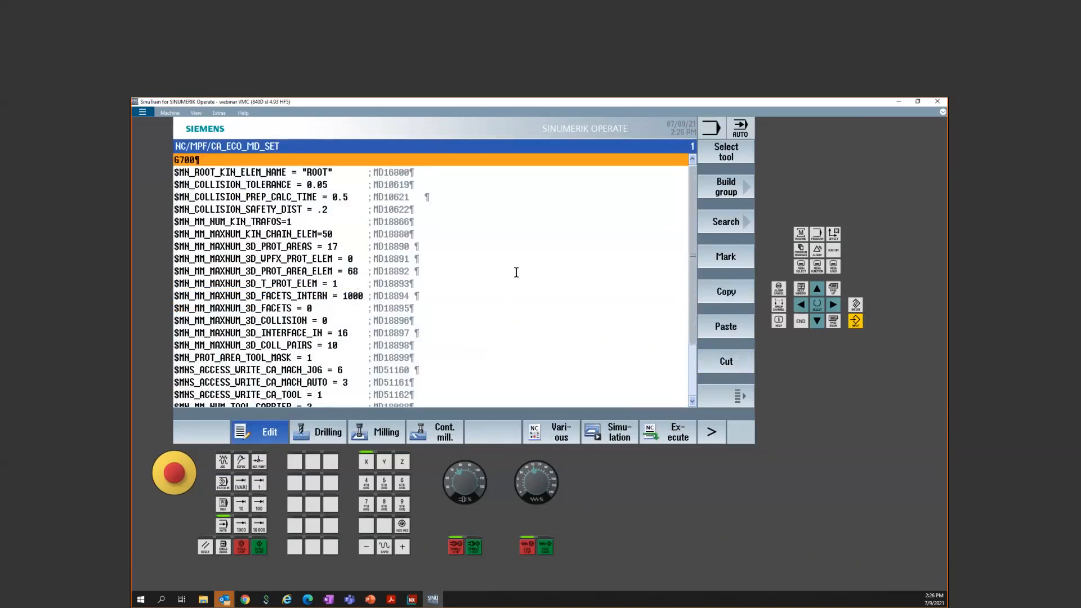
Step: Open the general machine data in the setup area and look through the parameter list
{"action": "left_click", "coordinate": [802, 267]}
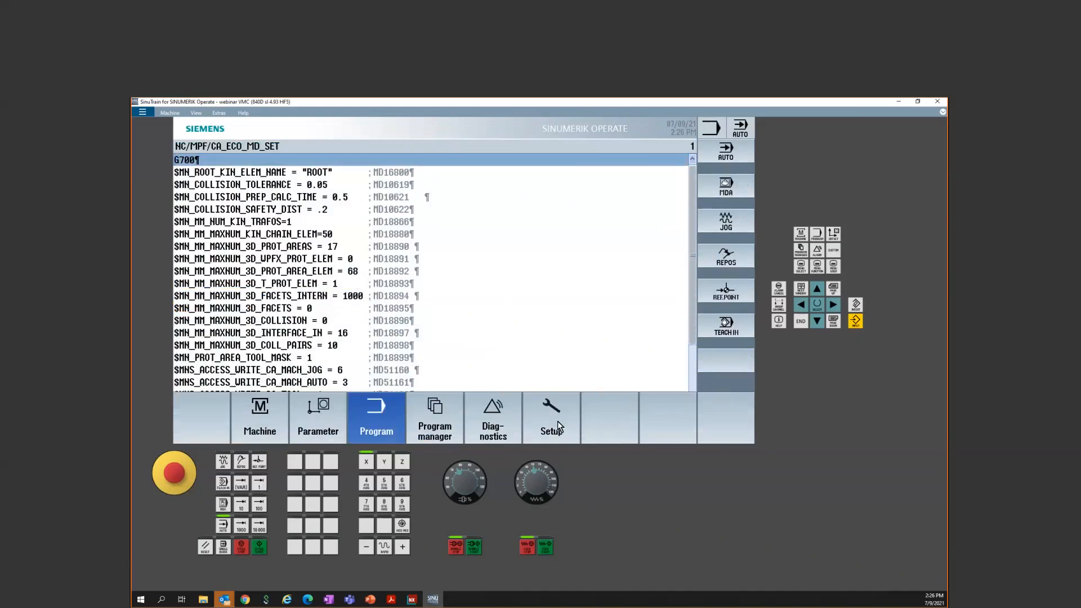
{"action": "left_click", "coordinate": [557, 425]}
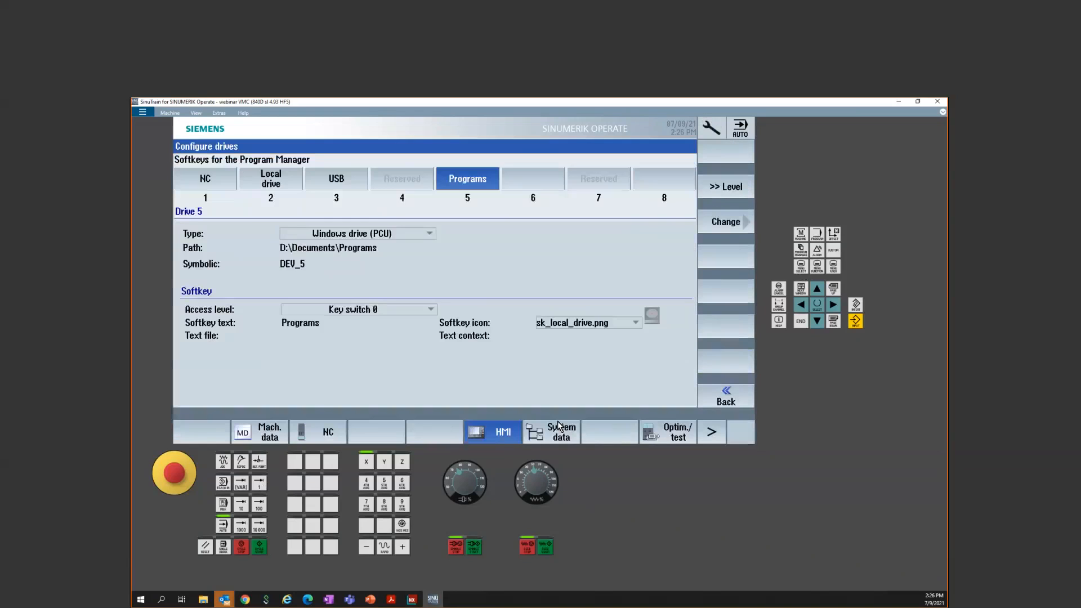
{"action": "left_click", "coordinate": [258, 435]}
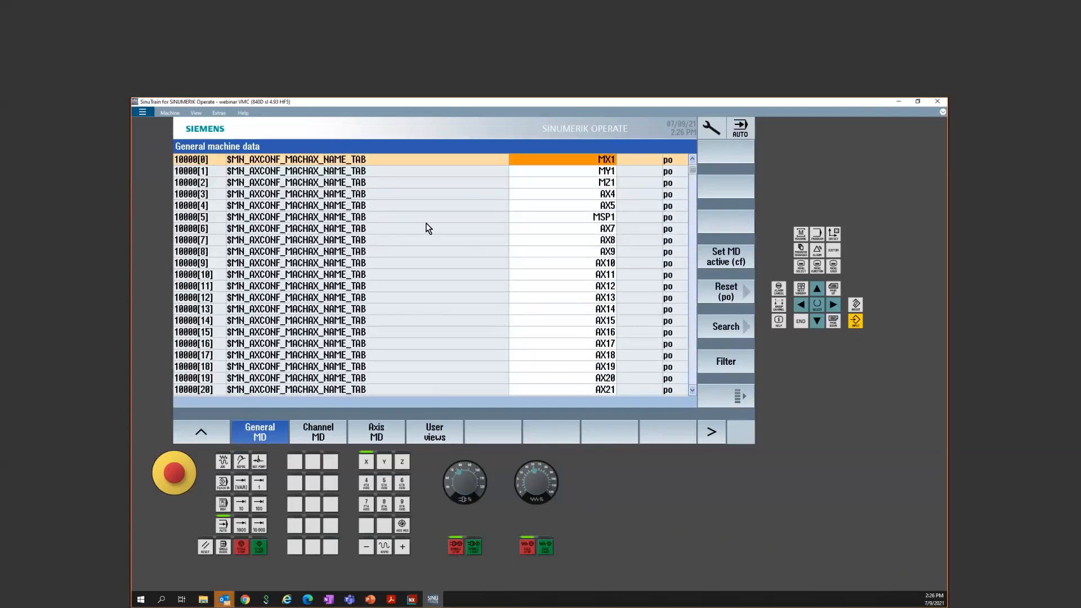
{"action": "left_click", "coordinate": [389, 187]}
{"action": "left_click", "coordinate": [390, 228]}
{"action": "scroll", "coordinate": [395, 291], "scroll_direction": "down", "scroll_amount": 10}
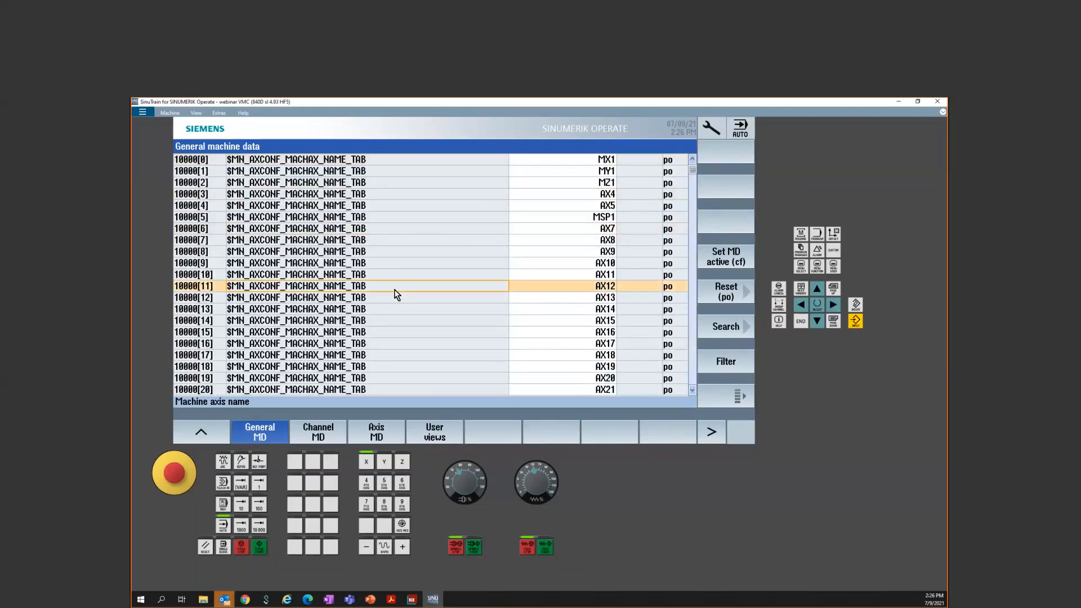
{"action": "left_click", "coordinate": [369, 356]}
{"action": "right_click", "coordinate": [377, 356]}
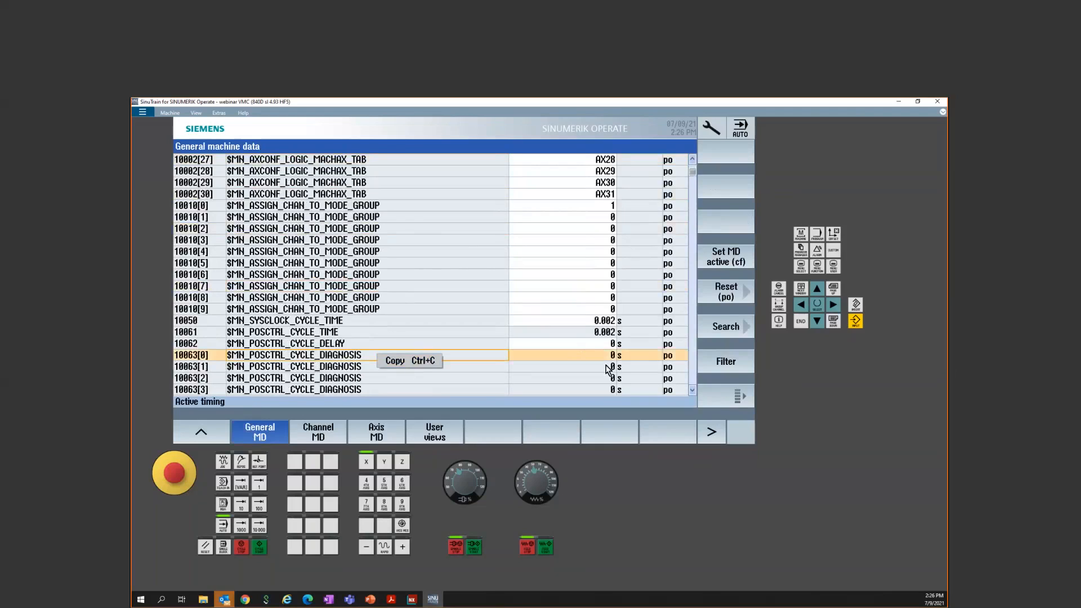
{"action": "left_click", "coordinate": [432, 294]}
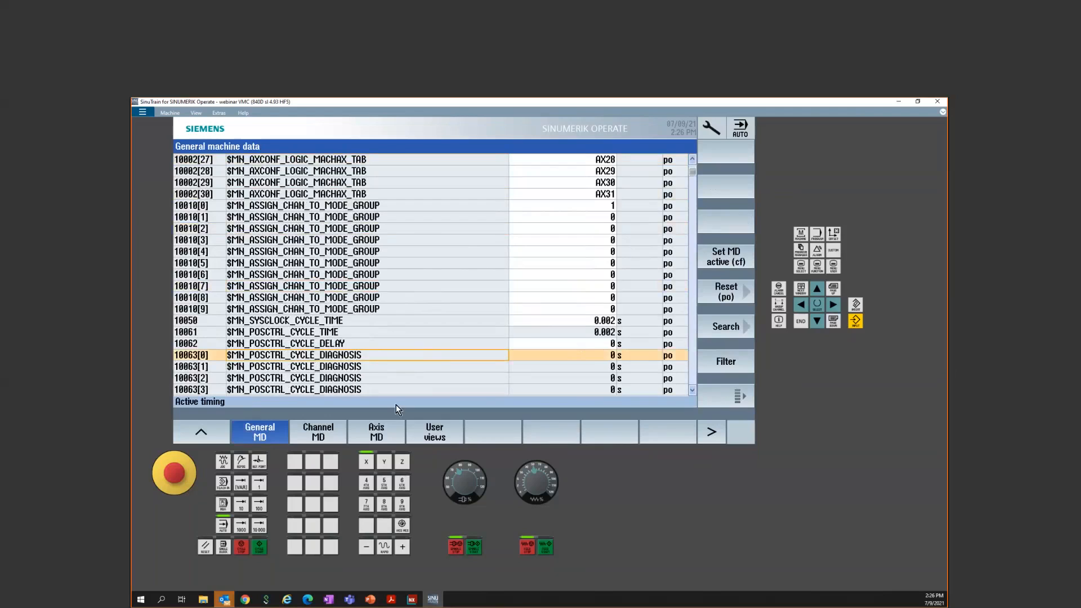
Step: Find parameter 36100 in the axis machine data of MX1 and set its minus software limit to -40 mm
{"action": "left_click", "coordinate": [384, 438]}
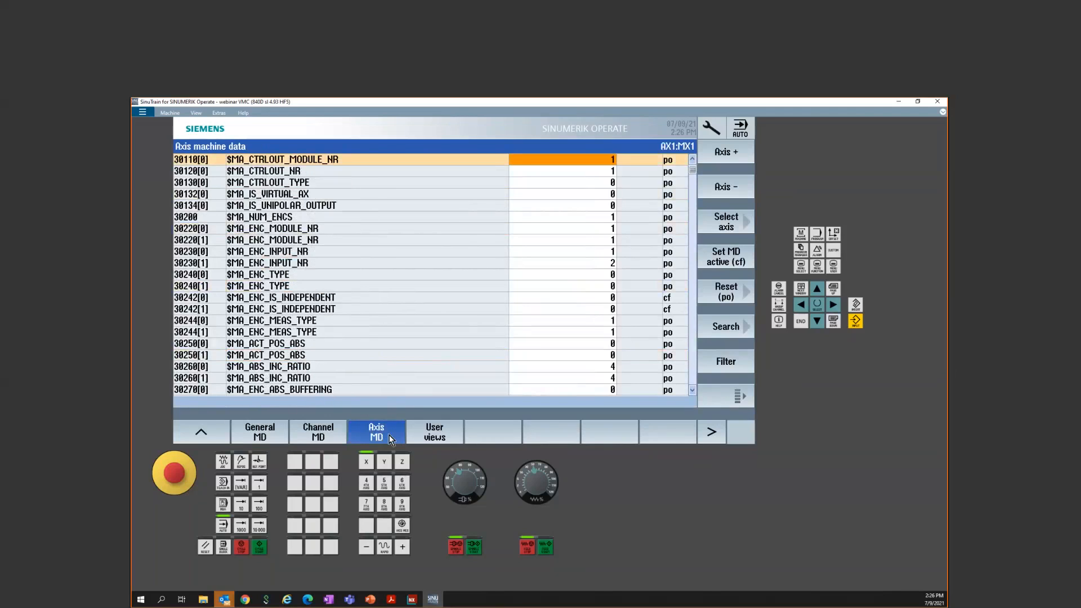
{"action": "left_click", "coordinate": [737, 333]}
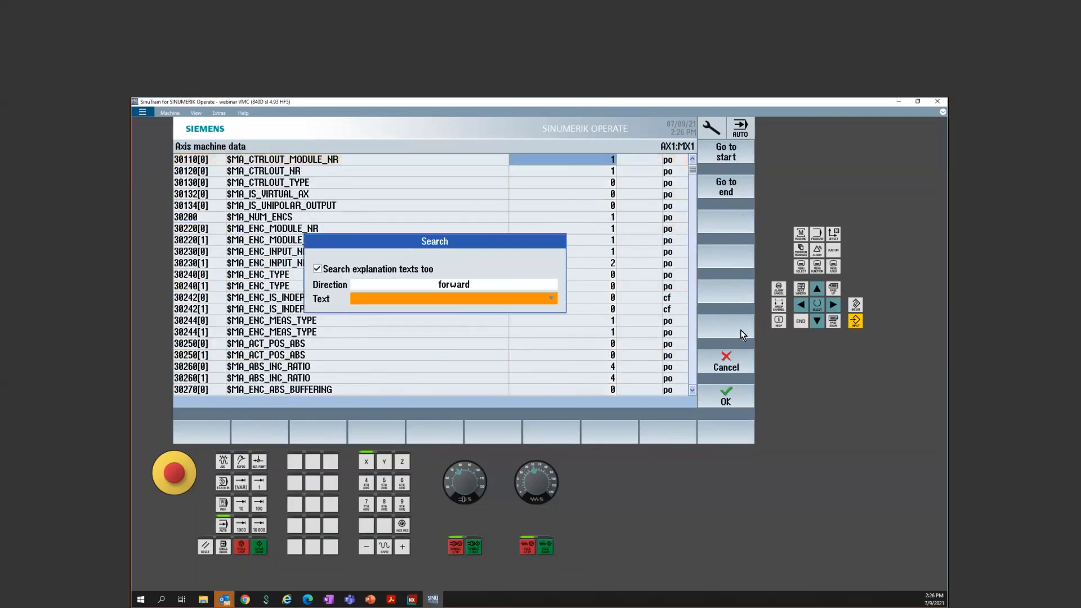
{"action": "type", "text": "36100"}
{"action": "key", "text": "Return"}
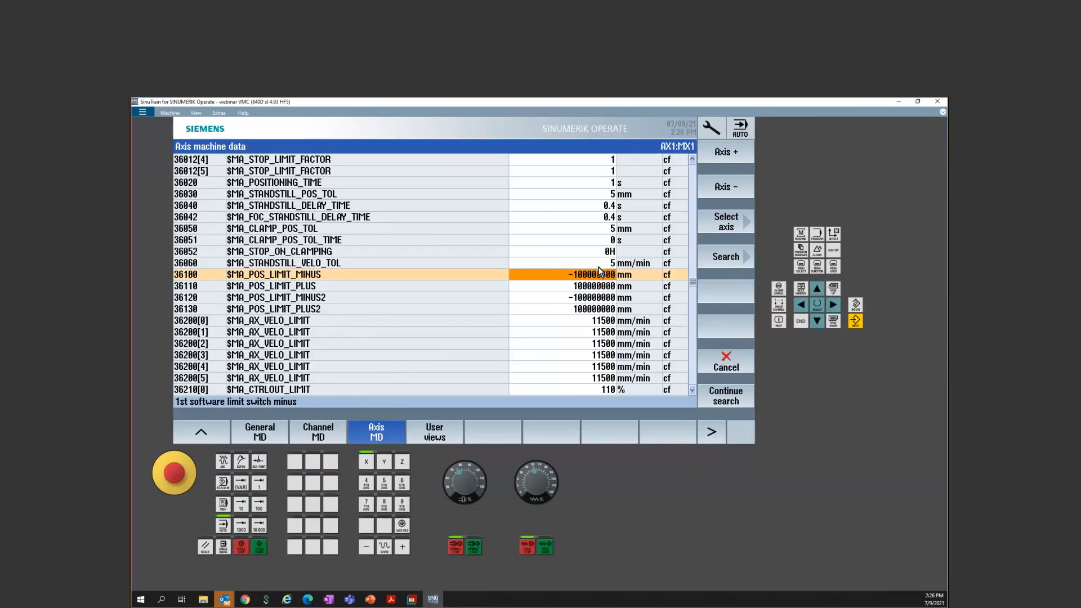
{"action": "type", "text": "-40"}
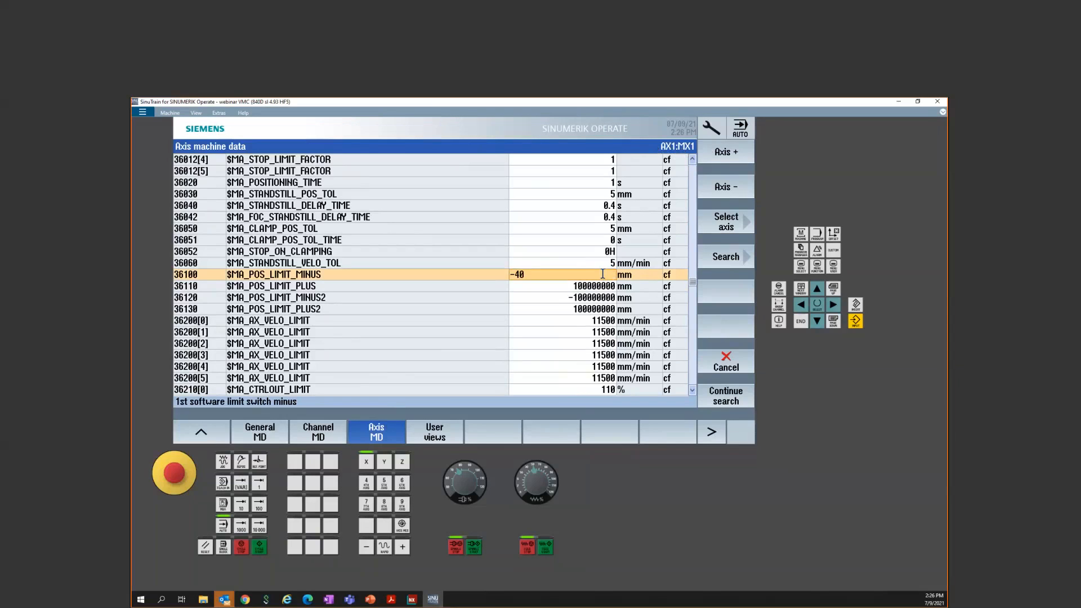
{"action": "key", "text": "Return"}
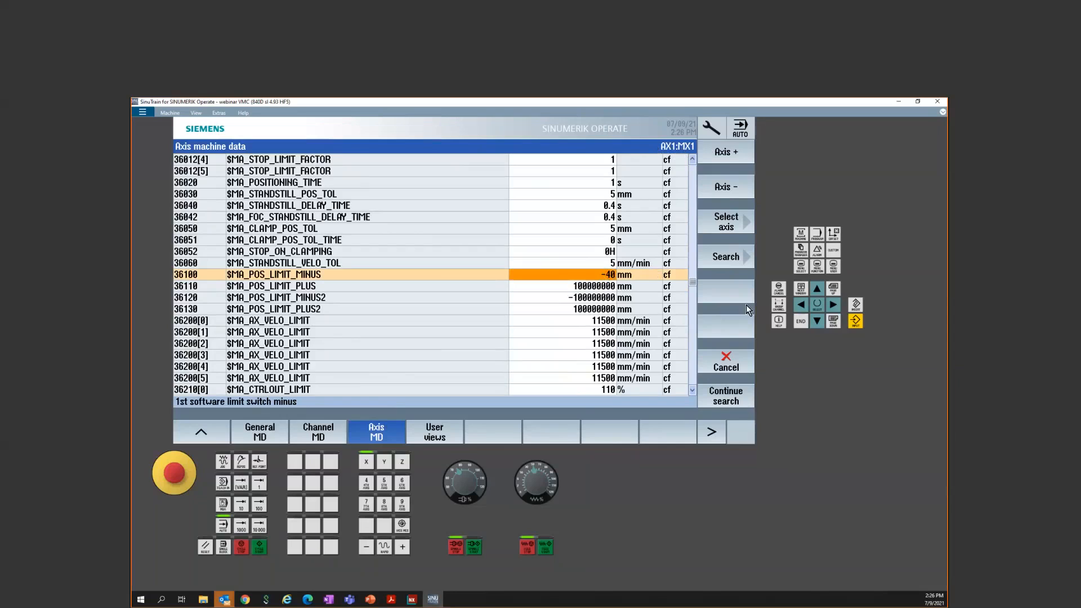
Step: Go to the machine area's settings and change the measuring system over from metric to inch
{"action": "left_click", "coordinate": [800, 238]}
{"action": "left_click", "coordinate": [712, 432]}
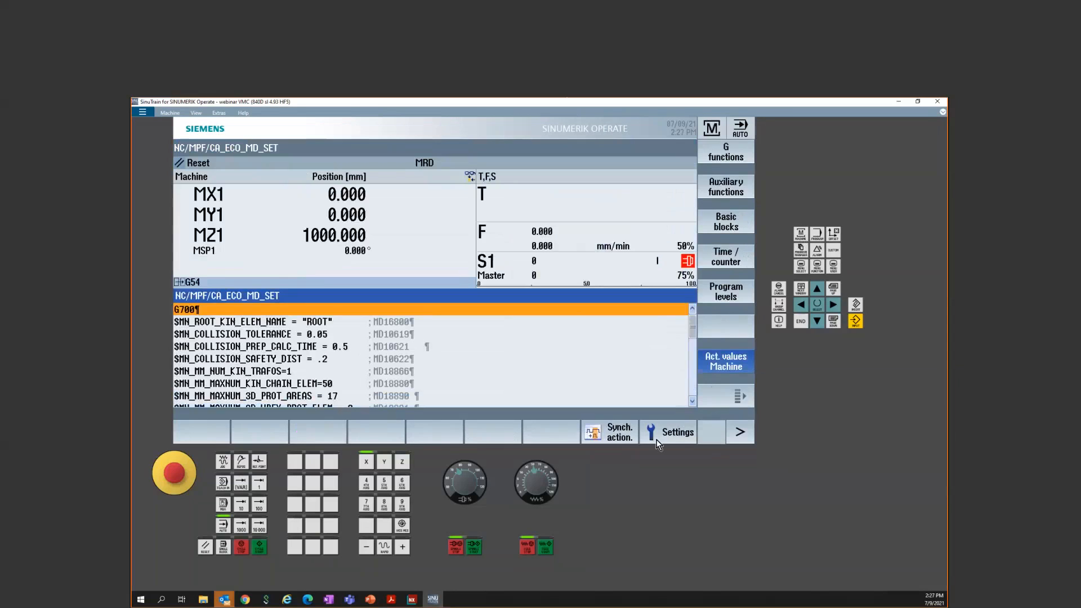
{"action": "left_click", "coordinate": [675, 436]}
{"action": "left_click", "coordinate": [729, 289]}
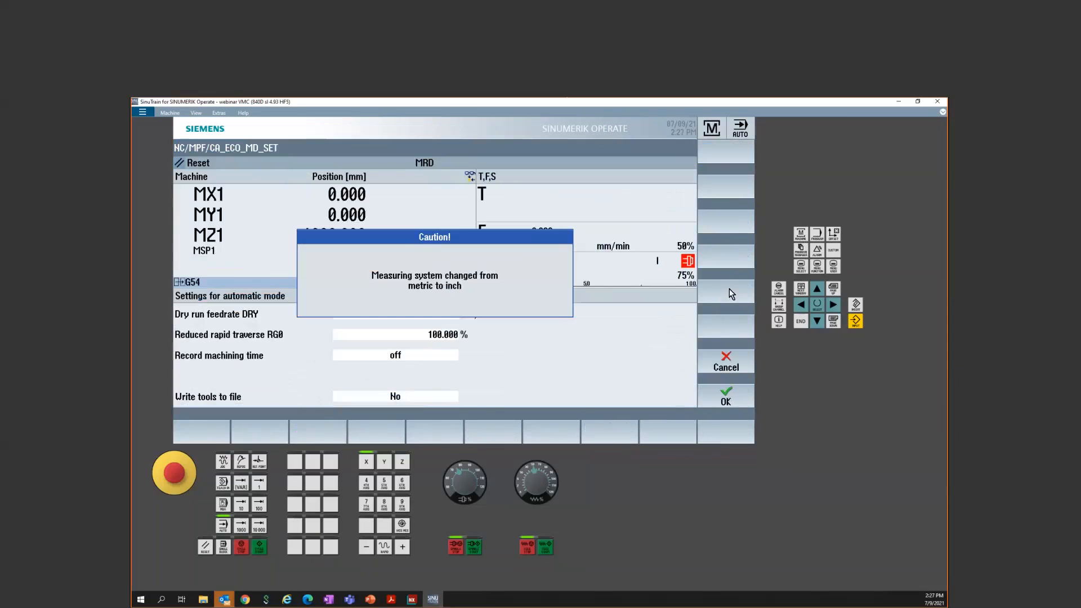
{"action": "left_click", "coordinate": [735, 401]}
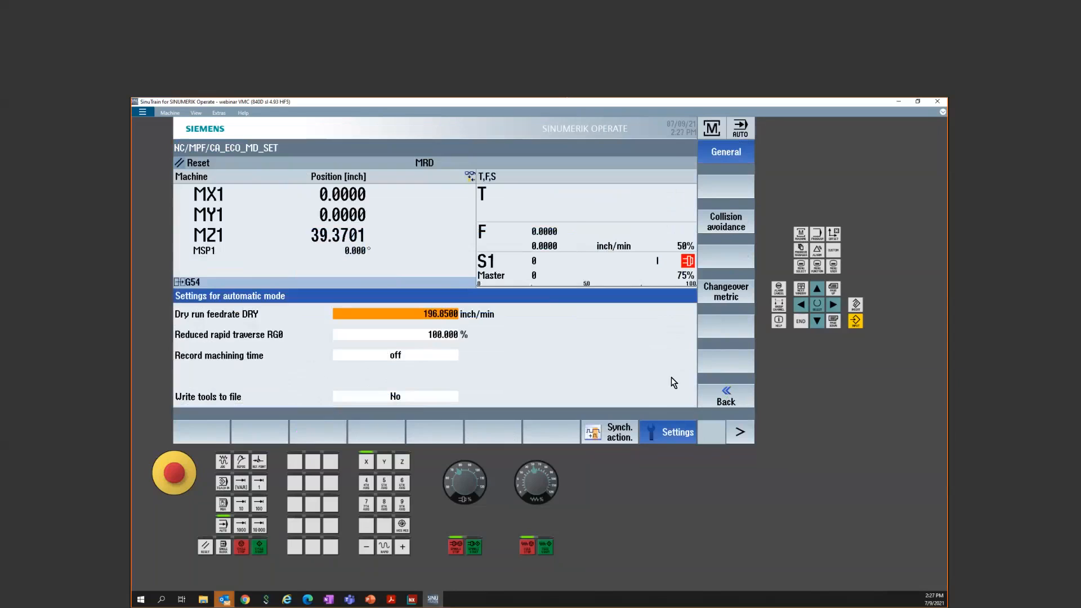
Step: Leave the settings and run the CA_ECO_MD_SET program again past its M00 stop to the end
{"action": "left_click", "coordinate": [726, 396]}
{"action": "left_click", "coordinate": [743, 433]}
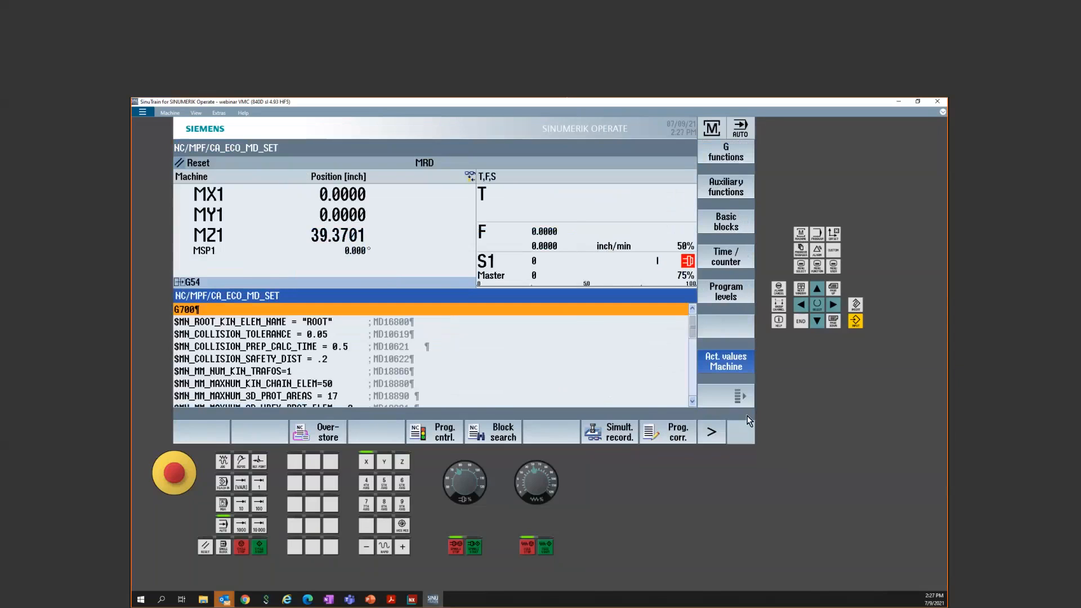
{"action": "left_click", "coordinate": [258, 551]}
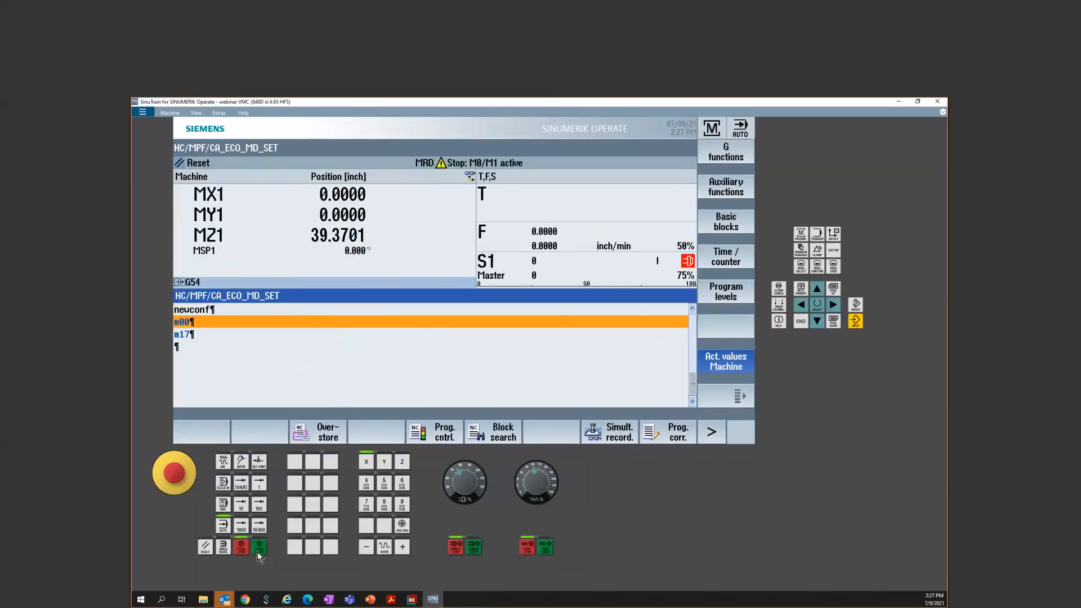
{"action": "left_click", "coordinate": [258, 552]}
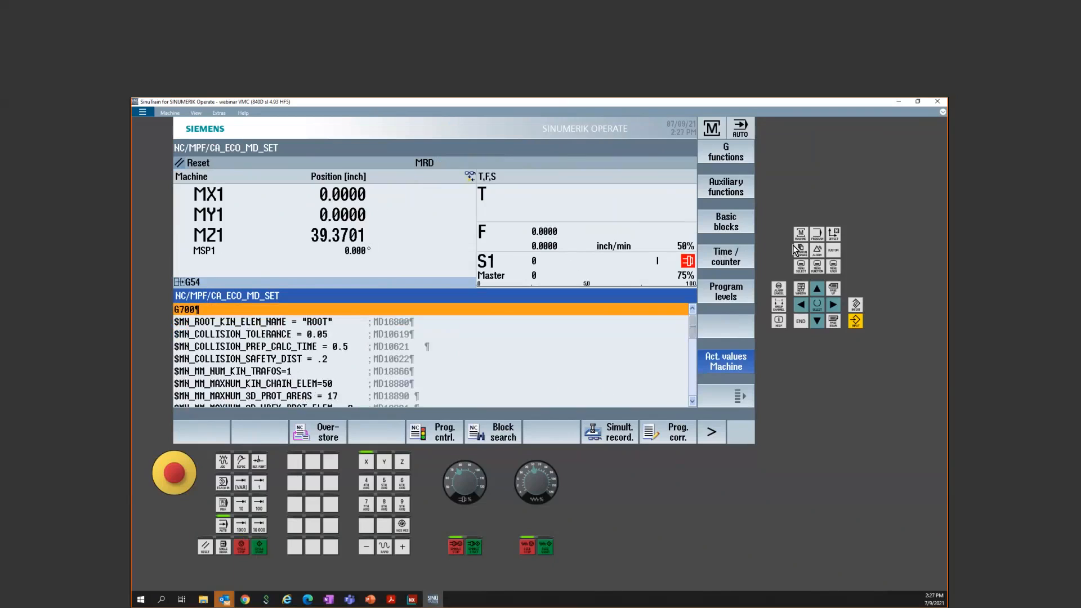
Step: Return to the axis machine data and set MX1's software limits to -40 inch (36100) and 0.1 inch (36110)
{"action": "left_click", "coordinate": [801, 270]}
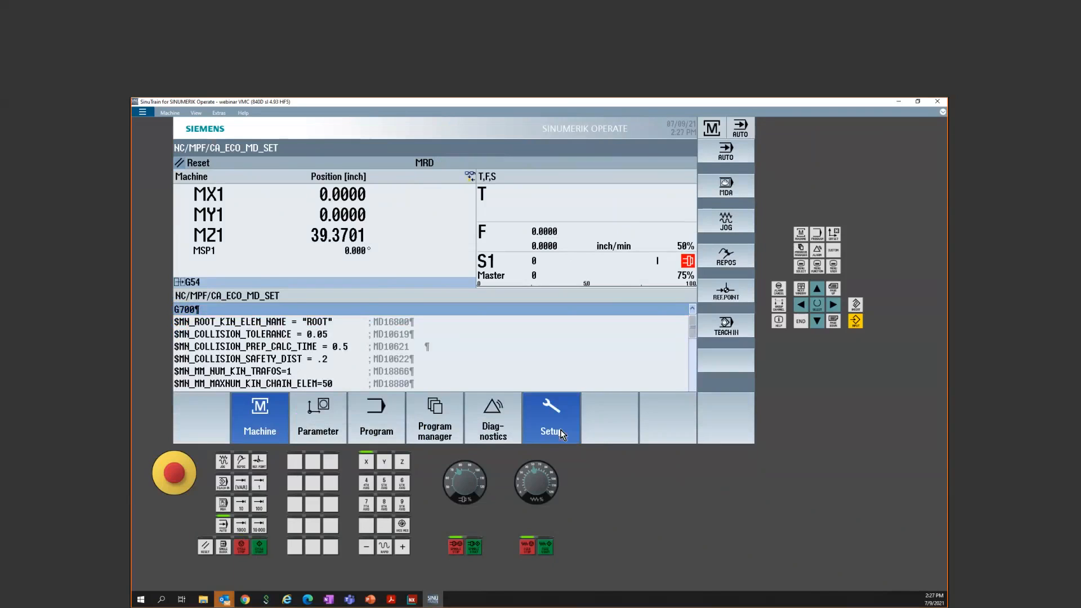
{"action": "left_click", "coordinate": [562, 433]}
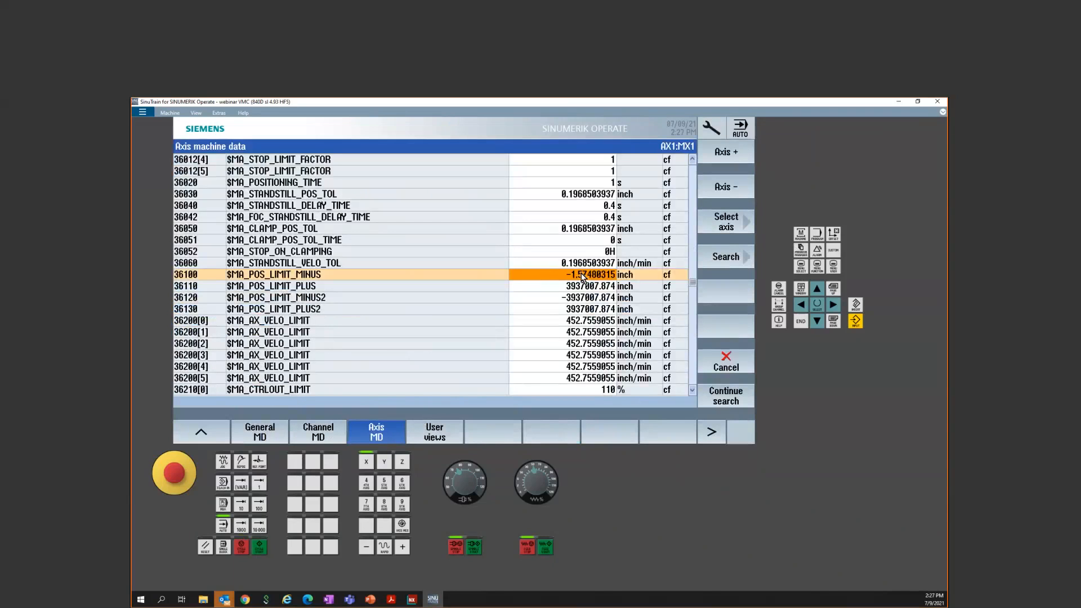
{"action": "type", "text": "-40"}
{"action": "key", "text": "Return"}
{"action": "key", "text": "Down"}
{"action": "type", "text": "0.1"}
{"action": "key", "text": "Return"}
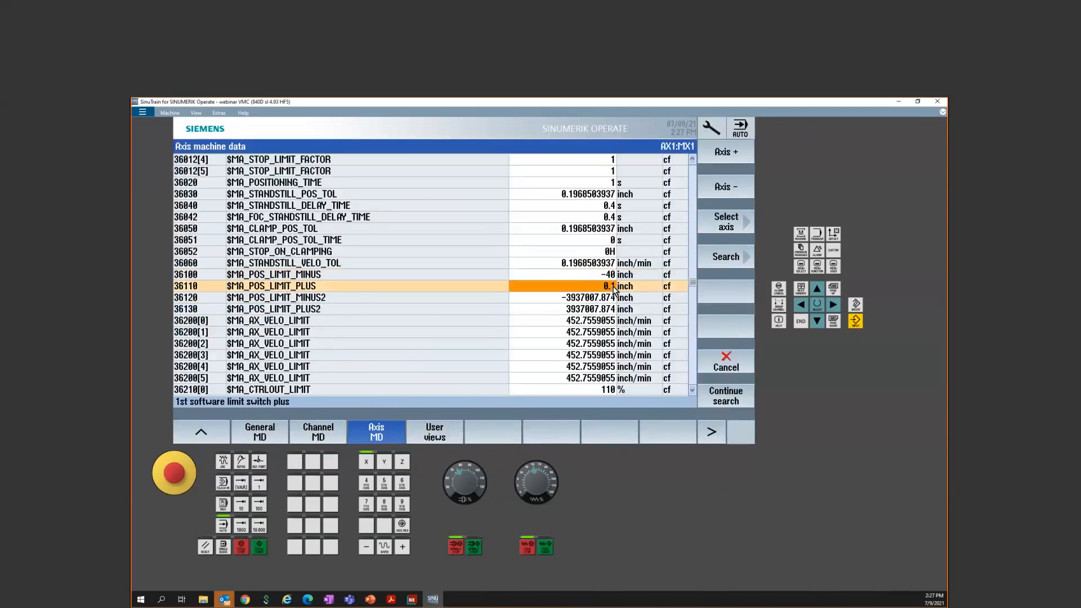
Step: Set the software limits of axis MY1 to -20 inch (36100) and 0.1 inch (36110)
{"action": "left_click", "coordinate": [726, 153]}
{"action": "left_click", "coordinate": [600, 276]}
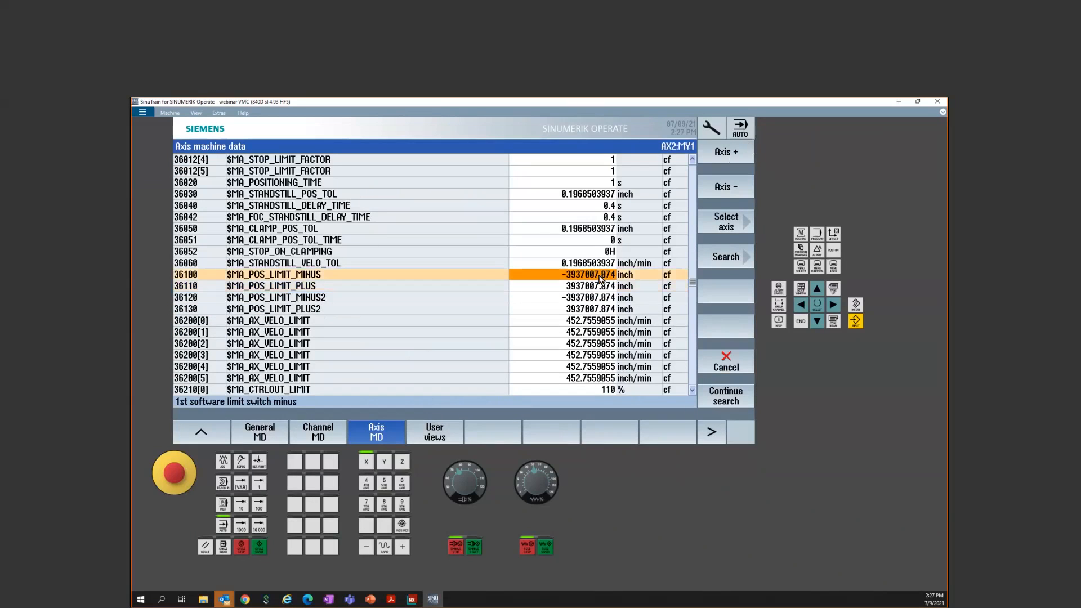
{"action": "type", "text": "-20"}
{"action": "key", "text": "Return"}
{"action": "key", "text": "Down"}
{"action": "type", "text": ".1"}
{"action": "key", "text": "Return"}
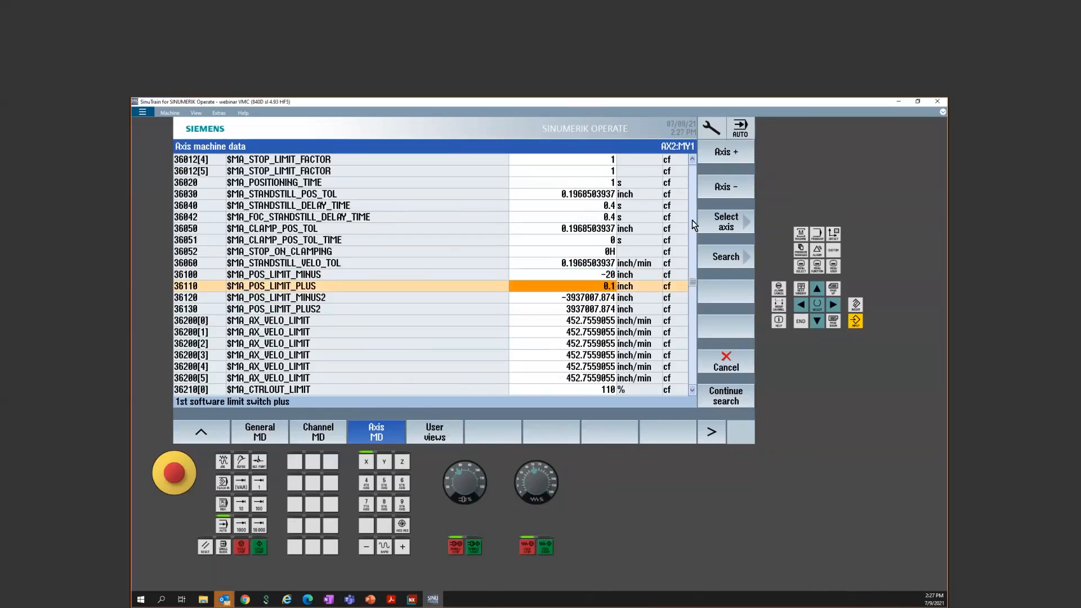
Step: Set the software limits of axis MZ1 to -20 inch (36100) and 0.1 inch (36110)
{"action": "left_click", "coordinate": [734, 157]}
{"action": "left_click", "coordinate": [602, 274]}
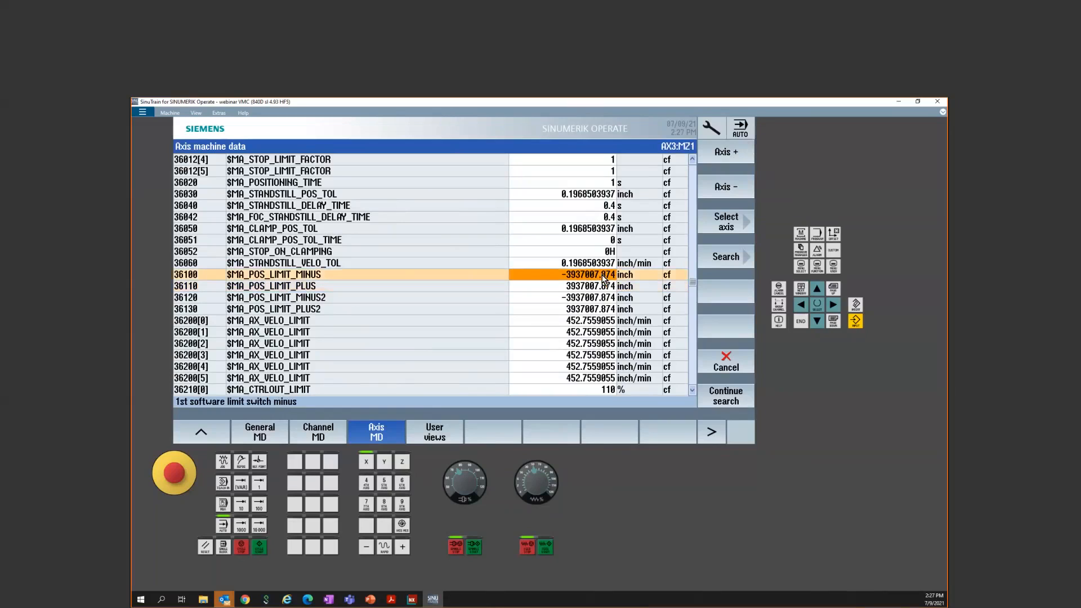
{"action": "type", "text": "-20"}
{"action": "key", "text": "Return"}
{"action": "key", "text": "Down"}
{"action": "type", "text": ".1"}
{"action": "key", "text": "Return"}
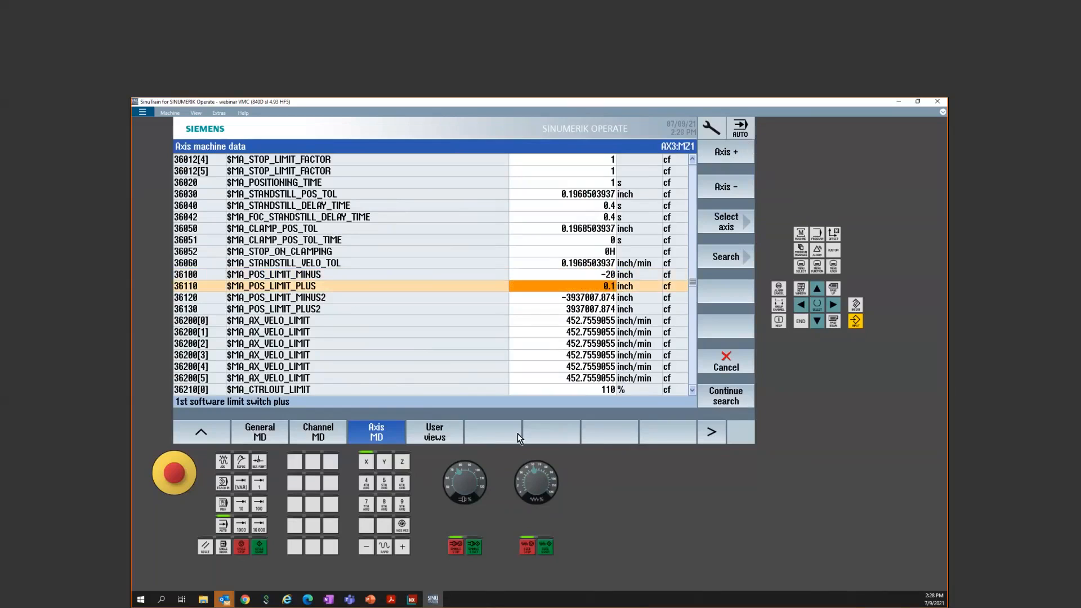
Step: Check the machine specifics in the PowerPoint slide show, and set MZ1's reference point position 34100[0] to 0 in SinuTrain
{"action": "left_click", "coordinate": [370, 600]}
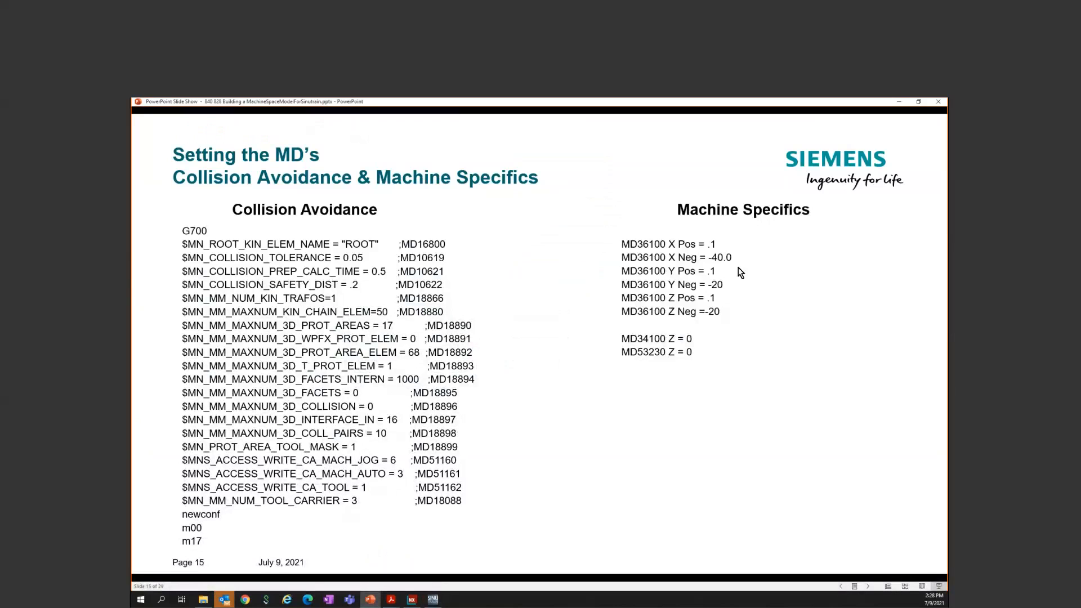
{"action": "left_click", "coordinate": [434, 601]}
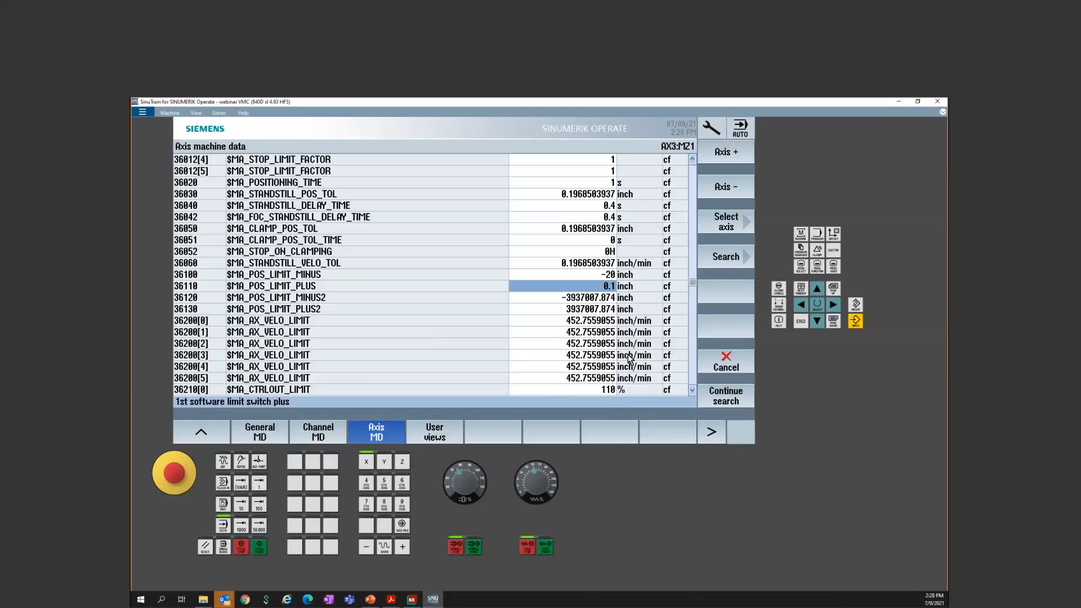
{"action": "left_click", "coordinate": [737, 259]}
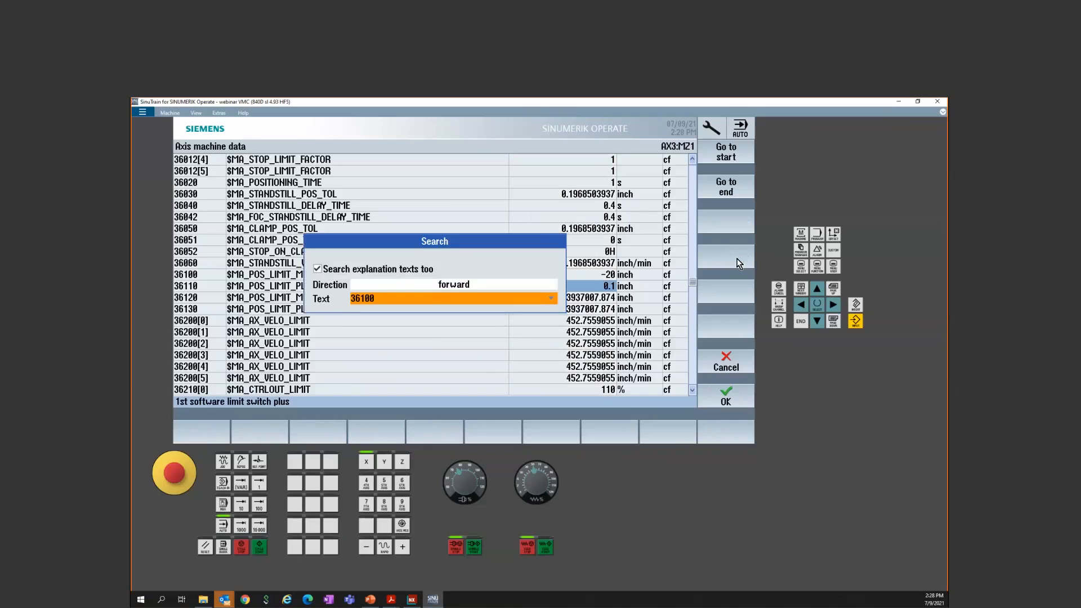
{"action": "type", "text": "34100"}
{"action": "key", "text": "Return"}
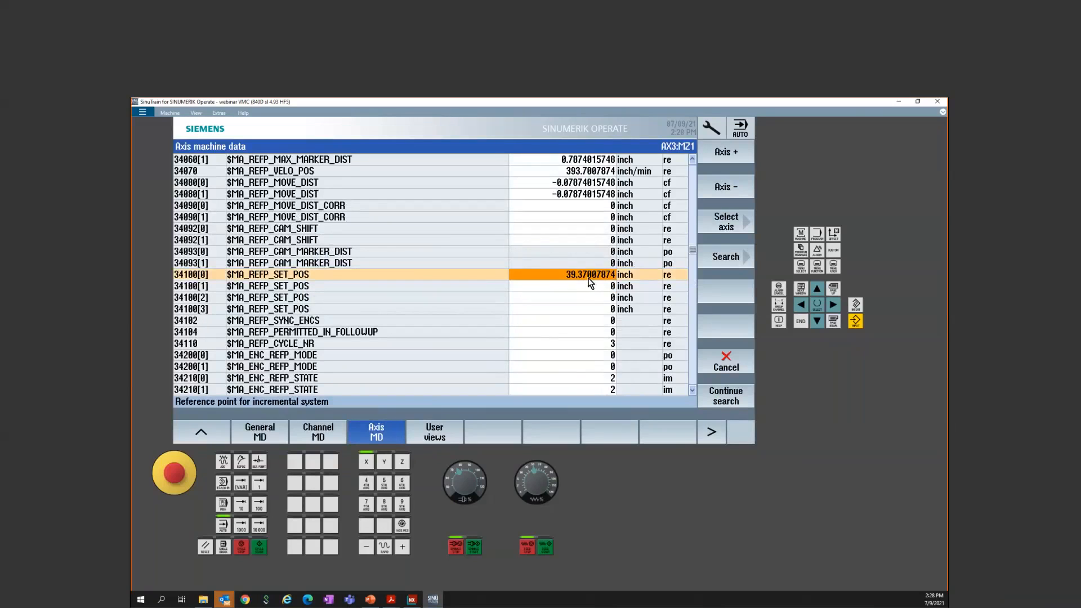
{"action": "type", "text": "0"}
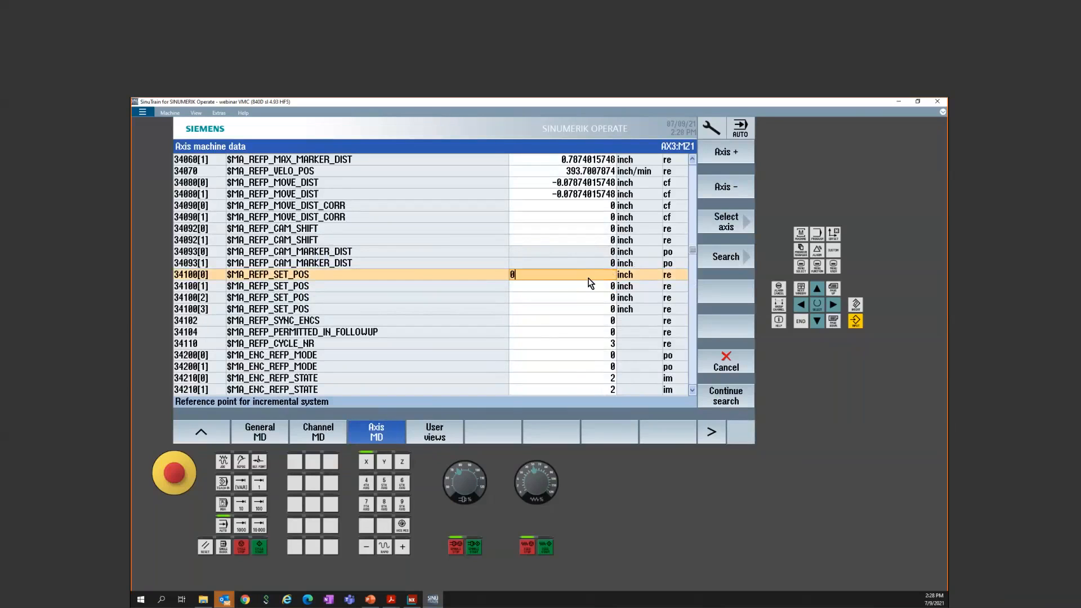
{"action": "key", "text": "Return"}
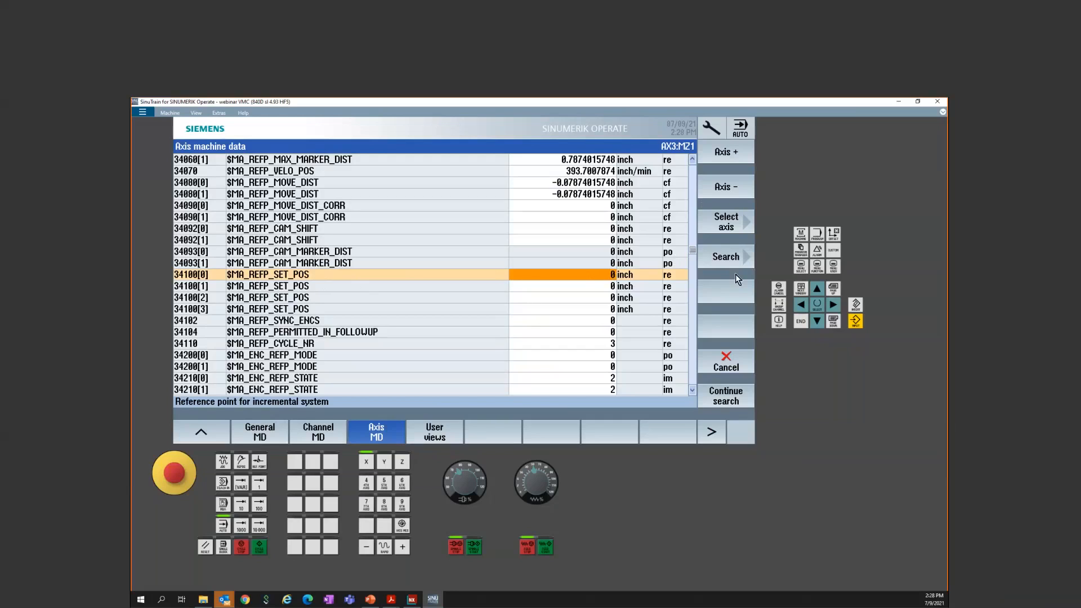
Step: Find parameter 53230 for MZ1, set its simulation start position to 0, and leave the search mode
{"action": "left_click", "coordinate": [732, 260]}
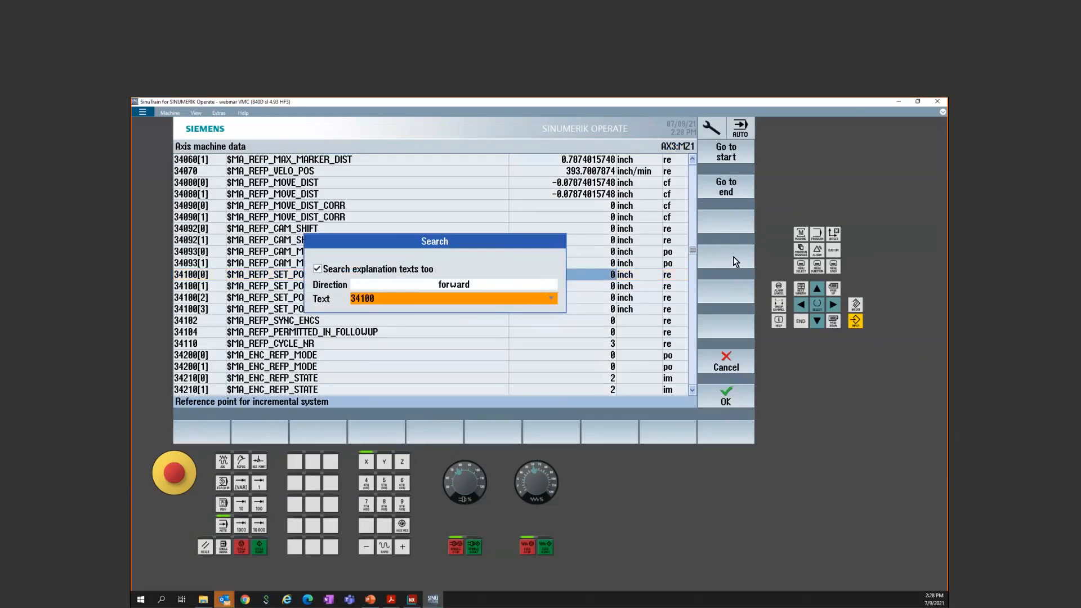
{"action": "type", "text": "53230"}
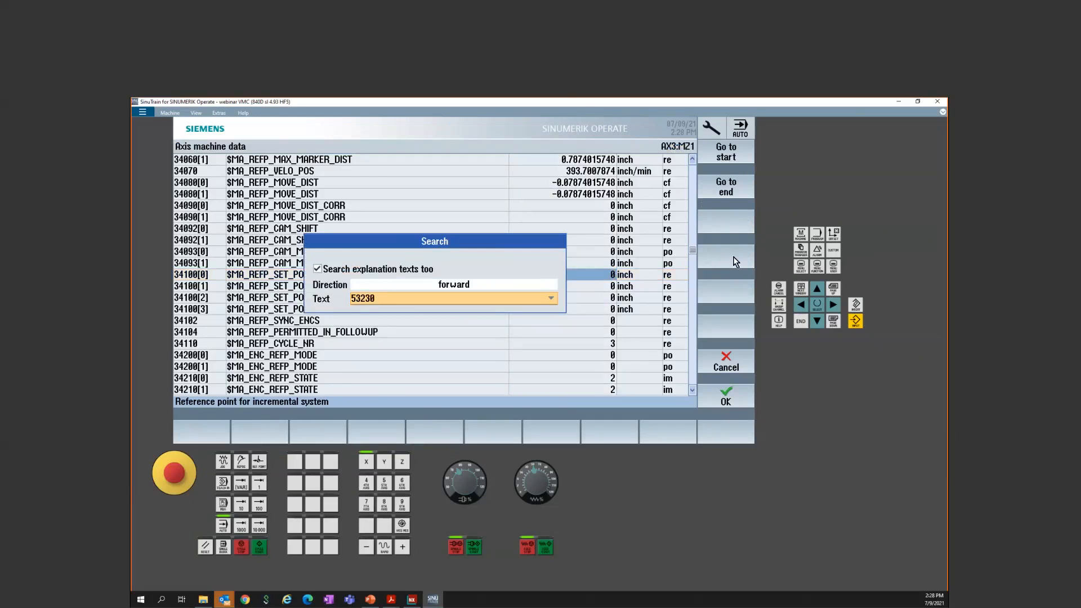
{"action": "key", "text": "Return"}
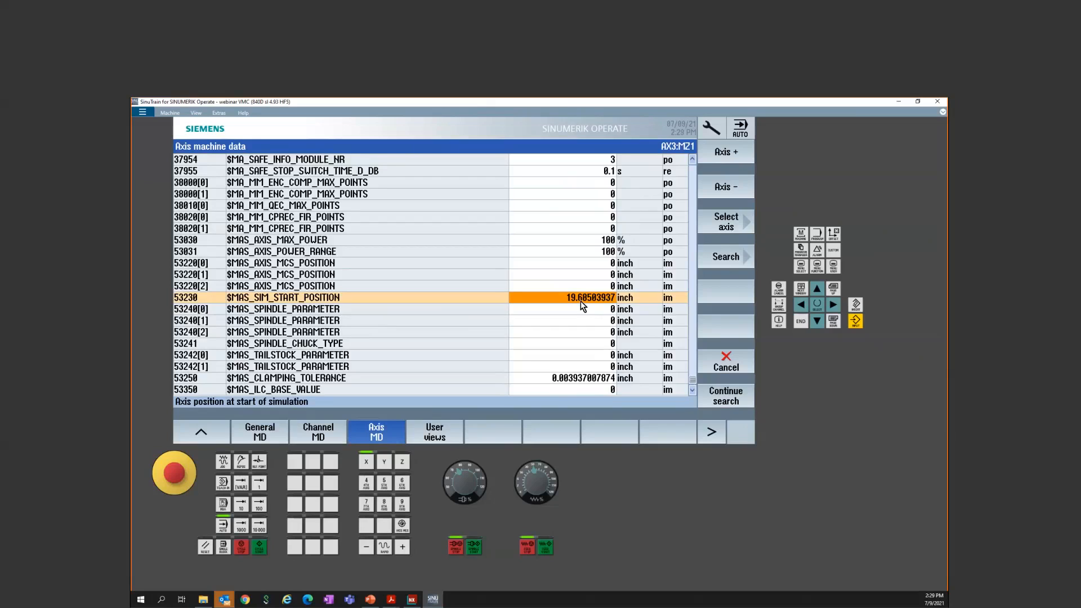
{"action": "type", "text": "0"}
{"action": "key", "text": "Return"}
{"action": "left_click", "coordinate": [743, 367]}
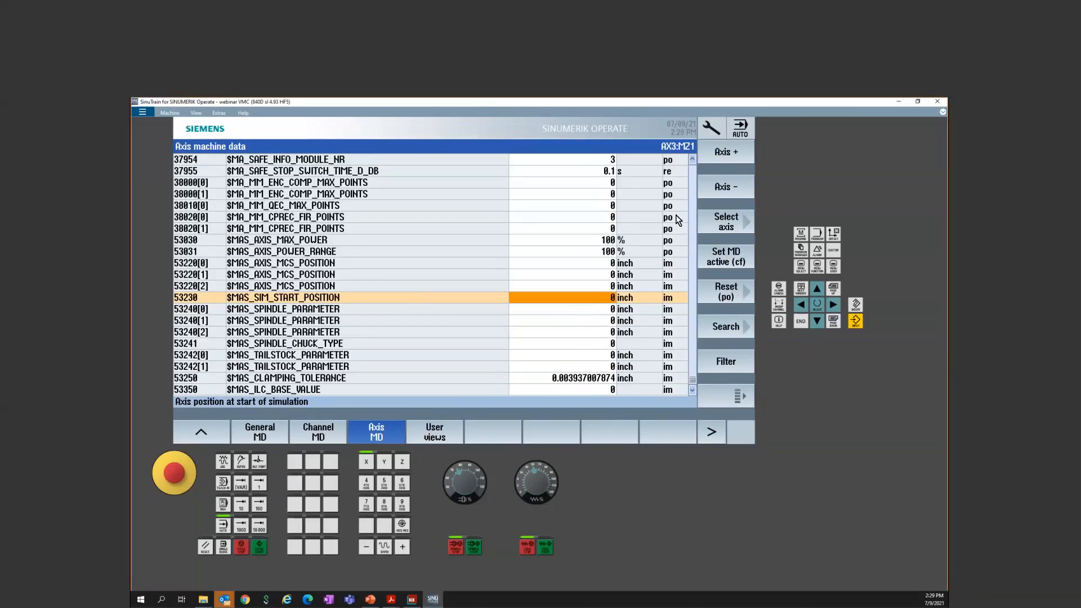
Step: Restart the virtual machine
{"action": "left_click", "coordinate": [171, 112]}
{"action": "left_click", "coordinate": [180, 141]}
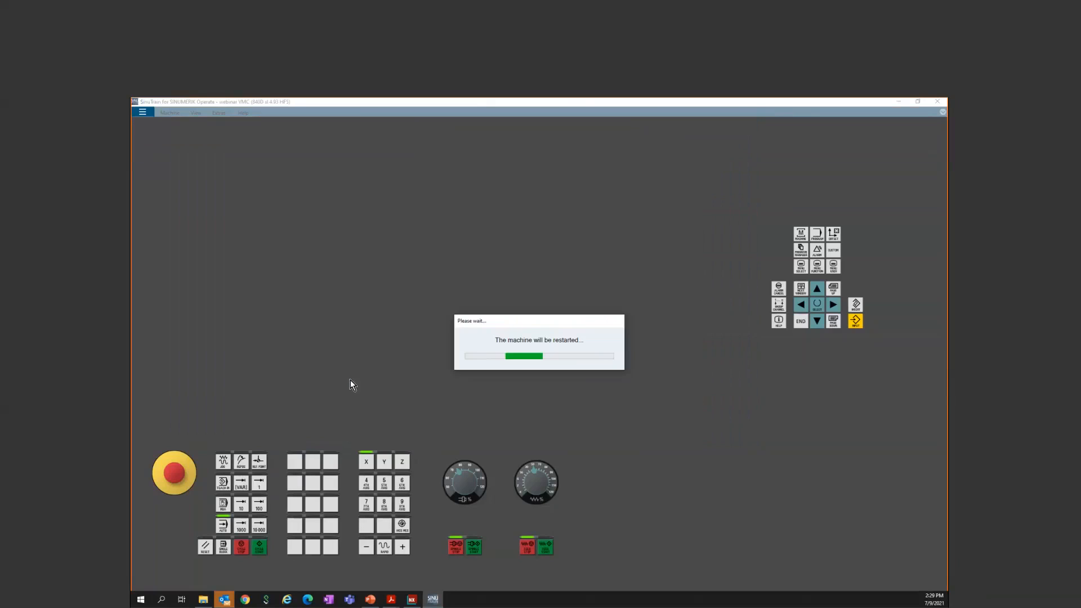
Step: Review the machine data slide in PowerPoint and bring up the MachineAssembly.pdf drawing in Acrobat Reader
{"action": "left_click", "coordinate": [374, 605]}
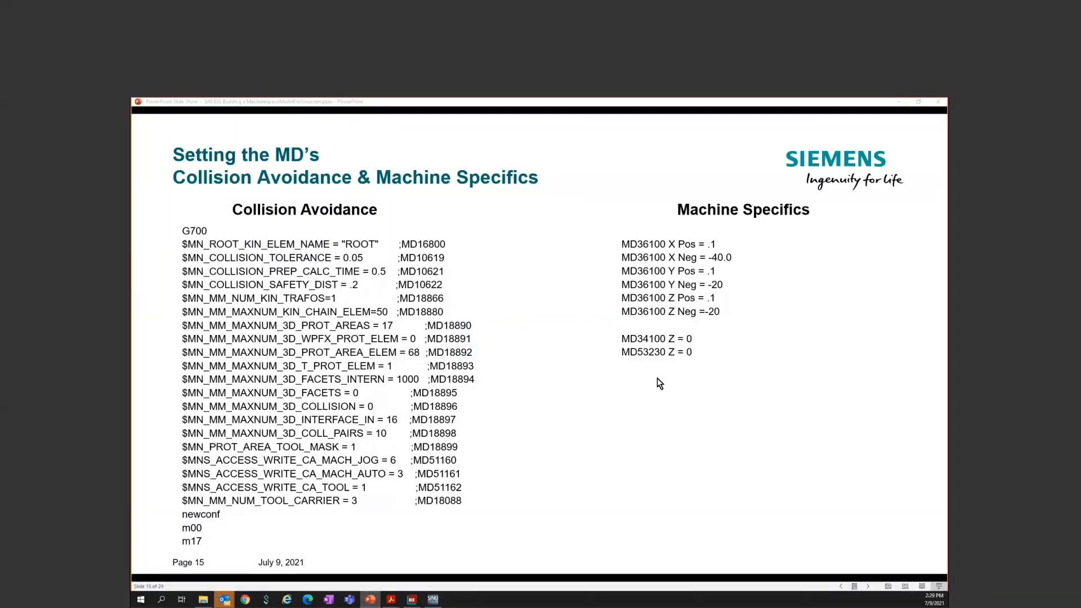
{"action": "left_click", "coordinate": [392, 601]}
{"action": "left_click", "coordinate": [428, 569]}
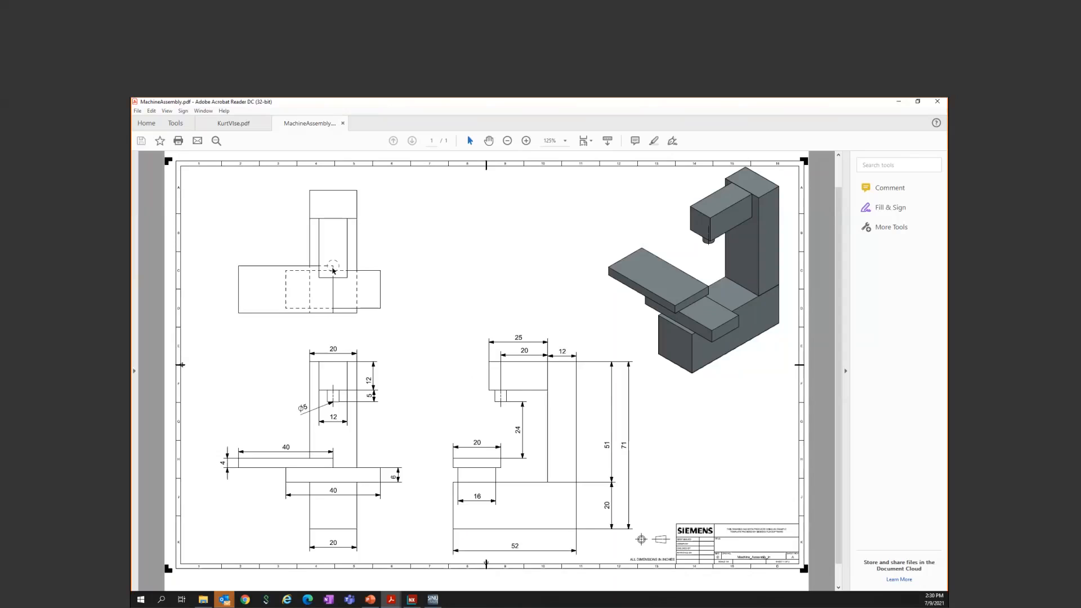
Step: Advance the PowerPoint slide show to the slide on creating a kinematic chain, and switch back to MachineAssembly.pdf to examine the machine dimensions
{"action": "left_click", "coordinate": [370, 600]}
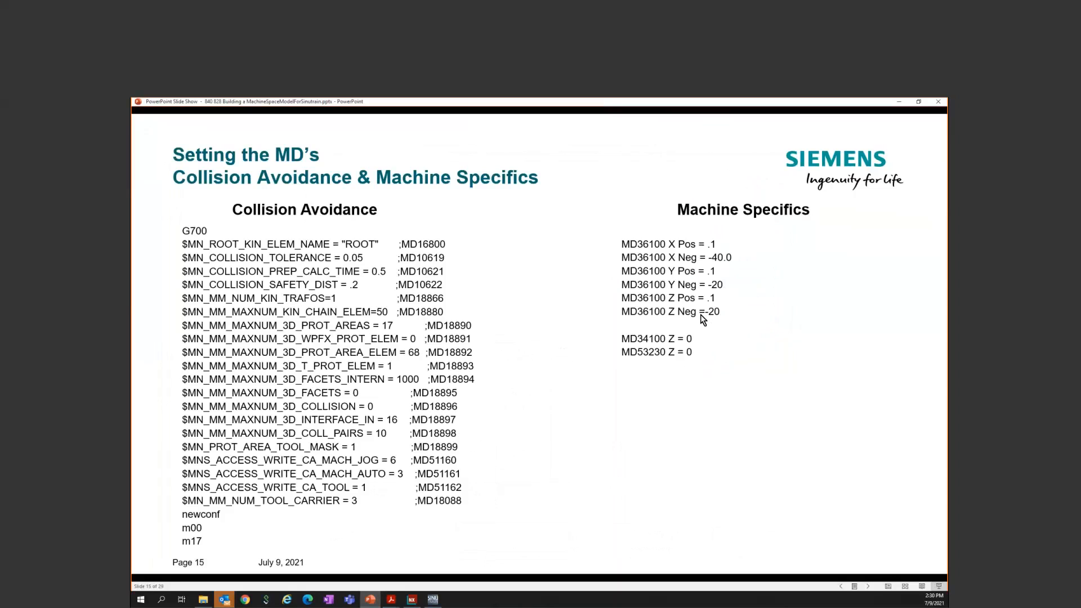
{"action": "left_click", "coordinate": [561, 393]}
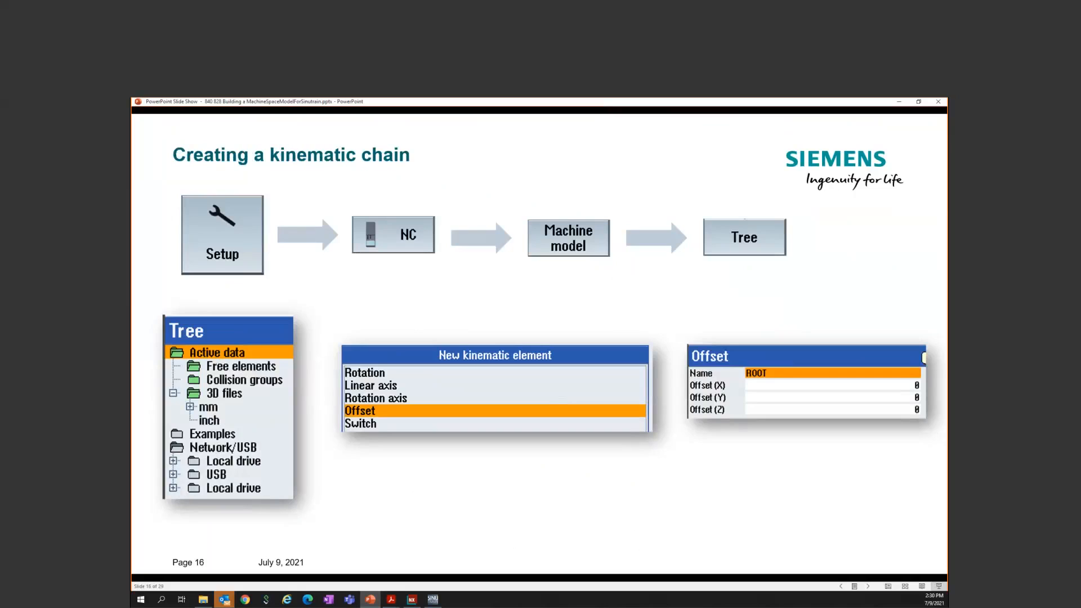
{"action": "mouse_move", "coordinate": [406, 591]}
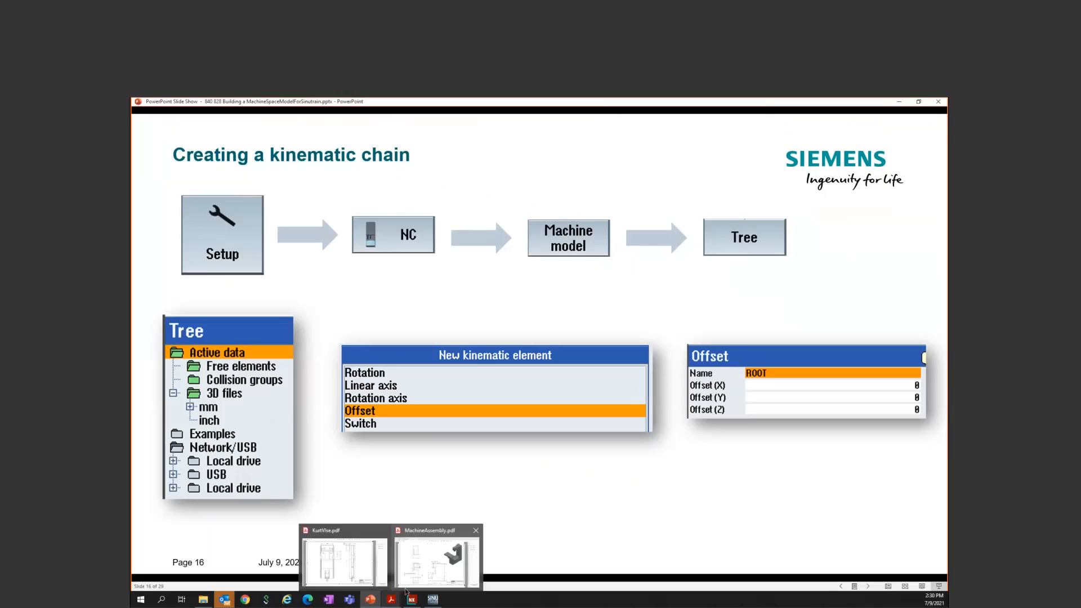
{"action": "left_click", "coordinate": [420, 568]}
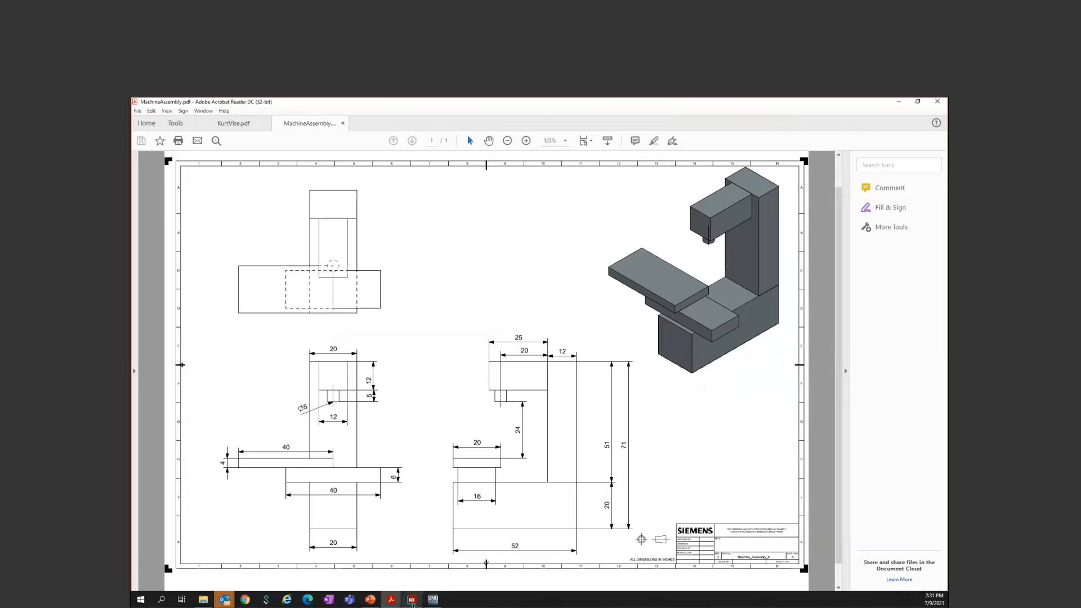
Step: Switch to the PowerPoint slide show and review the slide on creating a kinematic chain
{"action": "mouse_move", "coordinate": [370, 599]}
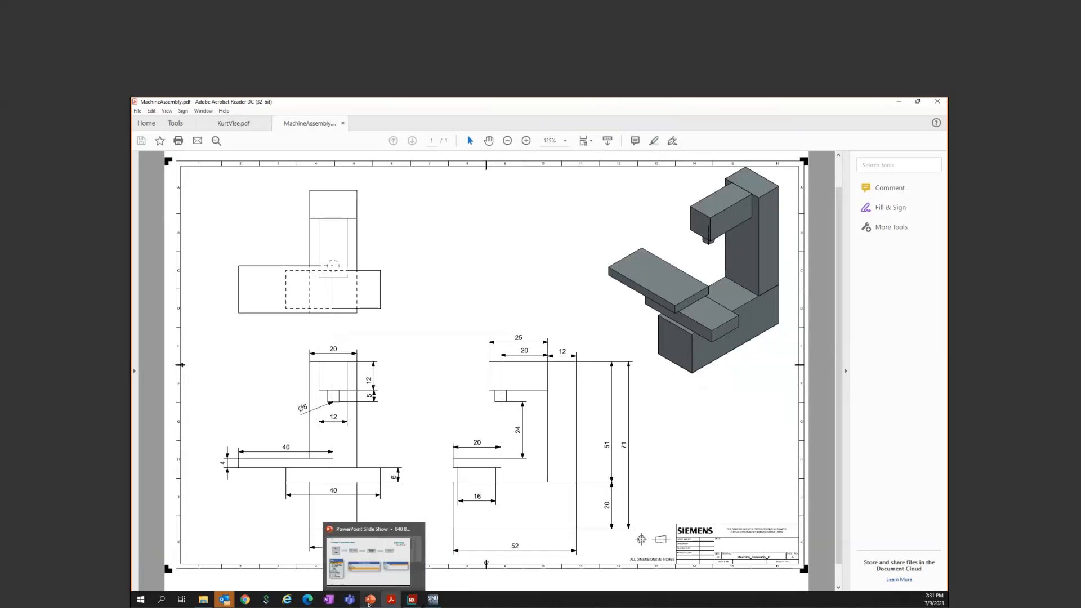
{"action": "left_click", "coordinate": [387, 564]}
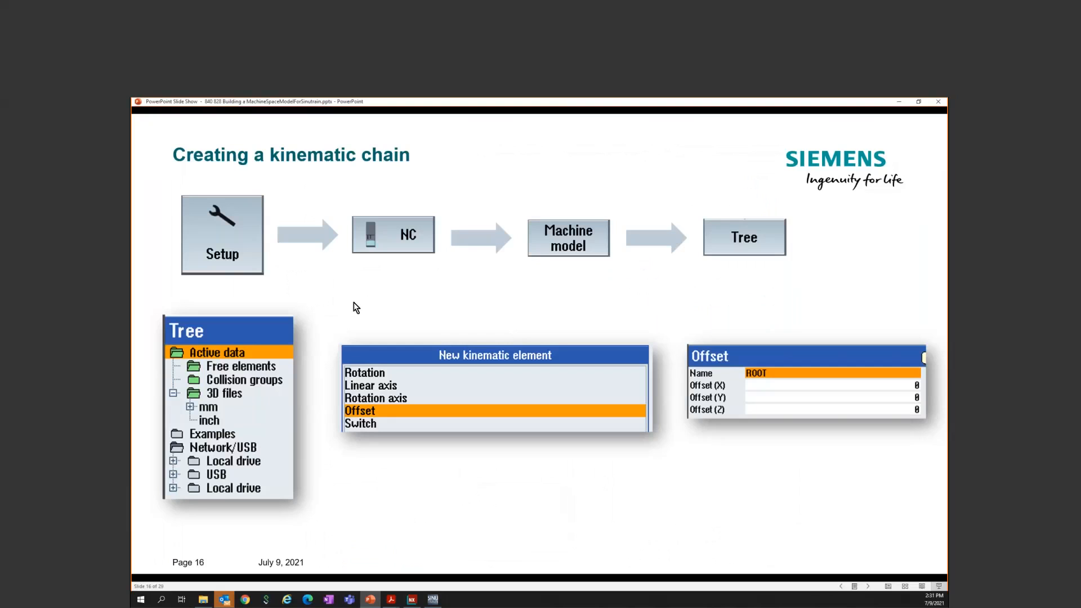
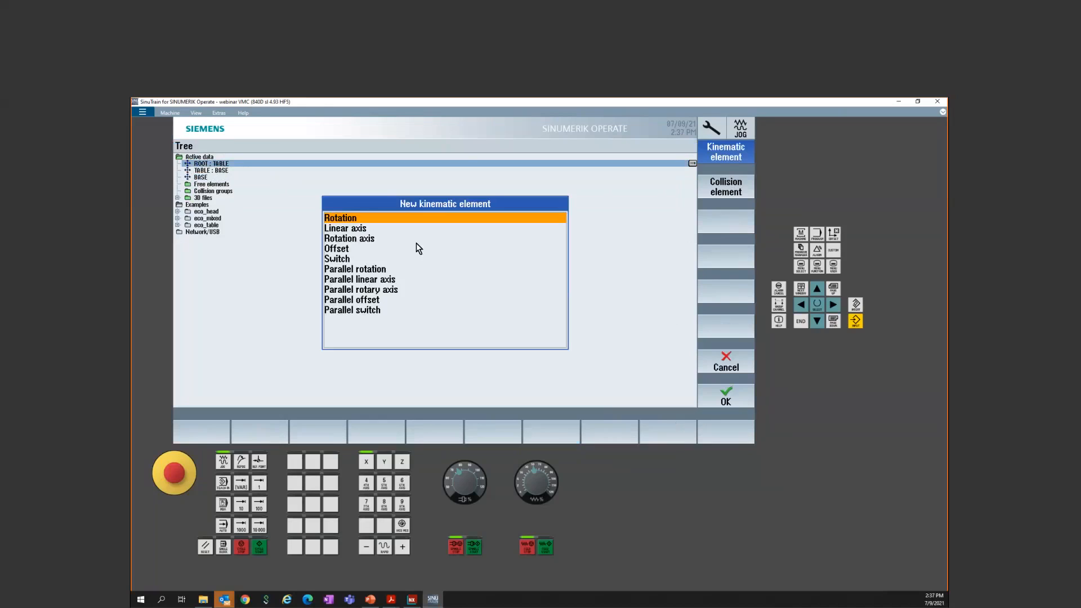
Step: Add an Offset kinematic element named HEAD under ROOT in the machine model tree
{"action": "left_click", "coordinate": [338, 249]}
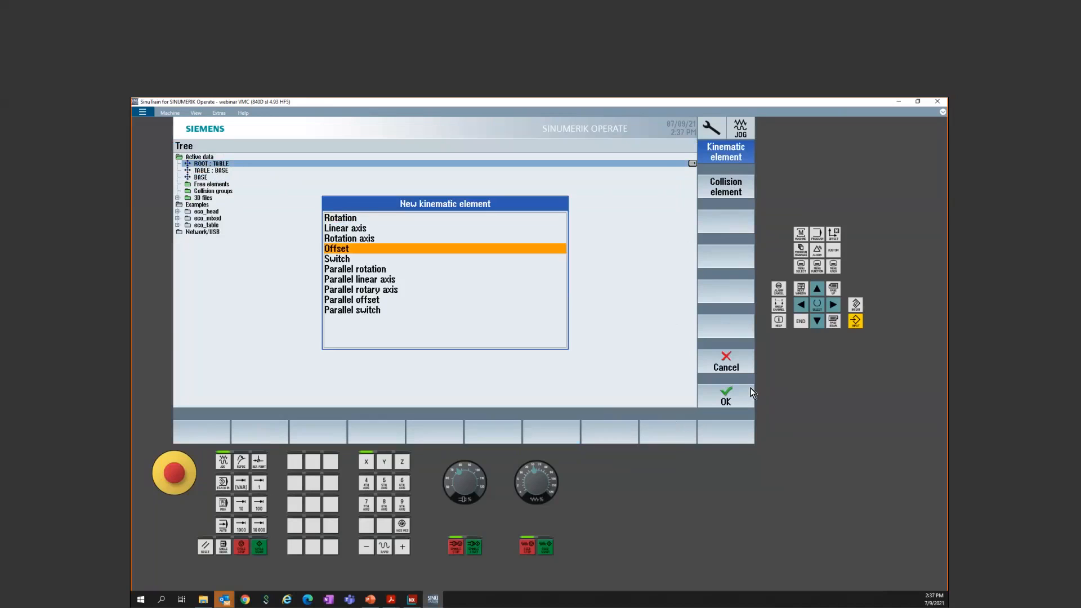
{"action": "left_click", "coordinate": [751, 387]}
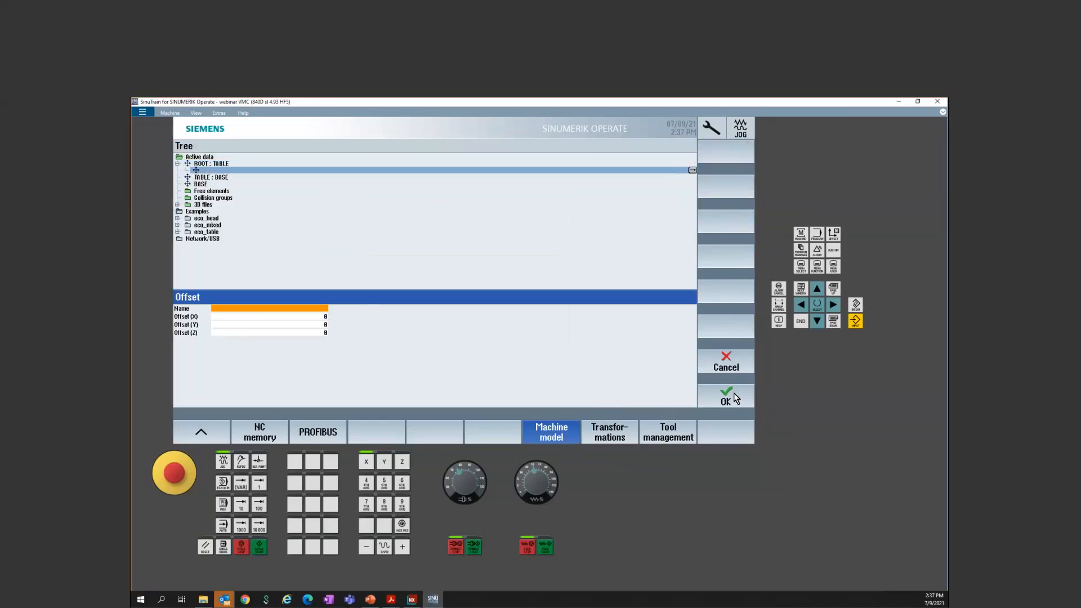
{"action": "type", "text": "HEAD"}
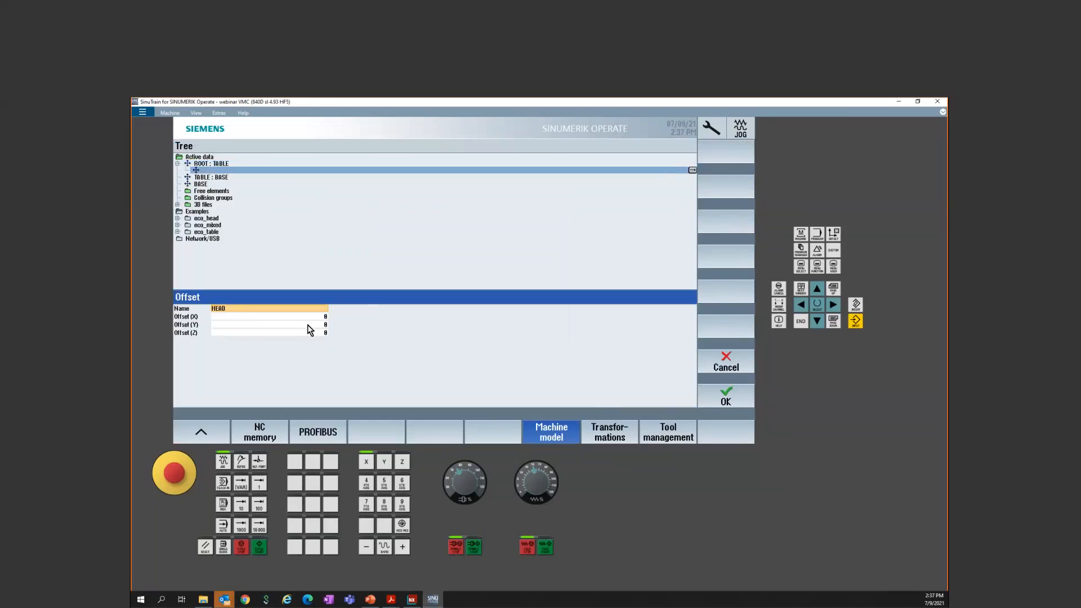
{"action": "left_click", "coordinate": [710, 390]}
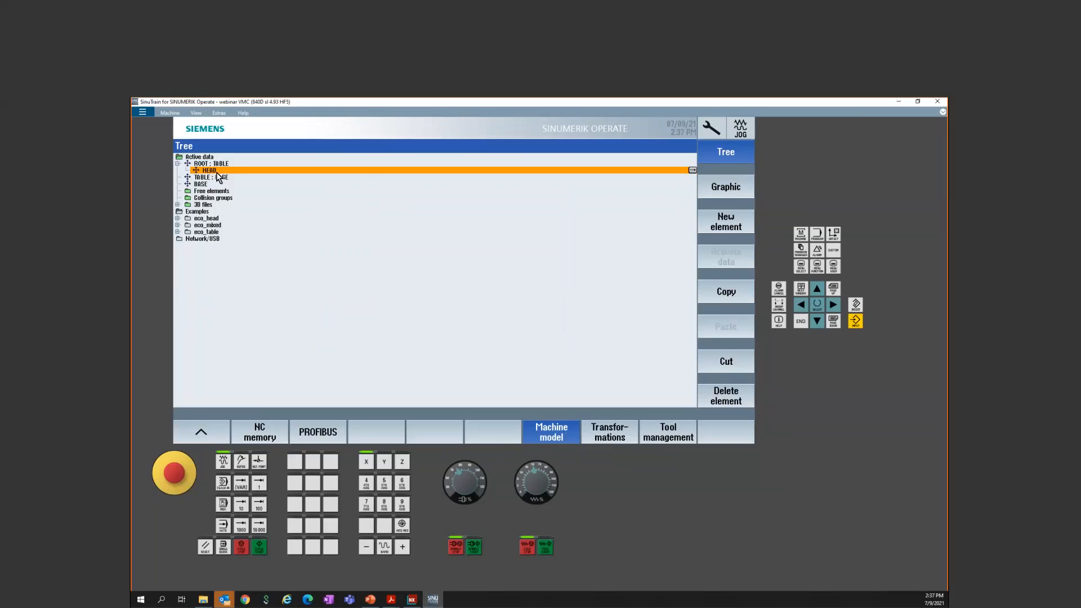
Step: Create a Linear axis kinematic element under HEAD and name it Z_AXIS
{"action": "left_click", "coordinate": [734, 223]}
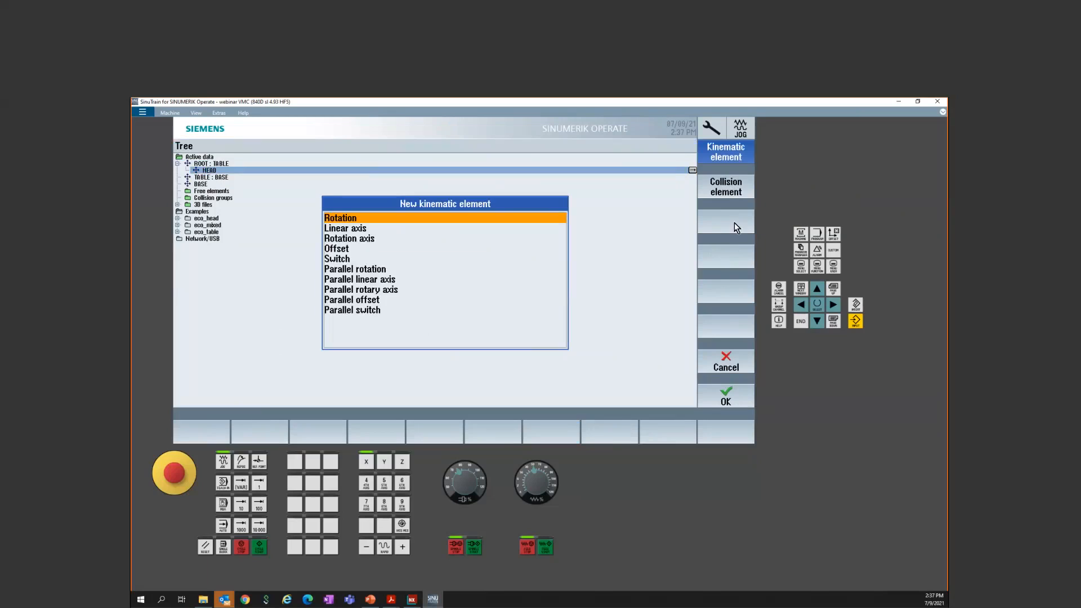
{"action": "left_click", "coordinate": [356, 228]}
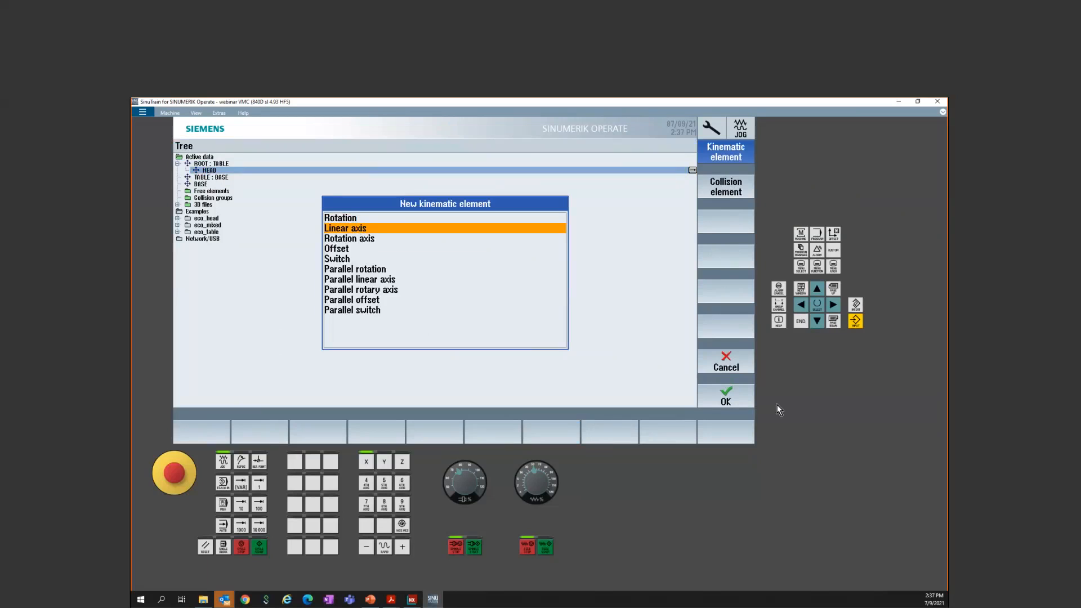
{"action": "left_click", "coordinate": [727, 401]}
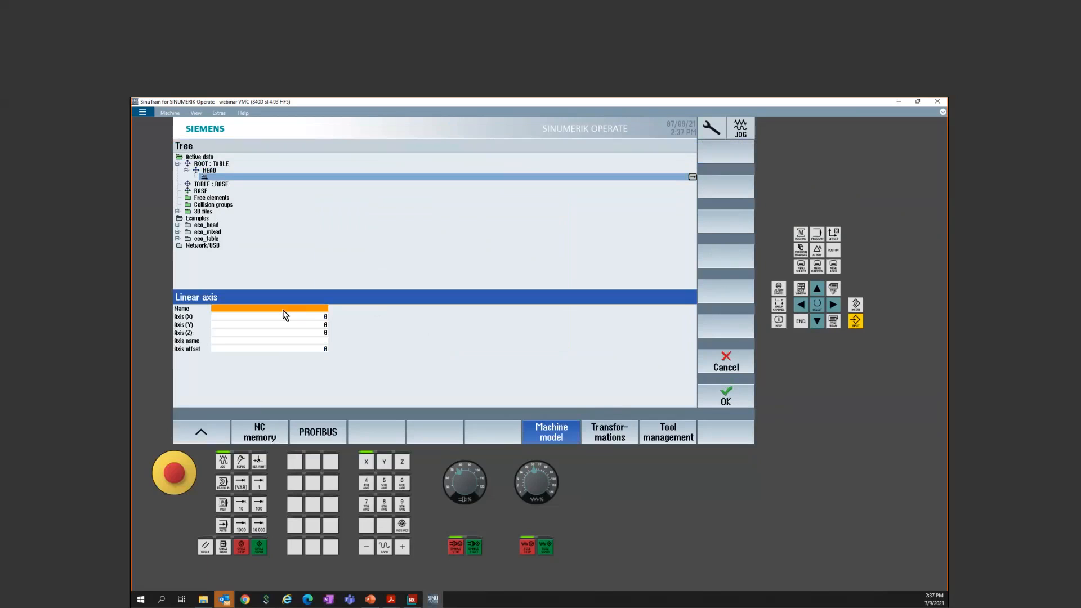
{"action": "type", "text": "Z"}
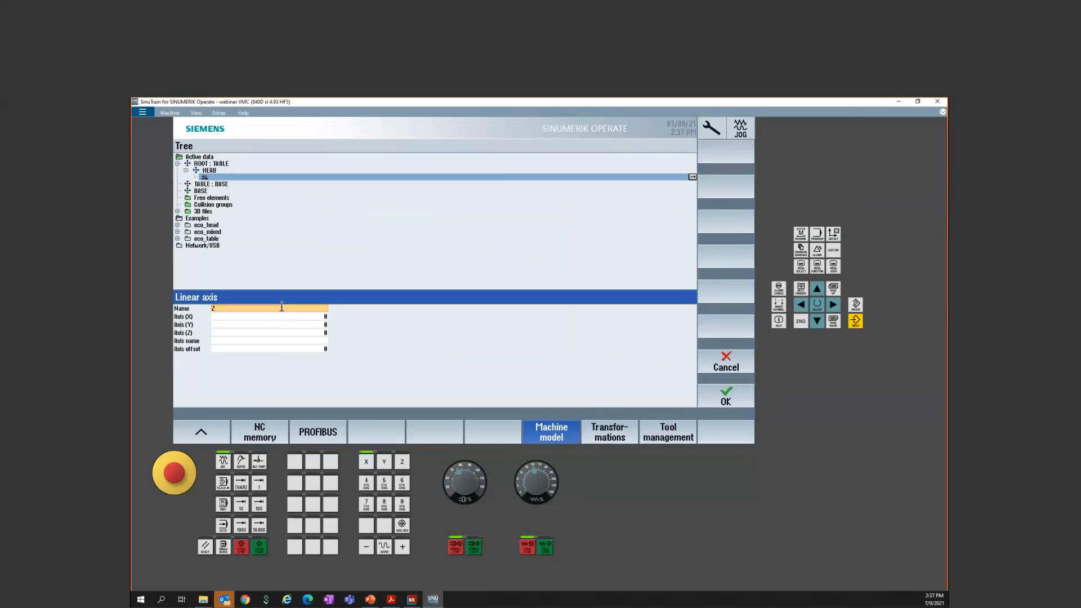
{"action": "type", "text": "_AXIS"}
{"action": "key", "text": "Return"}
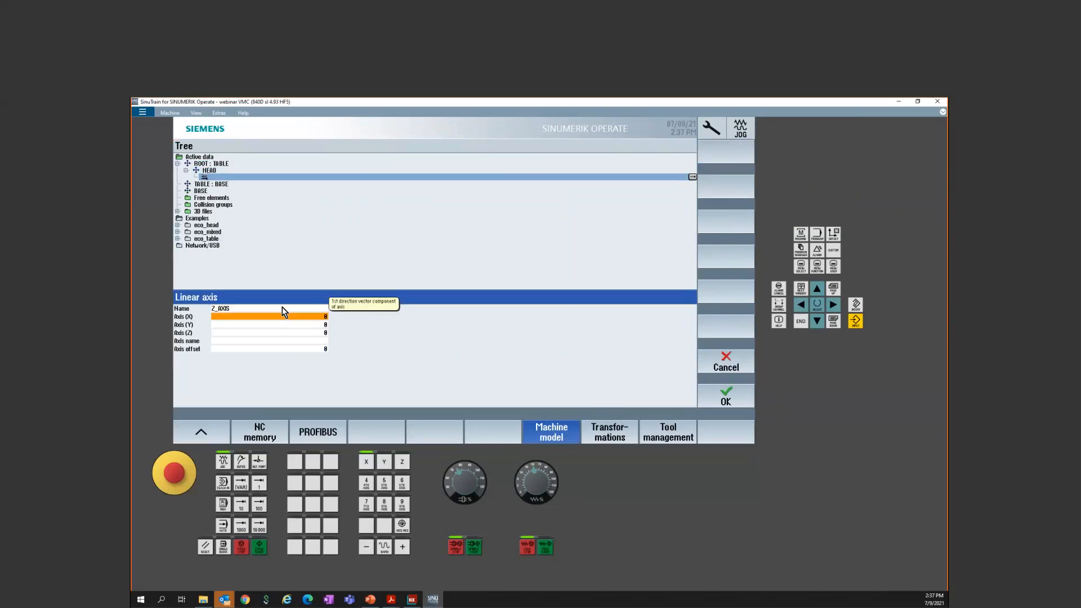
Step: Set the linear axis's Axis (Z) direction to 1 and its axis name to MZ1, and accept the element
{"action": "key", "text": "Return"}
{"action": "key", "text": "Return"}
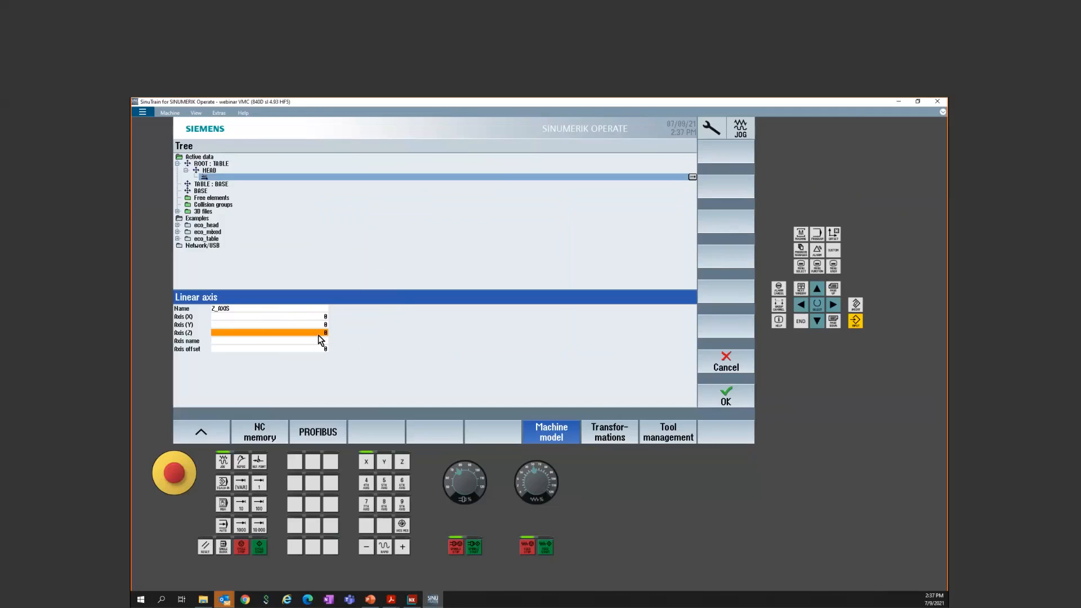
{"action": "type", "text": "1"}
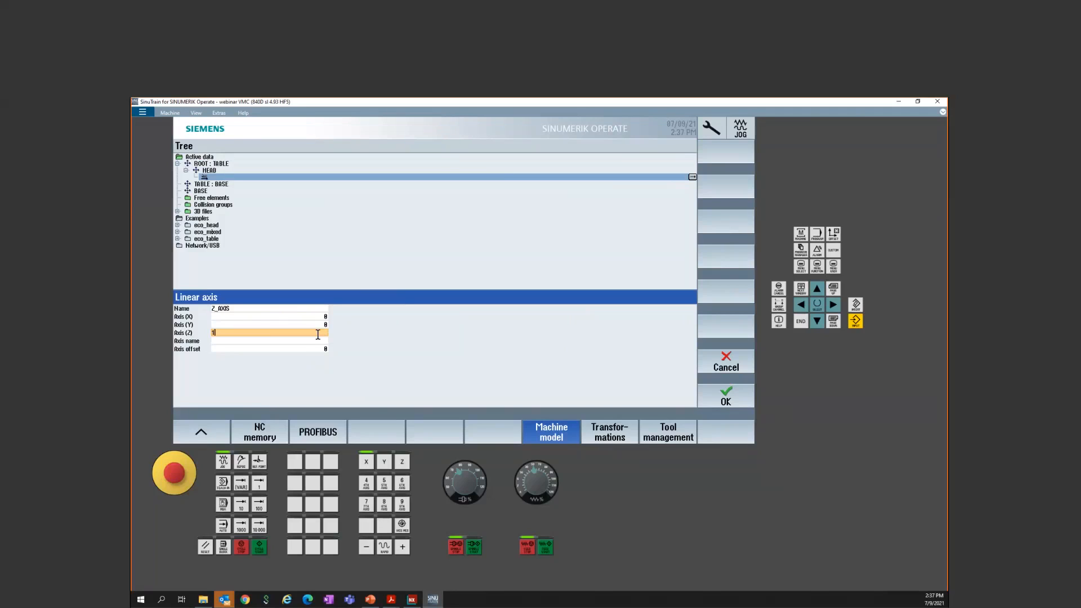
{"action": "left_click", "coordinate": [325, 339]}
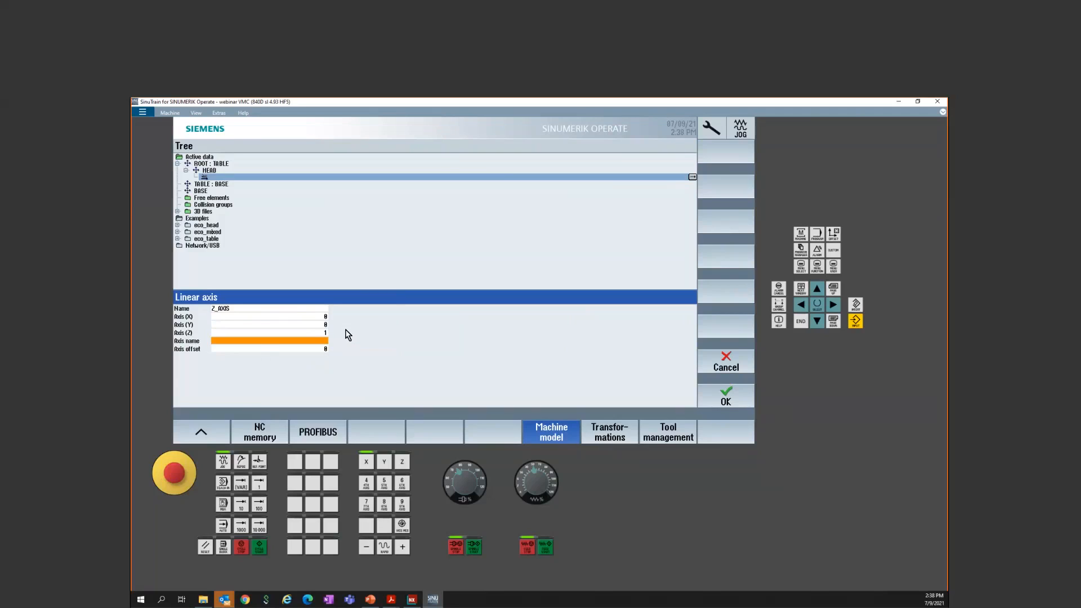
{"action": "left_click", "coordinate": [233, 340]}
{"action": "type", "text": "MZ1"}
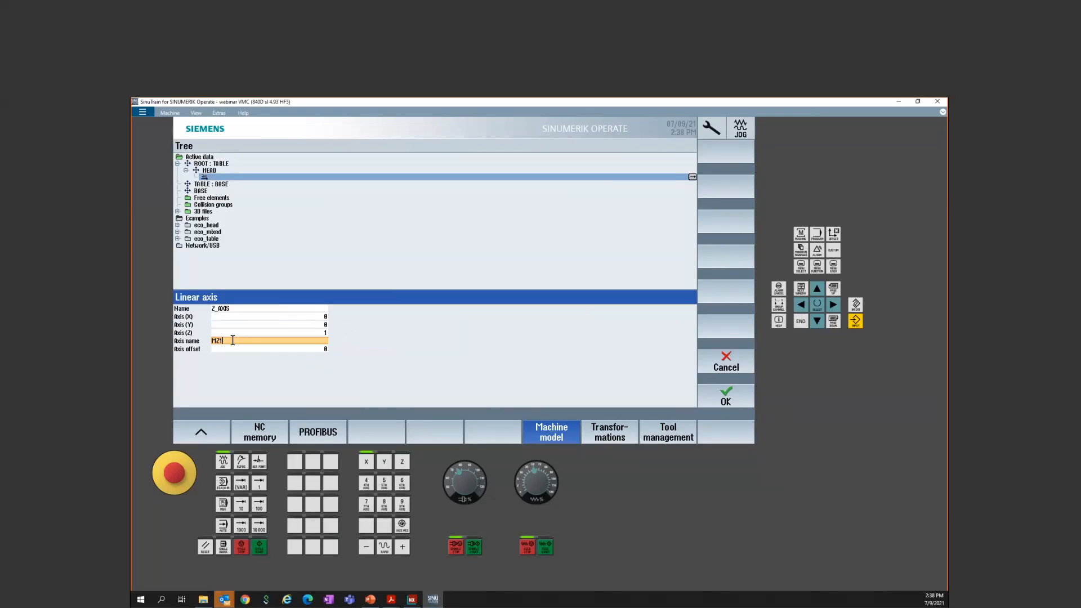
{"action": "key", "text": "Return"}
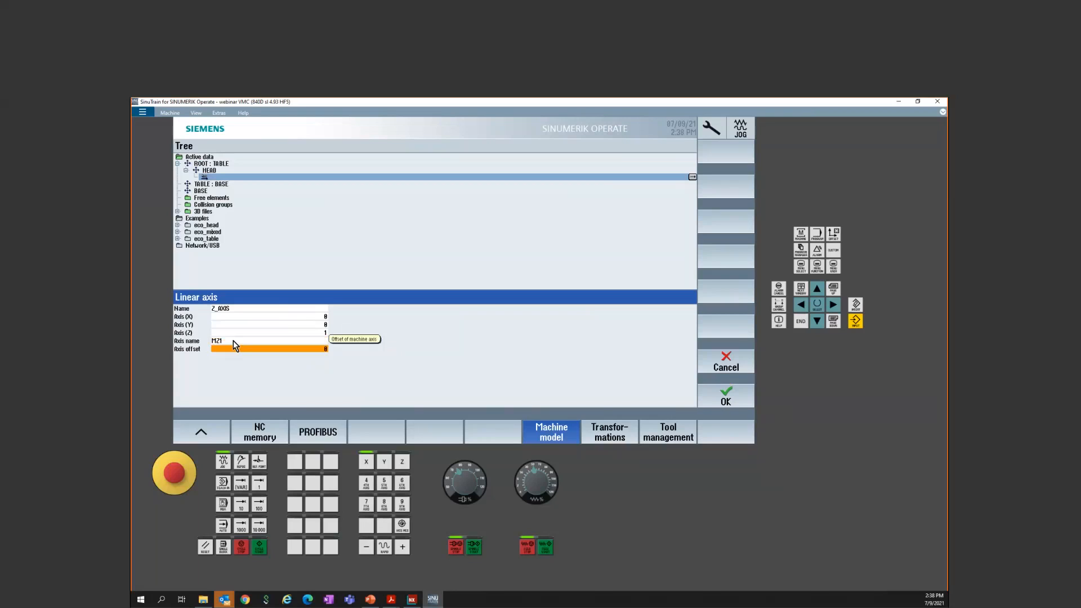
{"action": "left_click", "coordinate": [728, 397]}
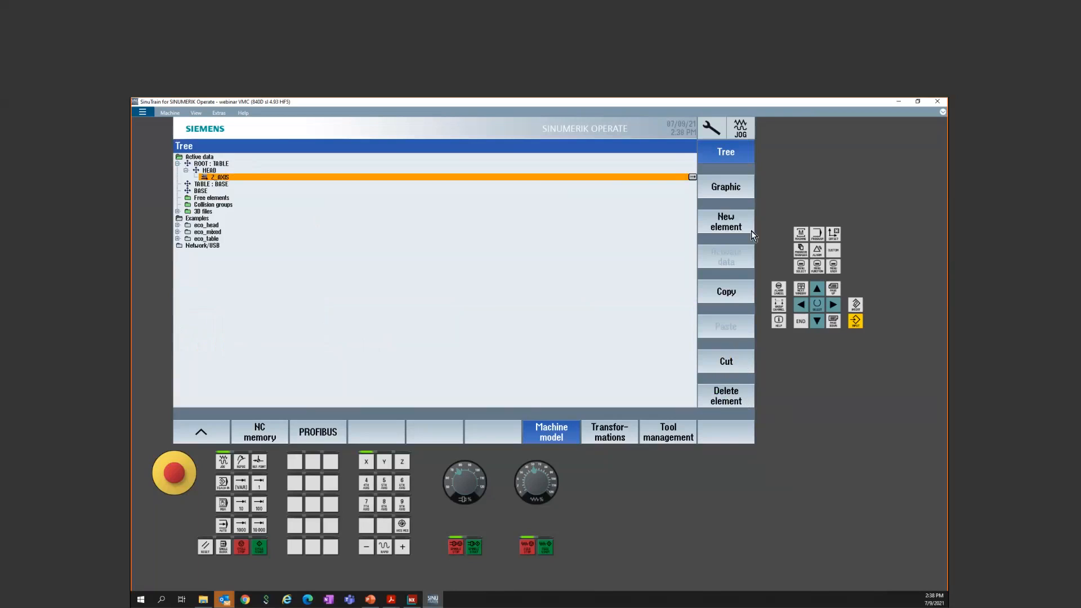
Step: Compare the axis names in the work and machine coordinate displays, and return to the machine model tree
{"action": "left_click", "coordinate": [803, 234]}
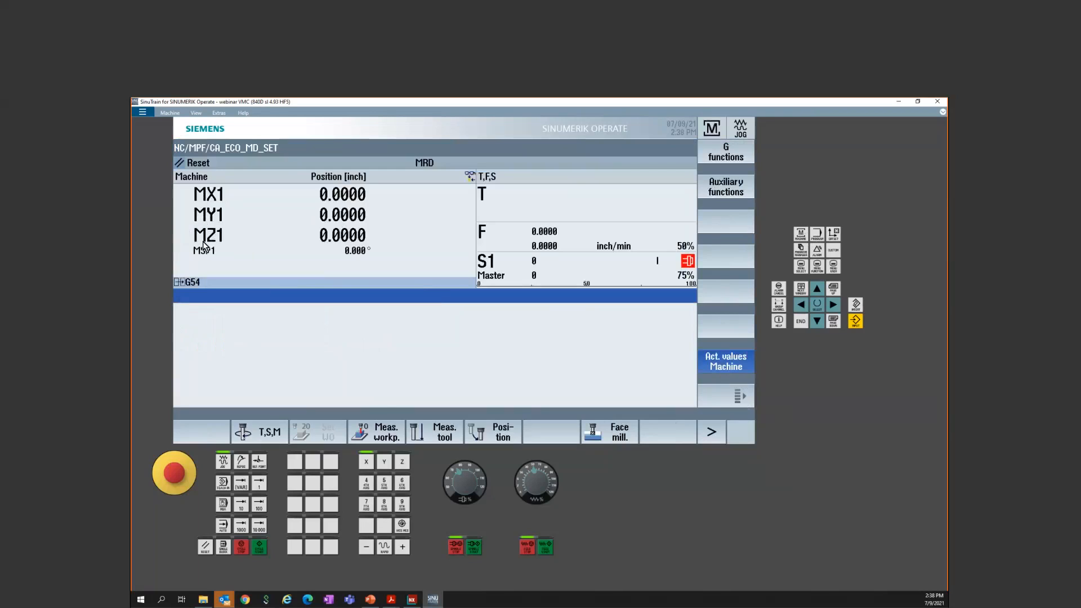
{"action": "left_click", "coordinate": [724, 364]}
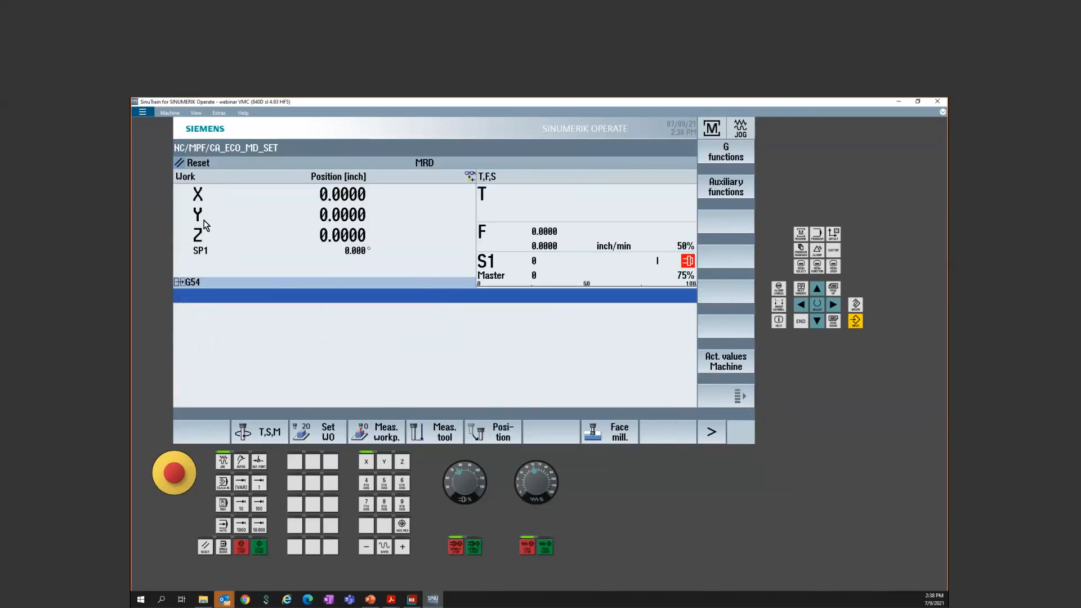
{"action": "left_click", "coordinate": [722, 367]}
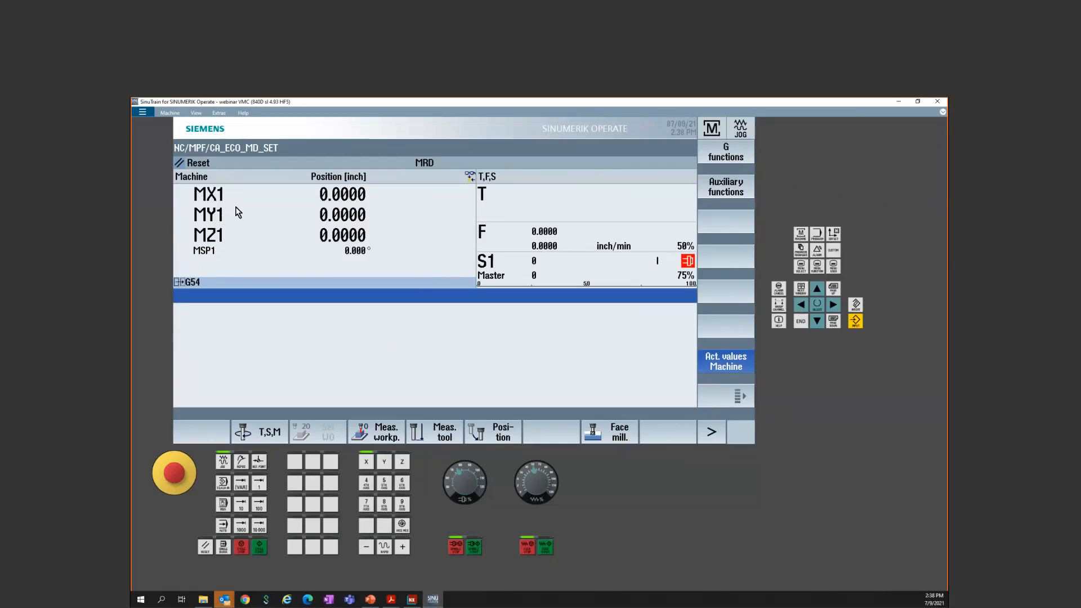
{"action": "left_click", "coordinate": [803, 274]}
{"action": "left_click", "coordinate": [564, 414]}
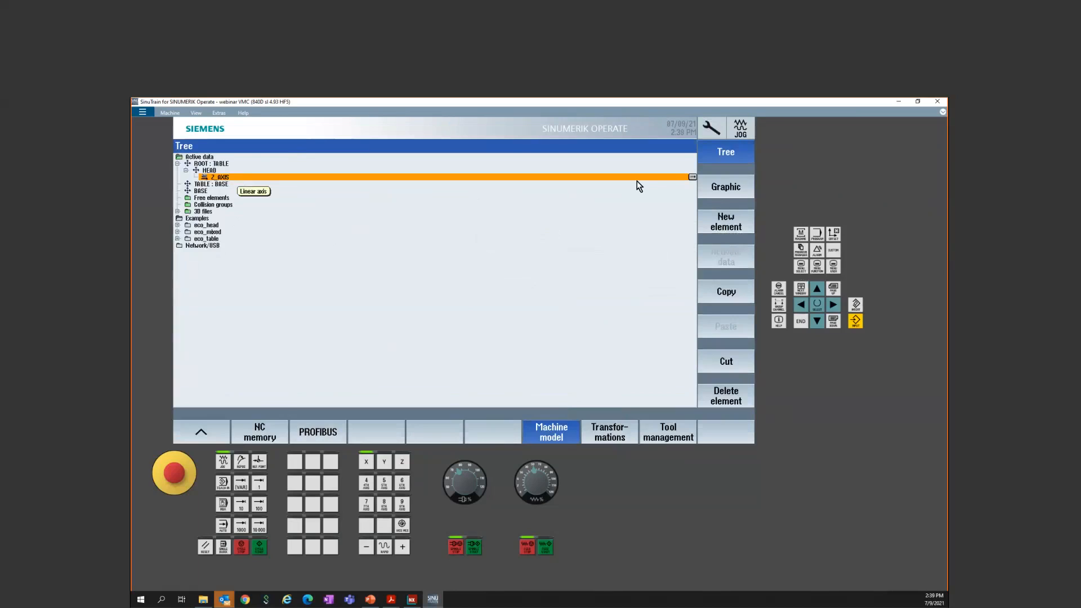
Step: Create a Rotation axis kinematic element under Z_AXIS and name it SPINDLE
{"action": "left_click", "coordinate": [742, 226]}
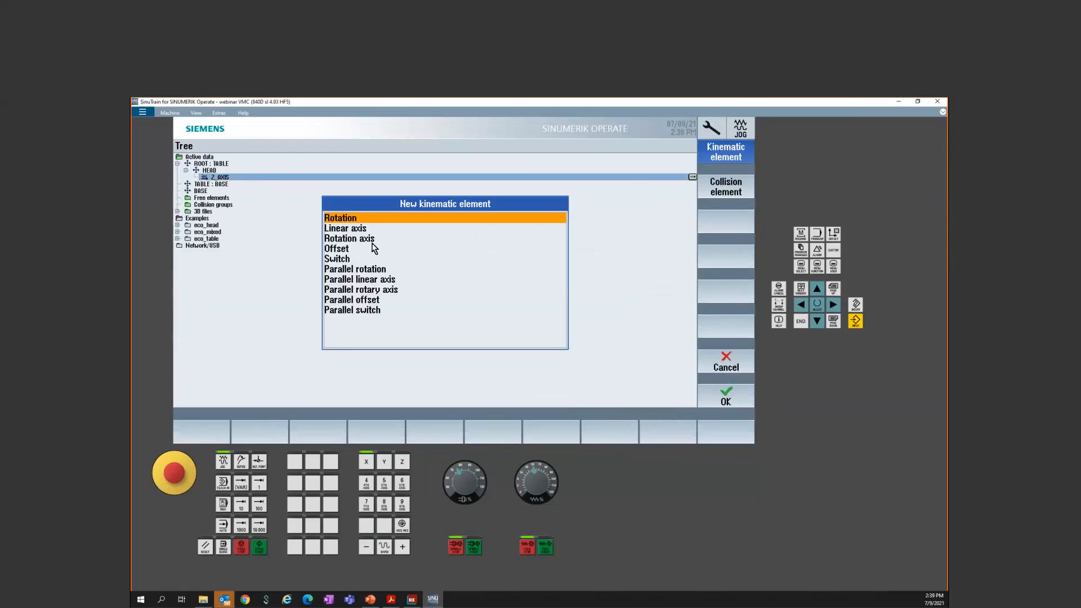
{"action": "left_click", "coordinate": [332, 239]}
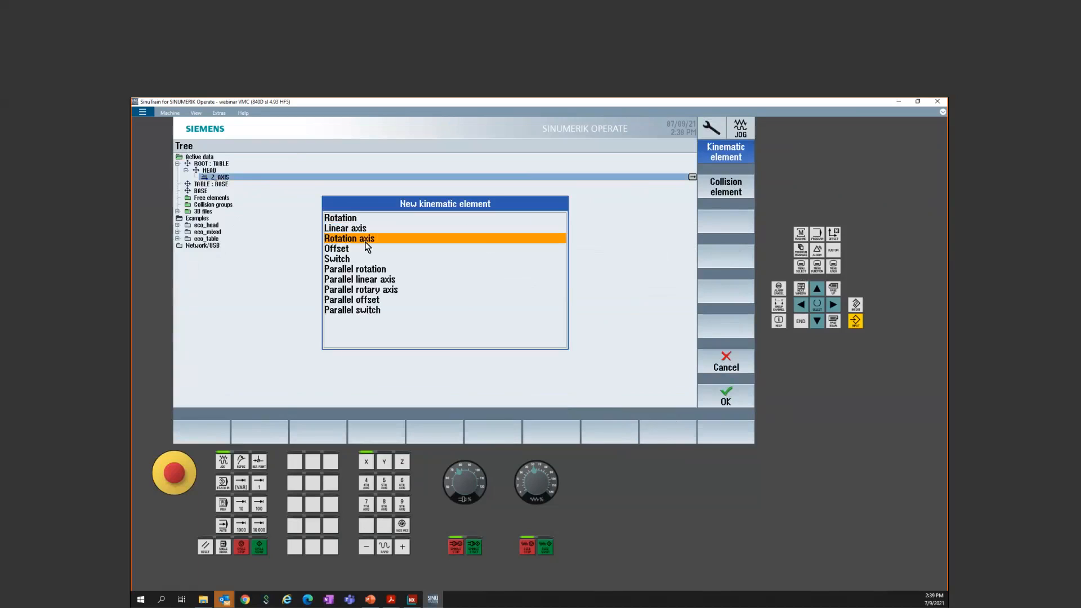
{"action": "left_click", "coordinate": [727, 396]}
{"action": "type", "text": "S"}
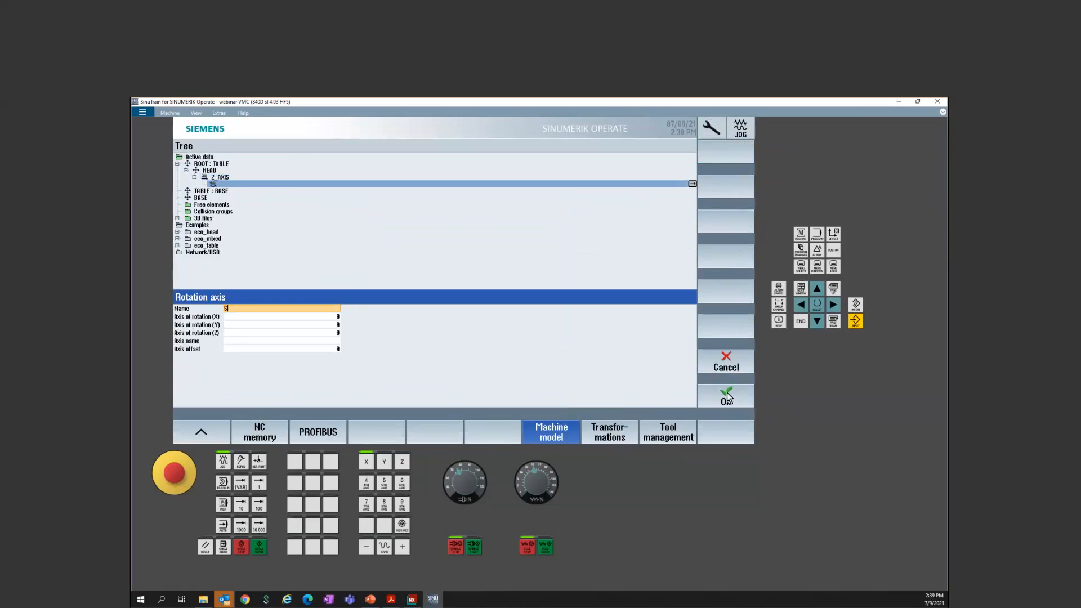
{"action": "type", "text": "PINDLE"}
{"action": "key", "text": "Return"}
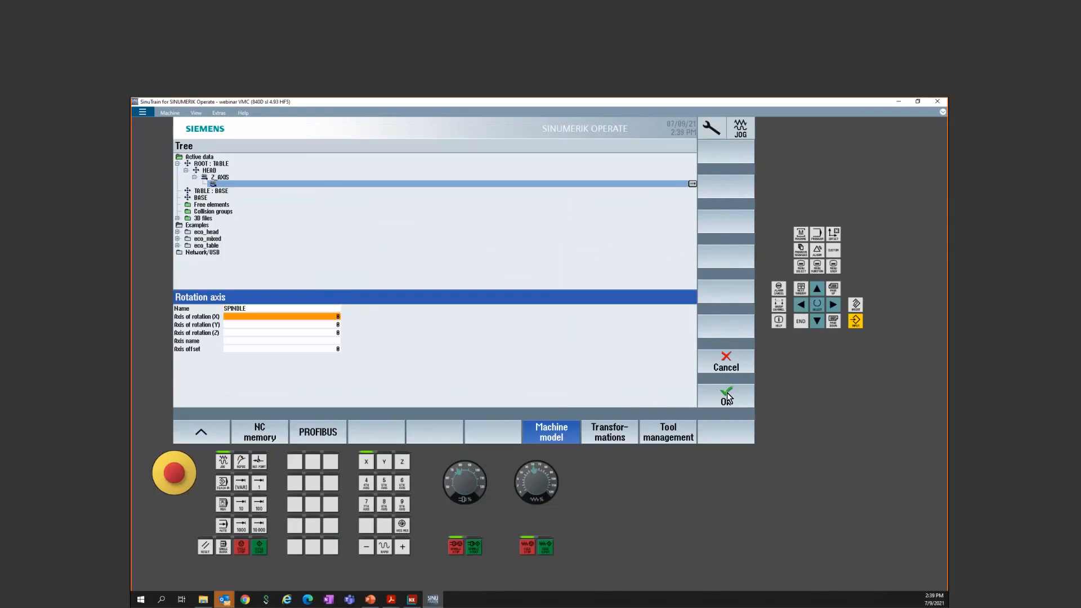
Step: Set the spindle's Axis of rotation (Z) to 1 and its axis name to MSP1, and accept the element
{"action": "left_click", "coordinate": [316, 333]}
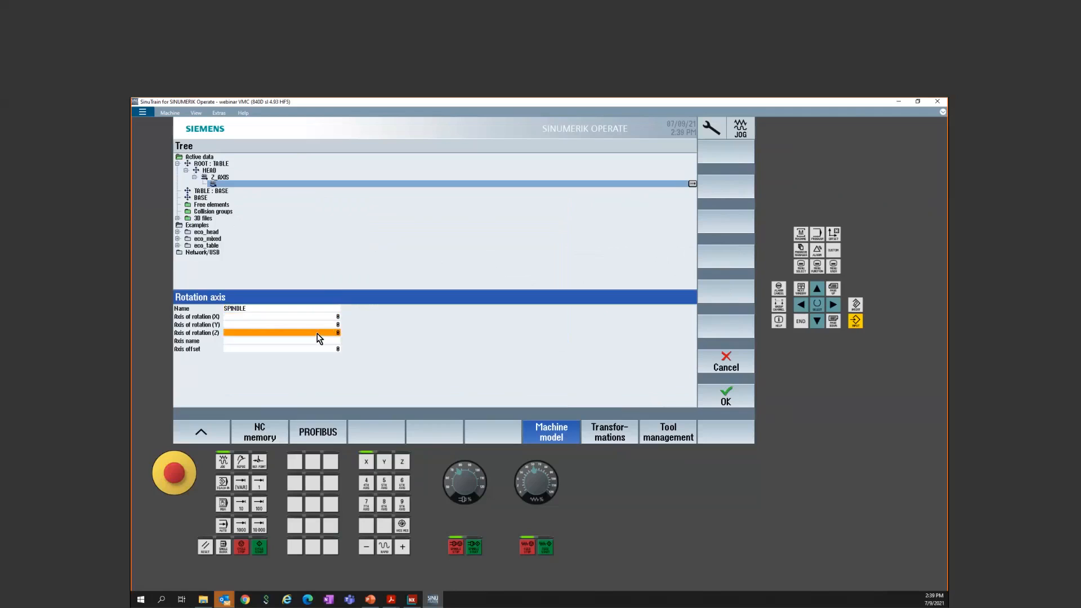
{"action": "type", "text": "1"}
{"action": "key", "text": "Return"}
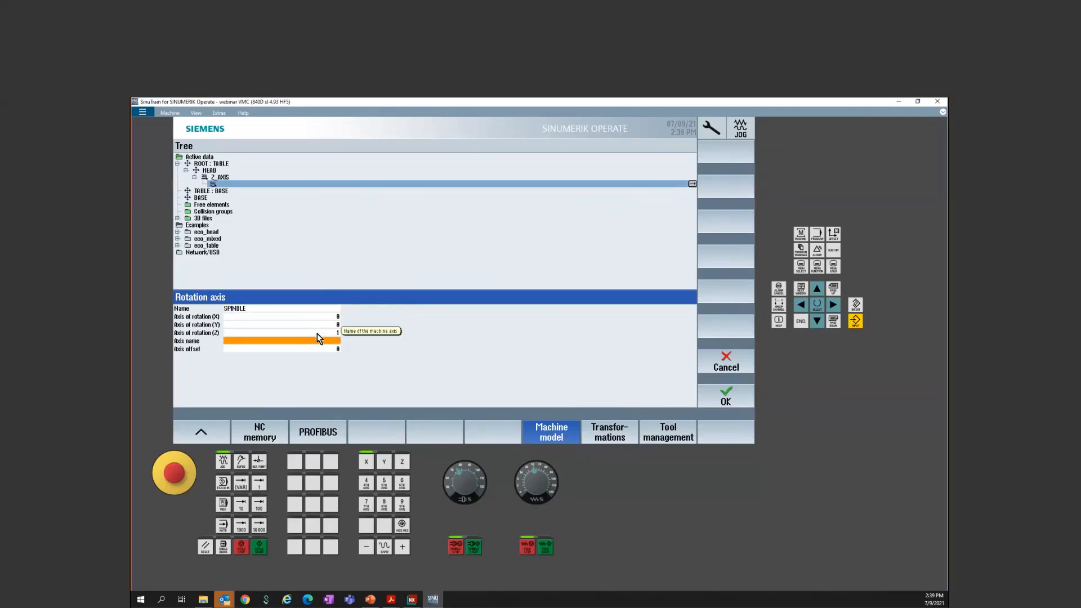
{"action": "type", "text": "MSP1"}
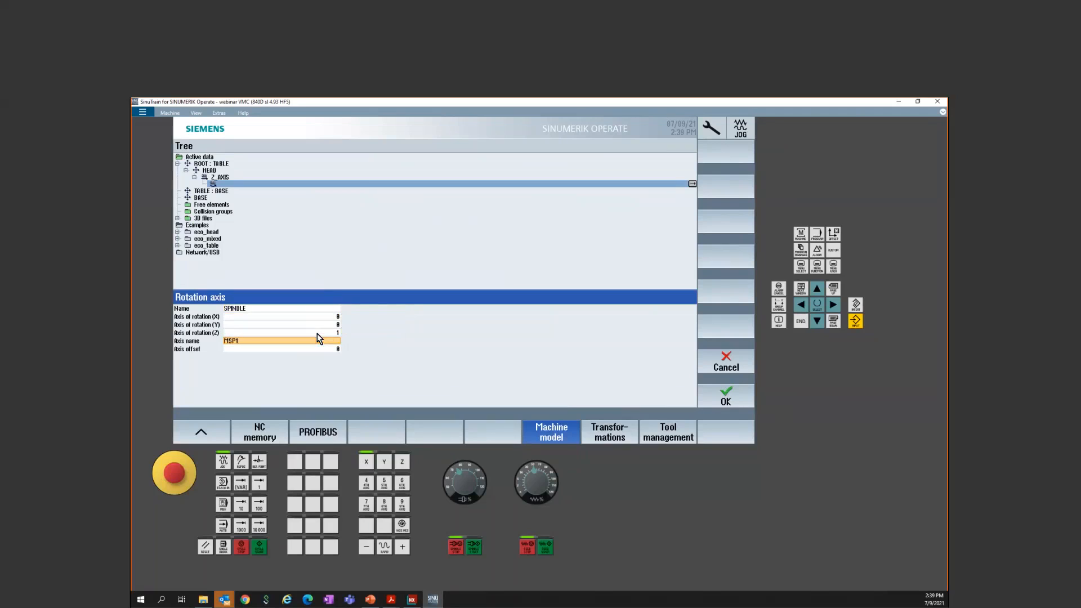
{"action": "key", "text": "Return"}
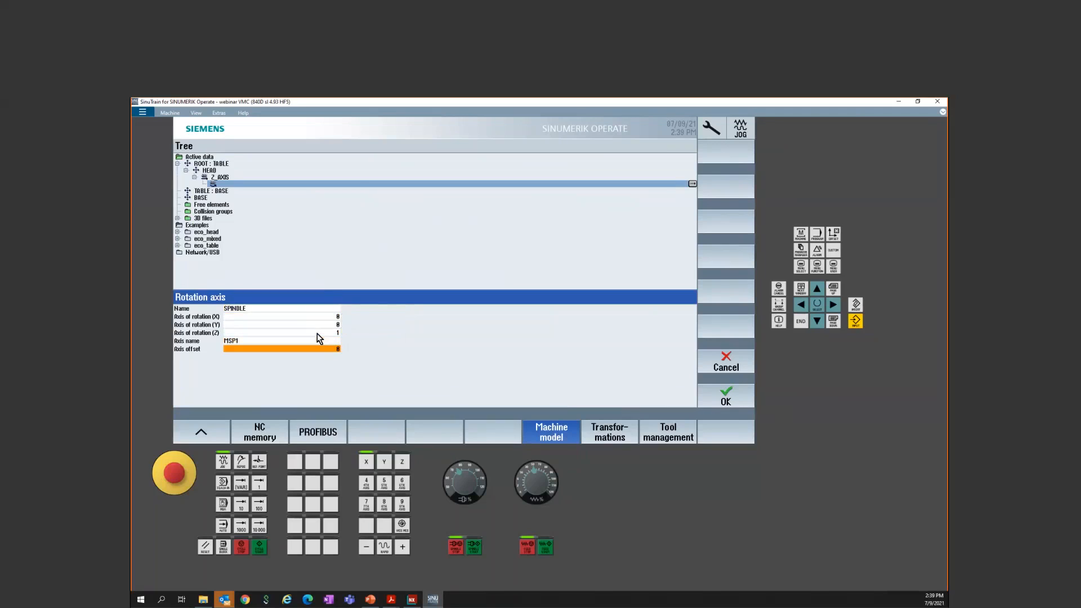
{"action": "left_click", "coordinate": [728, 396]}
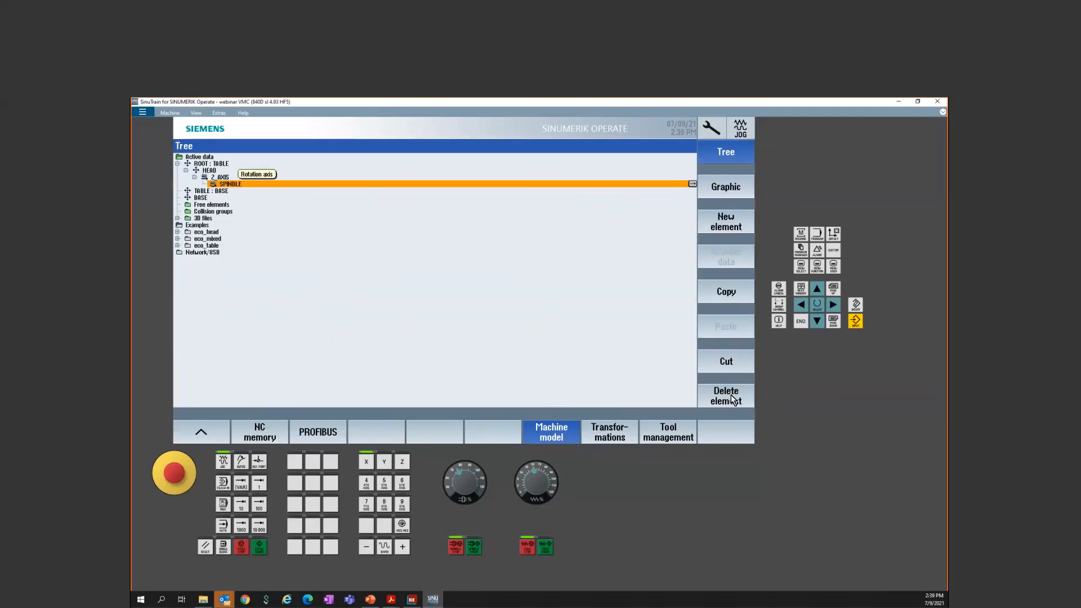
Step: Create a Tool protection area collision element under SPINDLE and name it TOOL
{"action": "left_click", "coordinate": [738, 230]}
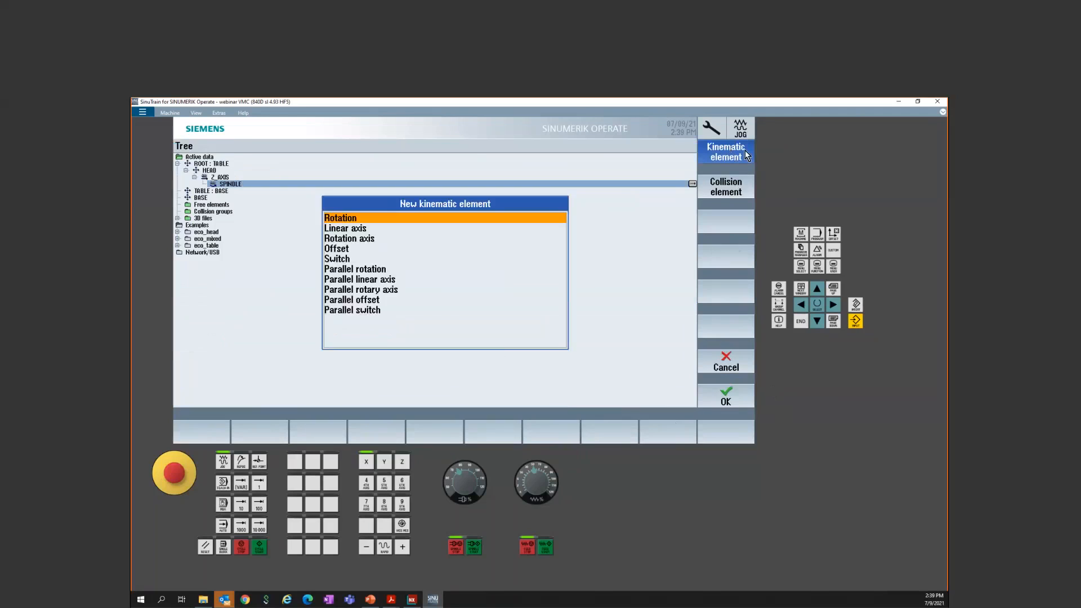
{"action": "left_click", "coordinate": [738, 192]}
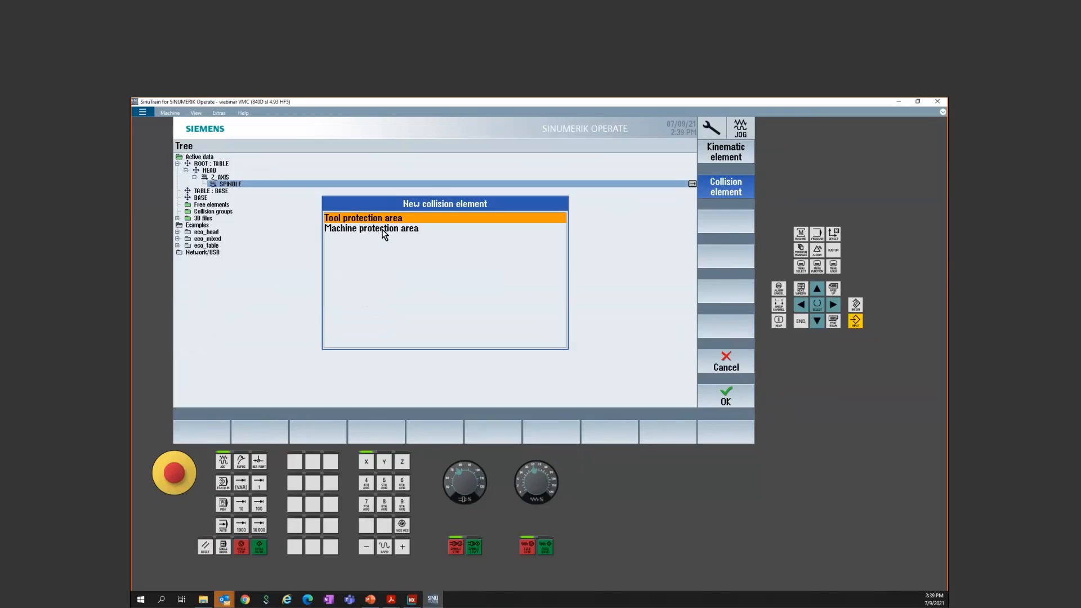
{"action": "left_click", "coordinate": [727, 396]}
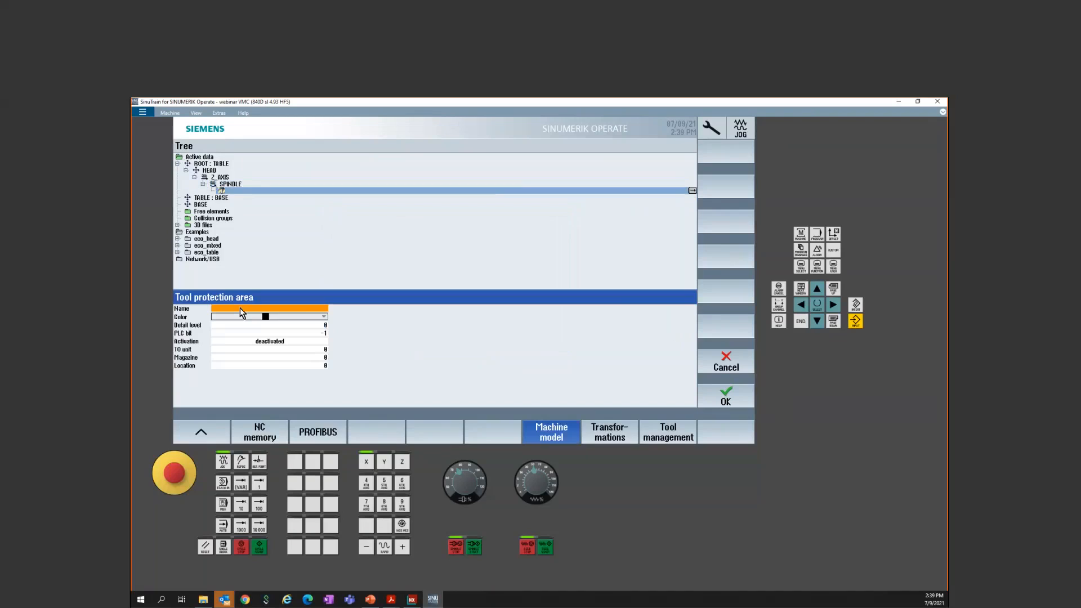
{"action": "left_click", "coordinate": [240, 309]}
{"action": "type", "text": "TOOL"}
{"action": "key", "text": "Return"}
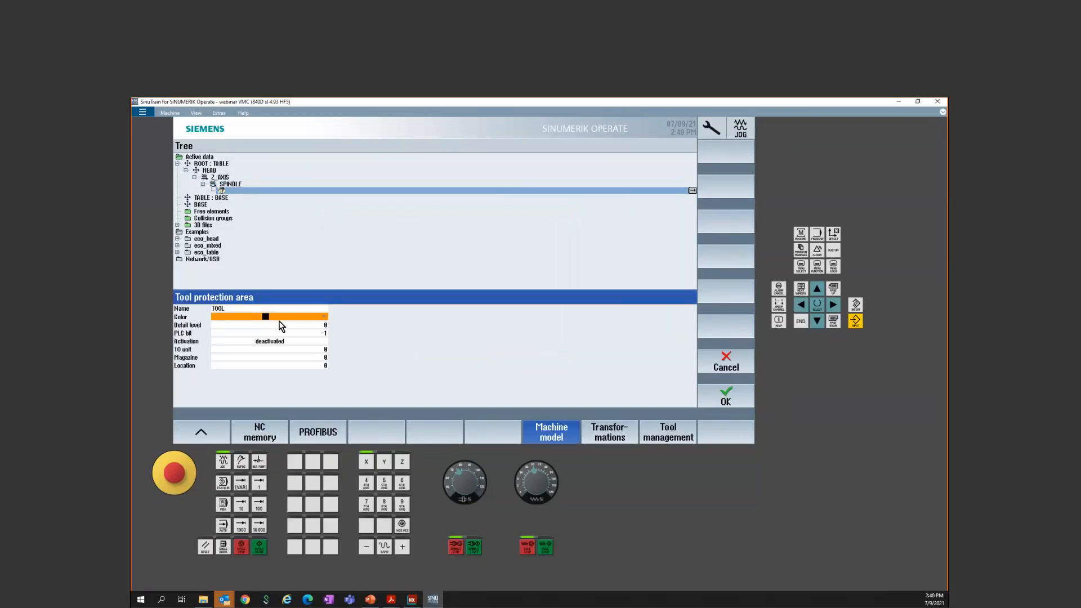
Step: Set the tool protection area to Activated with TO unit 1, magazine 9998 and location 1, accept it, and check the Head Chain slide in PowerPoint
{"action": "left_click", "coordinate": [288, 341]}
{"action": "left_click", "coordinate": [288, 341]}
{"action": "left_click", "coordinate": [283, 352]}
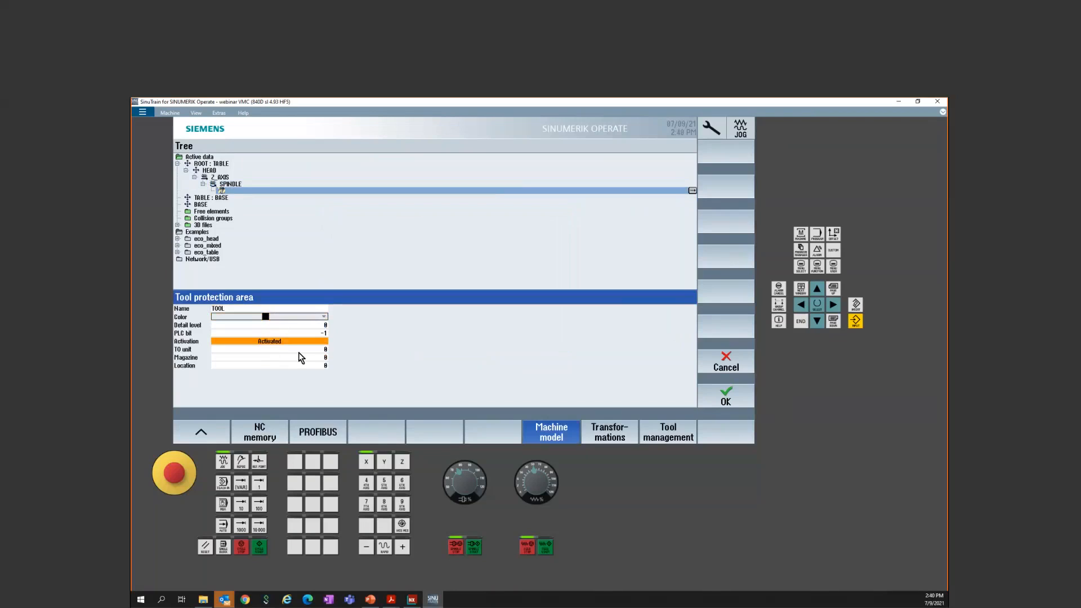
{"action": "left_click", "coordinate": [301, 351]}
{"action": "type", "text": "1"}
{"action": "key", "text": "Return"}
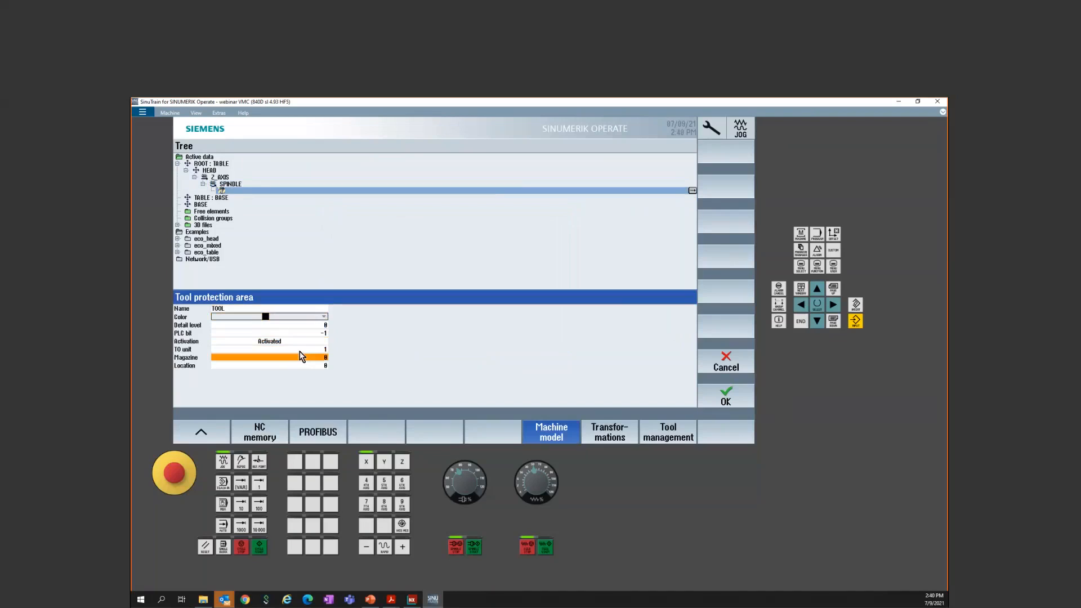
{"action": "type", "text": "999"}
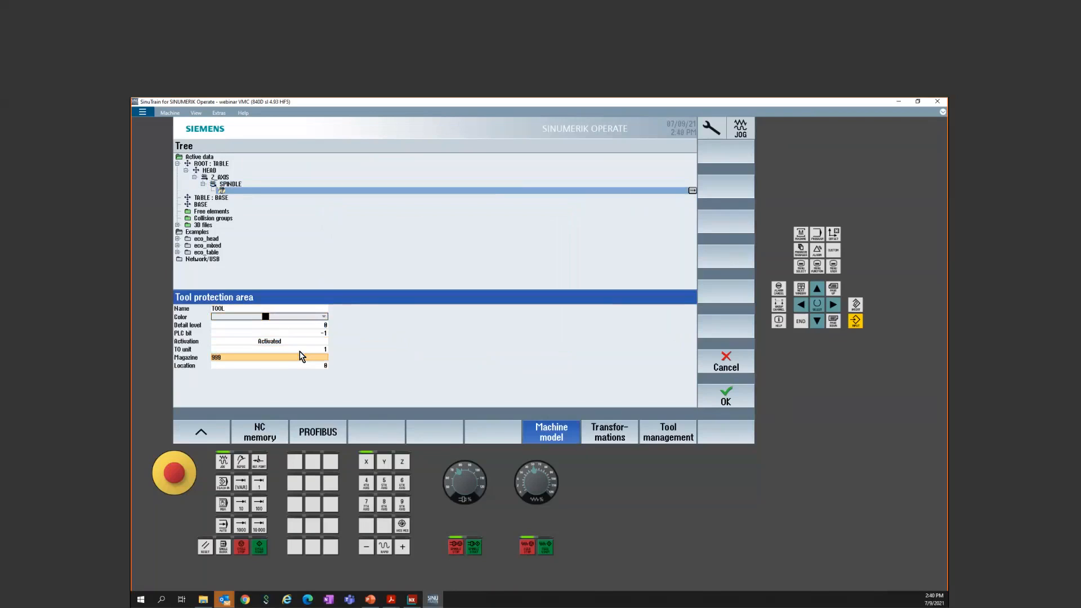
{"action": "key", "text": "Return"}
{"action": "type", "text": "1"}
{"action": "key", "text": "Return"}
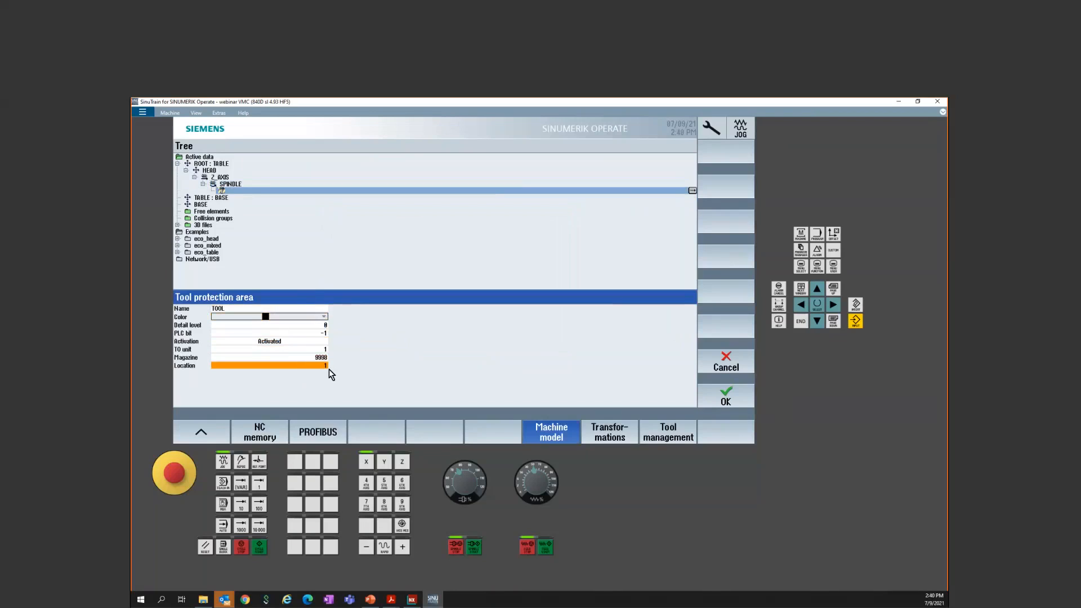
{"action": "left_click", "coordinate": [728, 397]}
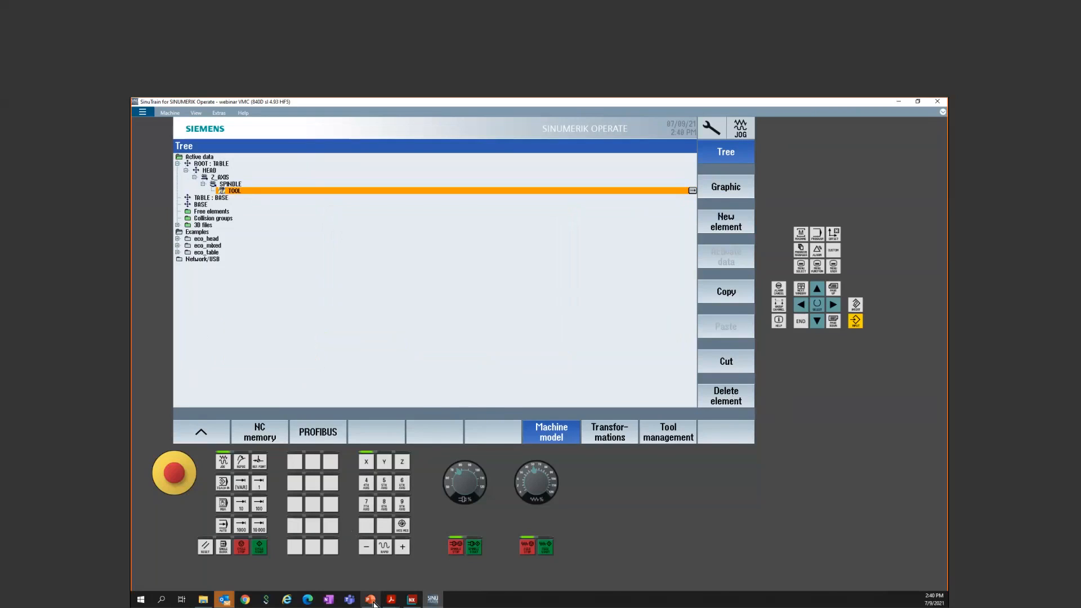
{"action": "left_click", "coordinate": [372, 600]}
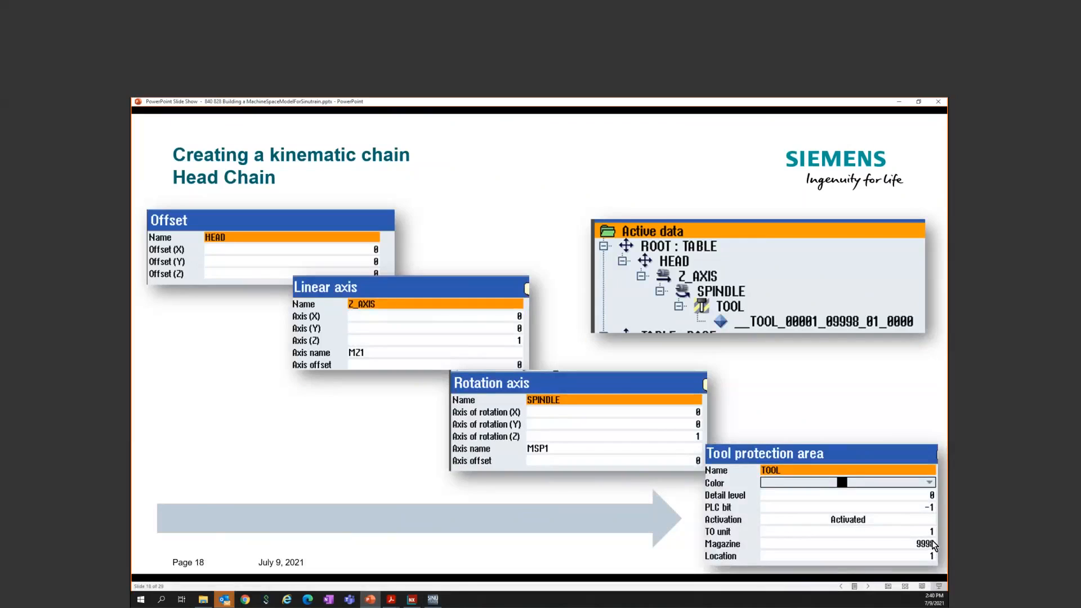
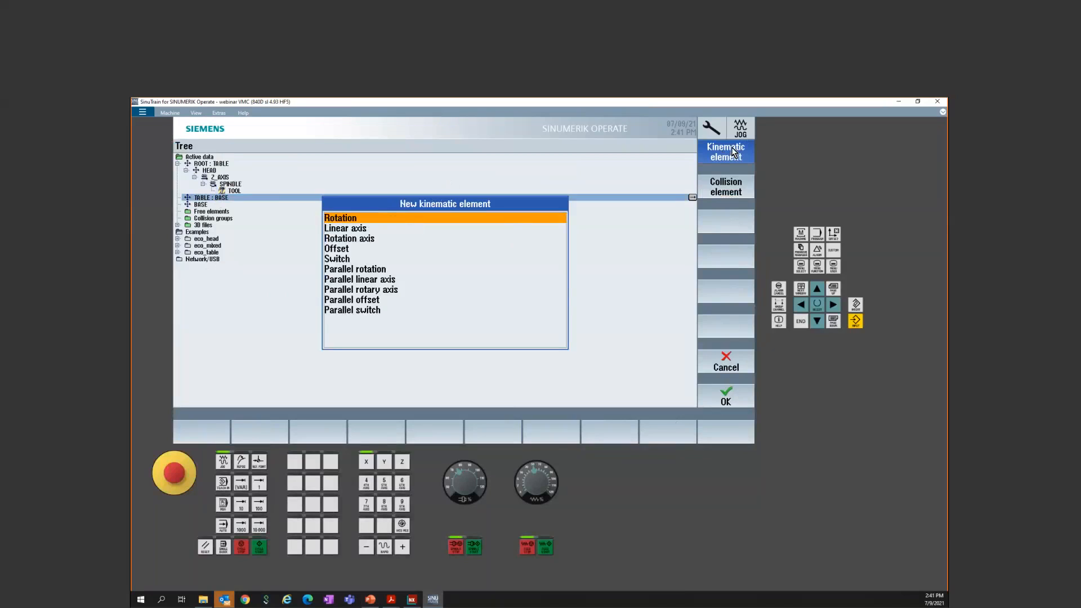
Step: Create a Linear axis kinematic element under TABLE : BASE and name it Y_AXIS
{"action": "left_click", "coordinate": [356, 231]}
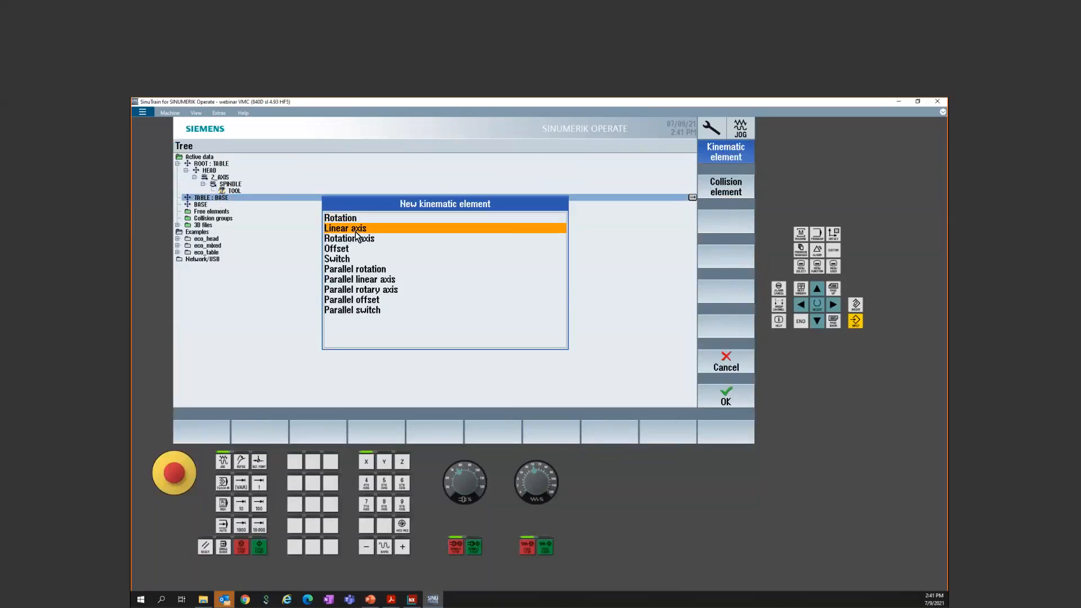
{"action": "left_click", "coordinate": [739, 405]}
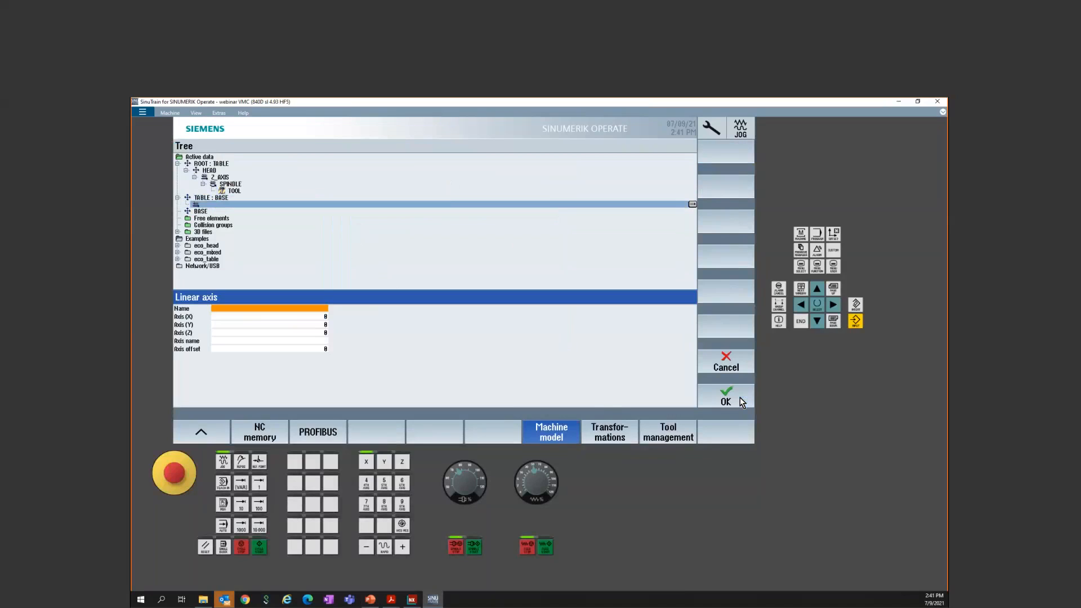
{"action": "type", "text": "Y"}
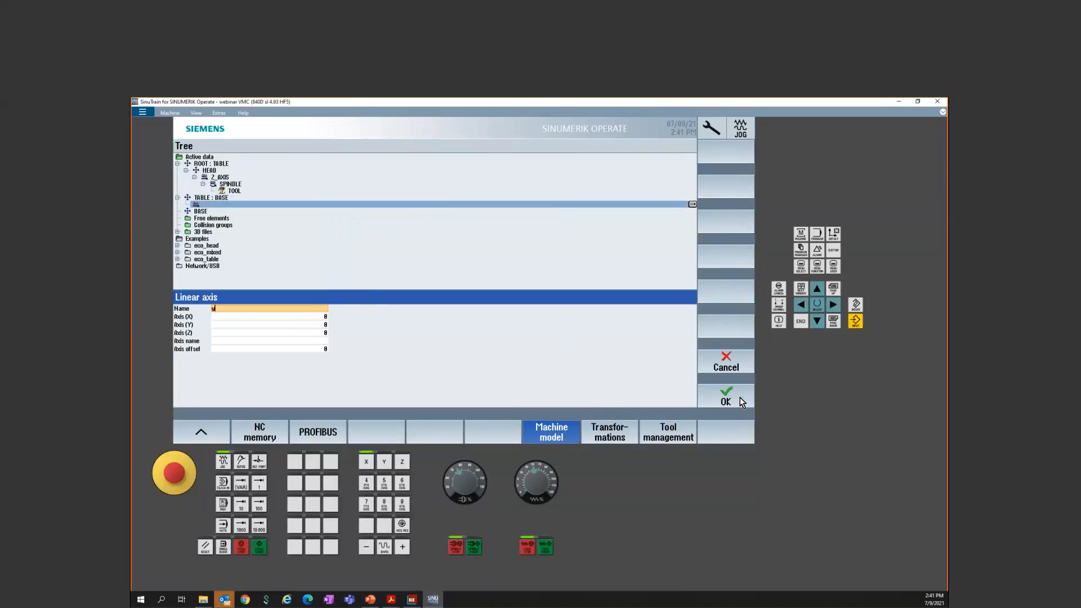
{"action": "type", "text": "_AXIS"}
{"action": "key", "text": "Return"}
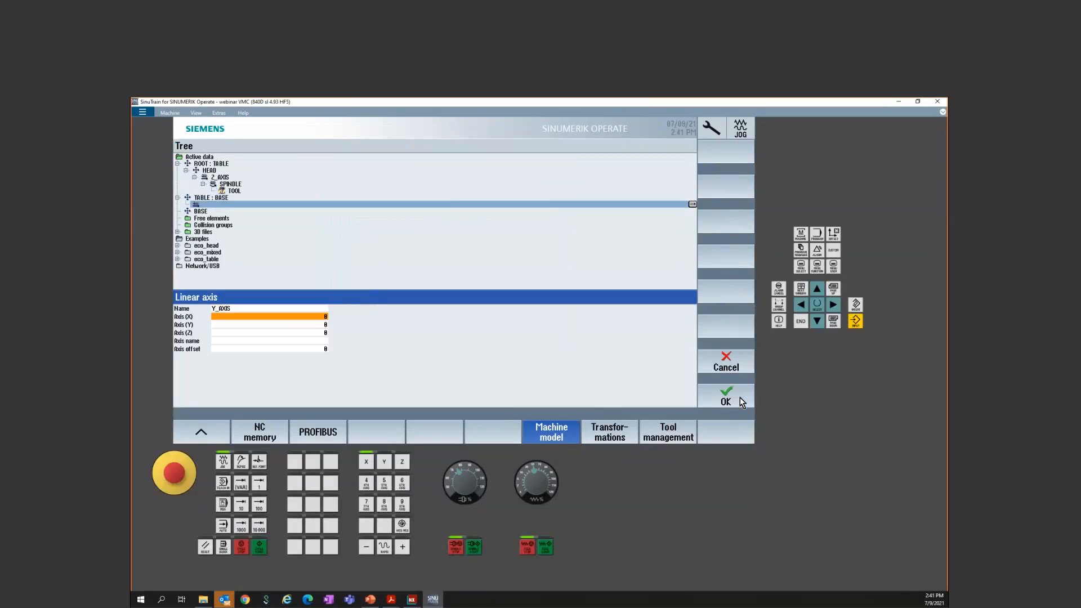
Step: Set the Y_AXIS element's Axis (Y) direction to -1 and its axis name to MY1, and accept the element
{"action": "key", "text": "Down"}
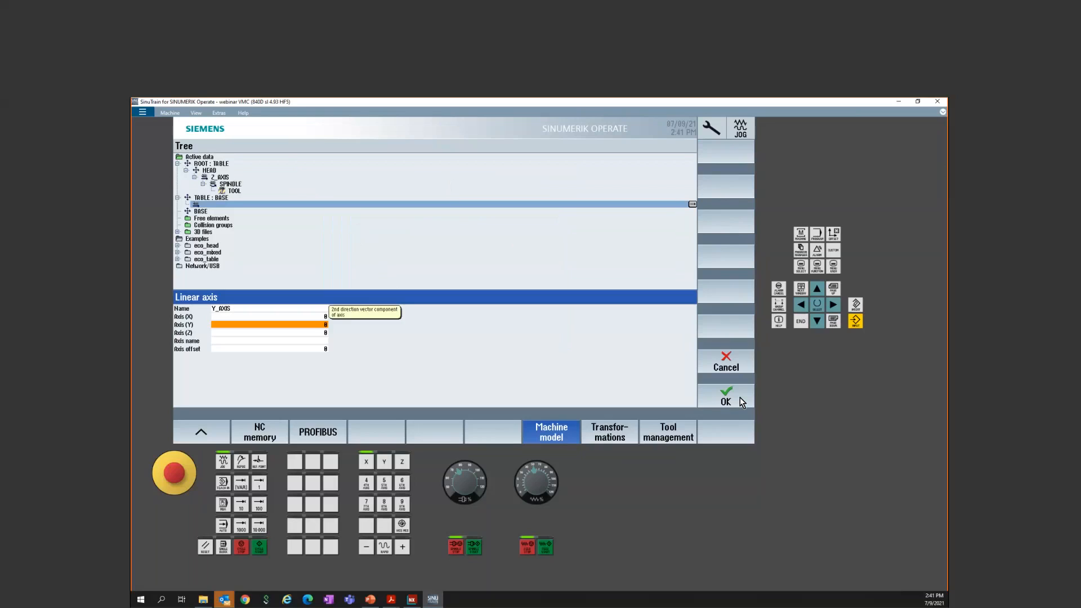
{"action": "type", "text": "-1"}
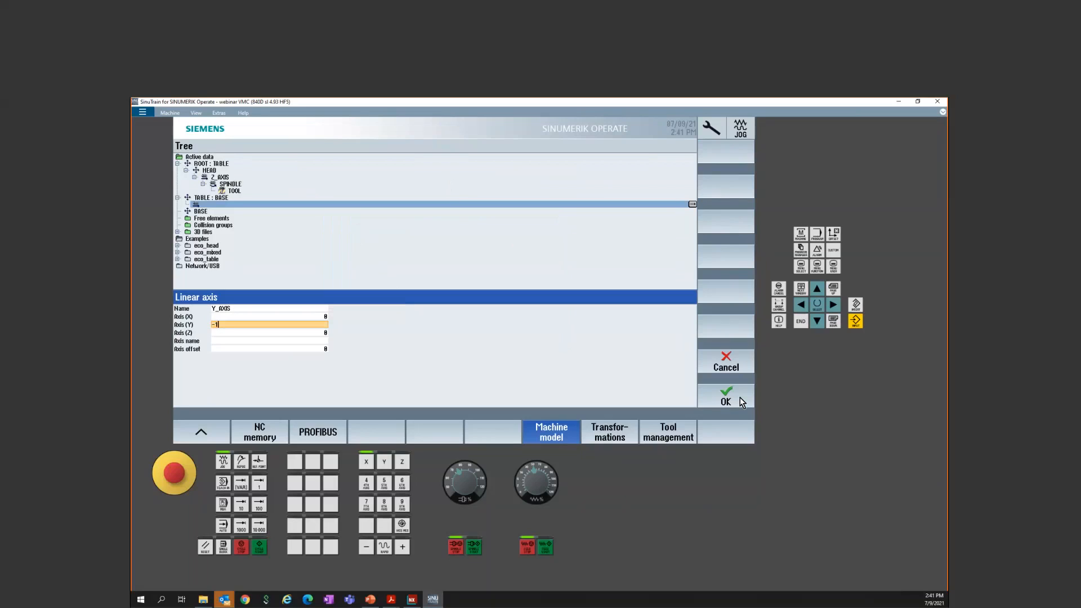
{"action": "key", "text": "Return"}
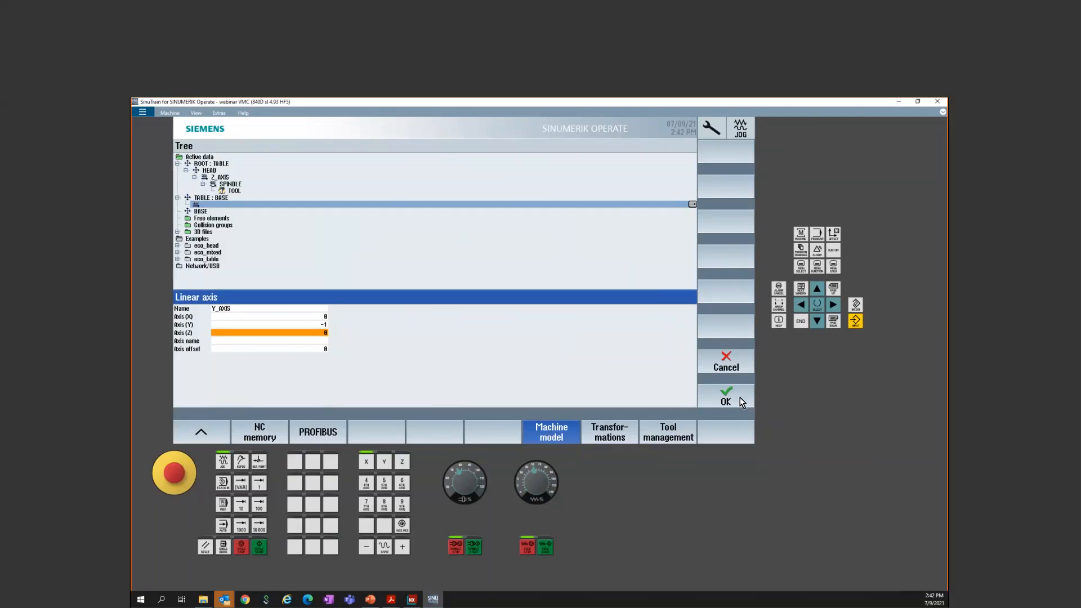
{"action": "key", "text": "Up"}
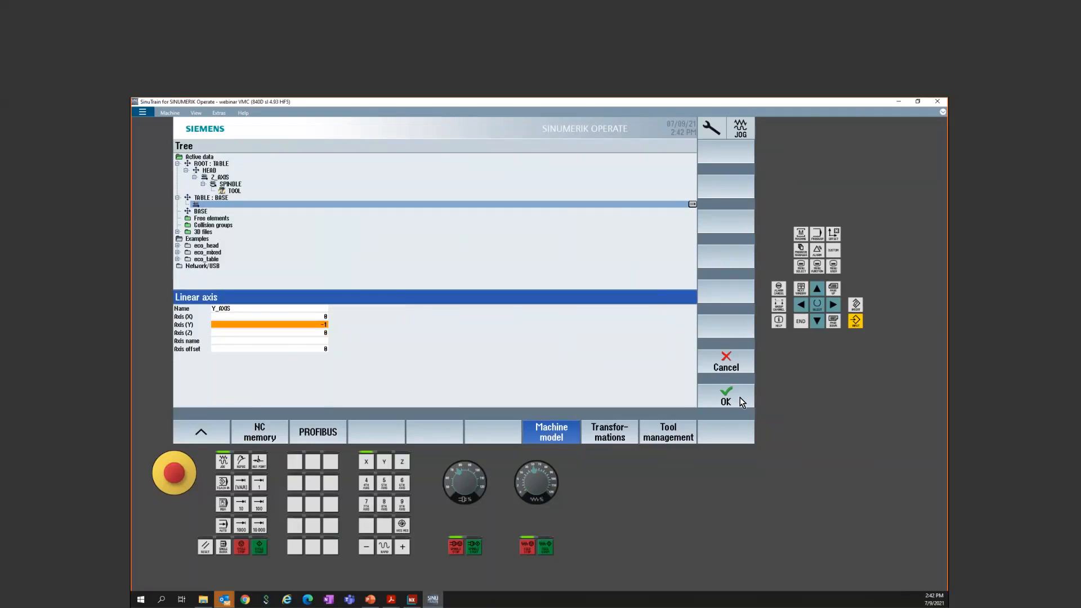
{"action": "key", "text": "Down"}
{"action": "key", "text": "Down"}
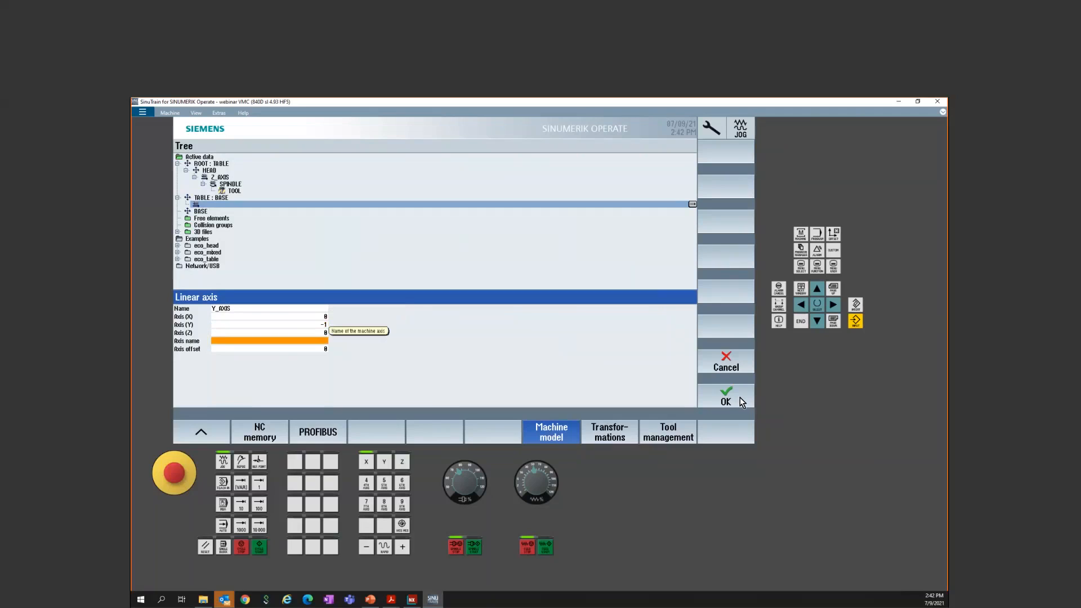
{"action": "type", "text": "MY1"}
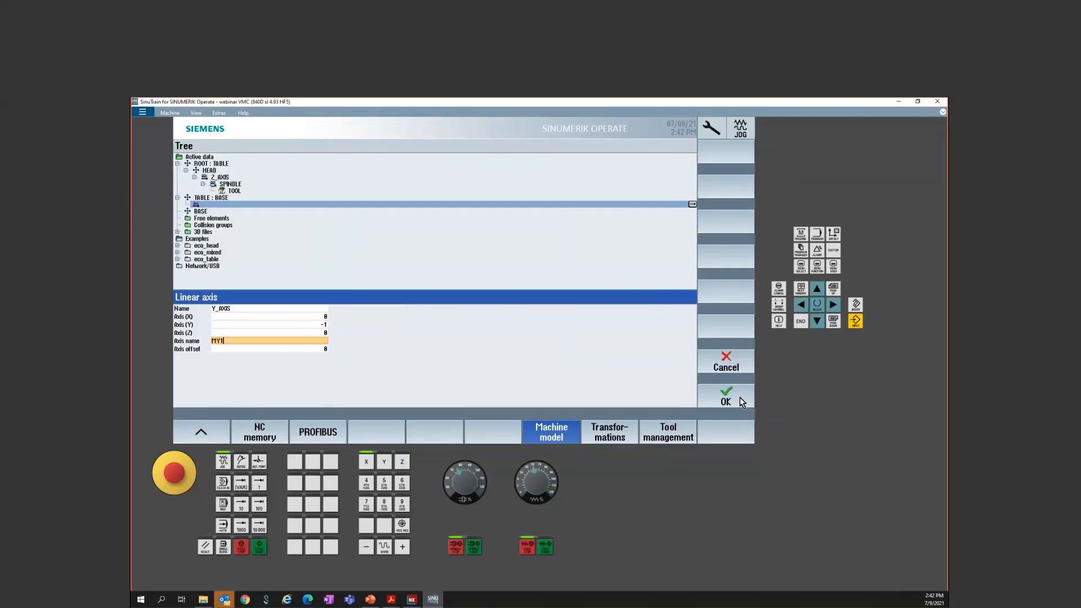
{"action": "key", "text": "Return"}
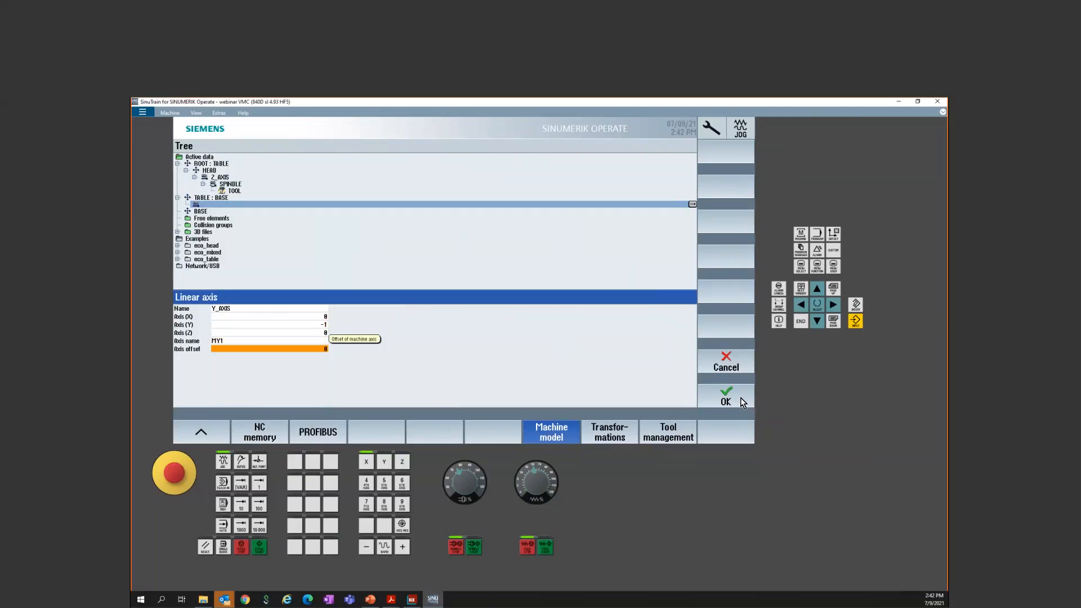
{"action": "left_click", "coordinate": [732, 399]}
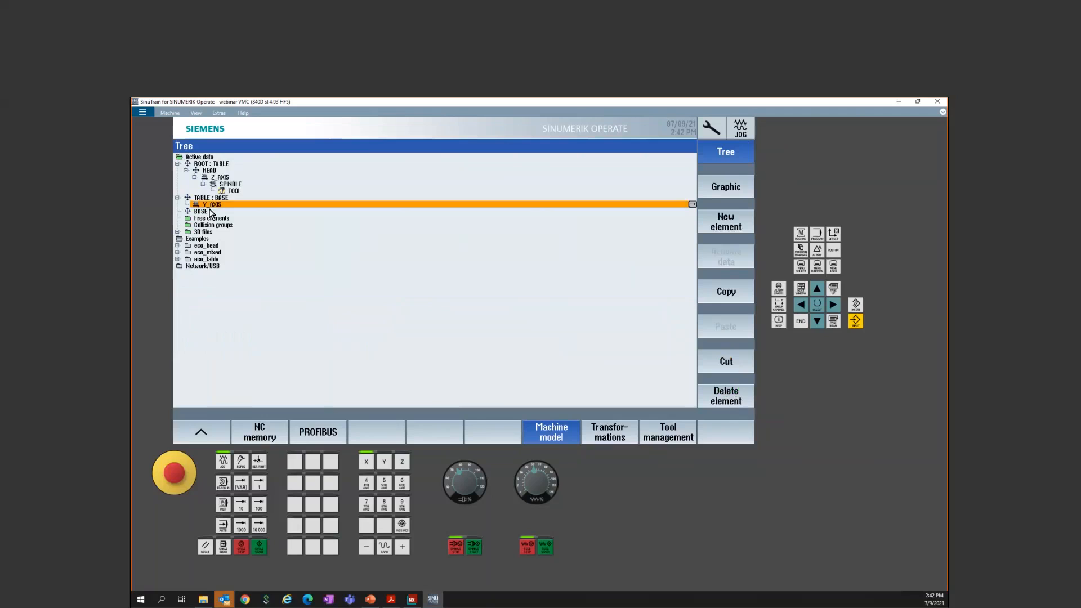
Step: Try to change the Y_AXIS element's axis name to Y and accept the element
{"action": "double_click", "coordinate": [614, 205]}
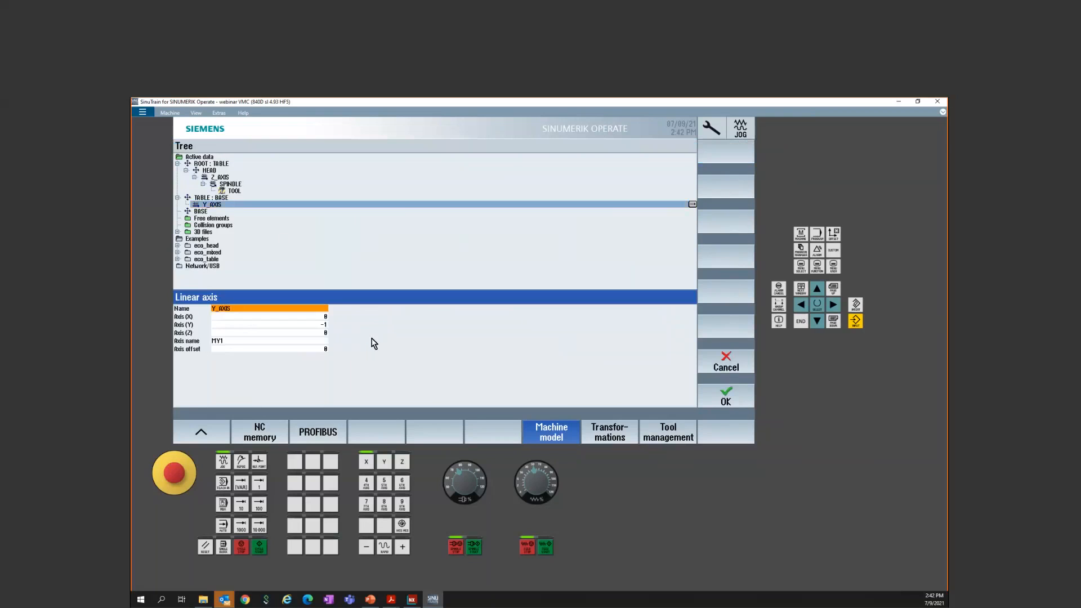
{"action": "left_click", "coordinate": [243, 342]}
{"action": "type", "text": "Y1"}
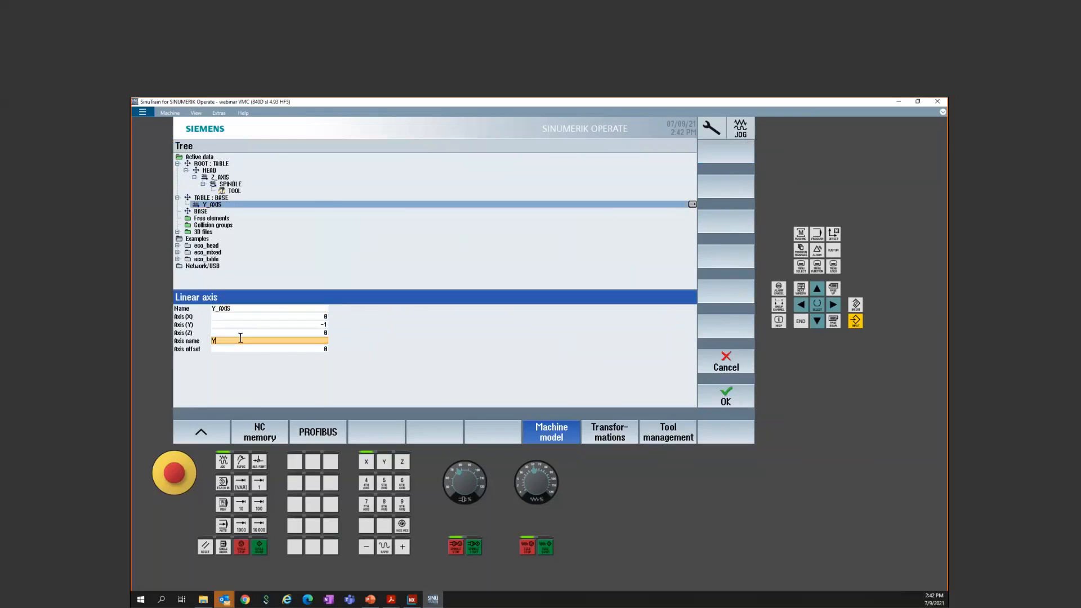
{"action": "key", "text": "Return"}
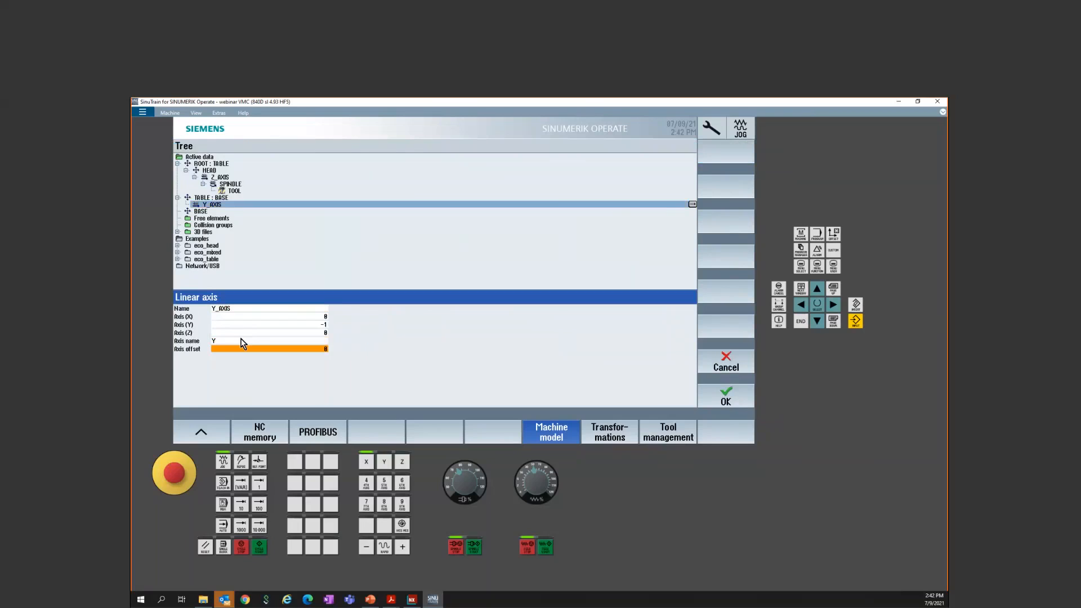
{"action": "left_click", "coordinate": [701, 398]}
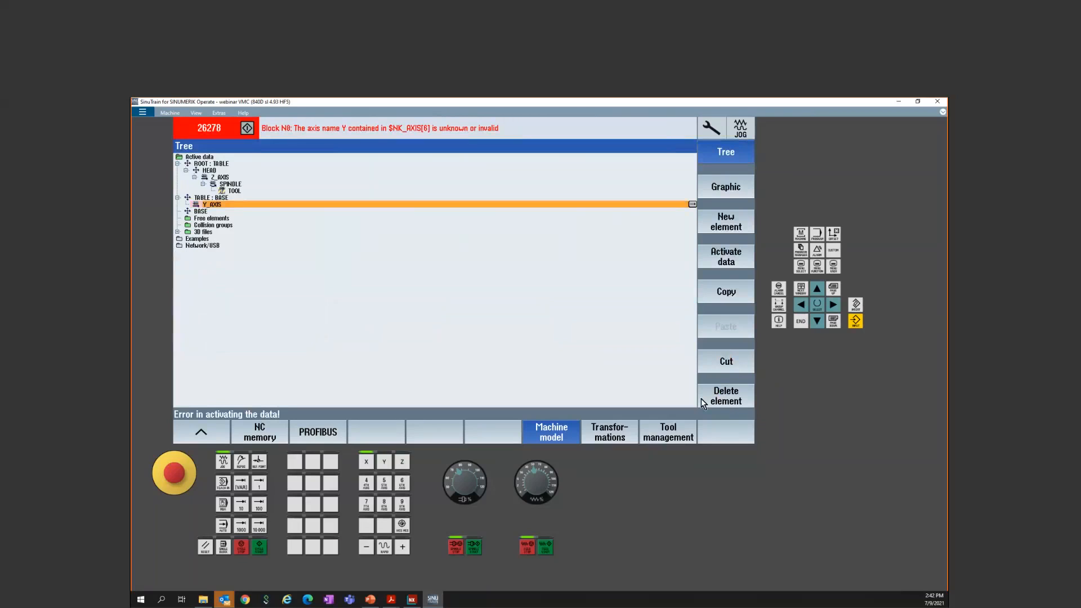
Step: Restore the Y_AXIS element's axis name to MY1, accept the element, and reset the alarm
{"action": "double_click", "coordinate": [337, 205]}
{"action": "left_click", "coordinate": [231, 341]}
{"action": "type", "text": "MY1"}
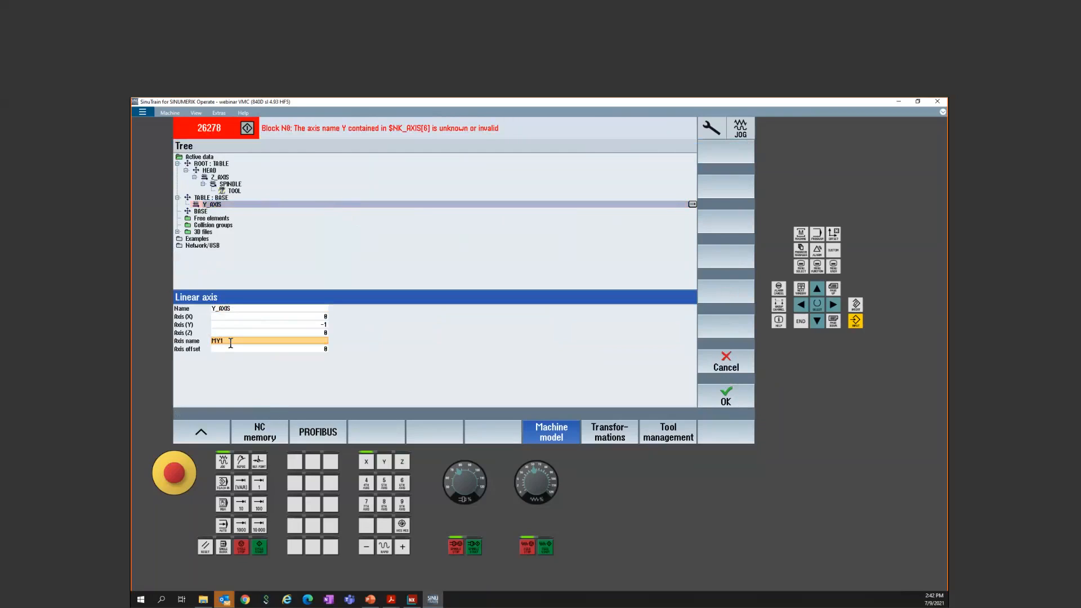
{"action": "left_click", "coordinate": [233, 349]}
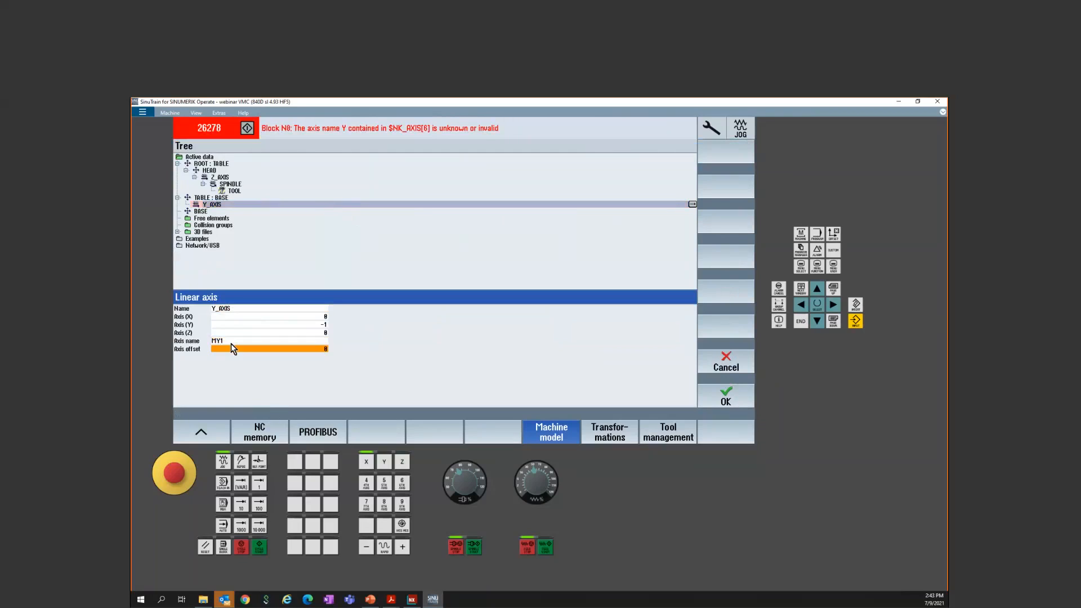
{"action": "left_click", "coordinate": [738, 401]}
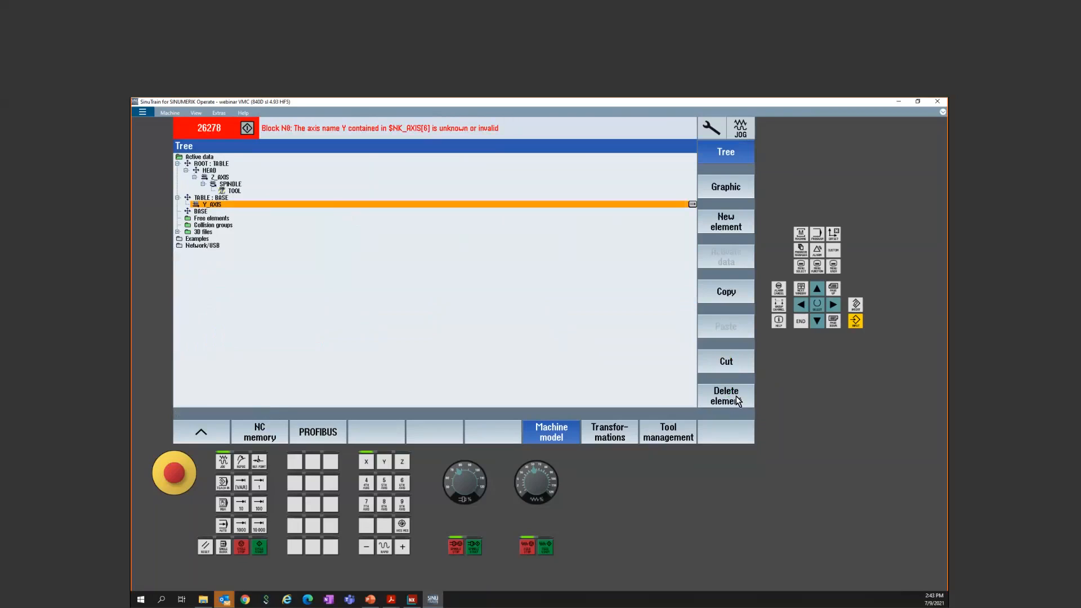
{"action": "left_click", "coordinate": [204, 550]}
Step: Create an Offset kinematic element under Y_AXIS, name it X_OFFSET, and accept it
{"action": "left_click", "coordinate": [226, 177]}
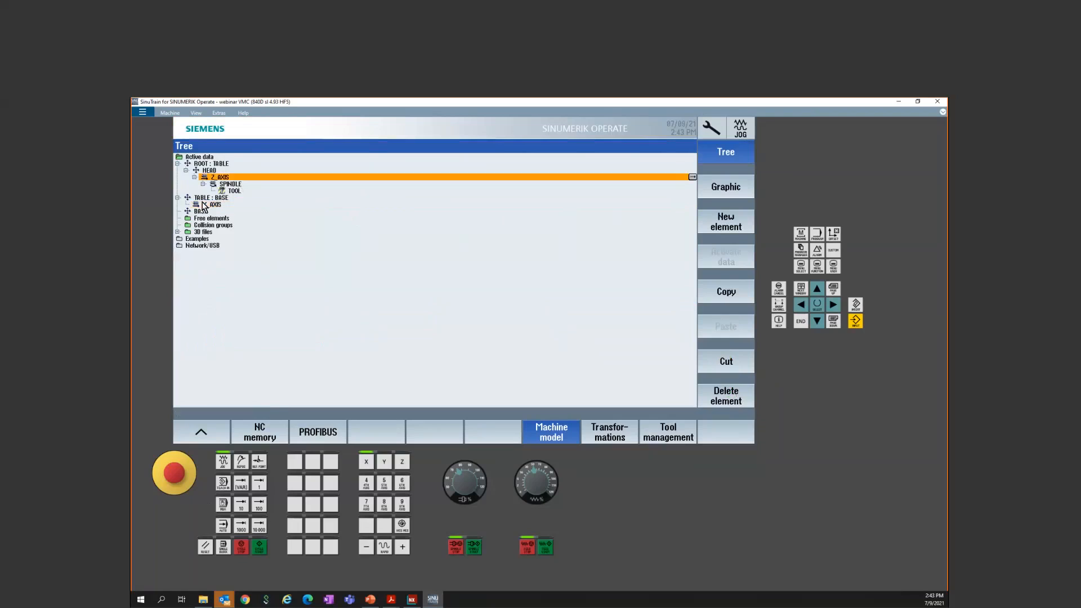
{"action": "left_click", "coordinate": [222, 203]}
{"action": "left_click", "coordinate": [741, 221]}
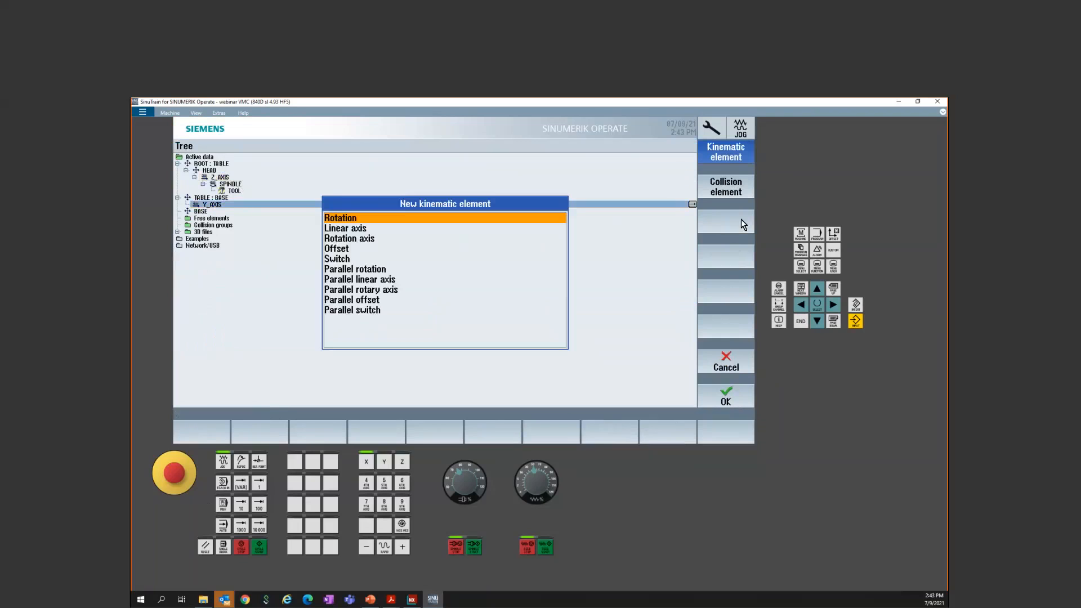
{"action": "left_click", "coordinate": [341, 249]}
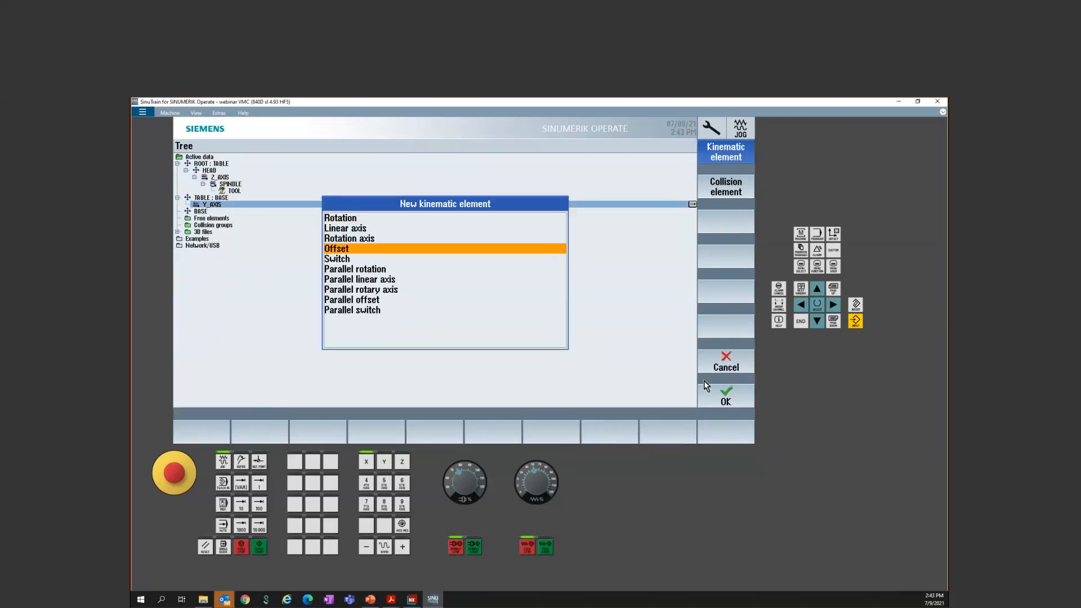
{"action": "left_click", "coordinate": [736, 397]}
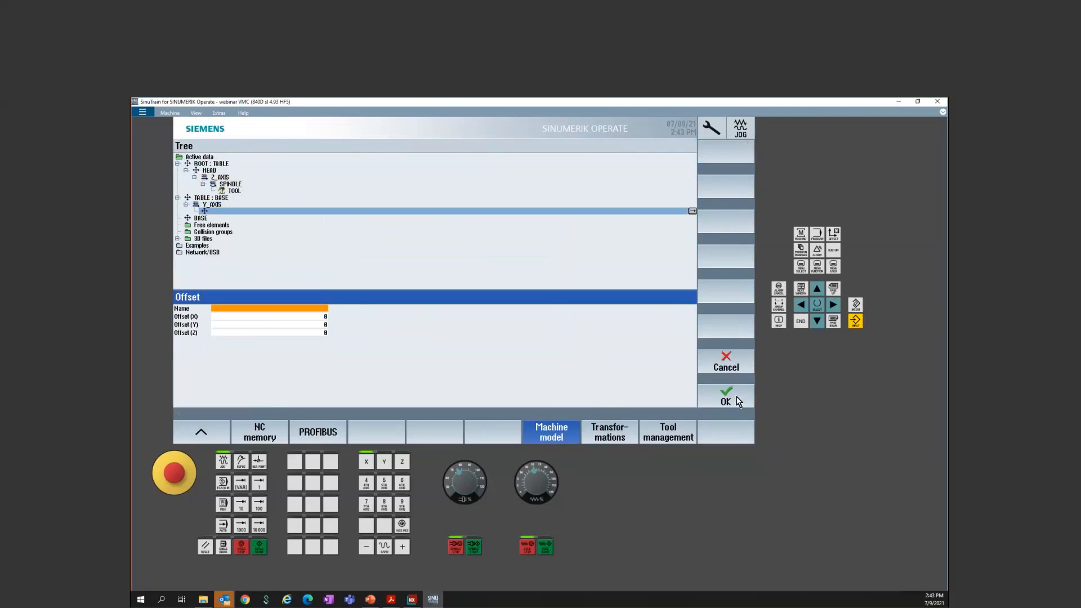
{"action": "type", "text": "X_OFFSE"}
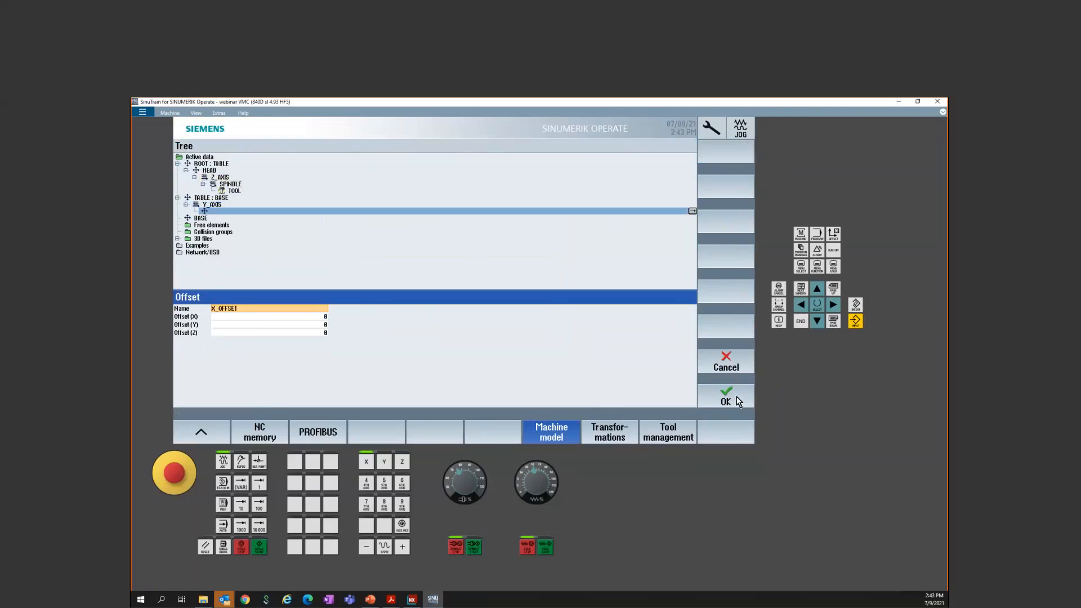
{"action": "type", "text": "T"}
{"action": "key", "text": "Return"}
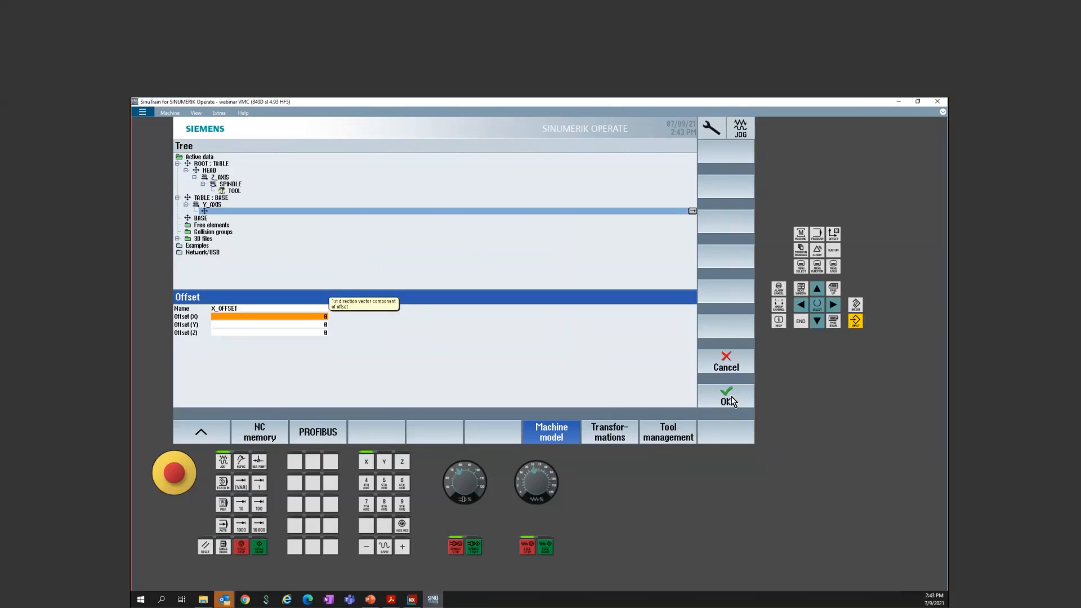
{"action": "left_click", "coordinate": [732, 399]}
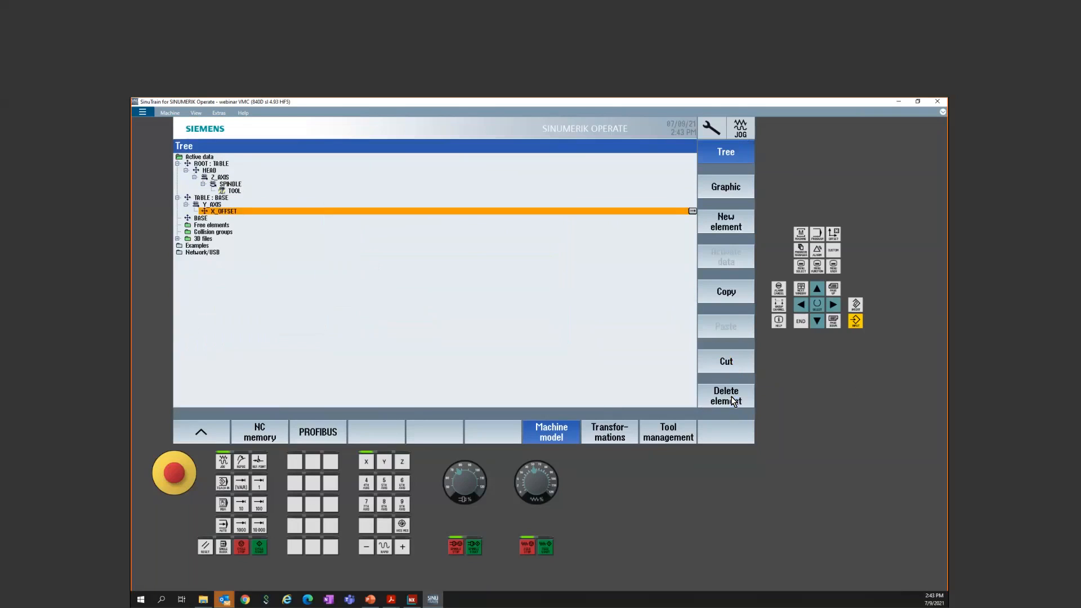
Step: Create a Linear axis kinematic element under X_OFFSET and name it X_AXIS
{"action": "left_click", "coordinate": [726, 224]}
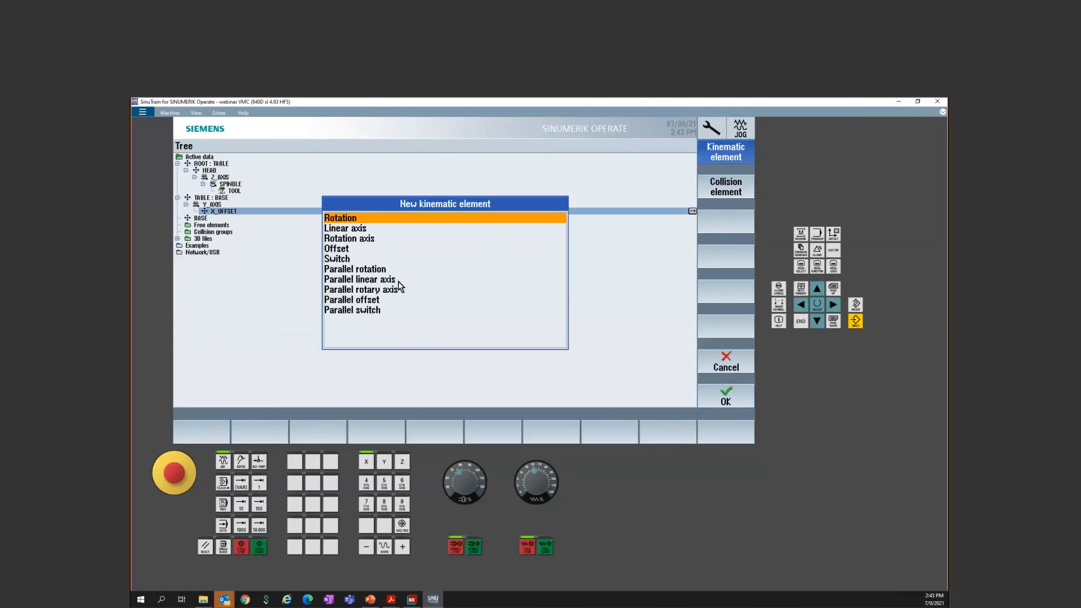
{"action": "left_click", "coordinate": [342, 229]}
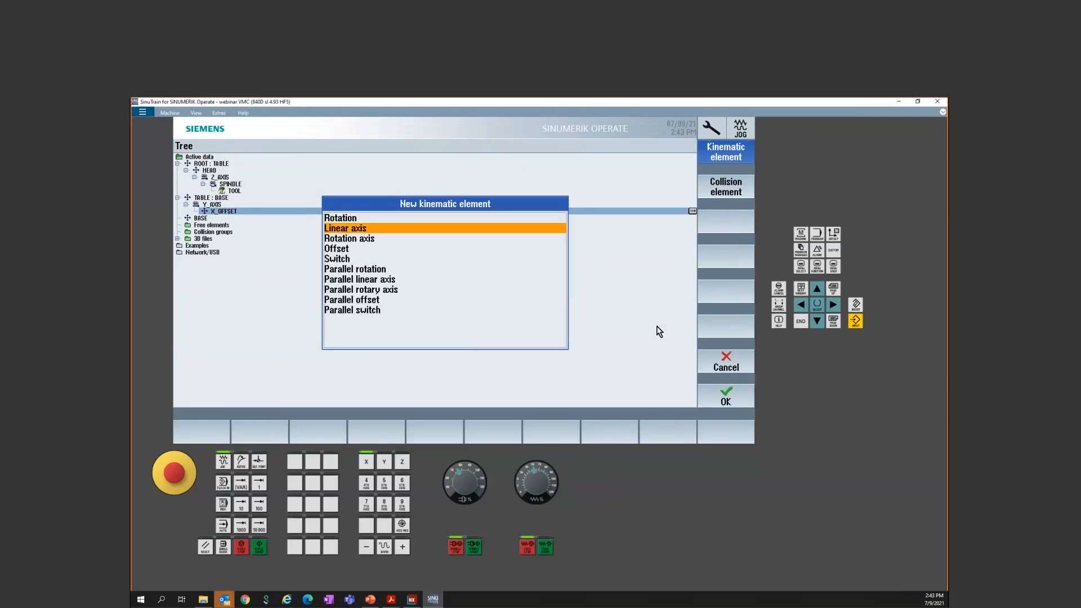
{"action": "left_click", "coordinate": [728, 403]}
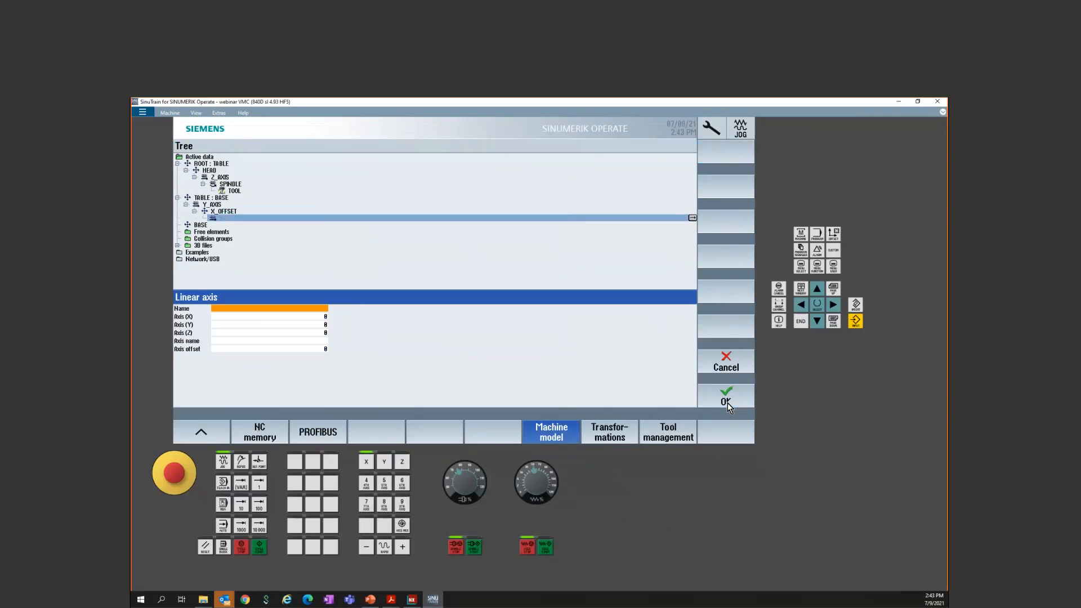
{"action": "type", "text": "X_AXIS"}
{"action": "key", "text": "Tab"}
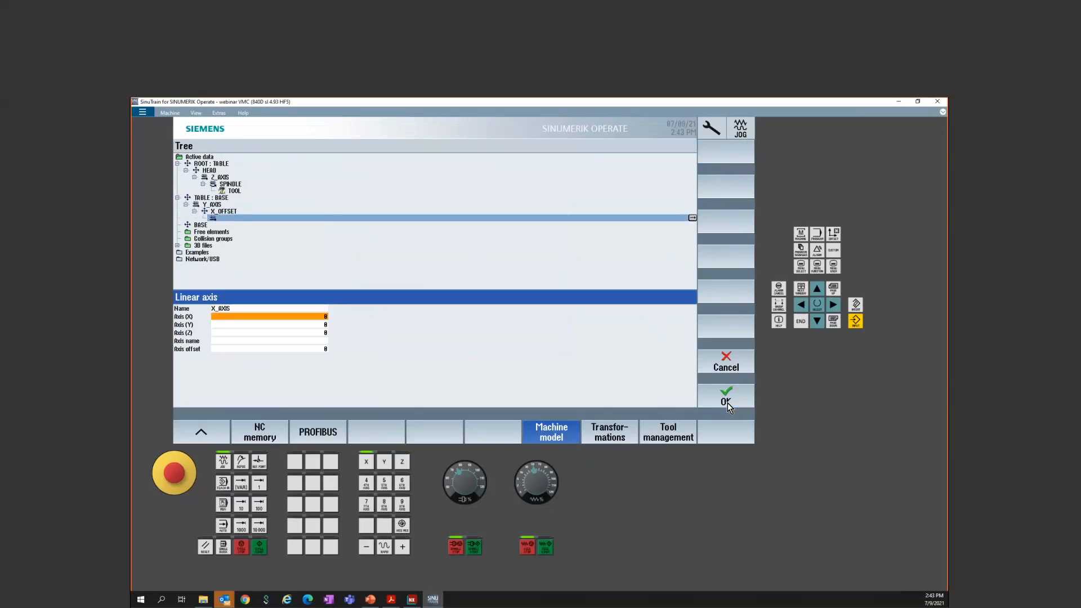
Step: Set the X_AXIS element's Axis (X) direction to -1 and its axis name to MX1, and accept the element
{"action": "type", "text": "-1"}
{"action": "key", "text": "Tab"}
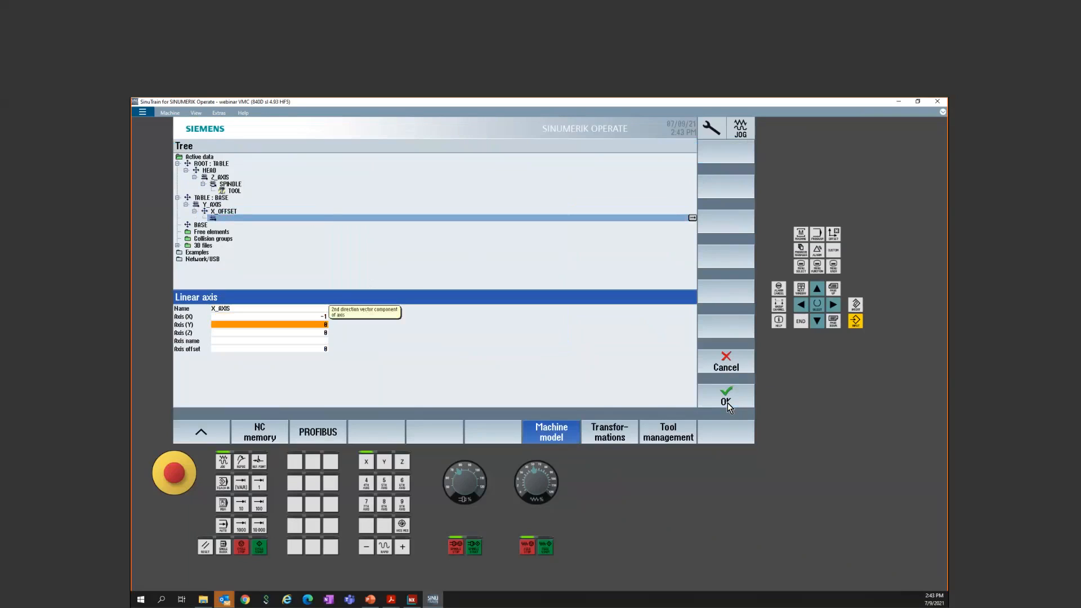
{"action": "key", "text": "Tab"}
{"action": "key", "text": "Tab"}
{"action": "type", "text": "MX1"}
{"action": "key", "text": "Return"}
{"action": "left_click", "coordinate": [727, 397]}
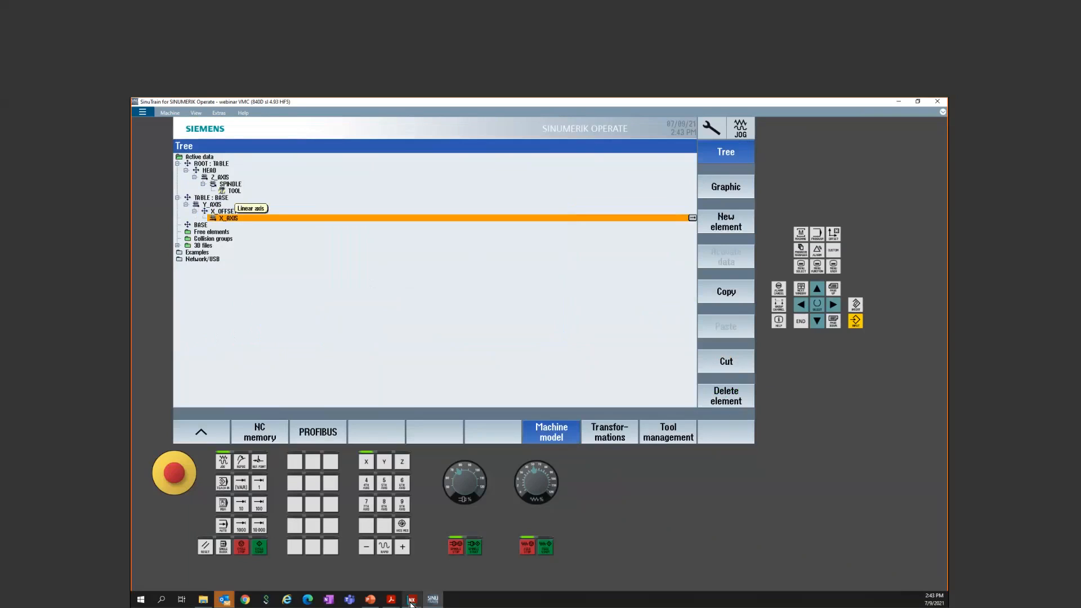
Step: Switch to the PowerPoint slide show, review the Base Chain and Testing the chain slides, and return to SinuTrain
{"action": "mouse_move", "coordinate": [370, 600]}
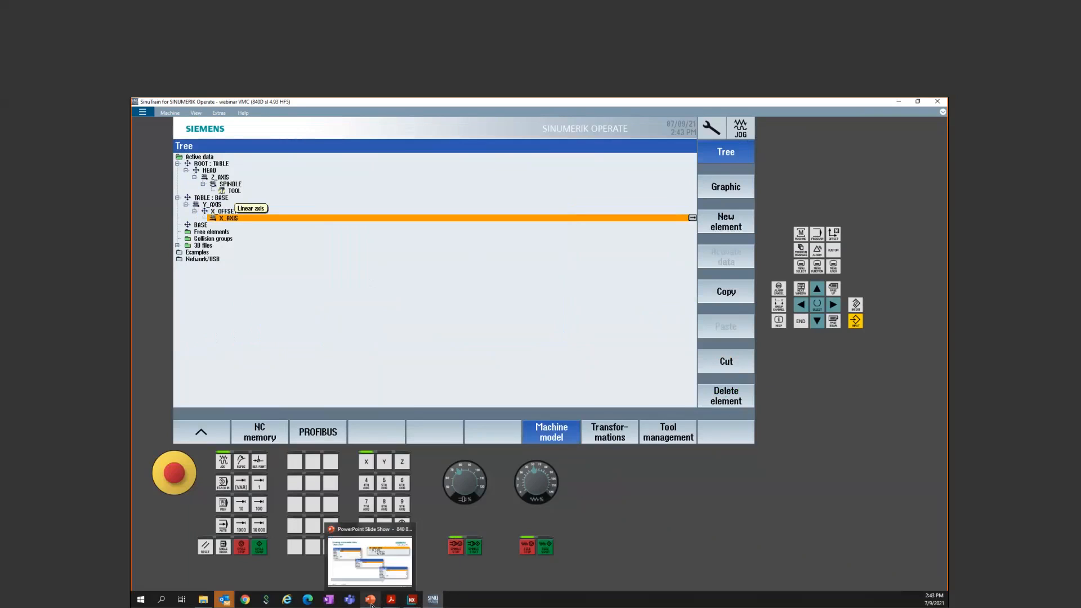
{"action": "left_click", "coordinate": [394, 578]}
{"action": "left_click", "coordinate": [601, 457]}
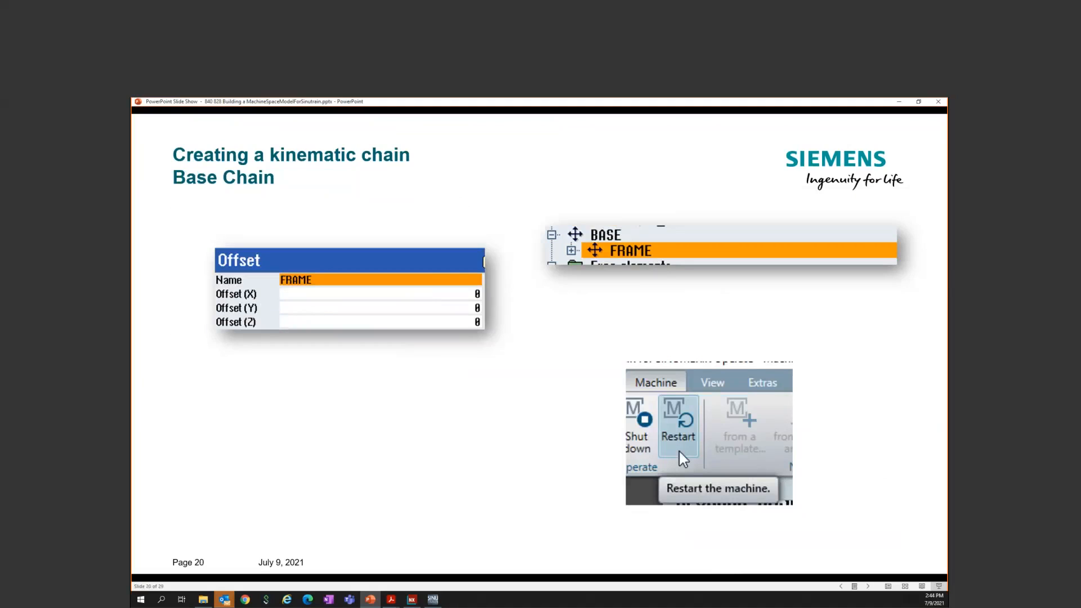
{"action": "left_click", "coordinate": [434, 402]}
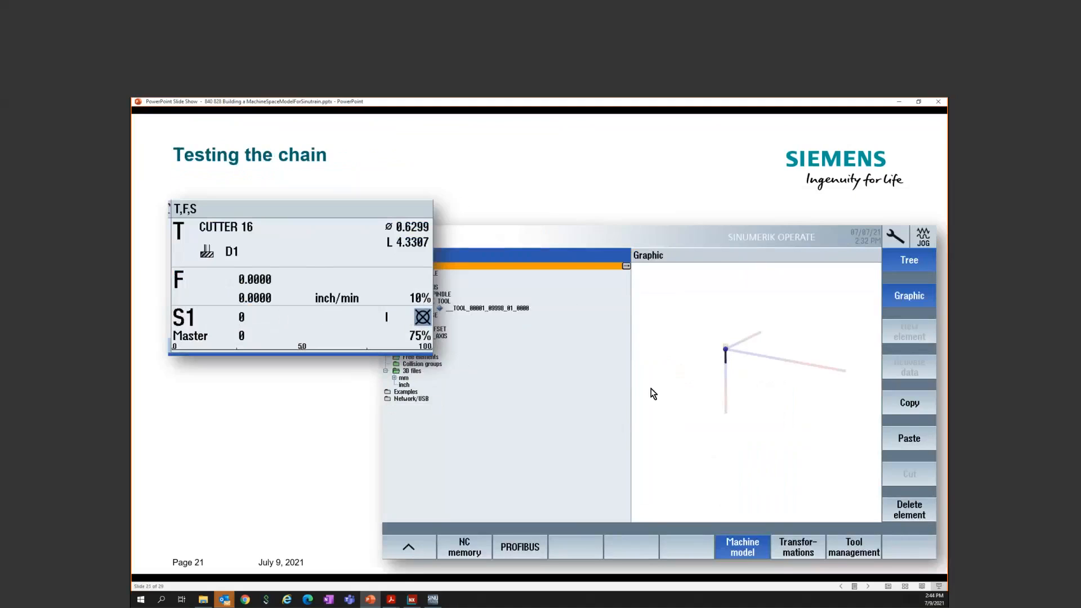
{"action": "left_click", "coordinate": [433, 601]}
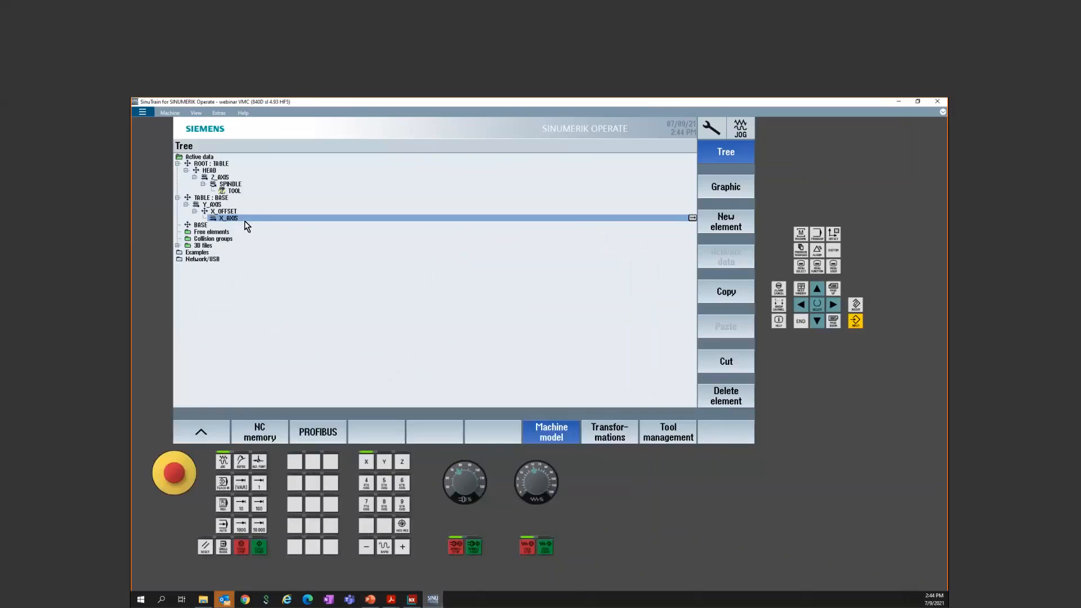
Step: Create an Offset kinematic element under BASE, name it FRAME, and accept it
{"action": "left_click", "coordinate": [203, 226]}
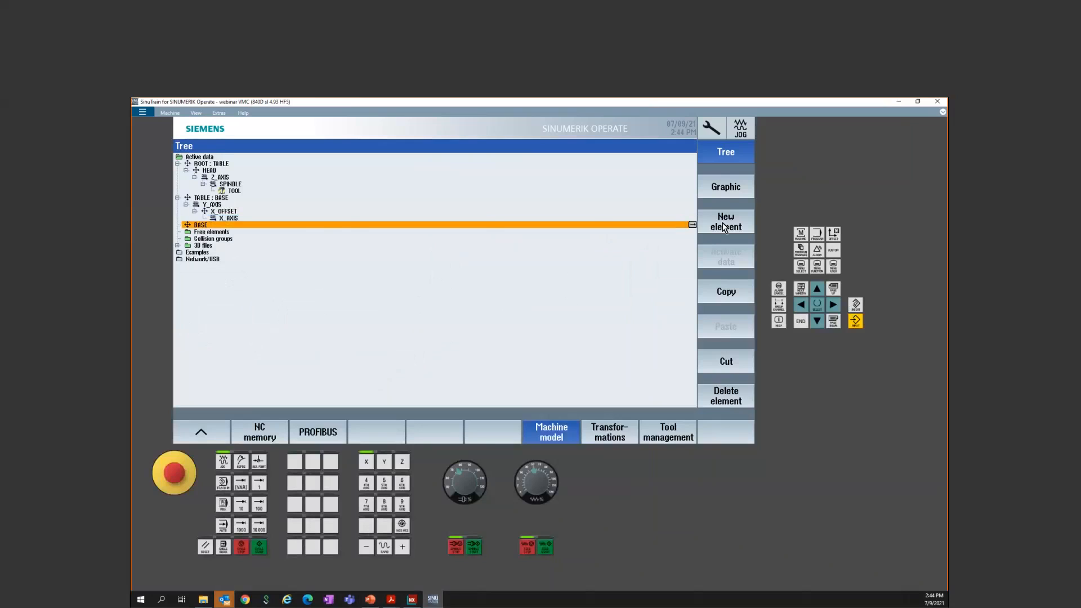
{"action": "left_click", "coordinate": [725, 227]}
{"action": "key", "text": "Down"}
{"action": "key", "text": "Down"}
{"action": "key", "text": "Down"}
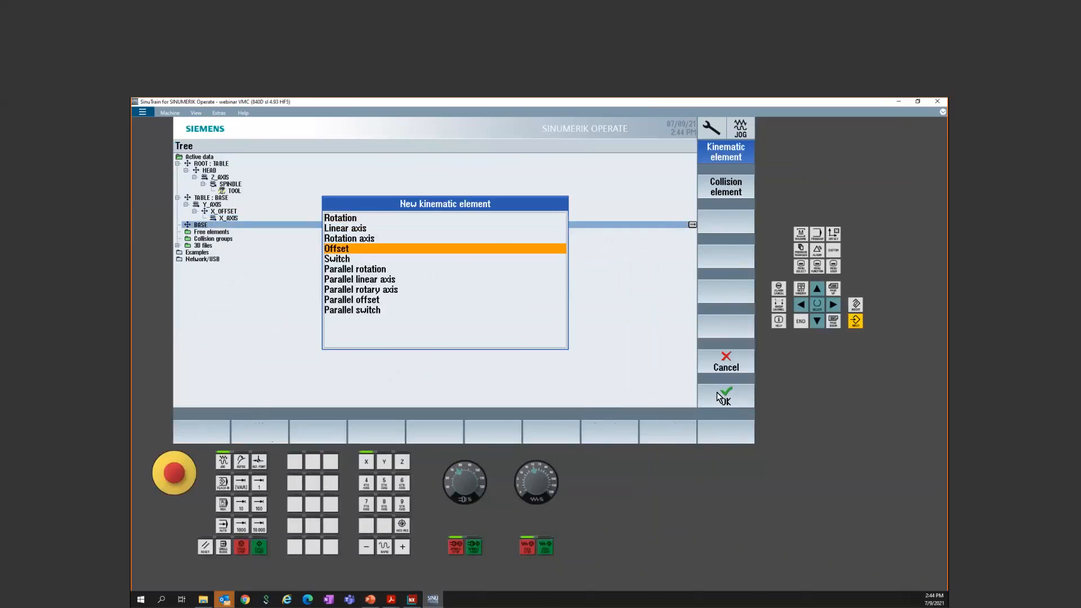
{"action": "left_click", "coordinate": [722, 397]}
{"action": "type", "text": "FRAME"}
{"action": "key", "text": "Return"}
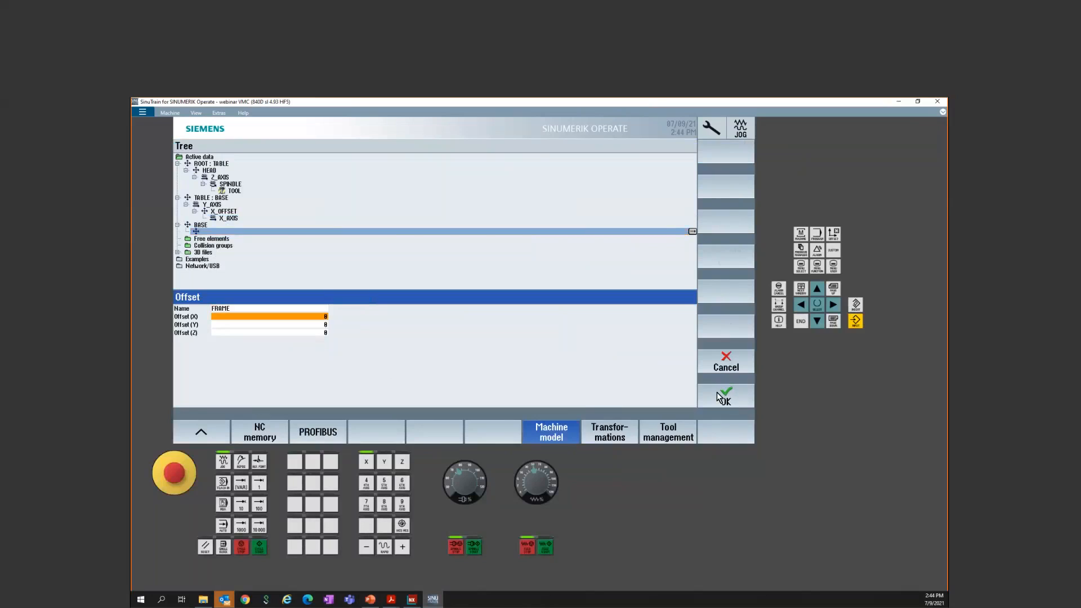
{"action": "left_click", "coordinate": [721, 398]}
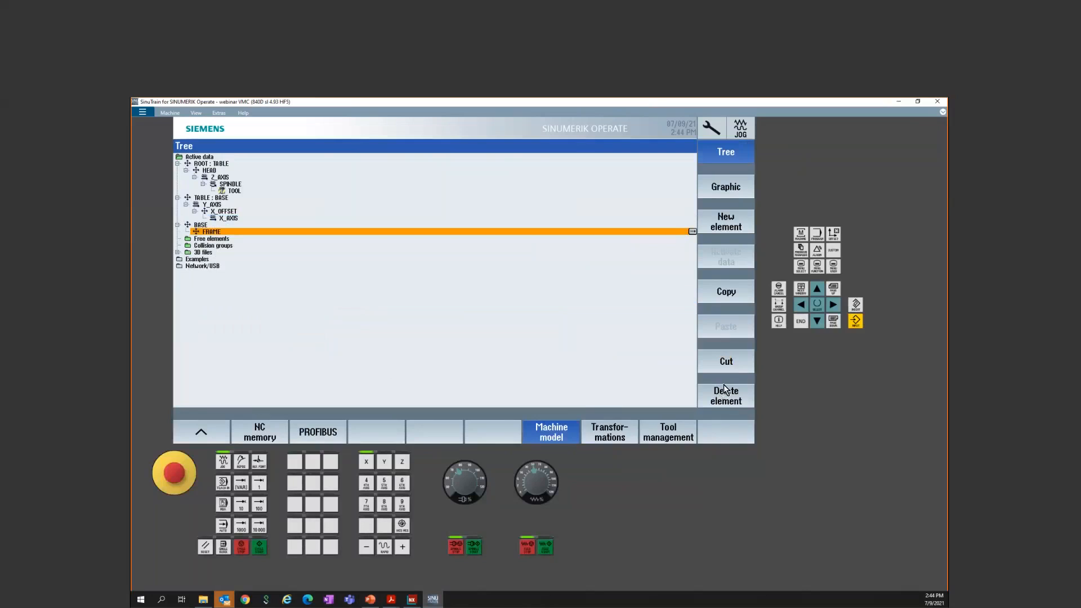
Step: Restart the virtual machine and display the machine model's graphic view in the setup area
{"action": "left_click", "coordinate": [169, 114]}
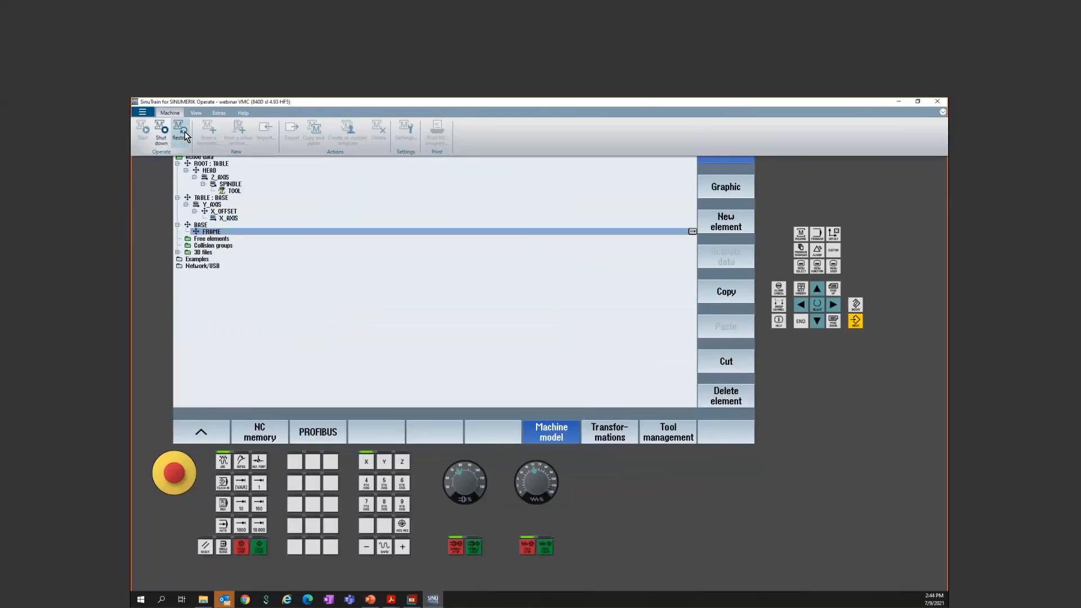
{"action": "left_click", "coordinate": [185, 134]}
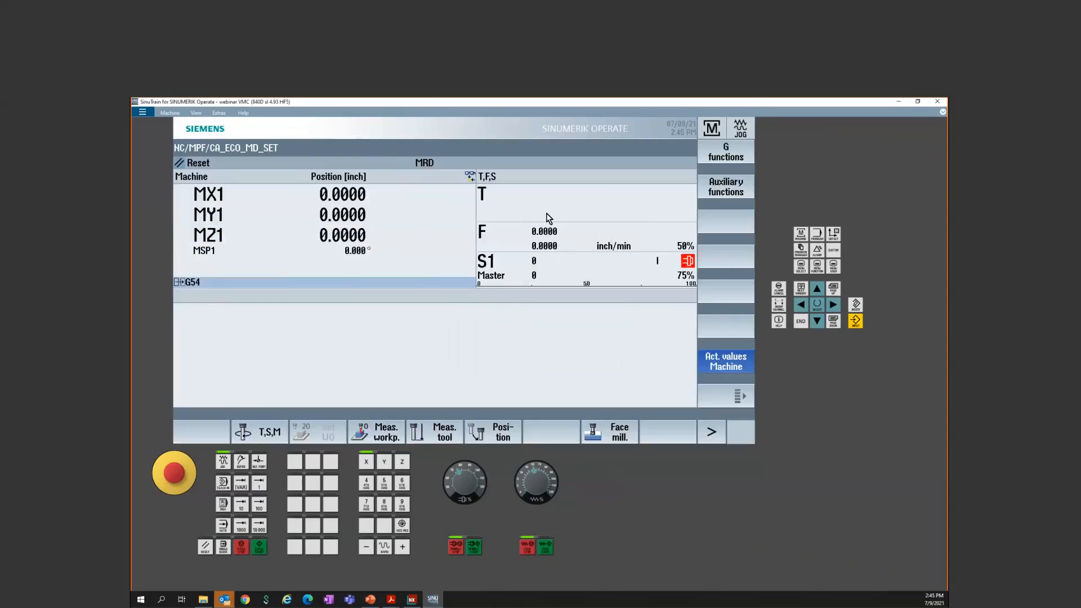
{"action": "key", "text": "F10"}
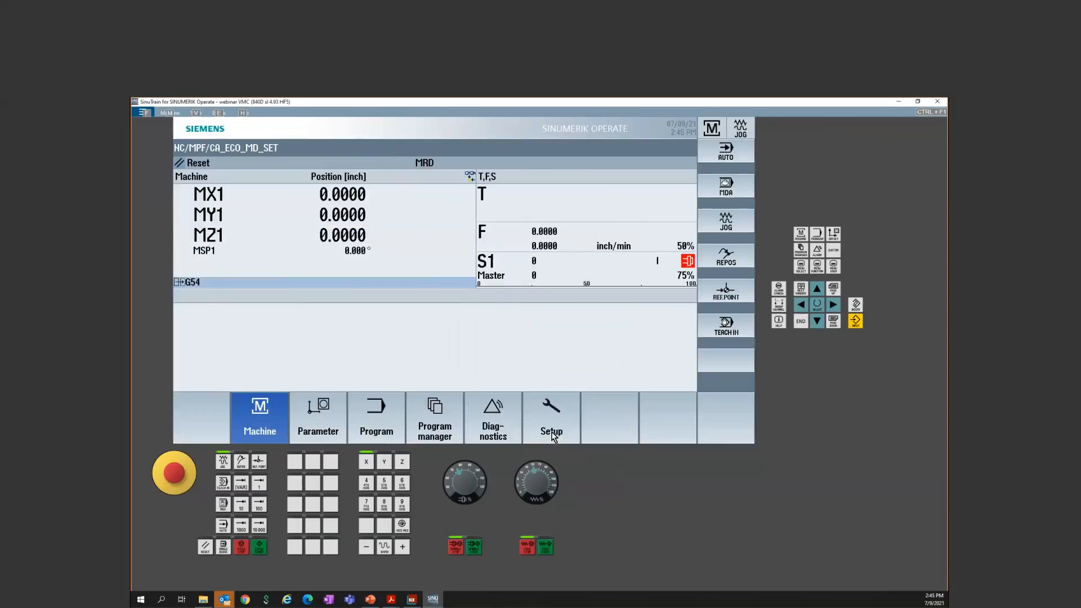
{"action": "left_click", "coordinate": [553, 437]}
{"action": "left_click", "coordinate": [326, 437]}
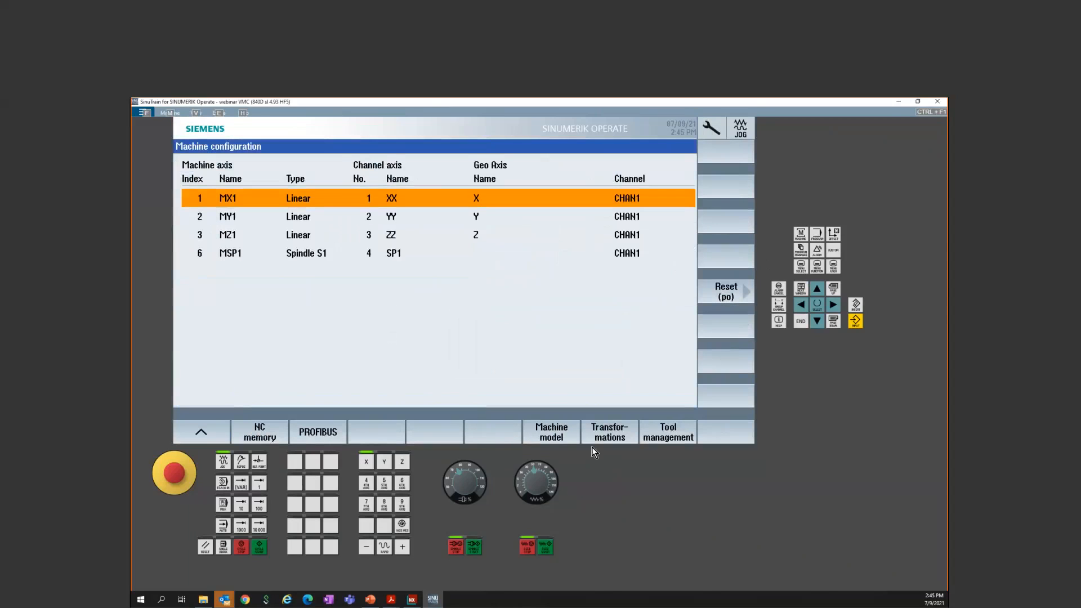
{"action": "left_click", "coordinate": [563, 437]}
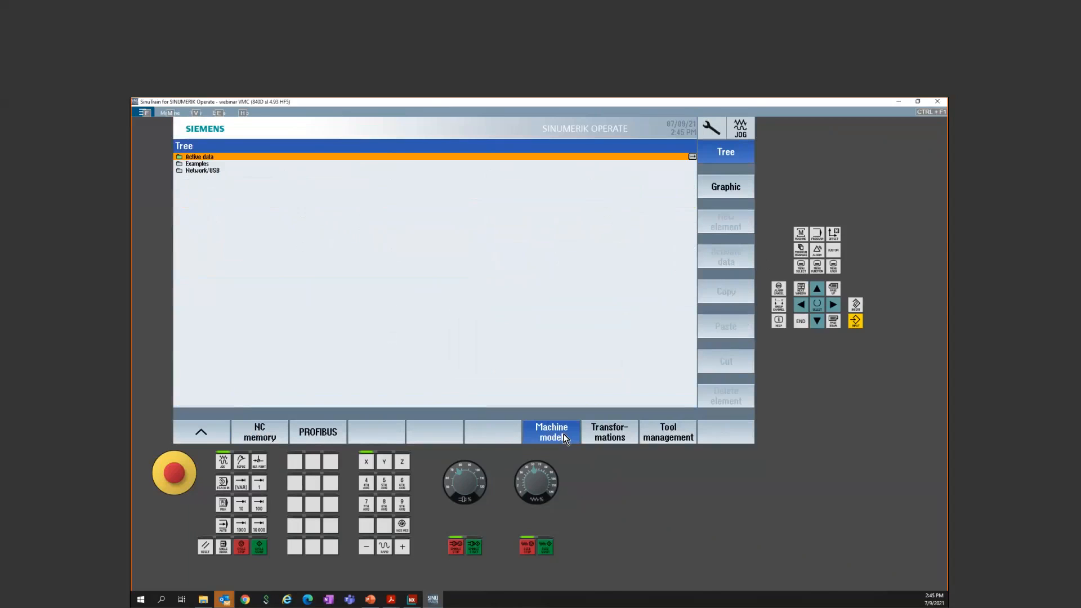
{"action": "left_click", "coordinate": [734, 192]}
{"action": "left_click_drag", "start_coordinate": [514, 281], "coordinate": [589, 265]}
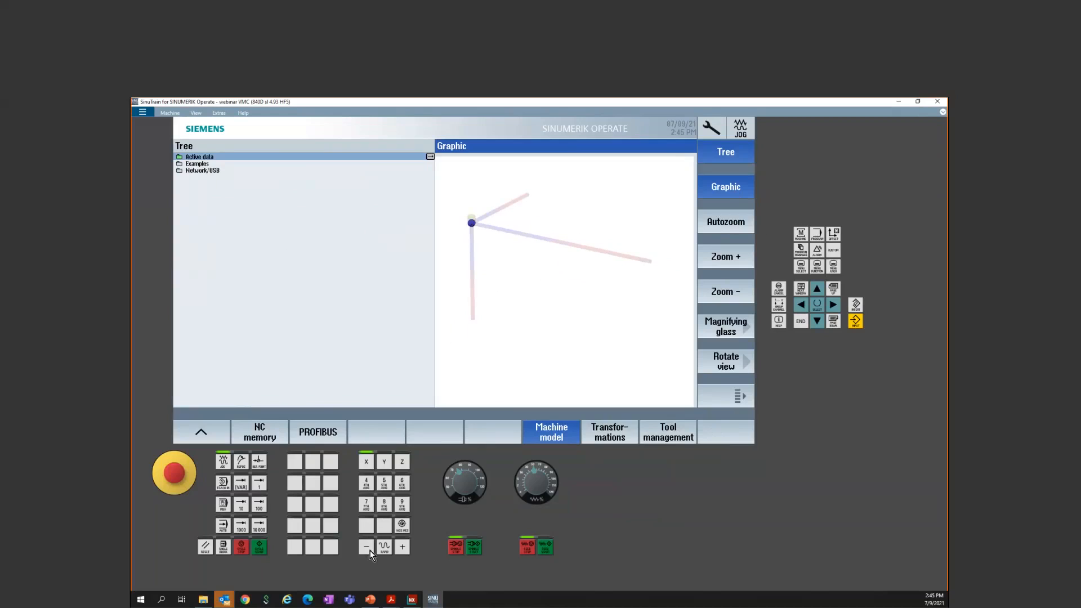
Step: Enable the feed and test the chain by jogging X in the positive direction and Y in both directions
{"action": "left_click", "coordinate": [546, 547]}
{"action": "left_click", "coordinate": [403, 548]}
{"action": "left_click", "coordinate": [383, 463]}
{"action": "left_click", "coordinate": [368, 546]}
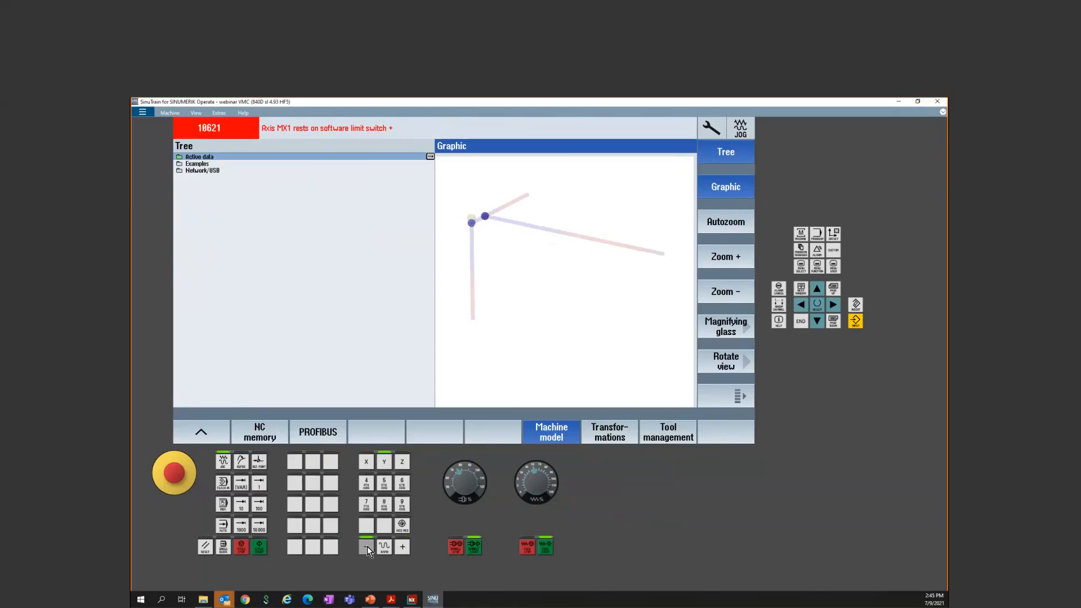
{"action": "left_click", "coordinate": [404, 552]}
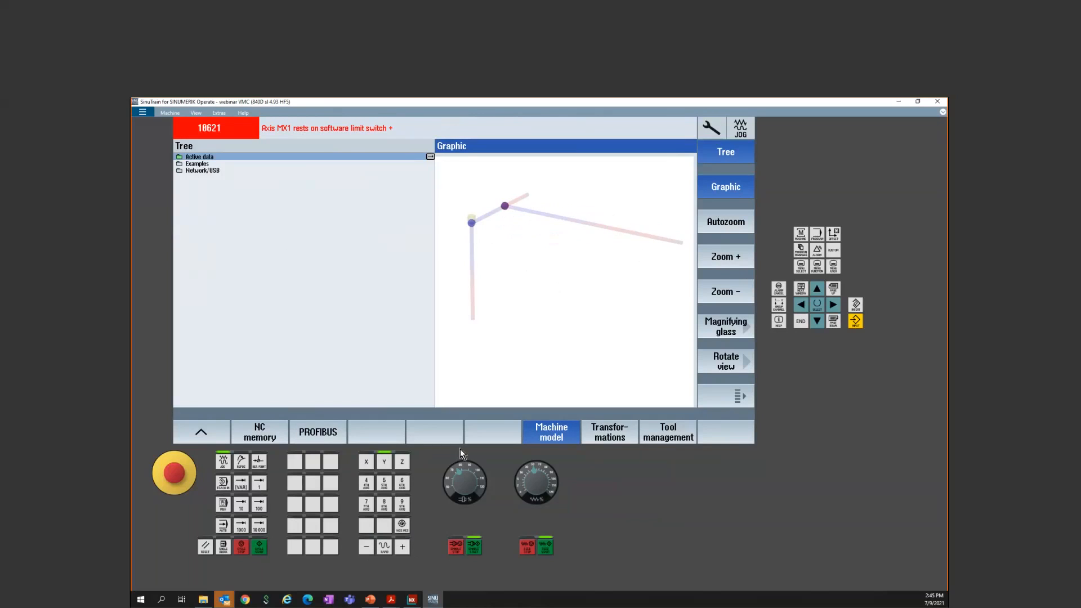
Step: Jog the Z axis and then the Y axis in the negative and positive directions to check the kinematic chain
{"action": "left_click", "coordinate": [402, 462]}
{"action": "left_click", "coordinate": [367, 546]}
{"action": "left_click", "coordinate": [402, 547]}
{"action": "left_click", "coordinate": [385, 463]}
{"action": "left_click", "coordinate": [367, 547]}
{"action": "left_click", "coordinate": [402, 547]}
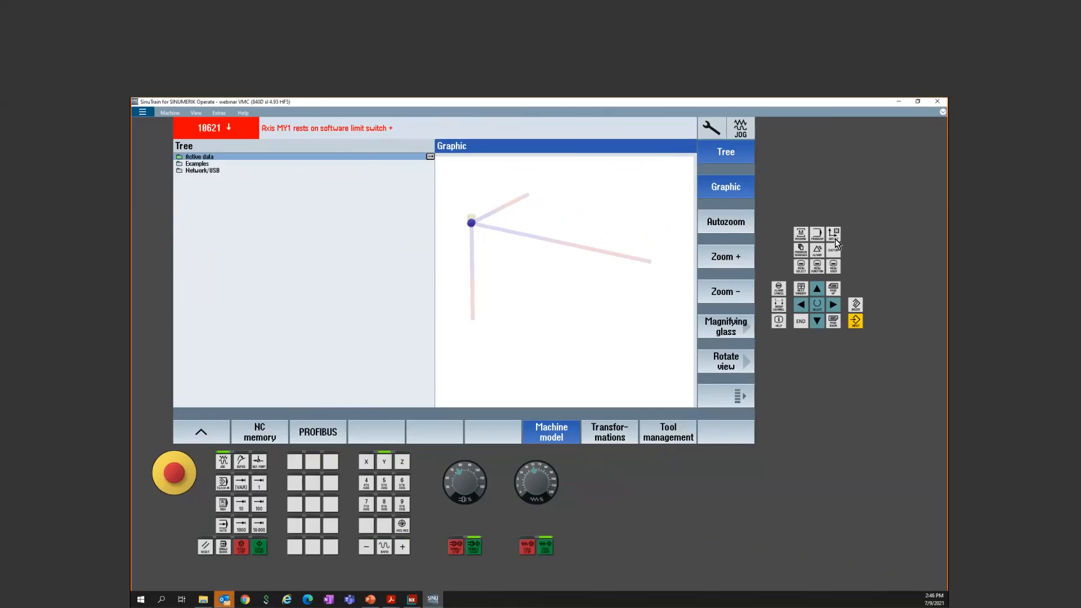
Step: Select CUTTER 32 from the tool selection as the tool for the T,S,M function in the machine area
{"action": "left_click", "coordinate": [835, 235]}
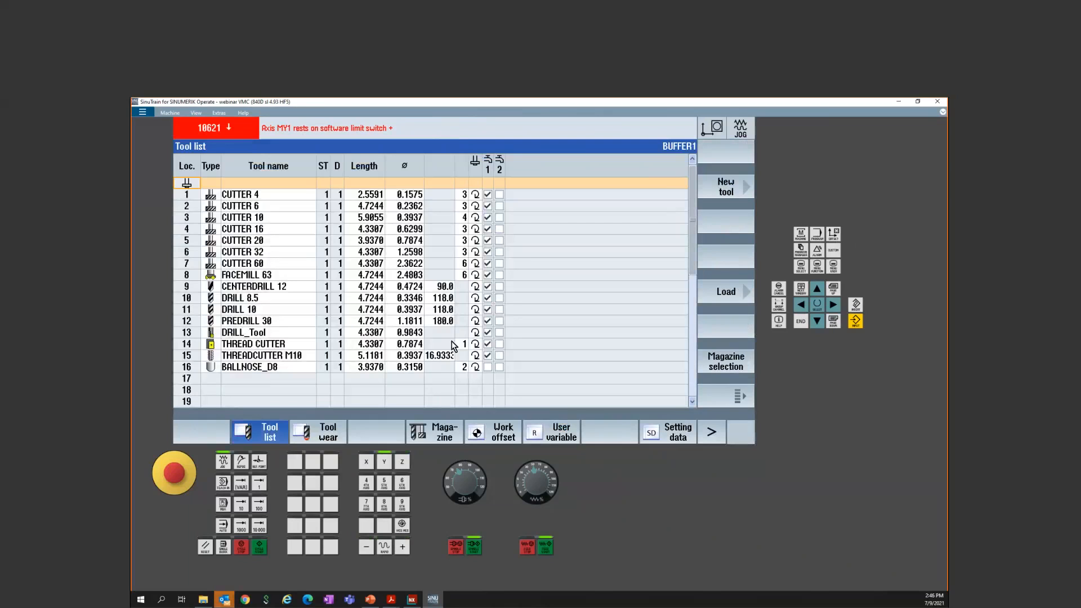
{"action": "left_click", "coordinate": [801, 235]}
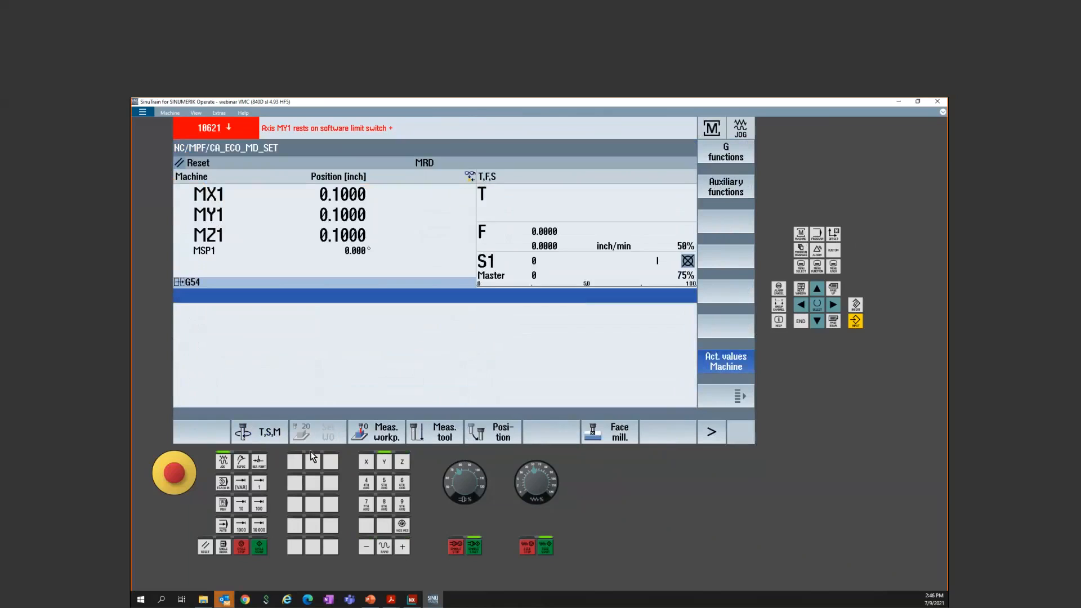
{"action": "left_click", "coordinate": [264, 437]}
{"action": "left_click", "coordinate": [726, 151]}
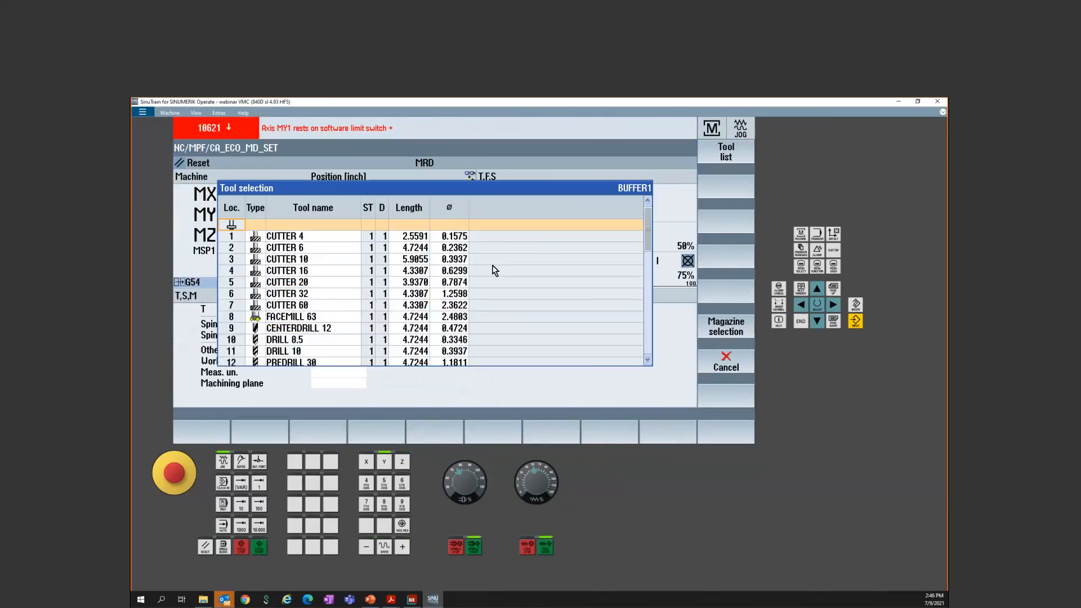
{"action": "left_click", "coordinate": [307, 281]}
{"action": "left_click", "coordinate": [317, 294]}
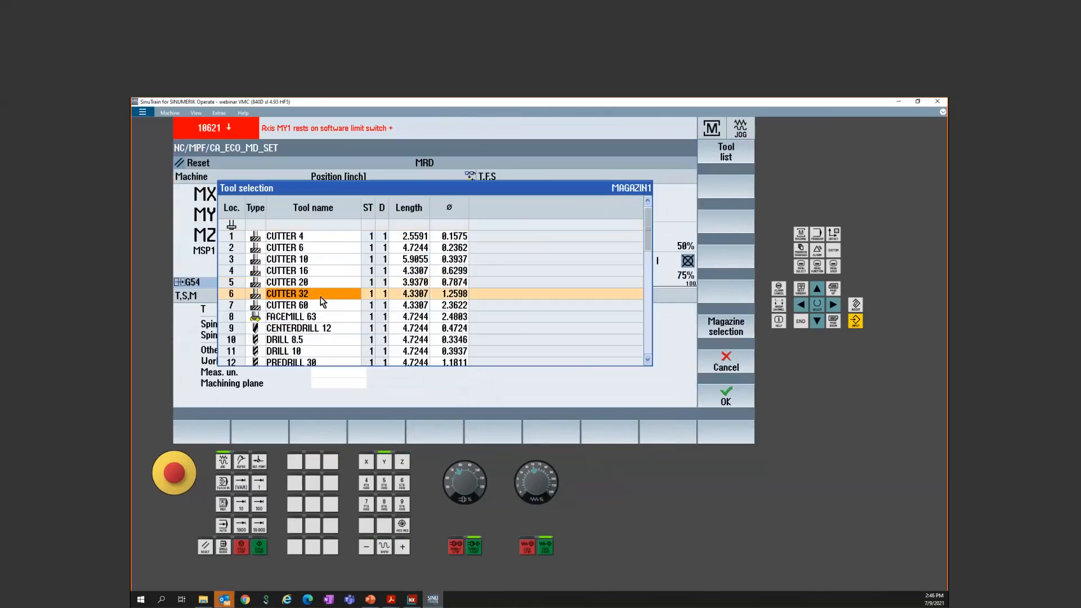
{"action": "left_click", "coordinate": [726, 396]}
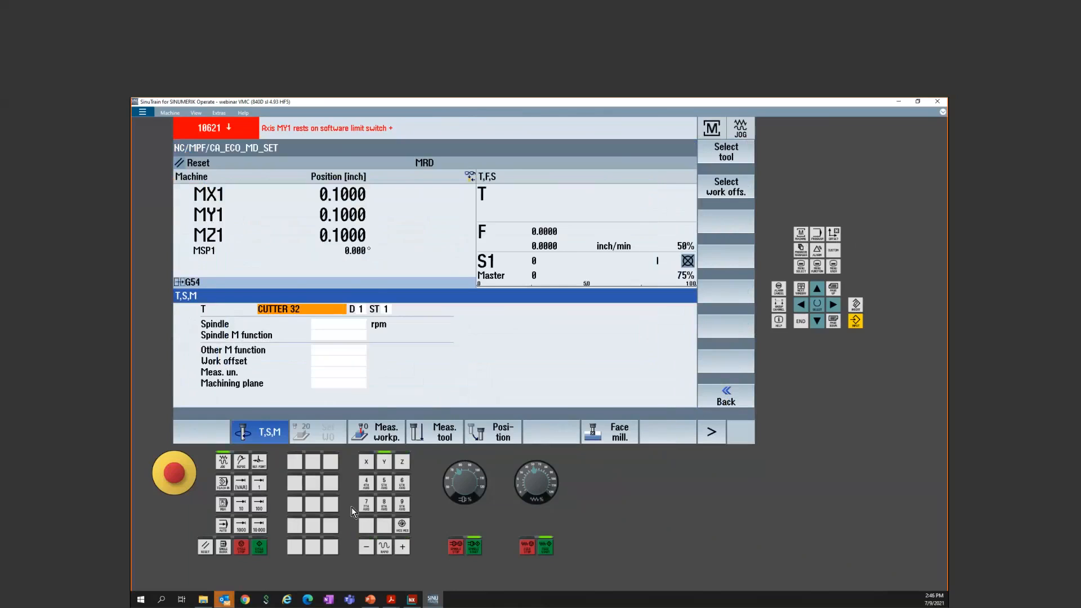
Step: Run the tool change to load CUTTER 32 and return to the machine model in the setup area
{"action": "left_click", "coordinate": [257, 549]}
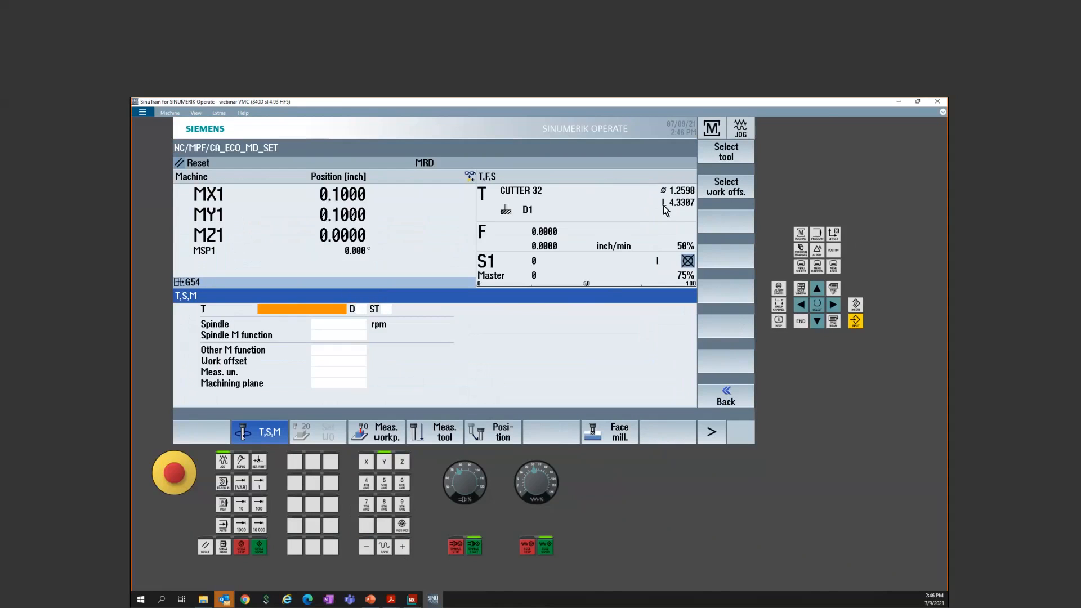
{"action": "left_click", "coordinate": [800, 267]}
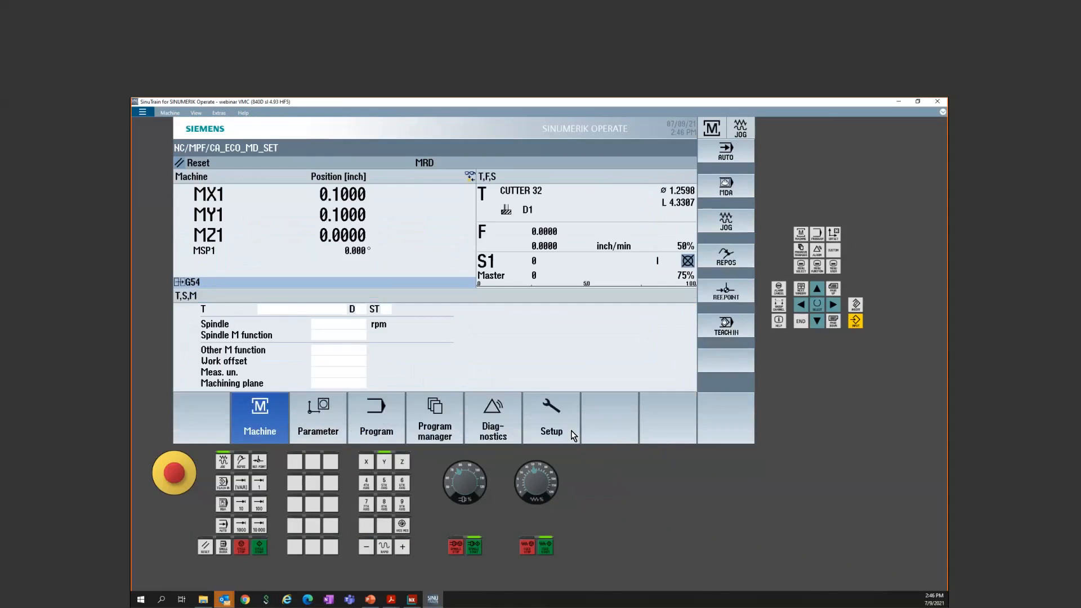
{"action": "left_click", "coordinate": [560, 428]}
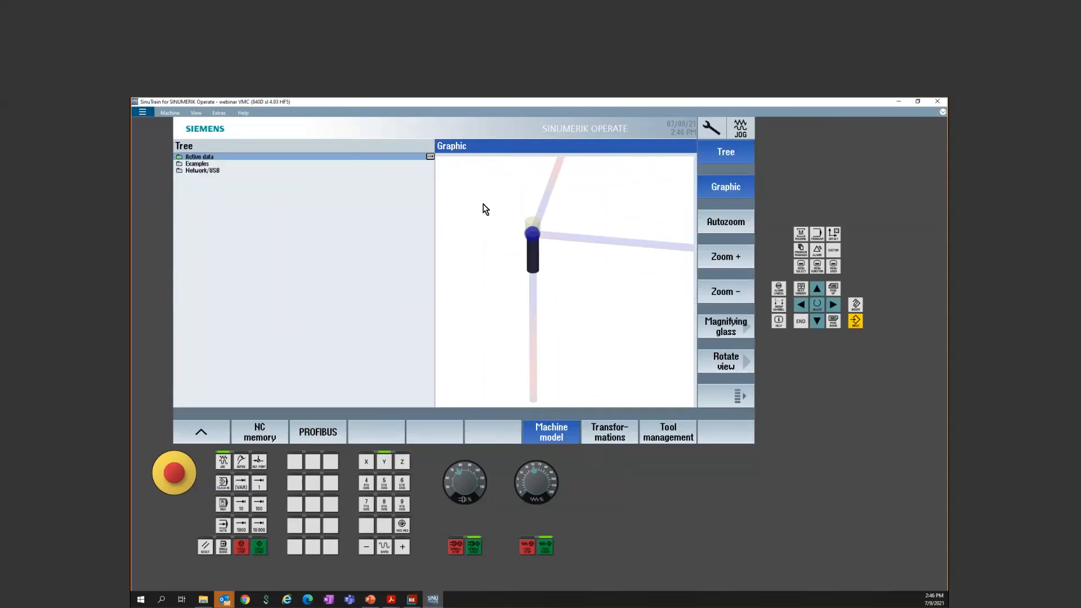
Step: Expand the active data and review the color choices of the TOOL protection area under SPINDLE, keeping its settings
{"action": "left_click", "coordinate": [348, 162]}
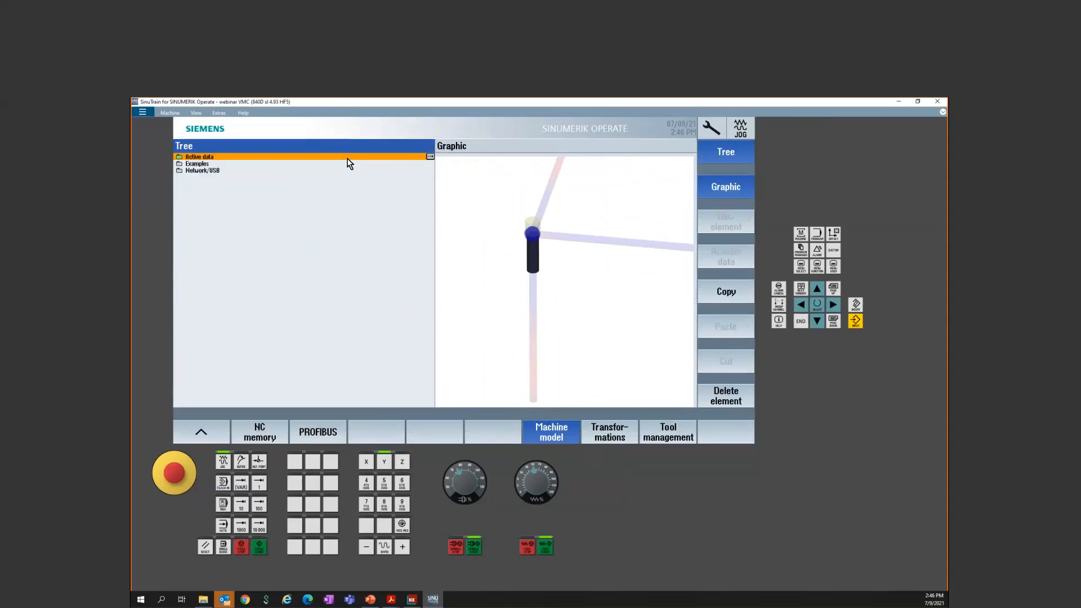
{"action": "left_click", "coordinate": [348, 162]}
{"action": "double_click", "coordinate": [234, 190]}
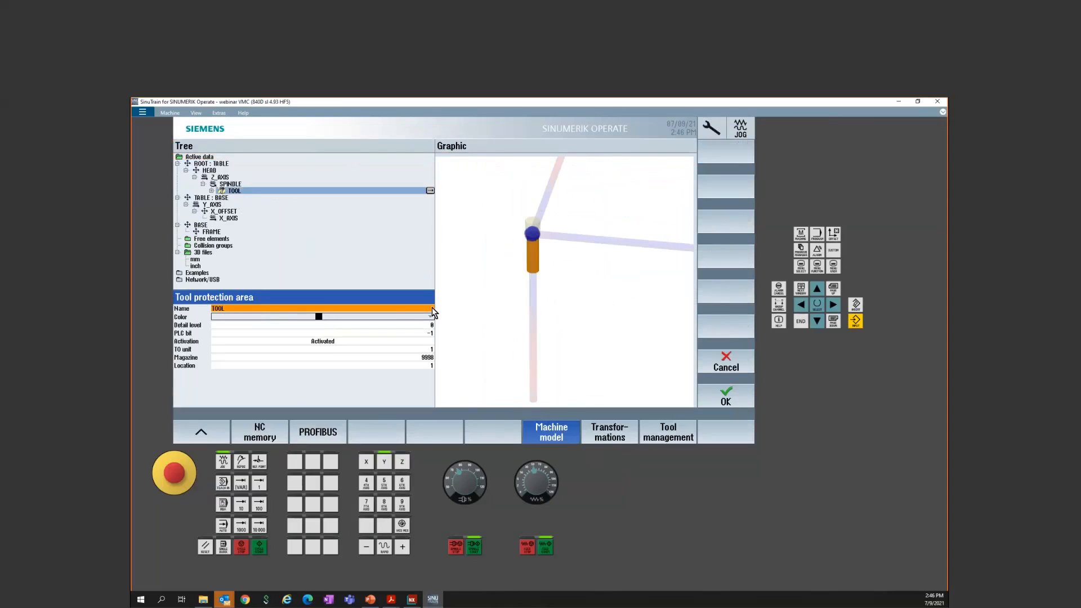
{"action": "left_click", "coordinate": [410, 320]}
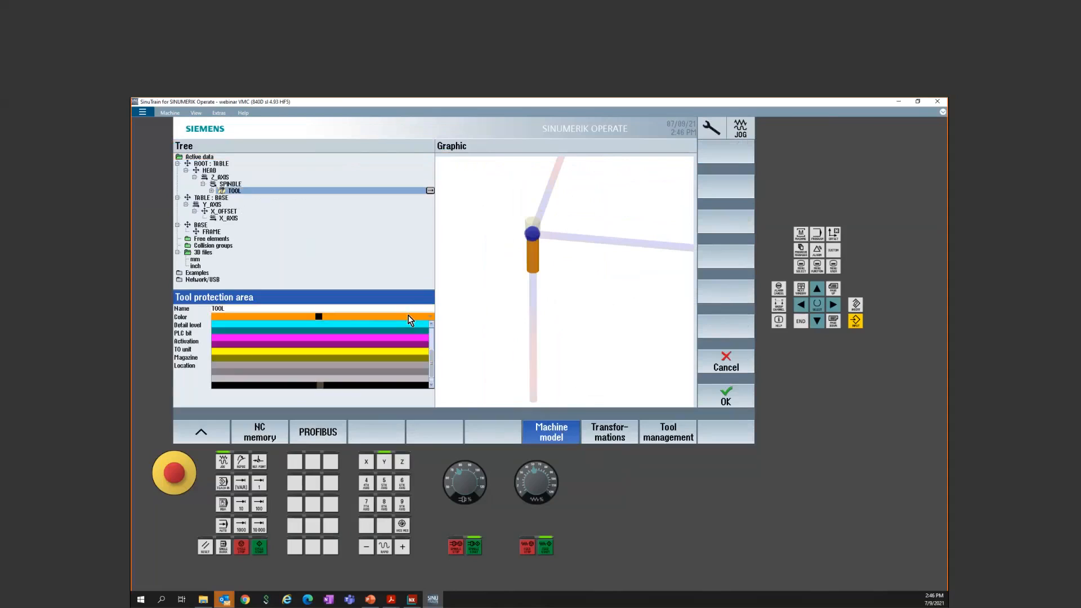
{"action": "left_click", "coordinate": [409, 319]}
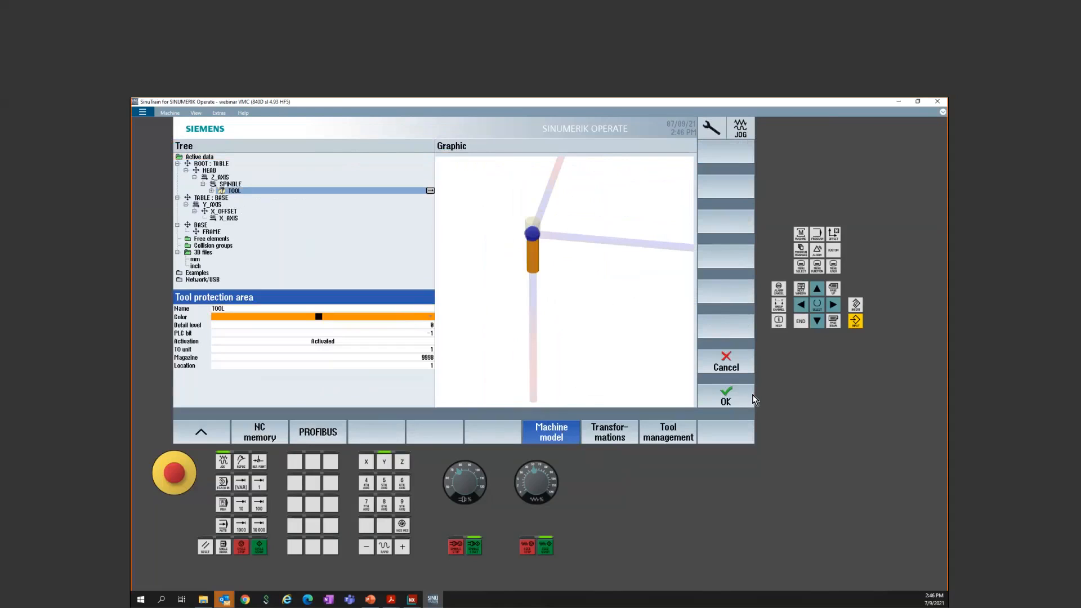
{"action": "left_click", "coordinate": [727, 396]}
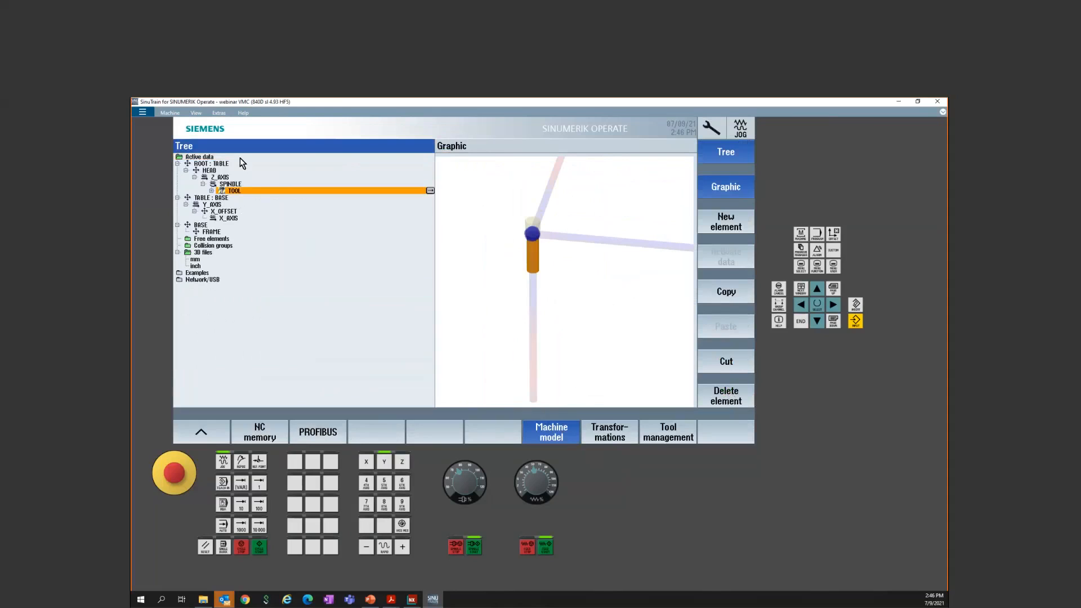
Step: Jog the machine axes, including Y and X in both directions, to test the kinematic chain with the cutter loaded
{"action": "left_click", "coordinate": [213, 158]}
{"action": "scroll", "coordinate": [532, 270], "scroll_direction": "down", "scroll_amount": 4}
{"action": "left_click_drag", "start_coordinate": [536, 275], "coordinate": [493, 254]}
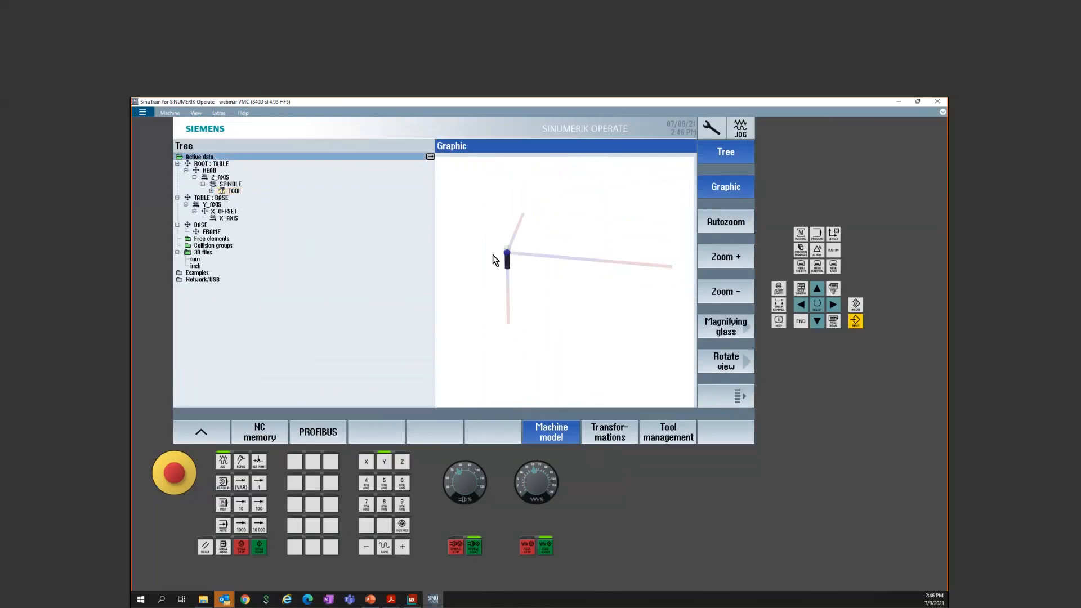
{"action": "left_click", "coordinate": [403, 549]}
{"action": "left_click", "coordinate": [384, 462]}
{"action": "left_click", "coordinate": [367, 547]}
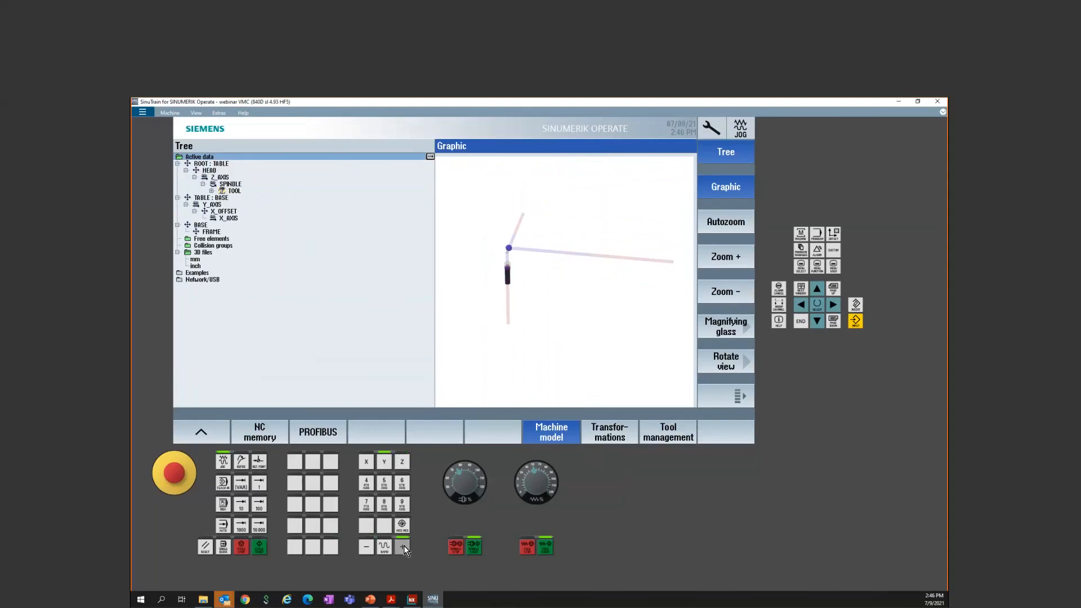
{"action": "left_click", "coordinate": [366, 462]}
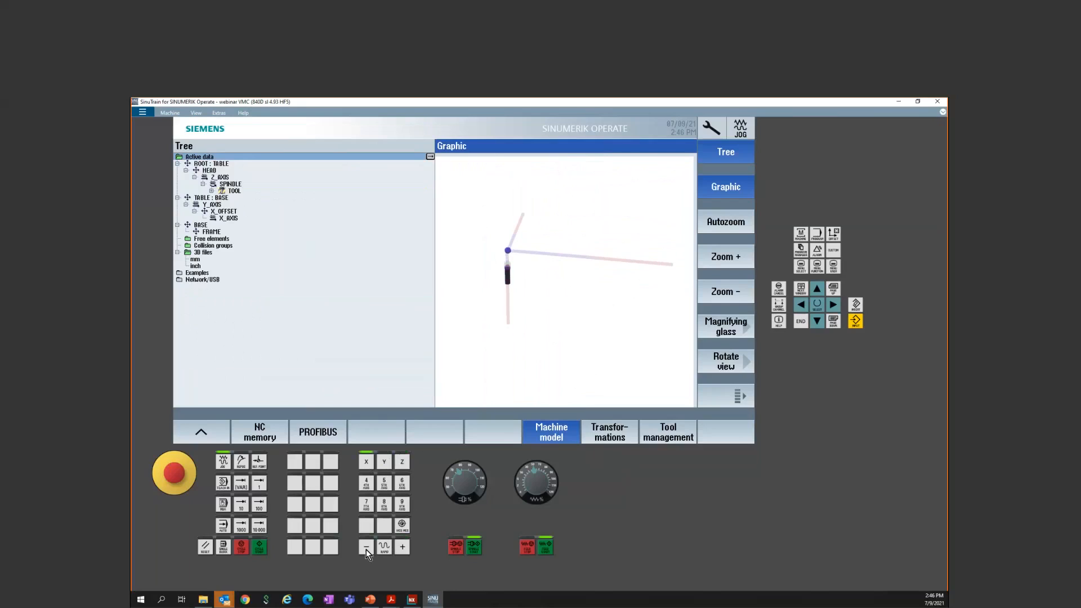
{"action": "left_click", "coordinate": [403, 548]}
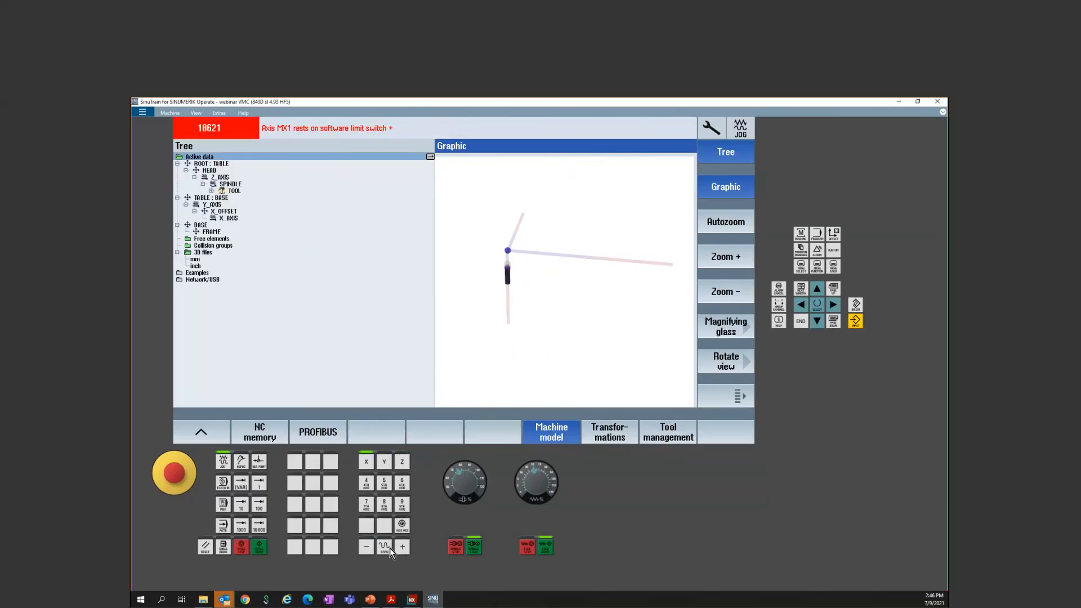
{"action": "left_click", "coordinate": [366, 547]}
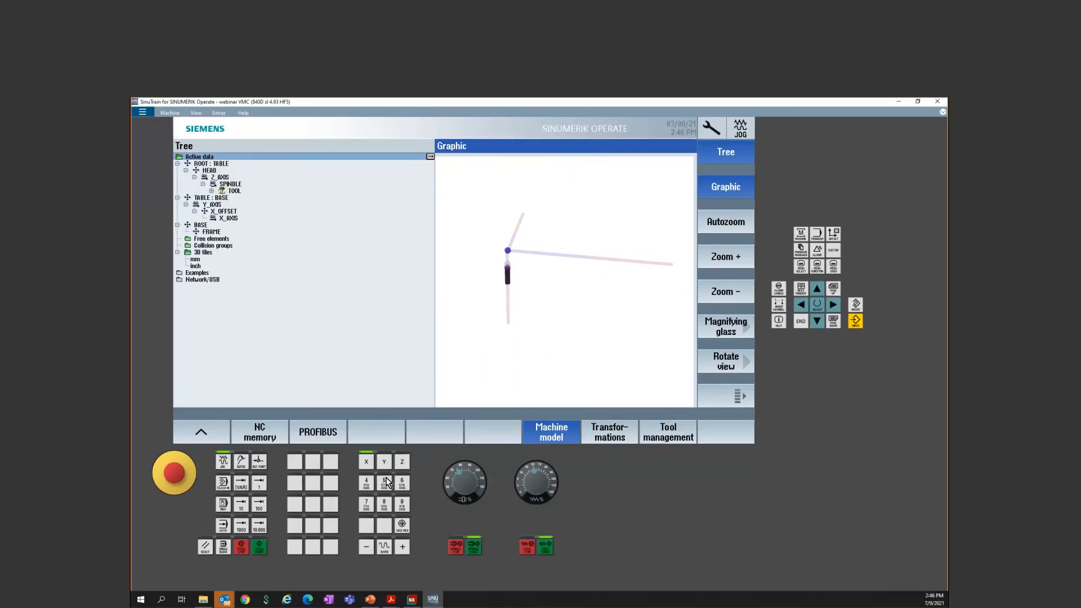
{"action": "left_click", "coordinate": [407, 549]}
Step: Switch to the PowerPoint slides and show the page on adding elements to the head
{"action": "left_click", "coordinate": [372, 600]}
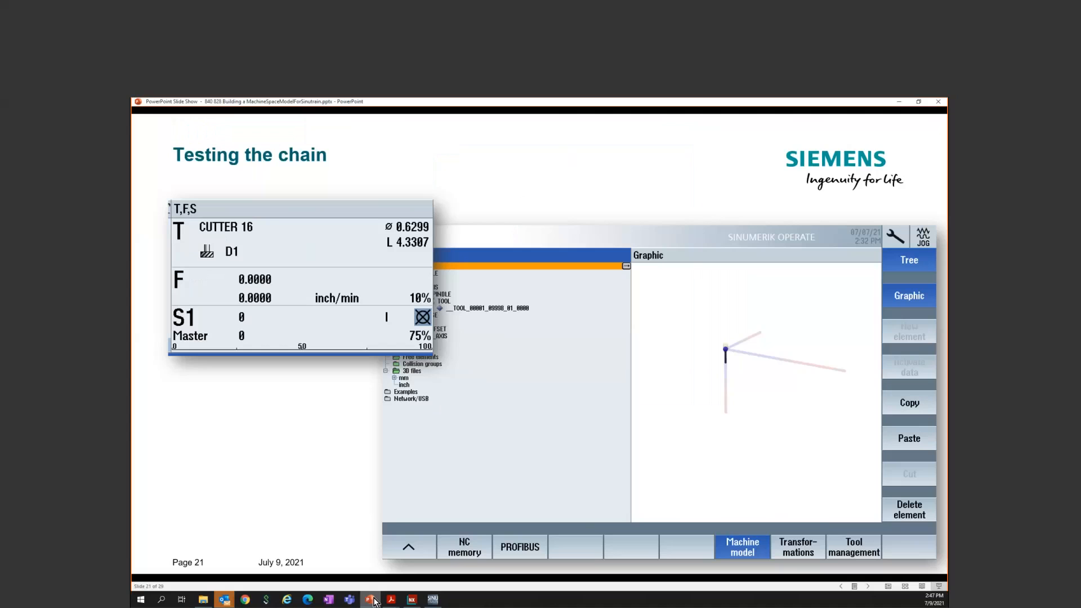
{"action": "left_click", "coordinate": [601, 338]}
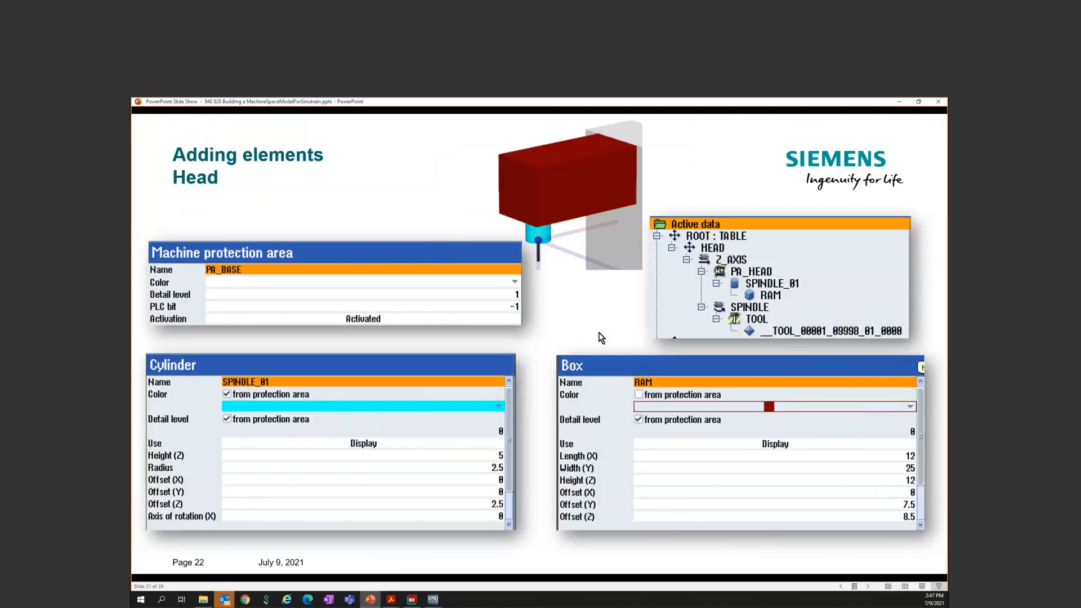
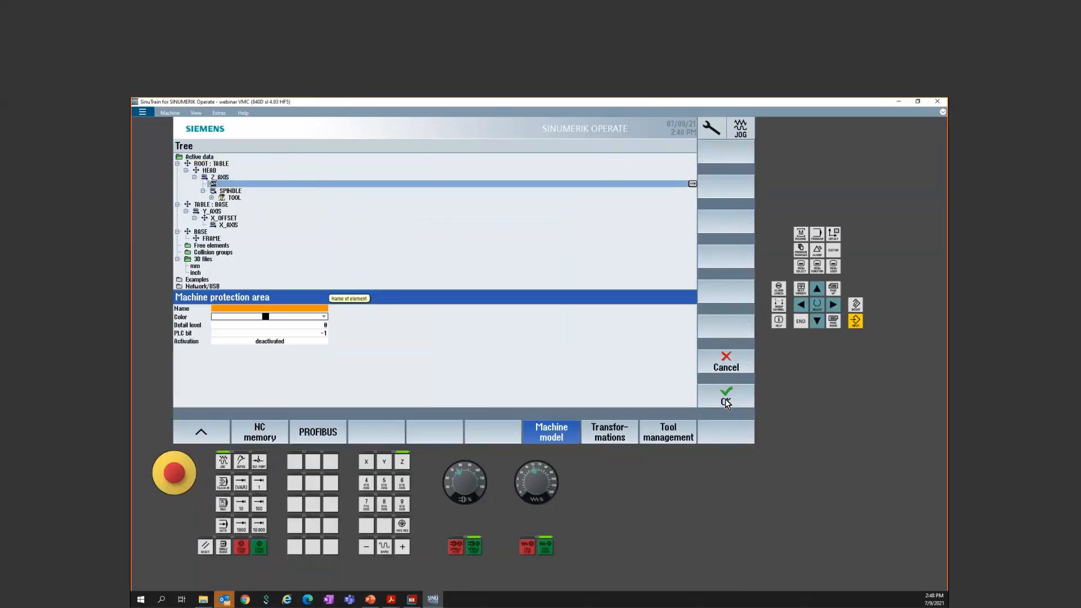
Step: Name the new machine protection area under Z_AXIS PA_HEAD, color it cyan and set its activation to Activated
{"action": "left_click", "coordinate": [228, 310]}
{"action": "type", "text": "PA"}
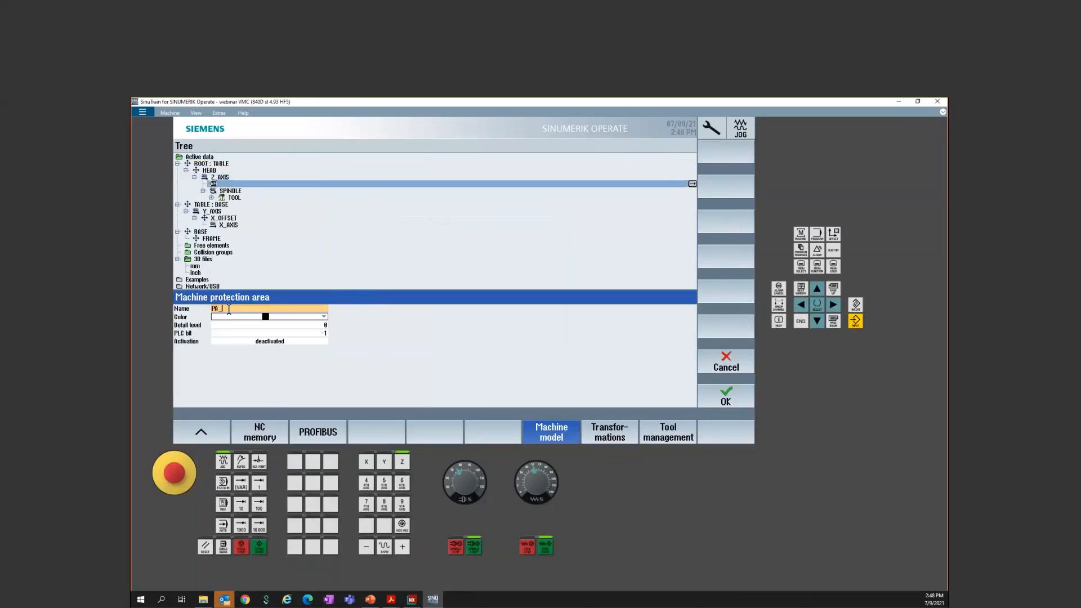
{"action": "type", "text": "_HEAD"}
{"action": "key", "text": "Return"}
{"action": "left_click", "coordinate": [299, 315]}
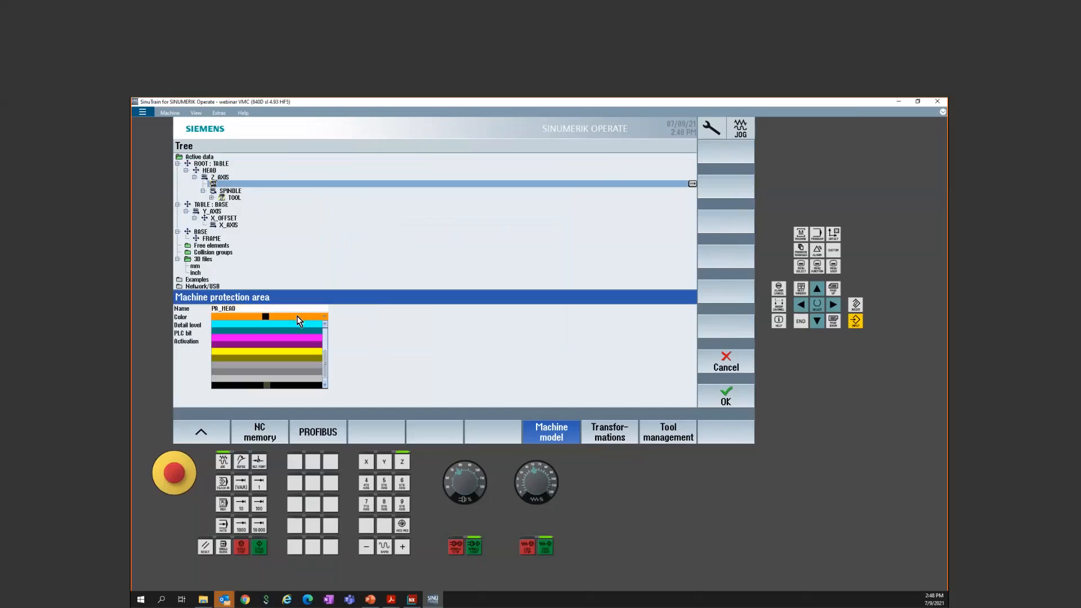
{"action": "left_click", "coordinate": [268, 323]}
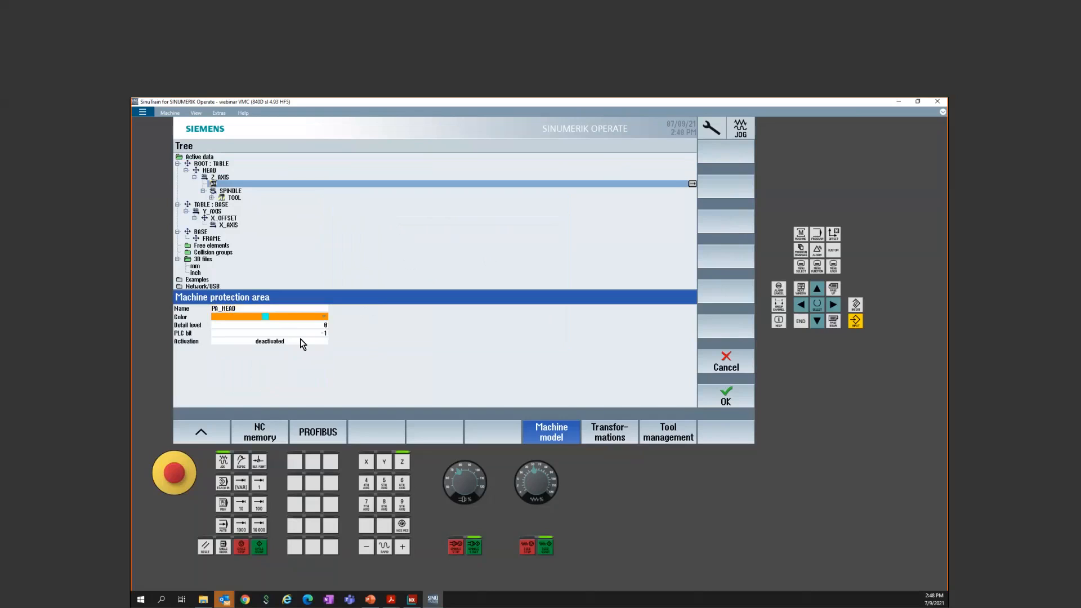
{"action": "left_click", "coordinate": [299, 342]}
{"action": "left_click", "coordinate": [299, 342]}
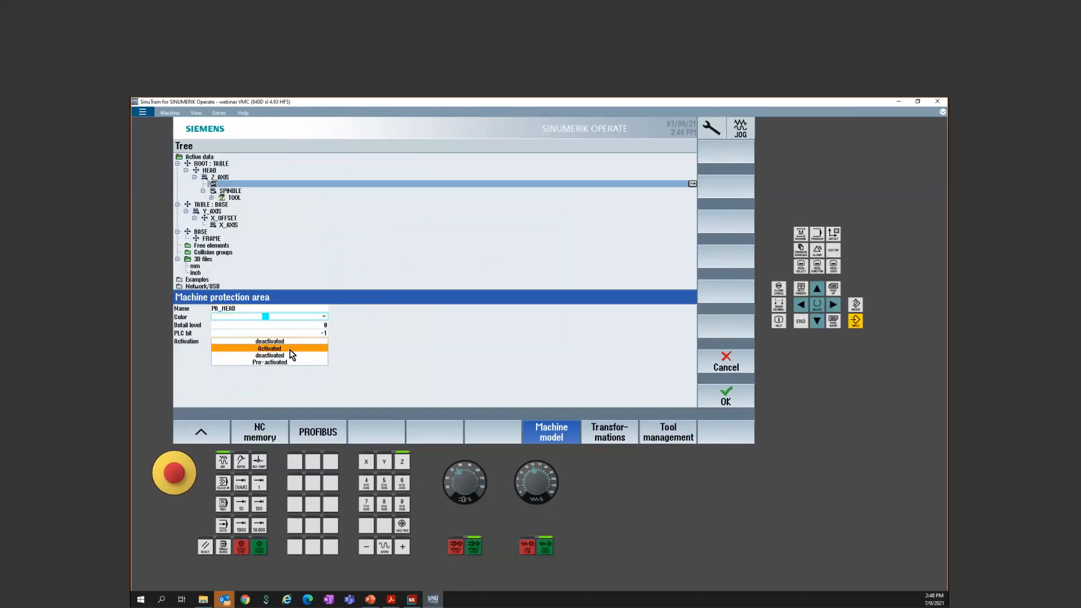
{"action": "left_click", "coordinate": [288, 349]}
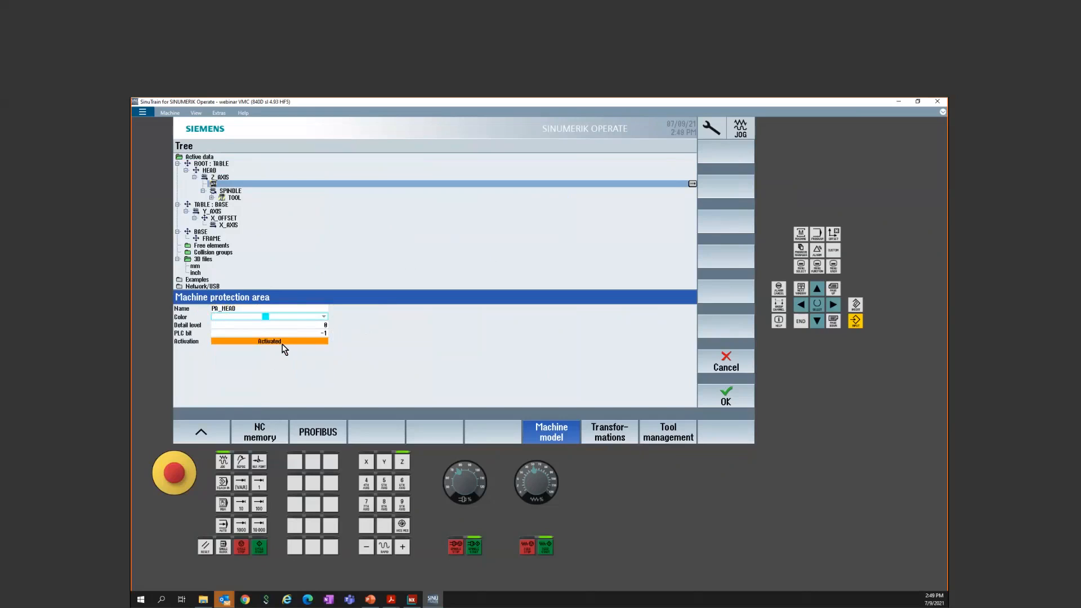
{"action": "left_click", "coordinate": [739, 400]}
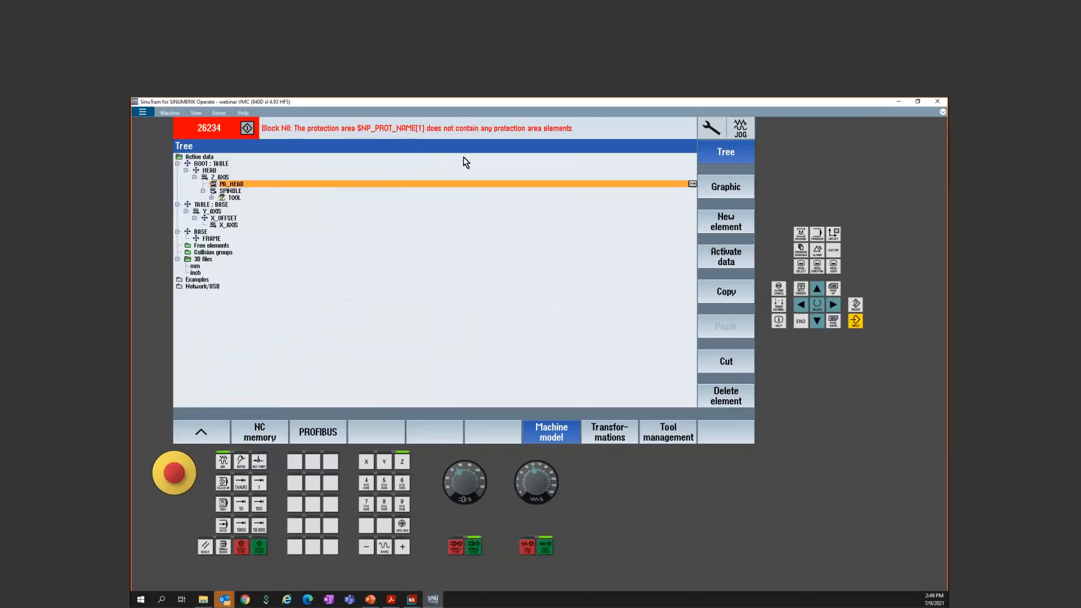
Step: Review the available collision element types and add a new Cylinder element under PA_HEAD
{"action": "left_click", "coordinate": [725, 223]}
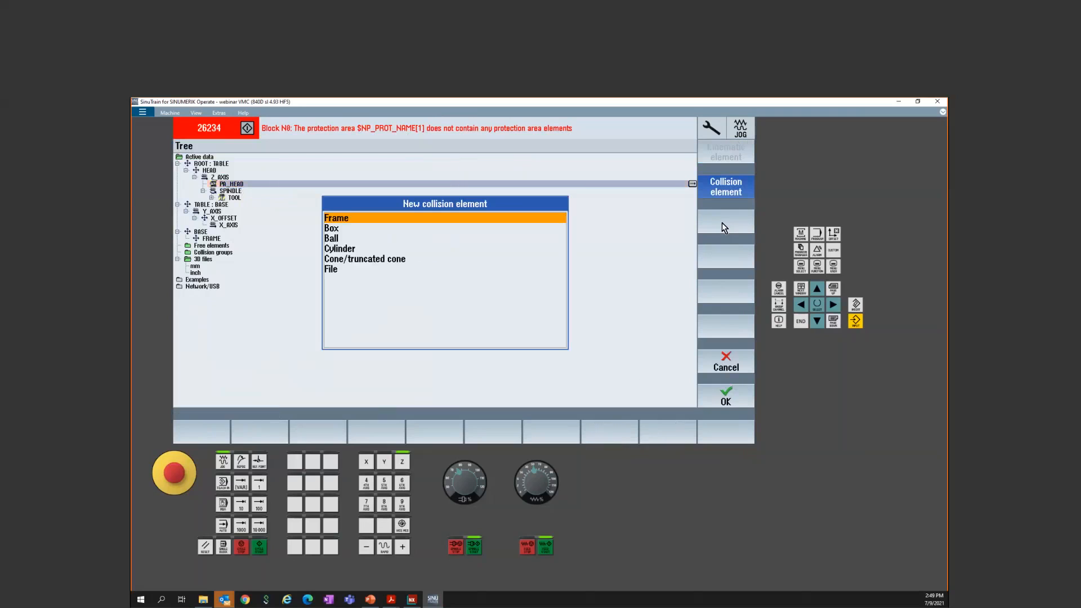
{"action": "left_click", "coordinate": [338, 230]}
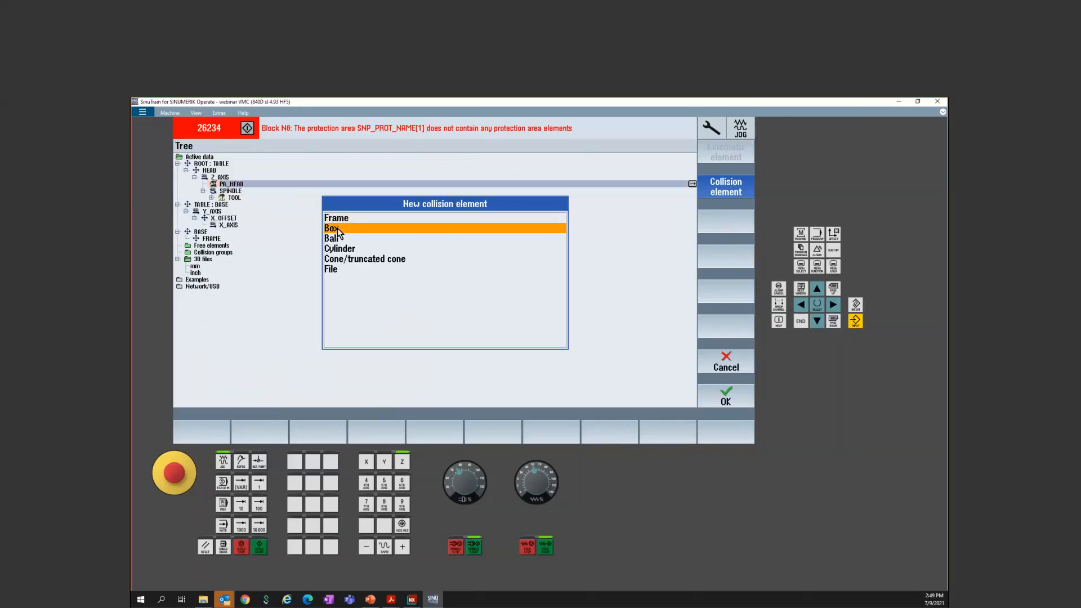
{"action": "left_click", "coordinate": [344, 242]}
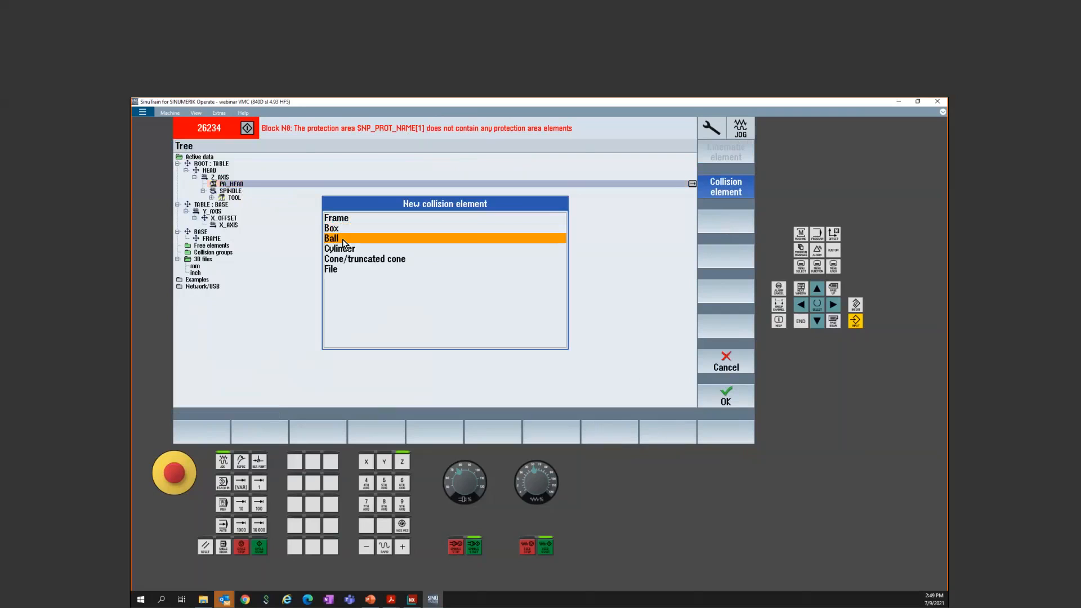
{"action": "left_click", "coordinate": [349, 250]}
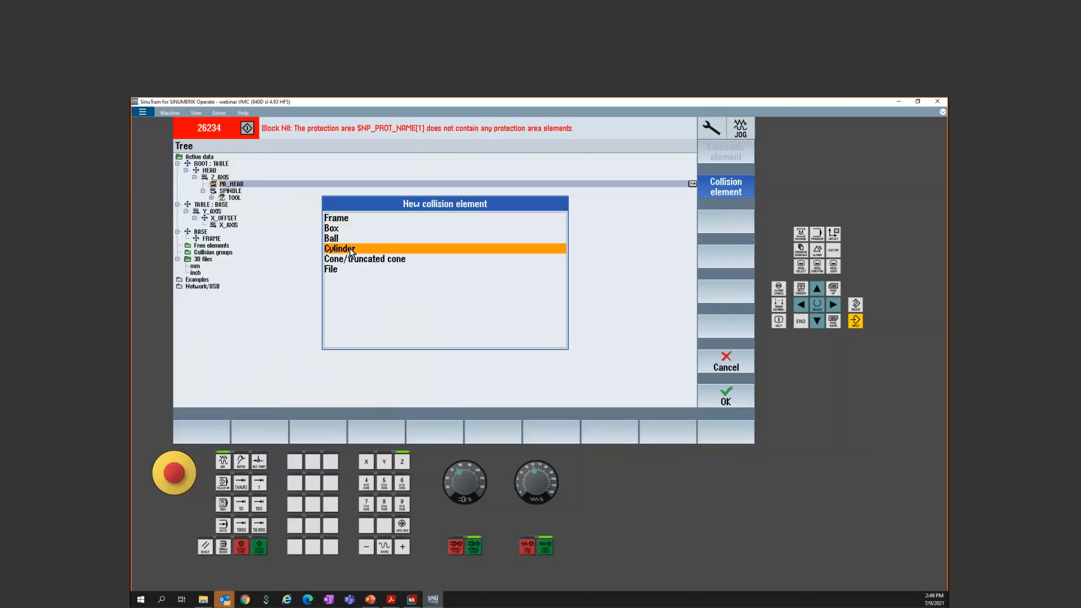
{"action": "left_click", "coordinate": [364, 260]}
{"action": "left_click", "coordinate": [339, 268]}
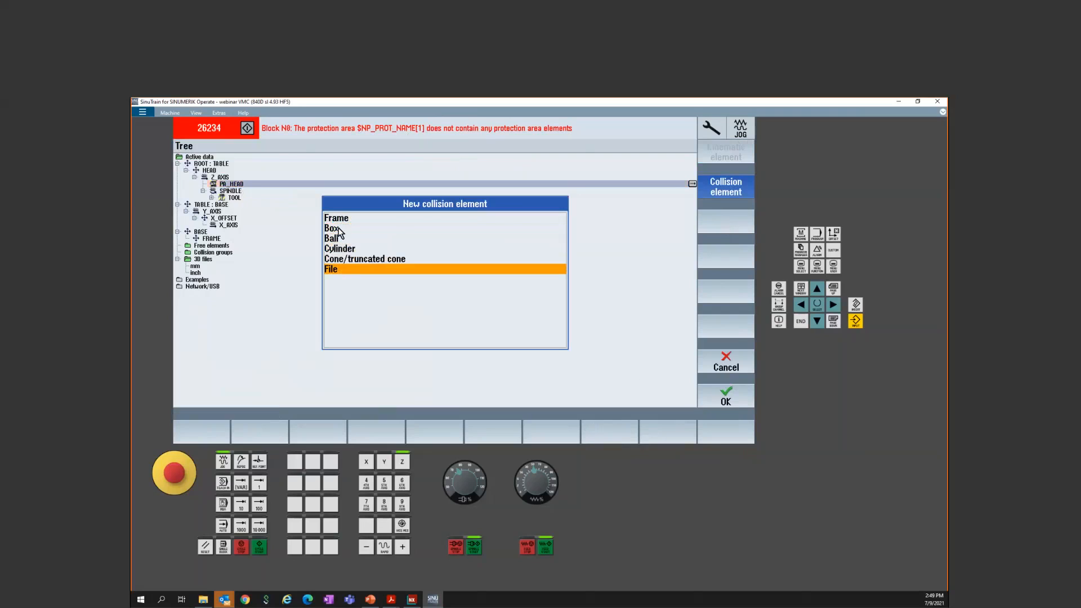
{"action": "left_click", "coordinate": [344, 249]}
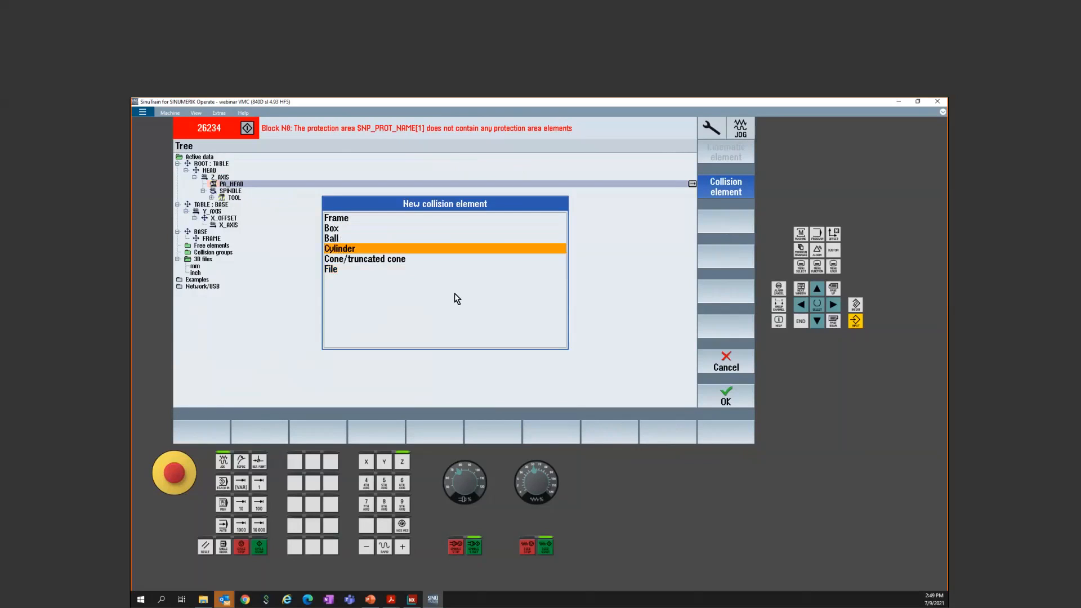
{"action": "left_click", "coordinate": [745, 396]}
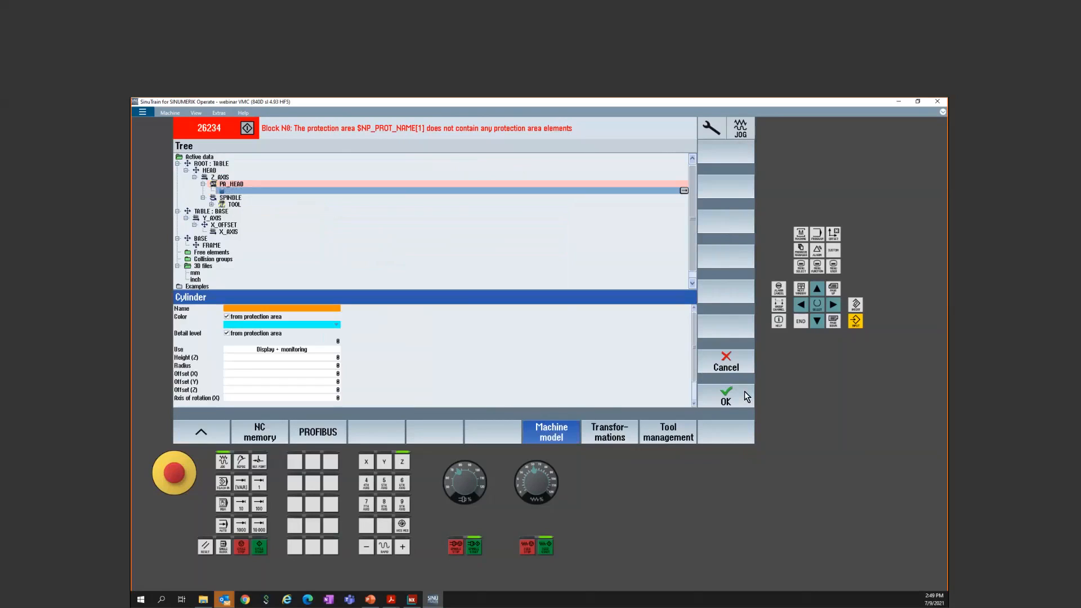
Step: Name the cylinder SPINDLE_01 and set its use to Display
{"action": "left_click", "coordinate": [237, 308]}
{"action": "type", "text": "SPINDLE"}
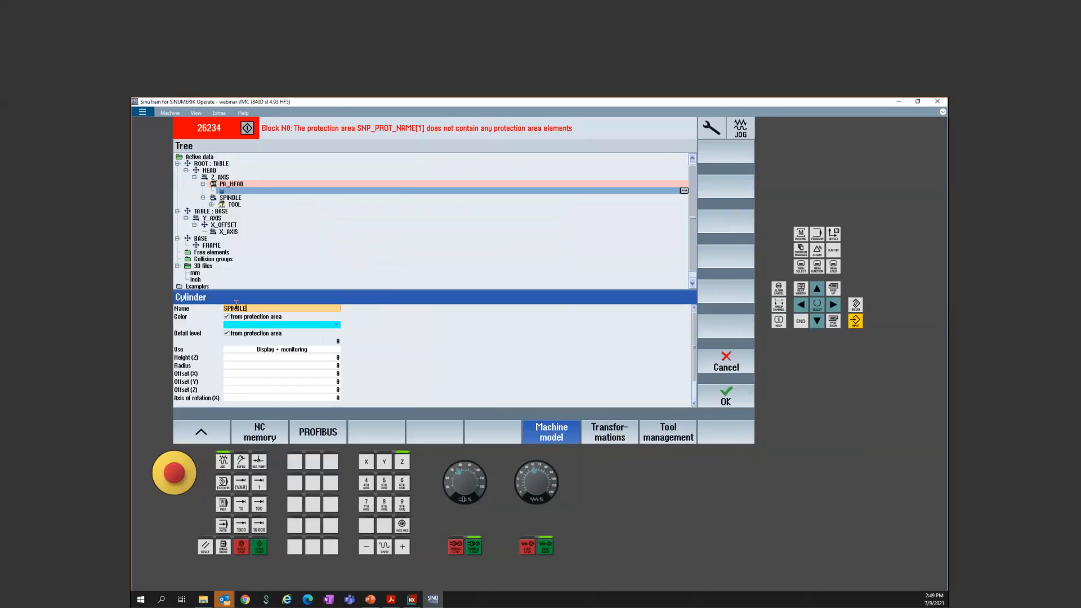
{"action": "type", "text": "_01"}
{"action": "left_click", "coordinate": [295, 349]}
{"action": "left_click", "coordinate": [295, 349]}
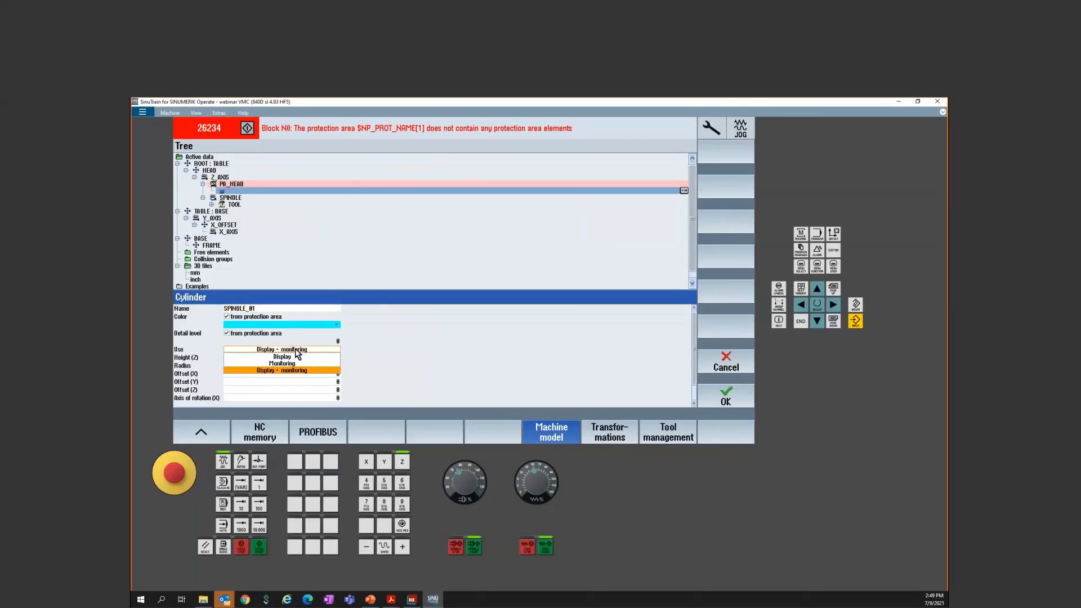
{"action": "left_click", "coordinate": [291, 357]}
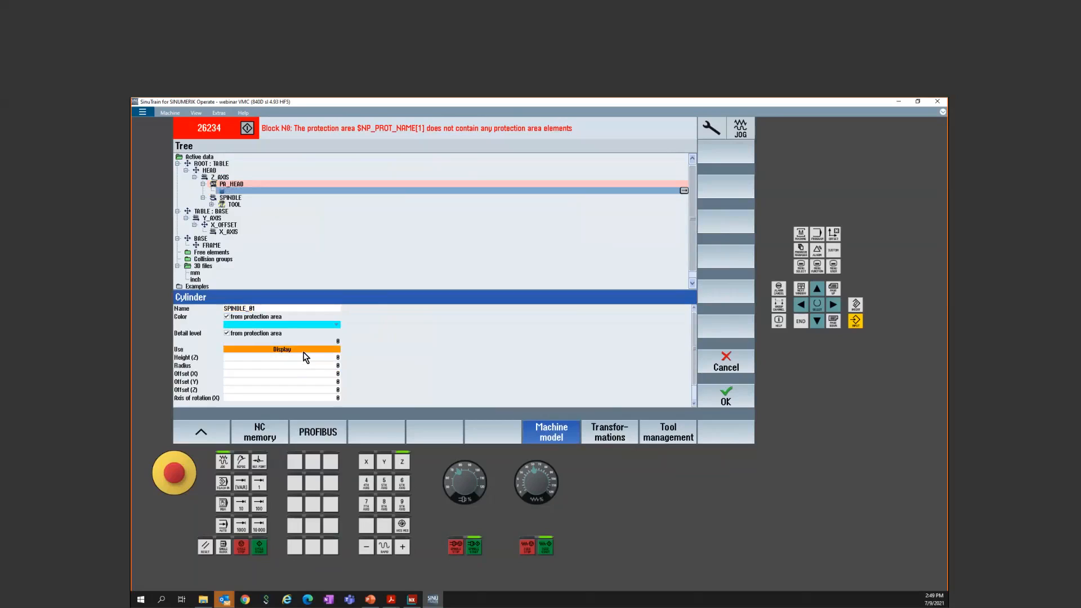
{"action": "left_click", "coordinate": [307, 349]}
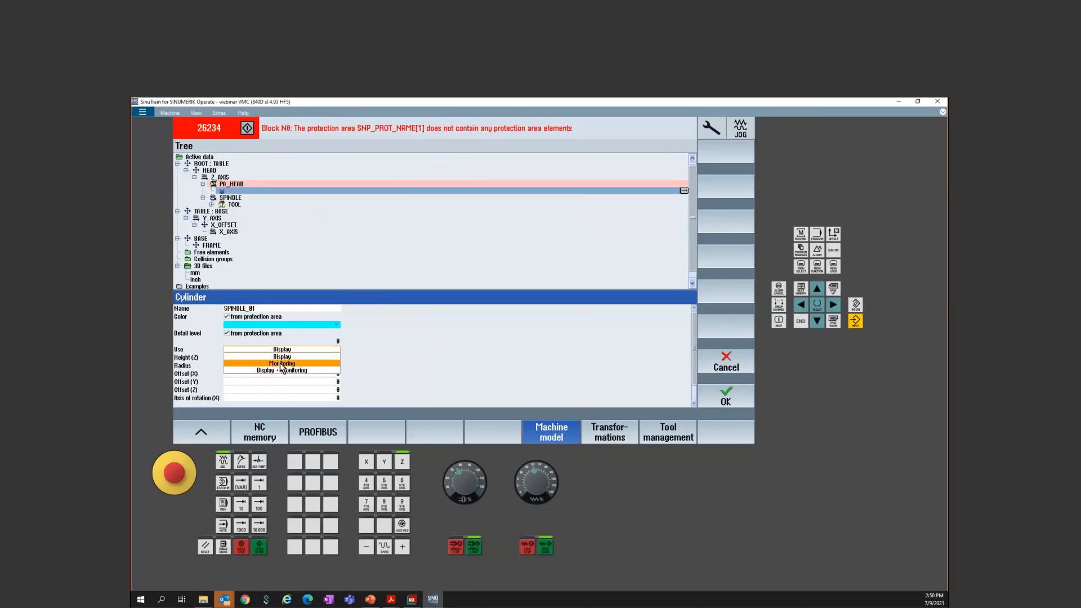
{"action": "left_click", "coordinate": [289, 357]}
Step: Switch to MachineAssembly.pdf in Acrobat Reader to look up the spindle's height and diameter, and return to SinuTrain
{"action": "left_click", "coordinate": [329, 356]}
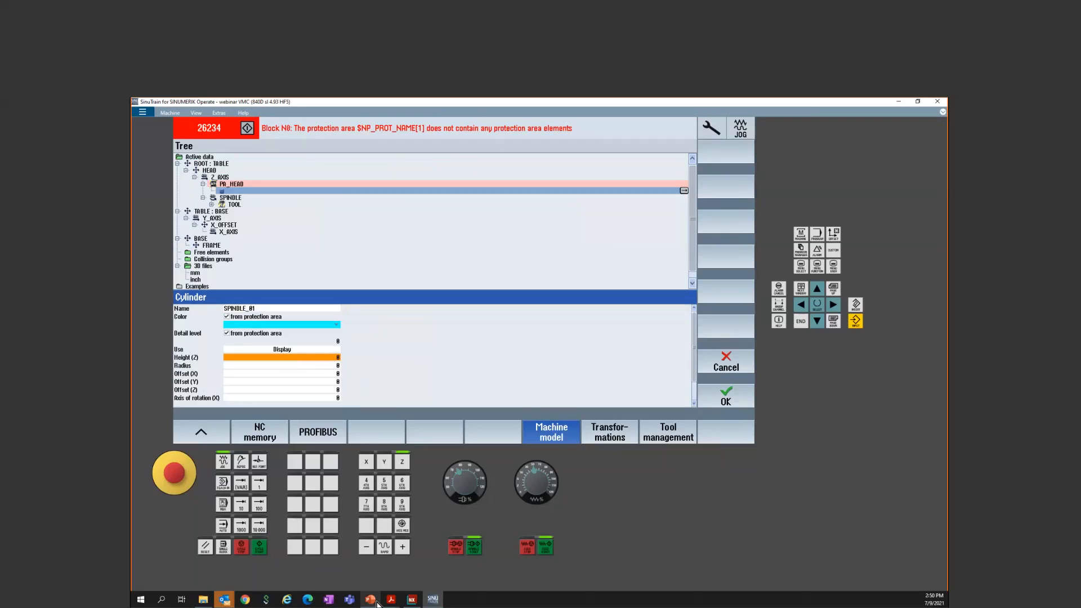
{"action": "mouse_move", "coordinate": [372, 603]}
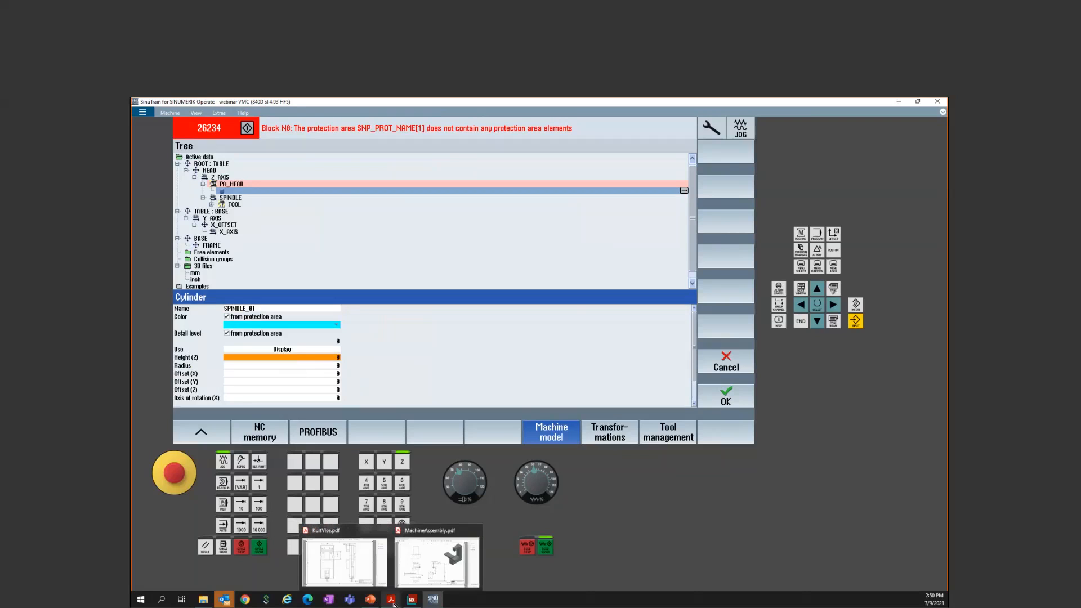
{"action": "left_click", "coordinate": [421, 579]}
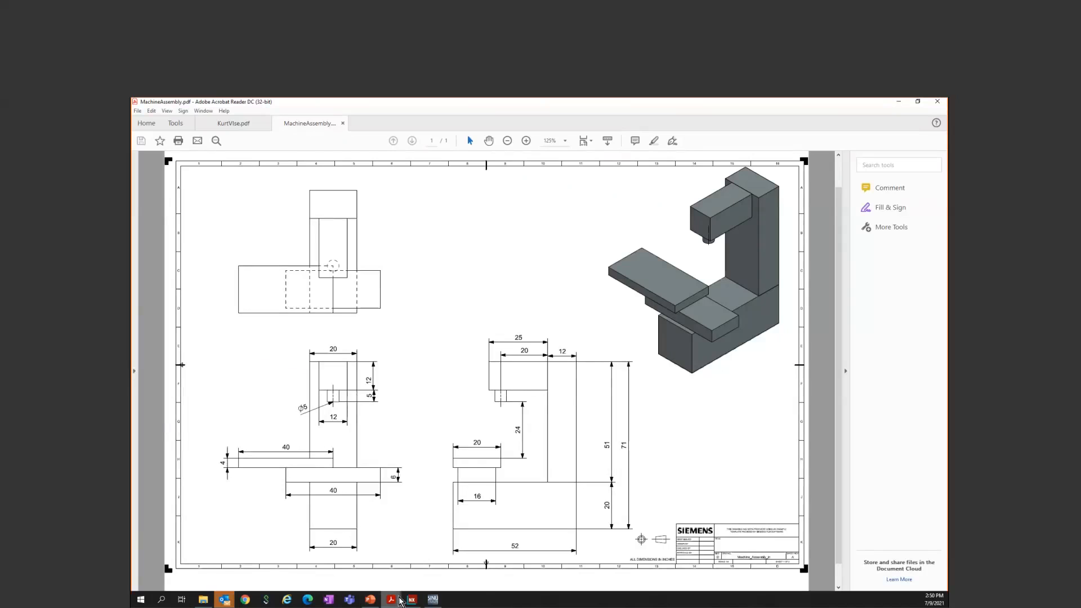
{"action": "mouse_move", "coordinate": [418, 606]}
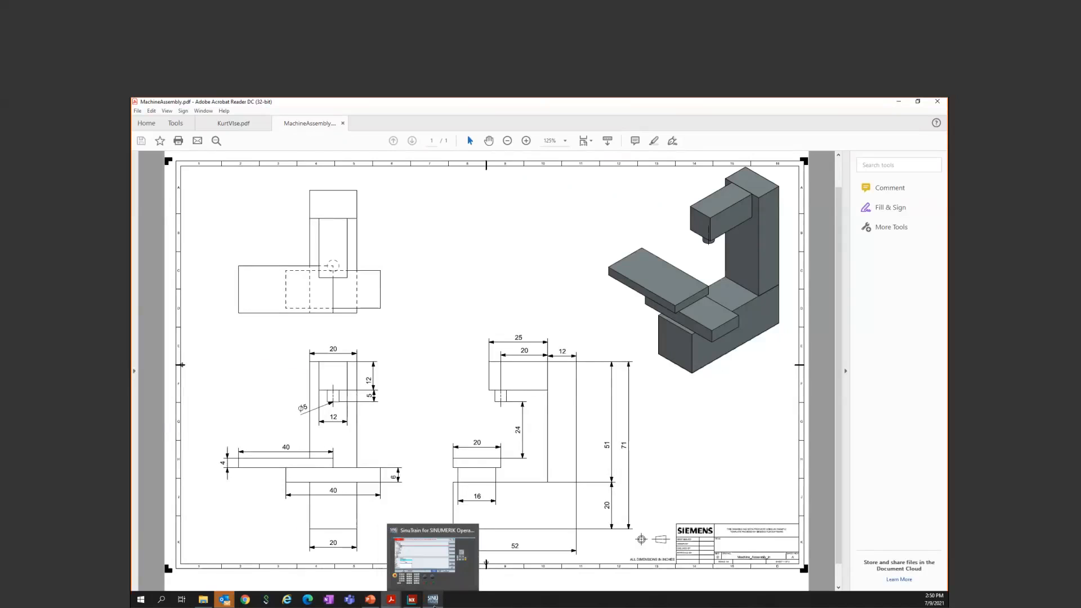
{"action": "left_click", "coordinate": [433, 602]}
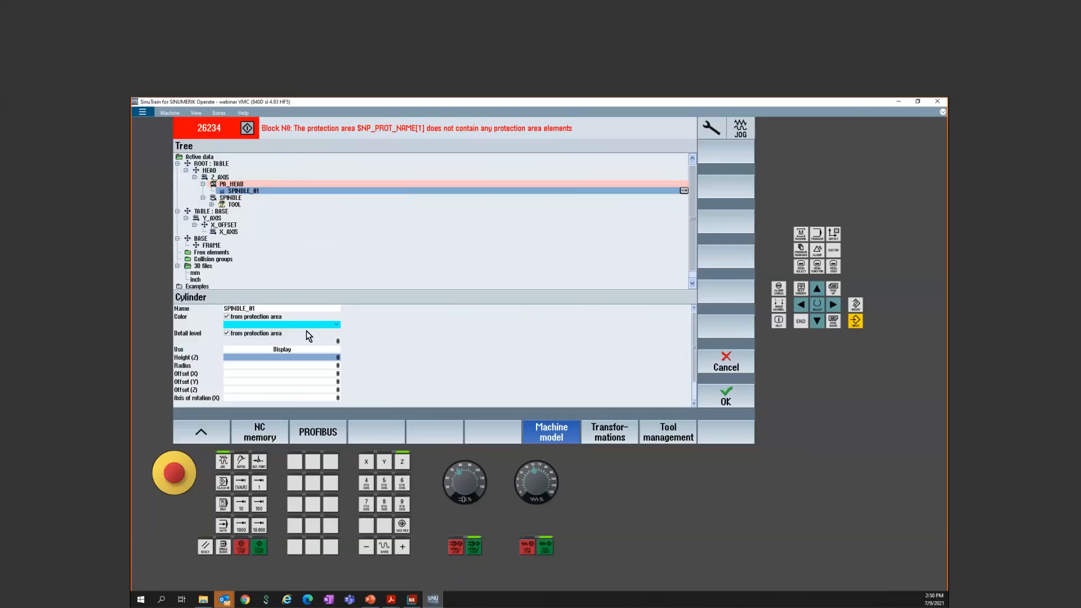
Step: Set the SPINDLE_01 cylinder's height to 5 and its radius to 2.5, and accept the element
{"action": "left_click", "coordinate": [326, 358]}
{"action": "key", "text": "BackSpace"}
{"action": "type", "text": "5"}
{"action": "key", "text": "Return"}
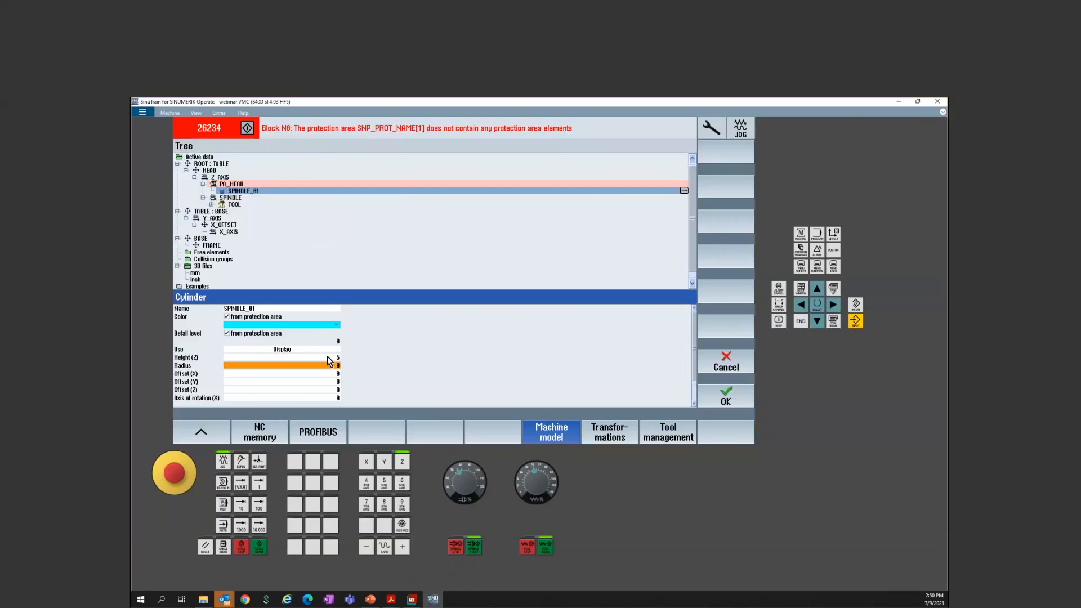
{"action": "type", "text": "2.5"}
{"action": "key", "text": "Return"}
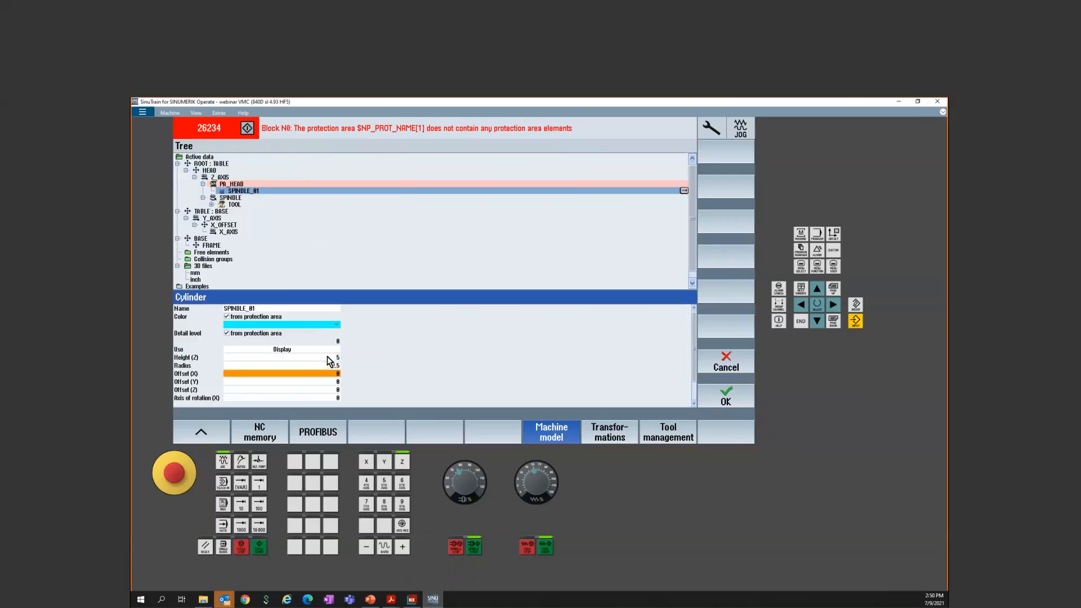
{"action": "left_click", "coordinate": [327, 390]}
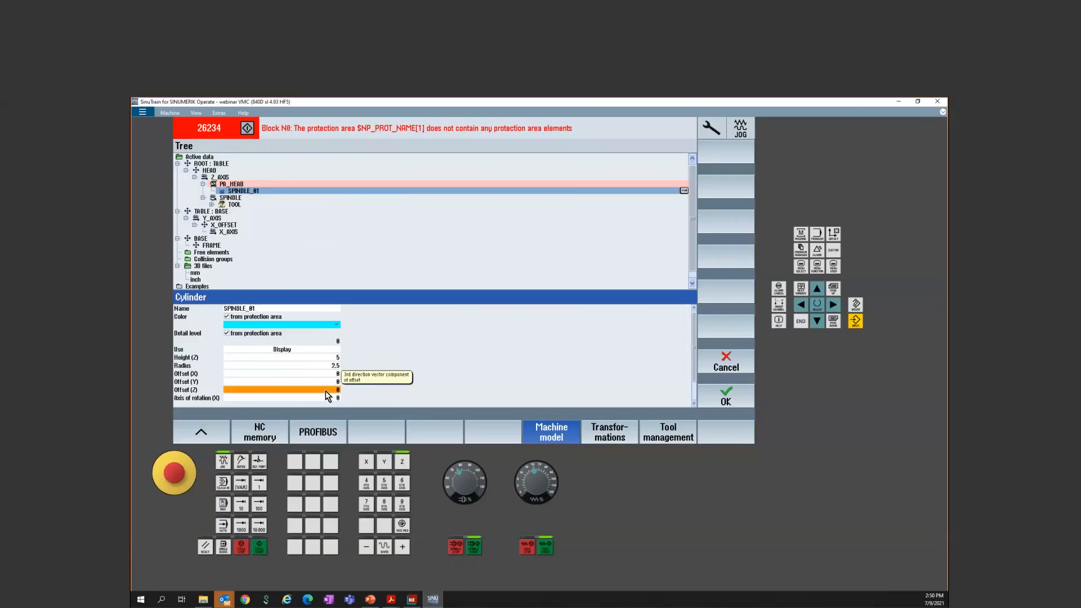
{"action": "left_click", "coordinate": [727, 397]}
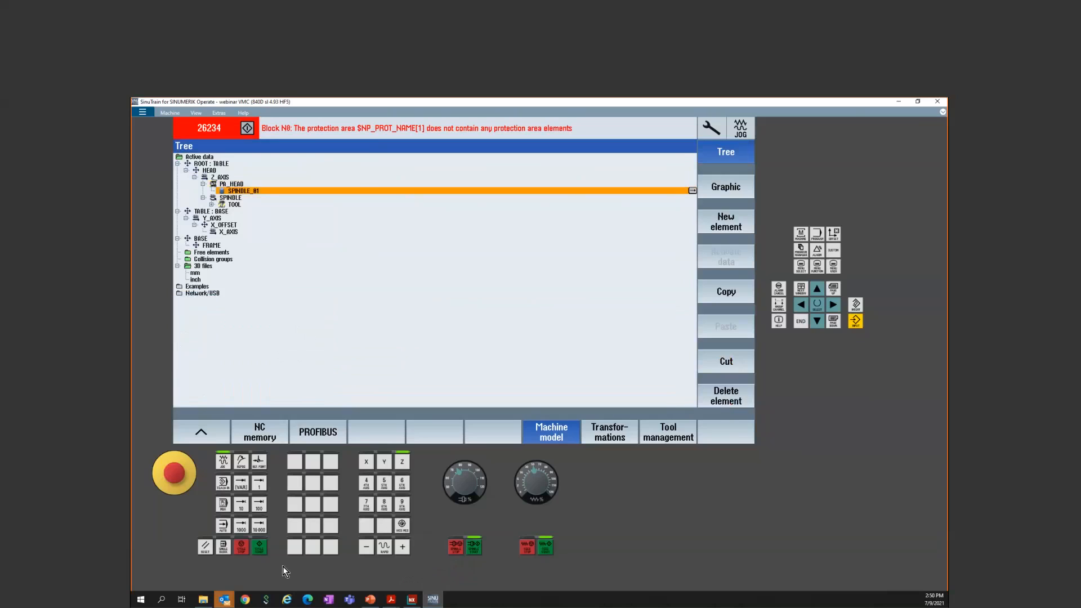
Step: Reset the active alarm and display the machine model graphic to inspect the spindle cylinder from several angles
{"action": "left_click", "coordinate": [207, 549]}
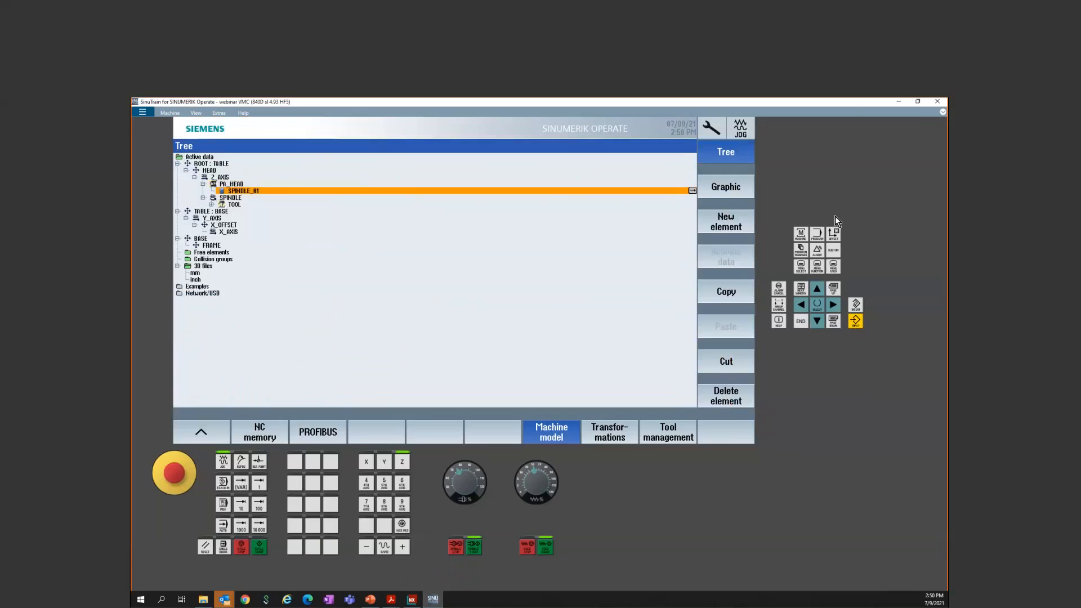
{"action": "left_click", "coordinate": [738, 189]}
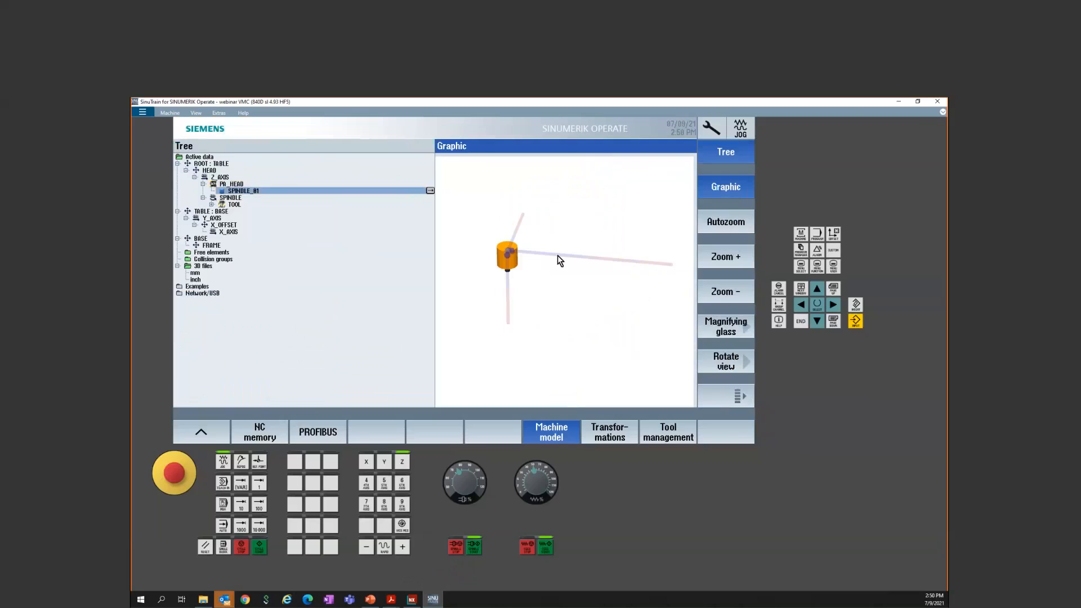
{"action": "left_click", "coordinate": [215, 158]}
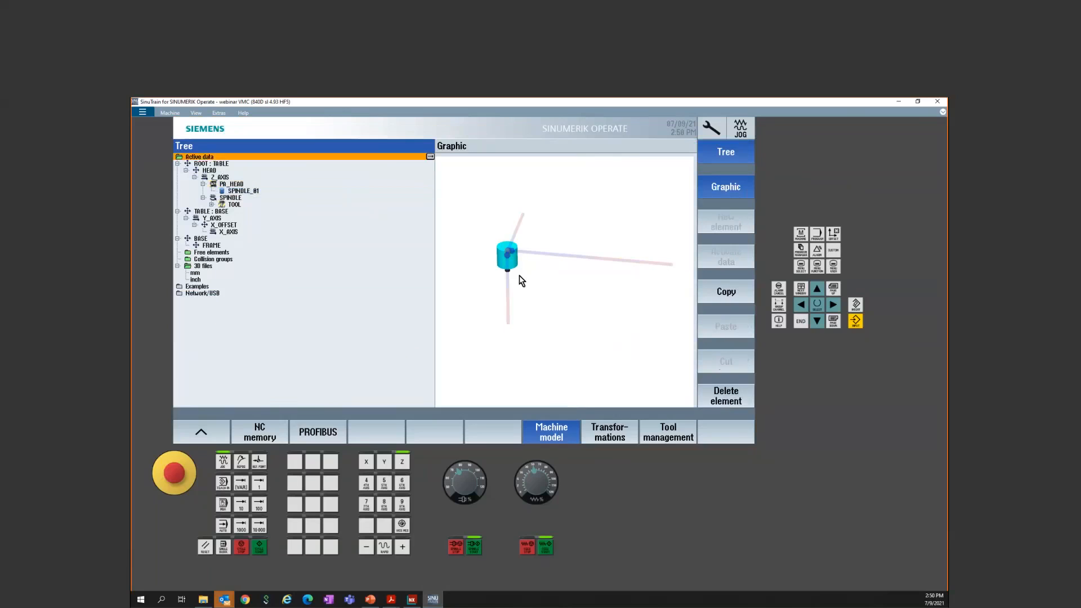
{"action": "left_click", "coordinate": [519, 275]}
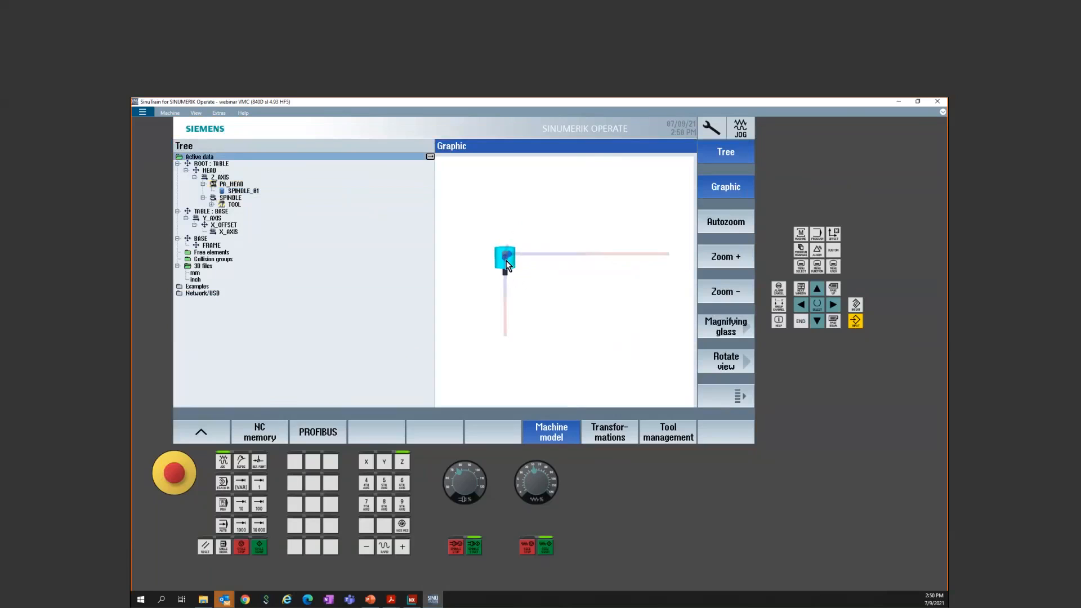
{"action": "left_click_drag", "start_coordinate": [508, 258], "coordinate": [533, 317]}
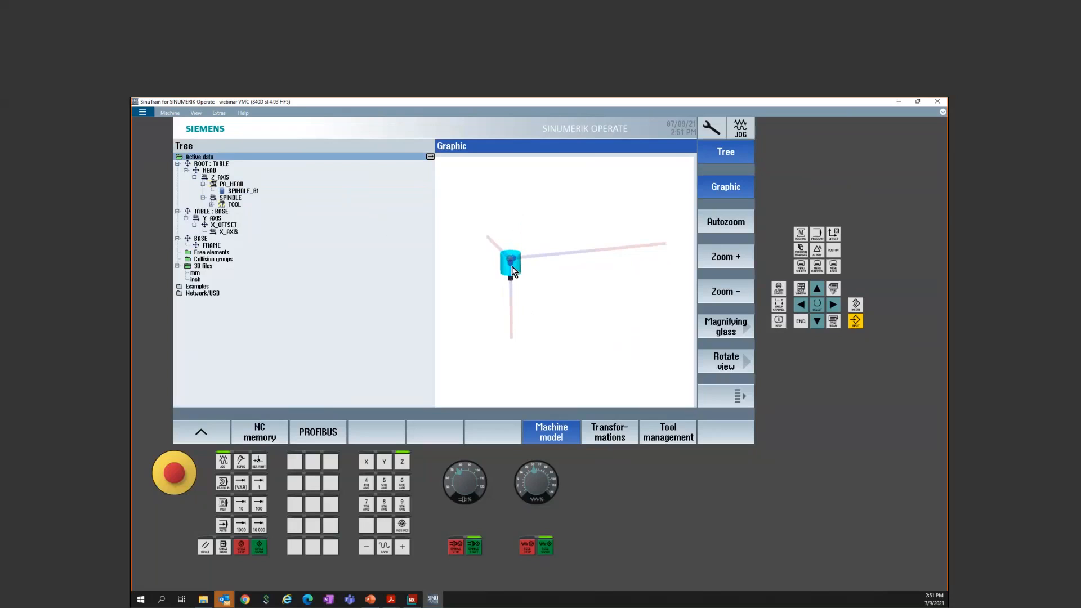
{"action": "left_click_drag", "start_coordinate": [545, 297], "coordinate": [519, 271]}
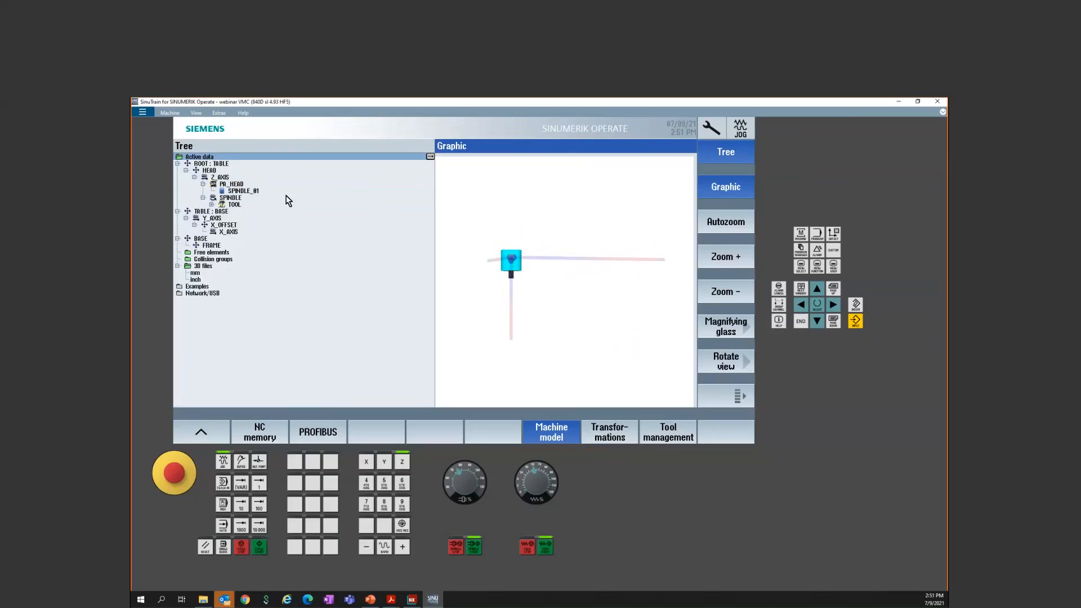
Step: Set the SPINDLE_01 cylinder's Z offset to 2.5 and accept the change
{"action": "left_click", "coordinate": [246, 191]}
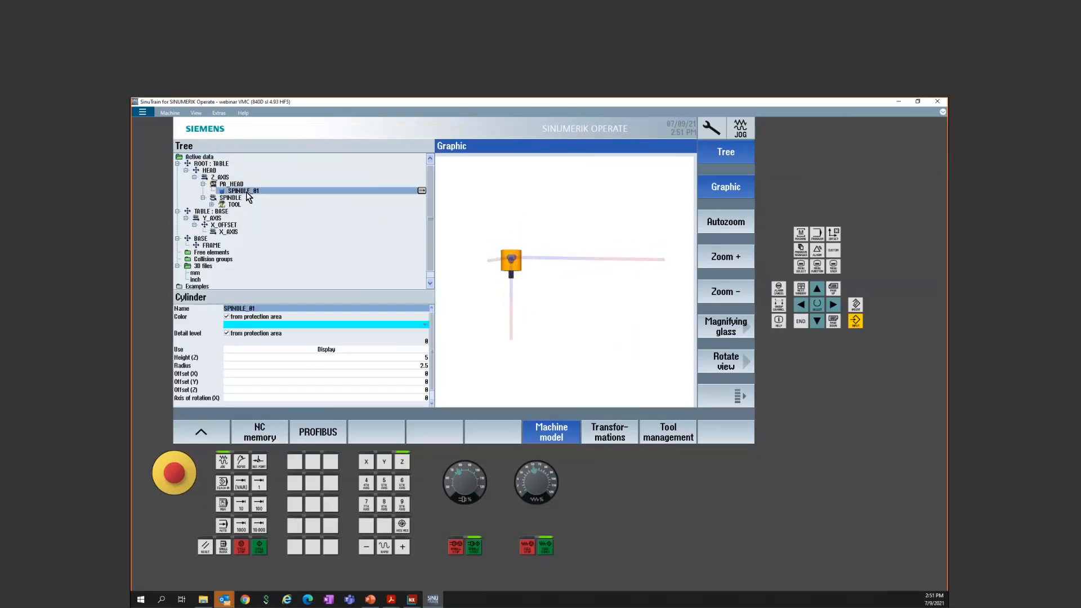
{"action": "left_click", "coordinate": [348, 389]}
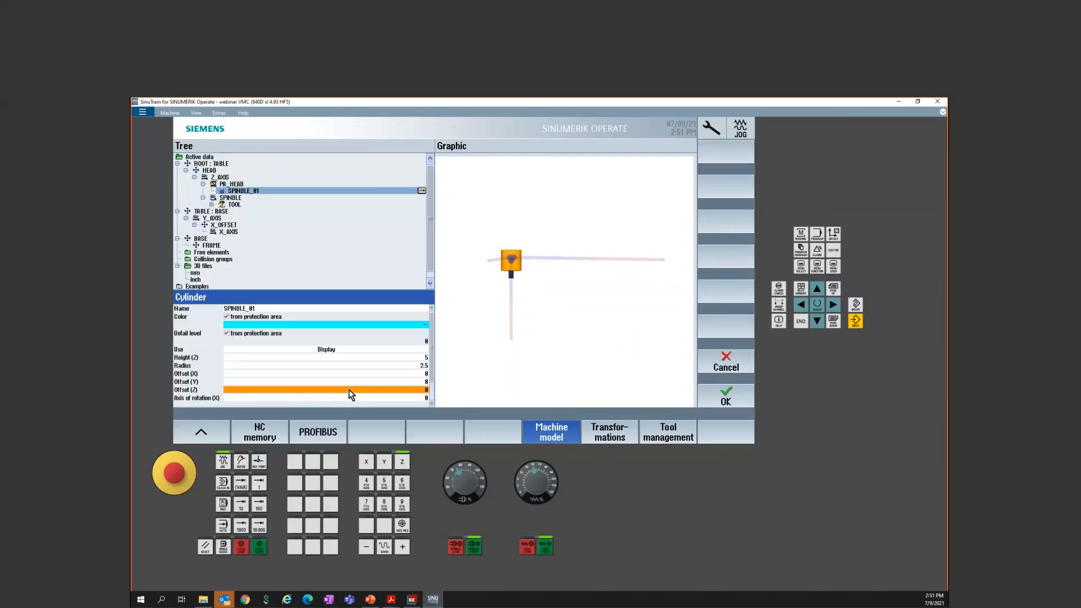
{"action": "type", "text": "2.5"}
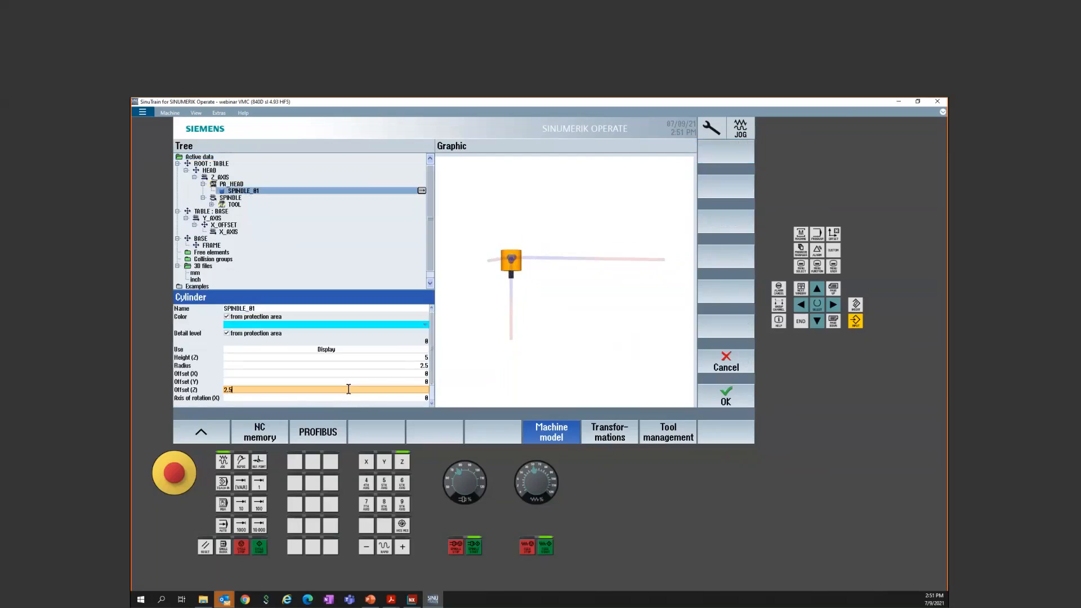
{"action": "key", "text": "Return"}
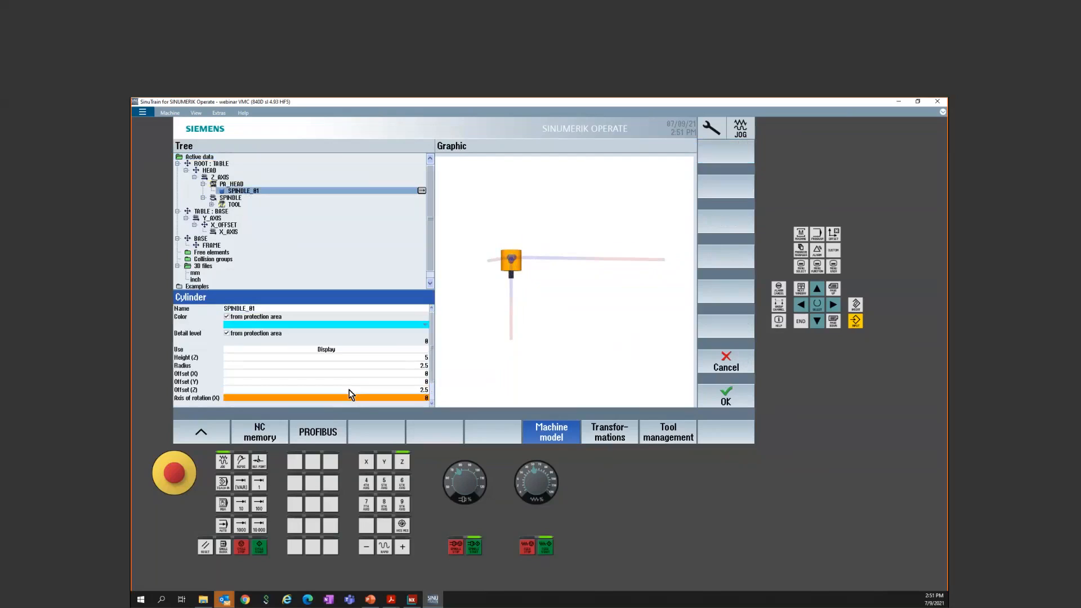
{"action": "left_click", "coordinate": [725, 394]}
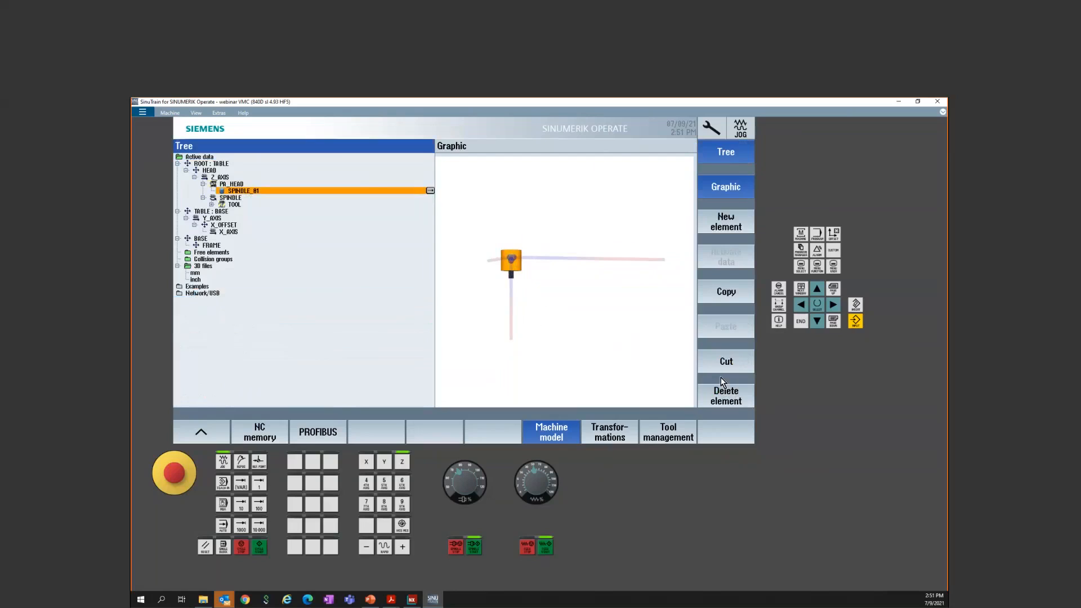
Step: Jog the Z axis in the negative and positive directions to check the cylinder's motion with the tool in the graphic
{"action": "left_click", "coordinate": [522, 266]}
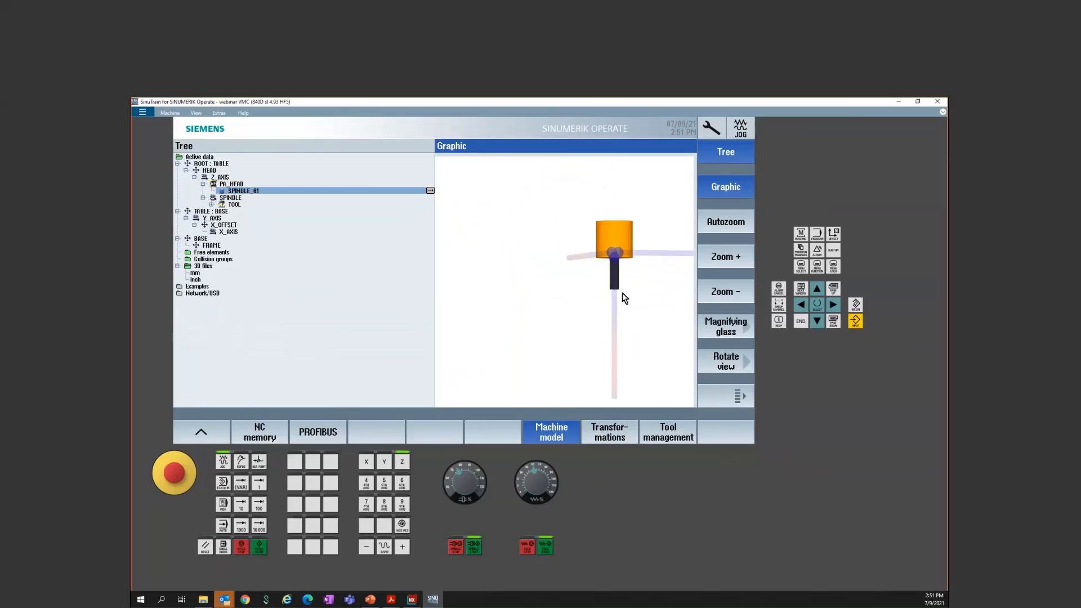
{"action": "left_click", "coordinate": [365, 548]}
{"action": "left_click", "coordinate": [402, 549]}
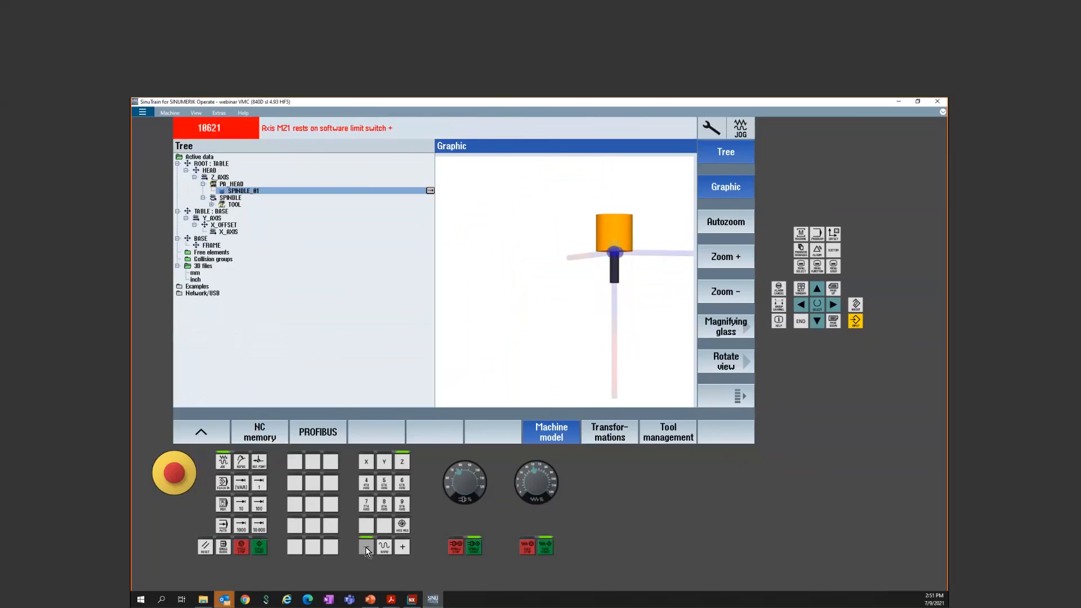
{"action": "left_click", "coordinate": [366, 546]}
{"action": "left_click", "coordinate": [403, 548]}
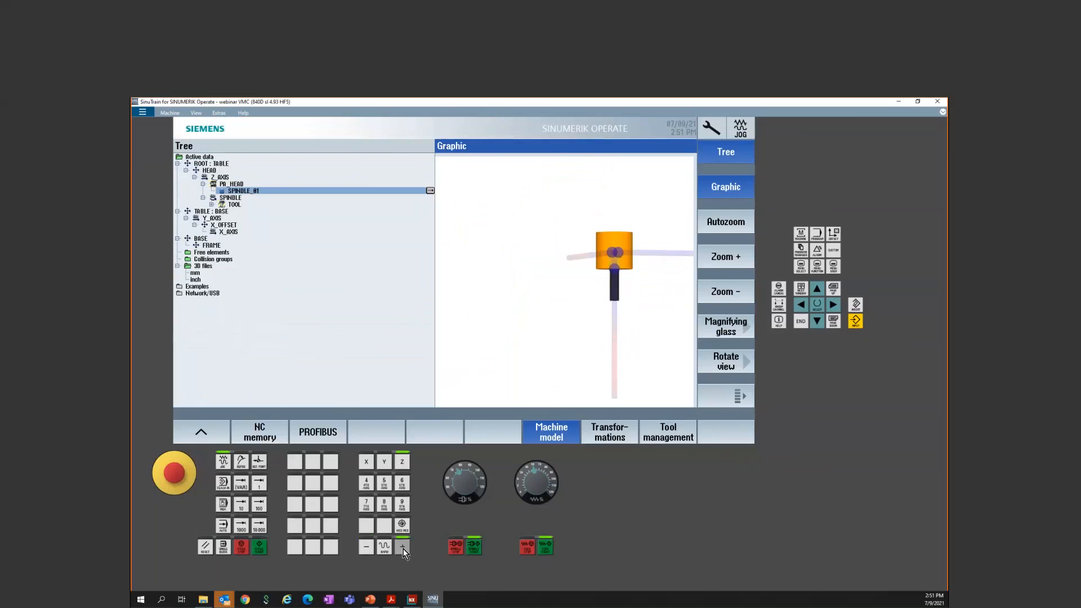
Step: Unload the tool from the spindle by executing a change to tool 0, and return to the machine model
{"action": "left_click", "coordinate": [800, 234]}
{"action": "type", "text": "0"}
{"action": "key", "text": "Return"}
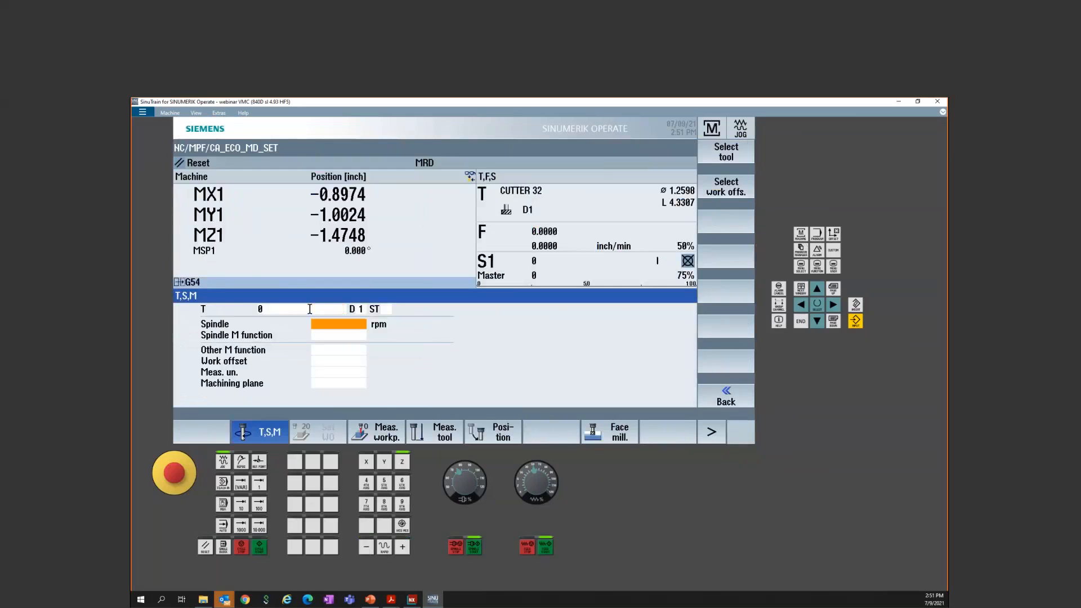
{"action": "left_click", "coordinate": [260, 547]}
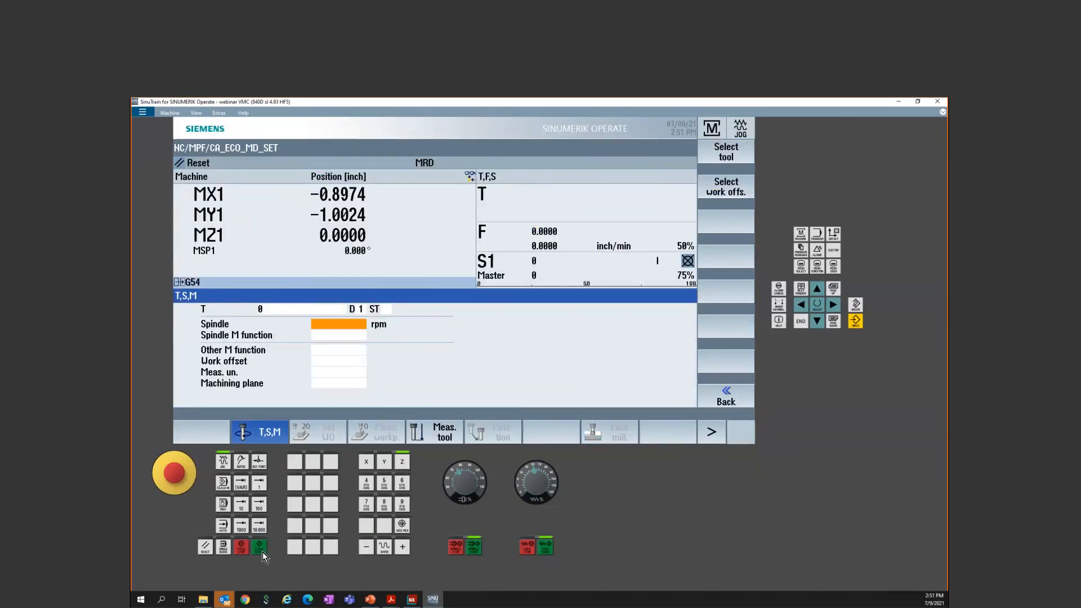
{"action": "left_click", "coordinate": [804, 264]}
{"action": "left_click", "coordinate": [552, 428]}
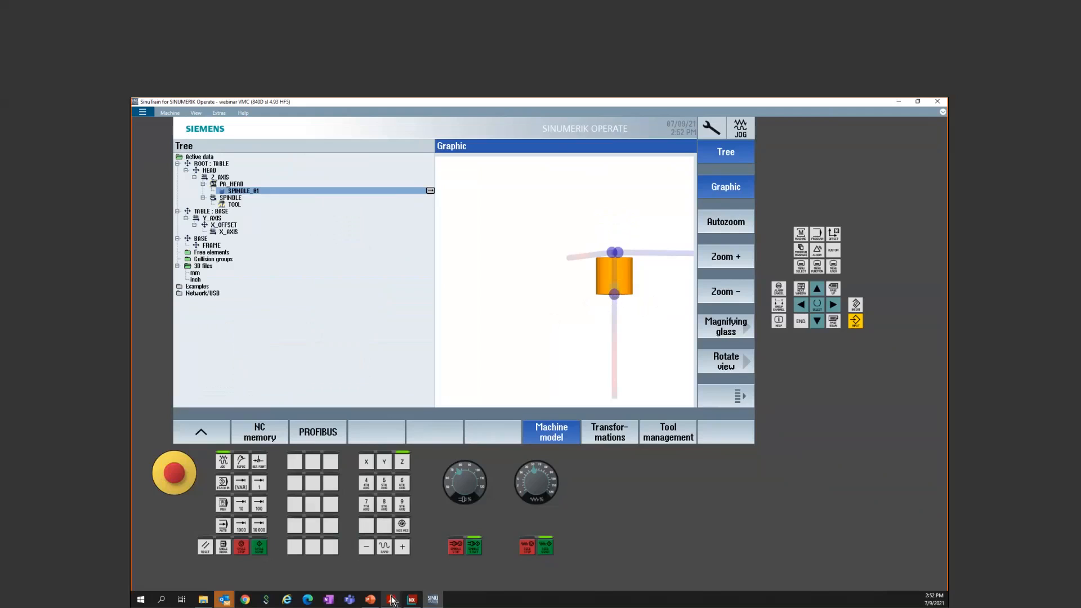
Step: Examine the head and spindle geometry in the MachineAssembly.pdf drawing in Acrobat Reader, and switch back to SinuTrain
{"action": "mouse_move", "coordinate": [396, 604]}
{"action": "left_click", "coordinate": [453, 560]}
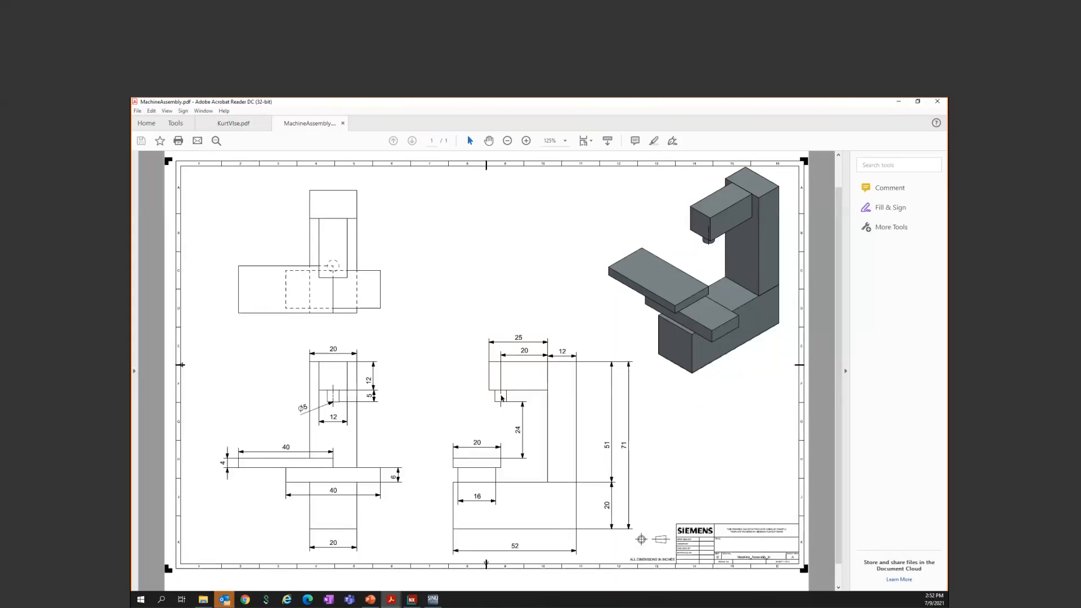
{"action": "left_click", "coordinate": [433, 600]}
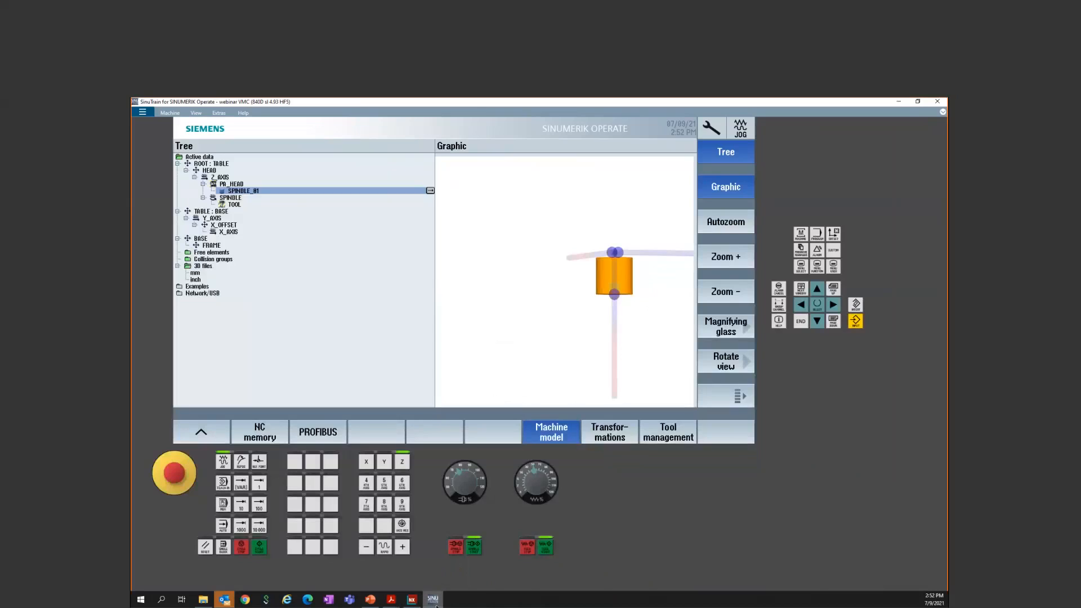
{"action": "left_click", "coordinate": [252, 192]}
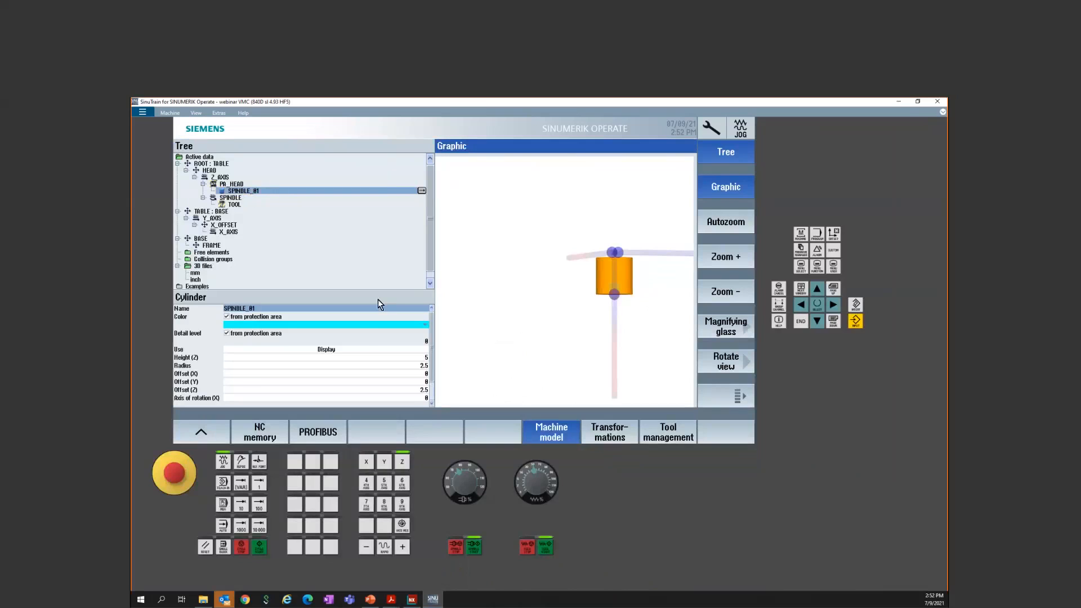
{"action": "left_click", "coordinate": [356, 325]}
{"action": "left_click", "coordinate": [738, 367]}
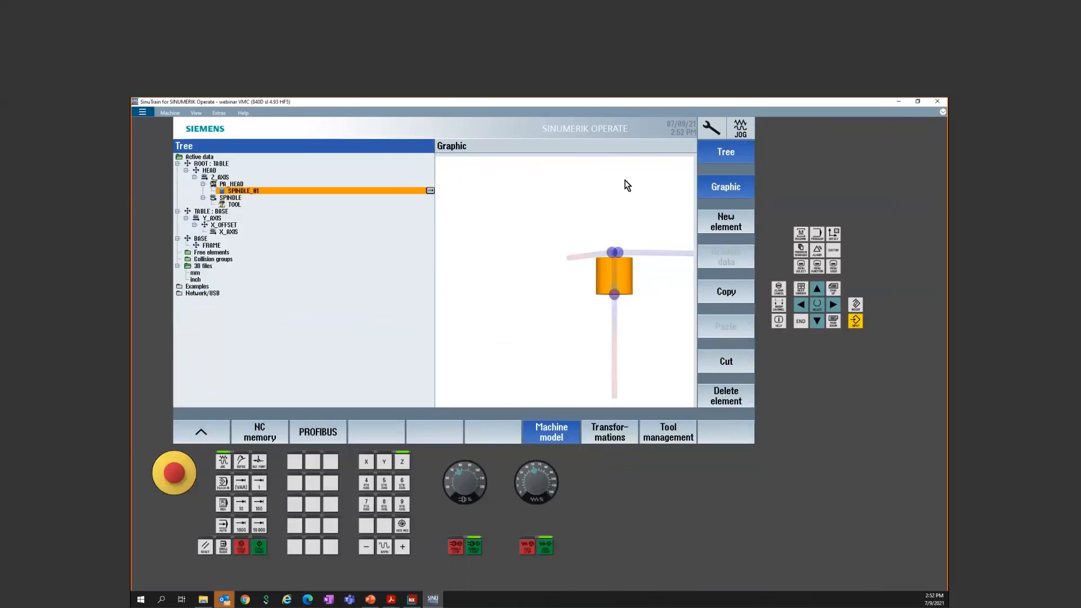
Step: Add a new Box collision element under SPINDLE_01 and name it RAM
{"action": "left_click", "coordinate": [731, 228]}
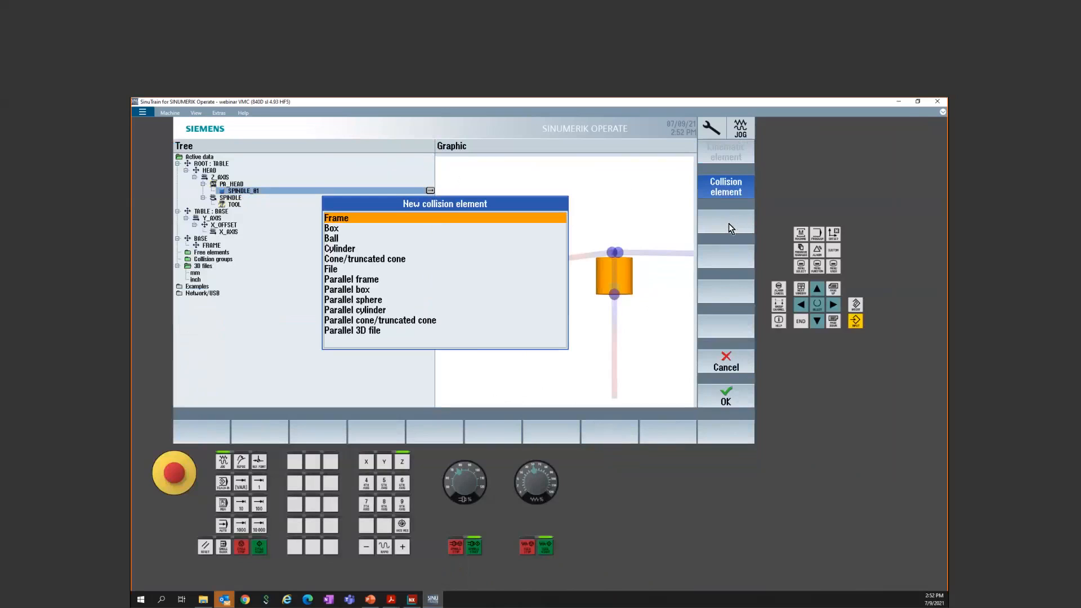
{"action": "left_click", "coordinate": [345, 229]}
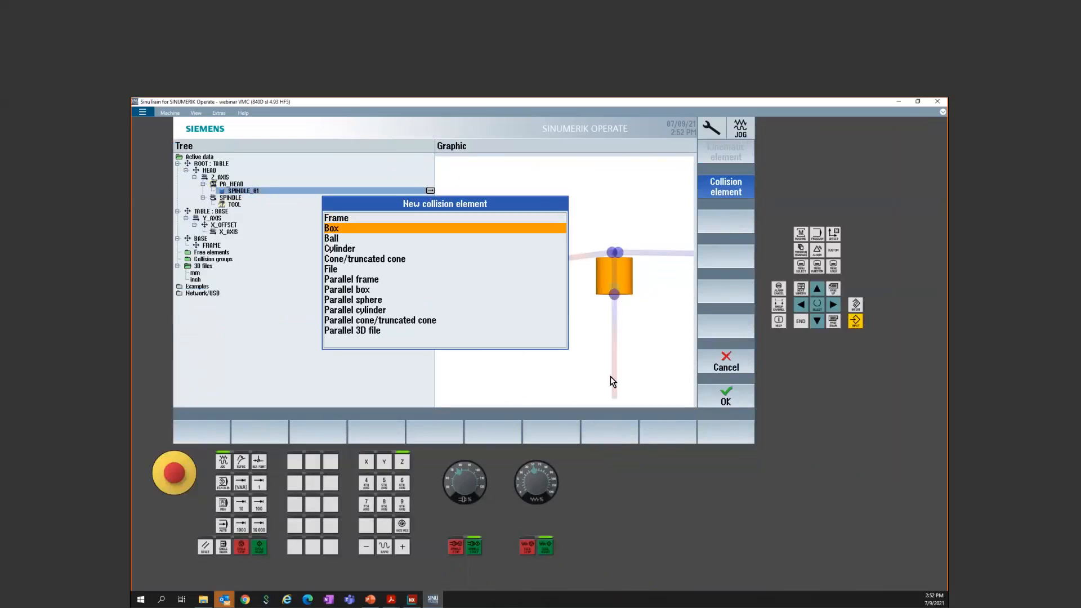
{"action": "left_click", "coordinate": [734, 397]}
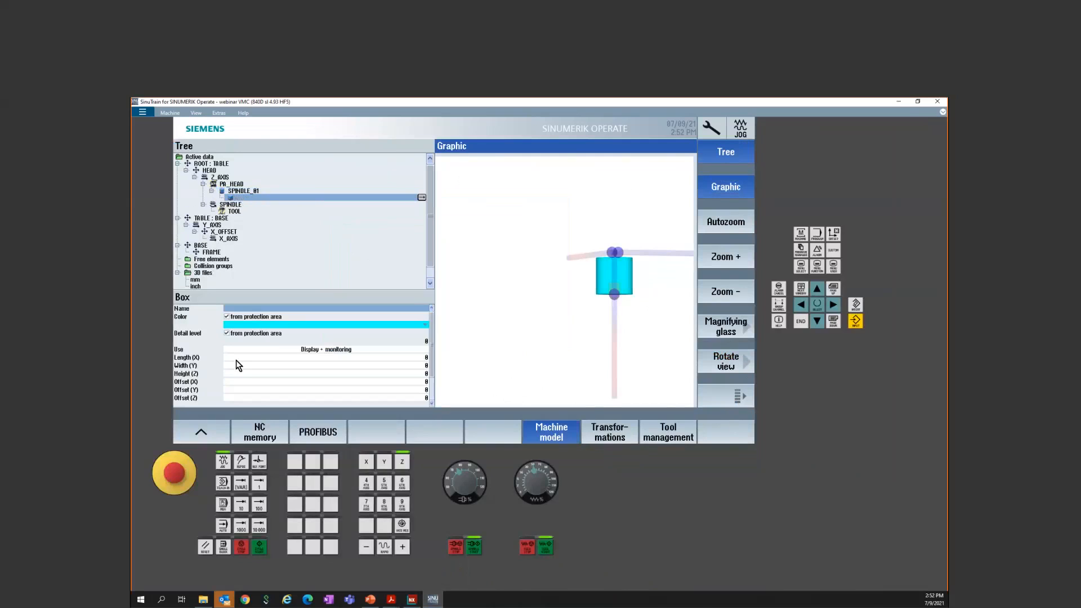
{"action": "left_click", "coordinate": [241, 307]}
{"action": "type", "text": "RAM"}
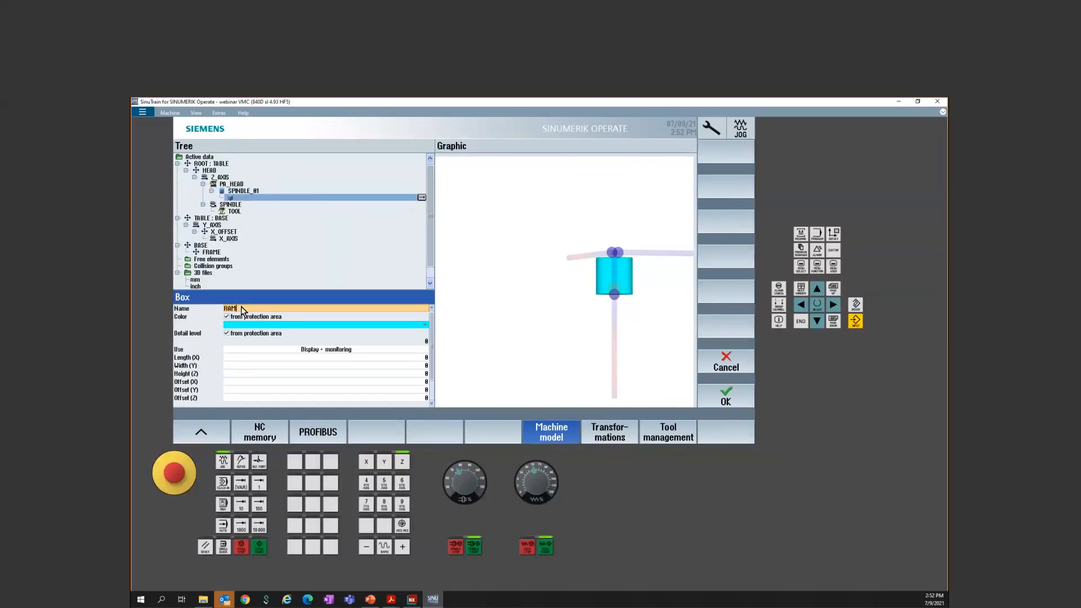
{"action": "key", "text": "Return"}
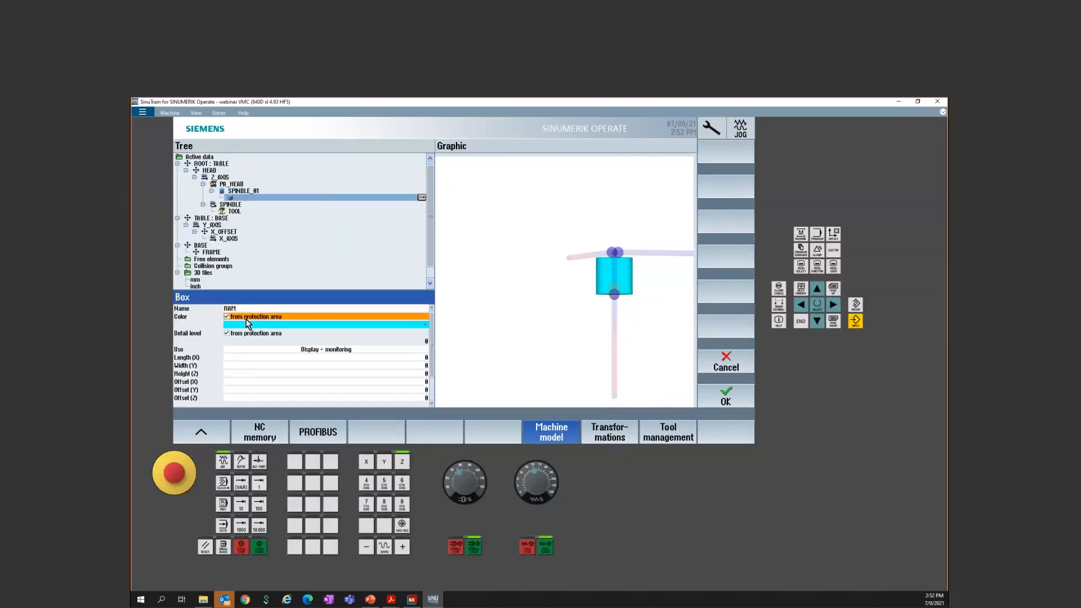
Step: Turn off the RAM box's color inheritance from the protection area and assign it dark red
{"action": "left_click", "coordinate": [242, 318]}
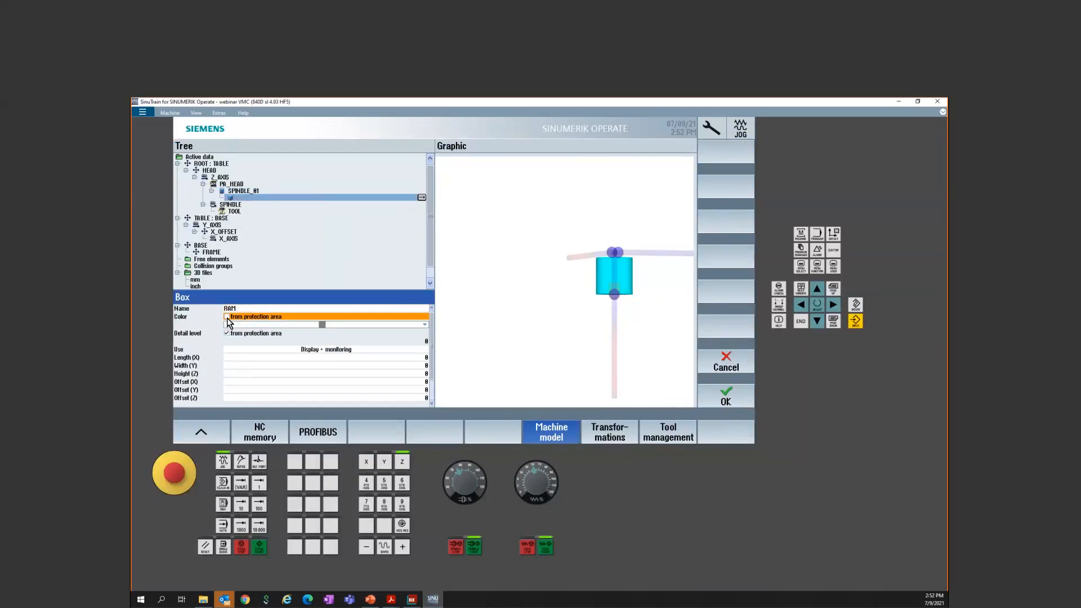
{"action": "left_click", "coordinate": [340, 325]}
{"action": "left_click", "coordinate": [341, 326]}
{"action": "scroll", "coordinate": [336, 357], "scroll_direction": "up", "scroll_amount": 3}
{"action": "scroll", "coordinate": [329, 352], "scroll_direction": "down", "scroll_amount": 2}
{"action": "scroll", "coordinate": [328, 352], "scroll_direction": "up", "scroll_amount": 2}
{"action": "left_click", "coordinate": [341, 345]}
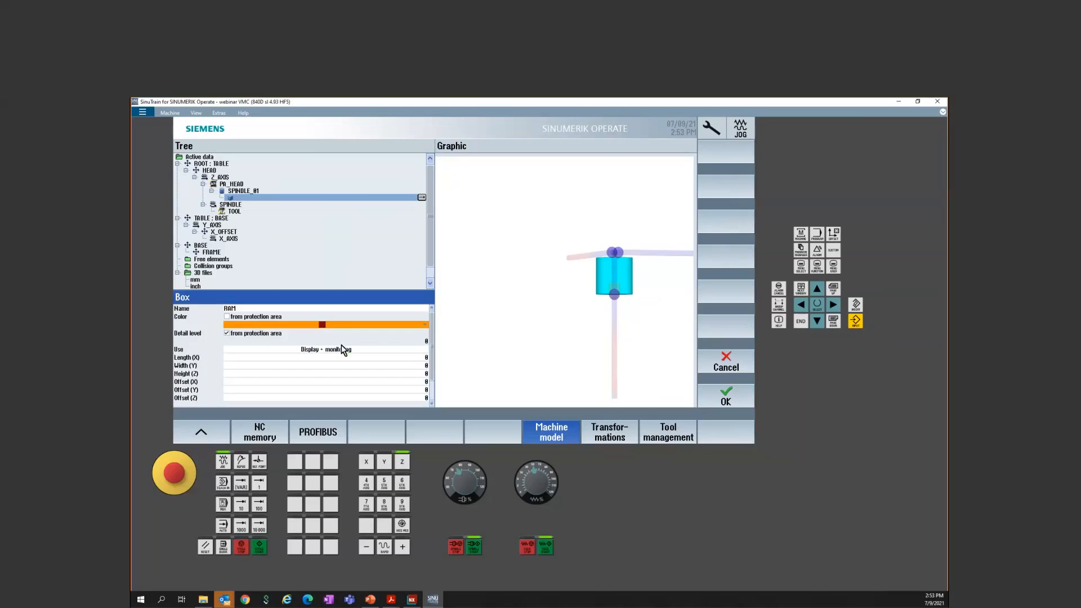
{"action": "left_click", "coordinate": [373, 332]}
{"action": "scroll", "coordinate": [366, 363], "scroll_direction": "down", "scroll_amount": 3}
{"action": "scroll", "coordinate": [364, 363], "scroll_direction": "up", "scroll_amount": 3}
Step: Set the RAM box's use to Display
{"action": "left_click", "coordinate": [353, 345]}
{"action": "left_click", "coordinate": [347, 349]}
{"action": "left_click", "coordinate": [346, 350]}
{"action": "left_click", "coordinate": [341, 361]}
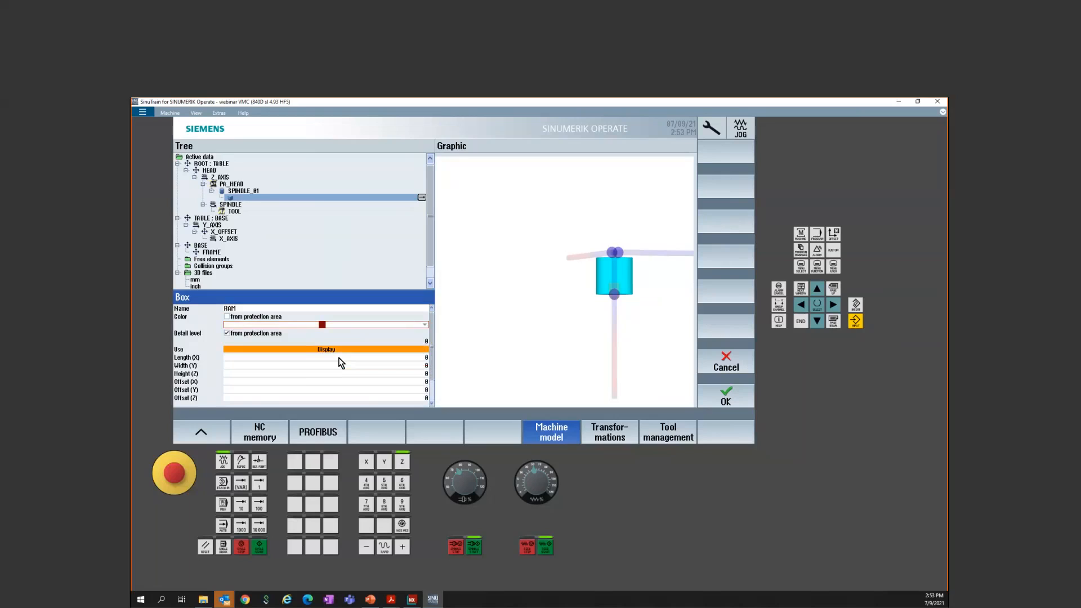
Step: Set the RAM box's length to 12, width to 25 and height to 12, and accept the element
{"action": "left_click", "coordinate": [350, 358]}
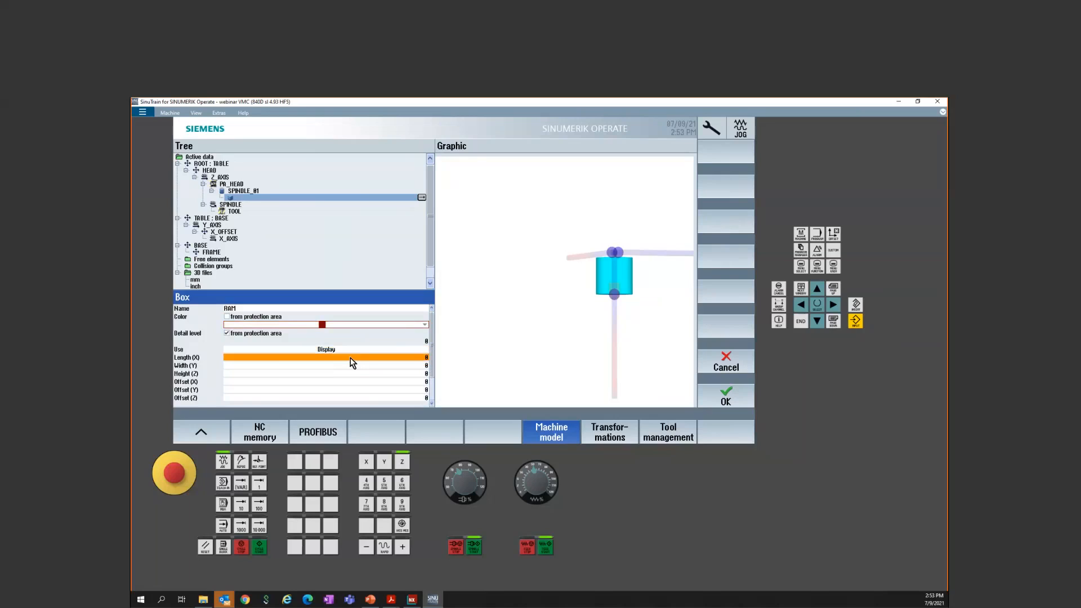
{"action": "type", "text": "12"}
{"action": "key", "text": "Return"}
{"action": "type", "text": "25"}
{"action": "key", "text": "Return"}
{"action": "type", "text": "12"}
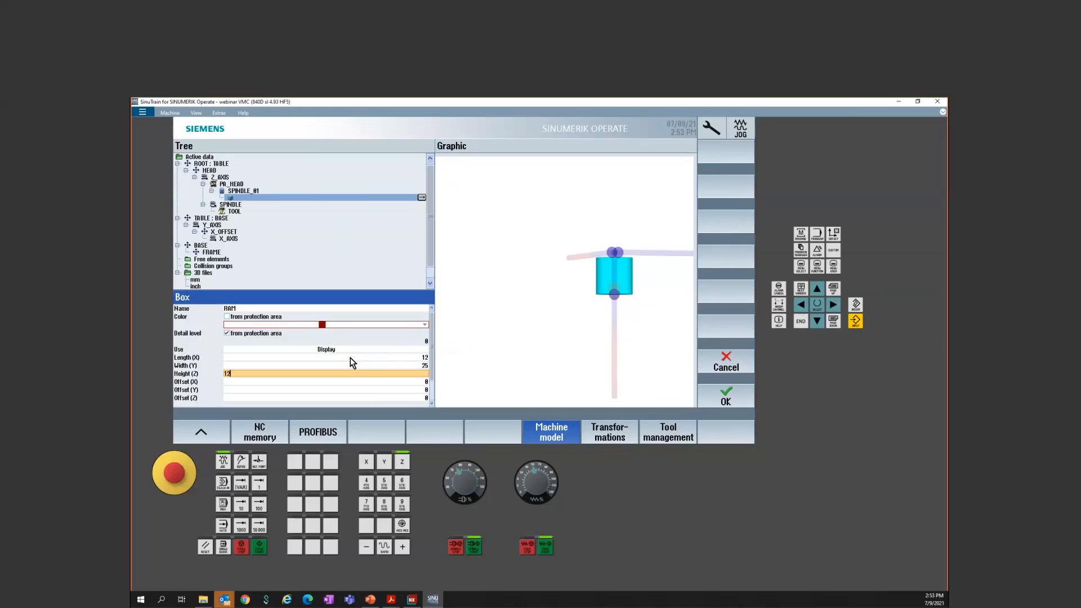
{"action": "key", "text": "Return"}
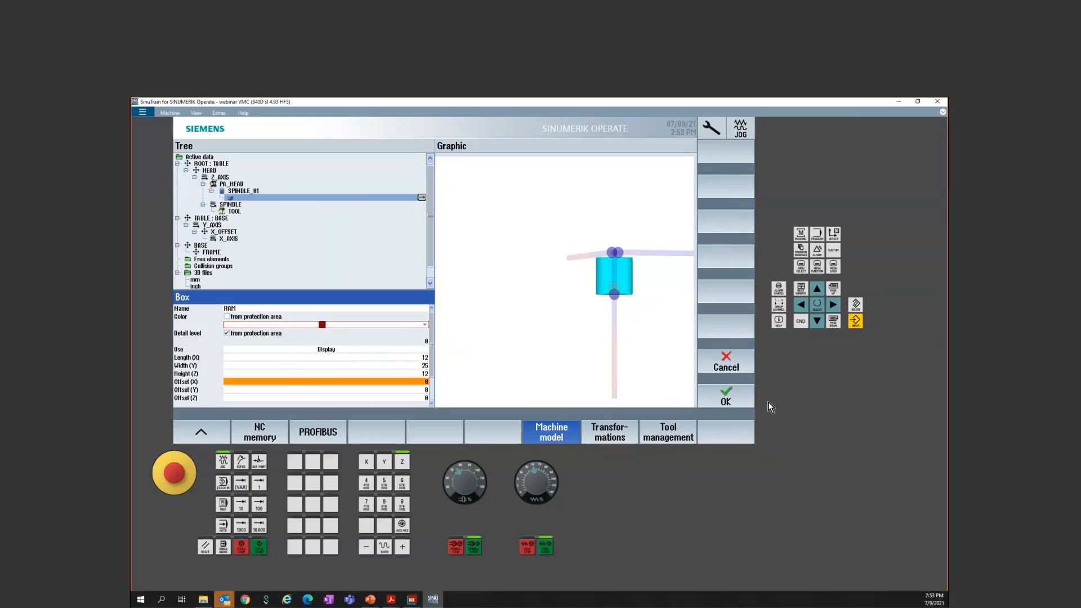
{"action": "left_click", "coordinate": [726, 402]}
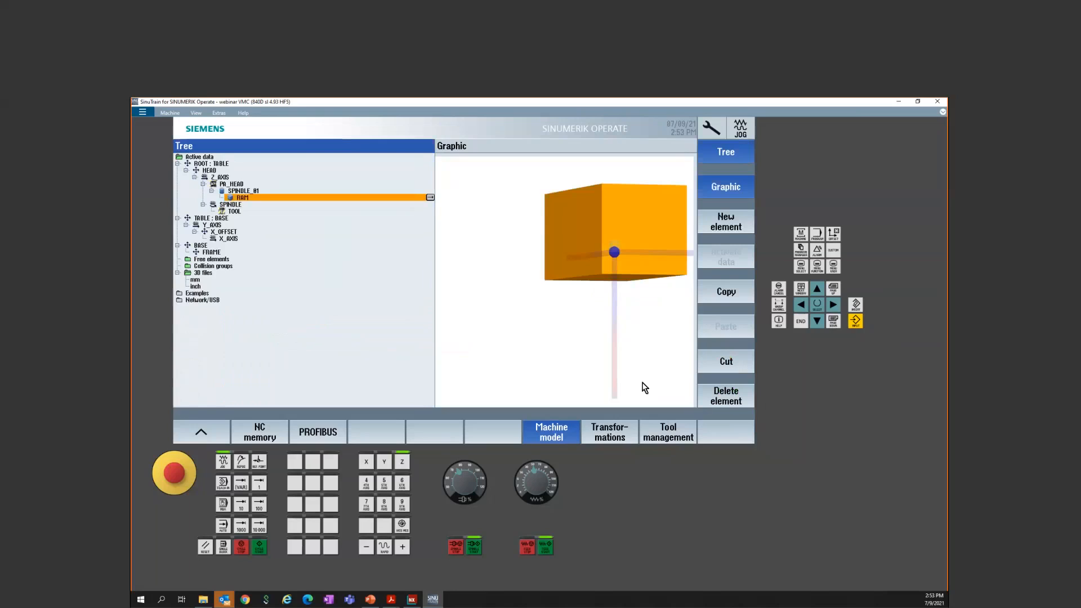
Step: Reopen the RAM box and set its Z offset to 6
{"action": "left_click", "coordinate": [578, 346]}
{"action": "left_click_drag", "start_coordinate": [581, 350], "coordinate": [572, 295]}
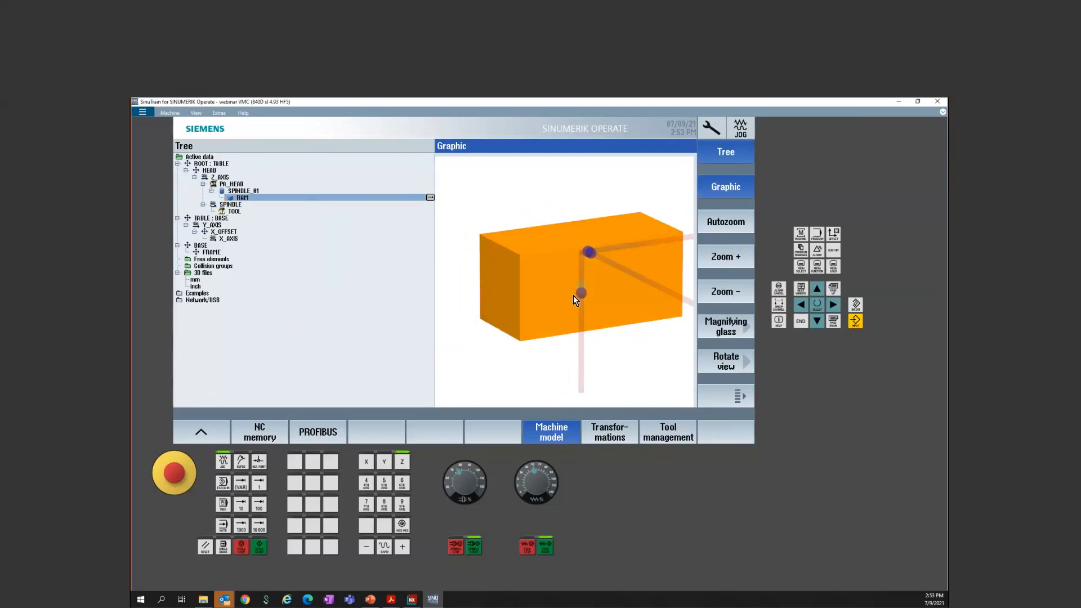
{"action": "left_click", "coordinate": [300, 197]}
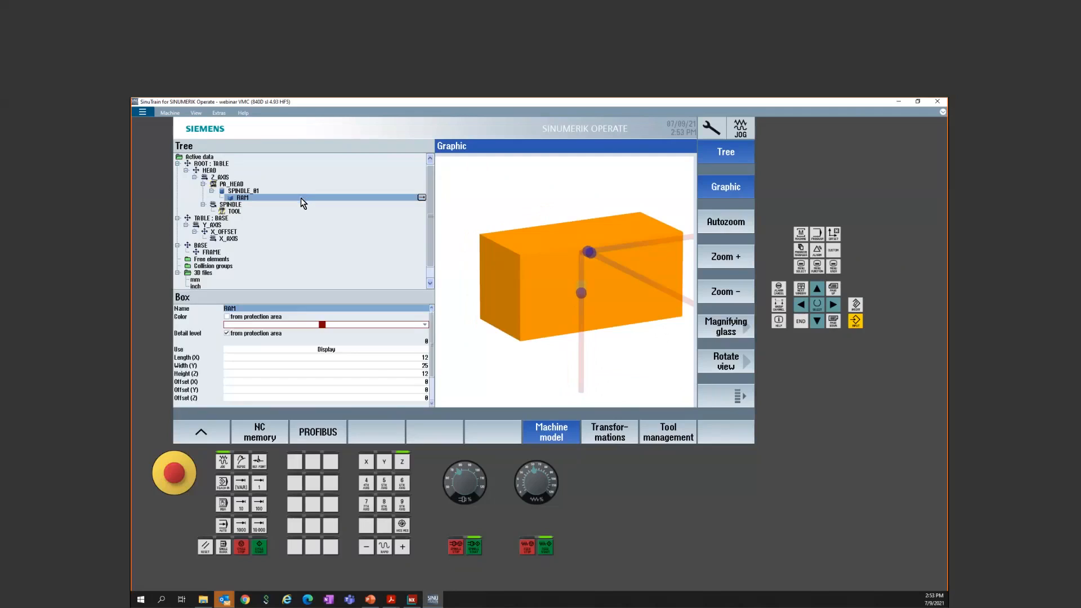
{"action": "left_click", "coordinate": [416, 398]}
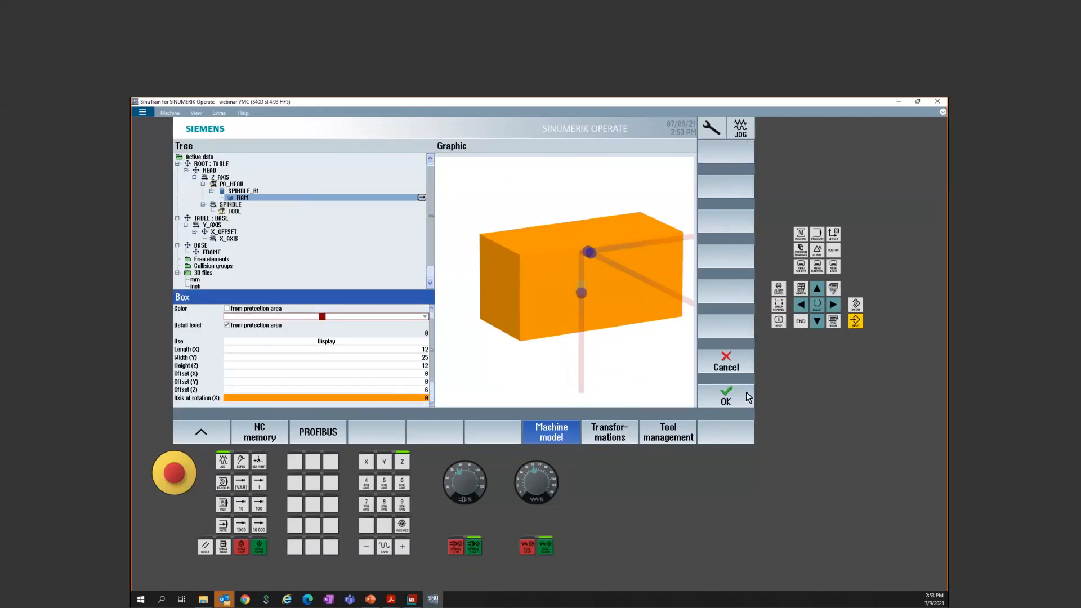
{"action": "left_click", "coordinate": [720, 380]}
{"action": "left_click", "coordinate": [612, 357]}
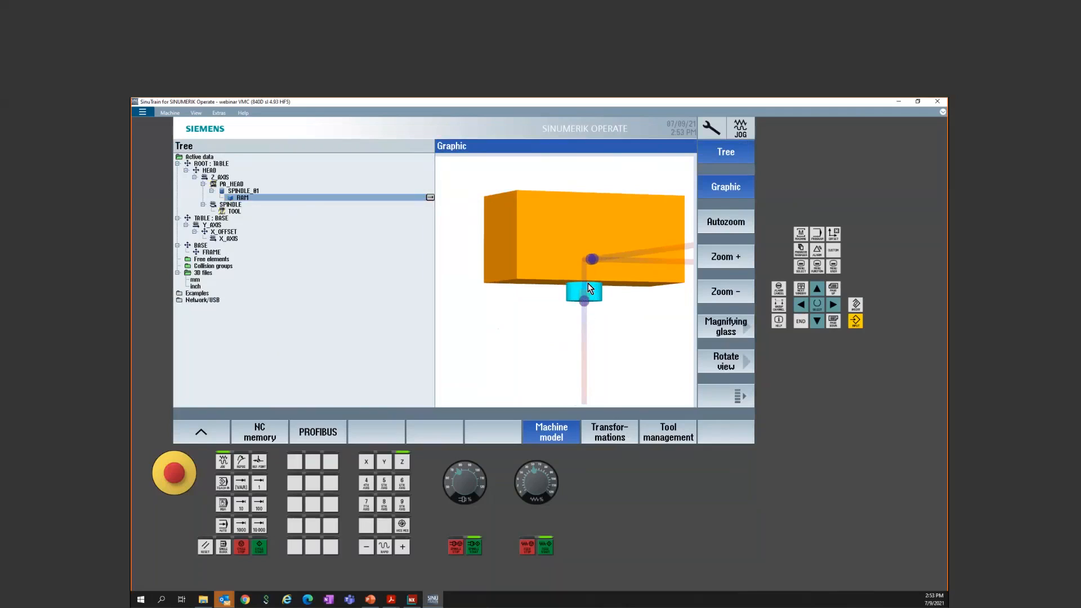
Step: Change the RAM box's Z offset to 8.5 and accept the element
{"action": "double_click", "coordinate": [299, 195]}
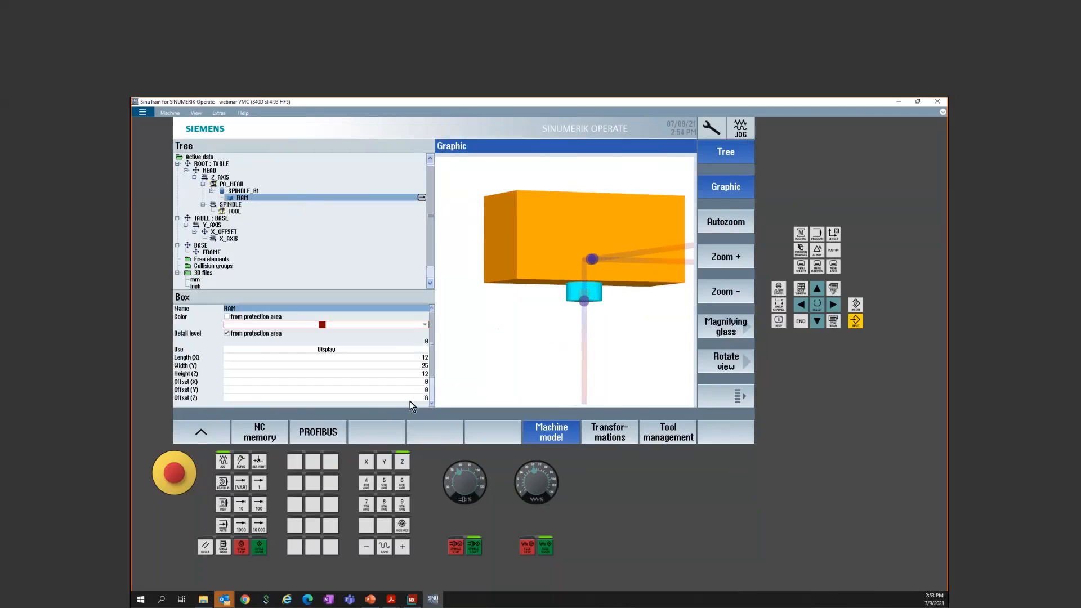
{"action": "left_click", "coordinate": [411, 397]}
{"action": "left_click", "coordinate": [411, 398]}
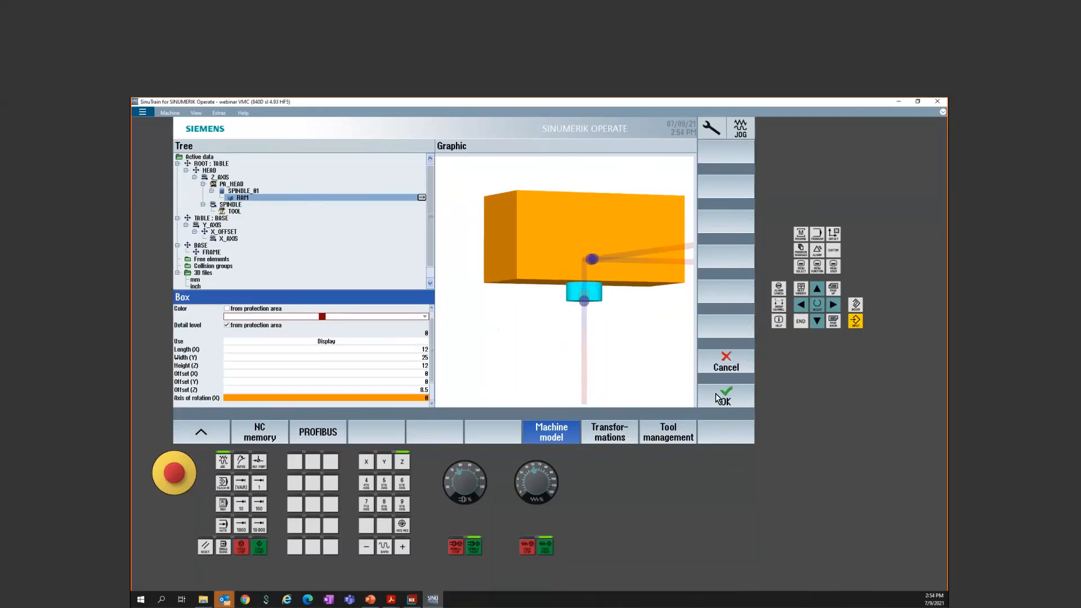
{"action": "left_click", "coordinate": [721, 395]}
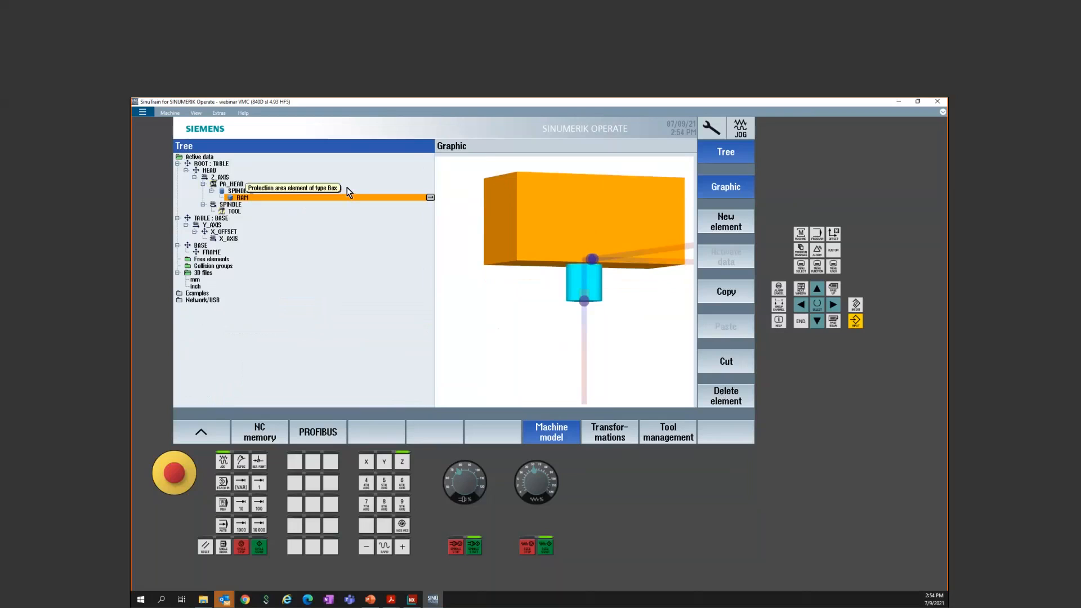
Step: Change the RAM box's Z offset to 9 and inspect its position relative to the spindle cylinder
{"action": "left_click", "coordinate": [330, 198]}
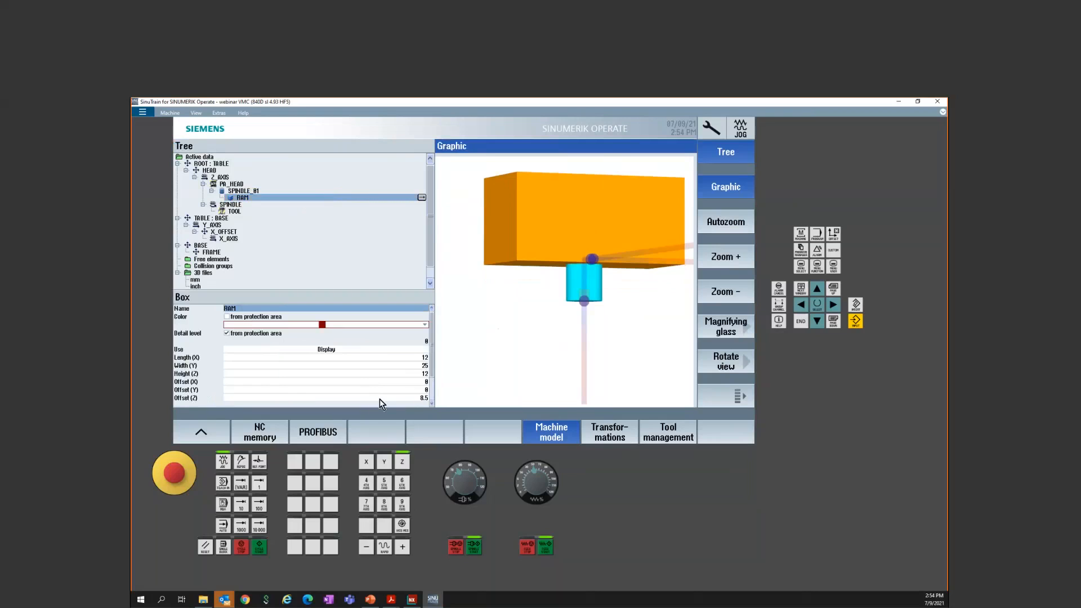
{"action": "left_click", "coordinate": [380, 399]}
{"action": "type", "text": "9"}
{"action": "key", "text": "Return"}
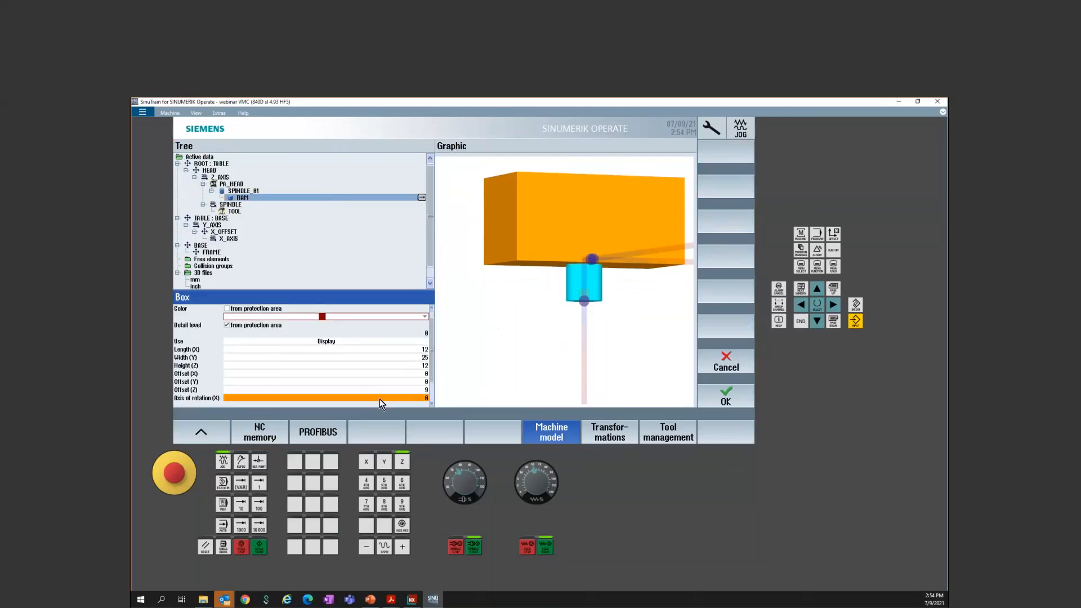
{"action": "left_click", "coordinate": [726, 400]}
{"action": "left_click", "coordinate": [655, 325]}
{"action": "left_click_drag", "start_coordinate": [654, 322], "coordinate": [646, 326]}
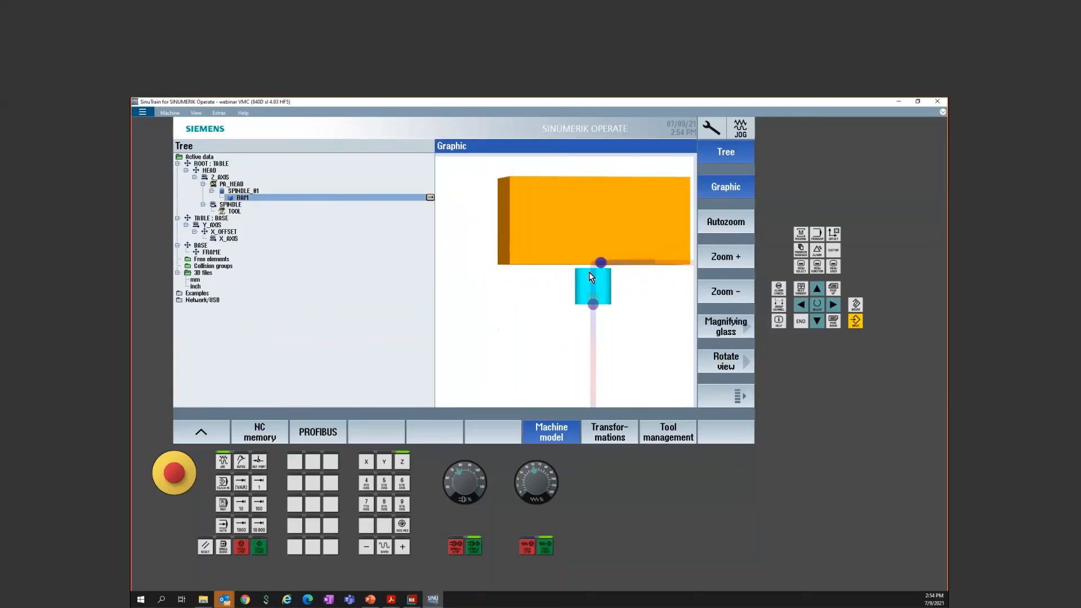
Step: Set the RAM box's Z offset back to 8.5
{"action": "double_click", "coordinate": [285, 199]}
{"action": "left_click", "coordinate": [417, 399]}
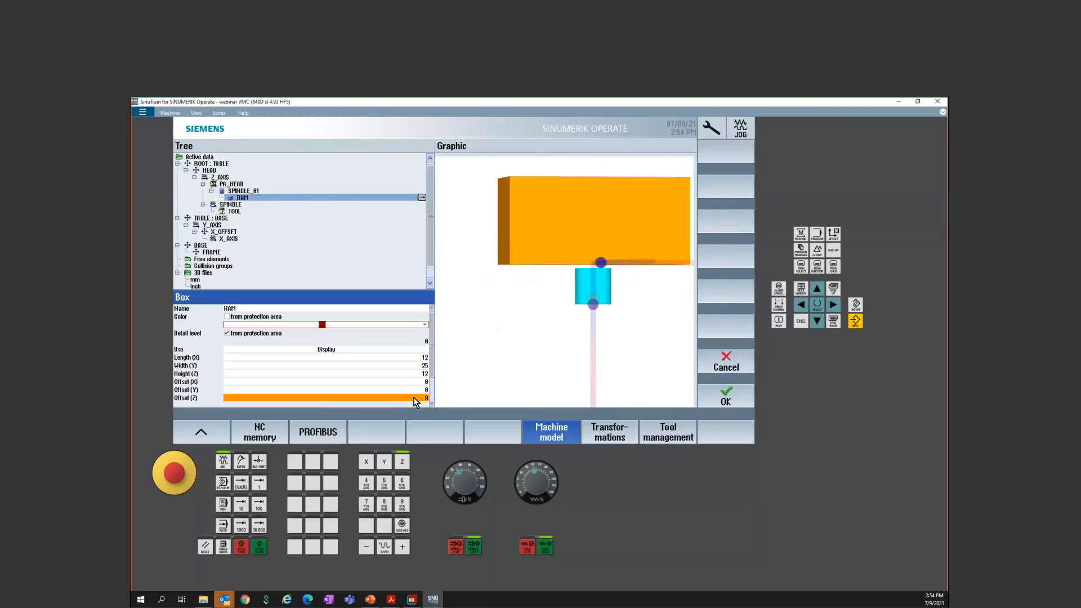
{"action": "type", "text": "8.5"}
{"action": "key", "text": "Return"}
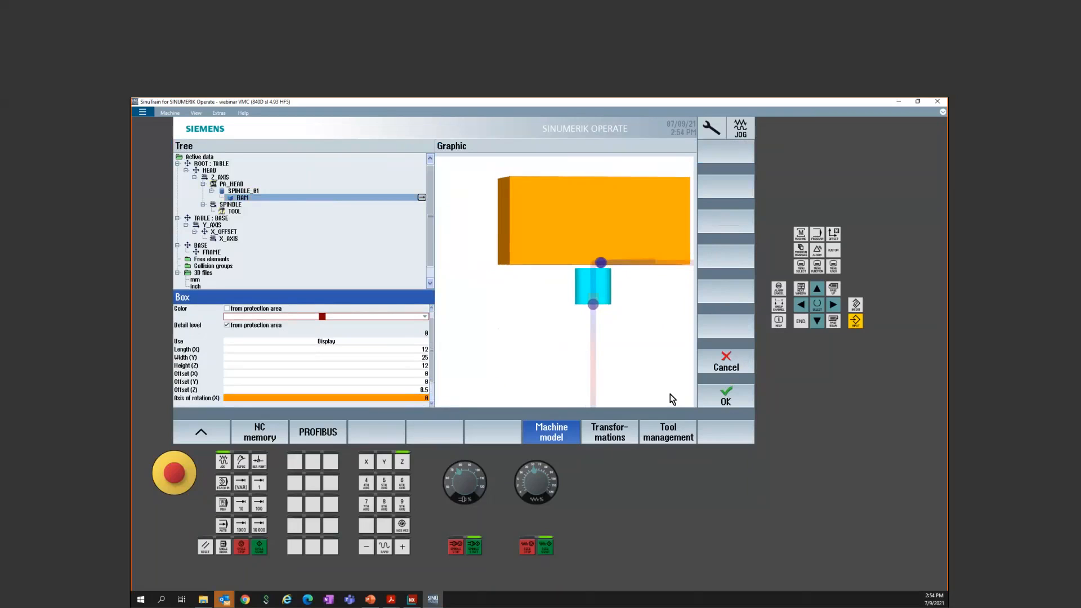
{"action": "mouse_move", "coordinate": [563, 335]}
{"action": "left_mouse_down"}
{"action": "mouse_move", "coordinate": [598, 337]}
{"action": "mouse_move", "coordinate": [553, 339]}
{"action": "left_mouse_up"}
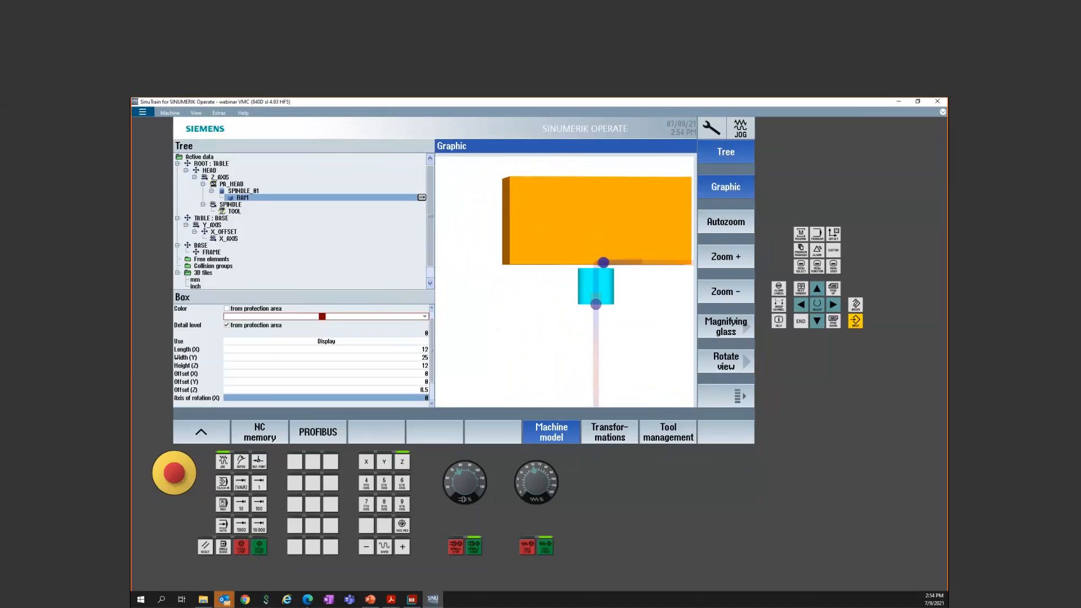
Step: Check the head dimensions in MachineAssembly.pdf and the RAM box offsets on the PowerPoint slide, and switch back to SinuTrain
{"action": "mouse_move", "coordinate": [388, 603]}
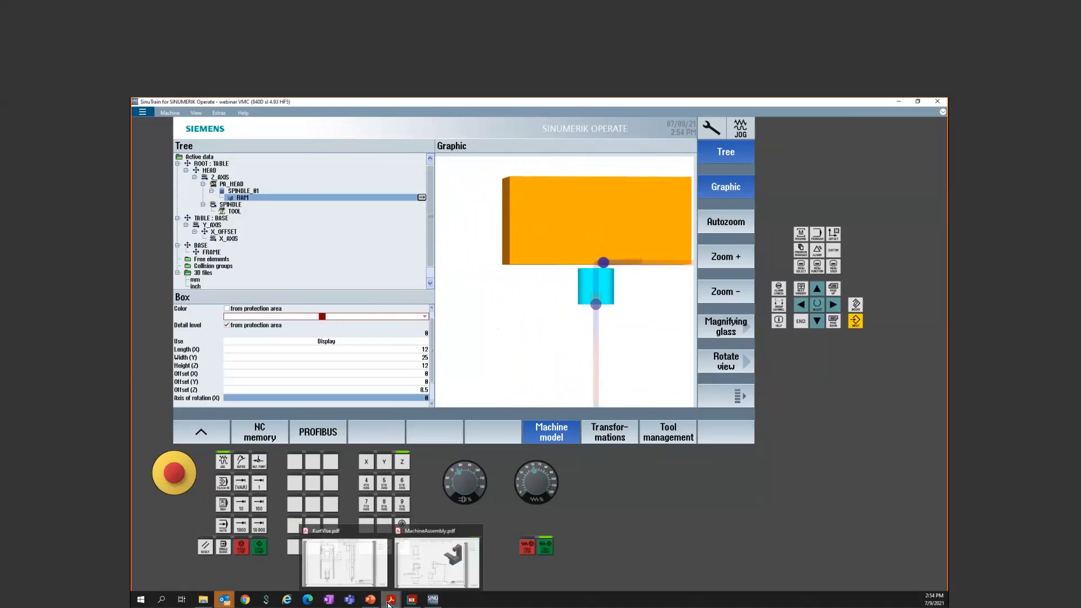
{"action": "left_click", "coordinate": [437, 561]}
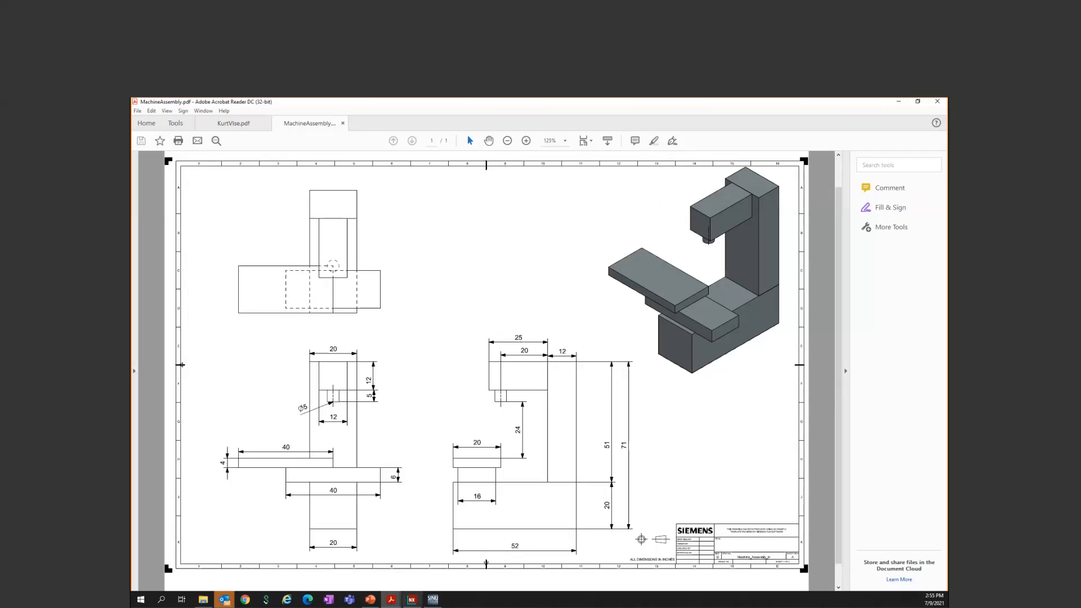
{"action": "left_click", "coordinate": [370, 602]}
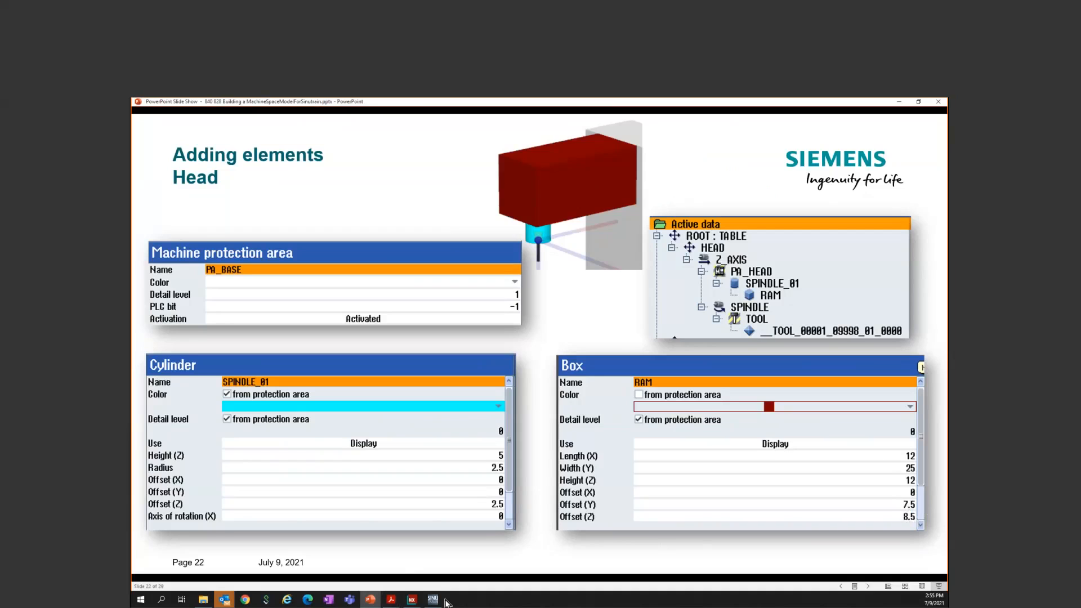
{"action": "left_click", "coordinate": [433, 599]}
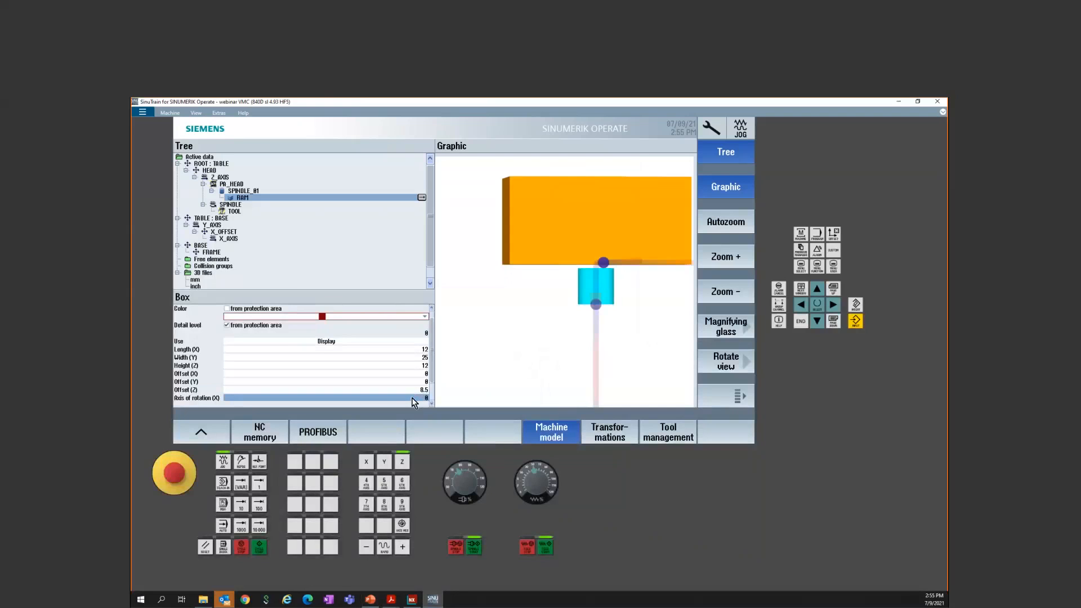
Step: Set the RAM box's Y offset to 7.5 and accept the element
{"action": "left_click", "coordinate": [410, 382]}
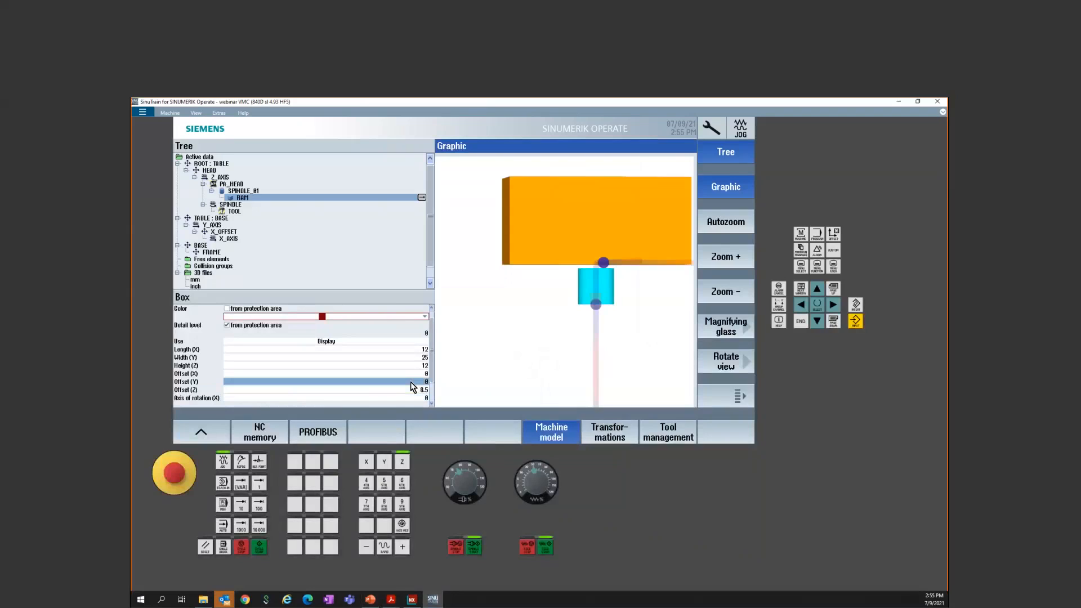
{"action": "left_click", "coordinate": [411, 382]}
{"action": "type", "text": "7."}
{"action": "key", "text": "Return"}
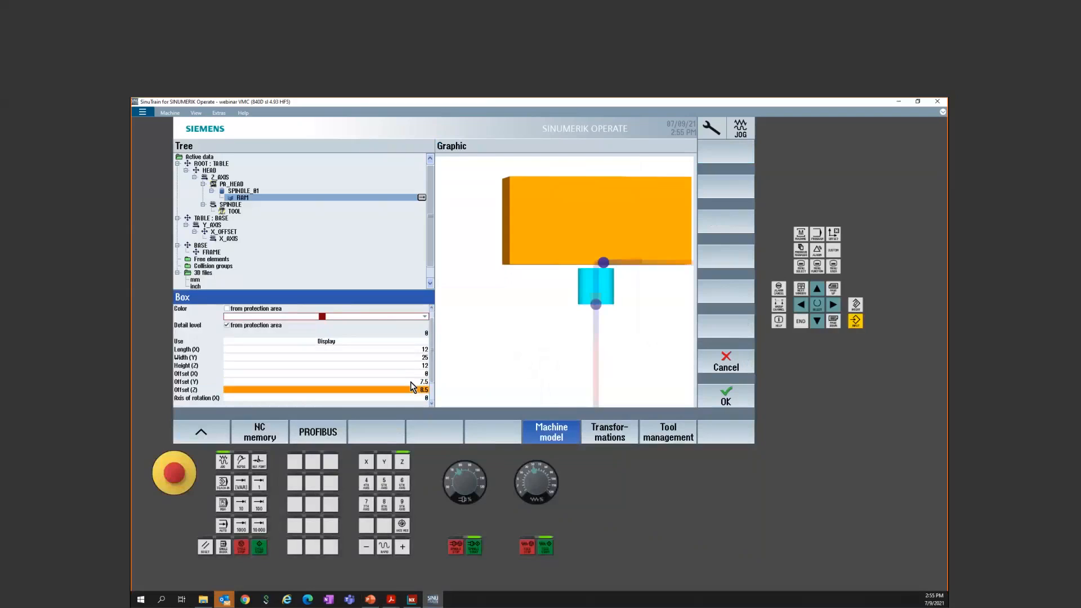
{"action": "left_click", "coordinate": [732, 395]}
{"action": "left_click", "coordinate": [627, 333]}
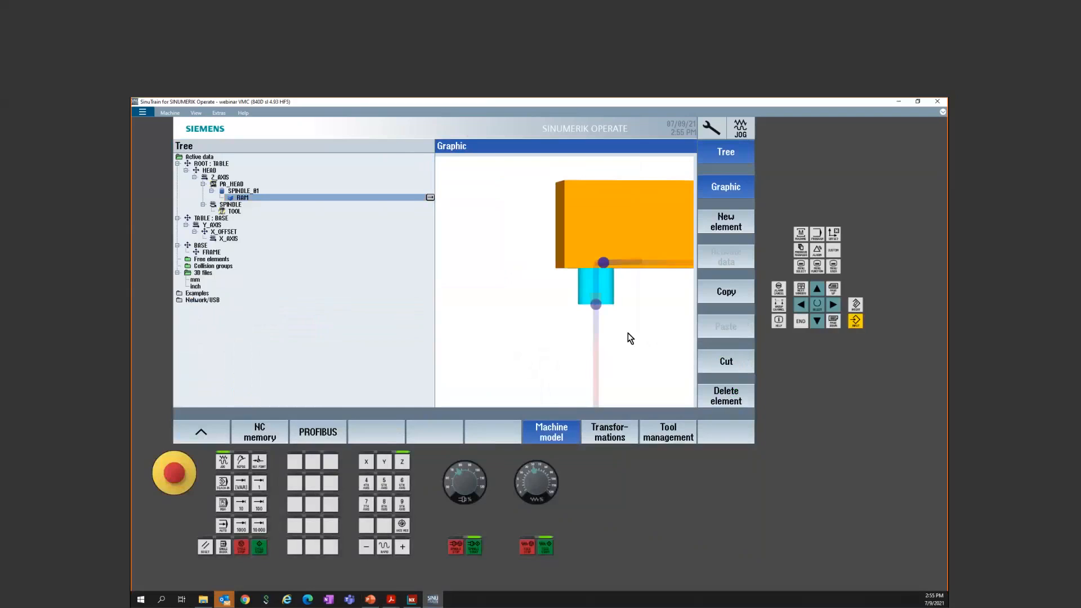
Step: Inspect the head from the side and at an angle, and jog the Z axis in both directions to check its motion
{"action": "left_click_drag", "start_coordinate": [628, 332], "coordinate": [549, 331]}
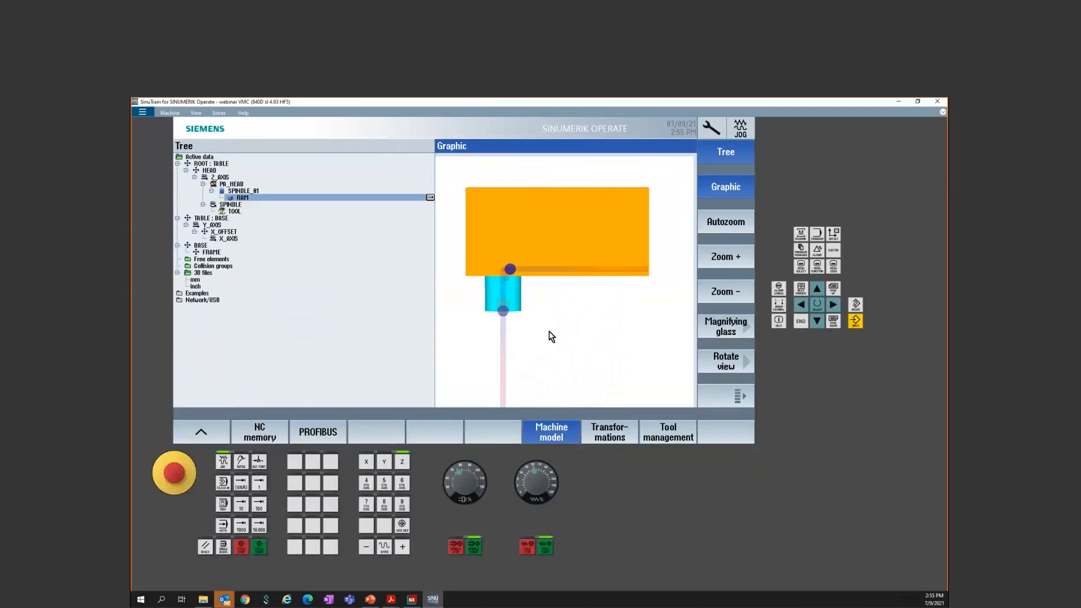
{"action": "left_click_drag", "start_coordinate": [549, 332], "coordinate": [508, 401]}
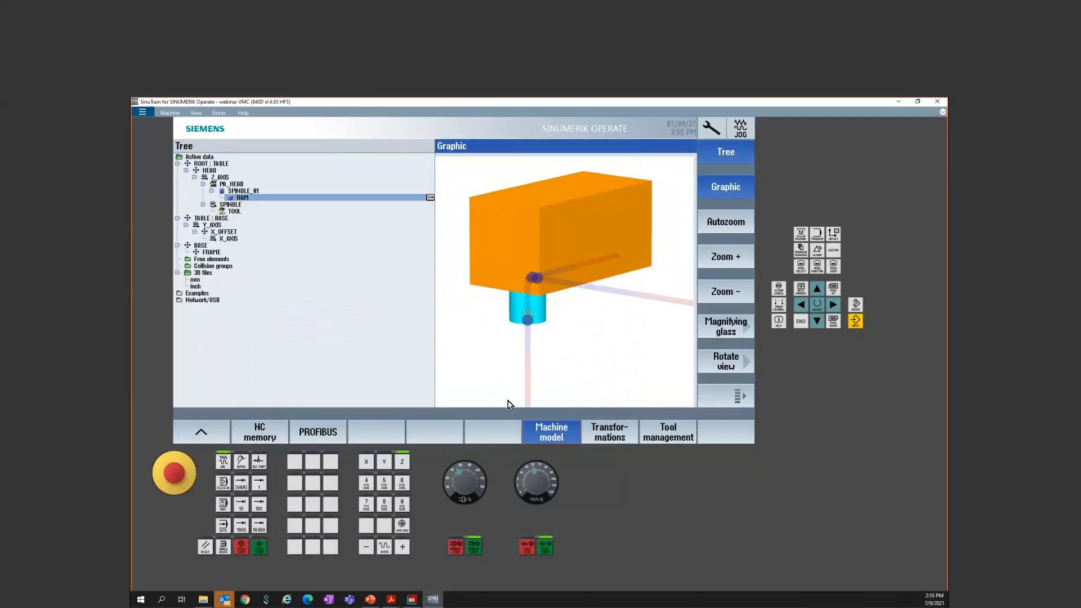
{"action": "left_click", "coordinate": [360, 547]}
{"action": "left_click", "coordinate": [397, 550]}
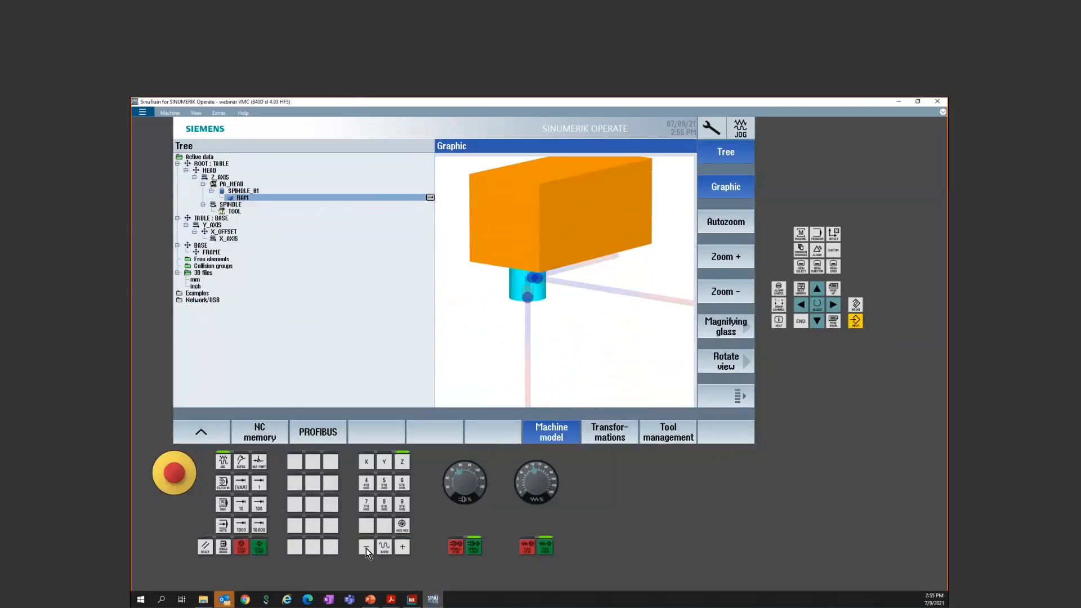
{"action": "left_click", "coordinate": [366, 549]}
{"action": "left_click", "coordinate": [405, 548]}
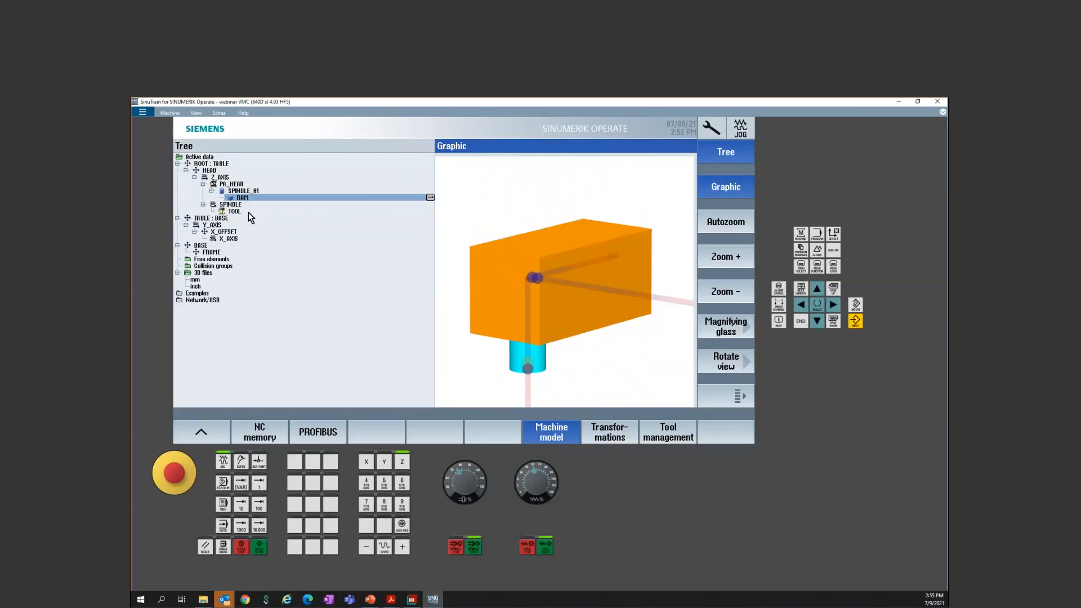
Step: Select the Active data entry of the machine model and inspect the head in the graphic
{"action": "left_click", "coordinate": [248, 192]}
{"action": "left_click", "coordinate": [249, 198]}
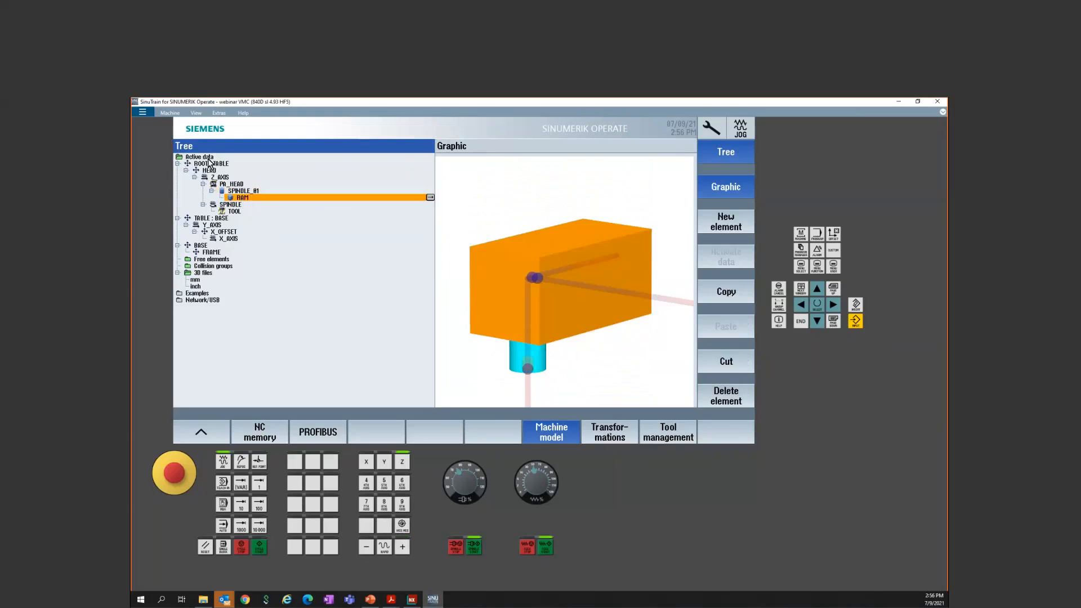
{"action": "left_click", "coordinate": [206, 158]}
{"action": "left_click_drag", "start_coordinate": [649, 350], "coordinate": [637, 330]}
Step: Select tool CUTTER 32 with D1 in the machine area and execute the tool change into the spindle
{"action": "left_click", "coordinate": [800, 235]}
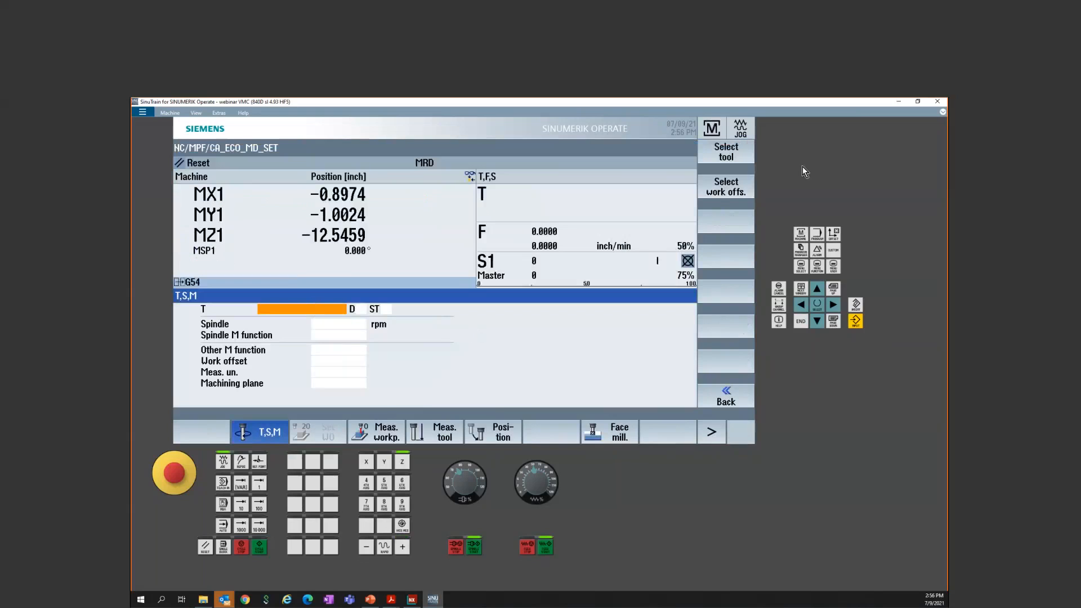
{"action": "left_click", "coordinate": [736, 147]}
{"action": "left_click", "coordinate": [737, 401]}
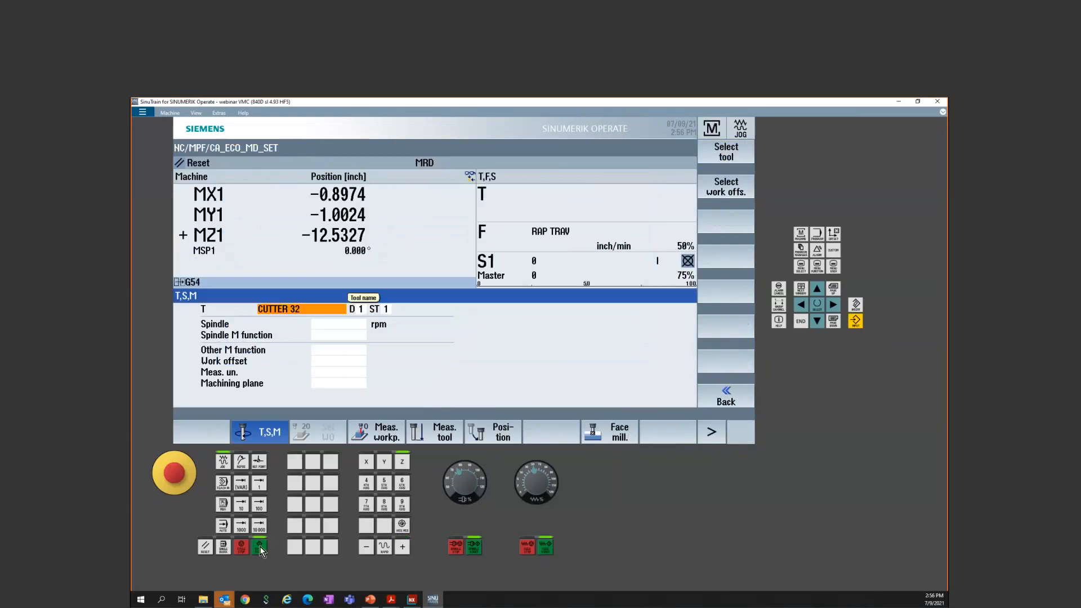
{"action": "left_click", "coordinate": [259, 547]}
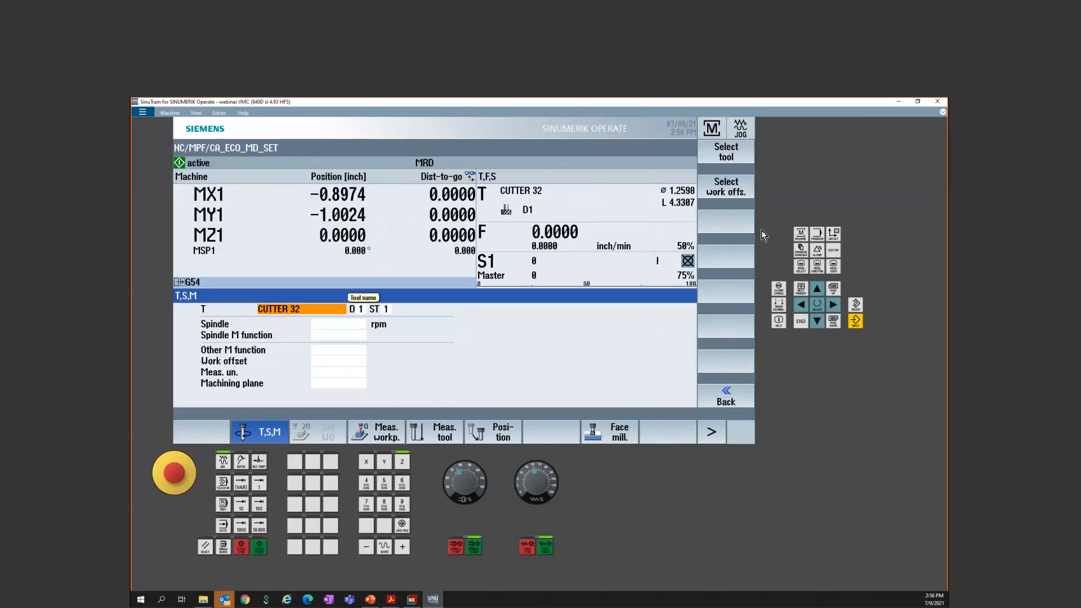
Step: Return to the machine model and inspect the tool mounted below the spindle in the graphic
{"action": "left_click", "coordinate": [801, 267]}
{"action": "left_click", "coordinate": [540, 424]}
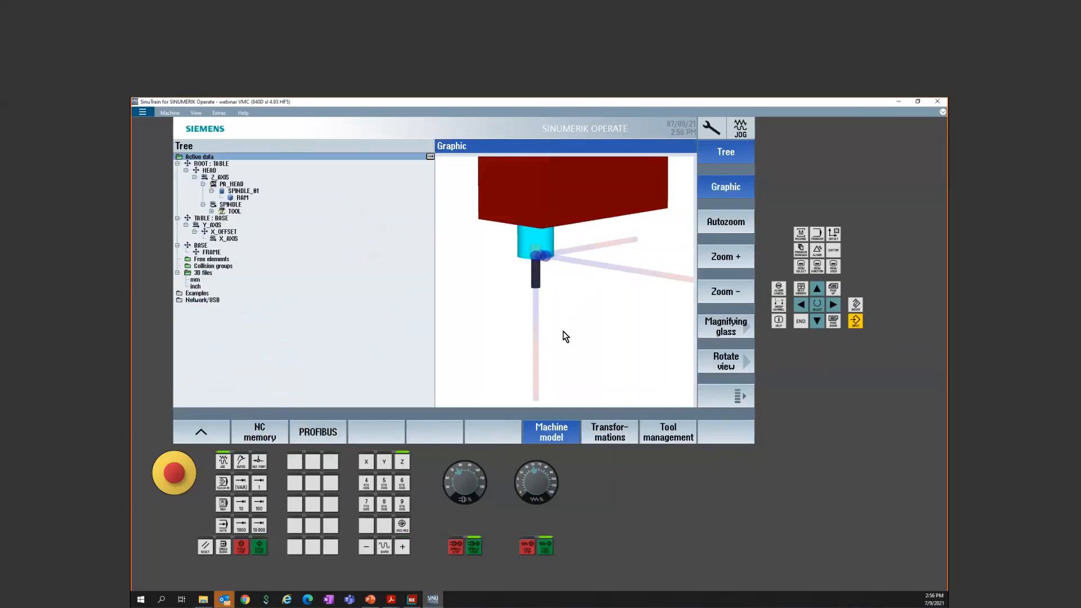
{"action": "left_click_drag", "start_coordinate": [565, 337], "coordinate": [570, 368]}
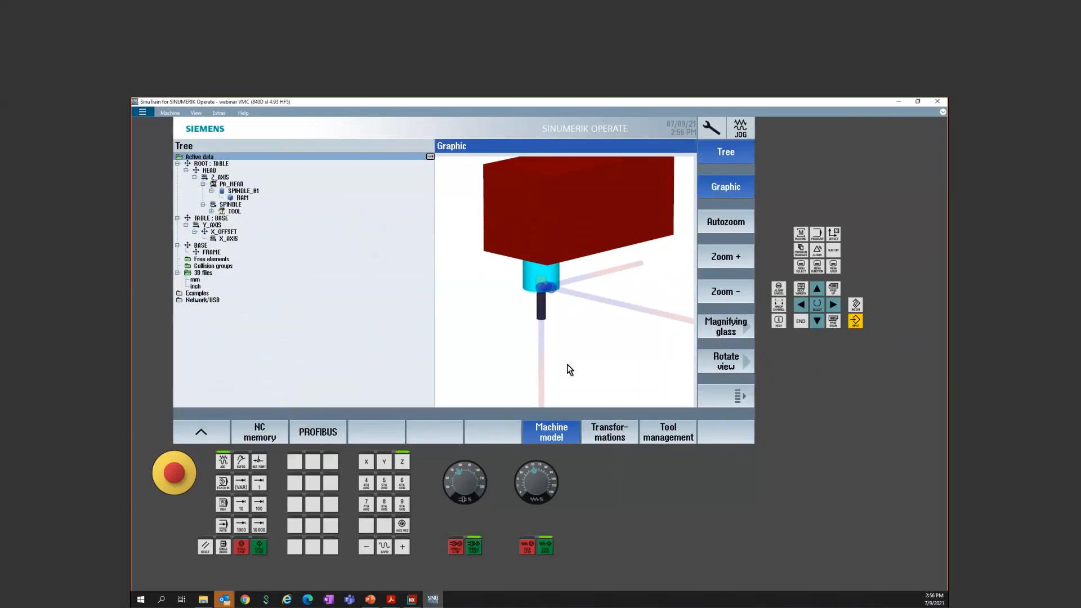
Step: Switch to the PowerPoint slide show and review the slides on adding the table elements, returning to the Table - Saddle slide
{"action": "left_click", "coordinate": [369, 601]}
{"action": "left_click", "coordinate": [550, 410]}
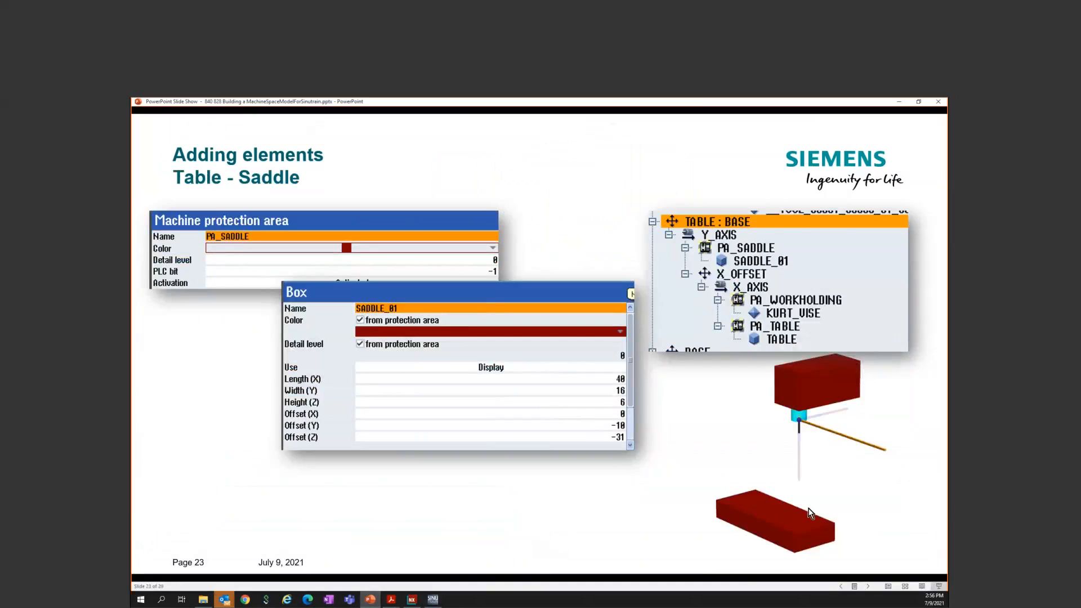
{"action": "left_click", "coordinate": [603, 454]}
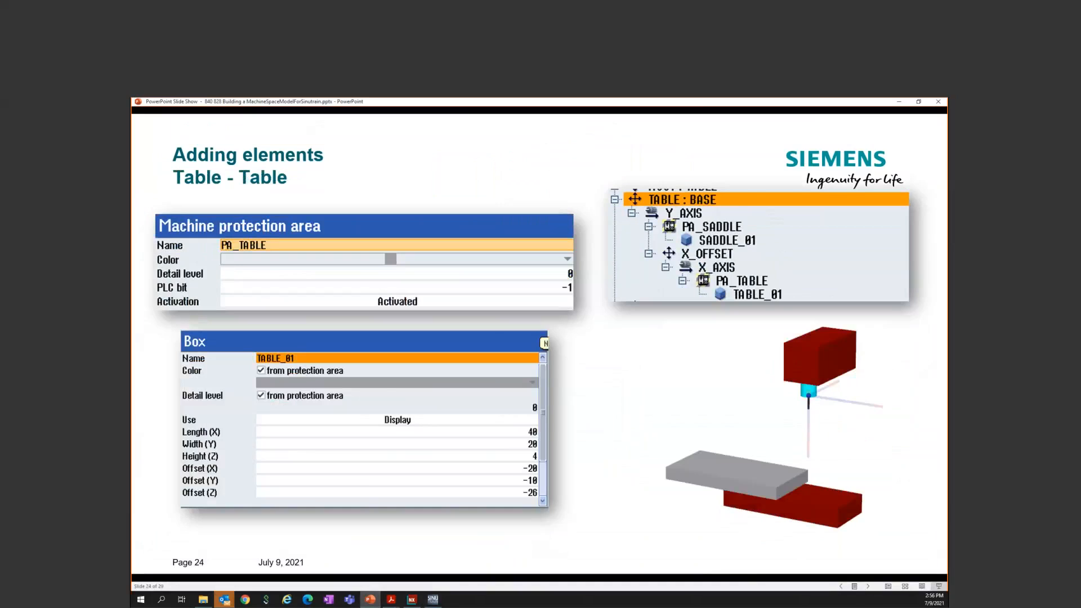
{"action": "key", "text": "Left"}
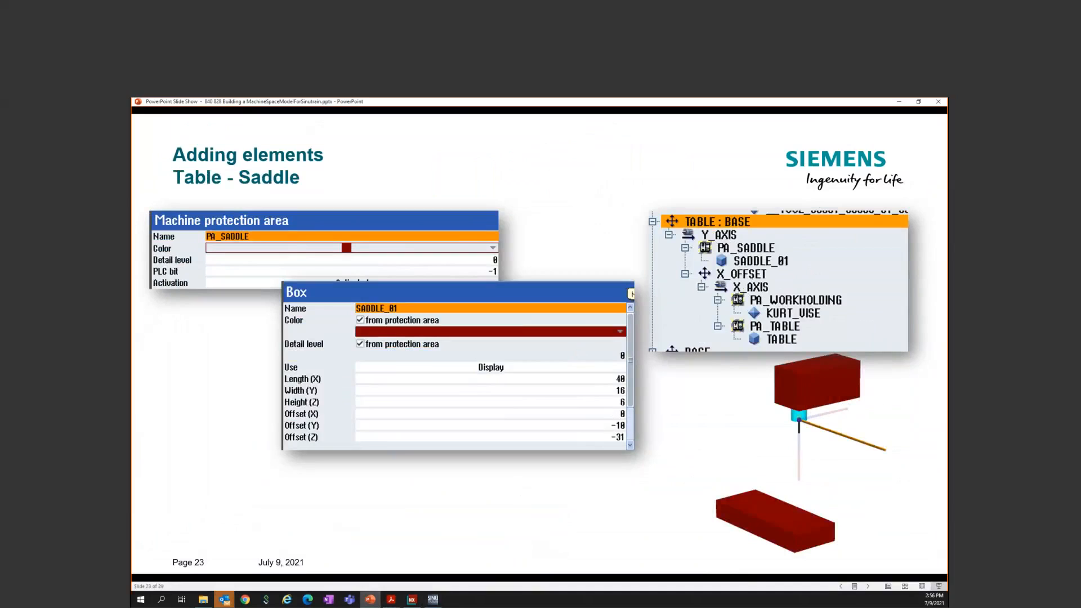
Step: Switch back to SinuTrain and add a machine protection area as a new collision element under Y_AXIS
{"action": "left_click", "coordinate": [433, 600]}
{"action": "left_click", "coordinate": [218, 225]}
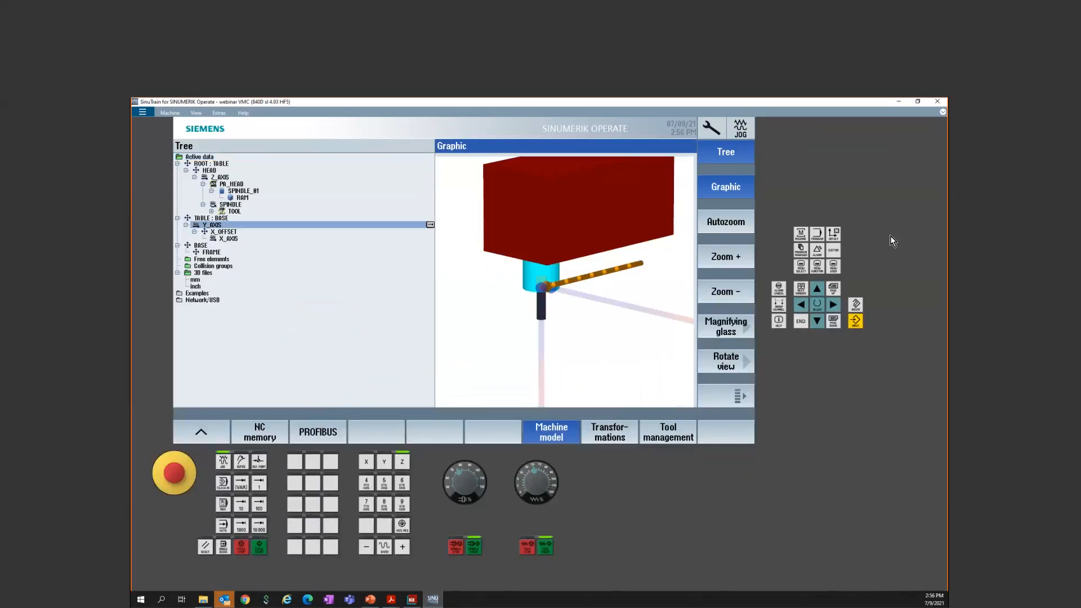
{"action": "left_click", "coordinate": [735, 190]}
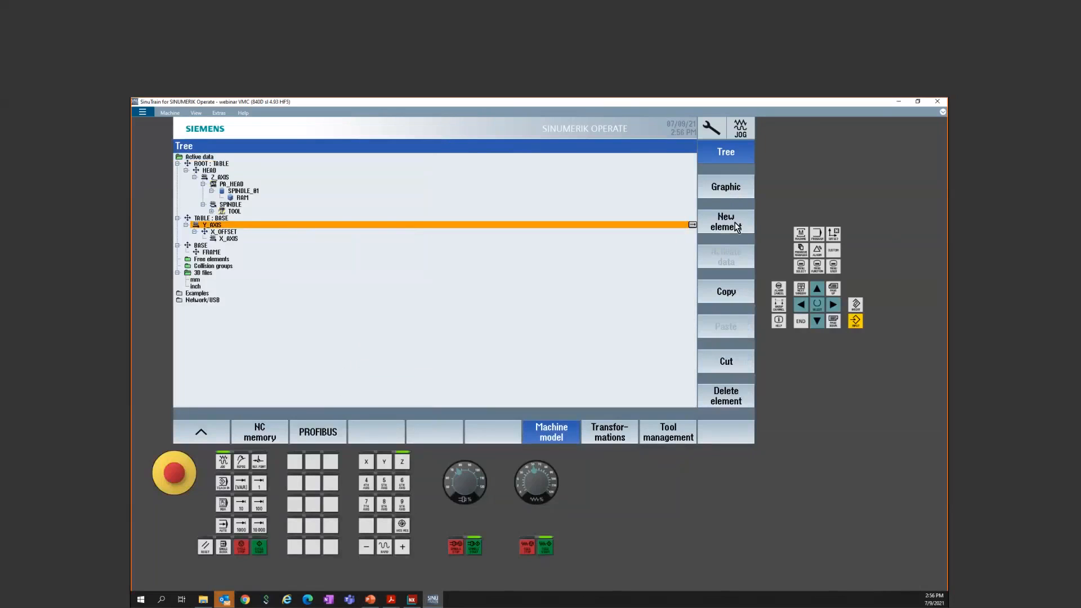
{"action": "left_click", "coordinate": [726, 222]}
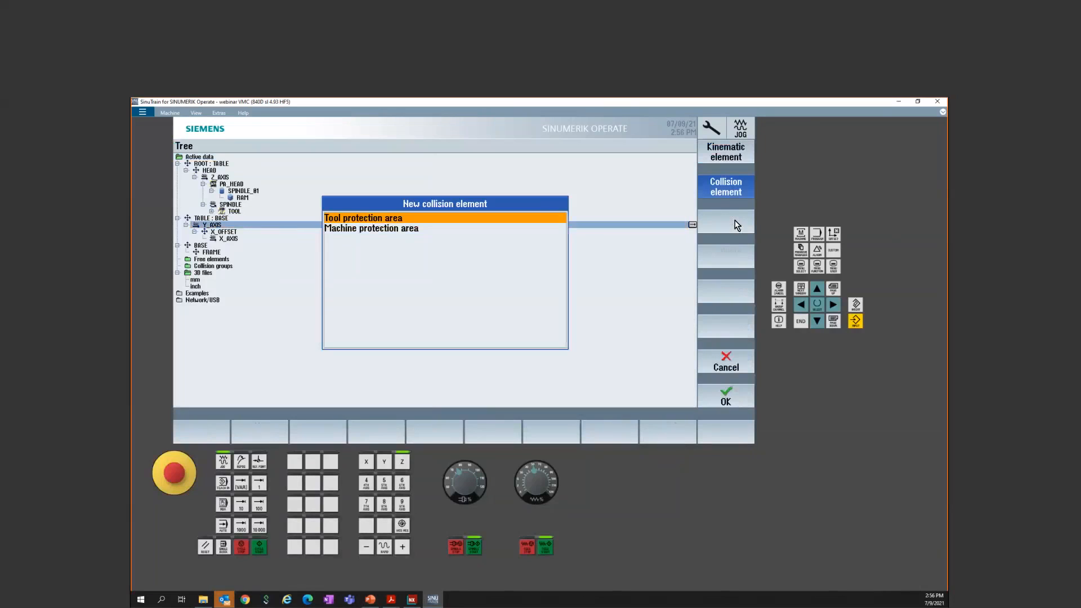
{"action": "left_click", "coordinate": [374, 230]}
{"action": "left_click", "coordinate": [746, 399]}
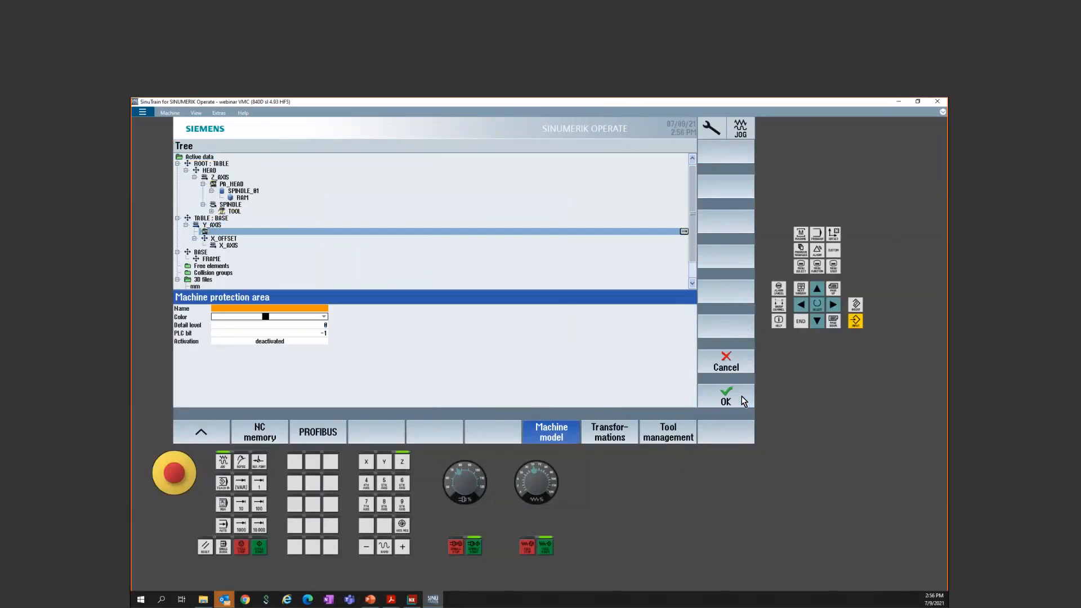
Step: Name the protection area PA_SAQDDLE, colour it dark red, set its activation to Activated and accept it
{"action": "type", "text": "P"}
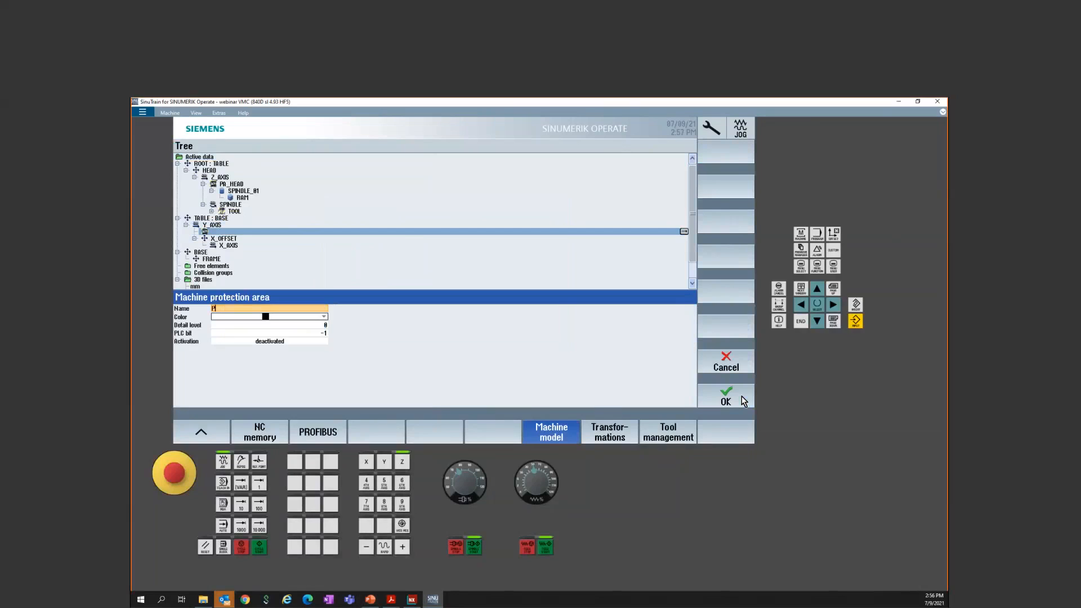
{"action": "type", "text": "A_SAQDDLE"}
{"action": "key", "text": "Return"}
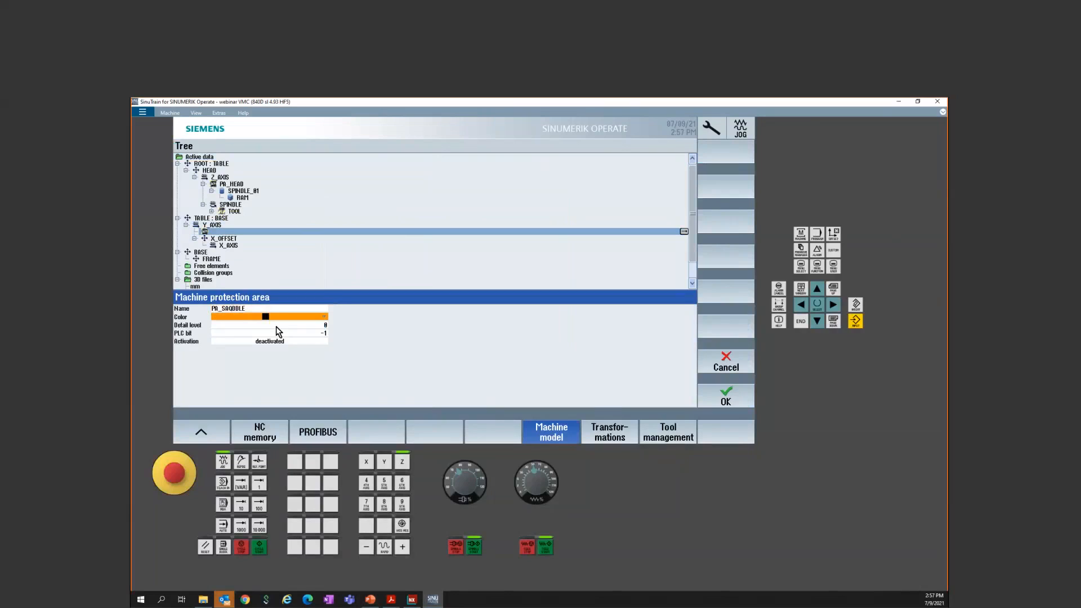
{"action": "left_click", "coordinate": [289, 319]}
{"action": "scroll", "coordinate": [307, 355], "scroll_direction": "up", "scroll_amount": 3}
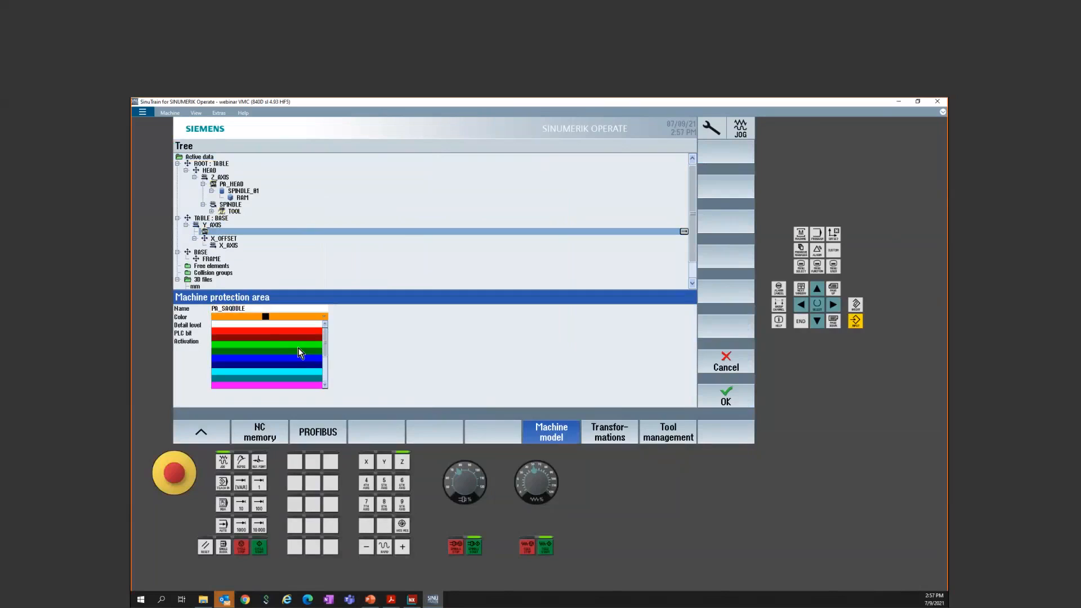
{"action": "left_click", "coordinate": [298, 350]}
{"action": "left_click", "coordinate": [289, 341]}
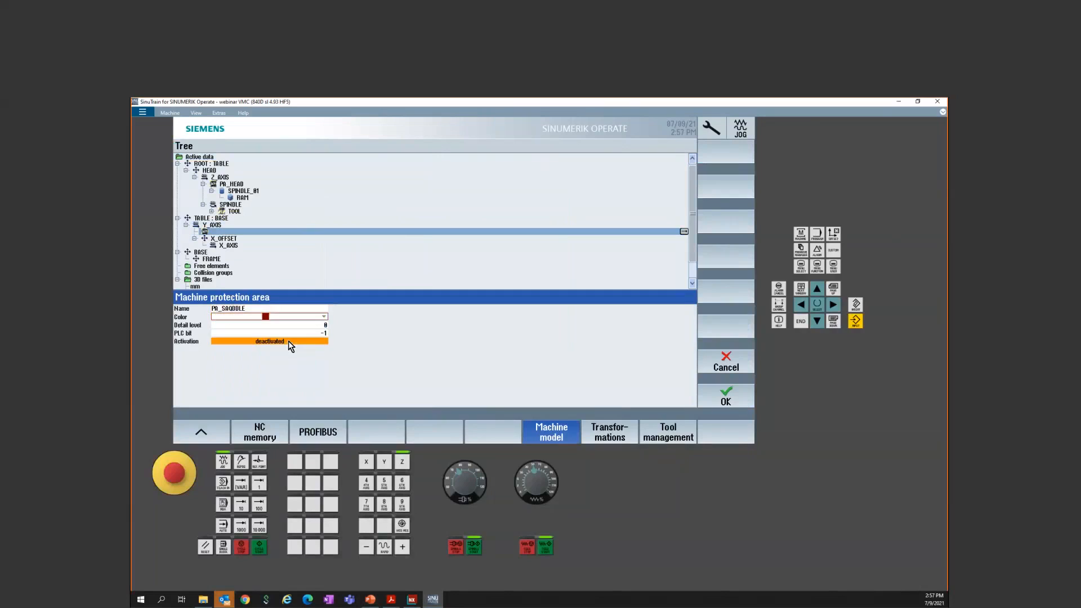
{"action": "left_click", "coordinate": [288, 340]}
{"action": "left_click", "coordinate": [285, 349]}
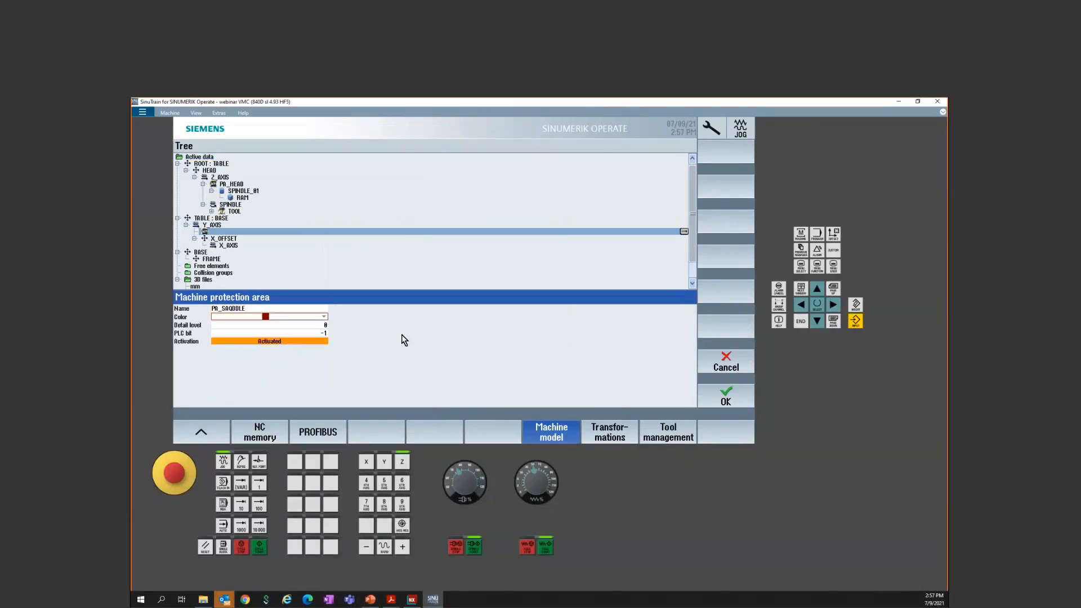
{"action": "left_click", "coordinate": [731, 395]}
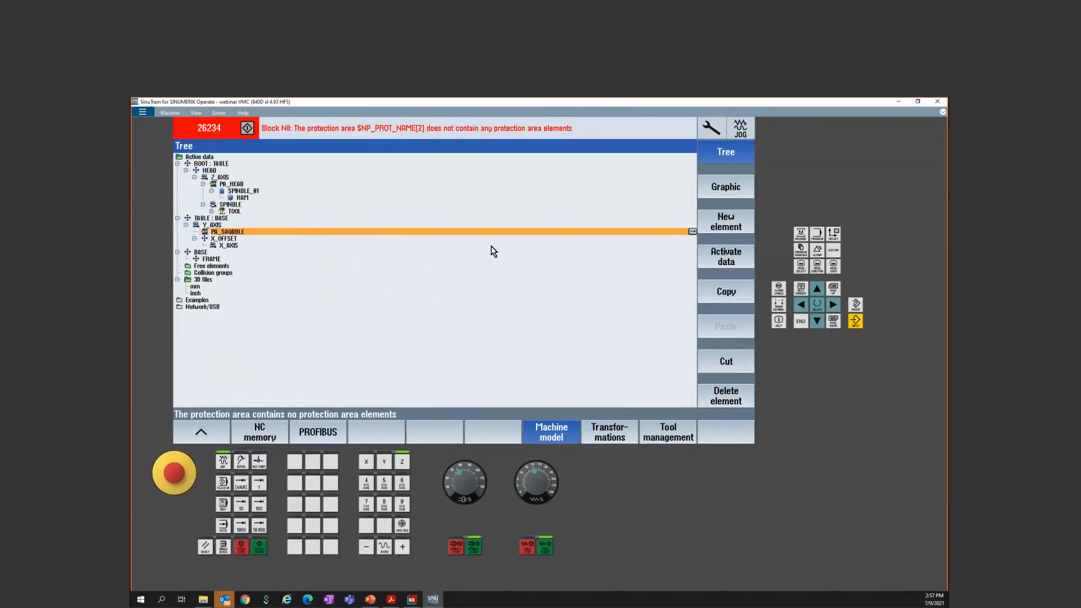
Step: Correct the new protection area's name to PA_SADDLE and accept the change
{"action": "double_click", "coordinate": [247, 232]}
{"action": "left_click", "coordinate": [236, 308]}
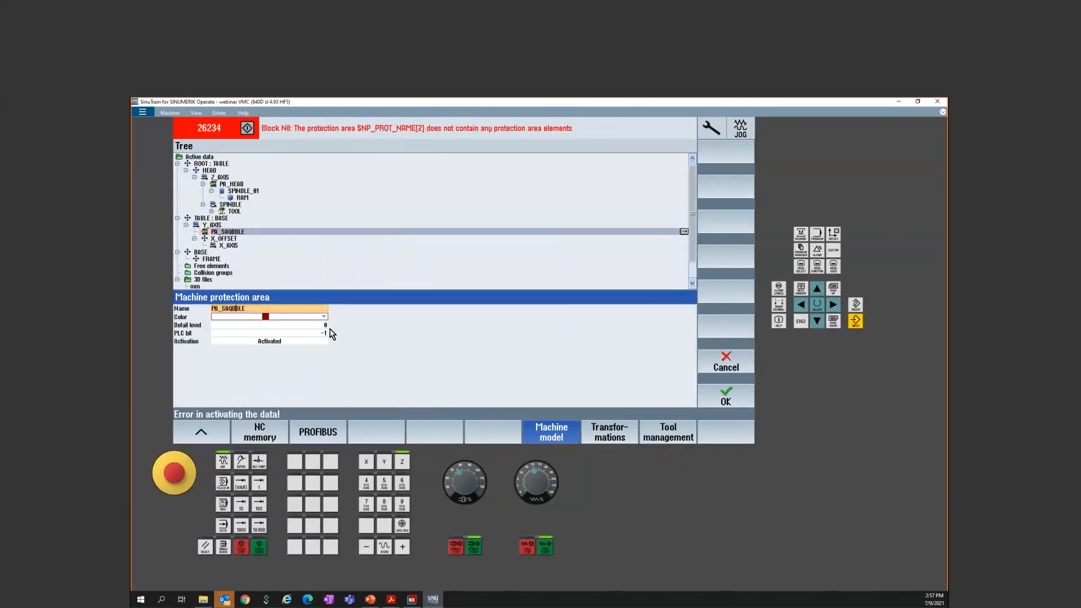
{"action": "key", "text": "BackSpace"}
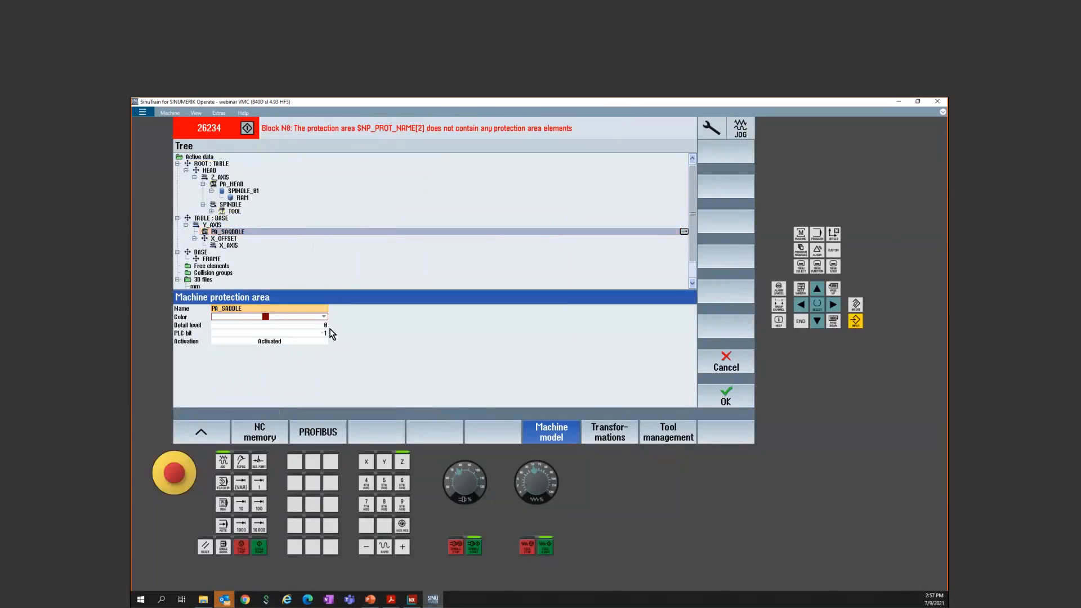
{"action": "left_click", "coordinate": [732, 395]}
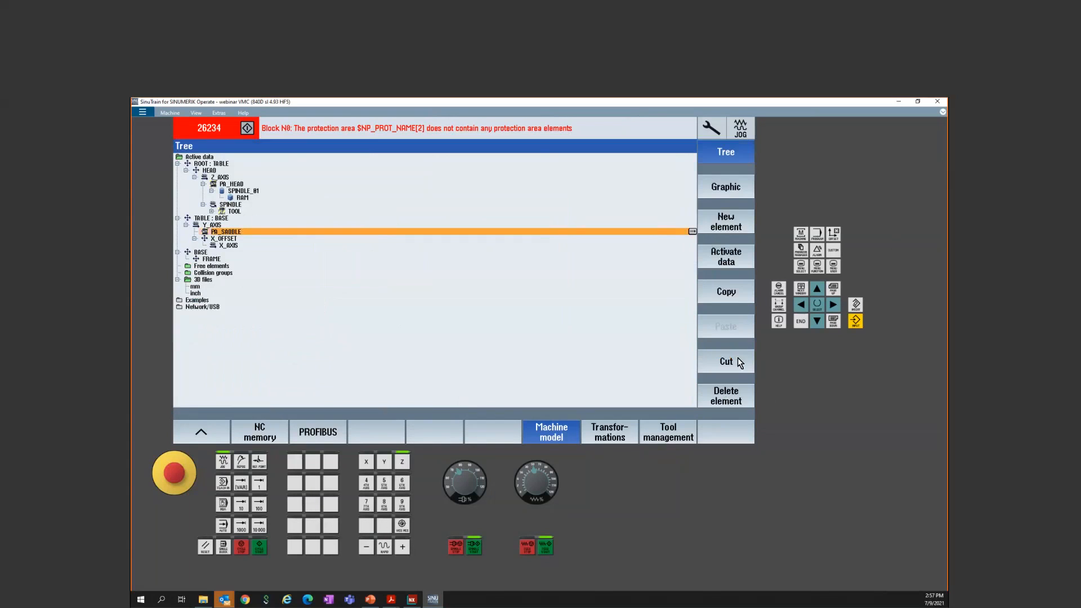
Step: Add a box collision element under PA_SADDLE and name it SADDLE_01
{"action": "left_click", "coordinate": [729, 232]}
{"action": "left_click", "coordinate": [338, 232]}
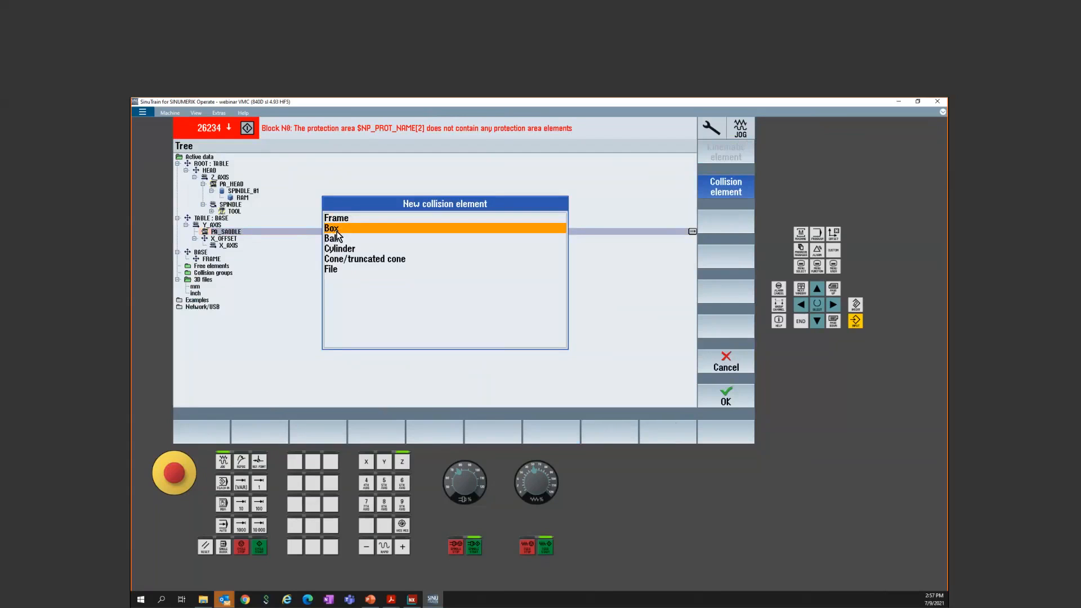
{"action": "left_click", "coordinate": [725, 398]}
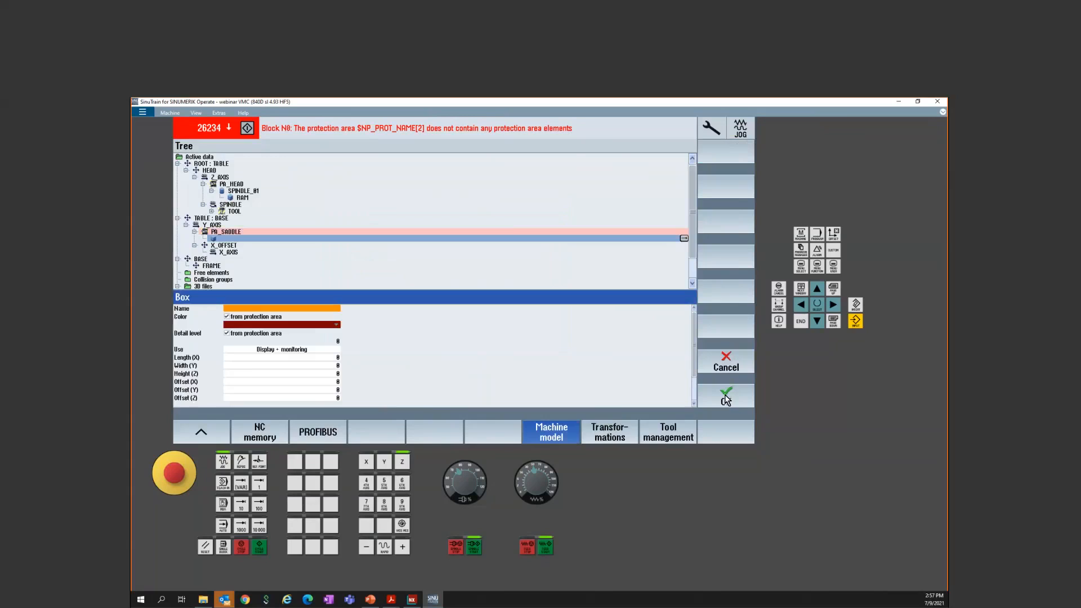
{"action": "left_click", "coordinate": [258, 310]}
{"action": "type", "text": "SADDLE_01"}
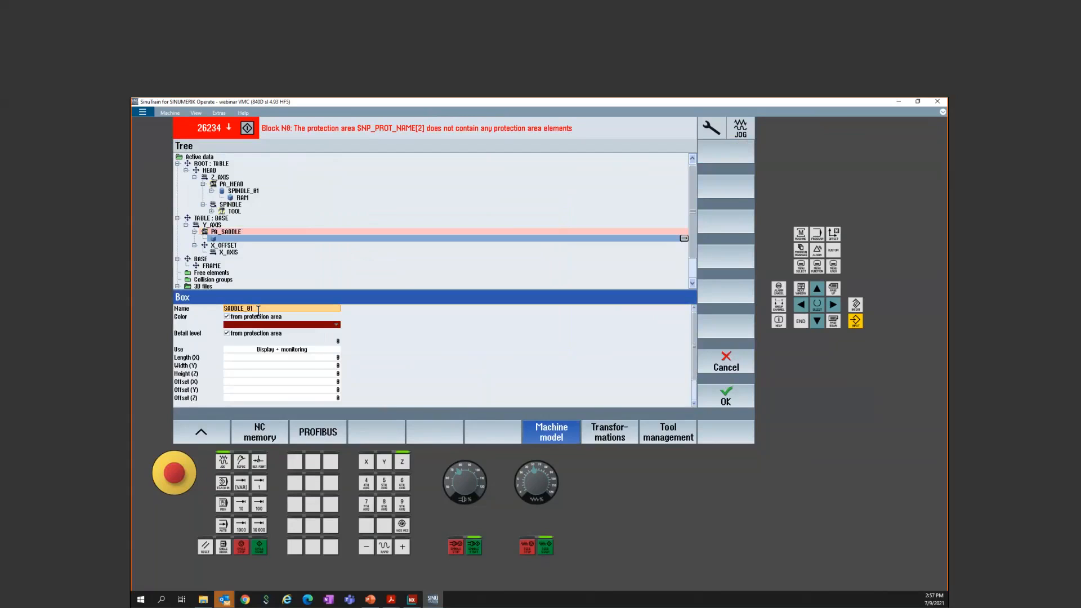
Step: Set the SADDLE_01 box's use to Display, with length (X) 40 and width (Y) 16
{"action": "left_click", "coordinate": [313, 350]}
{"action": "left_click", "coordinate": [312, 350]}
{"action": "left_click", "coordinate": [292, 358]}
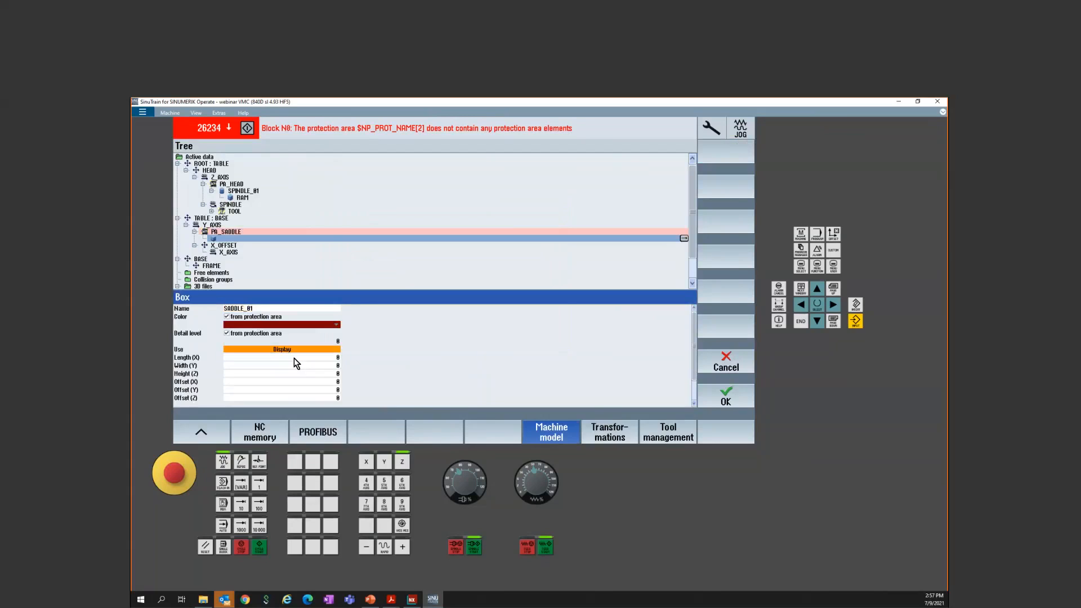
{"action": "left_click", "coordinate": [332, 357]}
{"action": "type", "text": "40"}
{"action": "key", "text": "Return"}
{"action": "type", "text": "16"}
{"action": "key", "text": "Return"}
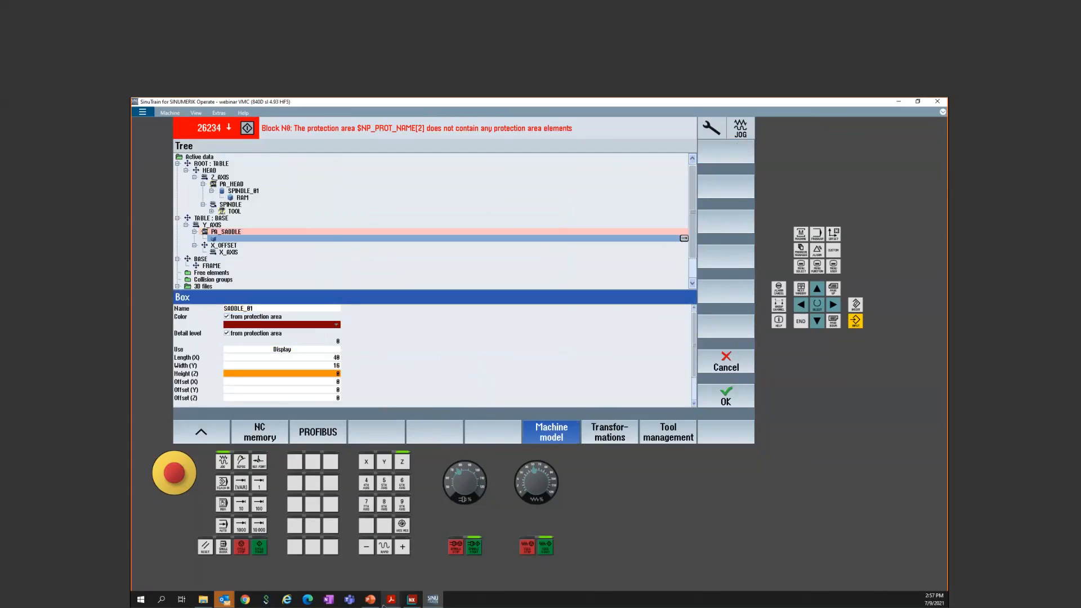
Step: Check the saddle's height in the MachineAssembly.pdf drawing, then return to SinuTrain and open the box's Height (Z) value for editing
{"action": "mouse_move", "coordinate": [391, 602]}
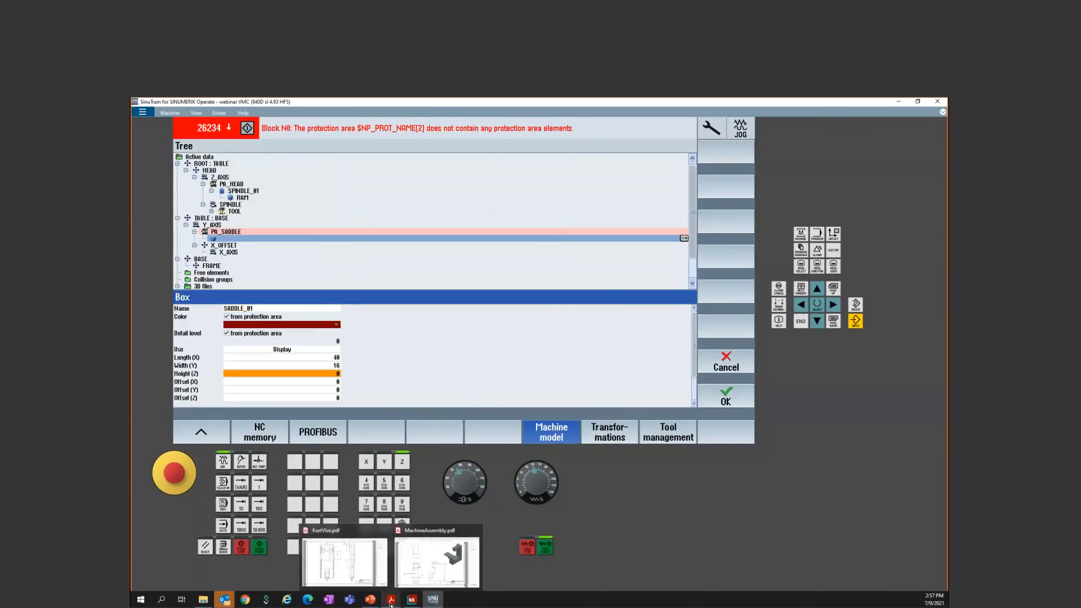
{"action": "left_click", "coordinate": [434, 565]}
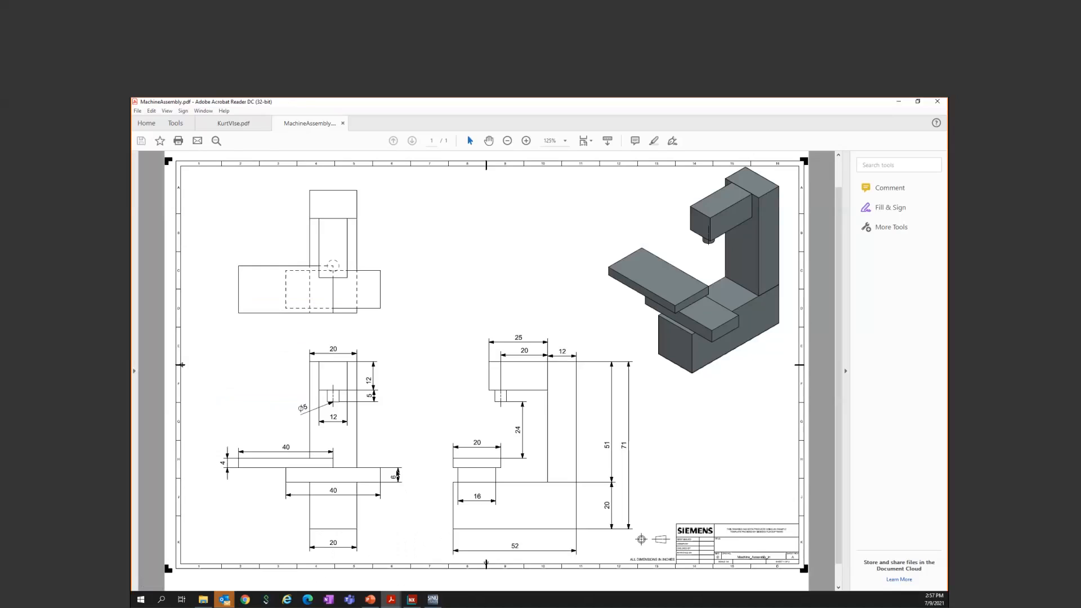
{"action": "left_click", "coordinate": [433, 599]}
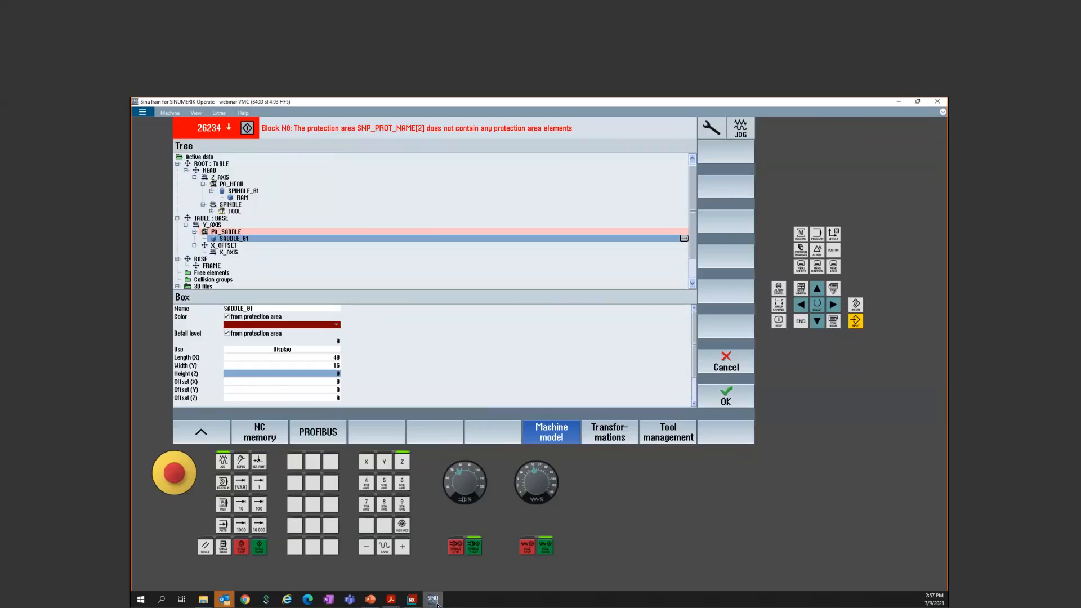
{"action": "left_click", "coordinate": [336, 374]}
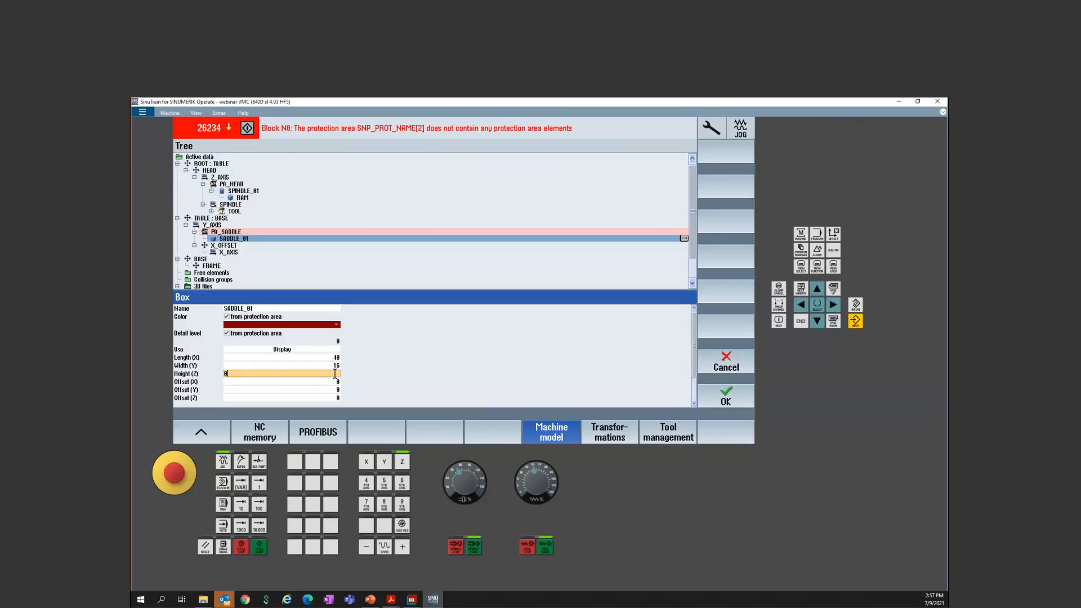
Step: Accept the SADDLE_01 box with a height of 6 and display the machine model graphic
{"action": "key", "text": "Return"}
{"action": "left_click", "coordinate": [724, 398]}
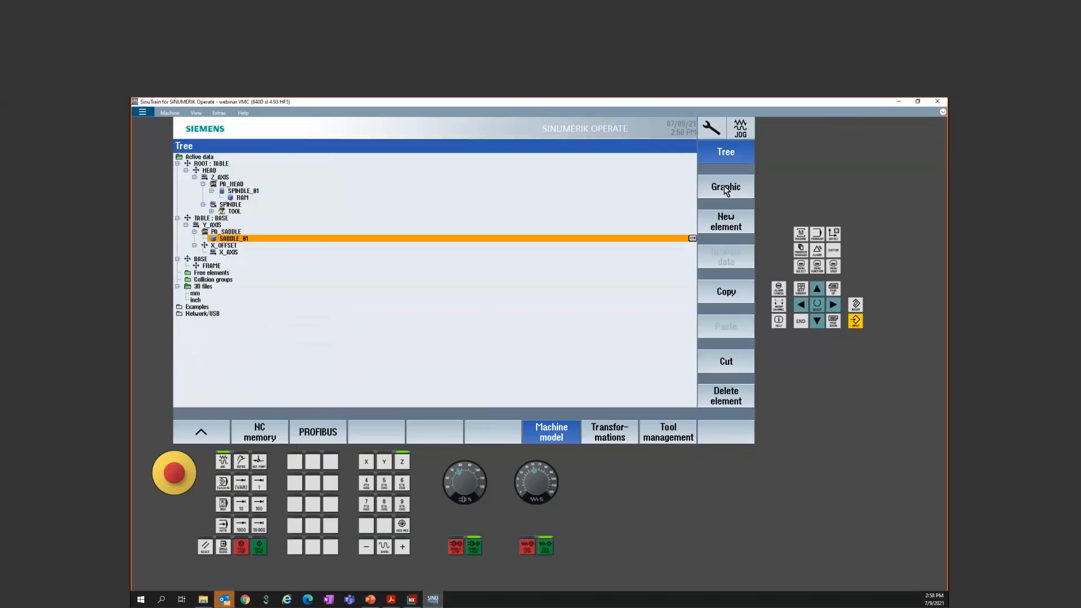
{"action": "left_click", "coordinate": [726, 188]}
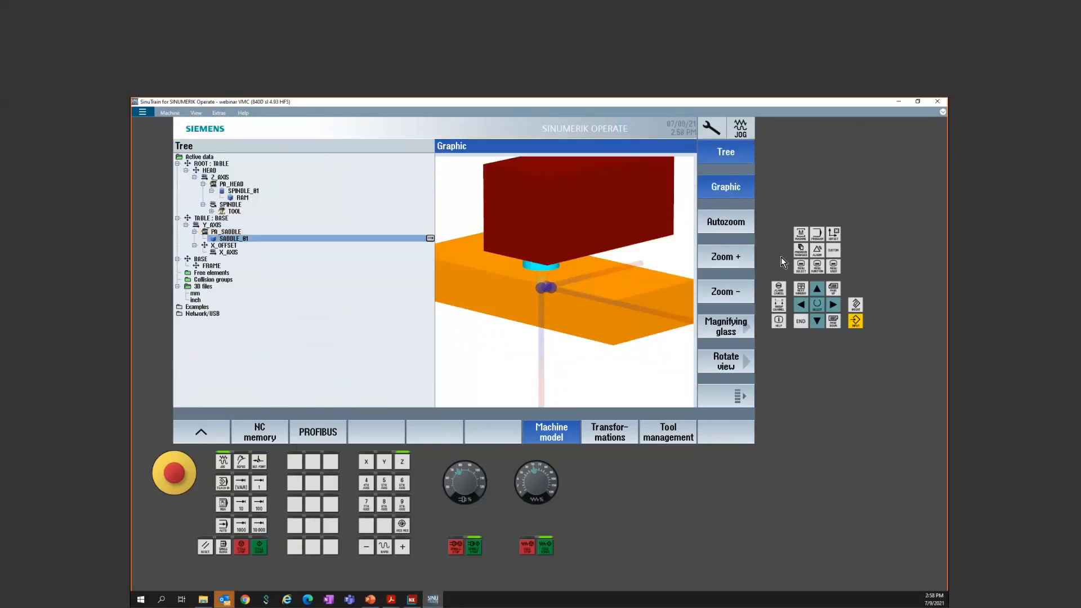
{"action": "left_click_drag", "start_coordinate": [633, 301], "coordinate": [627, 311]}
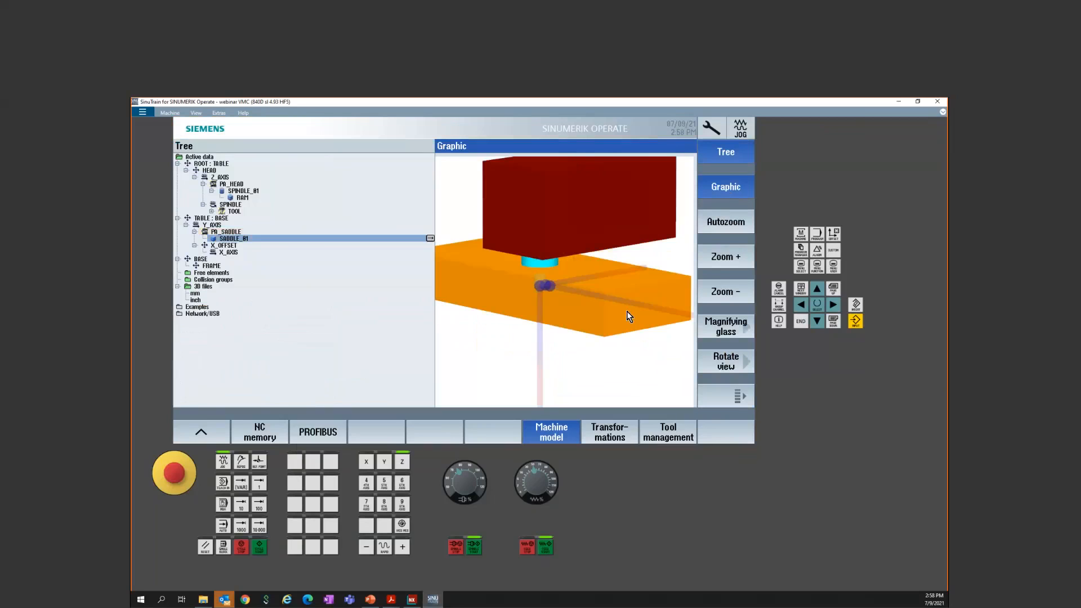
{"action": "scroll", "coordinate": [627, 311], "scroll_direction": "down", "scroll_amount": 5}
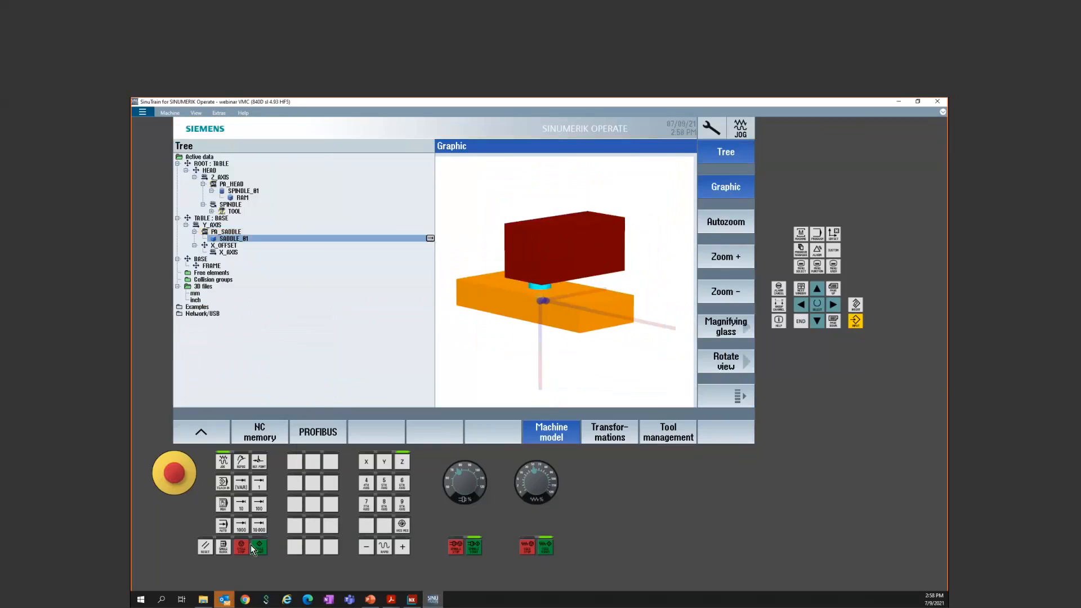
Step: Jog the Z axis and the Y axis in both directions to check how the head and saddle move
{"action": "left_click", "coordinate": [369, 549]}
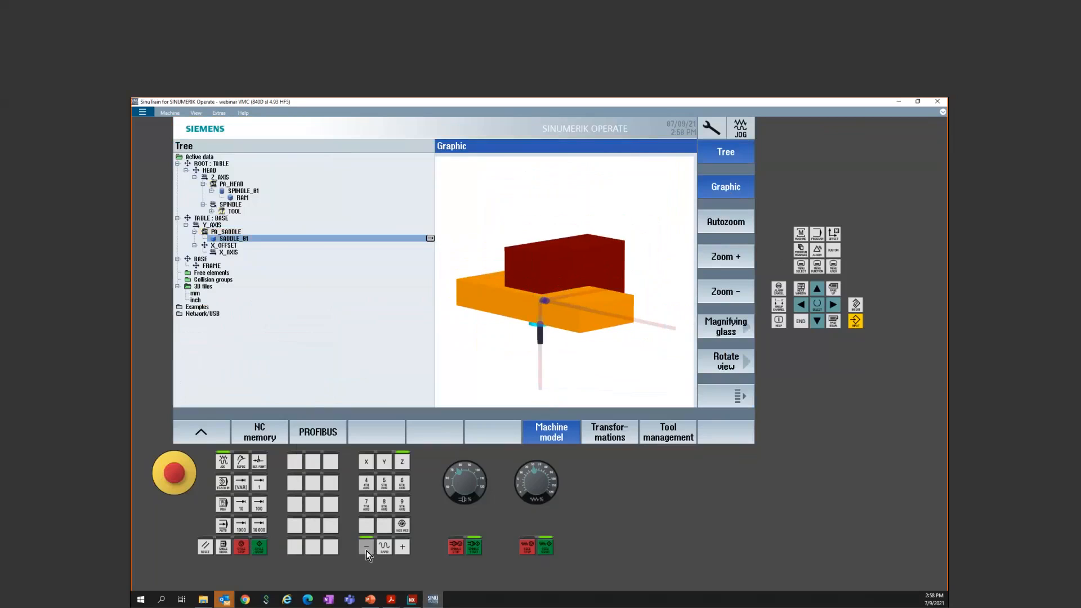
{"action": "left_click", "coordinate": [404, 549]}
{"action": "left_click", "coordinate": [385, 463]}
{"action": "left_click", "coordinate": [368, 549]}
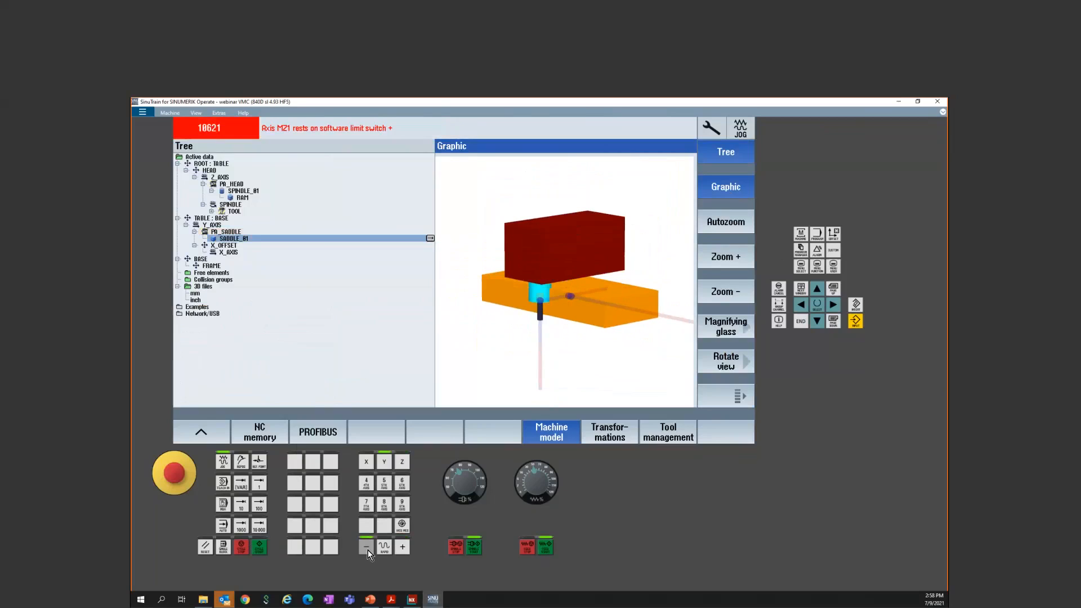
{"action": "left_click", "coordinate": [403, 546]}
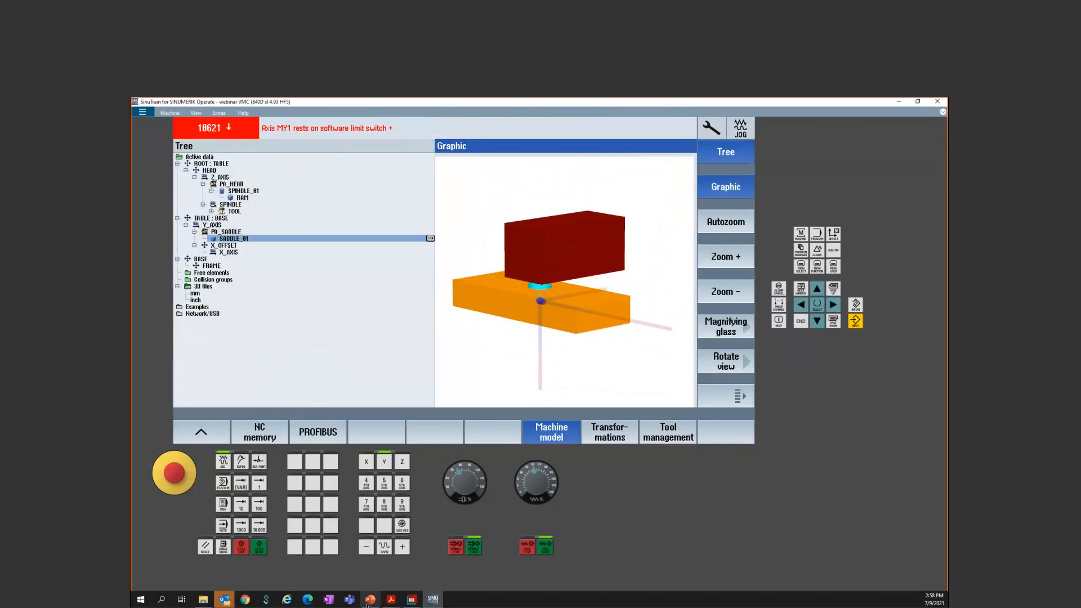
Step: Consult the MachineAssembly.pdf drawing for the saddle's vertical position and set the Z offset of SADDLE_01 to -31
{"action": "left_click_drag", "start_coordinate": [626, 304], "coordinate": [579, 336]}
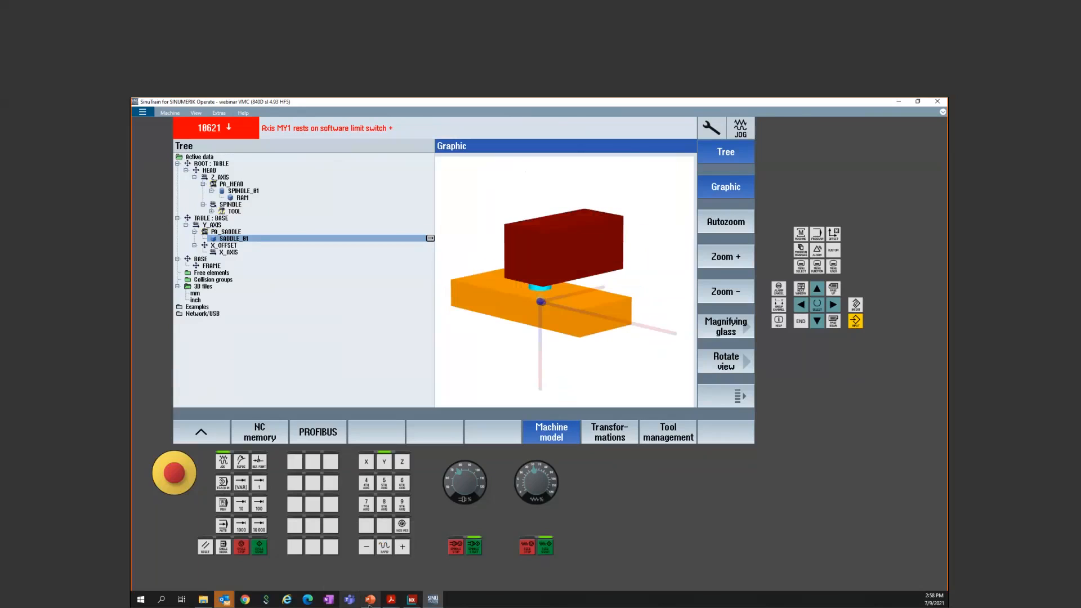
{"action": "mouse_move", "coordinate": [396, 603]}
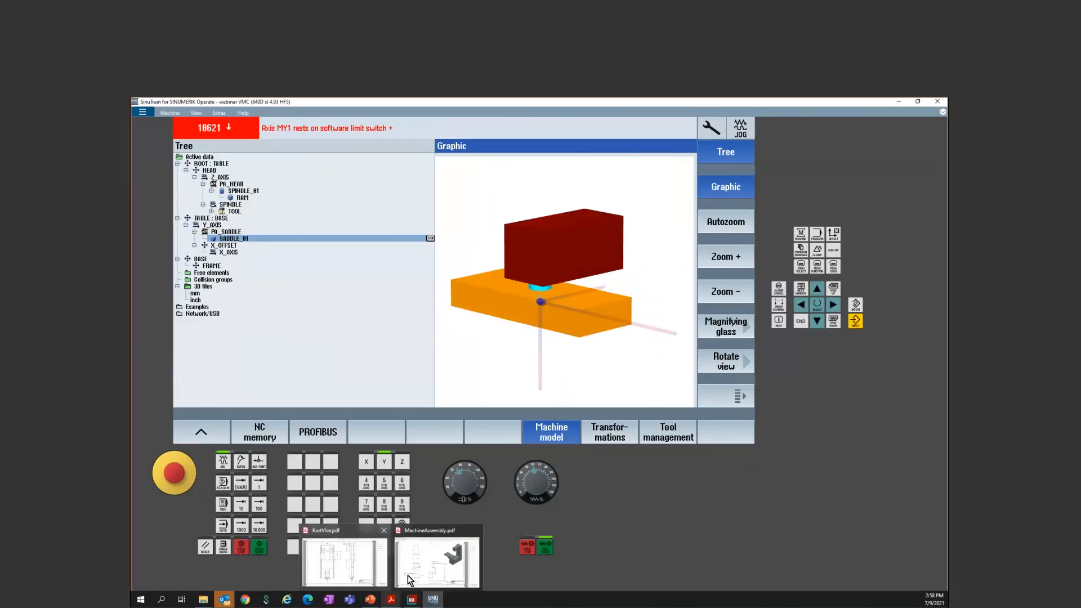
{"action": "left_click", "coordinate": [424, 571]}
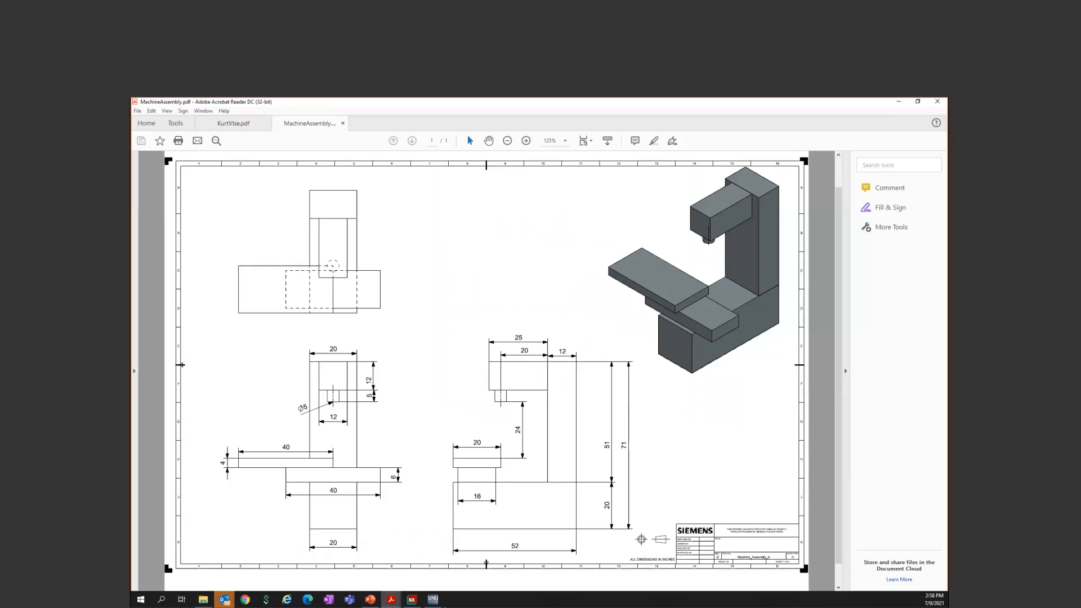
{"action": "left_click", "coordinate": [433, 600]}
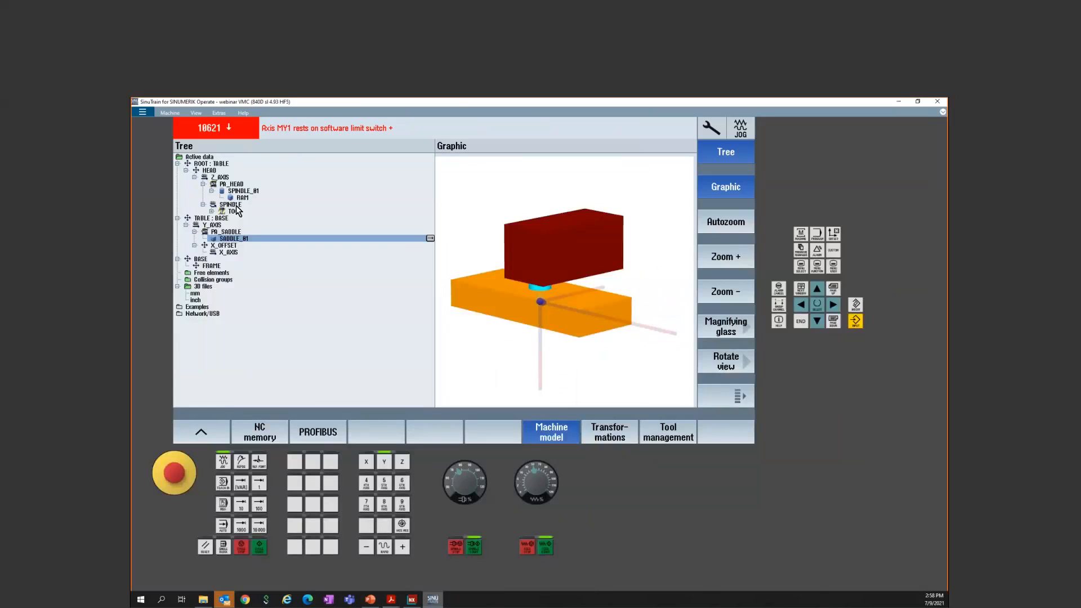
{"action": "double_click", "coordinate": [233, 240]}
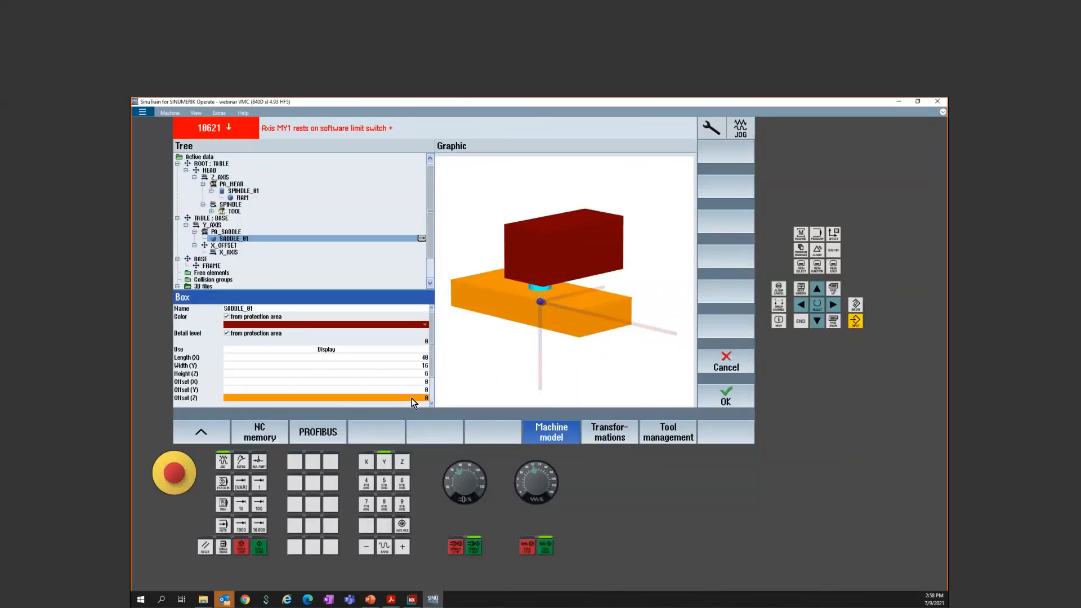
{"action": "type", "text": "-31"}
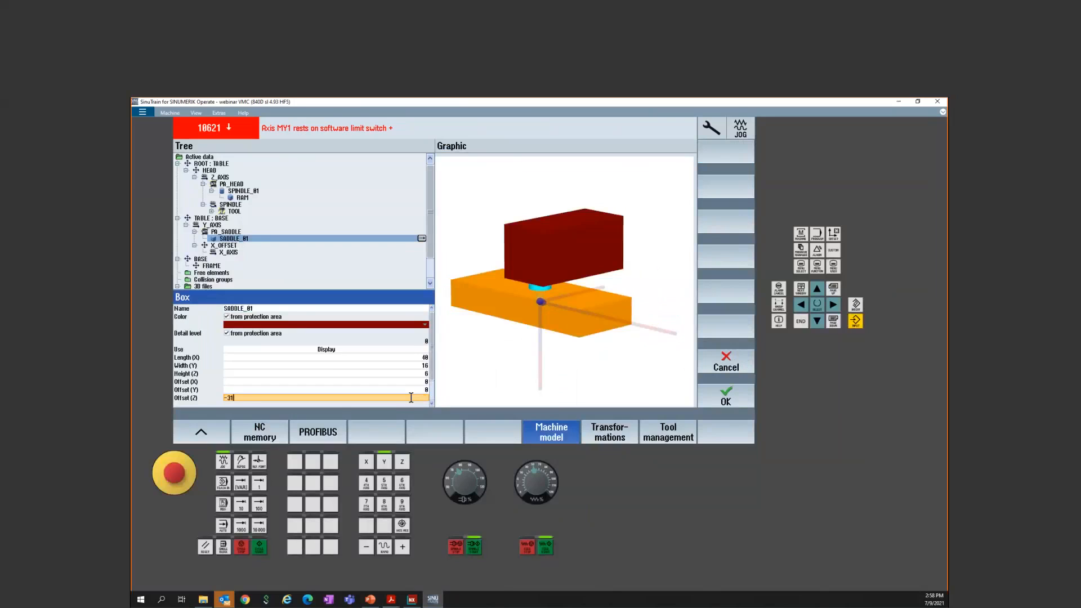
{"action": "key", "text": "Return"}
{"action": "left_click", "coordinate": [739, 396]}
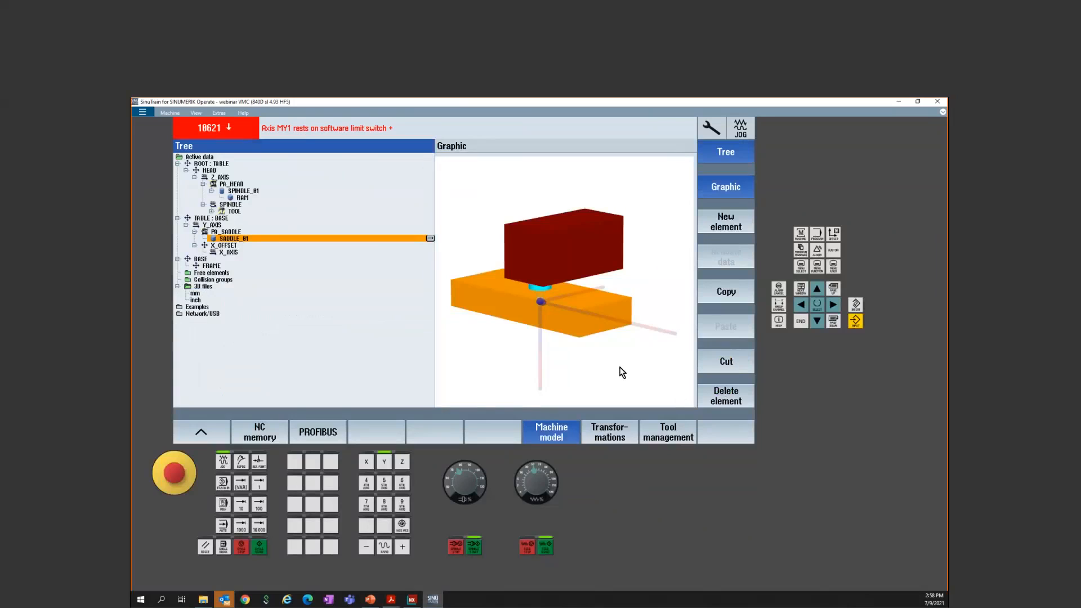
Step: Check the lowered saddle from the side while jogging the Y axis in the minus and plus directions
{"action": "left_click", "coordinate": [621, 366]}
{"action": "left_click_drag", "start_coordinate": [628, 354], "coordinate": [627, 361]}
{"action": "middle_click_drag", "start_coordinate": [628, 361], "coordinate": [638, 280]}
{"action": "scroll", "coordinate": [638, 280], "scroll_direction": "down", "scroll_amount": 2}
{"action": "left_click_drag", "start_coordinate": [638, 279], "coordinate": [580, 269]}
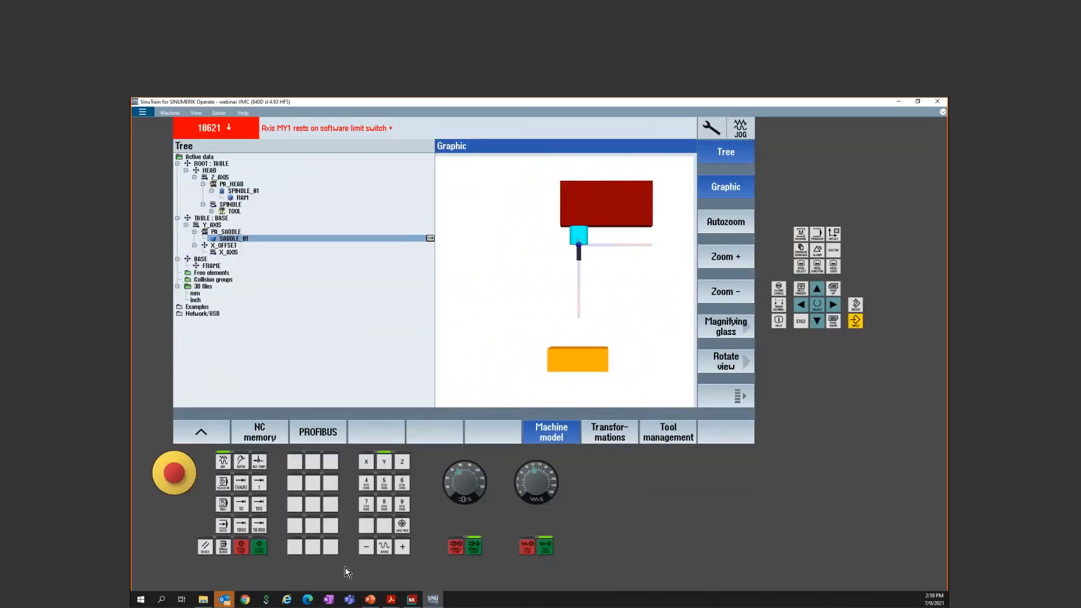
{"action": "left_click", "coordinate": [364, 551]}
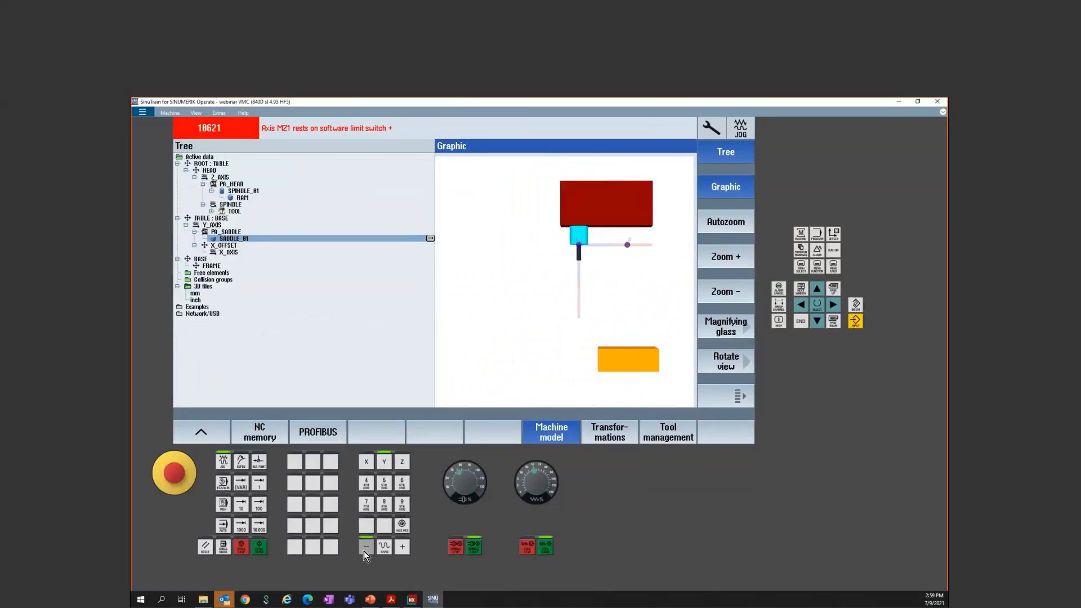
{"action": "left_click", "coordinate": [399, 550]}
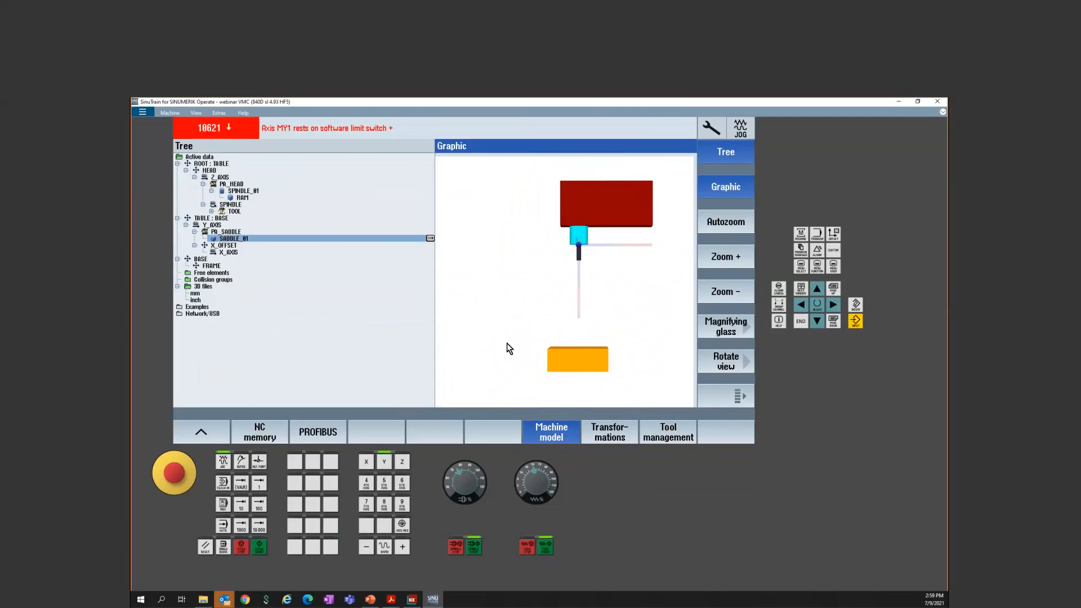
Step: Consult the MachineAssembly.pdf drawing for the saddle's Y position and set the Y offset of SADDLE_01 to -10
{"action": "left_click", "coordinate": [296, 239]}
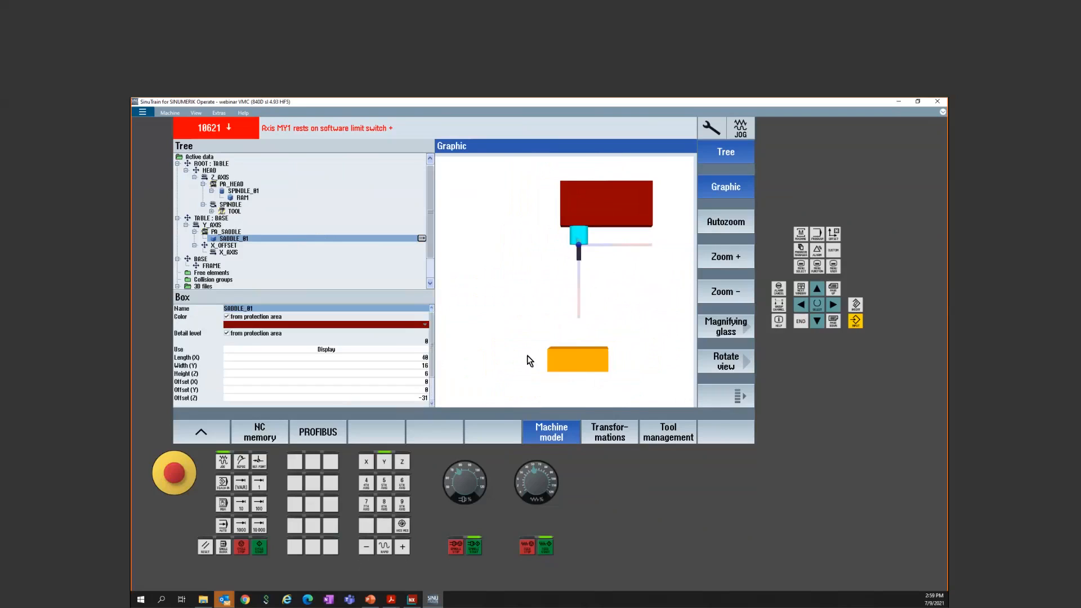
{"action": "left_click", "coordinate": [407, 391]}
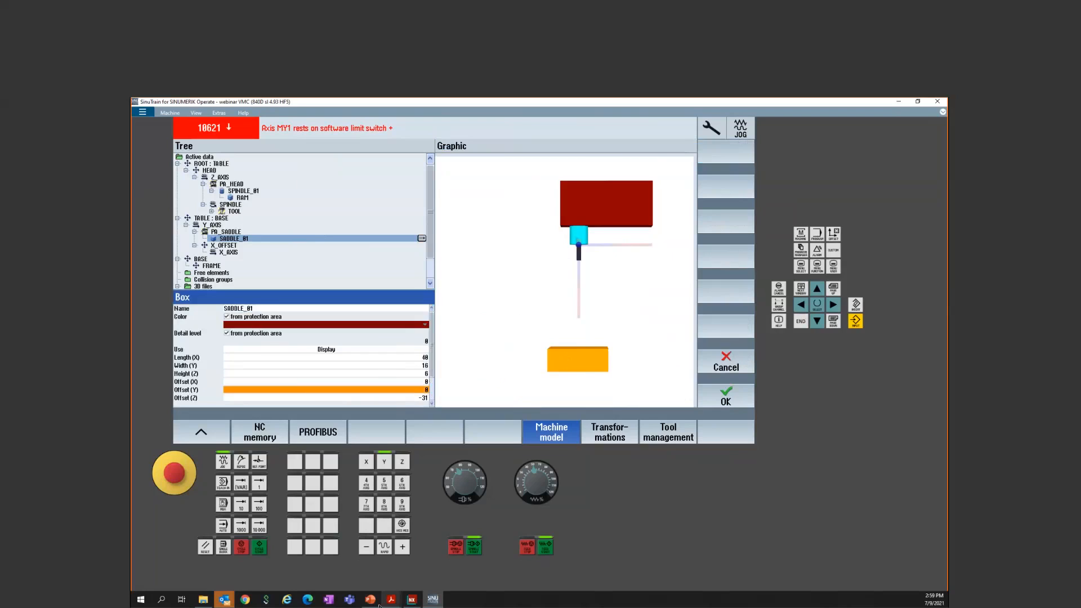
{"action": "mouse_move", "coordinate": [391, 599]}
{"action": "left_click", "coordinate": [454, 563]}
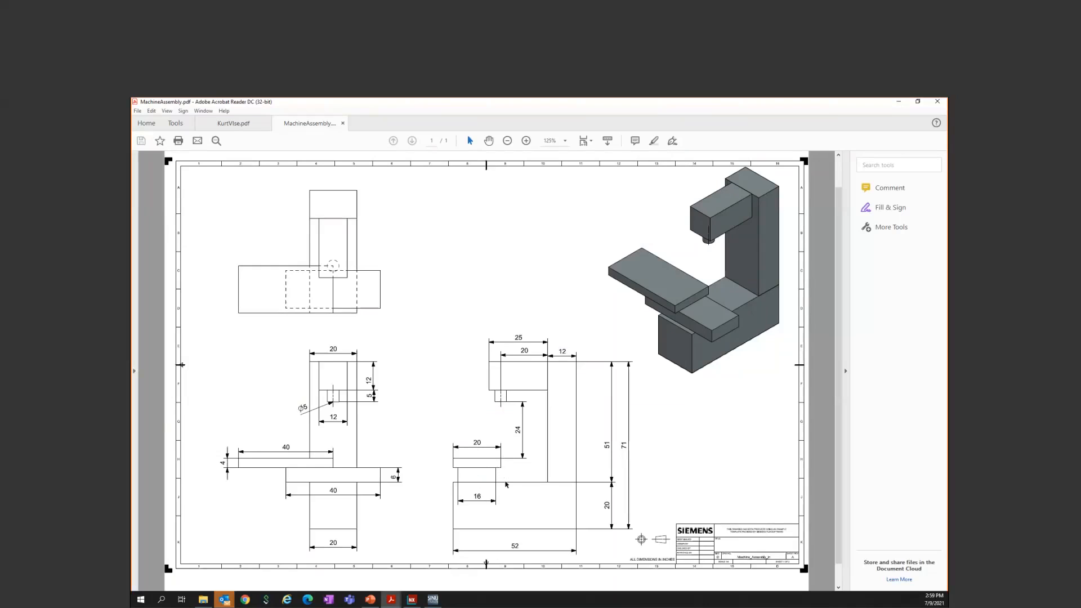
{"action": "left_click", "coordinate": [433, 601]}
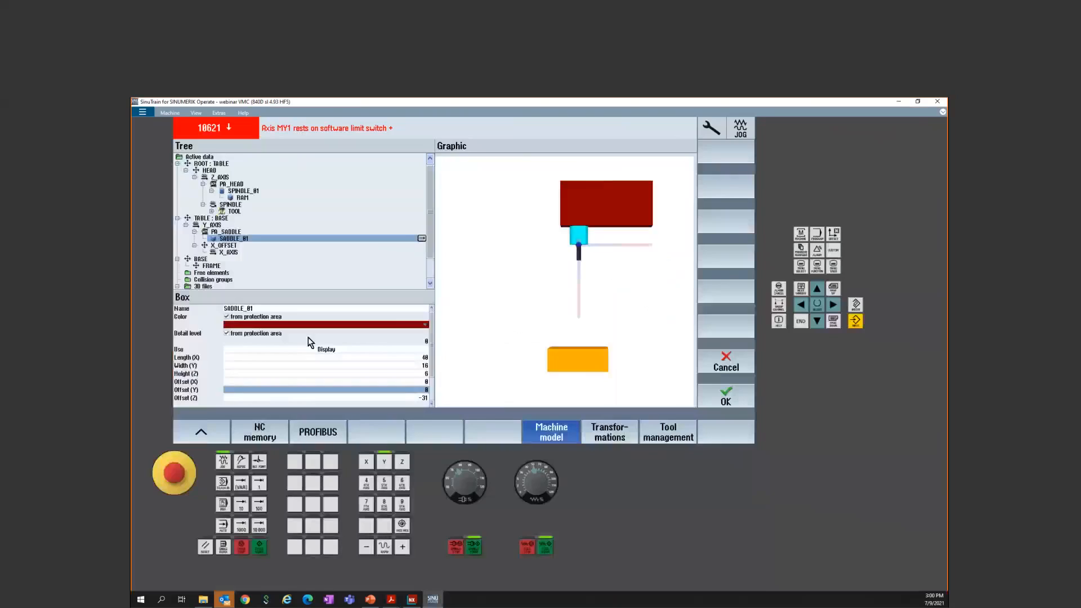
{"action": "left_click", "coordinate": [400, 390]}
{"action": "key", "text": "BackSpace"}
{"action": "key", "text": "BackSpace"}
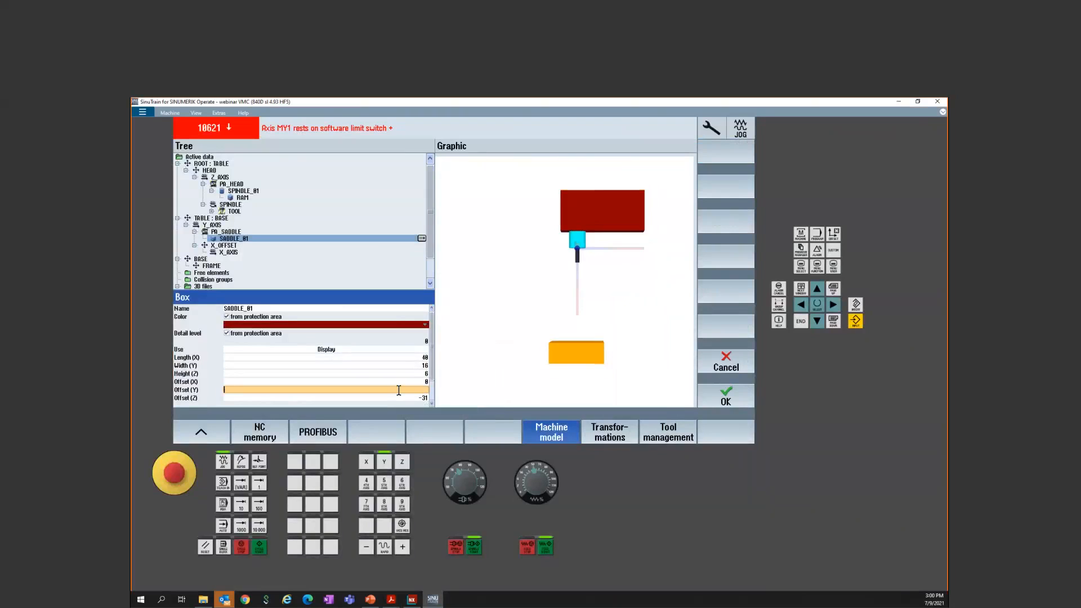
{"action": "type", "text": "-10"}
{"action": "key", "text": "Return"}
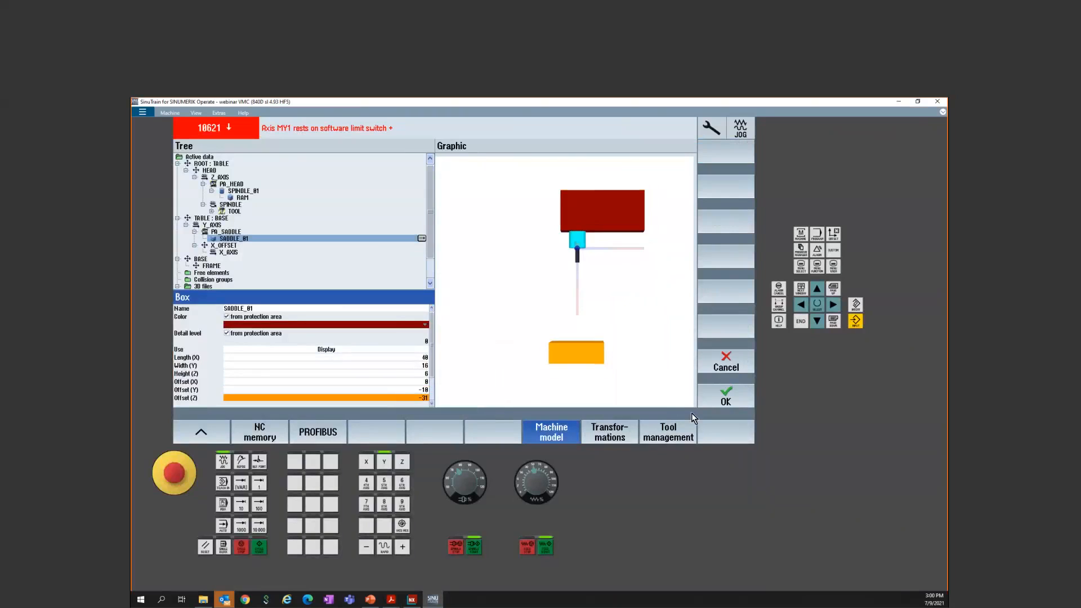
{"action": "left_click", "coordinate": [726, 397]}
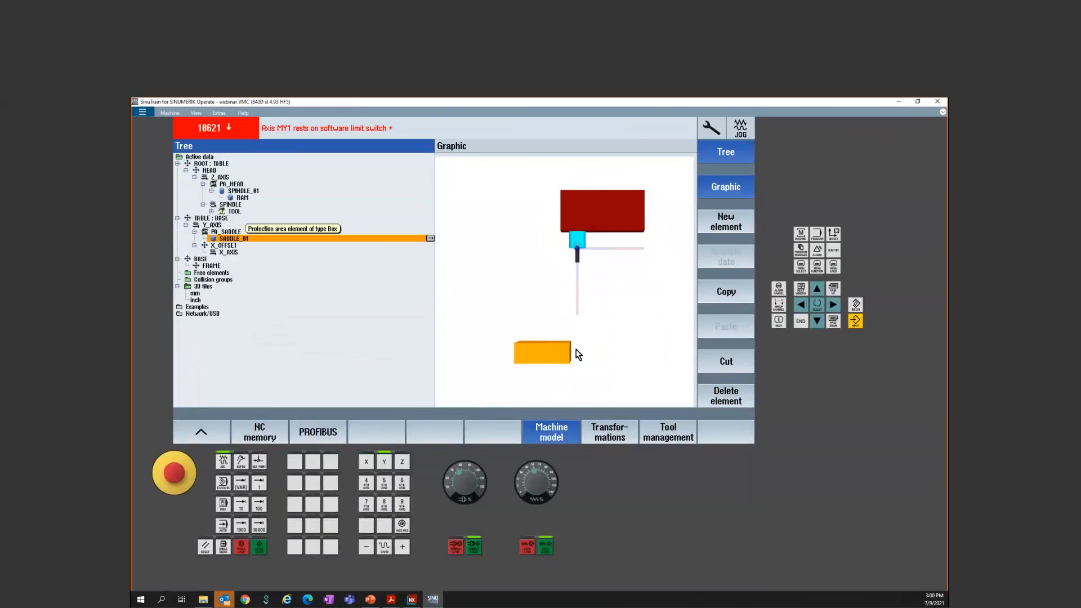
Step: Jog the Y axis both ways to check the saddle at its new Y offset and inspect it in perspective
{"action": "left_click", "coordinate": [373, 549]}
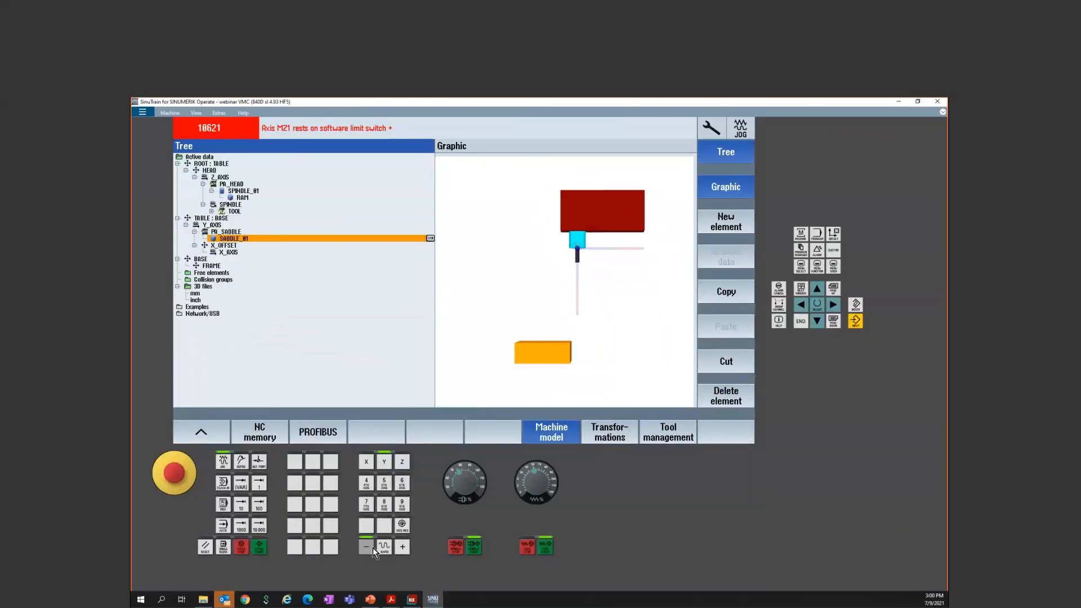
{"action": "left_click", "coordinate": [401, 549]}
{"action": "left_click", "coordinate": [587, 319]}
{"action": "mouse_move", "coordinate": [639, 336]}
{"action": "left_mouse_down"}
{"action": "mouse_move", "coordinate": [642, 319]}
{"action": "mouse_move", "coordinate": [621, 330]}
{"action": "left_mouse_up"}
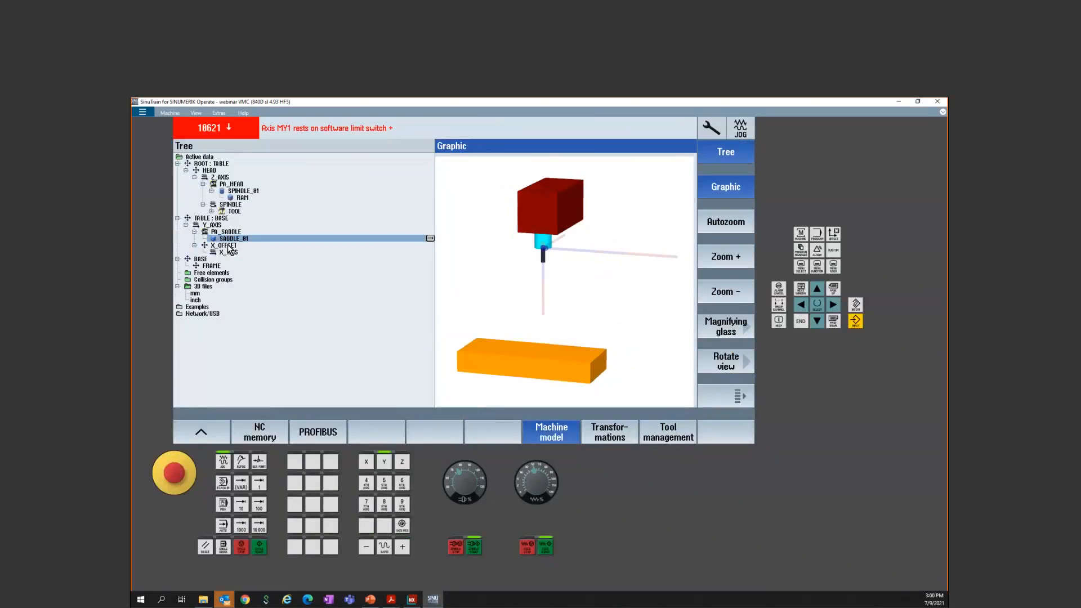
Step: Add a machine protection area under X_AXIS and name it PA_TABLE
{"action": "left_click", "coordinate": [228, 246]}
{"action": "left_click", "coordinate": [230, 252]}
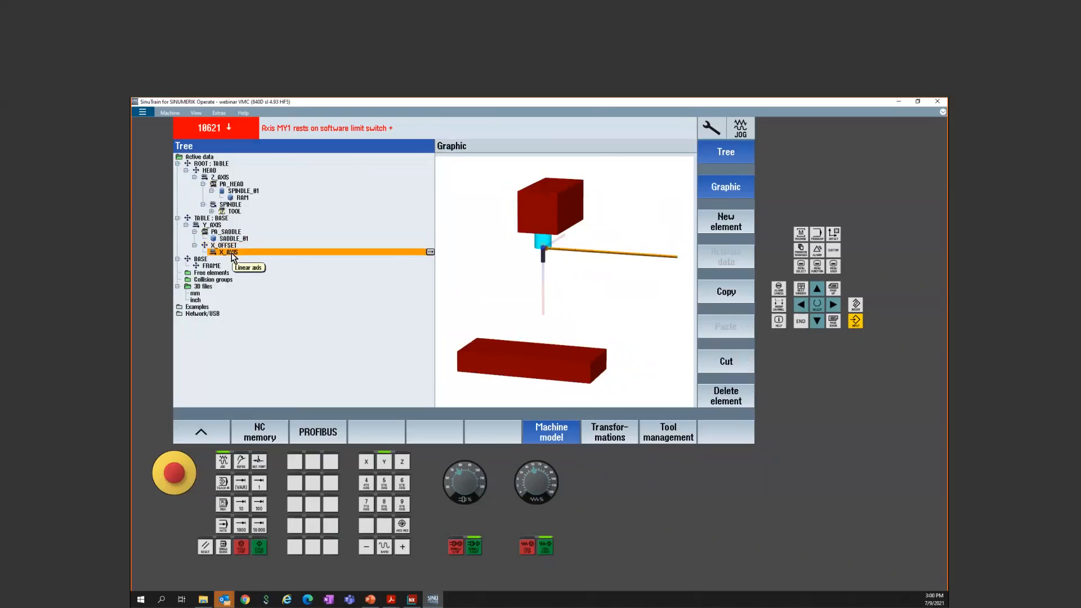
{"action": "left_click", "coordinate": [718, 225]}
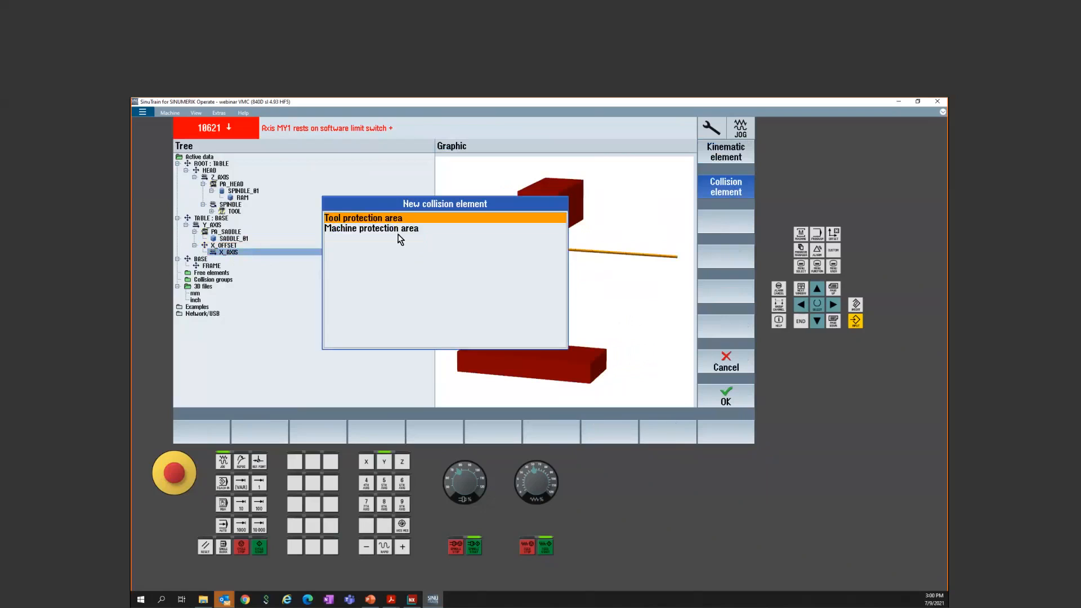
{"action": "left_click", "coordinate": [398, 232]}
{"action": "left_click", "coordinate": [730, 398]}
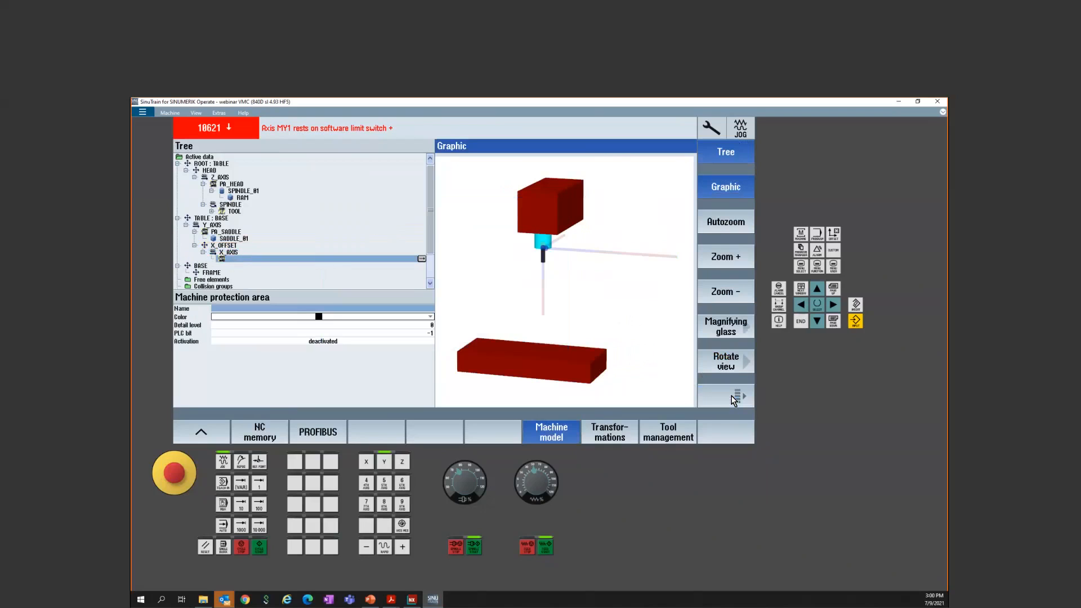
{"action": "left_click", "coordinate": [281, 310]}
{"action": "type", "text": "PA"}
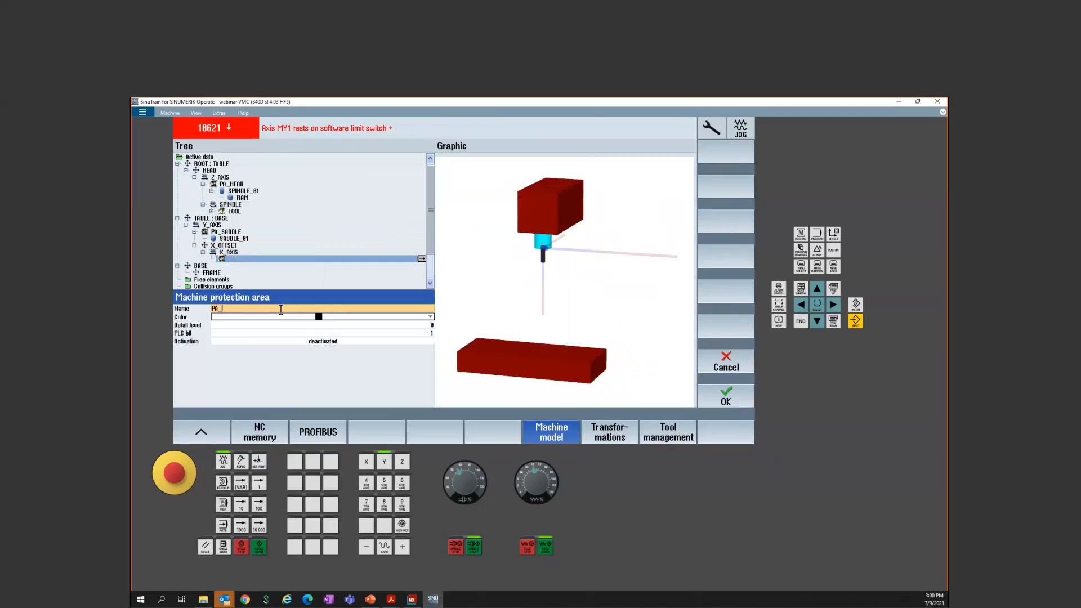
{"action": "type", "text": "_TABLE"}
{"action": "key", "text": "Return"}
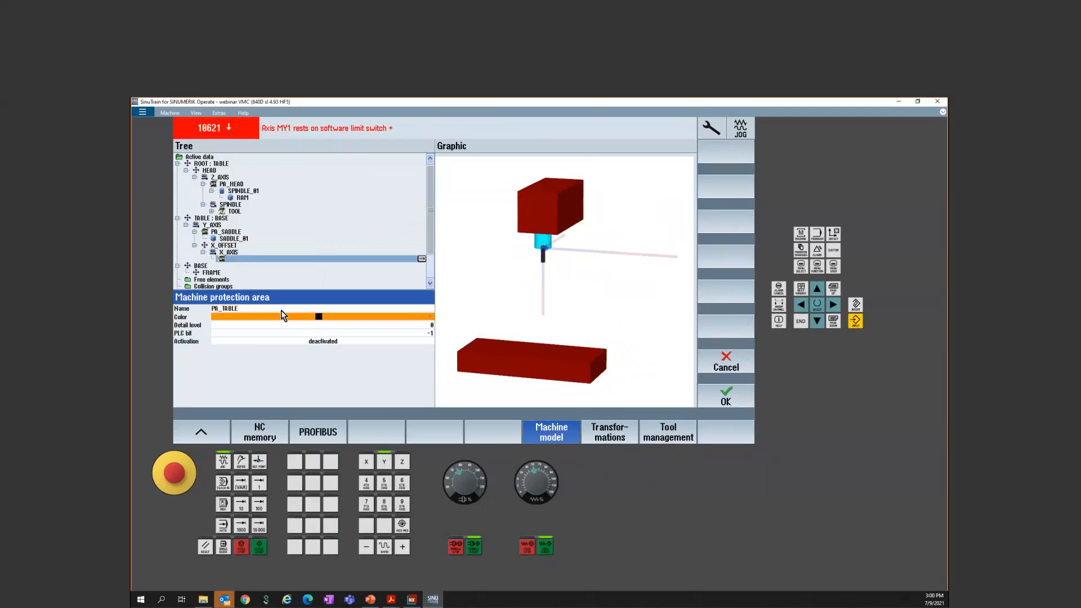
Step: Give PA_TABLE a light gray color, set its activation to Activated, and accept the protection area
{"action": "left_click", "coordinate": [318, 317]}
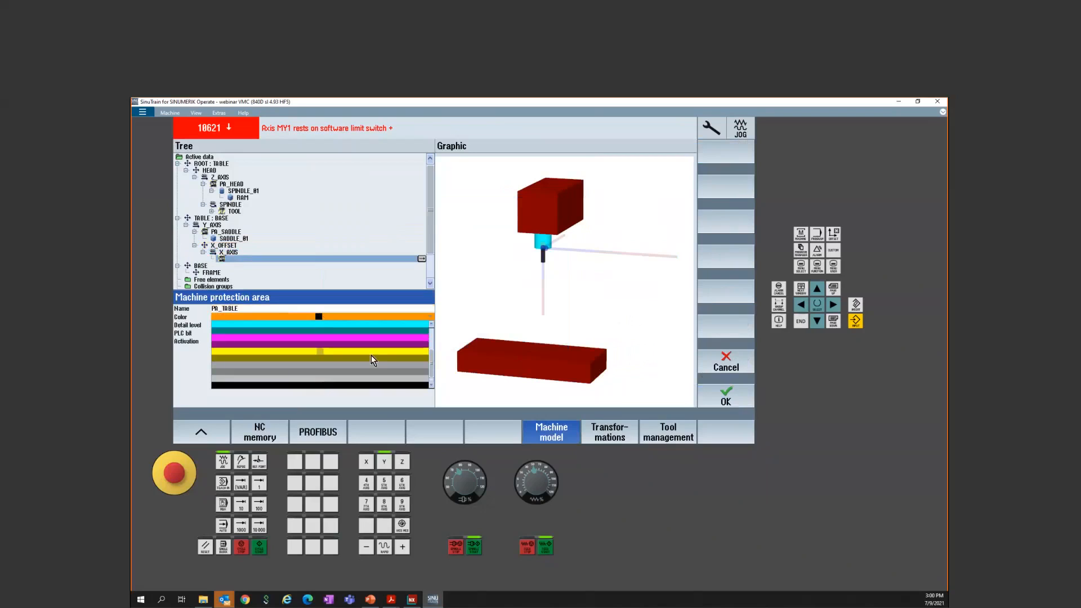
{"action": "left_click", "coordinate": [353, 381]}
{"action": "left_click", "coordinate": [332, 340]}
{"action": "left_click", "coordinate": [335, 340]}
{"action": "left_click", "coordinate": [333, 350]}
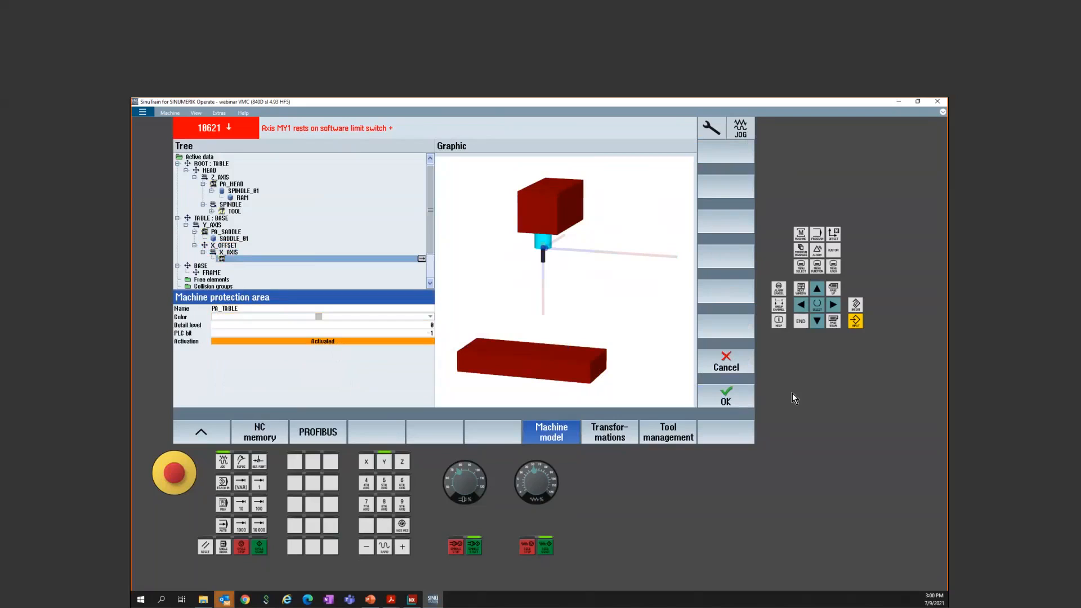
{"action": "left_click", "coordinate": [727, 397]}
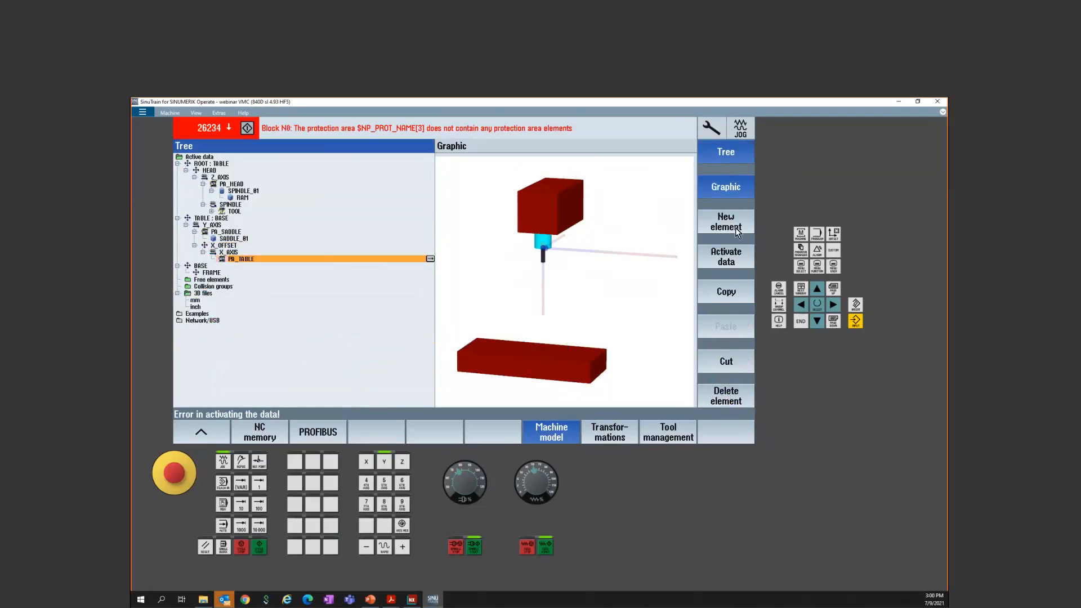
Step: Add a box collision element under PA_TABLE and name it TABLE_01
{"action": "left_click", "coordinate": [726, 225]}
{"action": "left_click", "coordinate": [358, 228]}
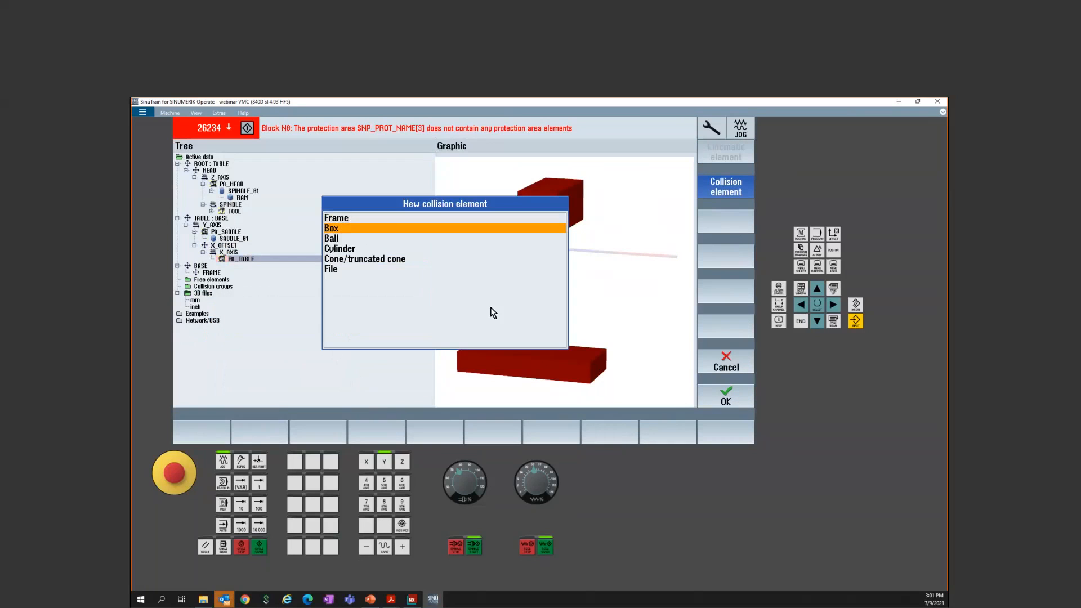
{"action": "left_click", "coordinate": [738, 397]}
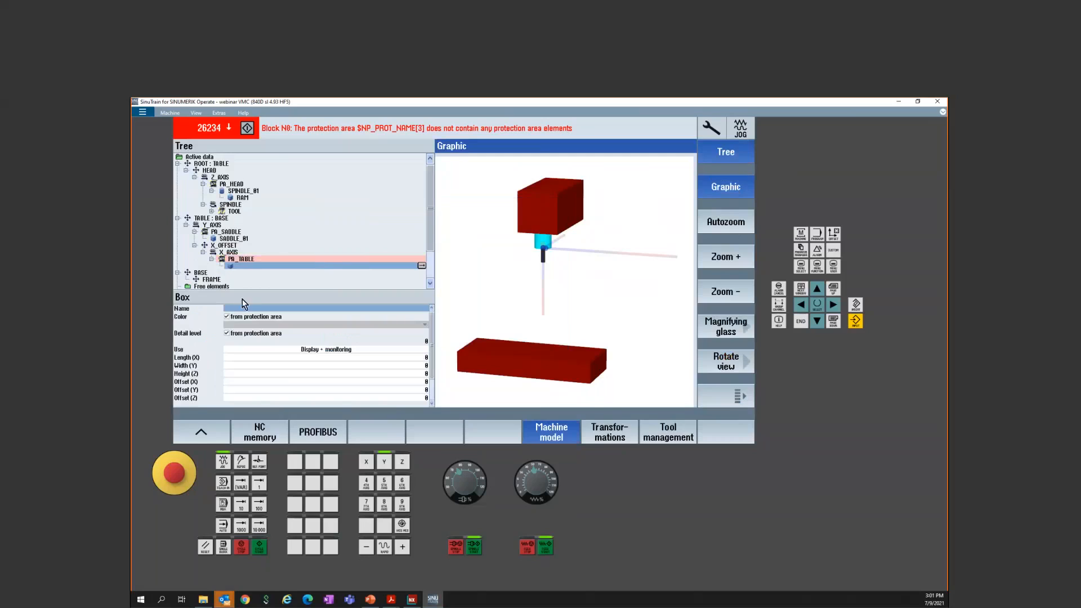
{"action": "left_click", "coordinate": [248, 307]}
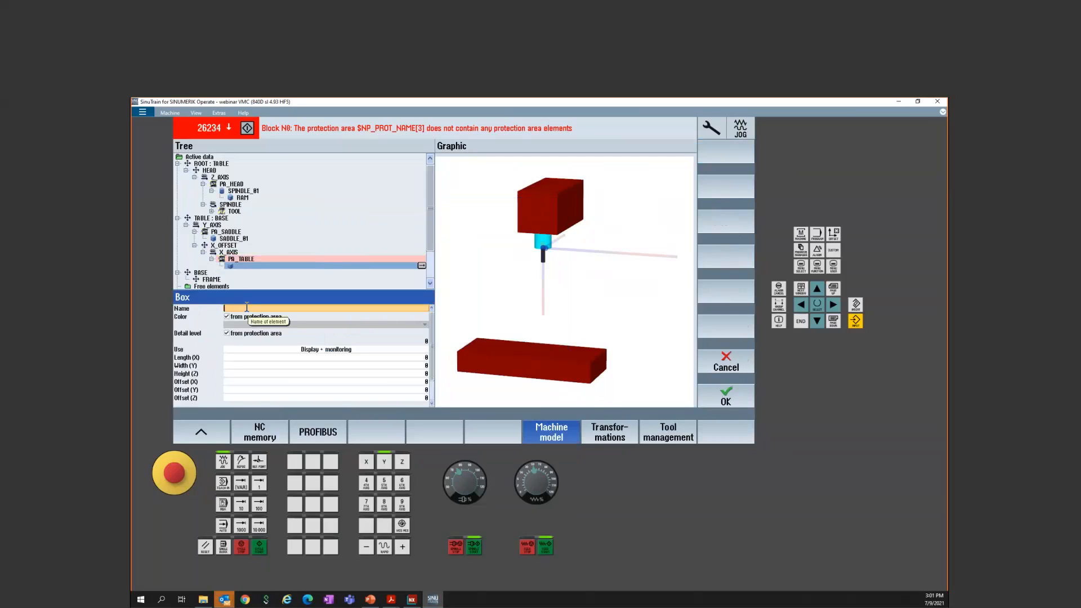
{"action": "type", "text": "TABLE_01"}
{"action": "key", "text": "Return"}
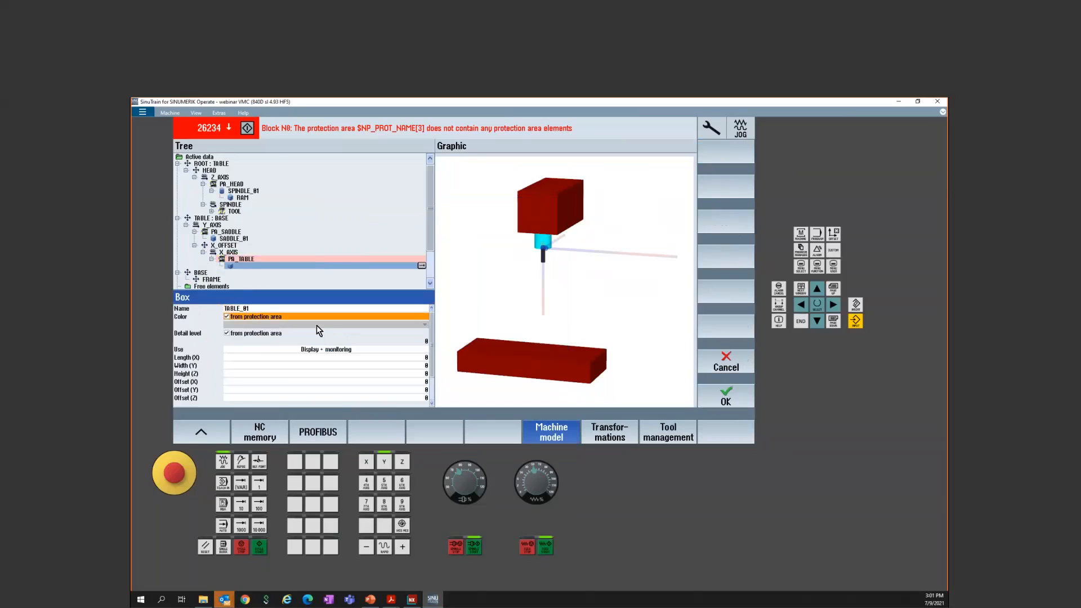
Step: Set TABLE_01 to Display use with length 40, width 20 and height 4, and accept the box
{"action": "left_click", "coordinate": [353, 351]}
{"action": "left_click", "coordinate": [345, 361]}
{"action": "left_click", "coordinate": [399, 361]}
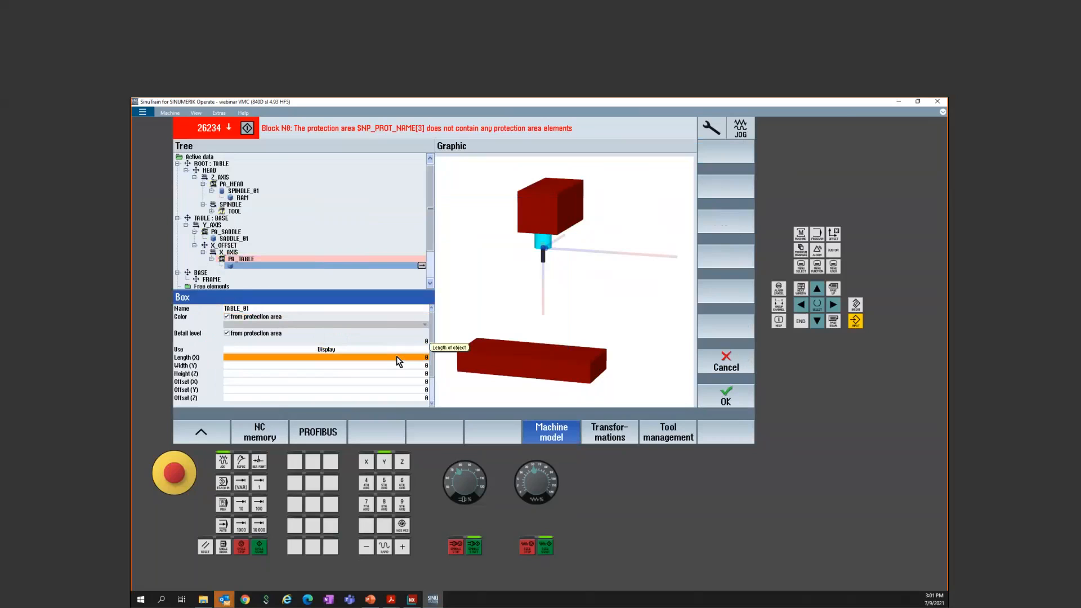
{"action": "type", "text": "40"}
{"action": "key", "text": "Return"}
{"action": "type", "text": "20"}
{"action": "key", "text": "Return"}
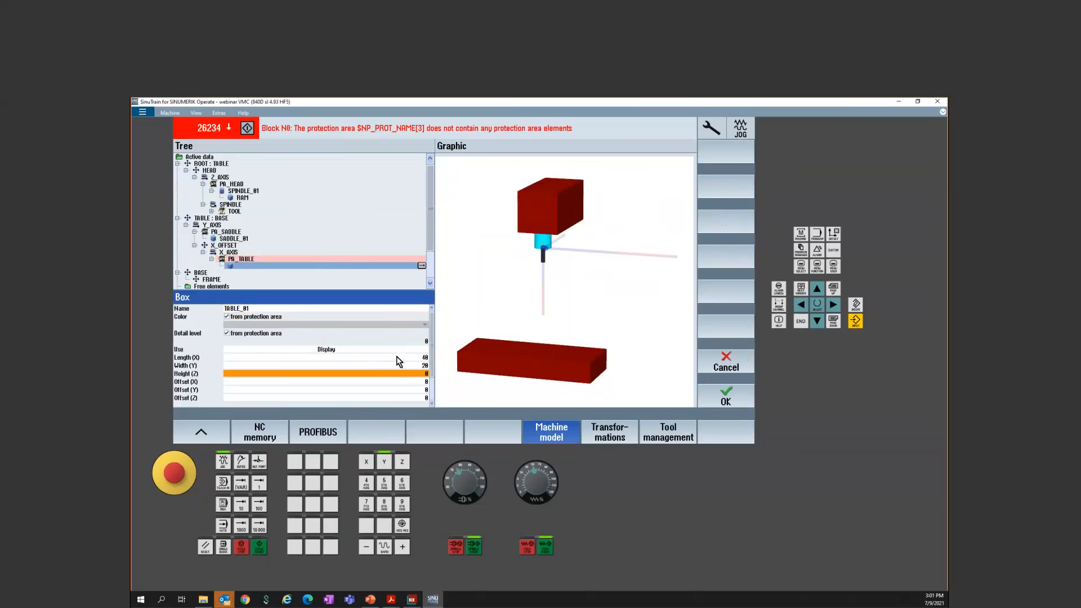
{"action": "type", "text": "4"}
{"action": "key", "text": "Return"}
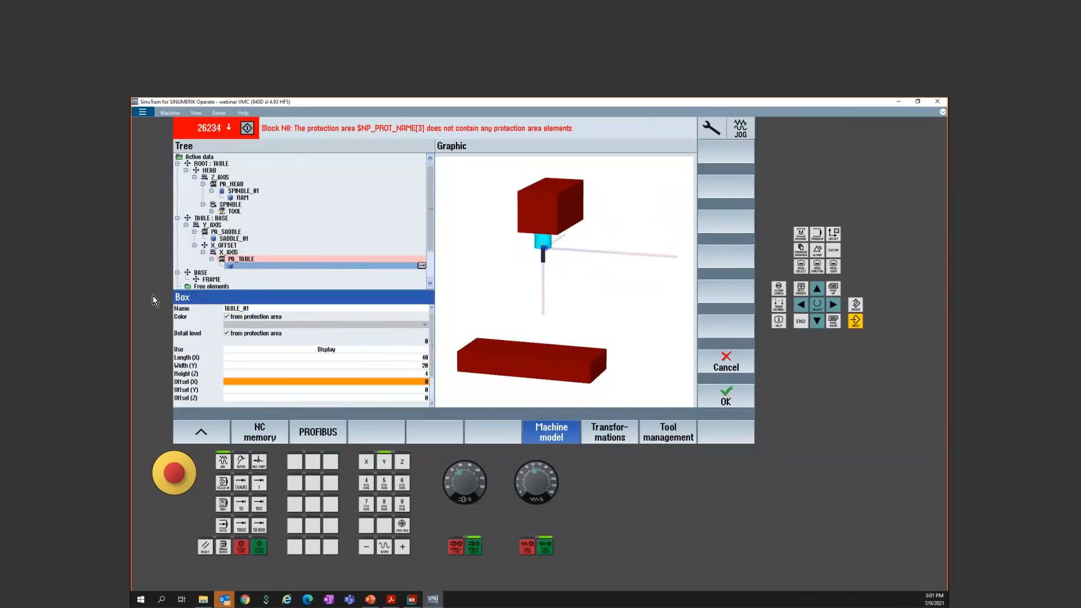
{"action": "left_click", "coordinate": [726, 396]}
Step: Consult the MachineAssembly.pdf drawing for the table's height position and set the Z offset of TABLE_01 to -26
{"action": "left_click", "coordinate": [572, 271]}
{"action": "left_click_drag", "start_coordinate": [571, 271], "coordinate": [351, 260]}
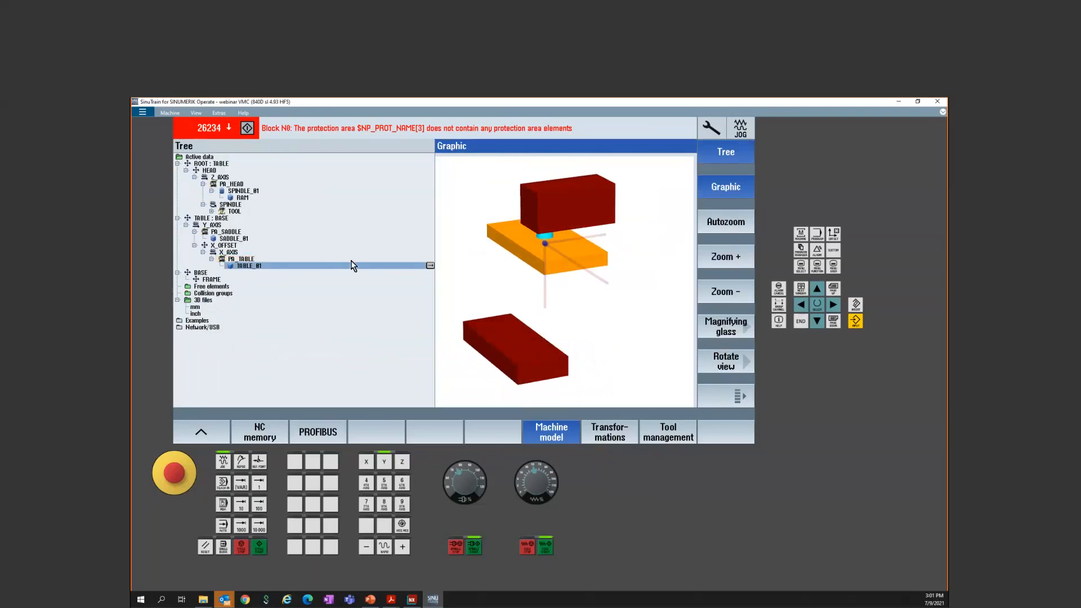
{"action": "double_click", "coordinate": [325, 264]}
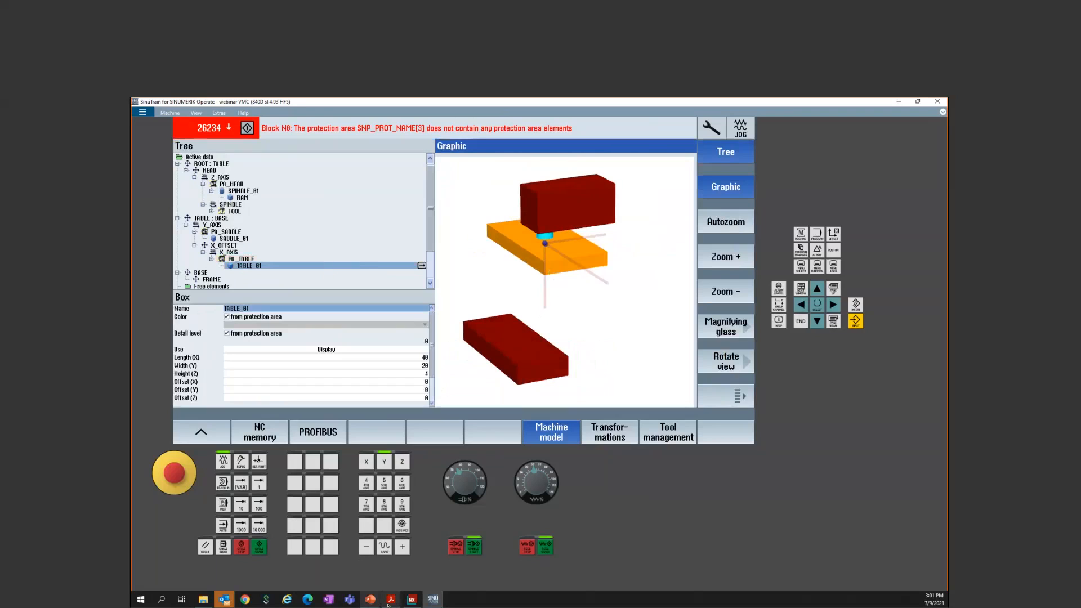
{"action": "mouse_move", "coordinate": [390, 601]}
{"action": "left_click", "coordinate": [446, 572]}
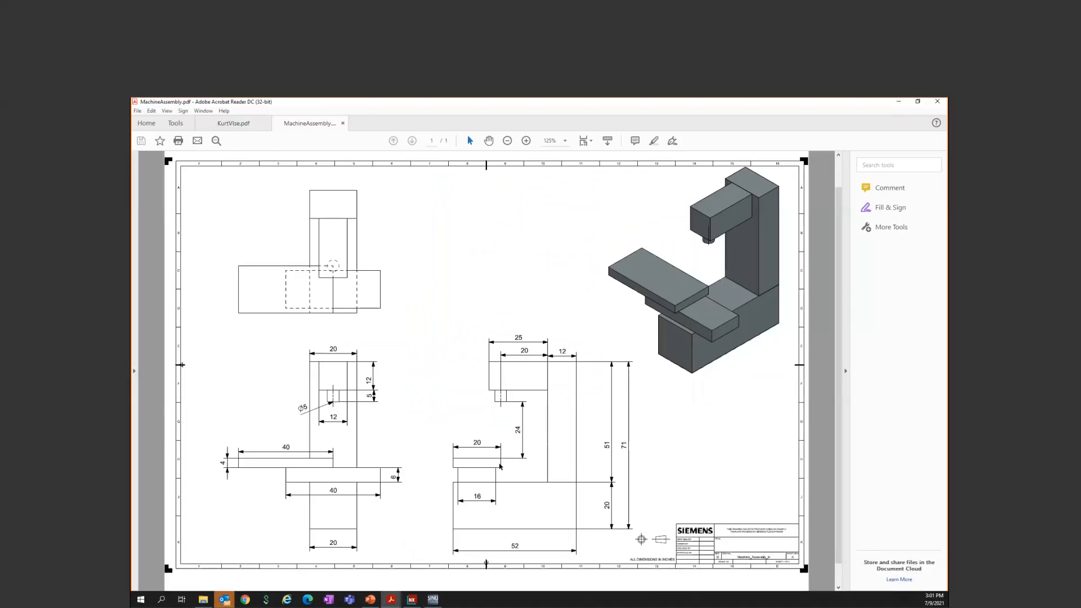
{"action": "key", "text": "alt+Tab"}
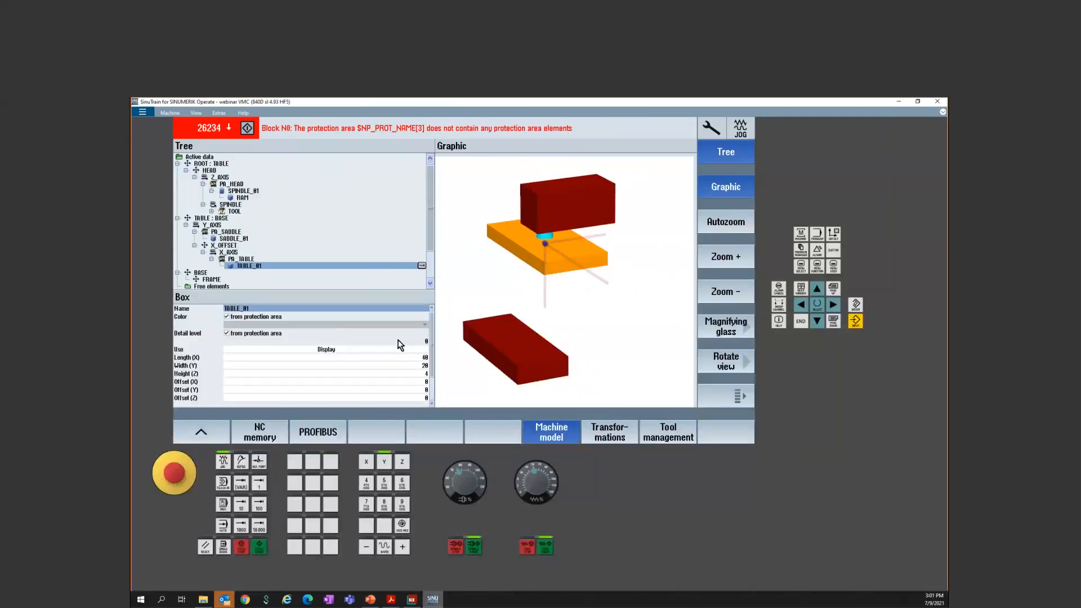
{"action": "left_click", "coordinate": [415, 398]}
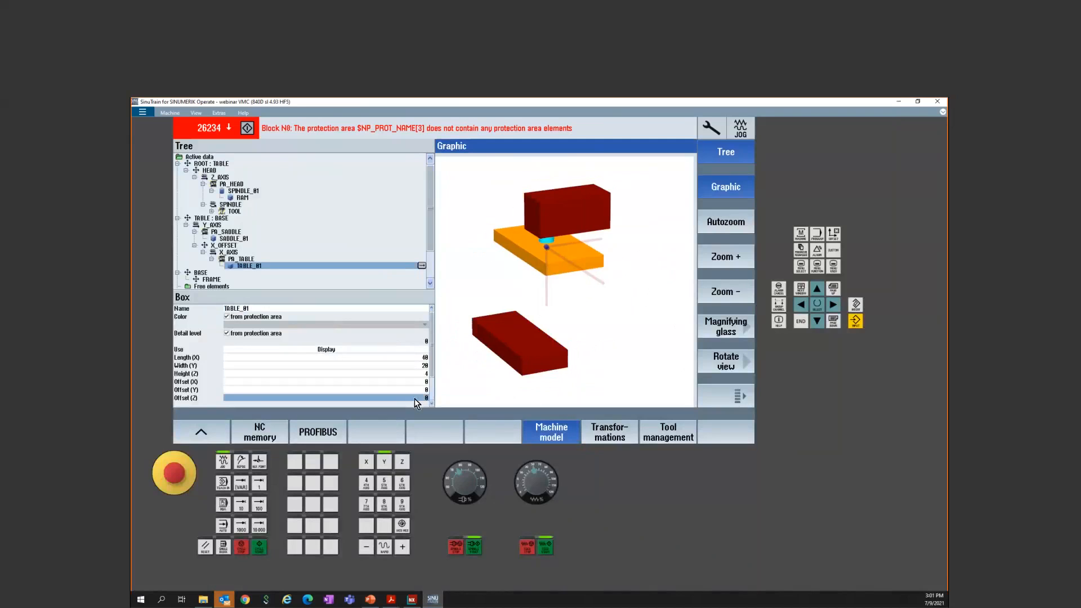
{"action": "left_click", "coordinate": [414, 398]}
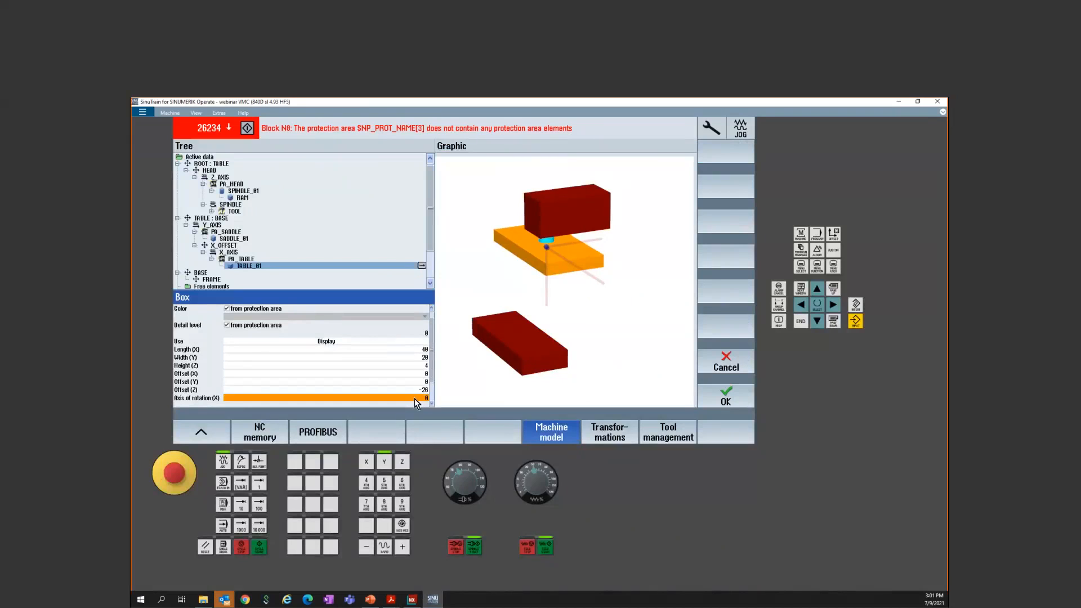
{"action": "left_click", "coordinate": [730, 399]}
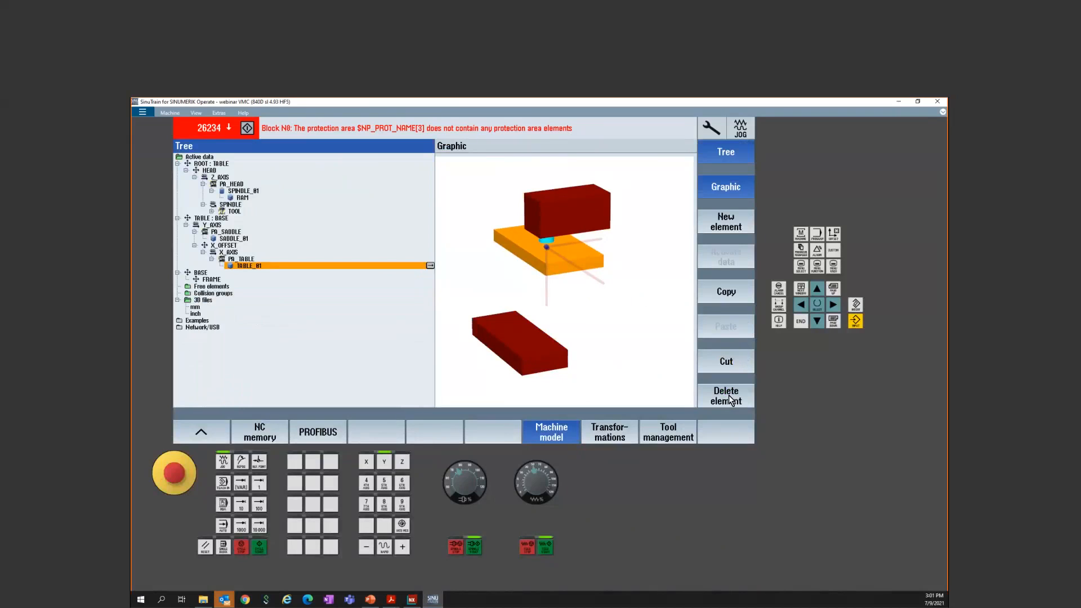
Step: Compare the table with the saddle from the side and set the Y offset of TABLE_01 to -10
{"action": "left_click", "coordinate": [655, 364]}
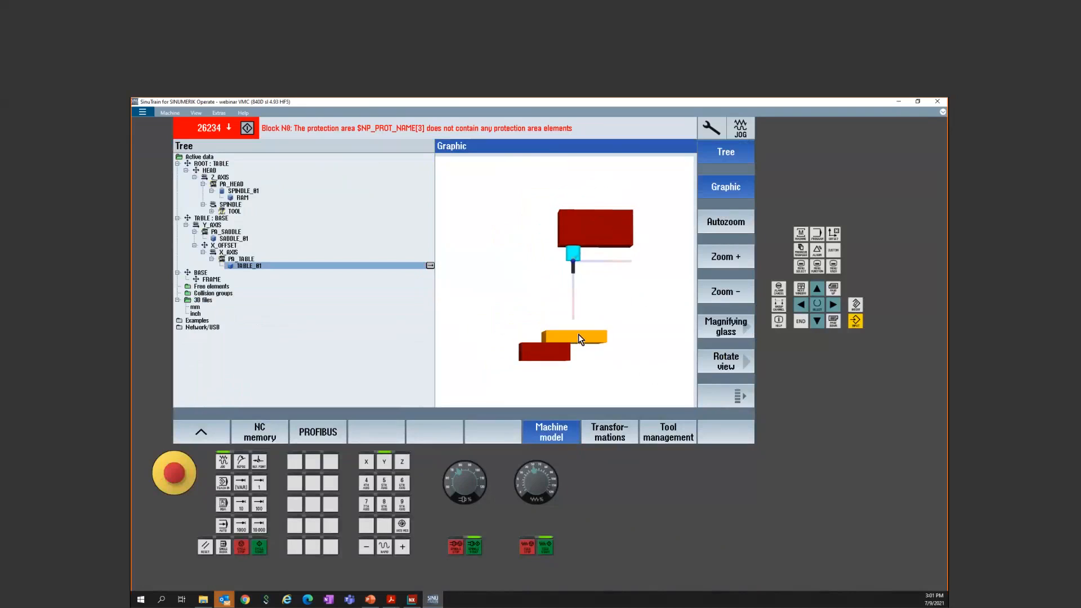
{"action": "middle_click_drag", "start_coordinate": [586, 336], "coordinate": [607, 353]}
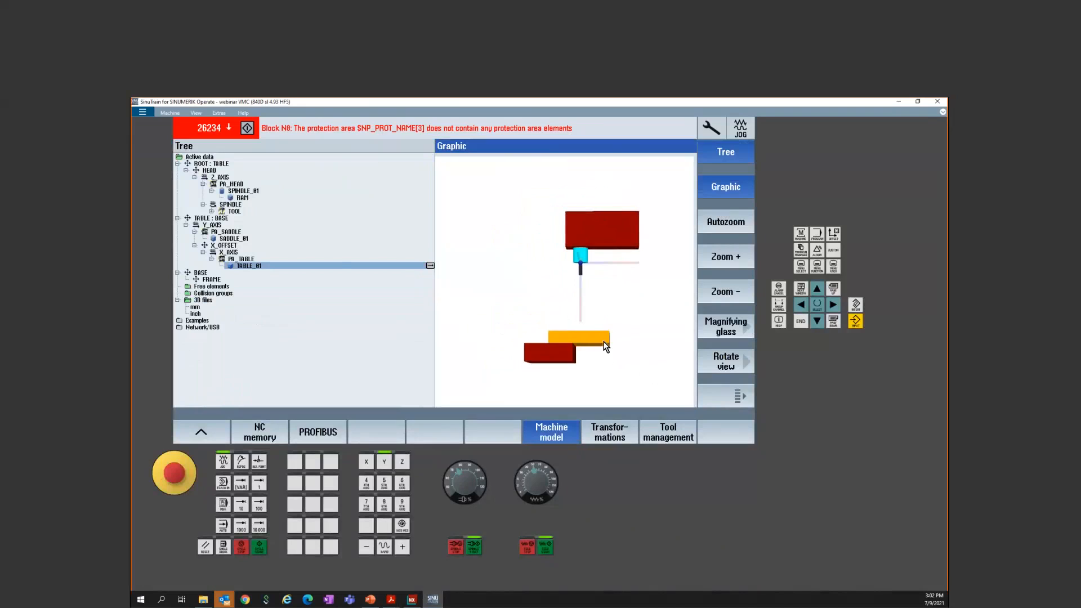
{"action": "double_click", "coordinate": [333, 266]}
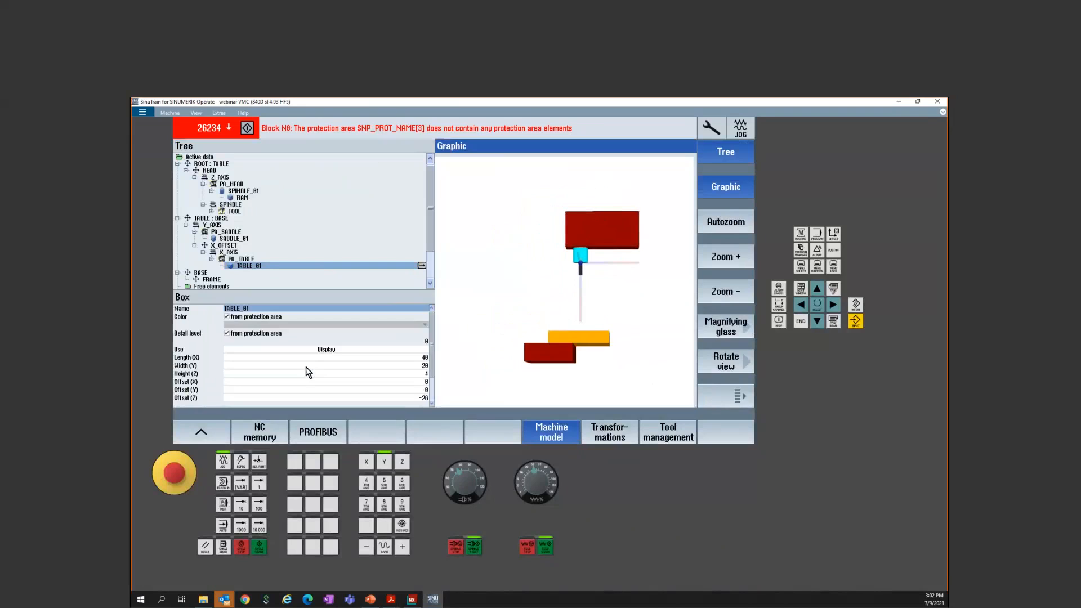
{"action": "left_click", "coordinate": [403, 390]}
{"action": "type", "text": "-10"}
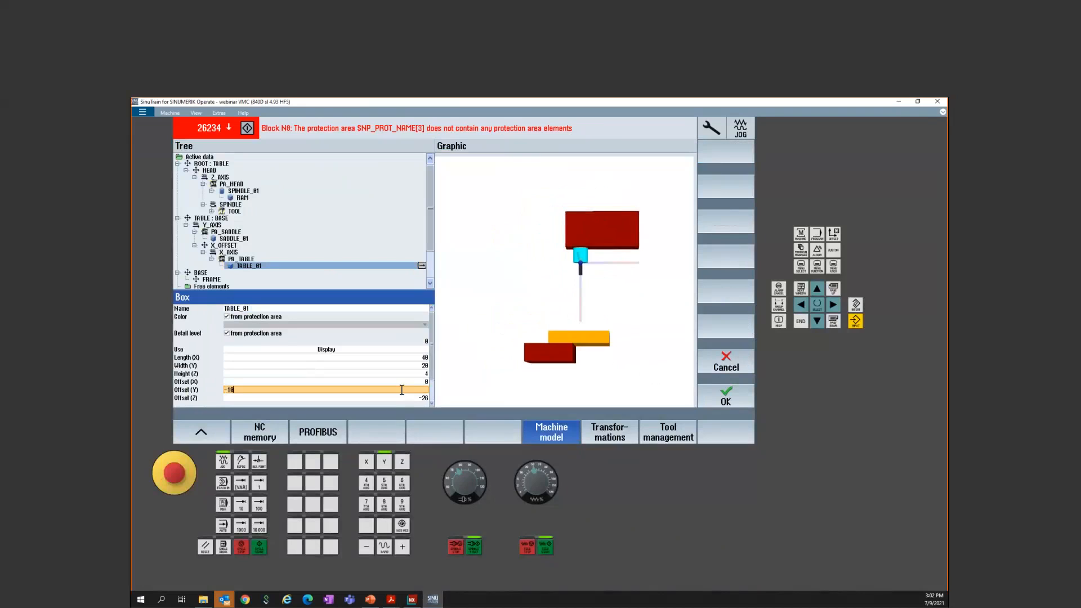
{"action": "key", "text": "Return"}
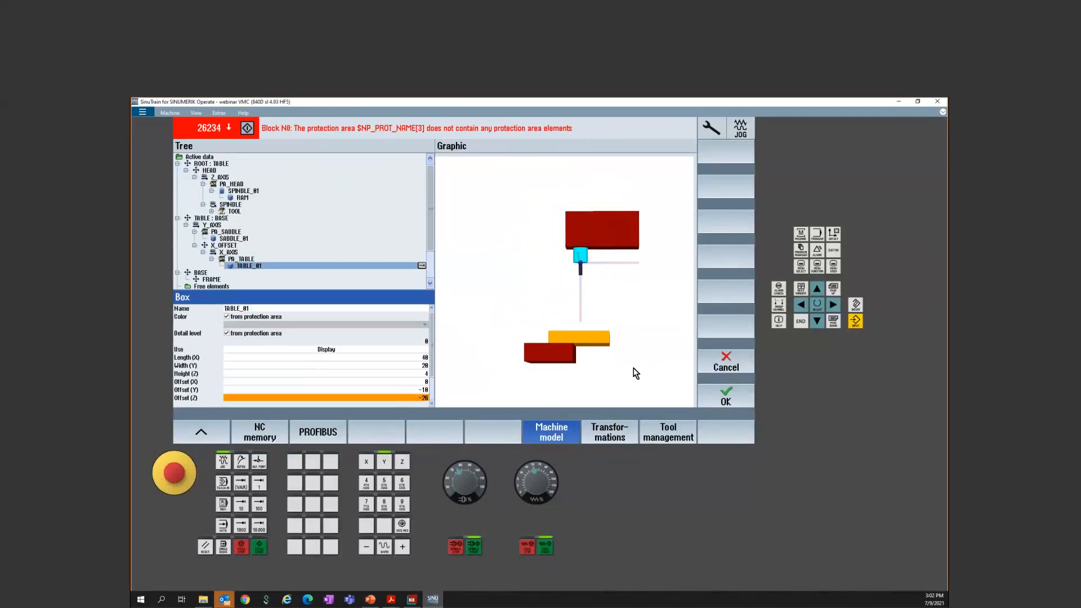
{"action": "left_click", "coordinate": [734, 399]}
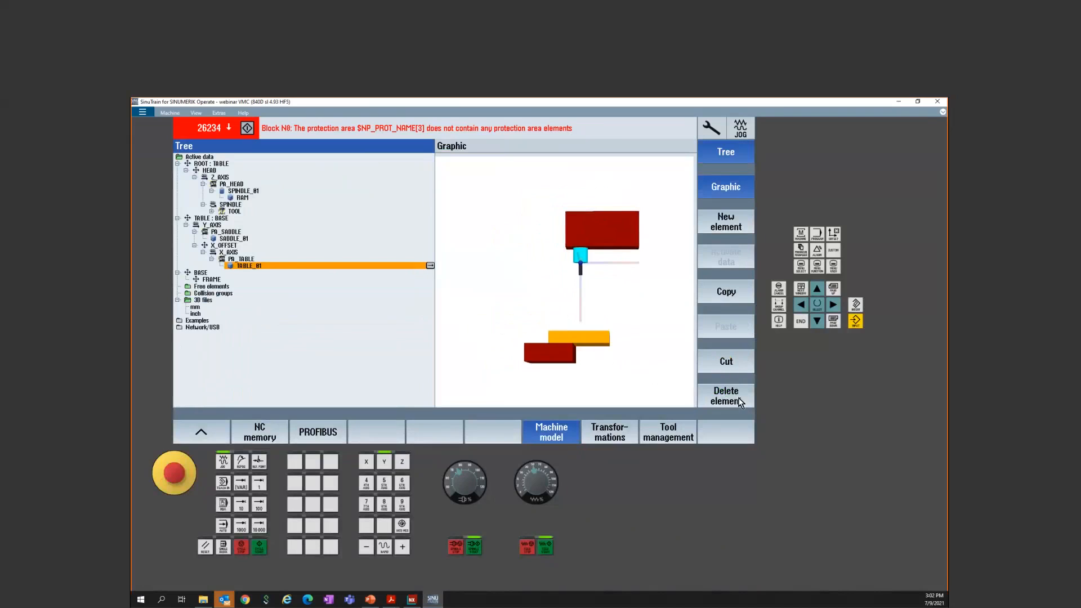
Step: Reset the alarm, jog the Y axis negative and the X axis both ways, and check the table's movement relative to the saddle
{"action": "left_click", "coordinate": [638, 370]}
{"action": "left_click_drag", "start_coordinate": [644, 373], "coordinate": [657, 382]}
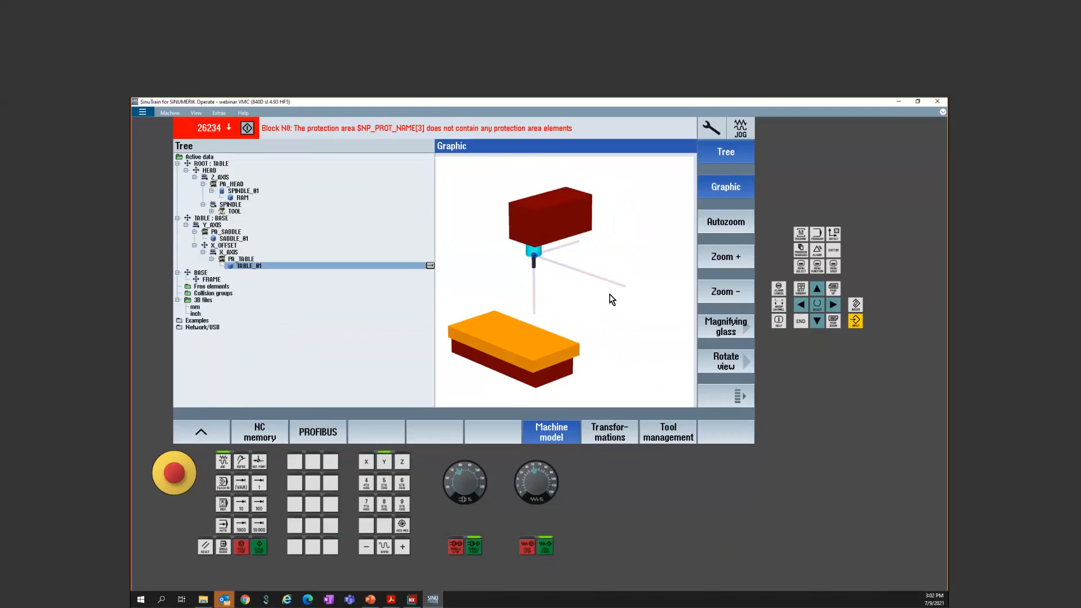
{"action": "left_click", "coordinate": [206, 547]}
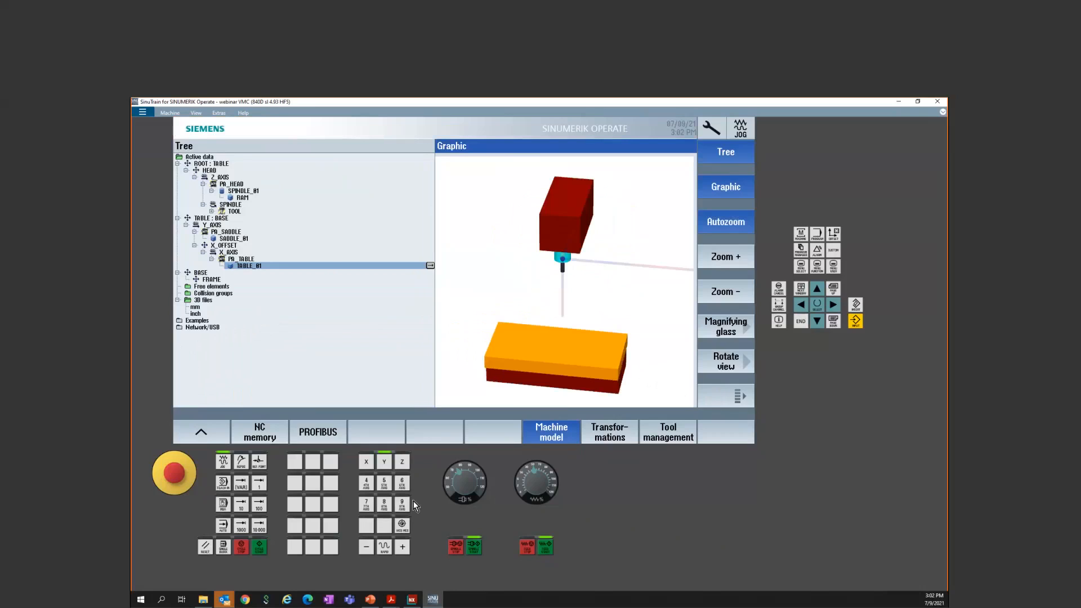
{"action": "left_click", "coordinate": [363, 546]}
{"action": "left_click", "coordinate": [367, 462]}
{"action": "left_click", "coordinate": [362, 545]}
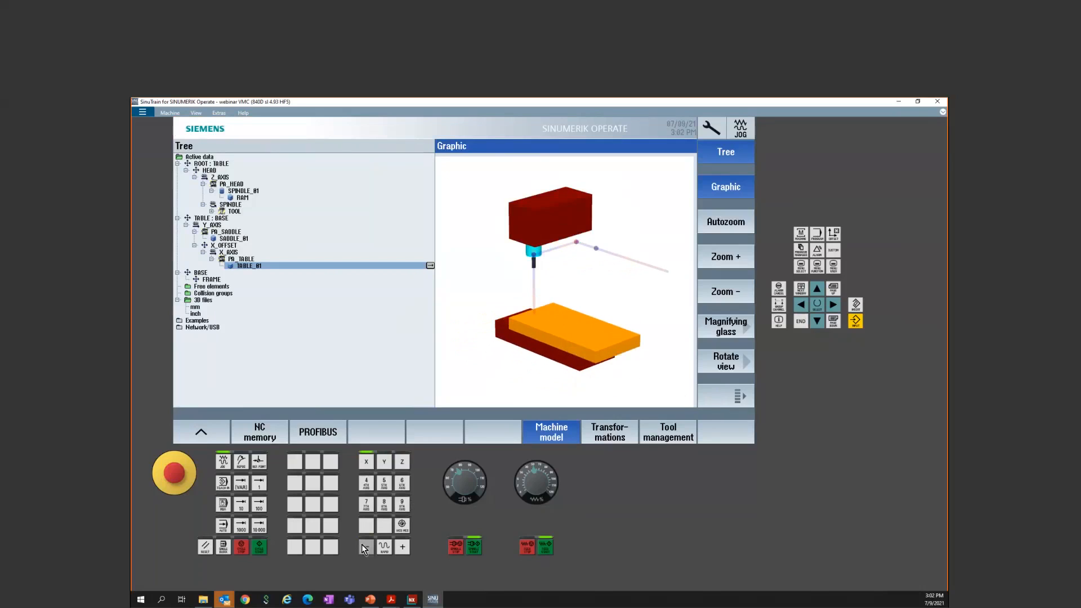
{"action": "left_click", "coordinate": [401, 547]}
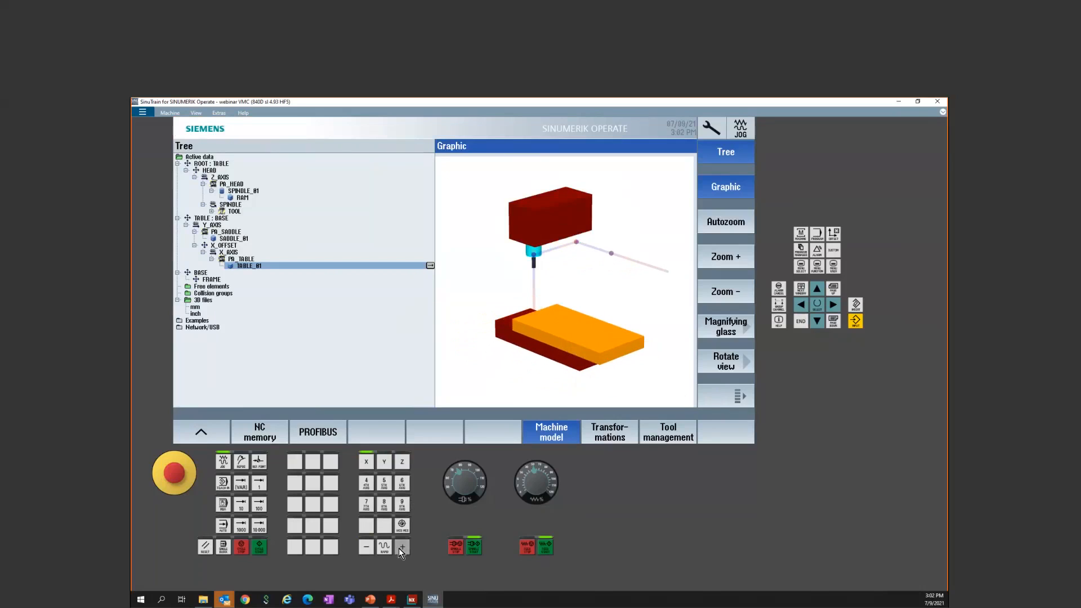
{"action": "left_click", "coordinate": [369, 548]}
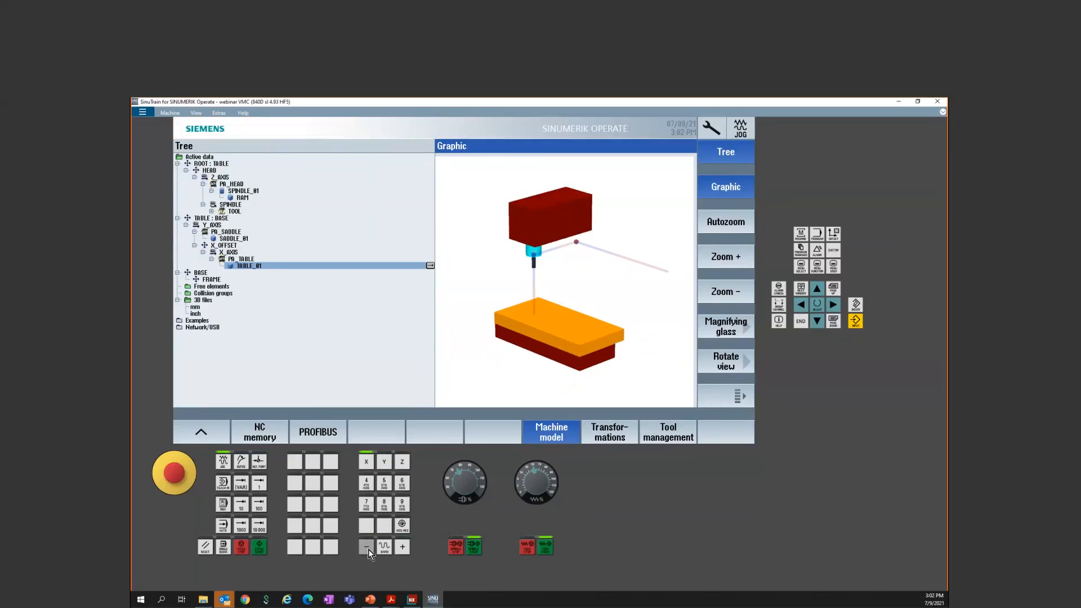
{"action": "left_click", "coordinate": [404, 546]}
{"action": "mouse_move", "coordinate": [597, 295]}
{"action": "middle_mouse_down"}
{"action": "mouse_move", "coordinate": [629, 298]}
{"action": "mouse_move", "coordinate": [613, 291]}
{"action": "middle_mouse_up"}
{"action": "left_click", "coordinate": [371, 549]}
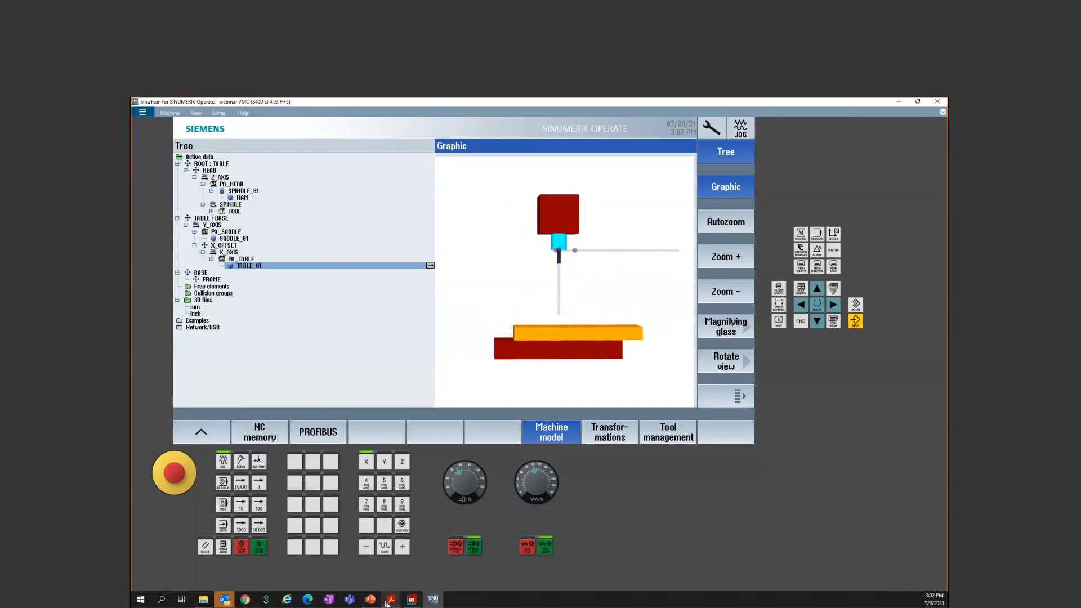
Step: Consult the MachineAssembly.pdf drawing for the table's X position and set the X offset of TABLE_01 to -20
{"action": "mouse_move", "coordinate": [389, 601]}
{"action": "left_click", "coordinate": [379, 561]}
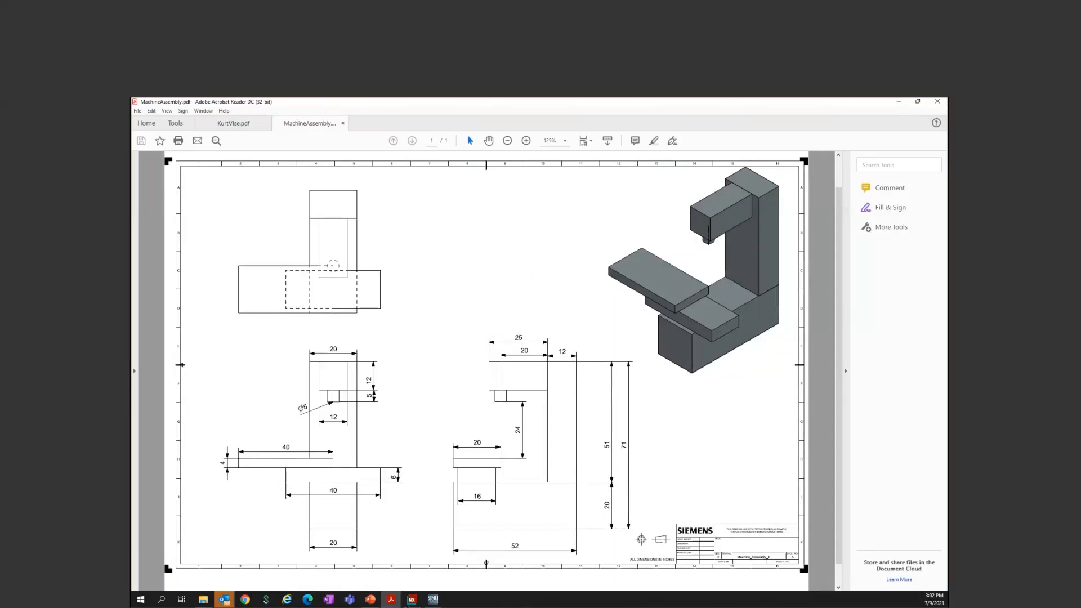
{"action": "left_click", "coordinate": [435, 601]}
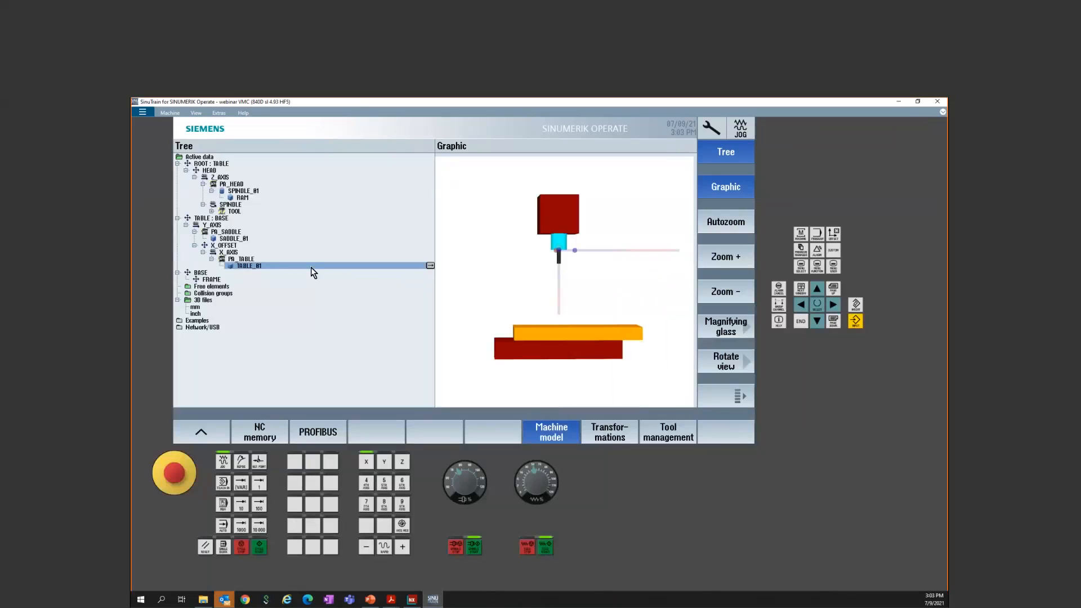
{"action": "left_click", "coordinate": [311, 267]}
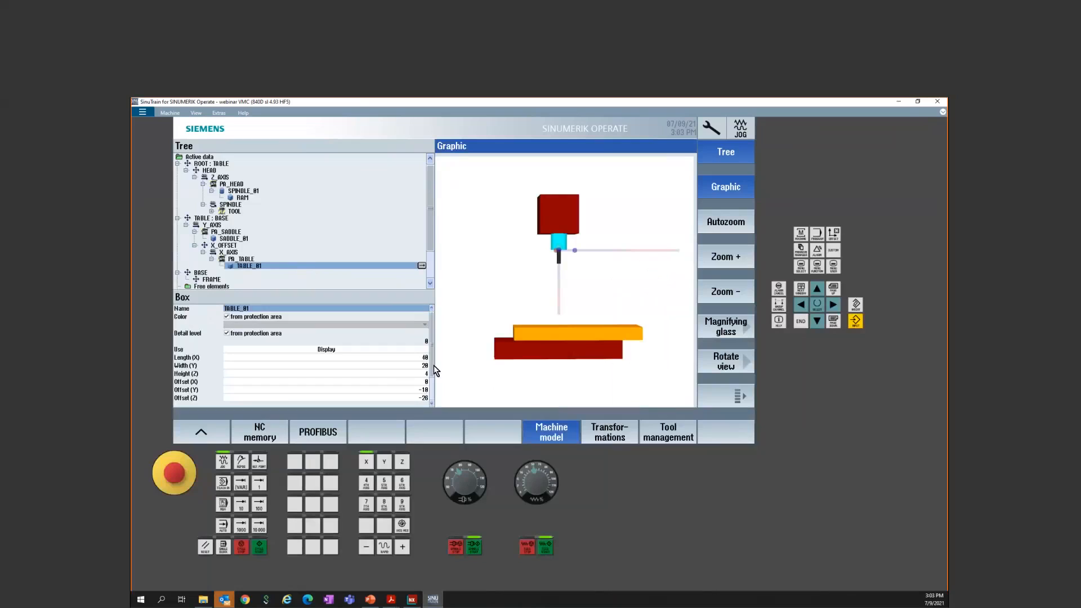
{"action": "scroll", "coordinate": [468, 385], "scroll_direction": "down", "scroll_amount": 2}
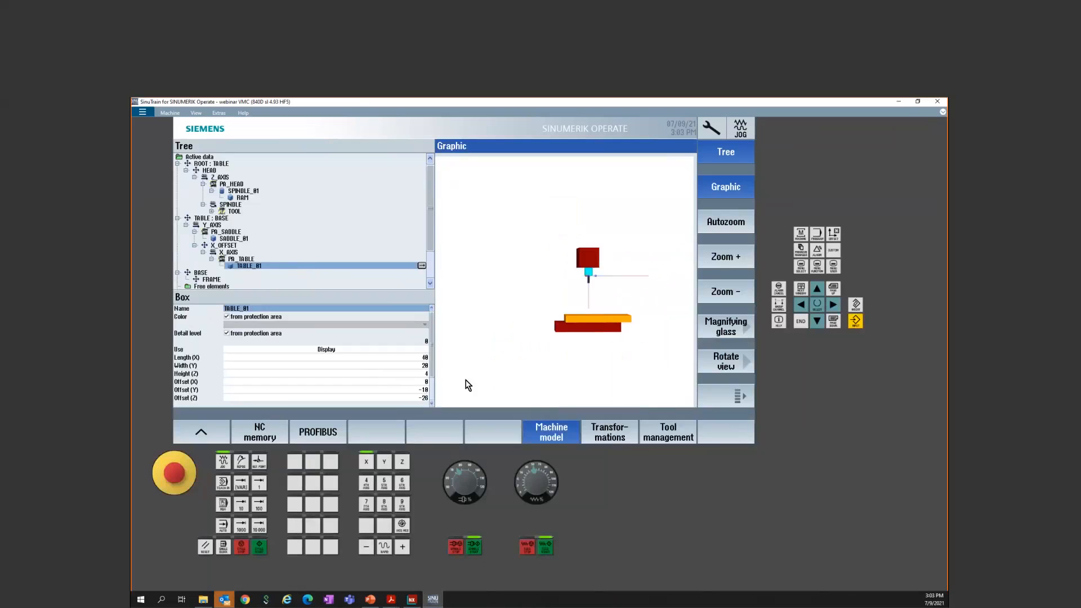
{"action": "left_click", "coordinate": [432, 404]}
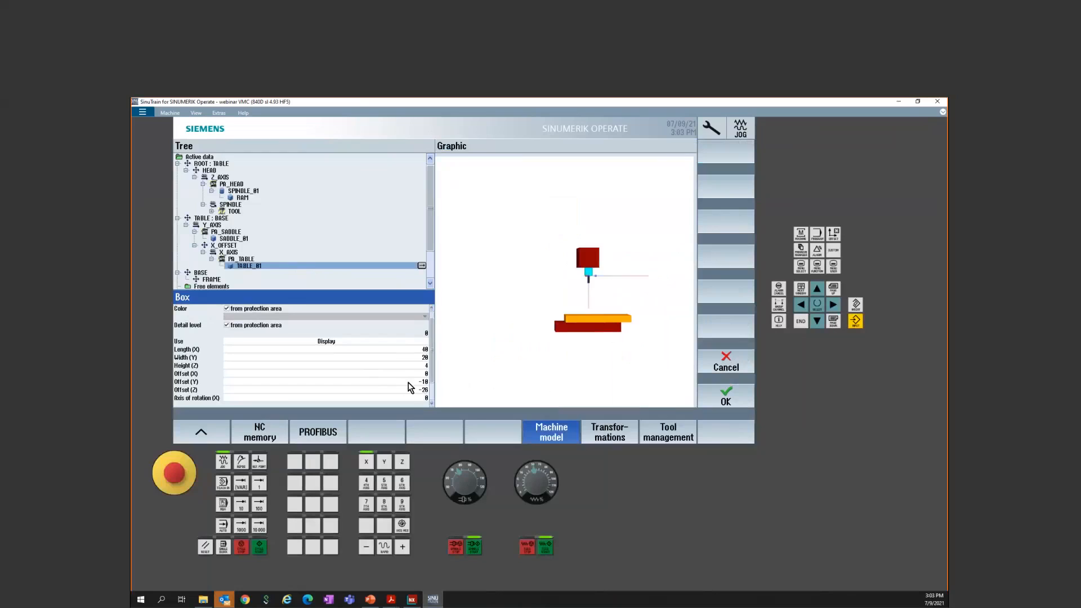
{"action": "left_click", "coordinate": [408, 383]}
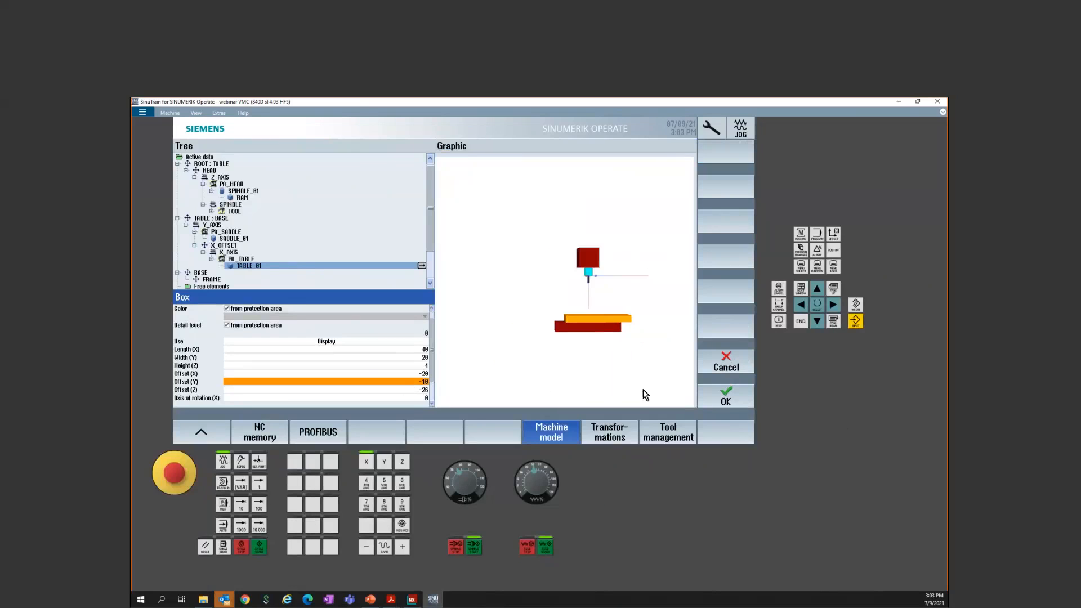
{"action": "left_click", "coordinate": [734, 401]}
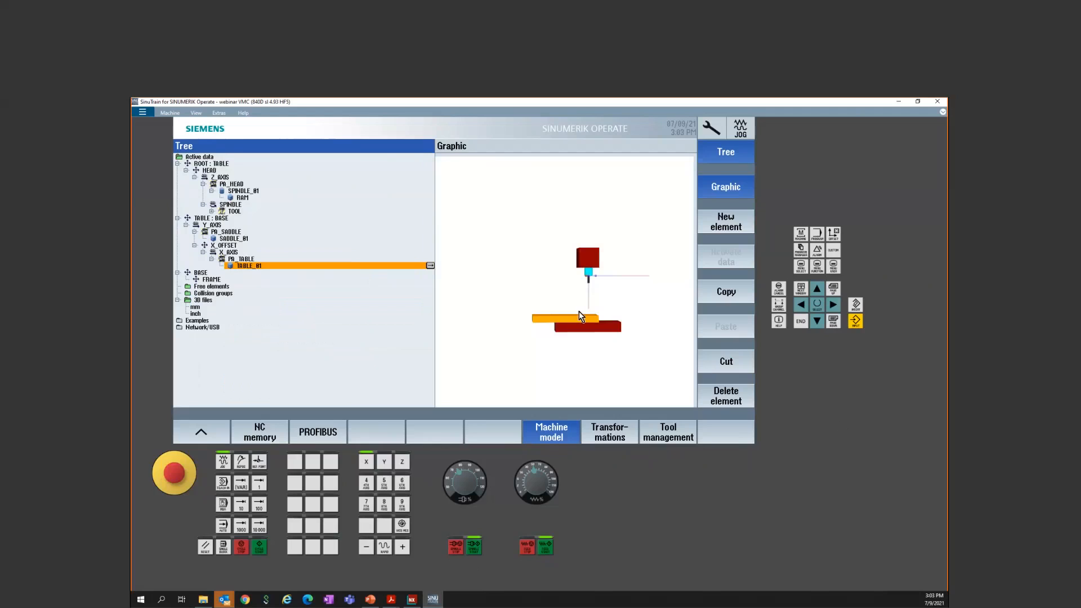
Step: Switch to the PowerPoint slide show and review the slides on the table and saddle elements
{"action": "key", "text": "alt+Tab"}
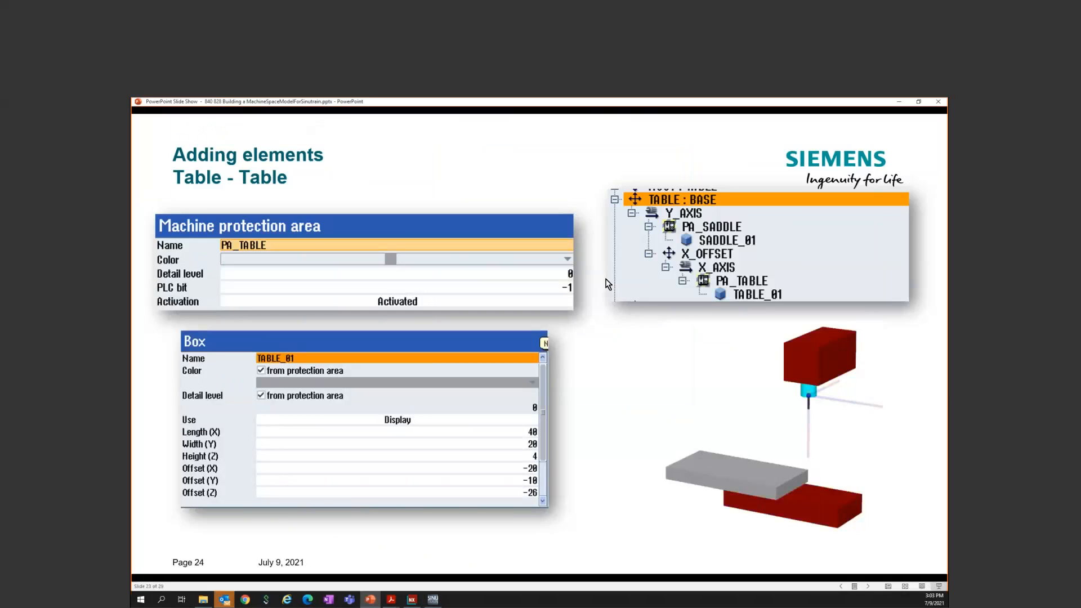
{"action": "scroll", "coordinate": [608, 284], "scroll_direction": "up", "scroll_amount": 1}
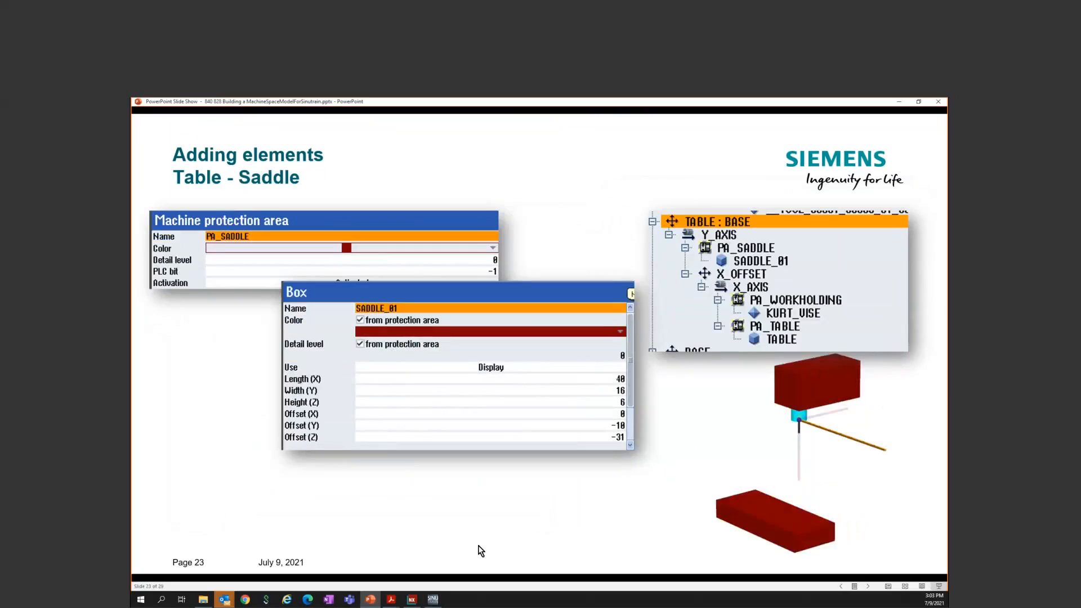
Step: Close the SinuTrain simulation and advance the PowerPoint slide show to the Table - Table slide for review
{"action": "left_click", "coordinate": [432, 600]}
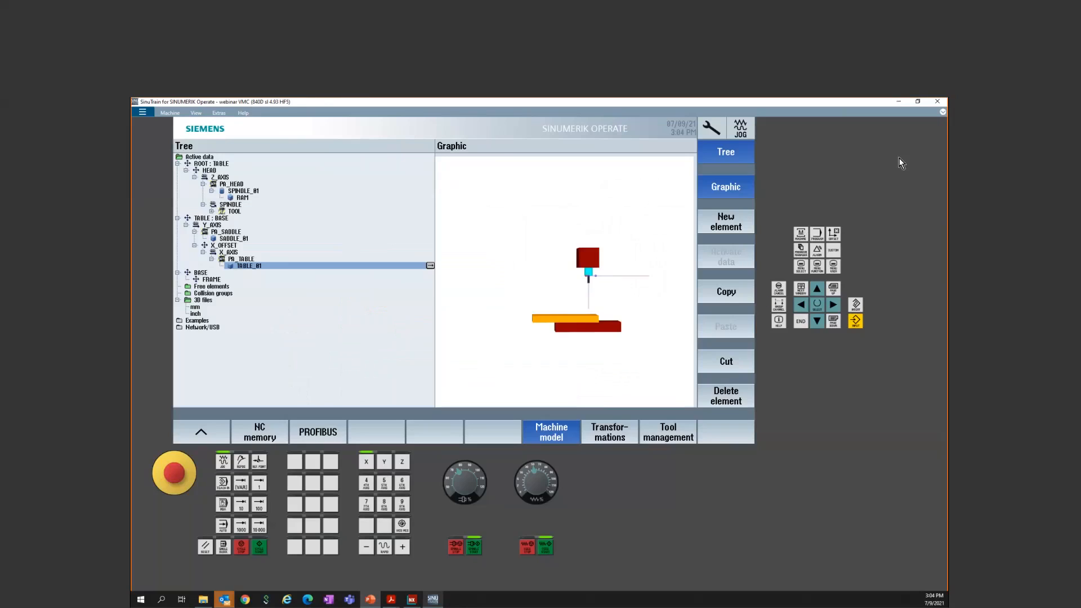
{"action": "left_click", "coordinate": [939, 102]}
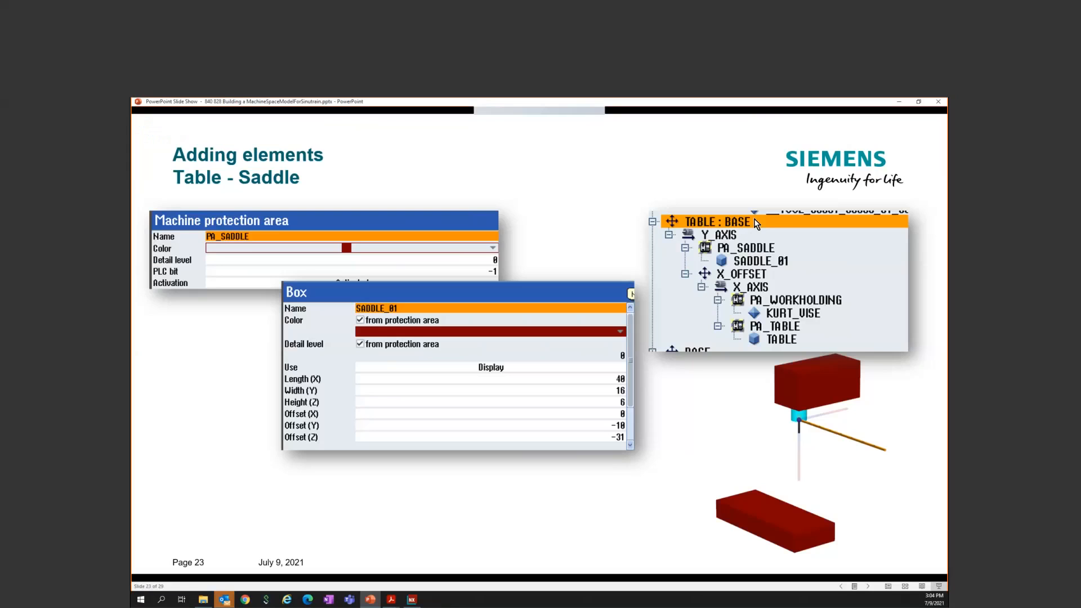
{"action": "left_click", "coordinate": [899, 101]}
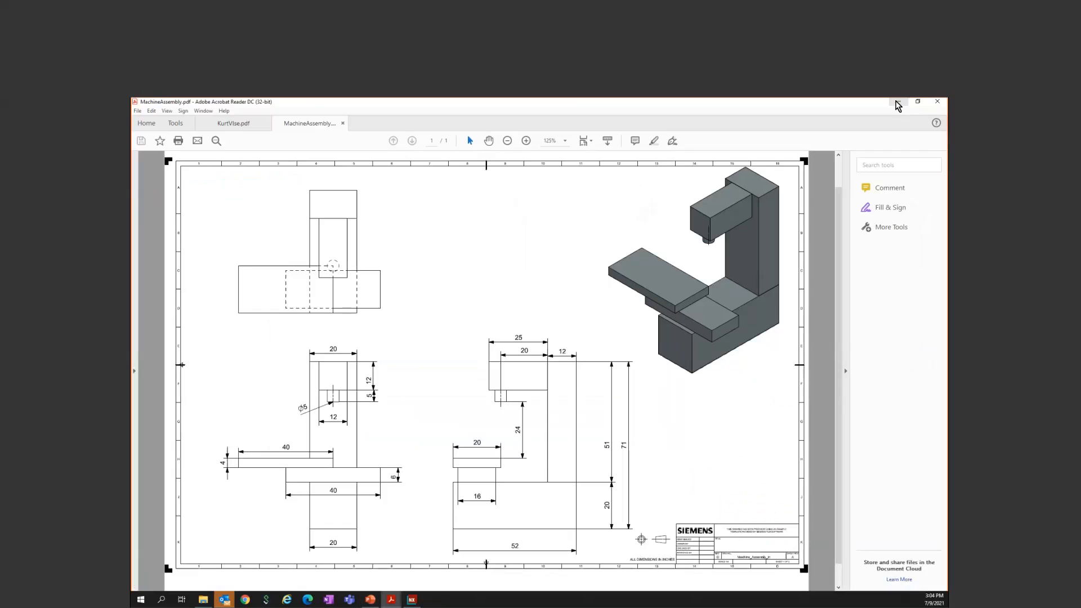
{"action": "left_click", "coordinate": [376, 601]}
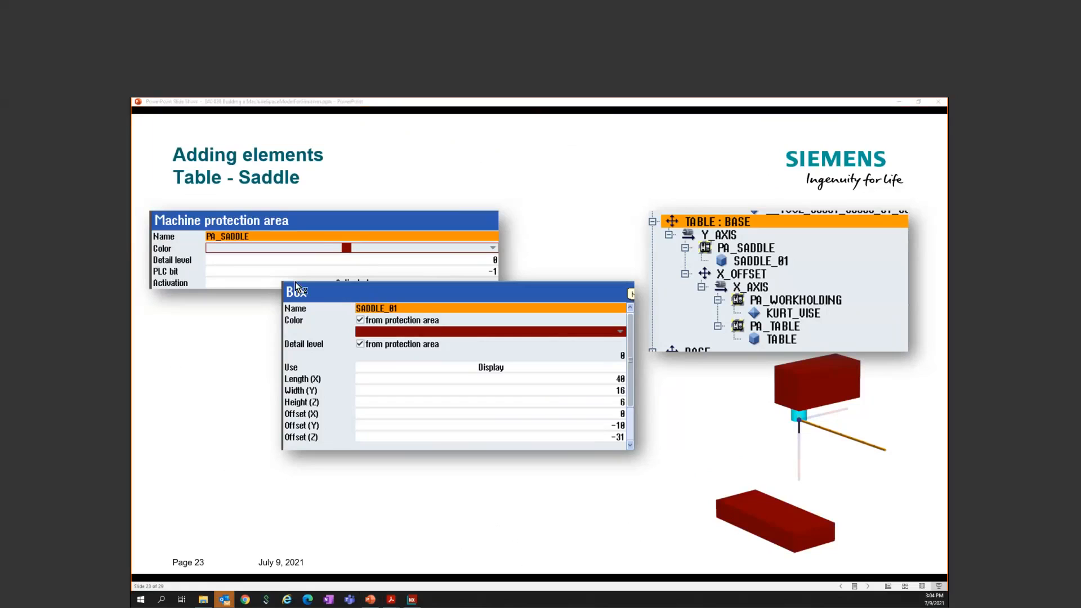
{"action": "left_click", "coordinate": [668, 433]}
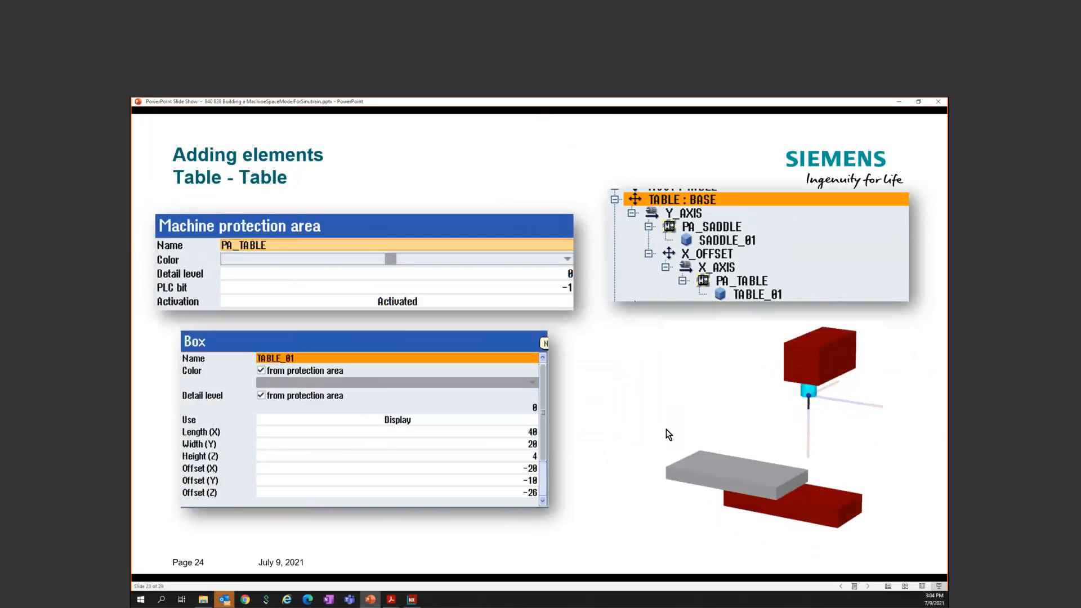
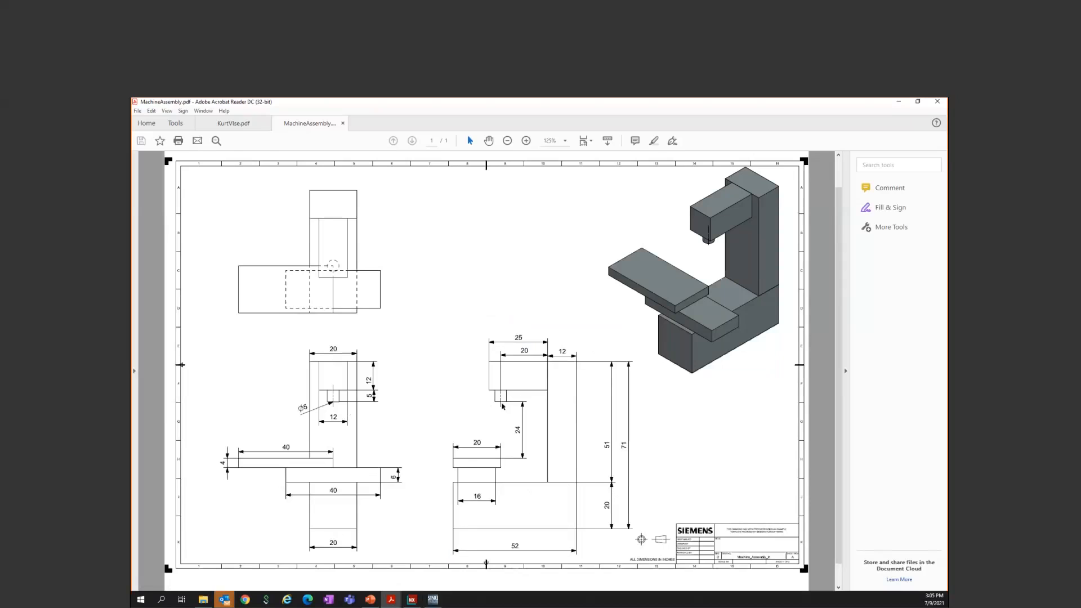
Step: Switch to the restarted SinuTrain machine, enable the feed, and expand the active data of the machine model
{"action": "mouse_move", "coordinate": [435, 604]}
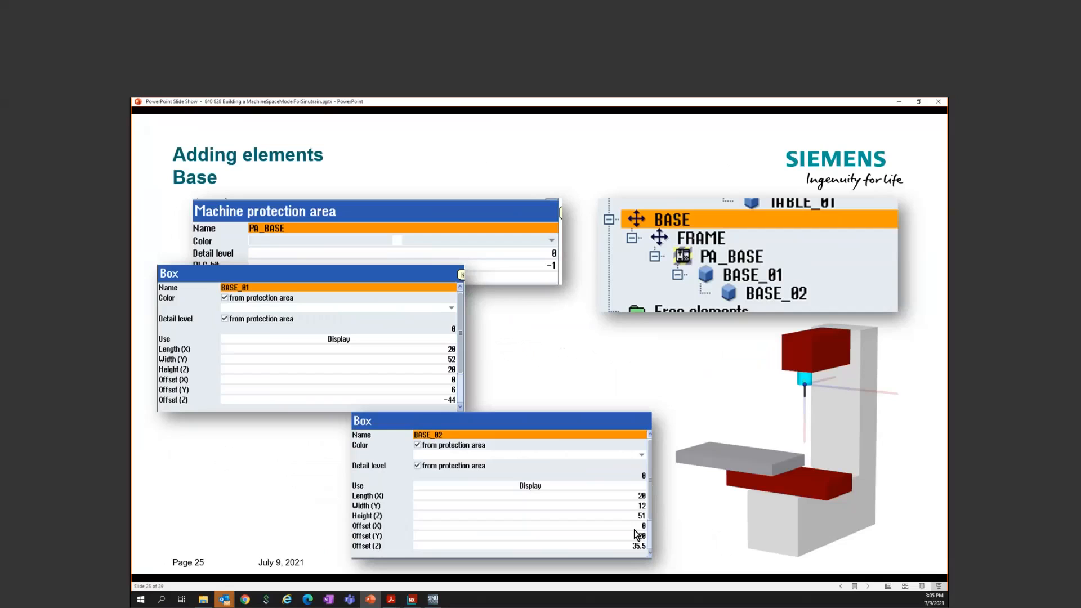
{"action": "left_click", "coordinate": [432, 602]}
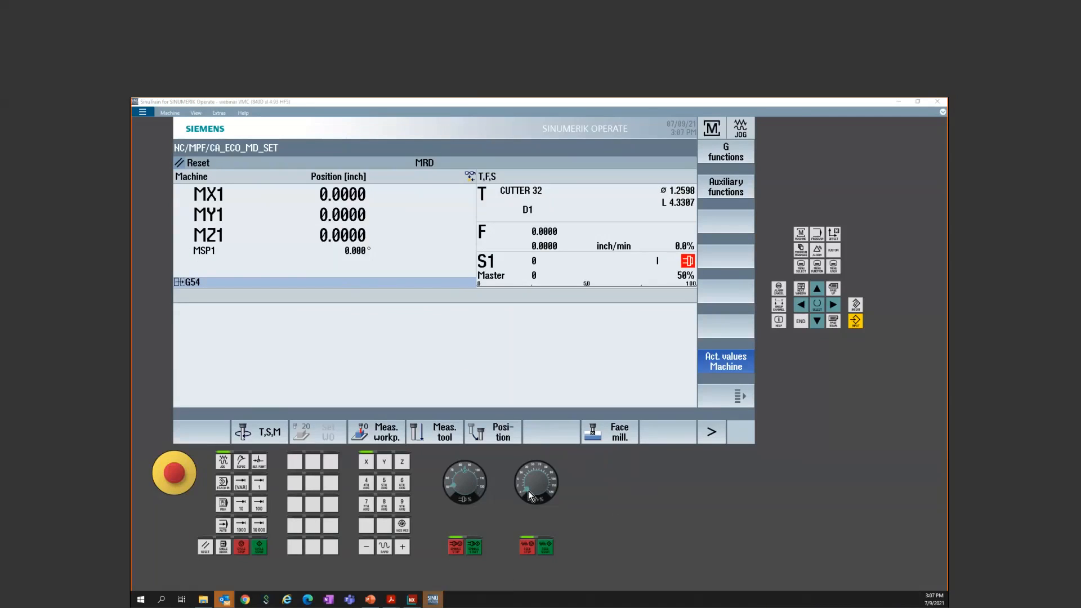
{"action": "left_click", "coordinate": [544, 547]}
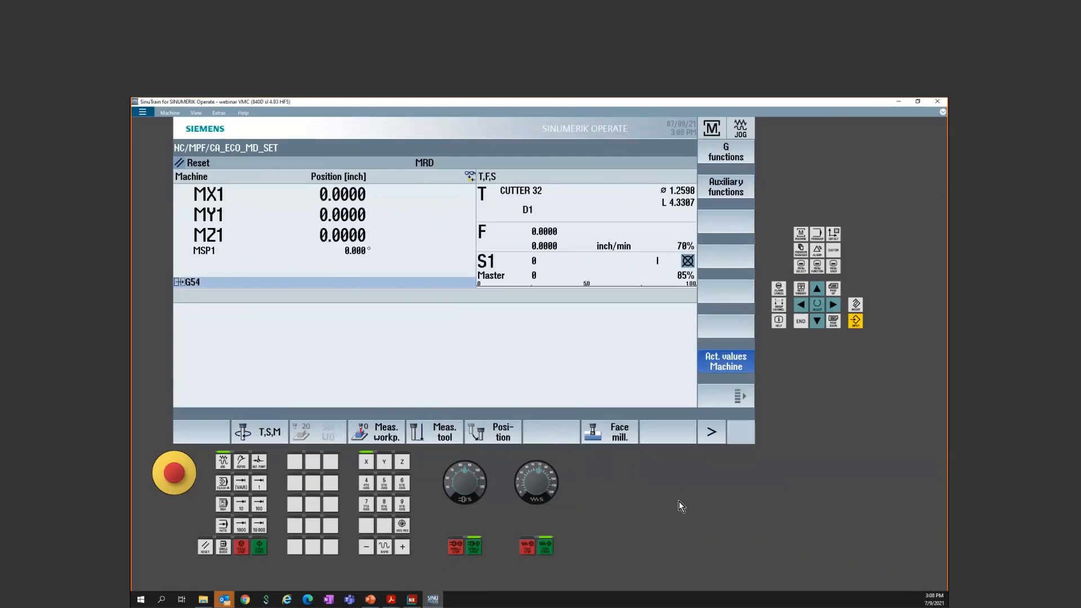
{"action": "key", "text": "F10"}
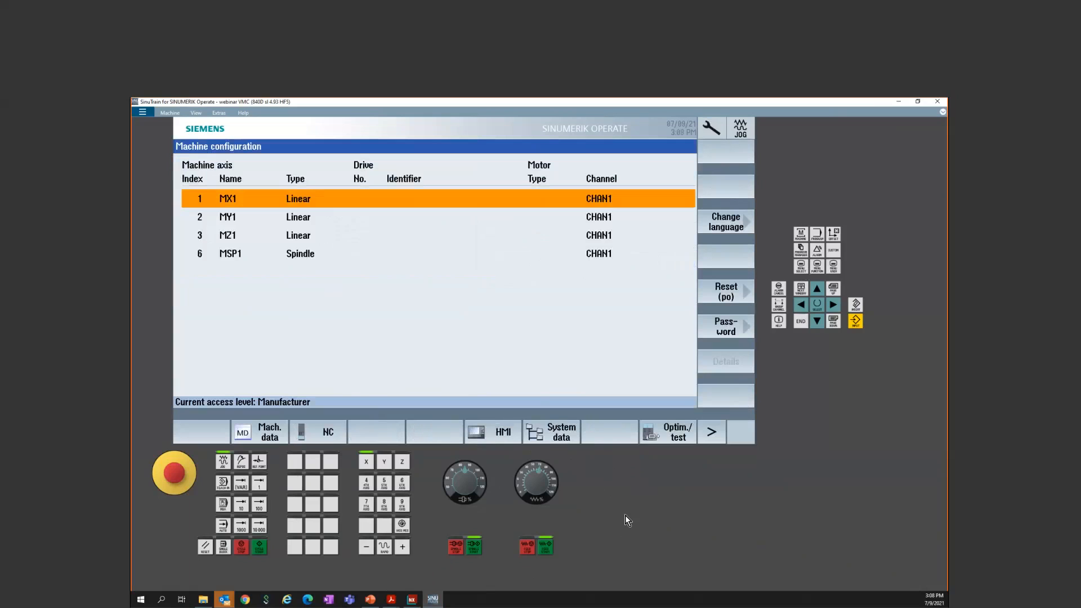
{"action": "left_click", "coordinate": [314, 436]}
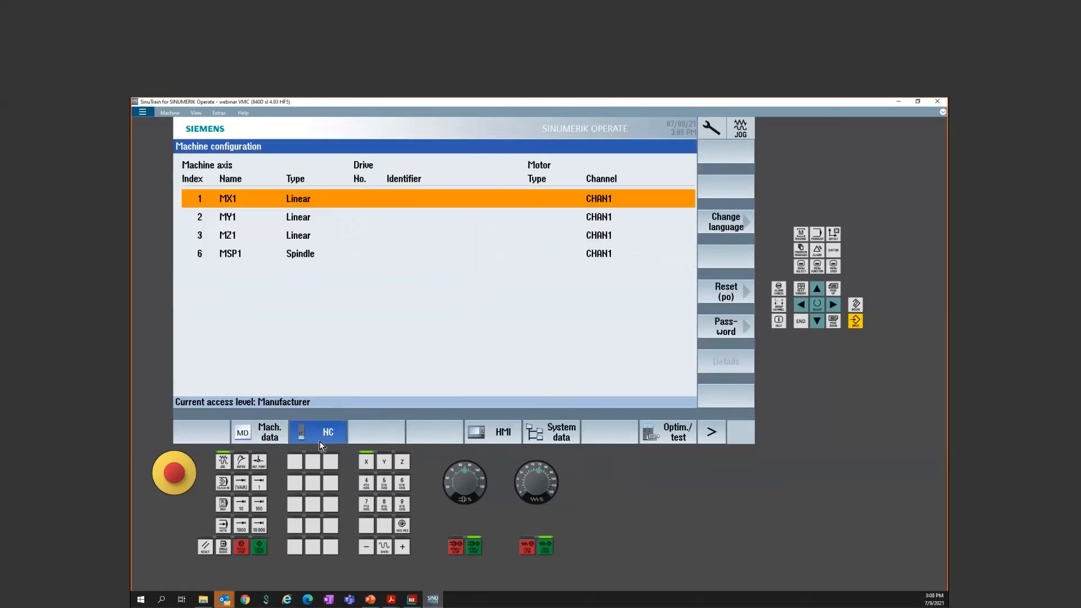
{"action": "left_click", "coordinate": [559, 442]}
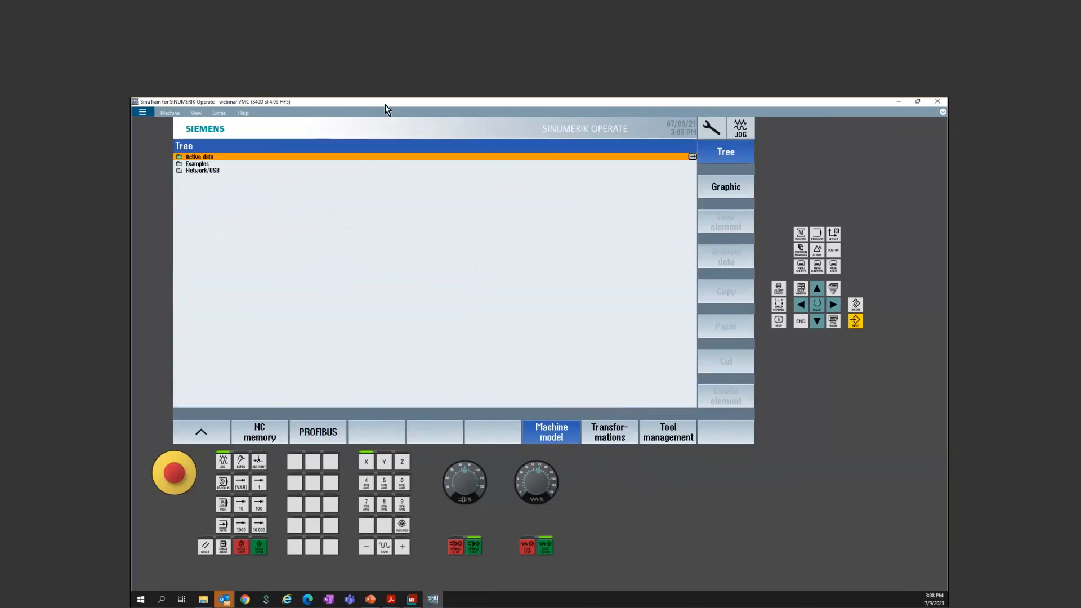
{"action": "double_click", "coordinate": [380, 157]}
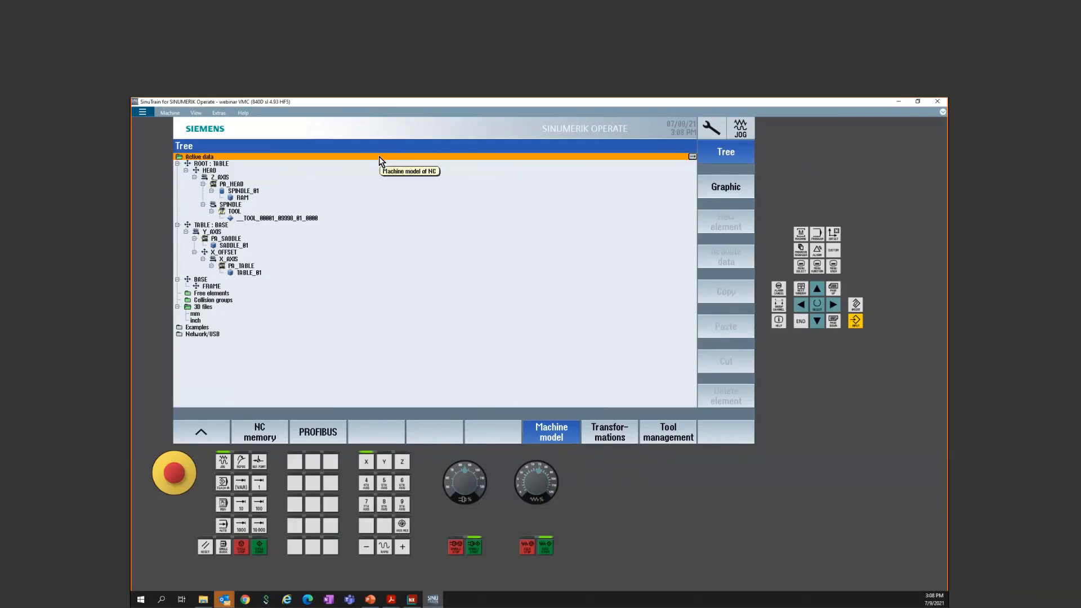
Step: Add a machine protection area named PA_BASE as a collision element under the FRAME offset
{"action": "left_click", "coordinate": [454, 285]}
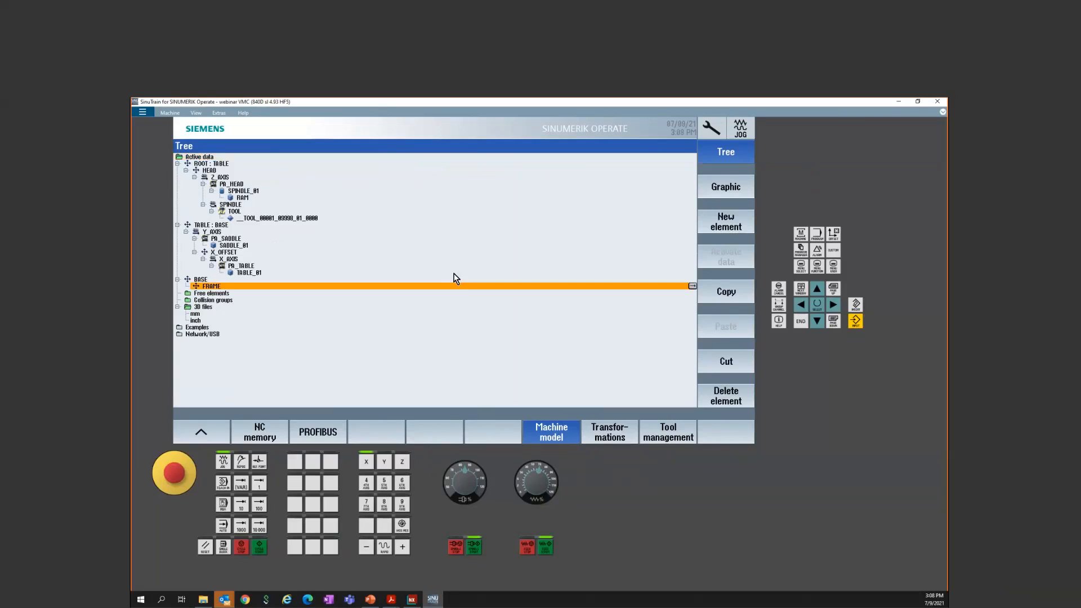
{"action": "left_click", "coordinate": [726, 222]}
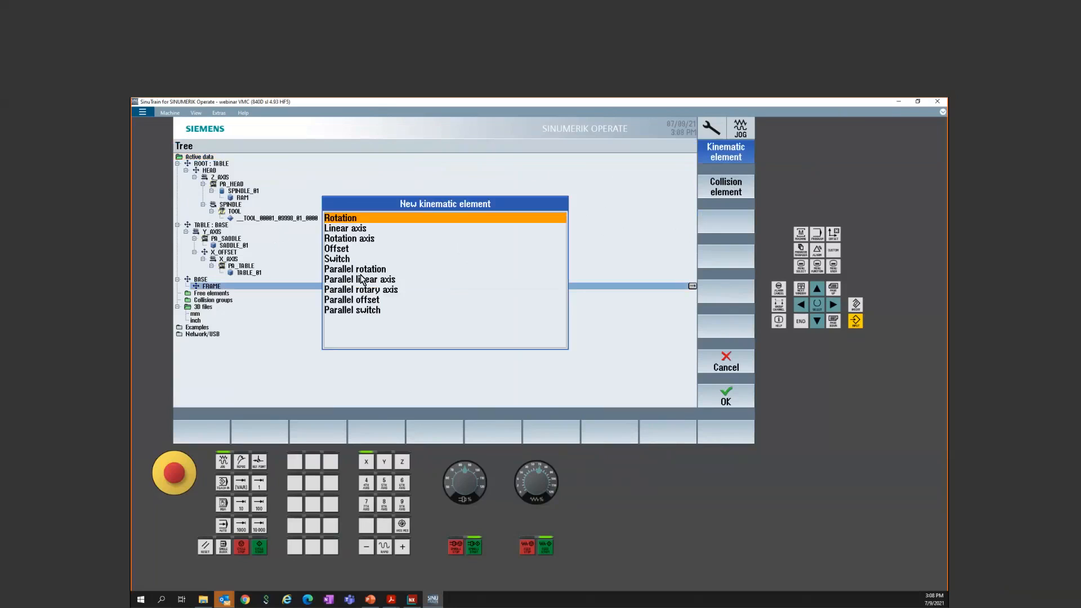
{"action": "left_click", "coordinate": [741, 192]}
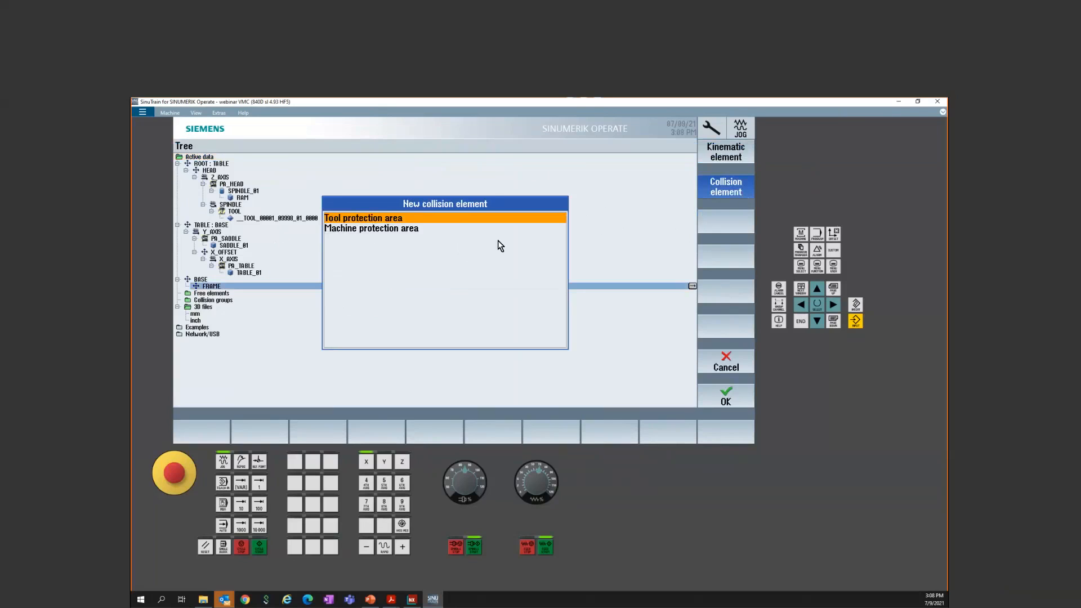
{"action": "left_click", "coordinate": [411, 228]}
{"action": "left_click", "coordinate": [741, 405]}
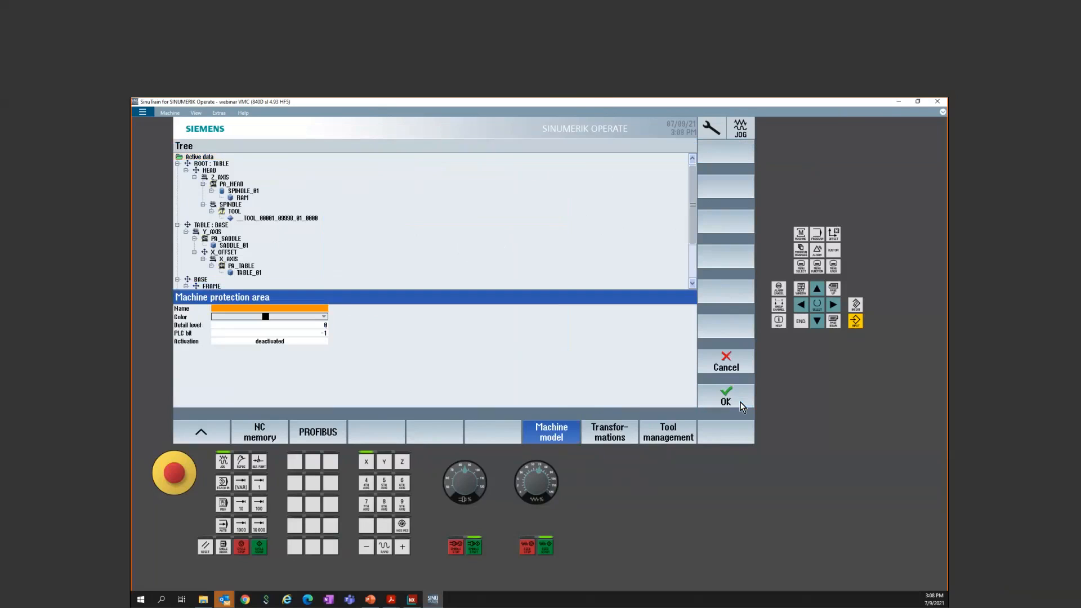
{"action": "type", "text": "PA"}
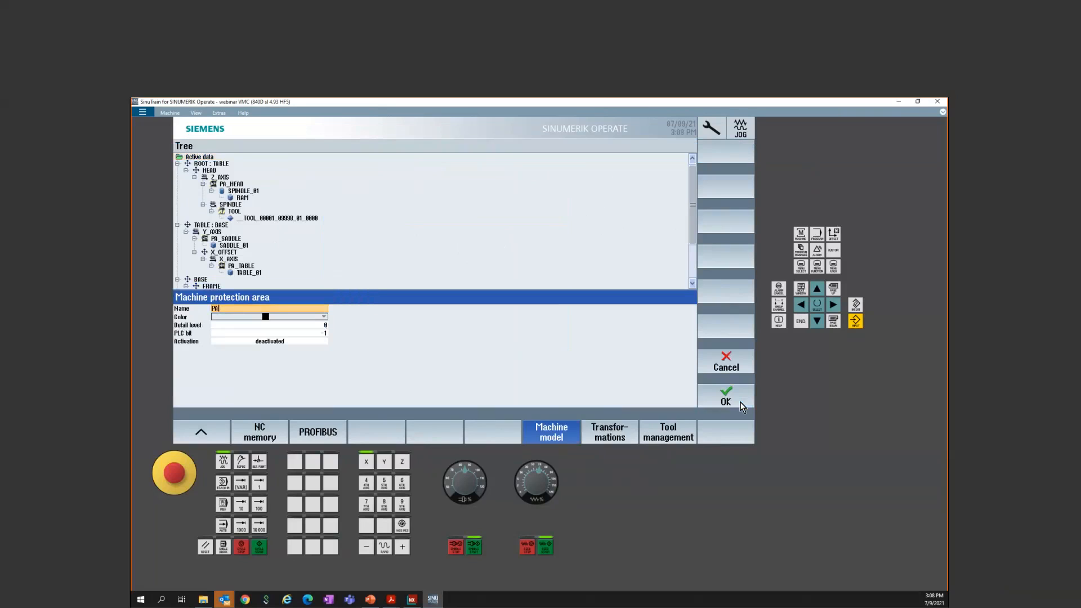
{"action": "type", "text": "_BASE"}
{"action": "key", "text": "Return"}
Step: Give PA_BASE a white color, set its activation to Activated, and accept the protection area
{"action": "left_click", "coordinate": [306, 317]}
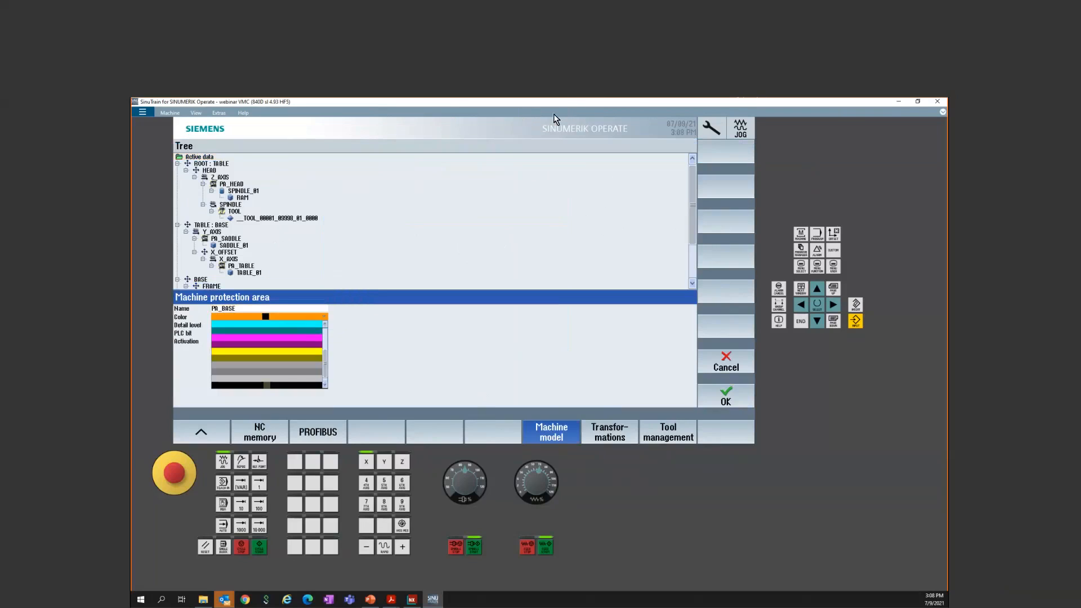
{"action": "left_click", "coordinate": [515, 106]}
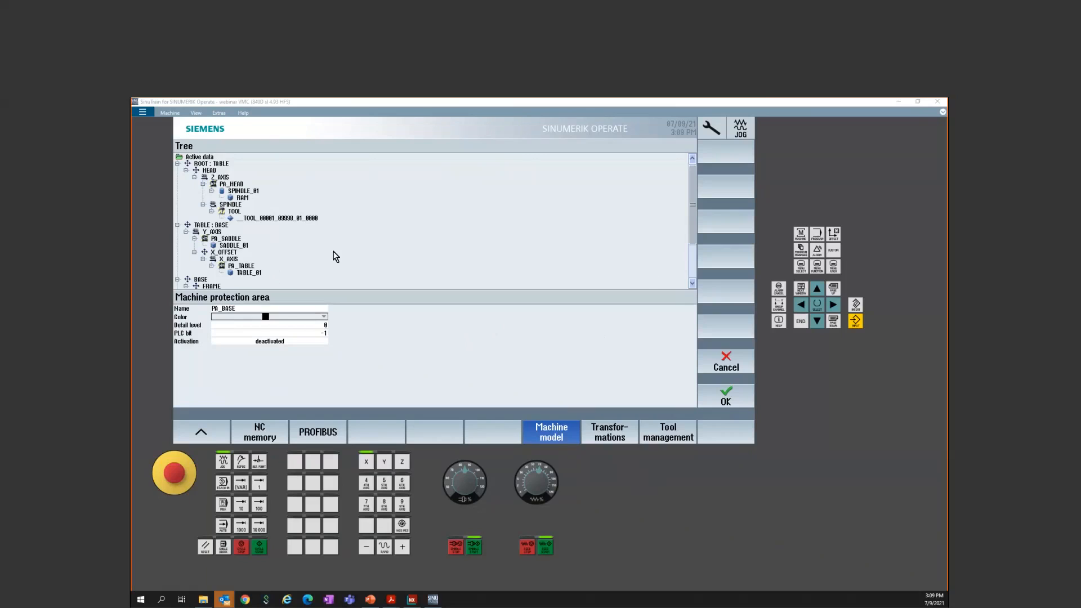
{"action": "left_click", "coordinate": [276, 317]}
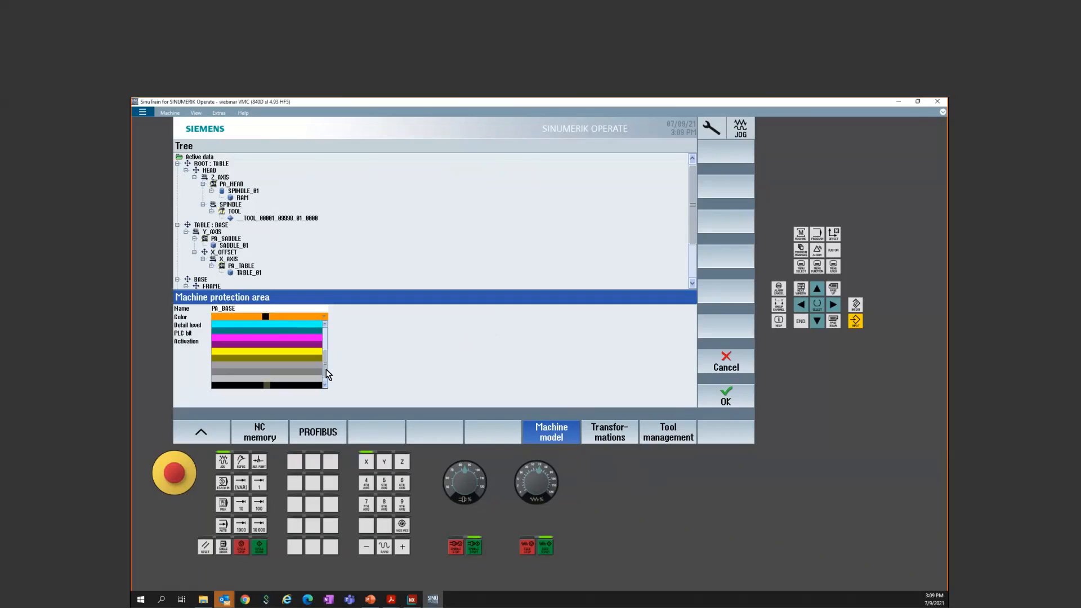
{"action": "left_click_drag", "start_coordinate": [326, 370], "coordinate": [327, 337]}
{"action": "left_click", "coordinate": [278, 326]}
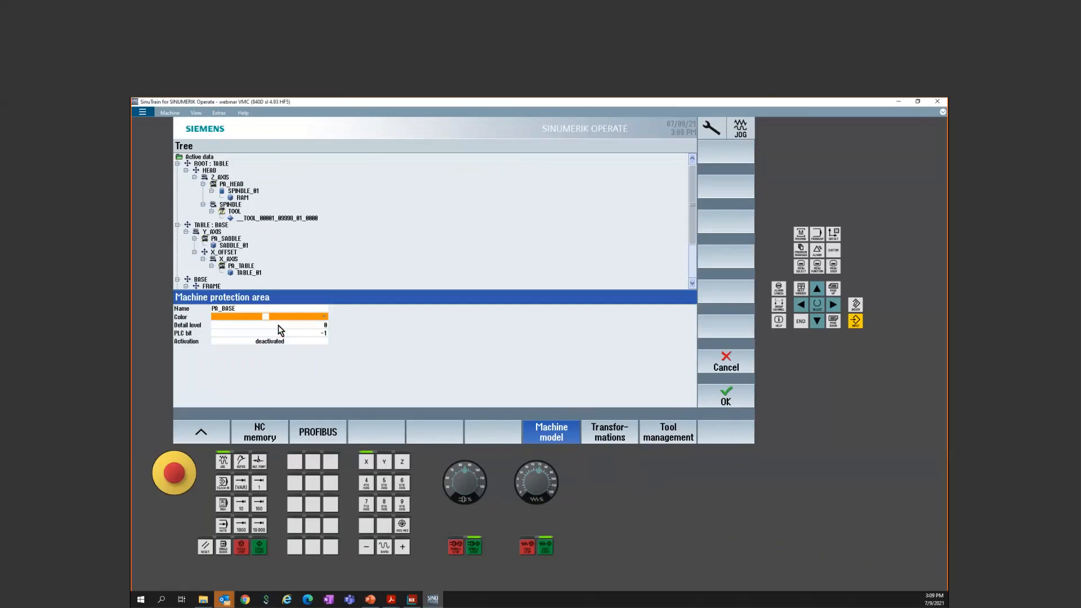
{"action": "left_click", "coordinate": [305, 343]}
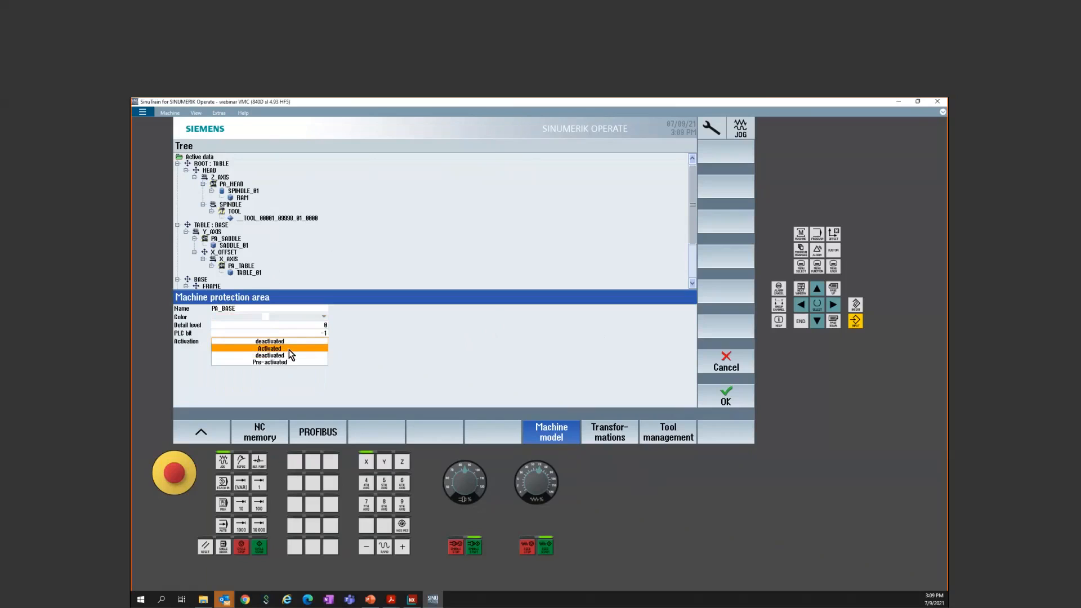
{"action": "left_click", "coordinate": [288, 349]}
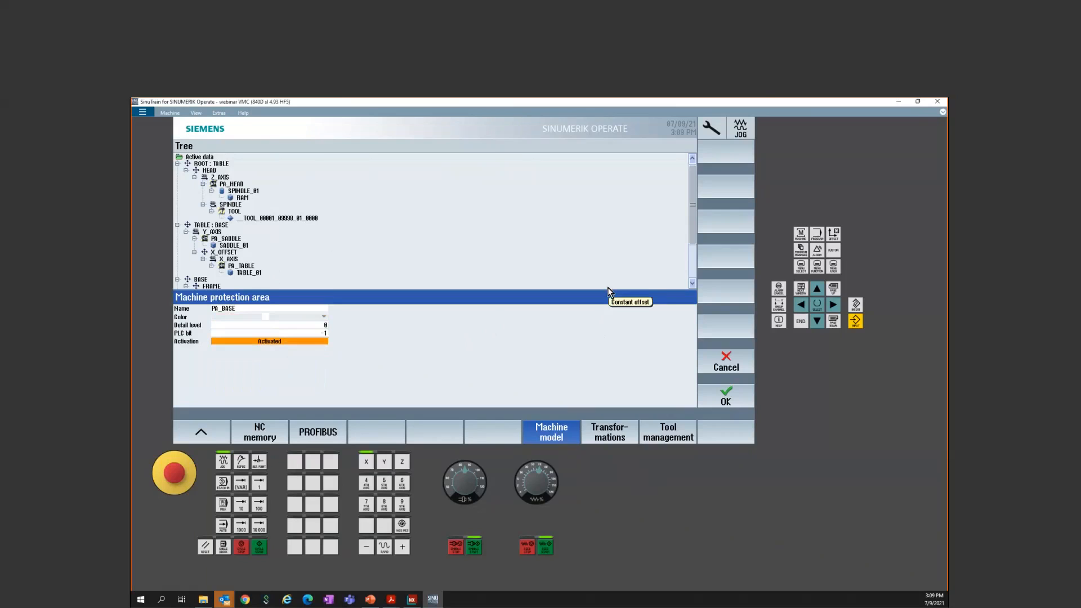
{"action": "left_click", "coordinate": [731, 403]}
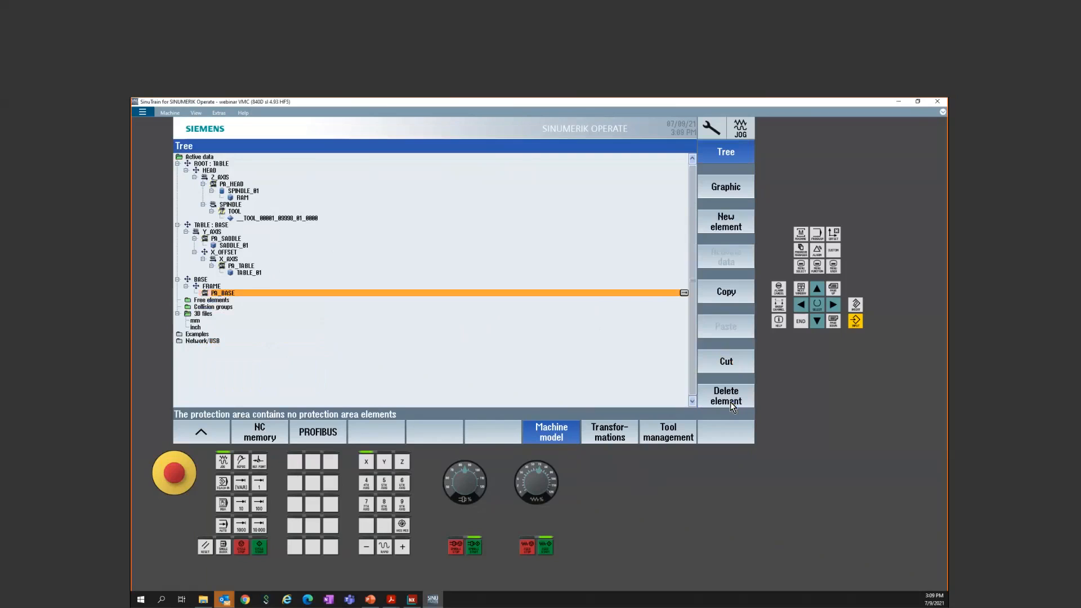
Step: Show the model graphic beside the tree and add a box element named BASE_01 under PA_BASE
{"action": "left_click", "coordinate": [730, 186]}
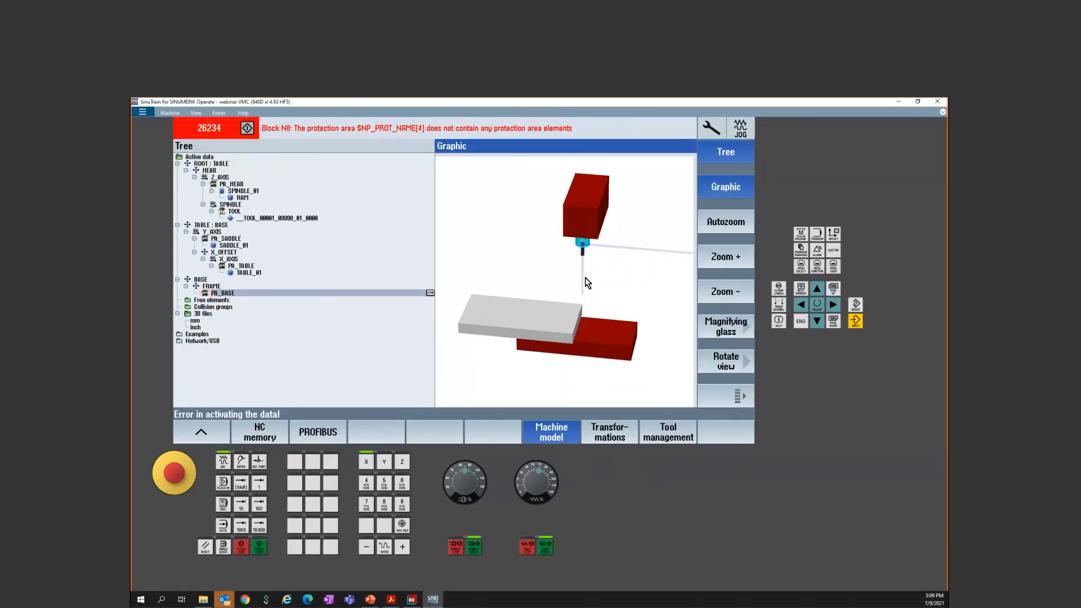
{"action": "left_click", "coordinate": [228, 294]}
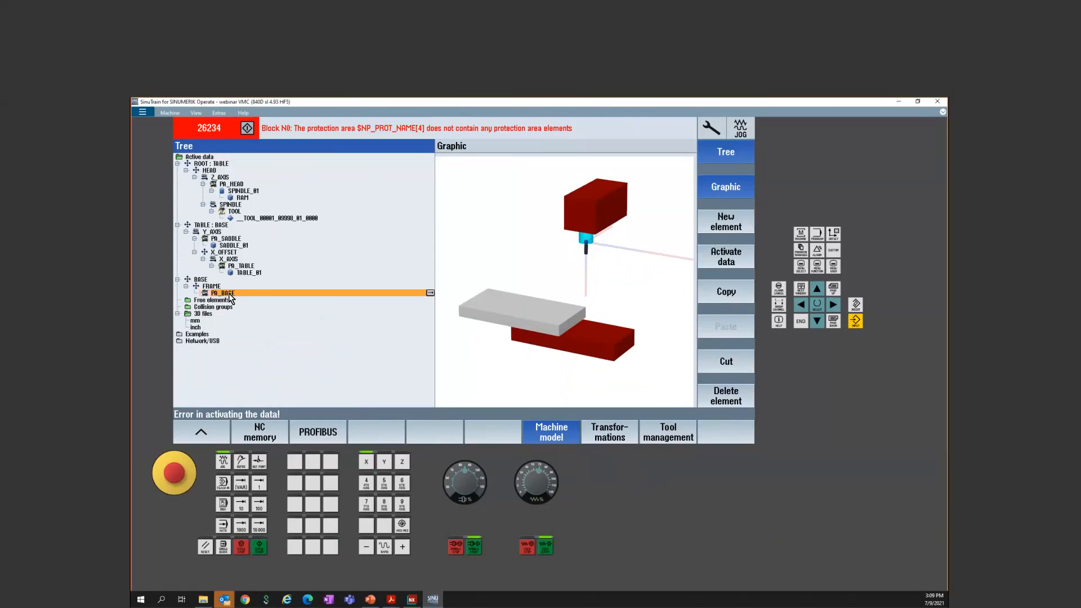
{"action": "left_click", "coordinate": [726, 221]}
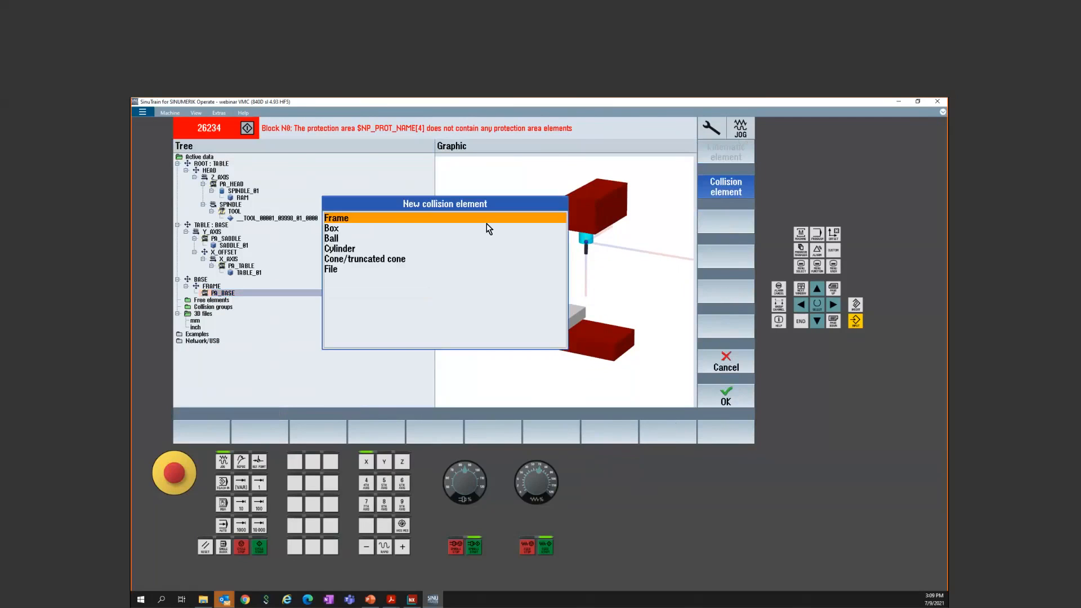
{"action": "left_click", "coordinate": [346, 229]}
{"action": "left_click", "coordinate": [727, 398]}
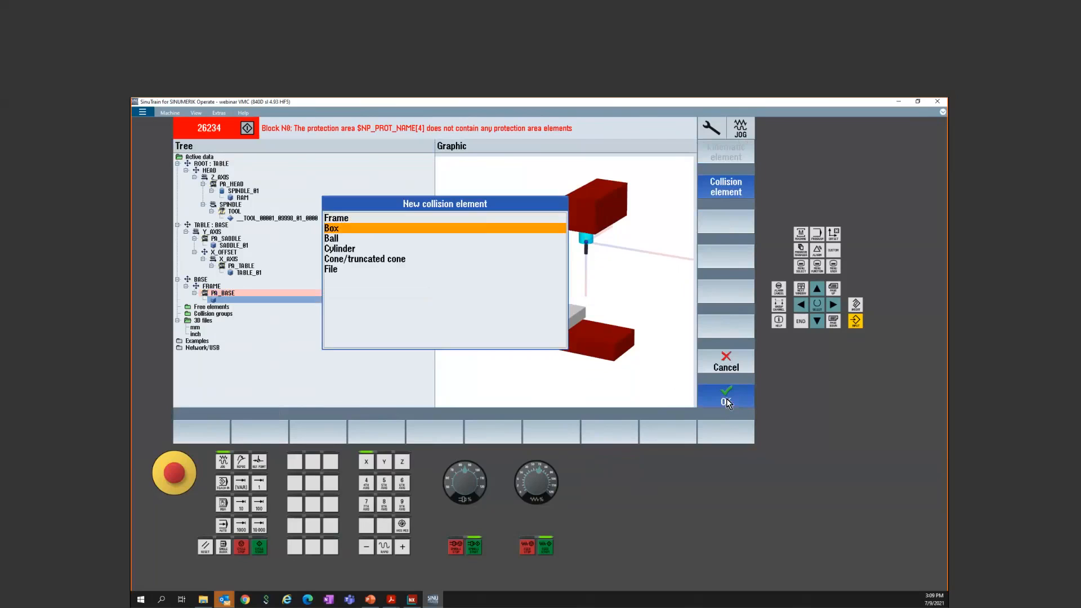
{"action": "left_click", "coordinate": [323, 309]}
{"action": "type", "text": "BASE"}
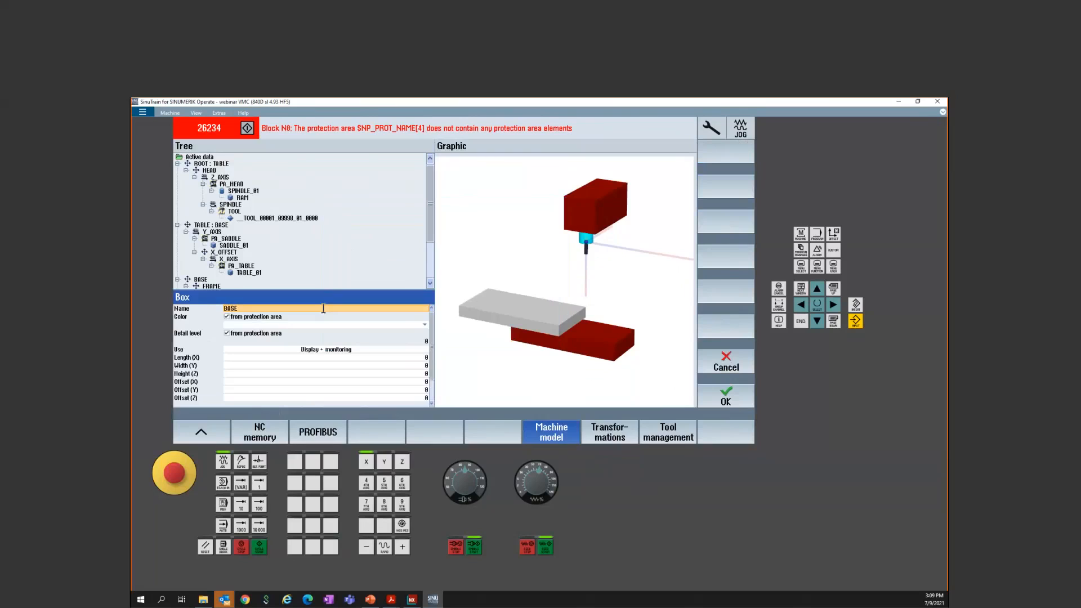
{"action": "type", "text": "_01"}
{"action": "key", "text": "Return"}
Step: Set the use of the BASE_01 box to Display
{"action": "left_click", "coordinate": [342, 352]}
{"action": "left_click", "coordinate": [341, 350]}
{"action": "left_click", "coordinate": [338, 364]}
{"action": "left_click", "coordinate": [339, 350]}
{"action": "left_click", "coordinate": [341, 357]}
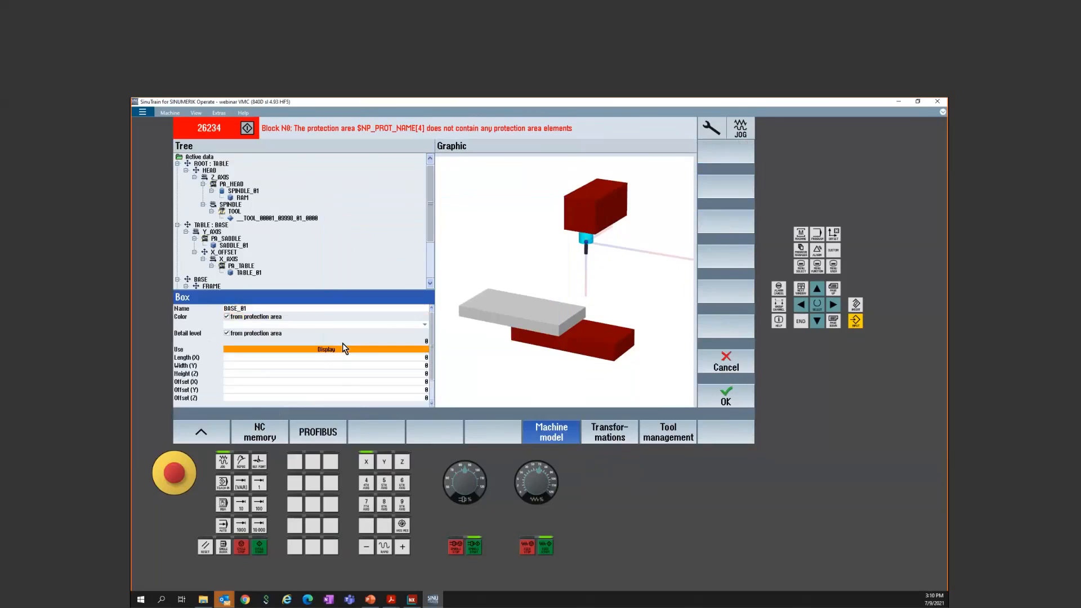
Step: Set BASE_01's length to 52, width to 20 and height to 20, and compare them with the Base slide in PowerPoint
{"action": "left_click", "coordinate": [275, 359]}
{"action": "type", "text": "52"}
{"action": "key", "text": "Return"}
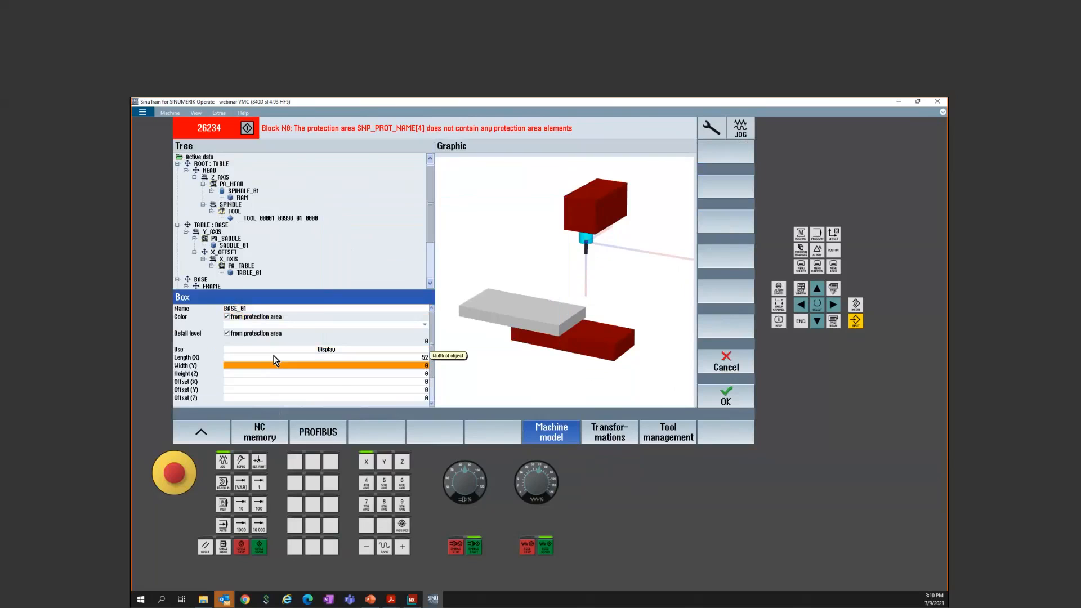
{"action": "type", "text": "20"}
{"action": "key", "text": "Return"}
{"action": "type", "text": "2"}
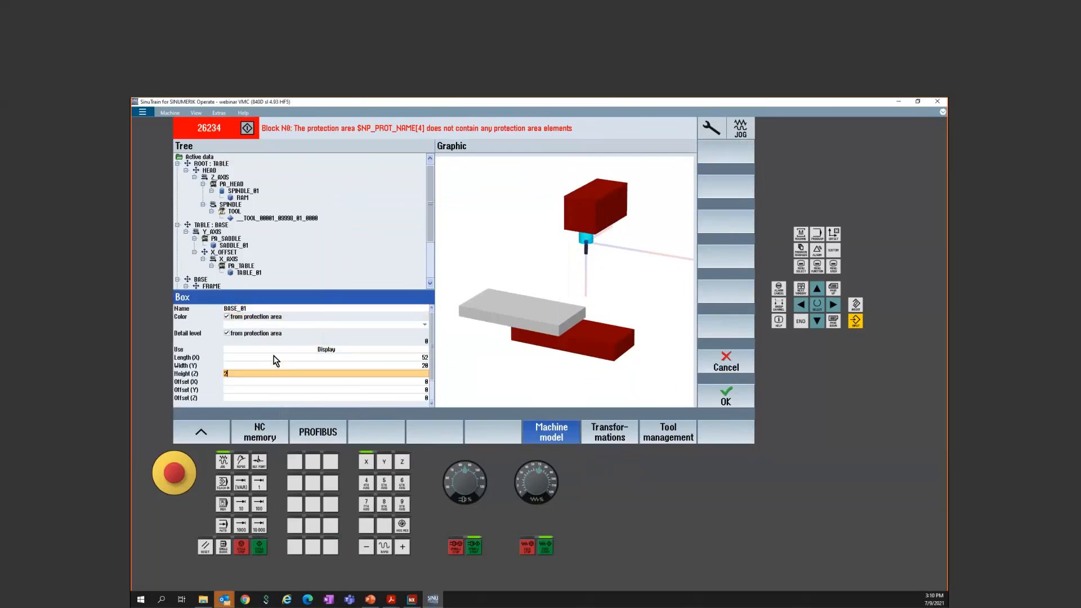
{"action": "type", "text": "0"}
{"action": "key", "text": "Return"}
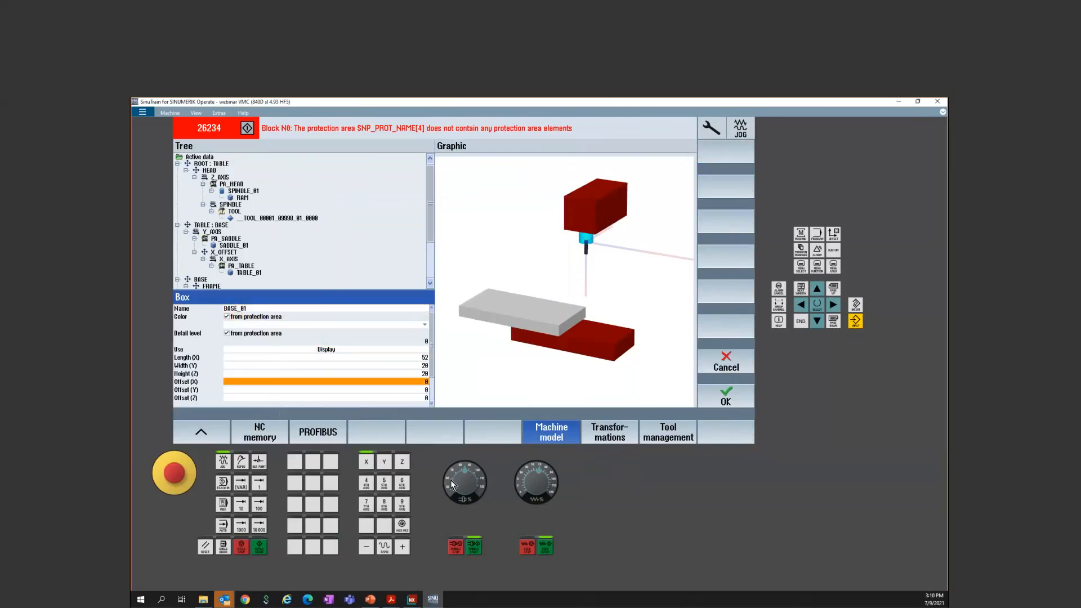
{"action": "left_click", "coordinate": [371, 601]}
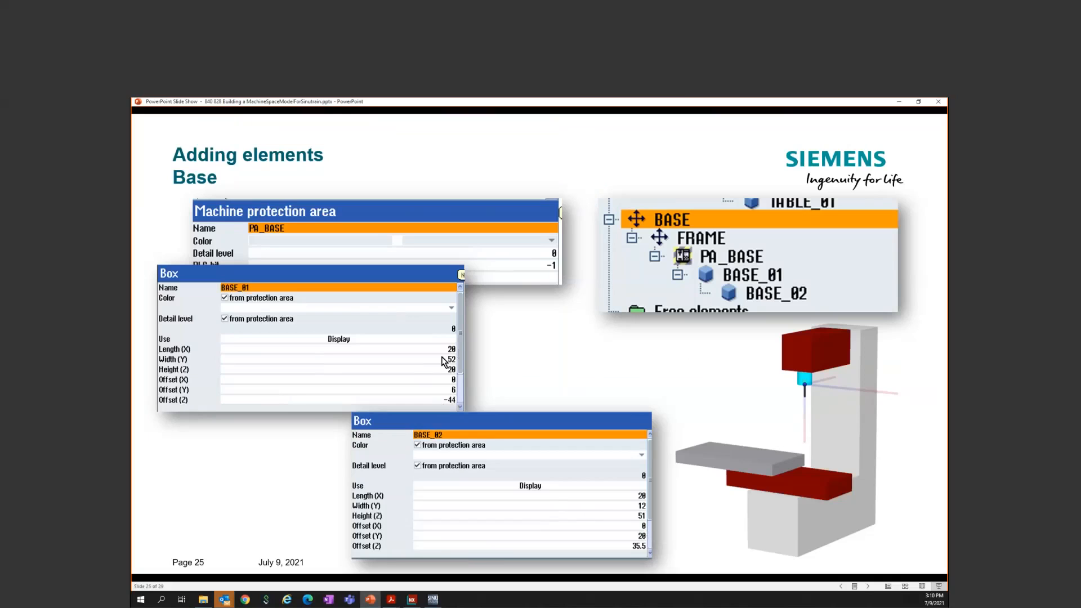
Step: Set BASE_01's Y offset to 6 and Z offset to -44, and accept the box
{"action": "left_click", "coordinate": [437, 602]}
{"action": "left_click", "coordinate": [421, 390]}
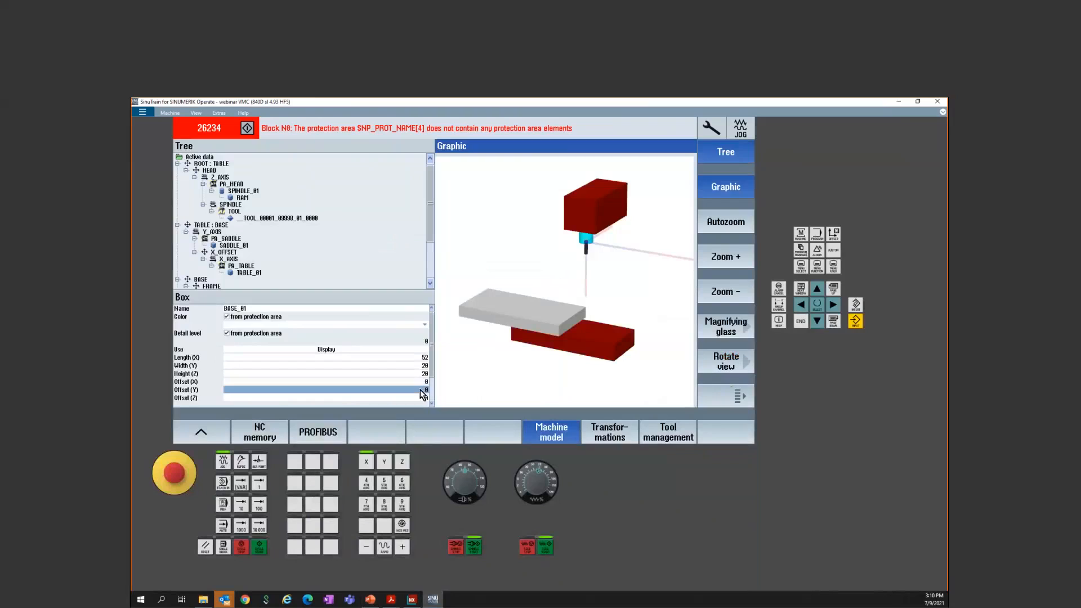
{"action": "left_click", "coordinate": [420, 390]}
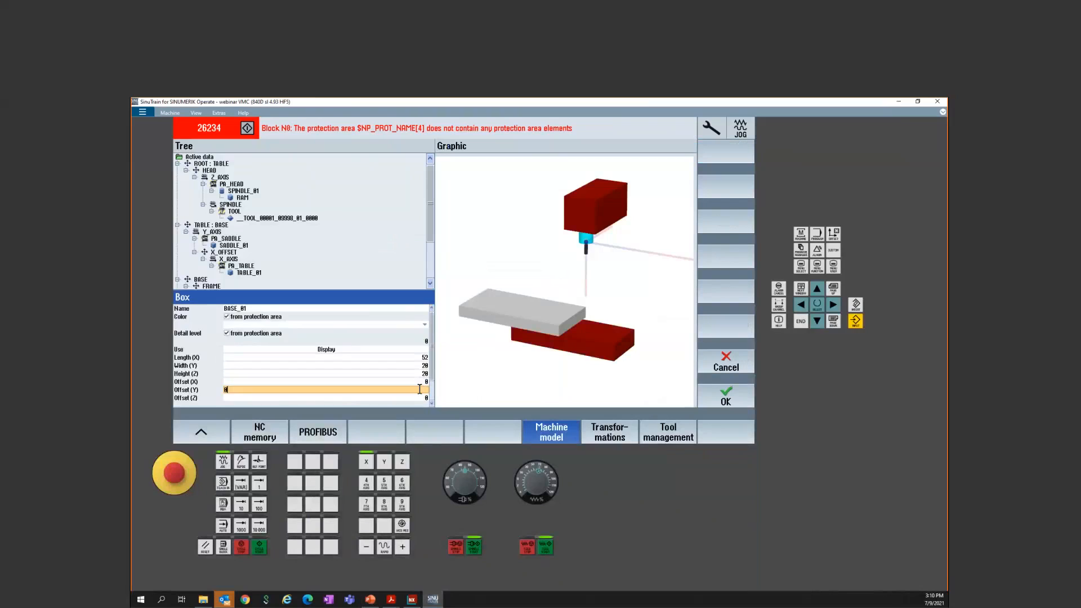
{"action": "type", "text": "6"}
{"action": "key", "text": "Return"}
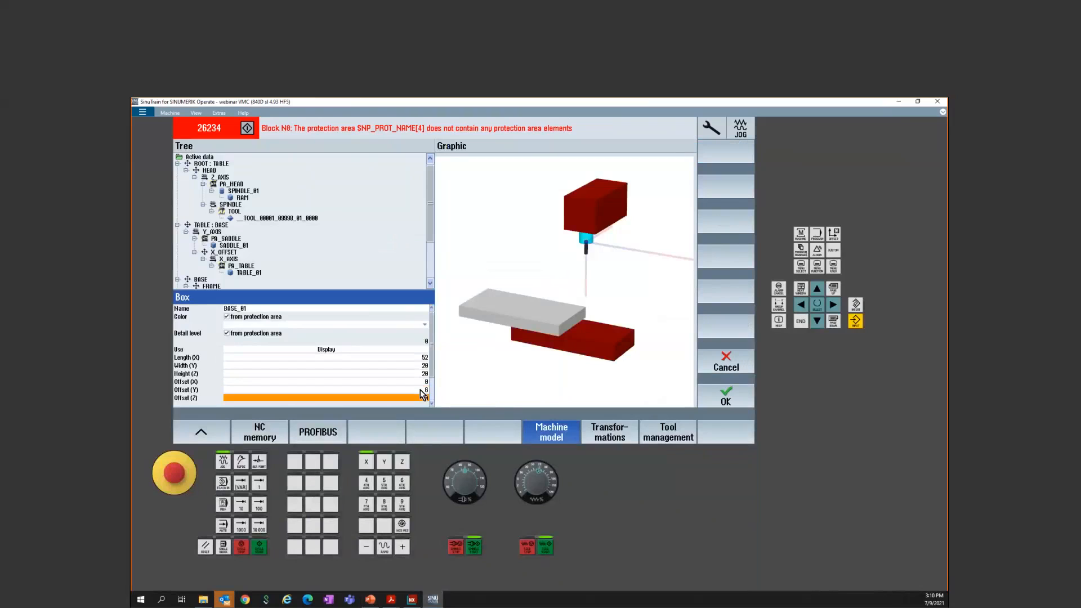
{"action": "type", "text": "-44"}
{"action": "key", "text": "Return"}
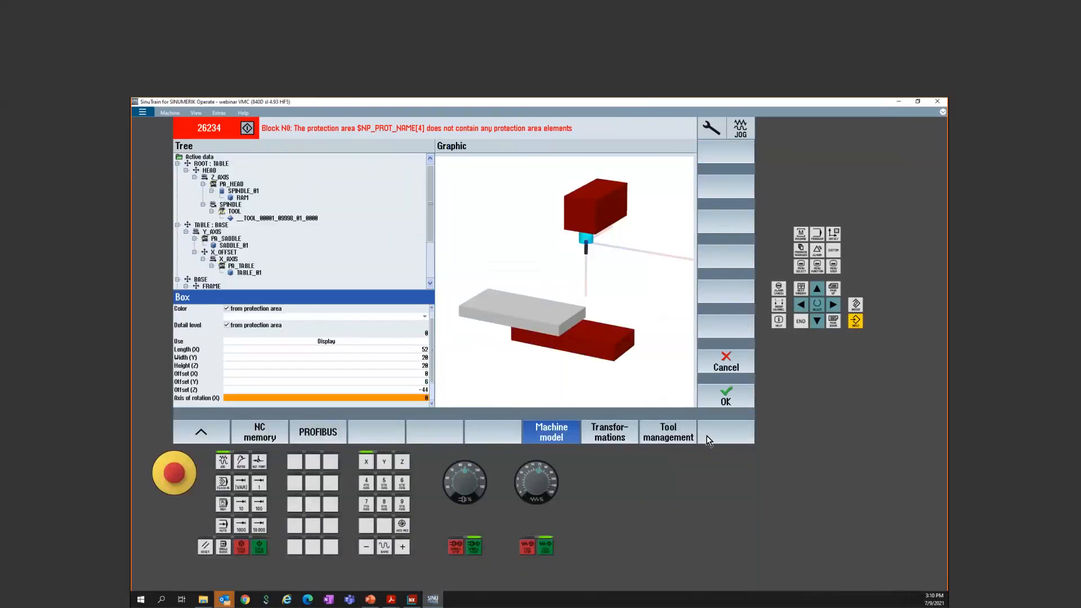
{"action": "left_click", "coordinate": [726, 403]}
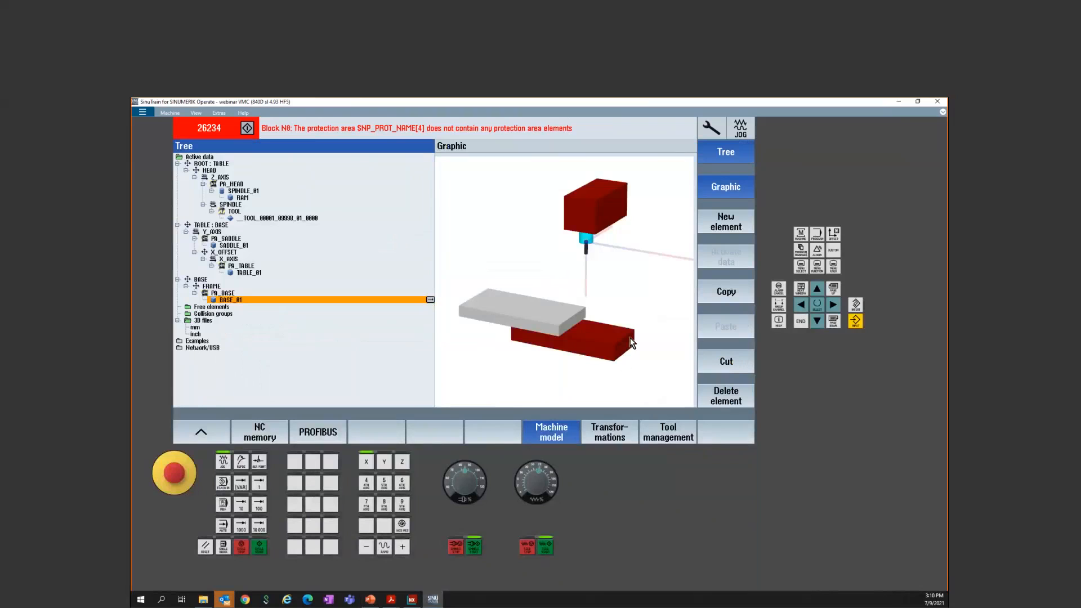
{"action": "left_click", "coordinate": [647, 344]}
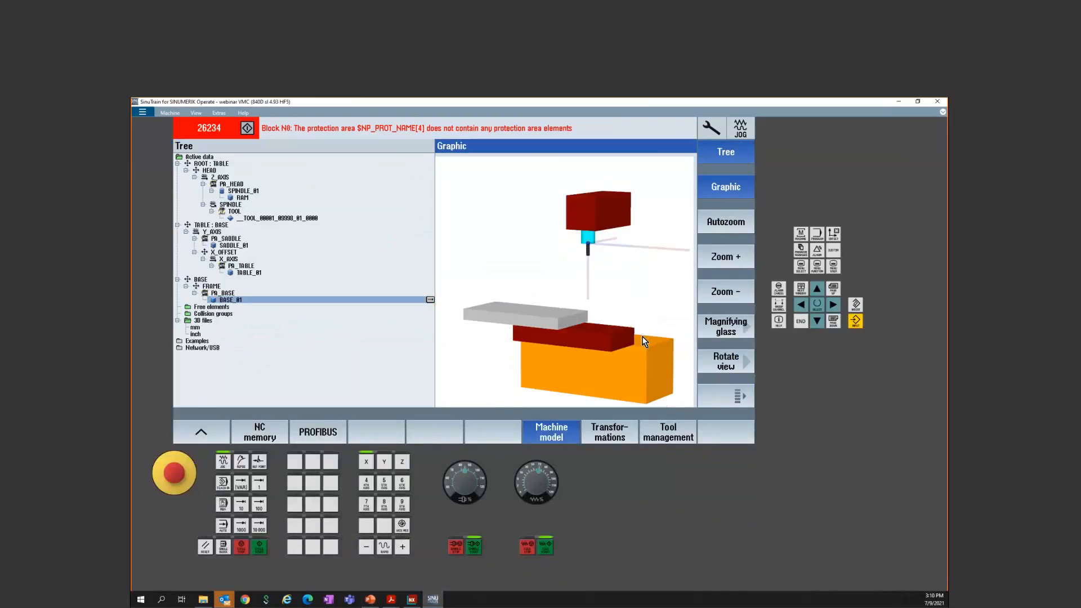
Step: Correct the BASE_01 box to a length of 20 and a width of 52, and accept it
{"action": "double_click", "coordinate": [328, 305]}
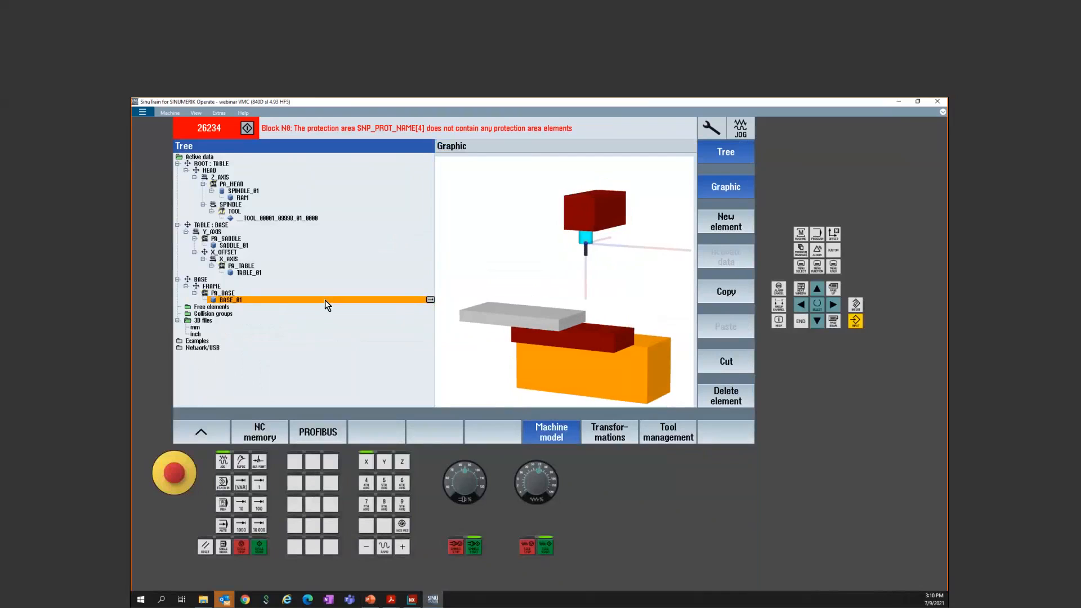
{"action": "left_click", "coordinate": [414, 358]}
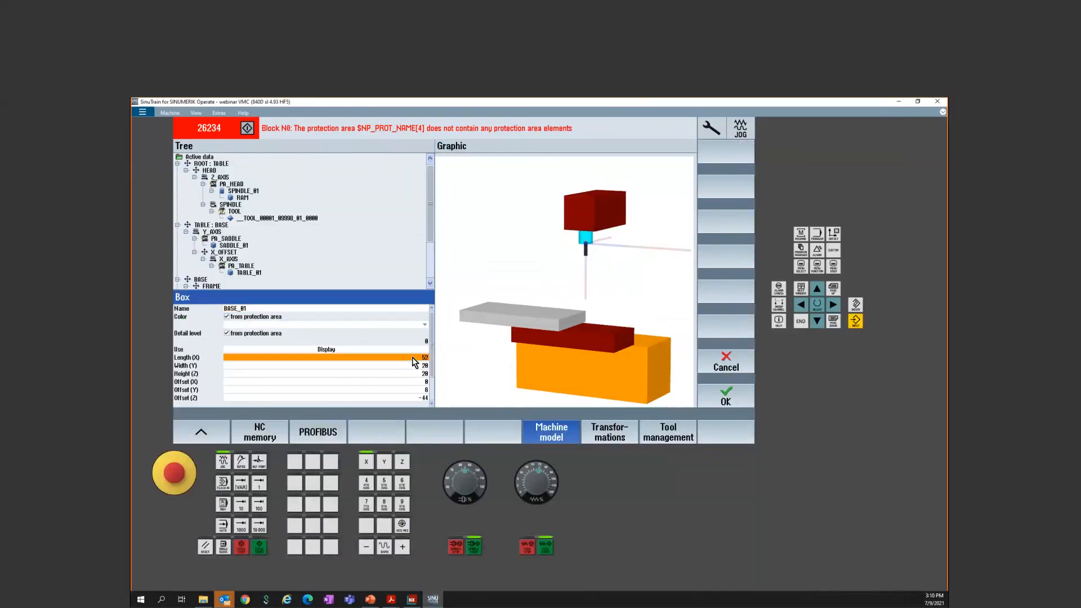
{"action": "type", "text": "20"}
{"action": "key", "text": "Return"}
{"action": "type", "text": "52"}
{"action": "key", "text": "Return"}
{"action": "left_click", "coordinate": [733, 401]}
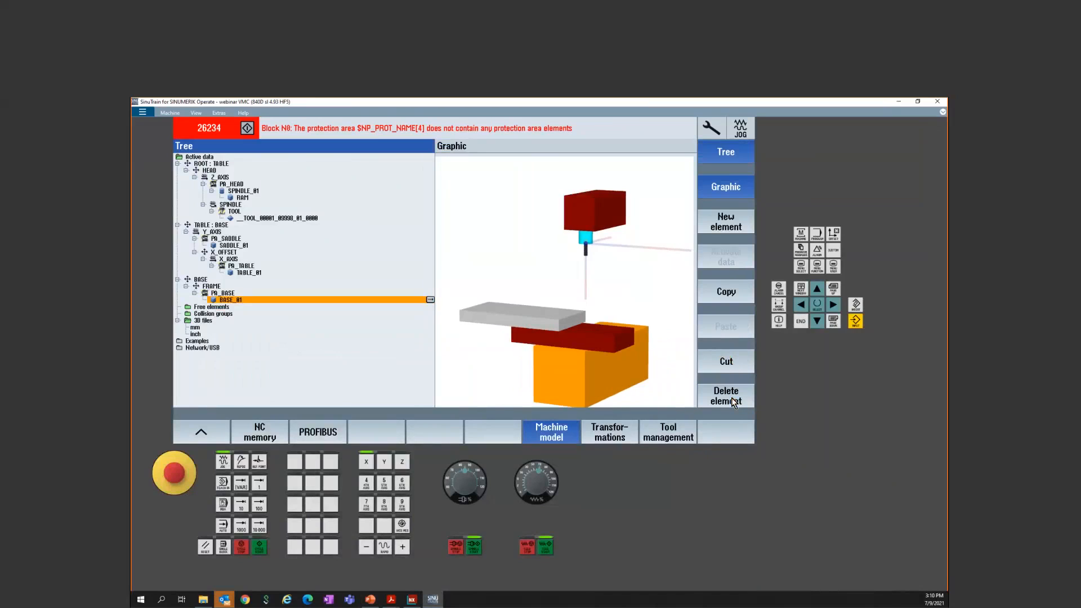
{"action": "left_click_drag", "start_coordinate": [641, 367], "coordinate": [565, 366]}
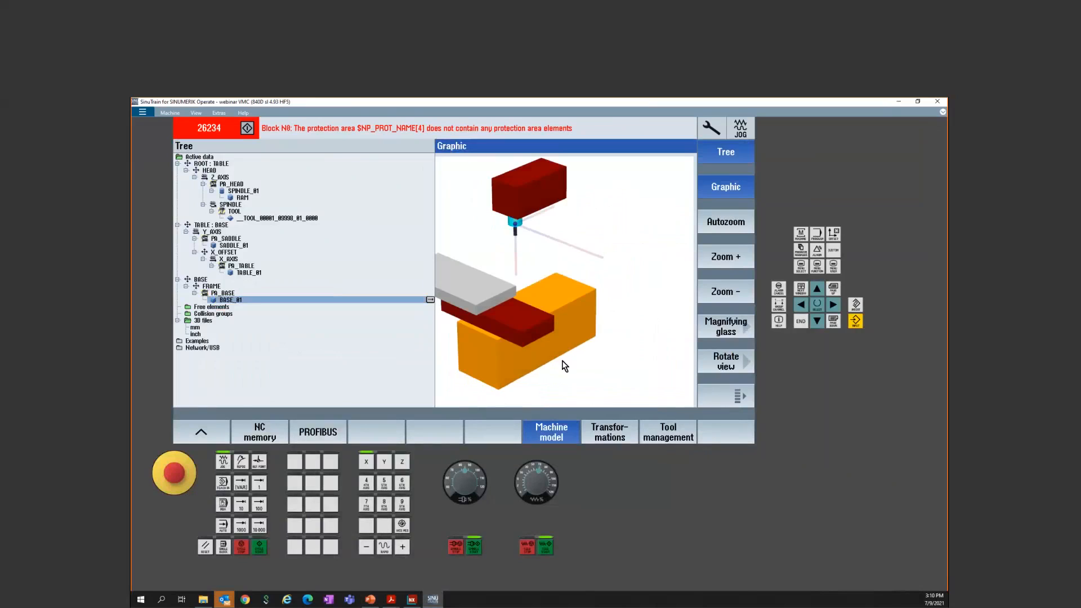
Step: Add a box collision element named BASE_02 under BASE_01
{"action": "left_click", "coordinate": [247, 302]}
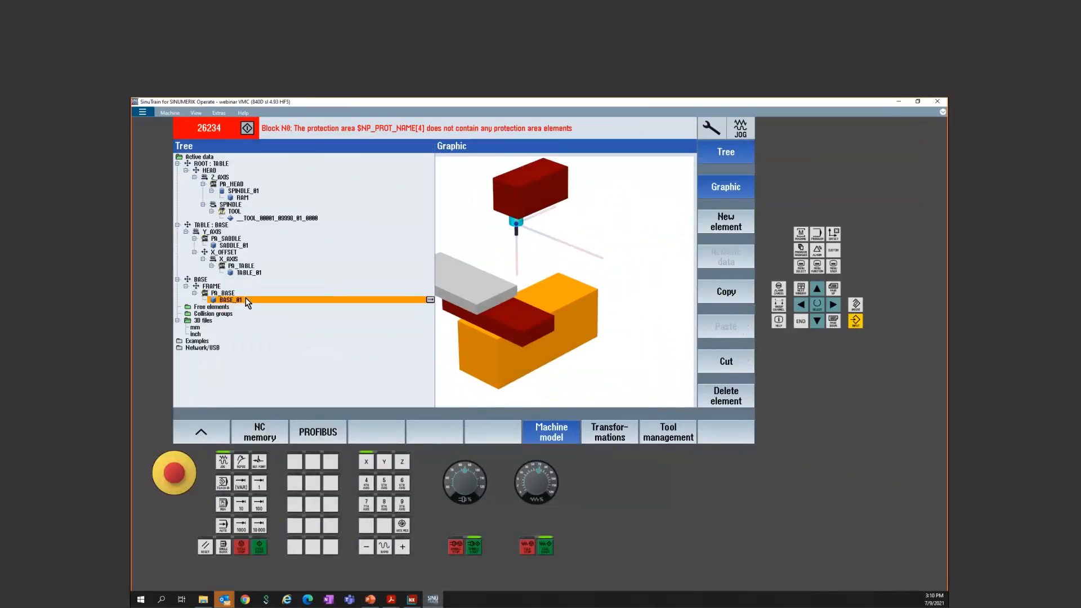
{"action": "left_click", "coordinate": [728, 221]}
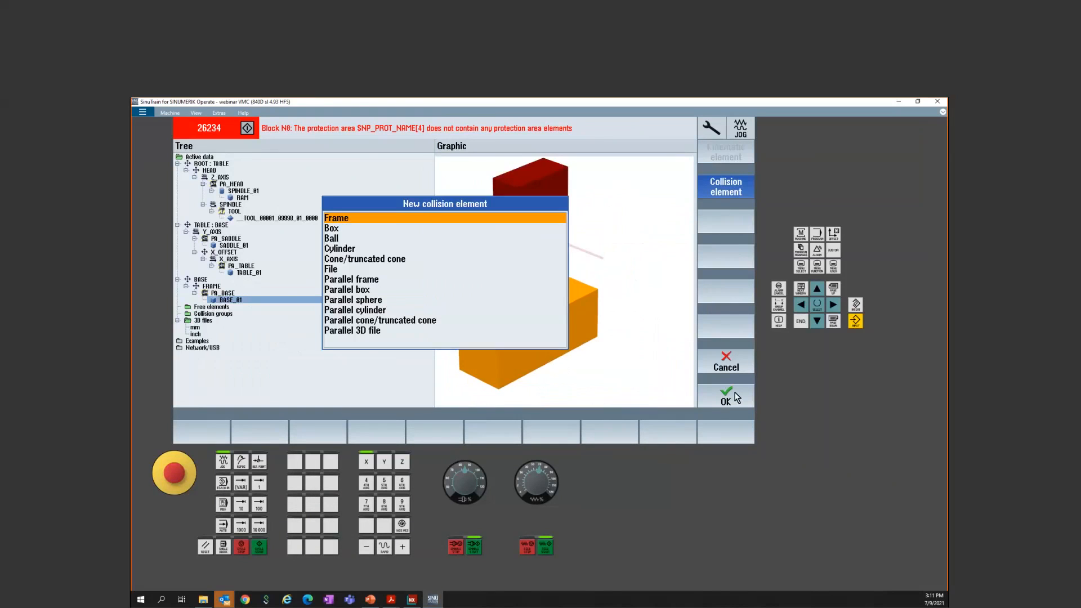
{"action": "left_click", "coordinate": [341, 231]}
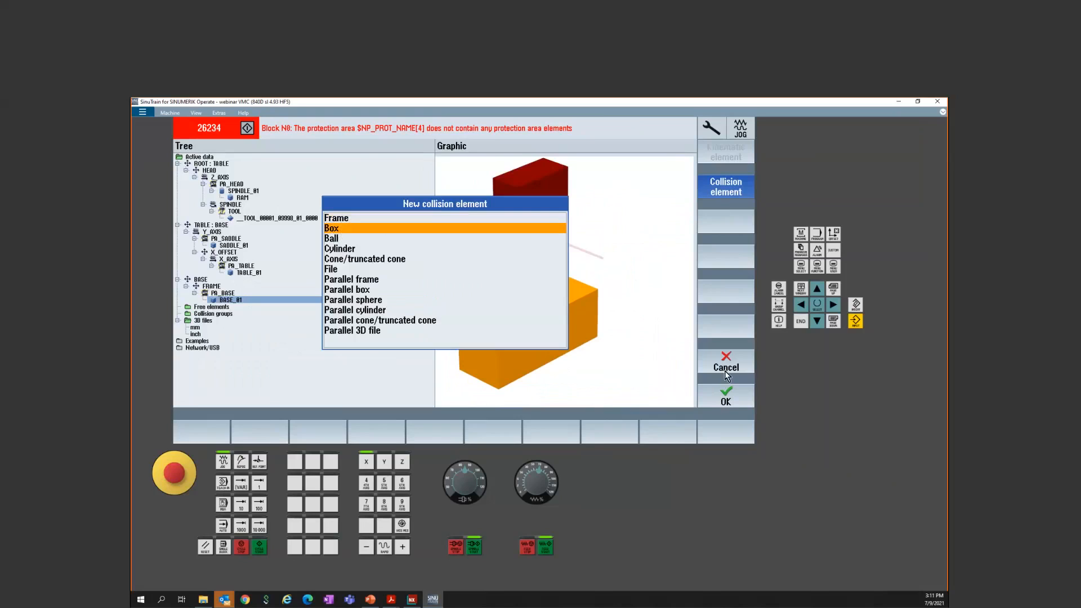
{"action": "left_click", "coordinate": [730, 397]}
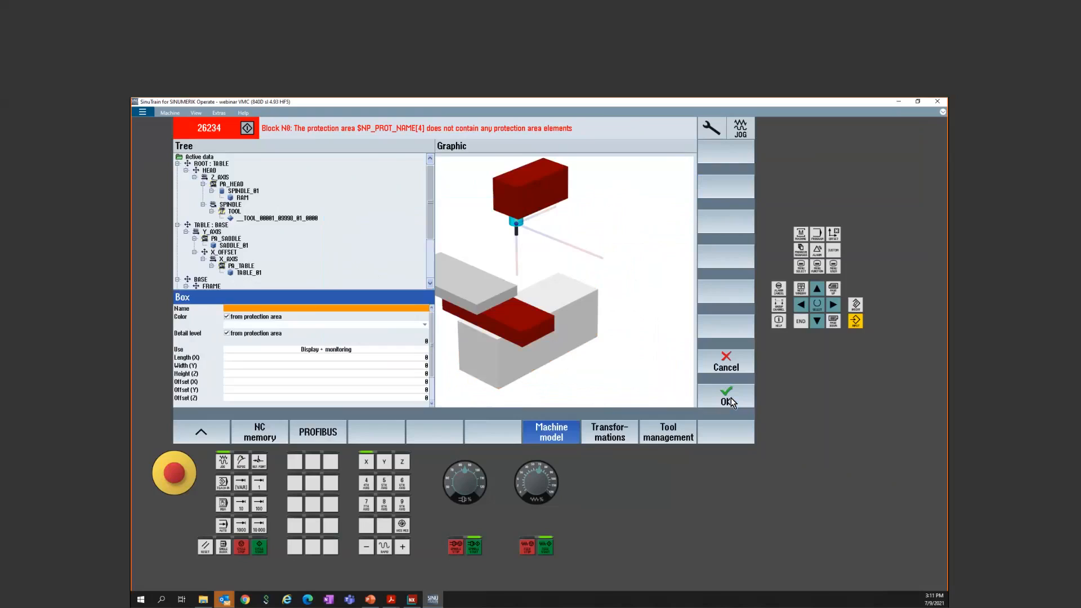
{"action": "type", "text": "BASE_"}
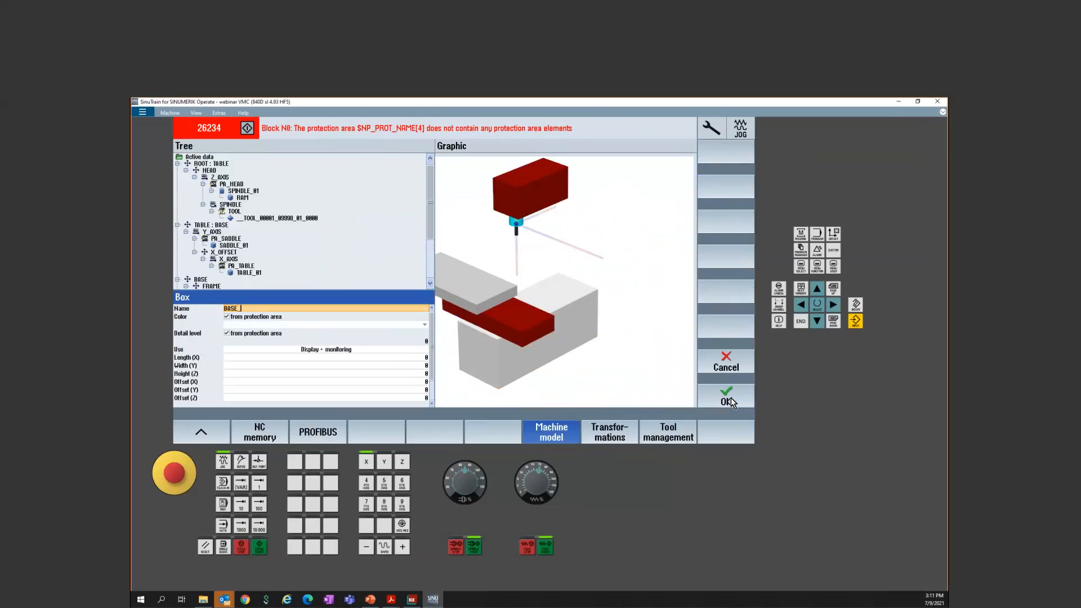
{"action": "type", "text": "02"}
{"action": "key", "text": "Return"}
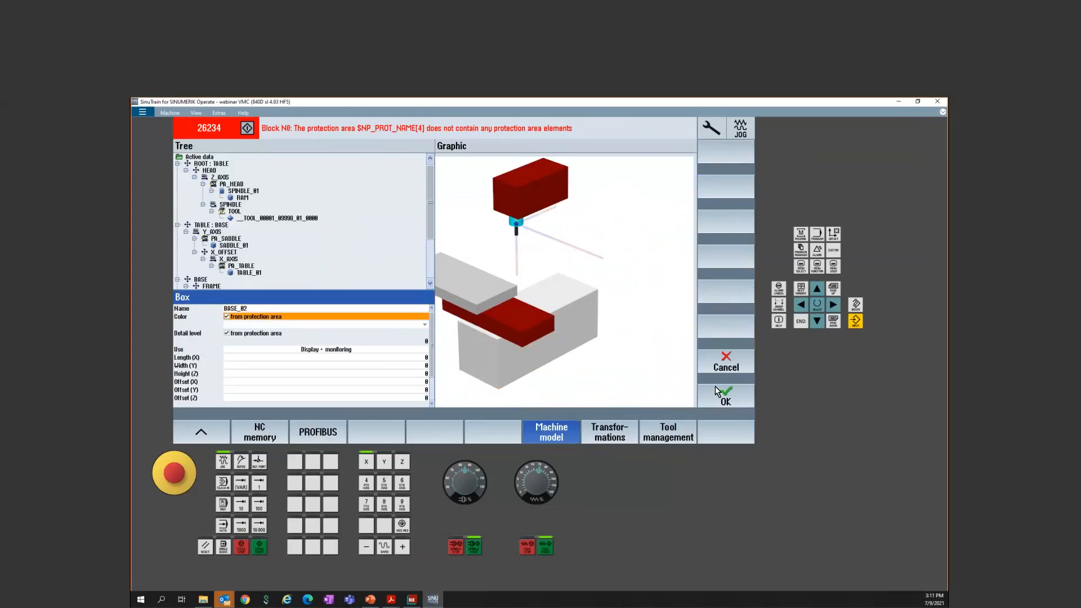
Step: Set the use of the BASE_02 box to Display
{"action": "left_click", "coordinate": [344, 350]}
{"action": "left_click", "coordinate": [357, 350]}
{"action": "left_click", "coordinate": [350, 356]}
Step: Set BASE_02's length to 20, width to 12 and height to 51, following the Base slide in PowerPoint
{"action": "left_click", "coordinate": [387, 359]}
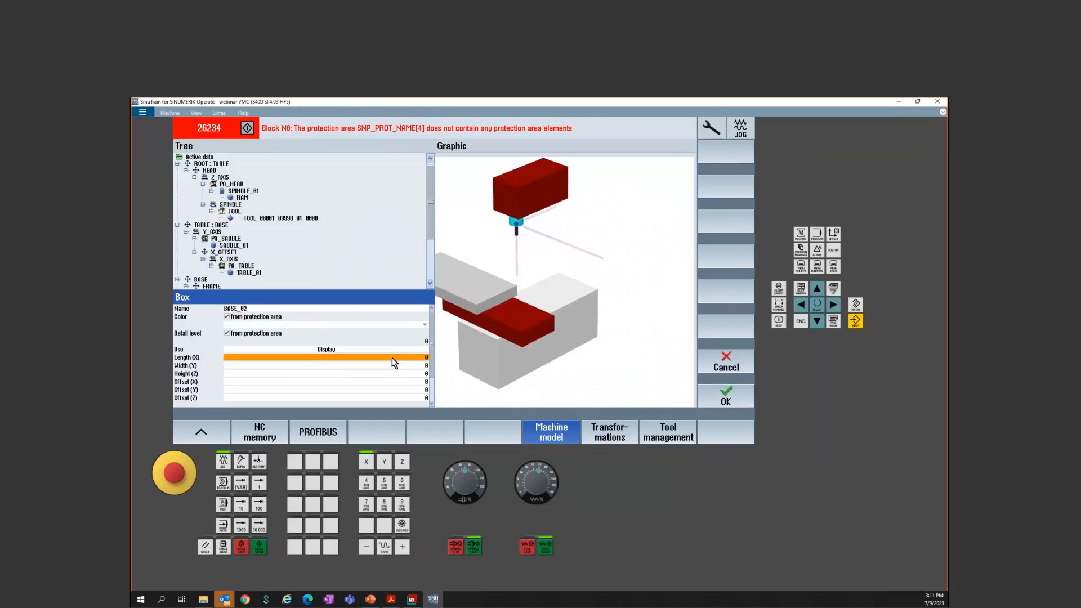
{"action": "left_click", "coordinate": [374, 601]}
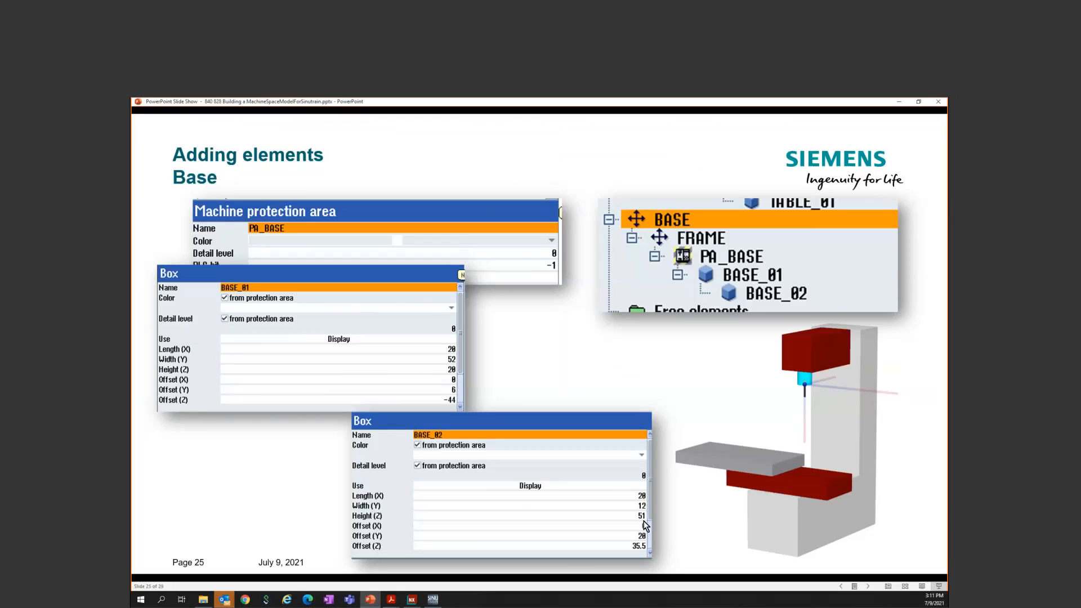
{"action": "left_click", "coordinate": [433, 600]}
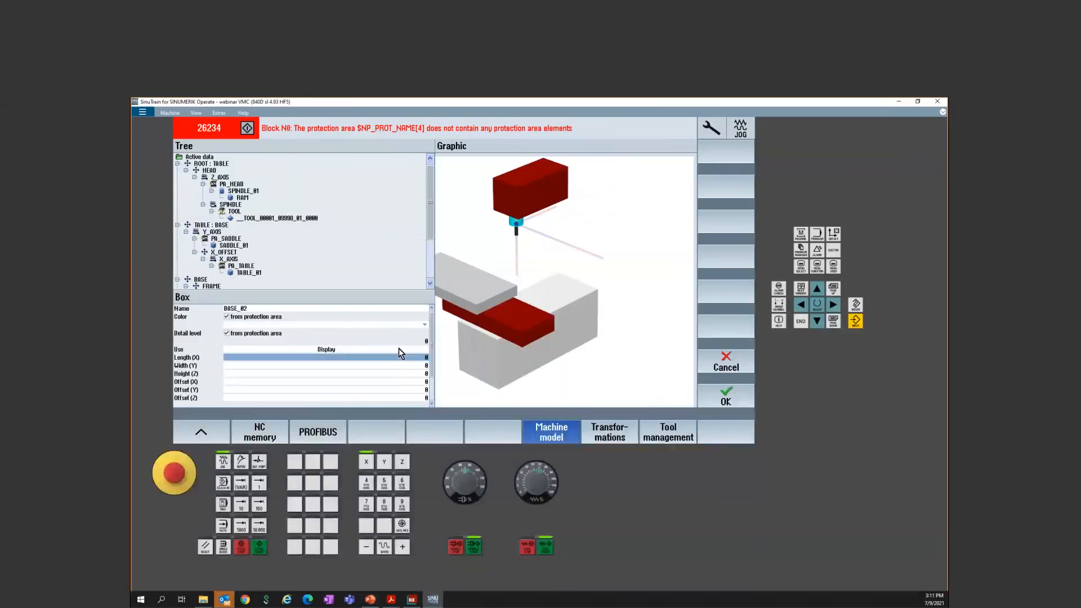
{"action": "left_click", "coordinate": [416, 357]}
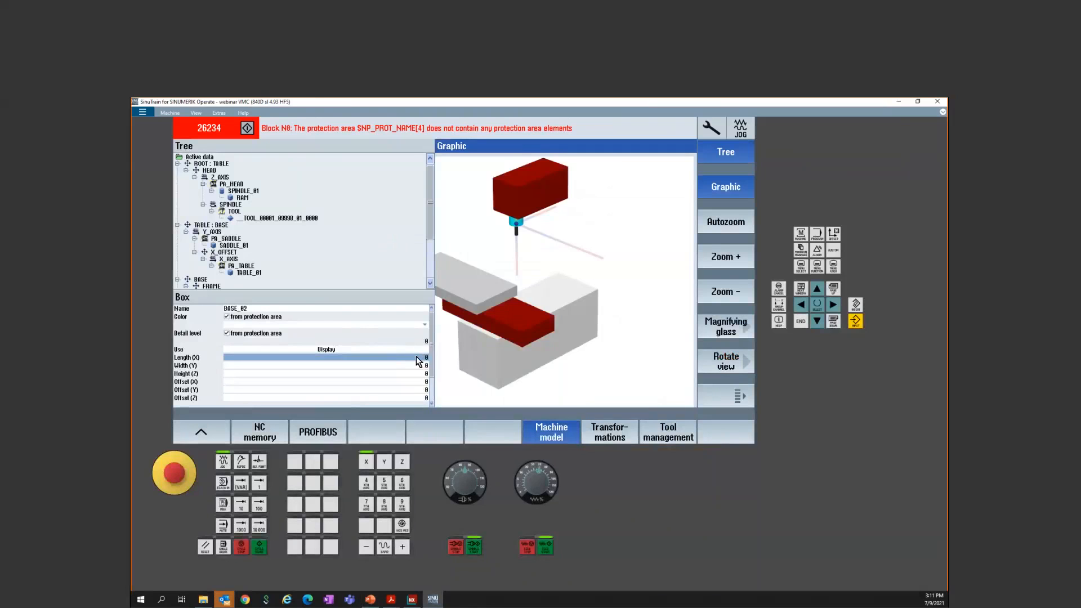
{"action": "left_click", "coordinate": [417, 357]}
{"action": "type", "text": "20"}
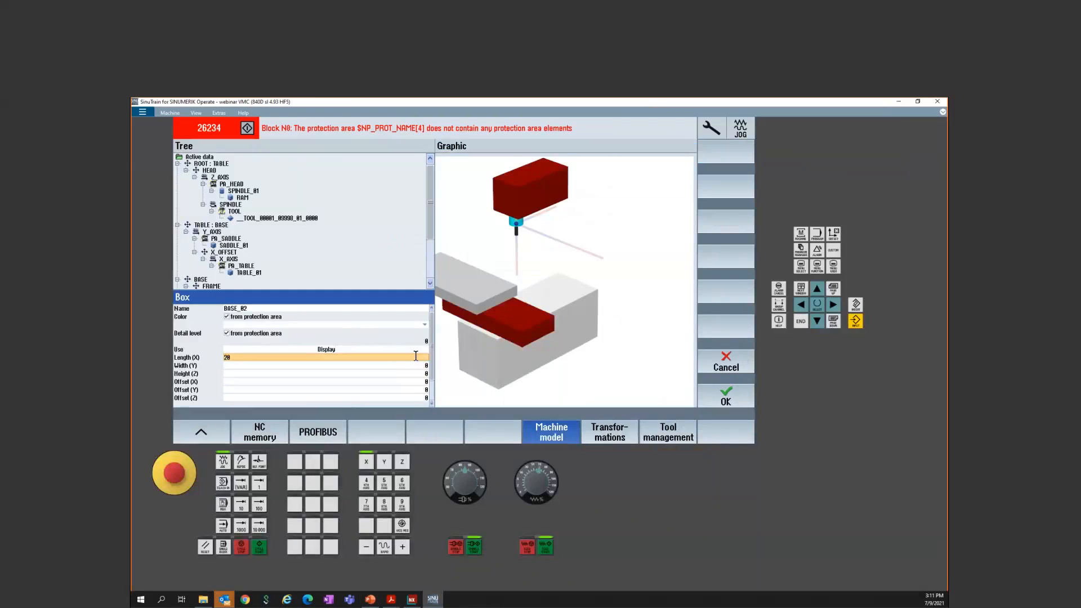
{"action": "key", "text": "Return"}
{"action": "type", "text": "12"}
{"action": "key", "text": "Return"}
{"action": "type", "text": "514"}
{"action": "key", "text": "Return"}
{"action": "key", "text": "Up"}
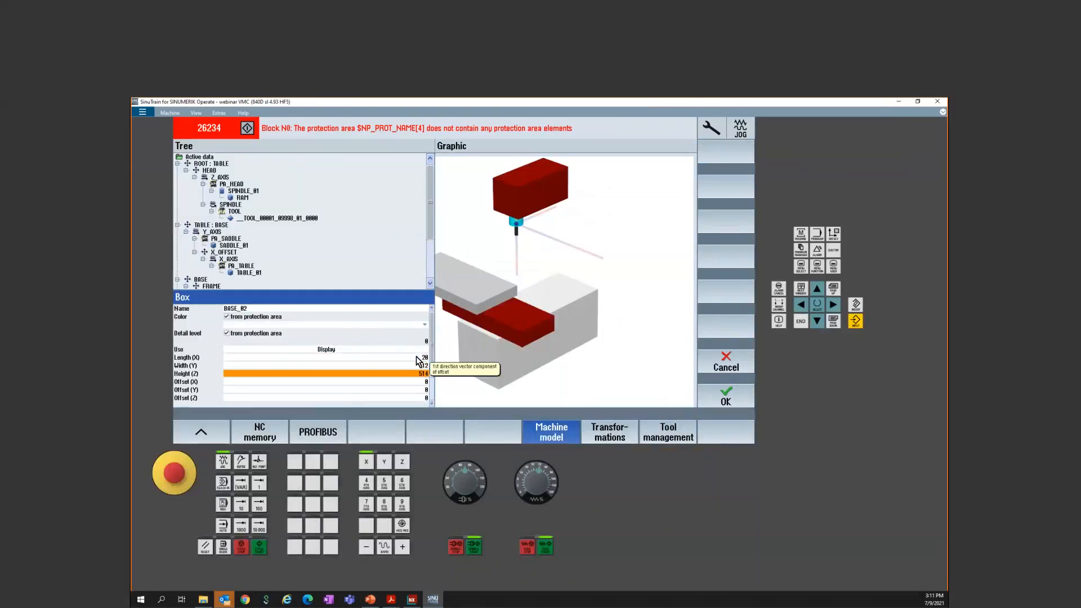
{"action": "key", "text": "BackSpace"}
{"action": "key", "text": "Return"}
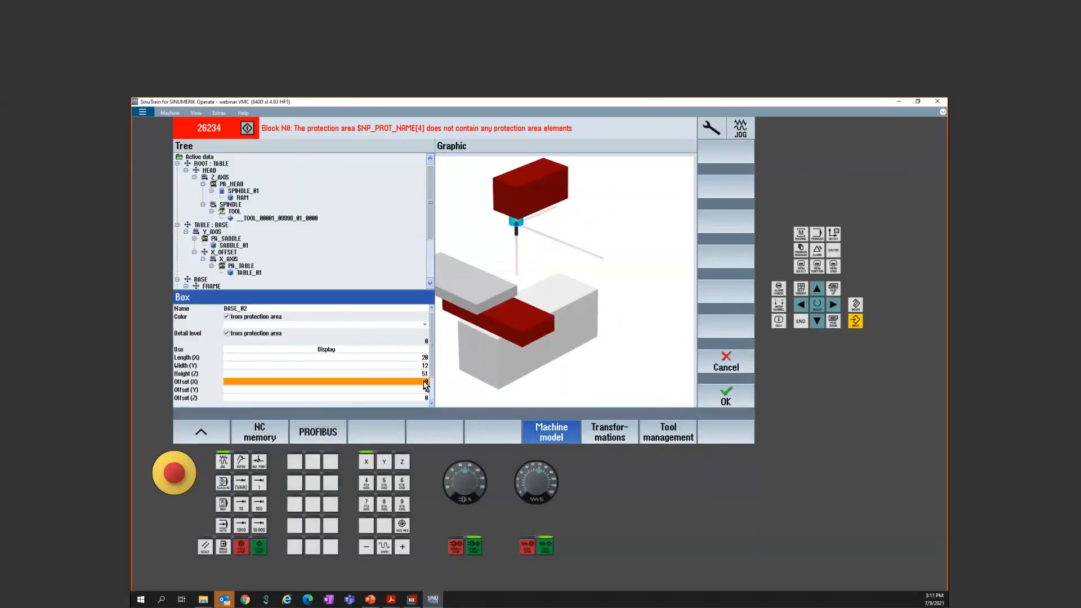
Step: Check the offsets on the PowerPoint slide, set BASE_02's Y offset to 20 and Z offset to 35.5, and accept the box
{"action": "left_click", "coordinate": [373, 600]}
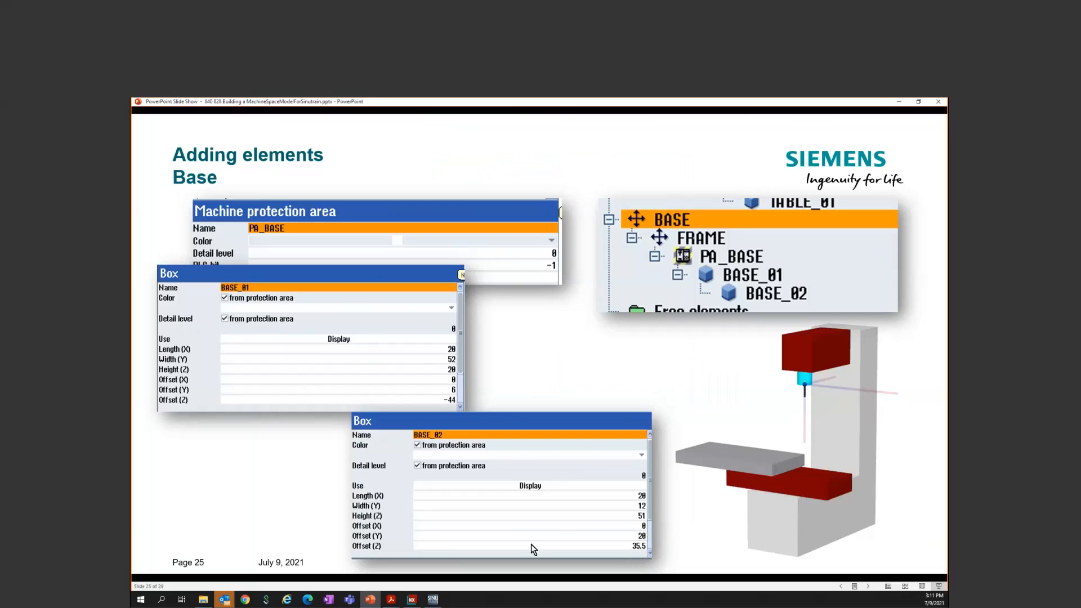
{"action": "left_click", "coordinate": [433, 601]}
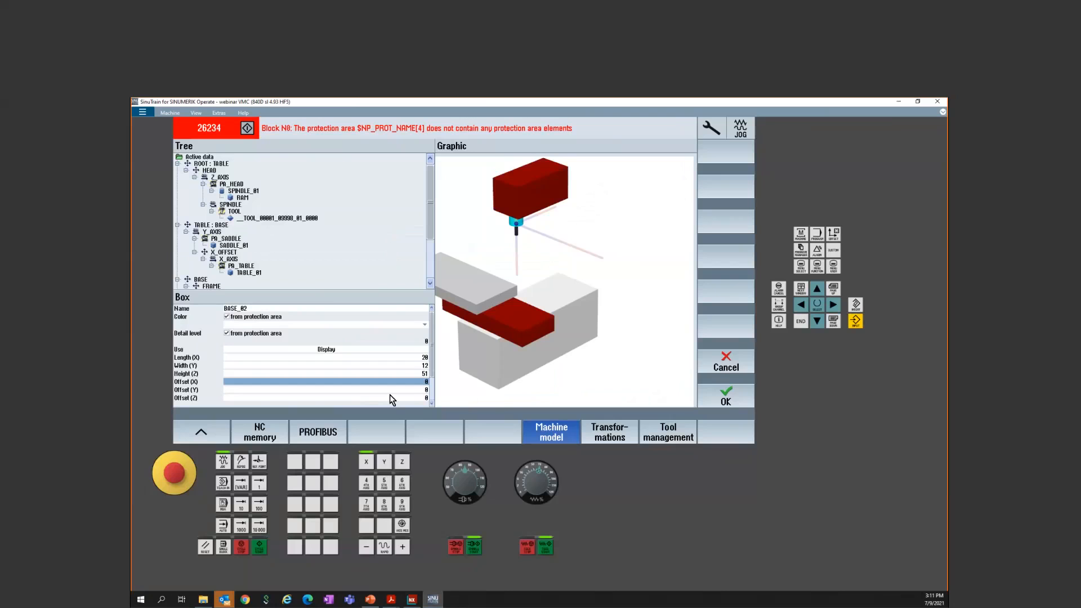
{"action": "left_click", "coordinate": [405, 390]}
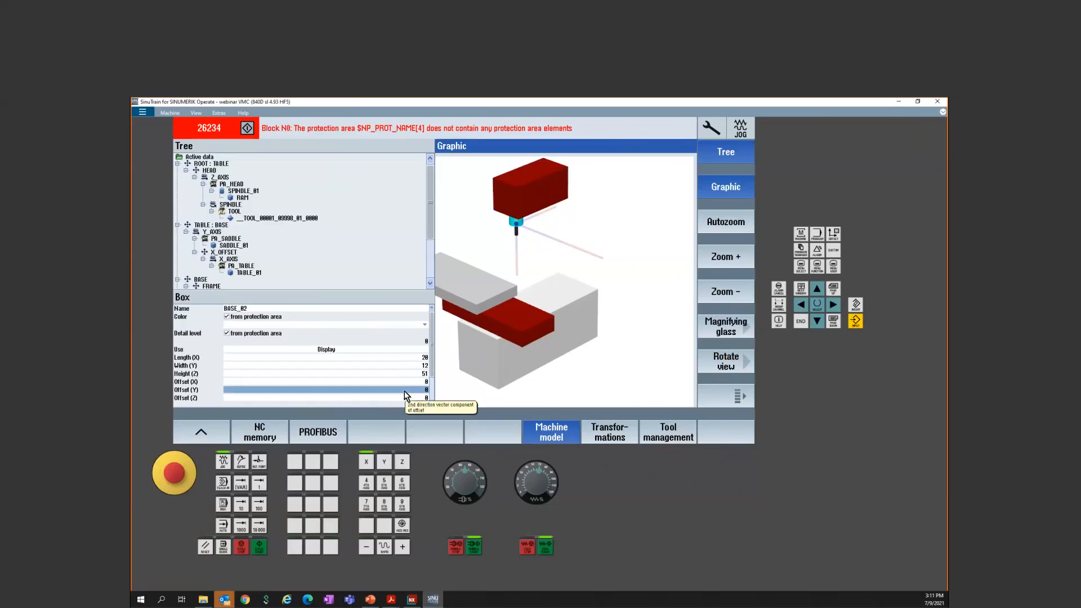
{"action": "left_click", "coordinate": [404, 391]}
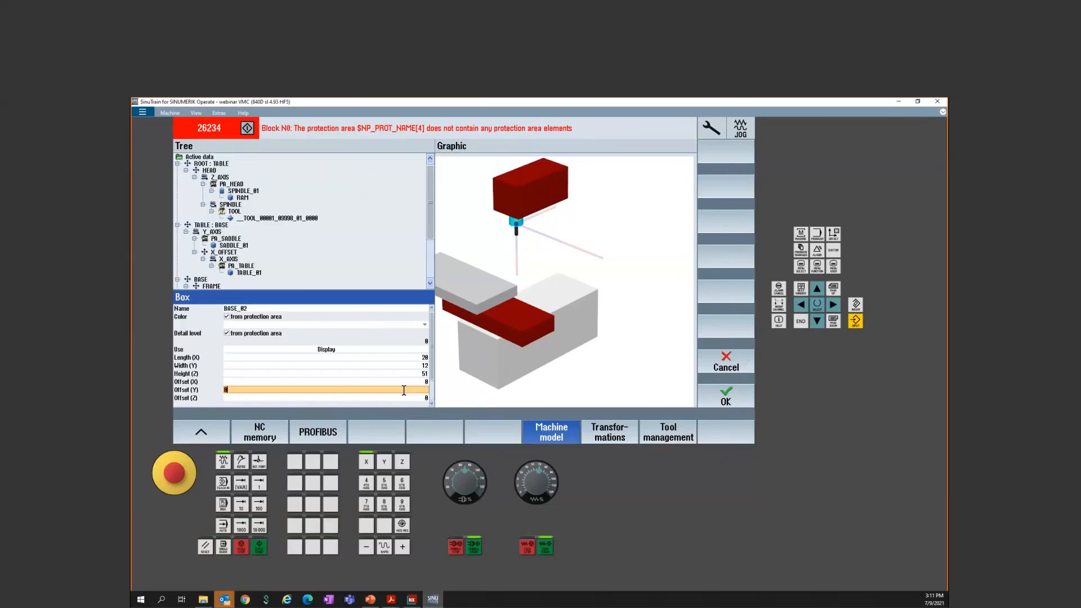
{"action": "type", "text": "20"}
{"action": "key", "text": "Return"}
{"action": "type", "text": "35.5"}
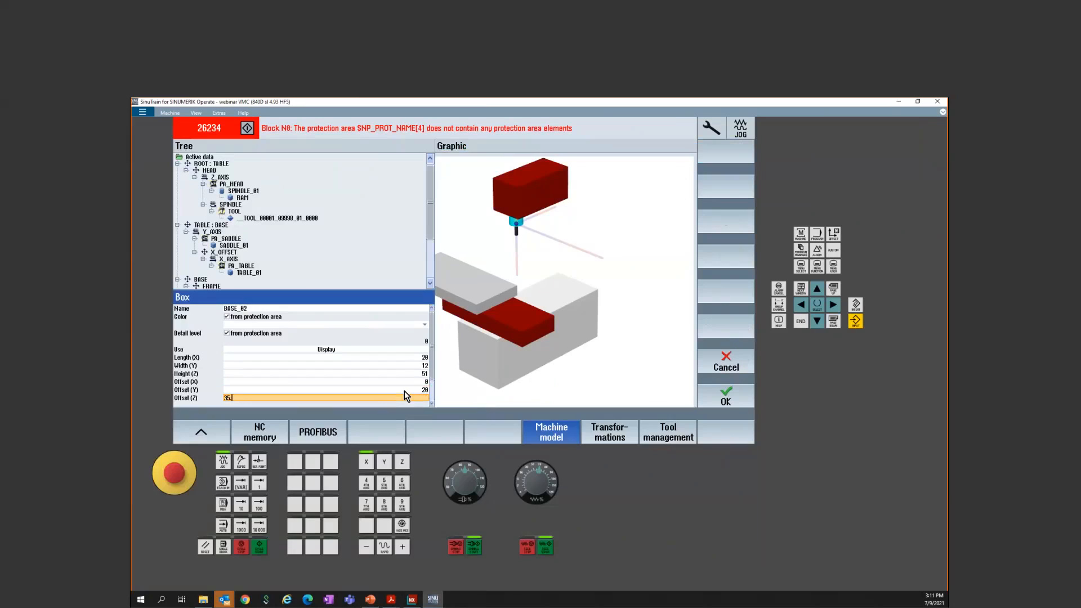
{"action": "key", "text": "Return"}
{"action": "left_click", "coordinate": [724, 399]}
Step: Select Active data to clear the base highlight and examine the complete machine model from several angles
{"action": "left_click", "coordinate": [625, 347]}
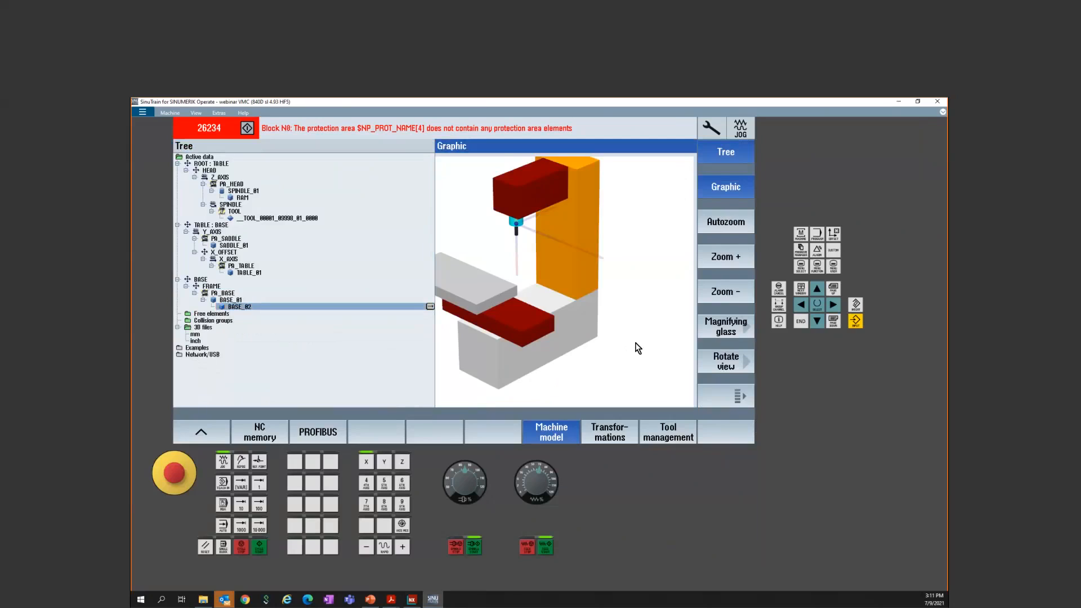
{"action": "left_click_drag", "start_coordinate": [620, 337], "coordinate": [582, 333]}
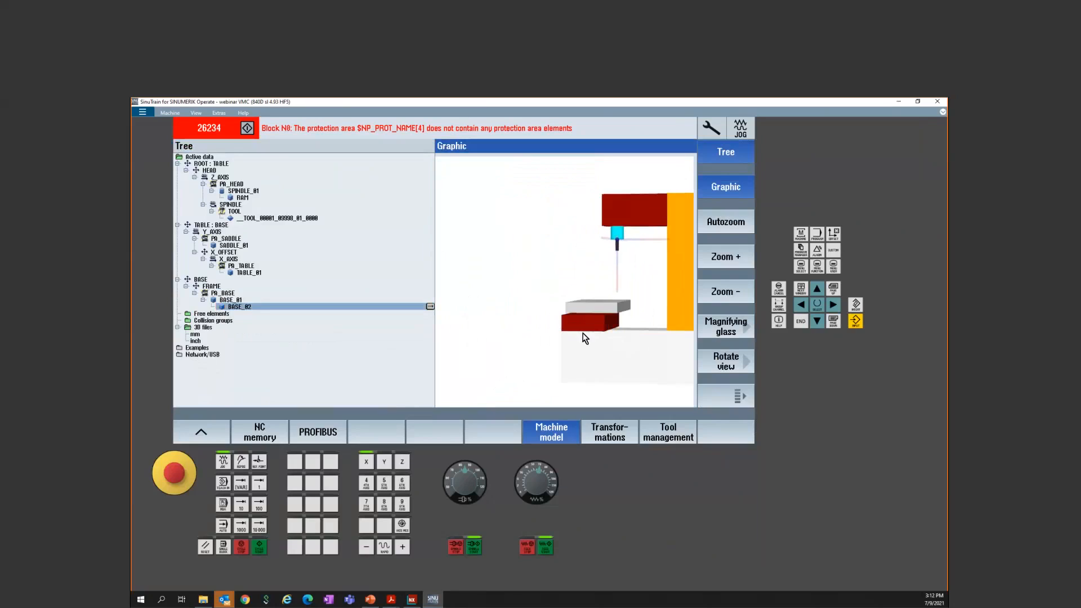
{"action": "right_click_drag", "start_coordinate": [582, 333], "coordinate": [488, 329]}
{"action": "left_click", "coordinate": [189, 158]}
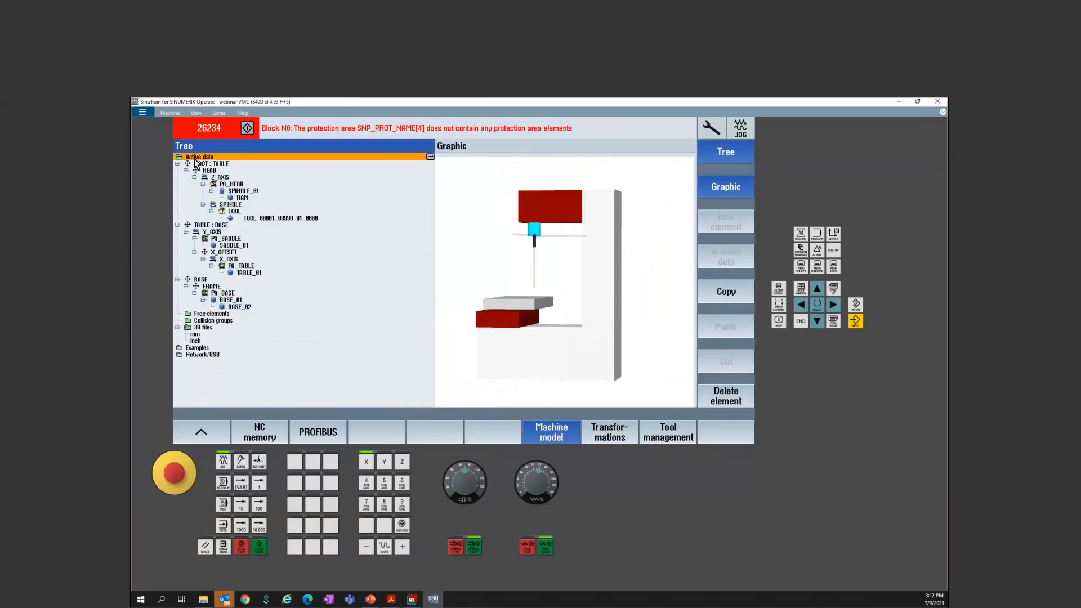
{"action": "mouse_move", "coordinate": [637, 284]}
{"action": "left_mouse_down"}
{"action": "mouse_move", "coordinate": [629, 289]}
{"action": "mouse_move", "coordinate": [641, 285]}
{"action": "left_mouse_up"}
{"action": "left_click_drag", "start_coordinate": [640, 291], "coordinate": [588, 322]}
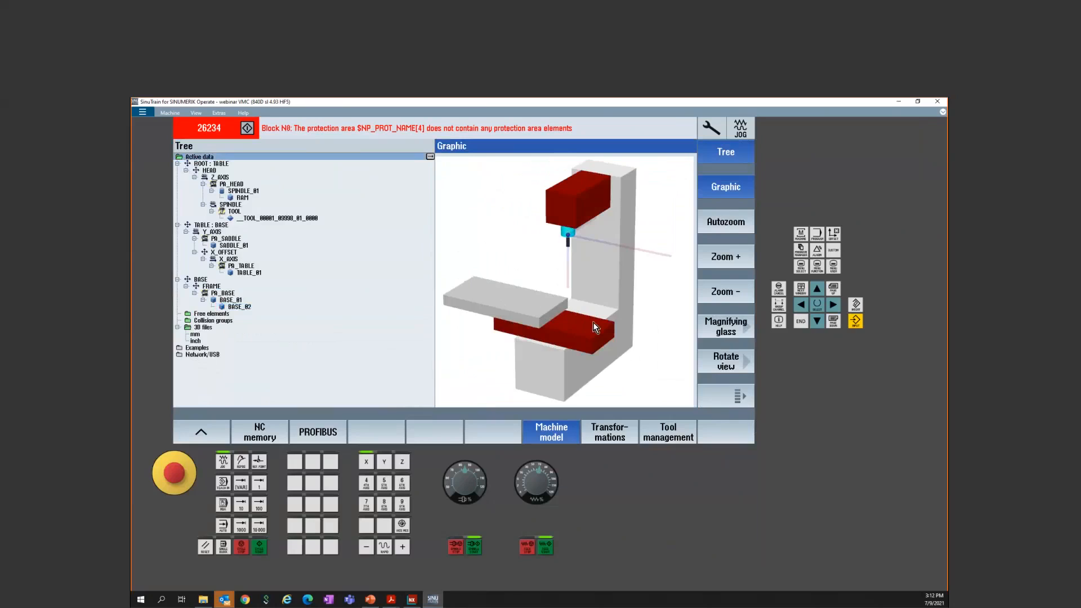
Step: Set the detail level of the PA_BASE protection area to 1 and accept it
{"action": "double_click", "coordinate": [227, 293]}
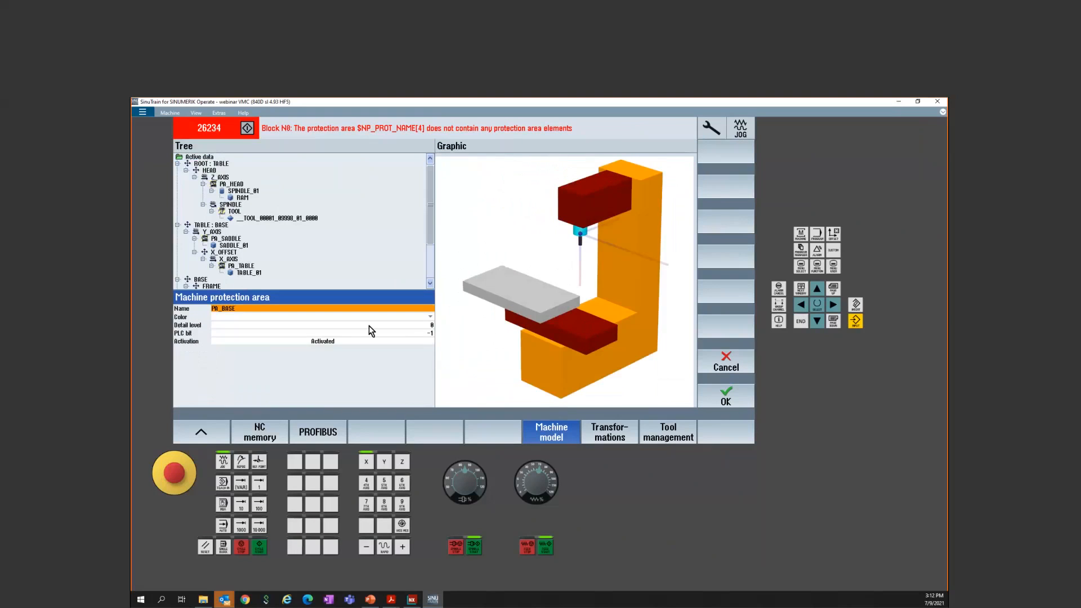
{"action": "left_click", "coordinate": [396, 325]}
{"action": "type", "text": "1"}
{"action": "key", "text": "Return"}
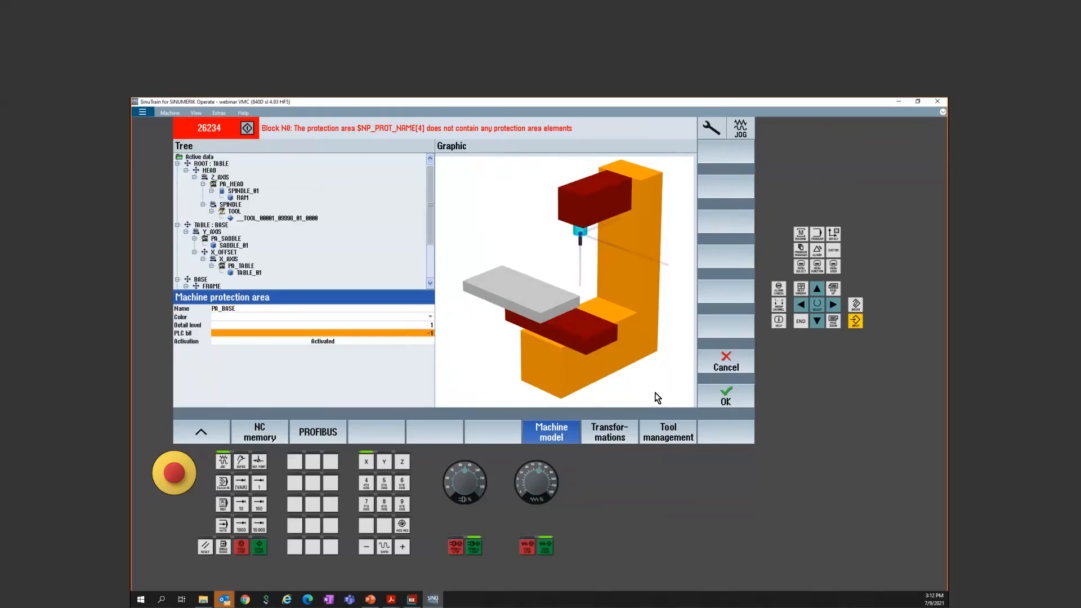
{"action": "left_click", "coordinate": [727, 398]}
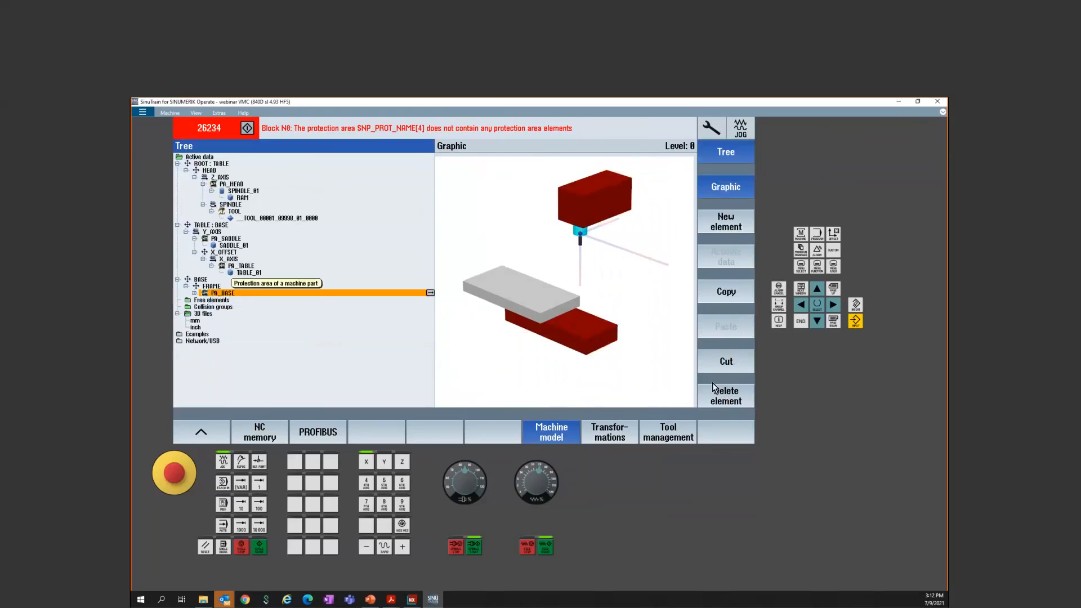
Step: Switch the model graphic between detail levels 0 and 1 to compare the machine without and with its base
{"action": "left_click", "coordinate": [726, 190]}
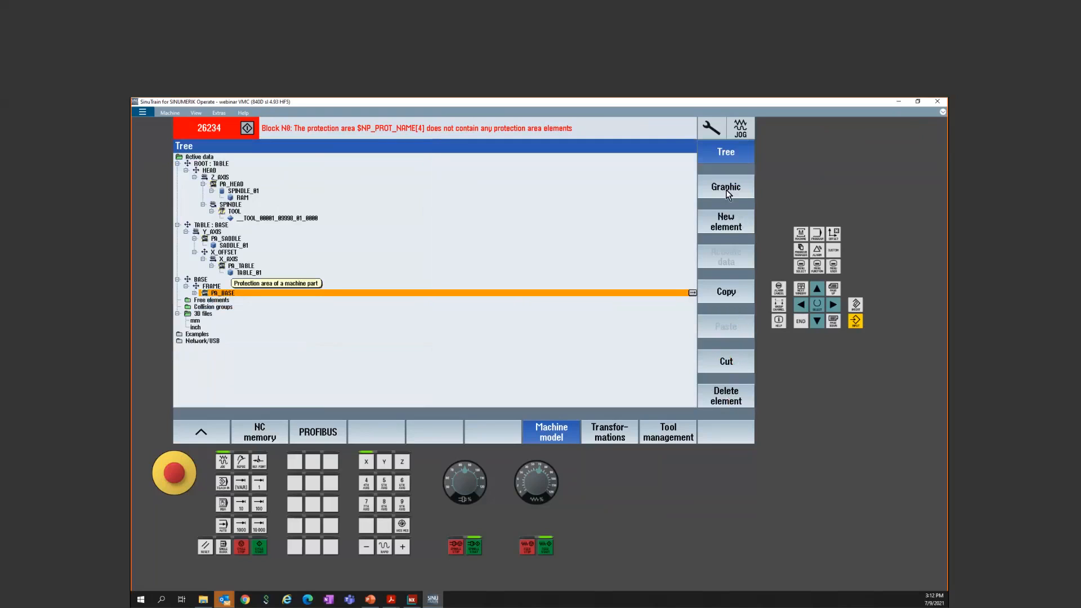
{"action": "left_click", "coordinate": [735, 396]}
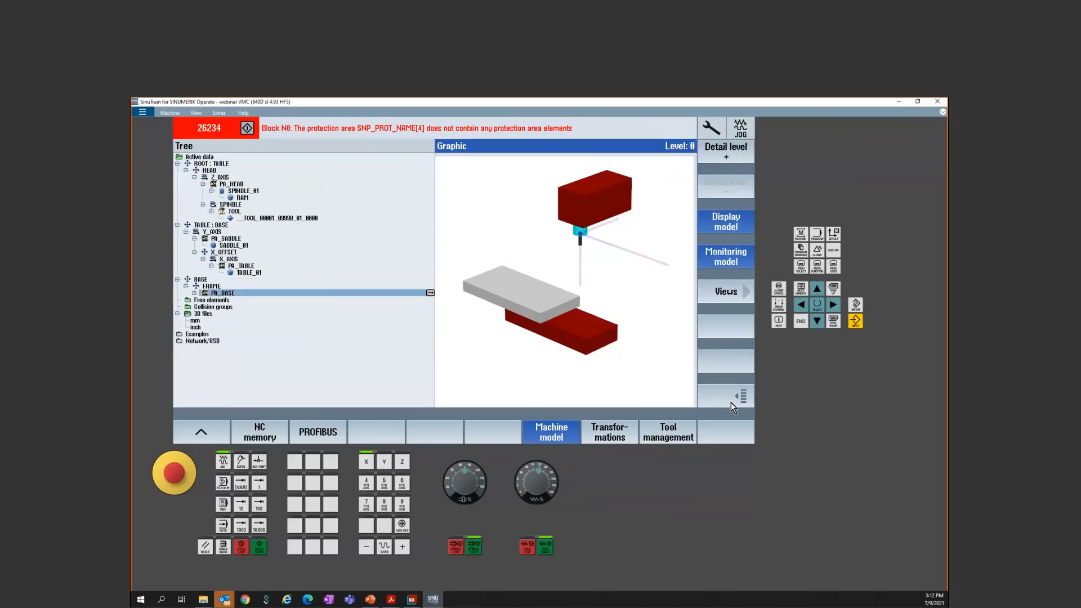
{"action": "left_click", "coordinate": [732, 405]}
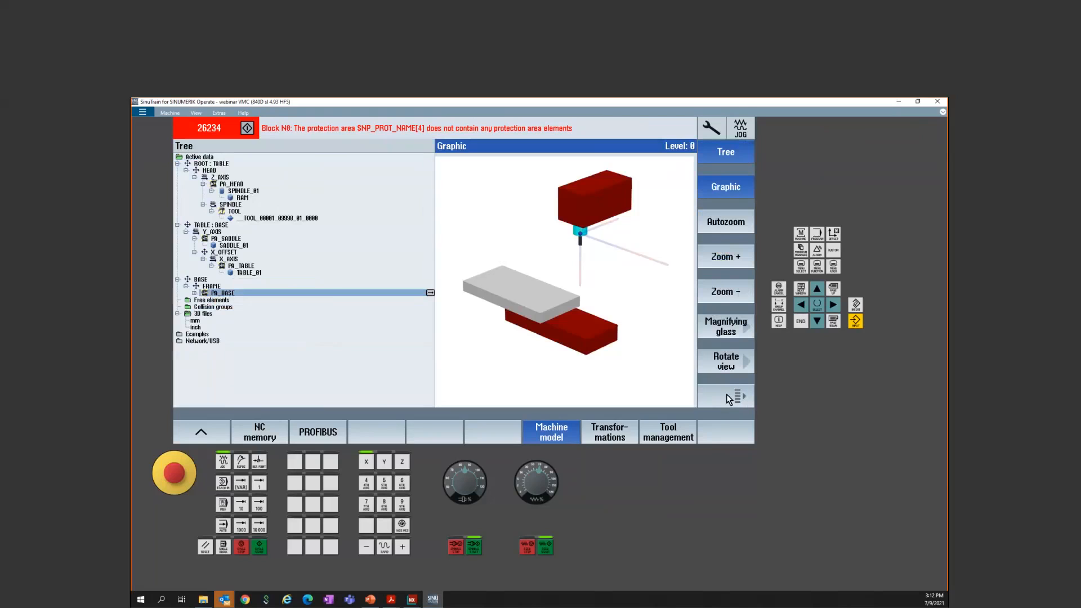
{"action": "left_click", "coordinate": [730, 400]}
{"action": "left_click", "coordinate": [741, 156]}
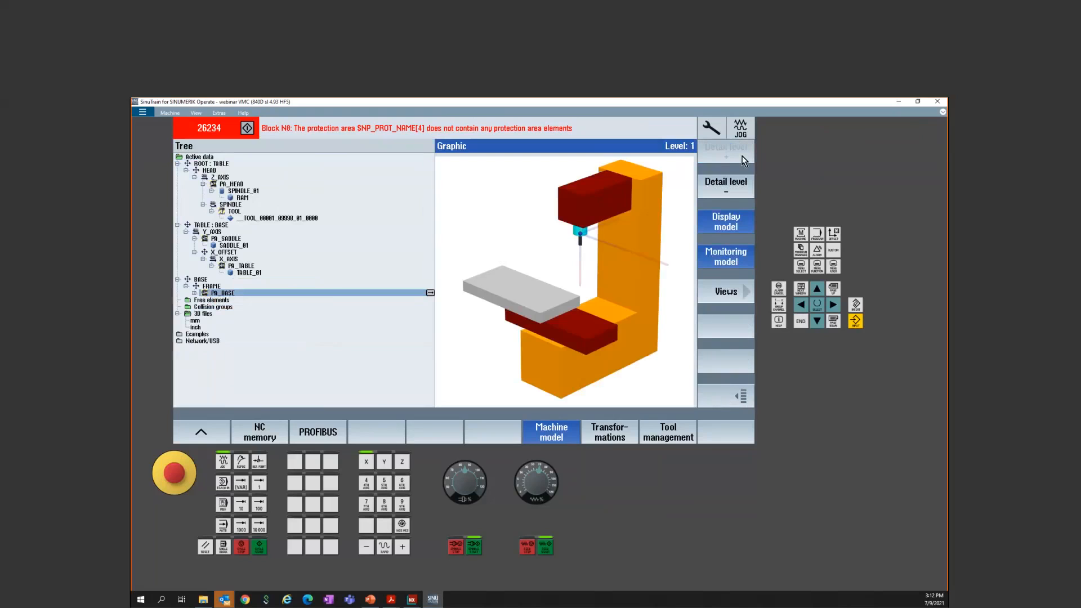
{"action": "left_click", "coordinate": [741, 183]}
{"action": "left_click", "coordinate": [741, 157]}
{"action": "left_click", "coordinate": [727, 190]}
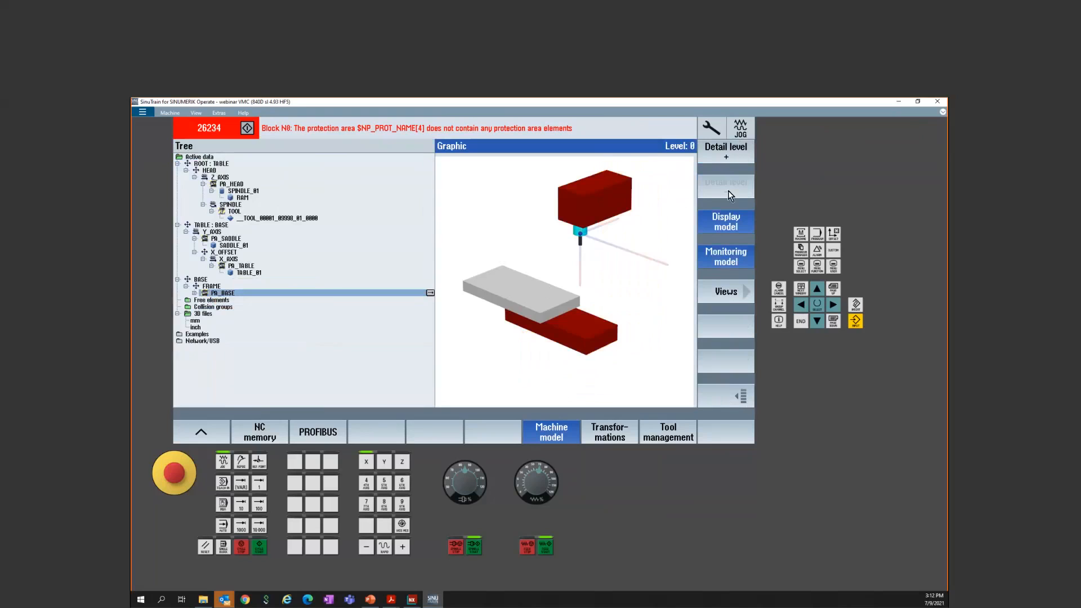
{"action": "left_click", "coordinate": [727, 158]}
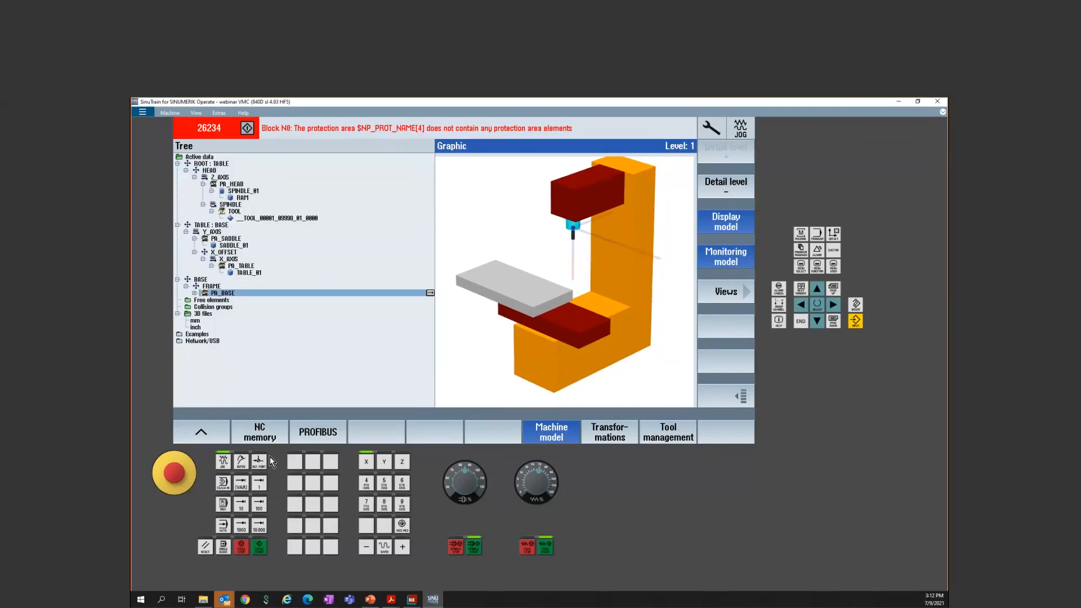
Step: Reset the alarm and, with the graphic at detail level 1, jog the X, Y and Z axes to check the model's motion
{"action": "left_click", "coordinate": [211, 554]}
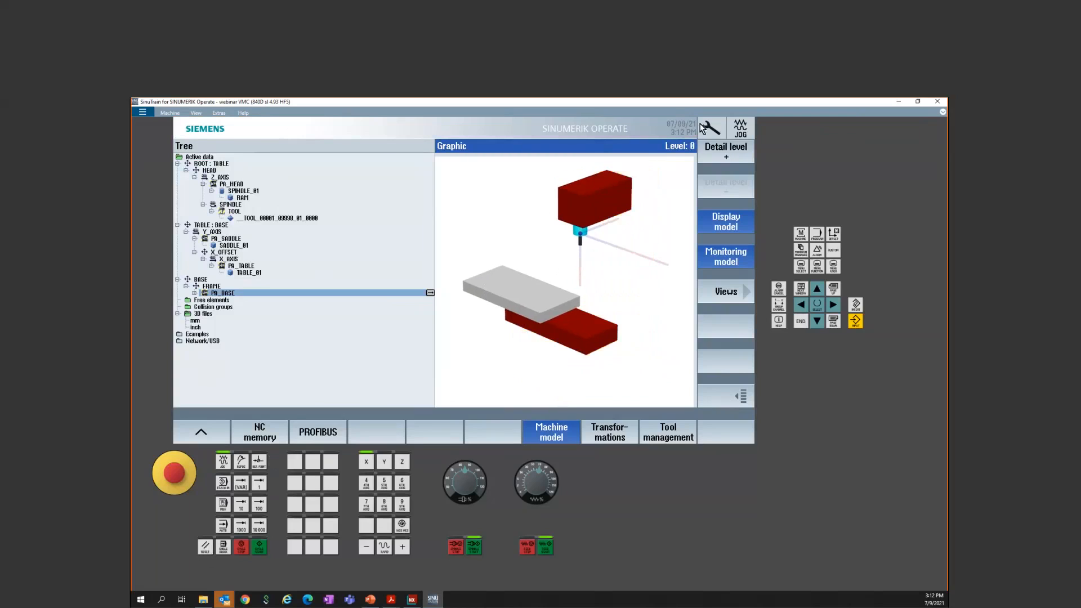
{"action": "left_click", "coordinate": [734, 149]}
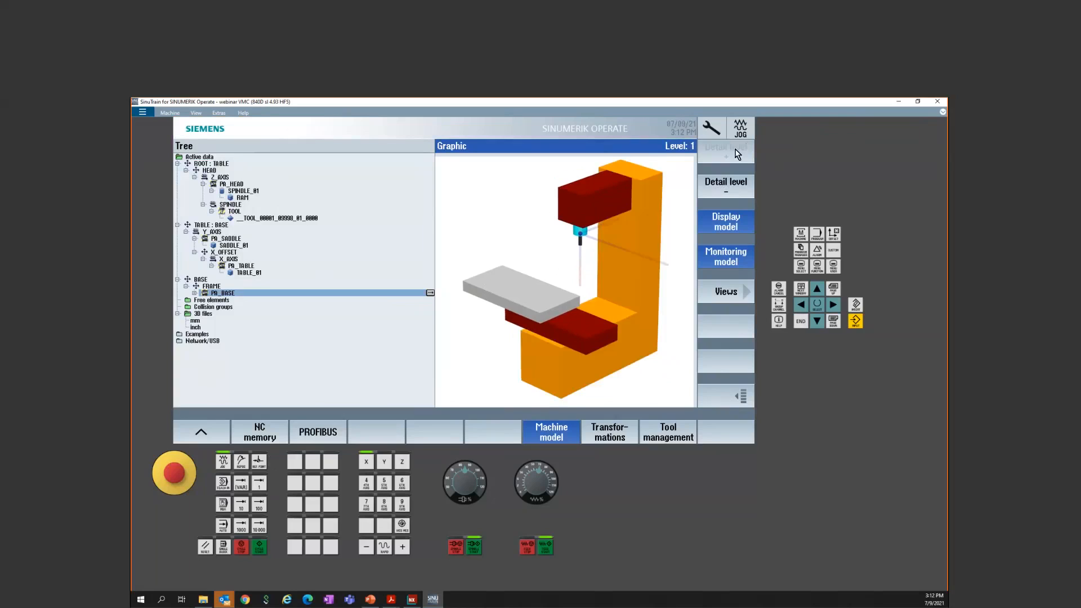
{"action": "left_click", "coordinate": [366, 546]}
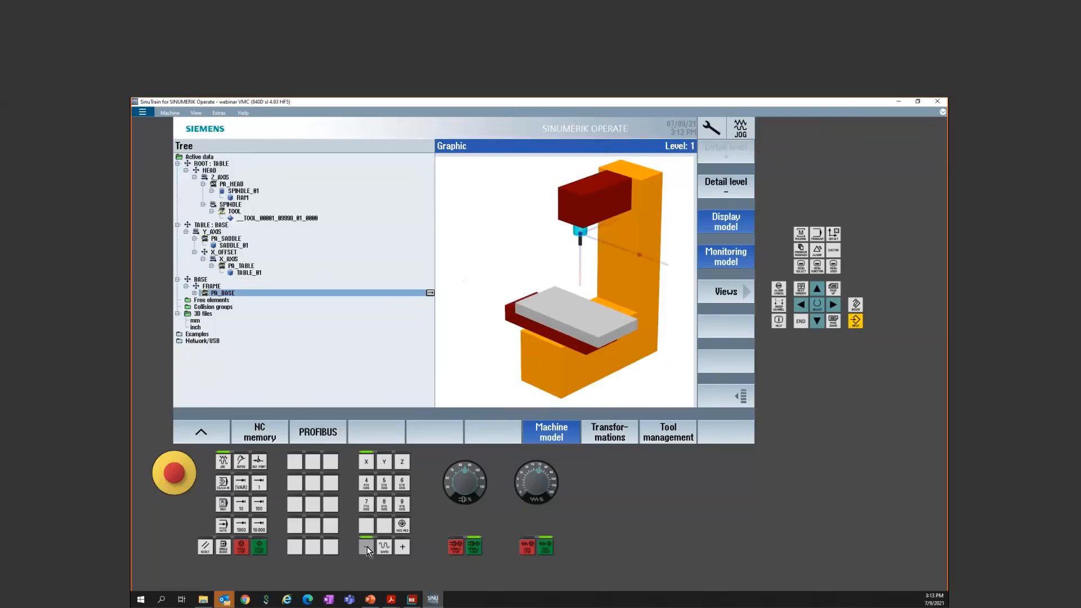
{"action": "left_click", "coordinate": [402, 548]}
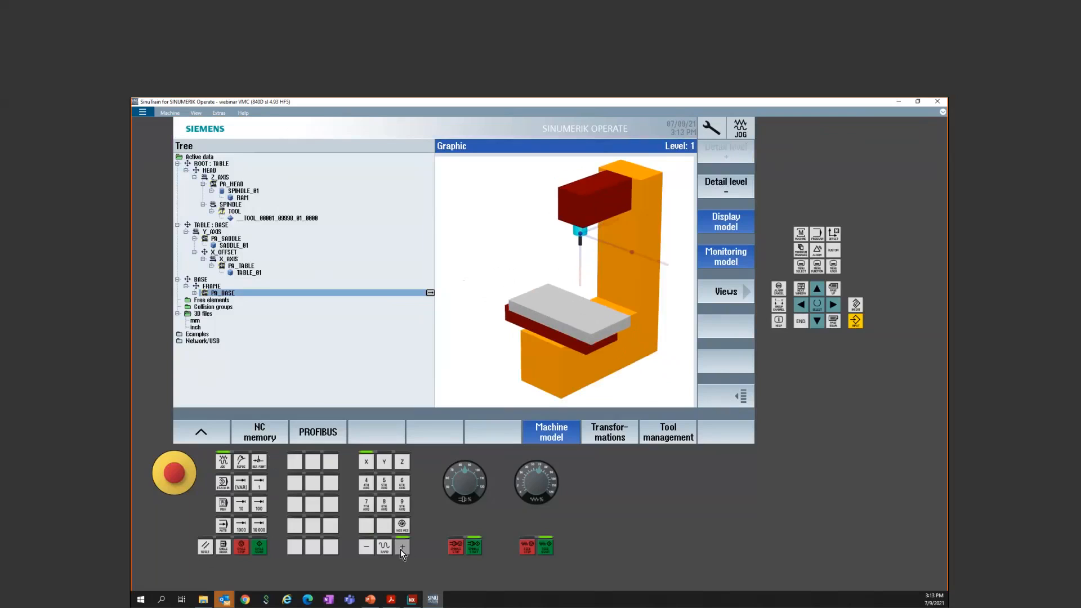
{"action": "left_click", "coordinate": [384, 462]}
{"action": "left_click", "coordinate": [367, 547]}
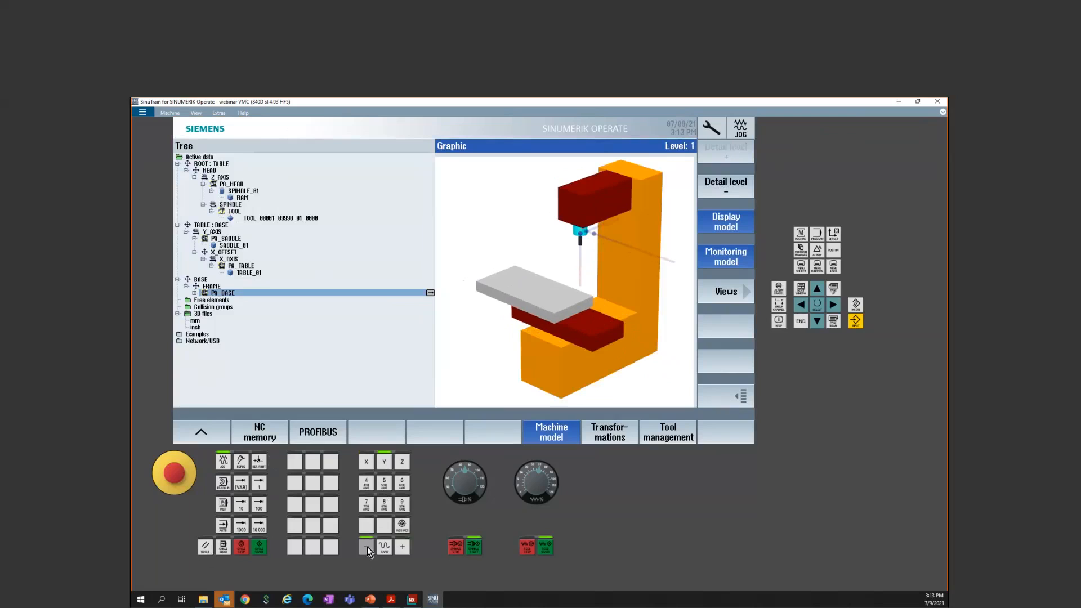
{"action": "left_click", "coordinate": [398, 466]}
{"action": "left_click", "coordinate": [372, 547]}
{"action": "left_click", "coordinate": [403, 550]}
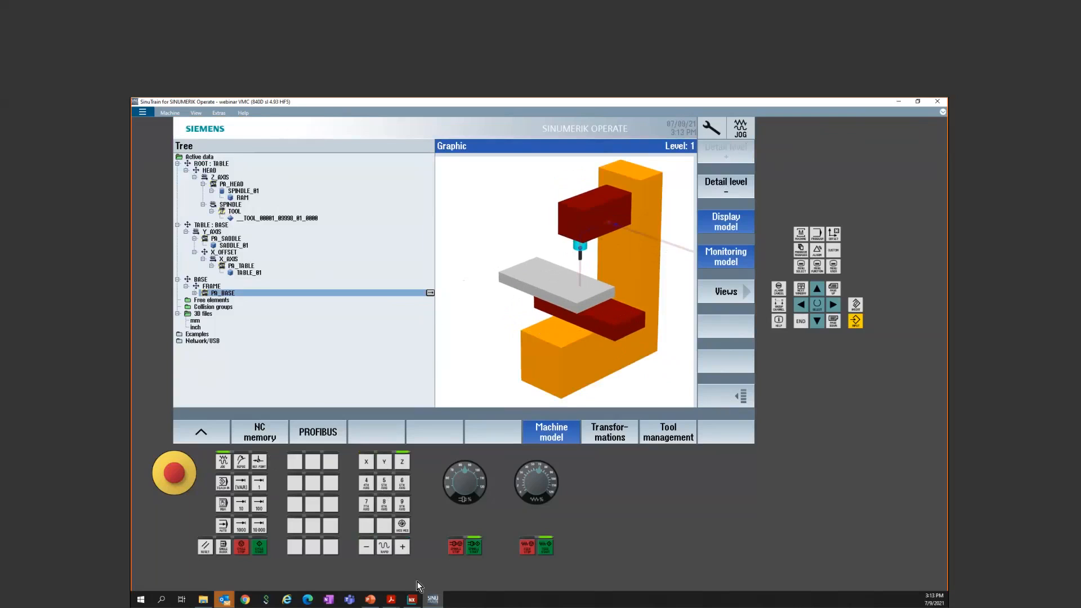
Step: Switch to PowerPoint, read the "Testing the machine motion" slide, and return to SinuTrain
{"action": "left_click", "coordinate": [370, 599]}
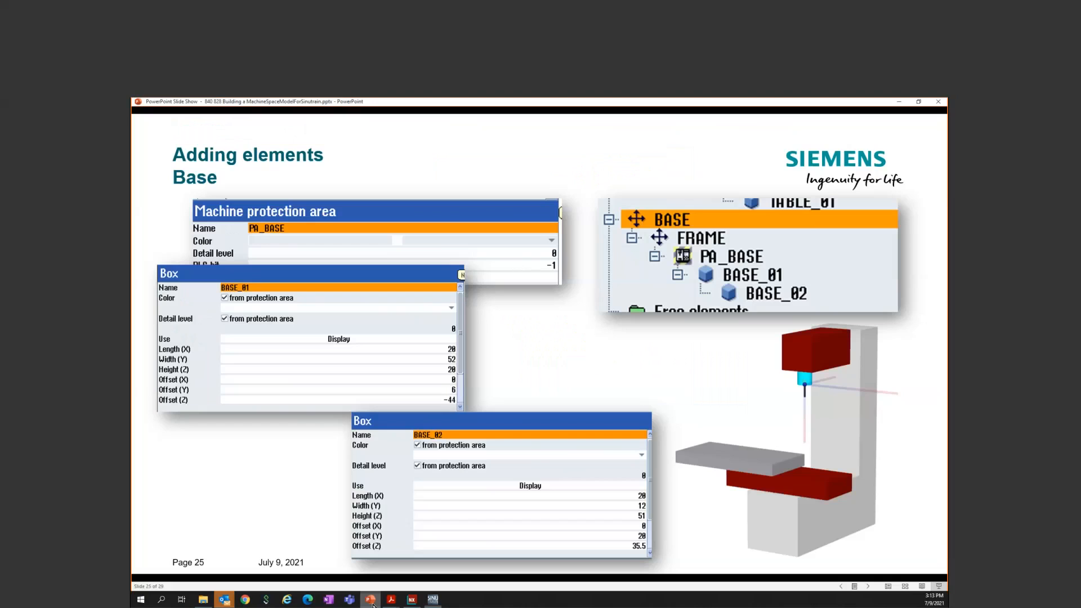
{"action": "left_click", "coordinate": [630, 402]}
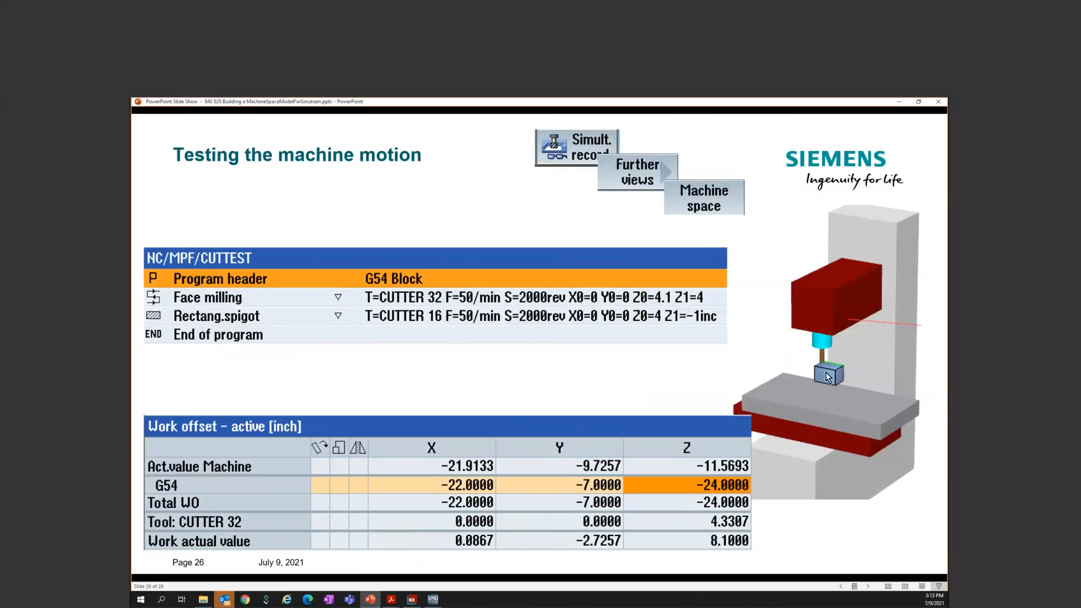
{"action": "left_click", "coordinate": [431, 604]}
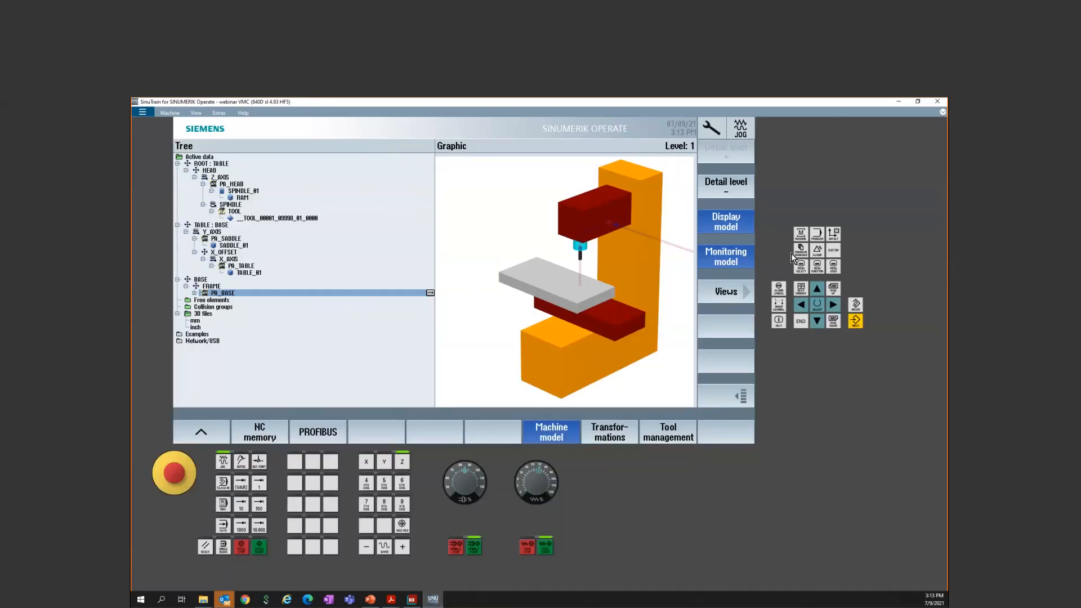
Step: Copy the CUTTEST program from the WEBINARS/MachineSpaceModel folder into the NC Part programs directory
{"action": "left_click", "coordinate": [801, 251]}
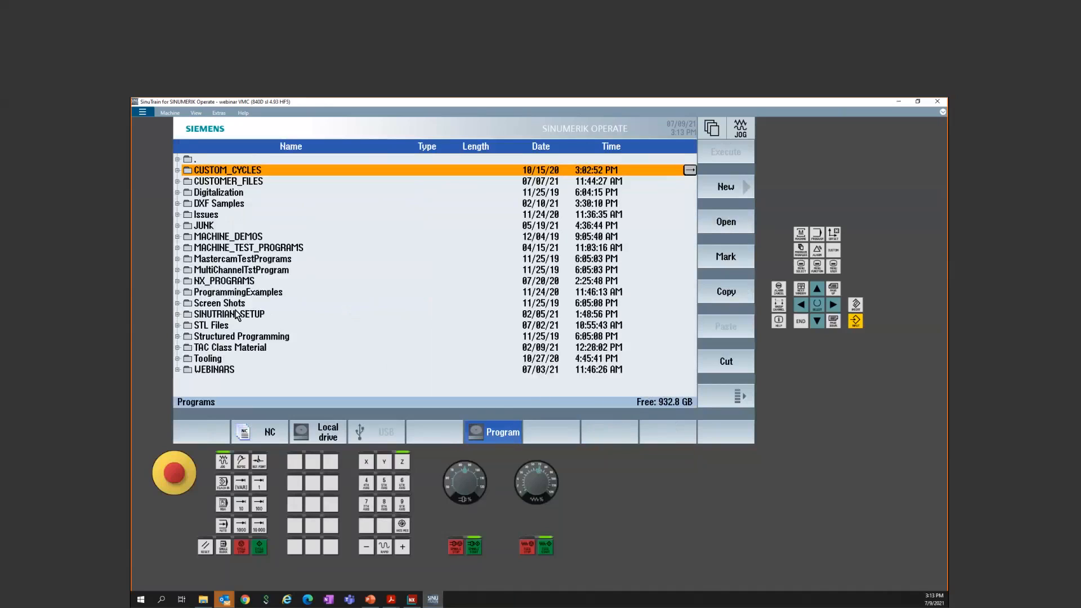
{"action": "double_click", "coordinate": [224, 367]}
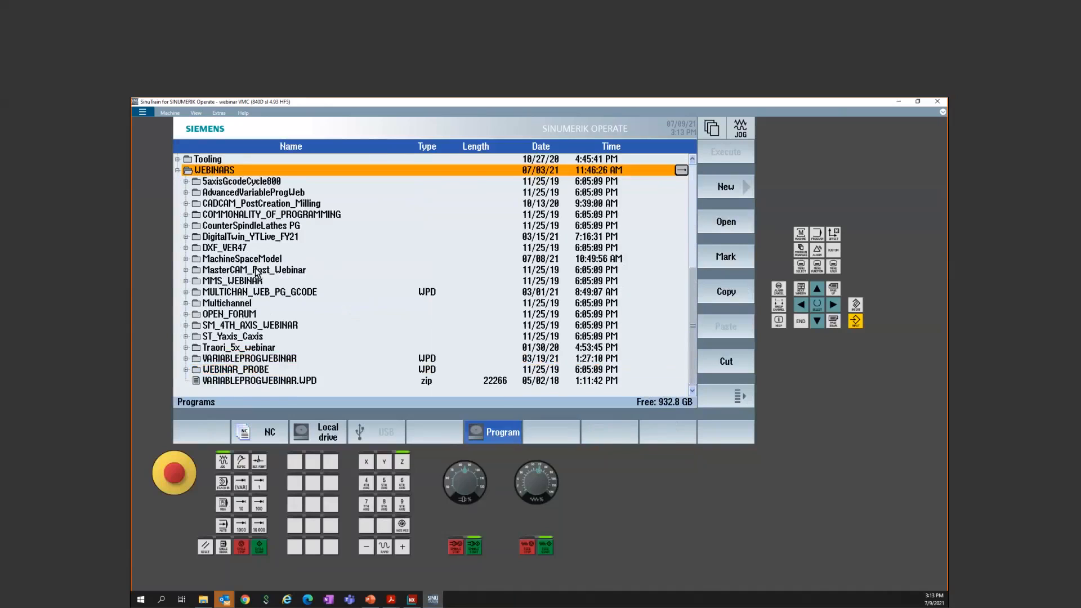
{"action": "double_click", "coordinate": [256, 260]}
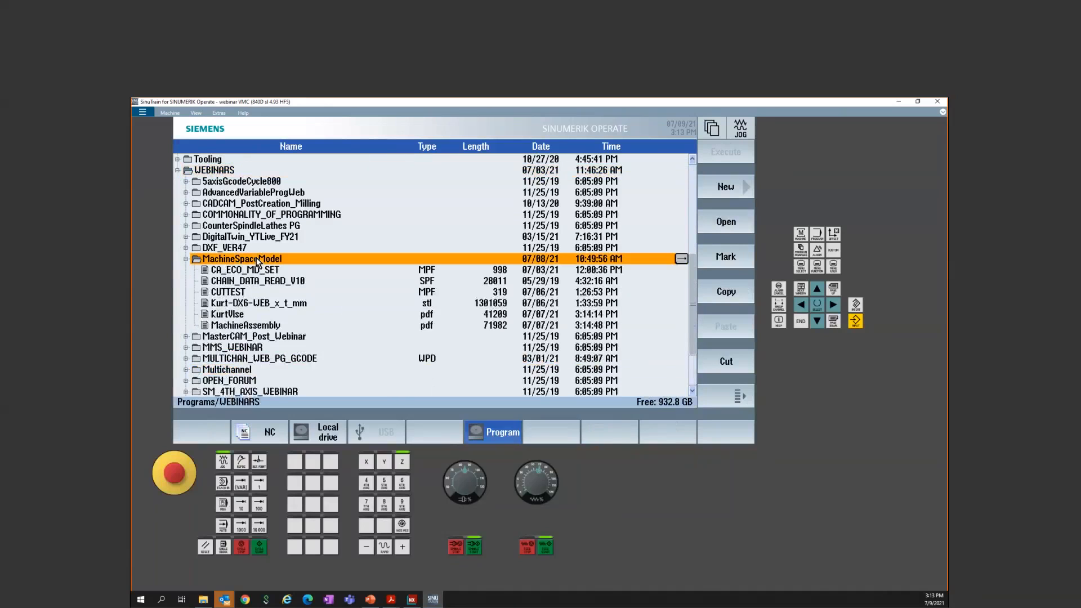
{"action": "left_click", "coordinate": [249, 292]}
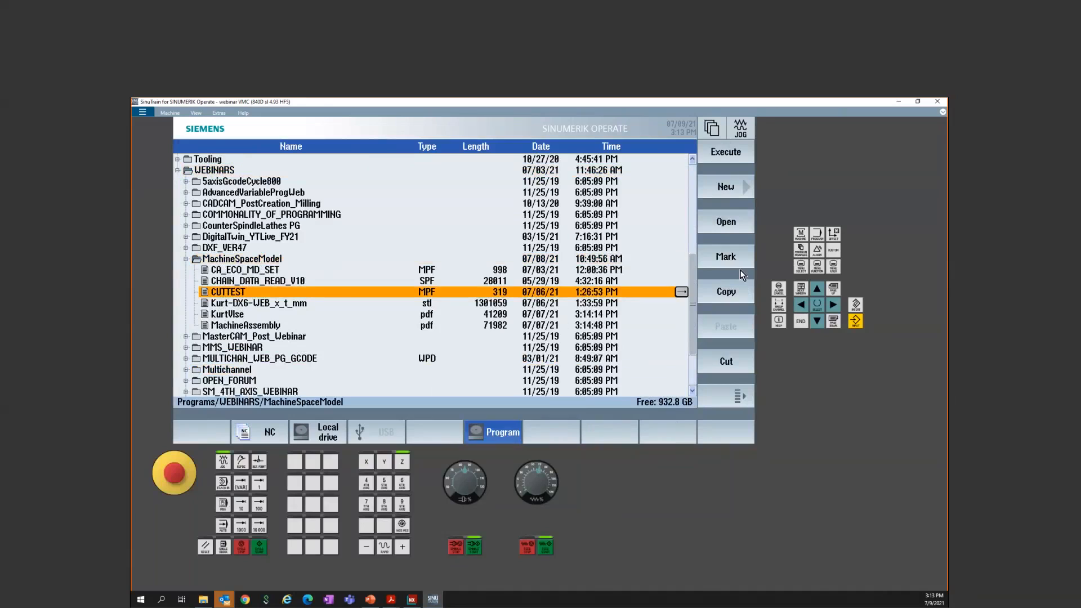
{"action": "left_click", "coordinate": [251, 432]}
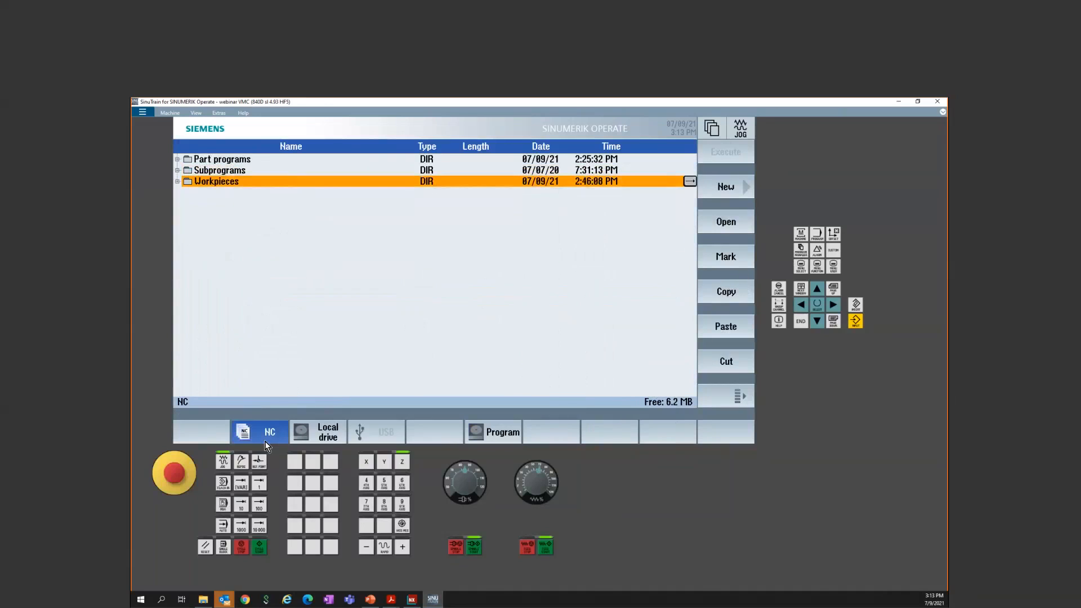
{"action": "left_click", "coordinate": [229, 160]}
{"action": "left_click", "coordinate": [727, 325]}
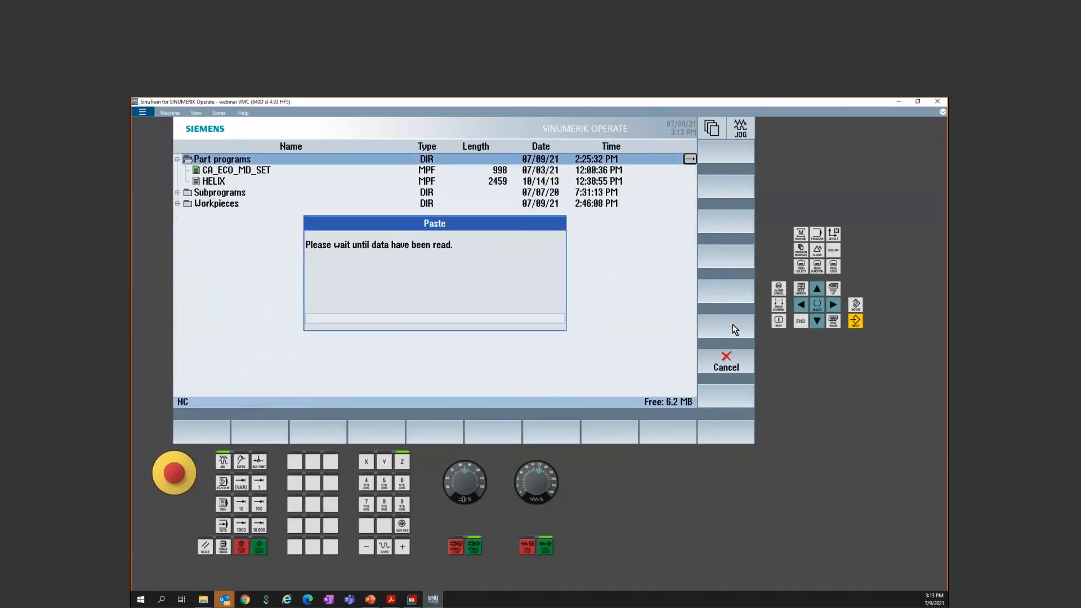
Step: Open the pasted CUTTEST program and examine the blank dimensions X1, Y1 and ZI in its program header without changing them
{"action": "key", "text": "Return"}
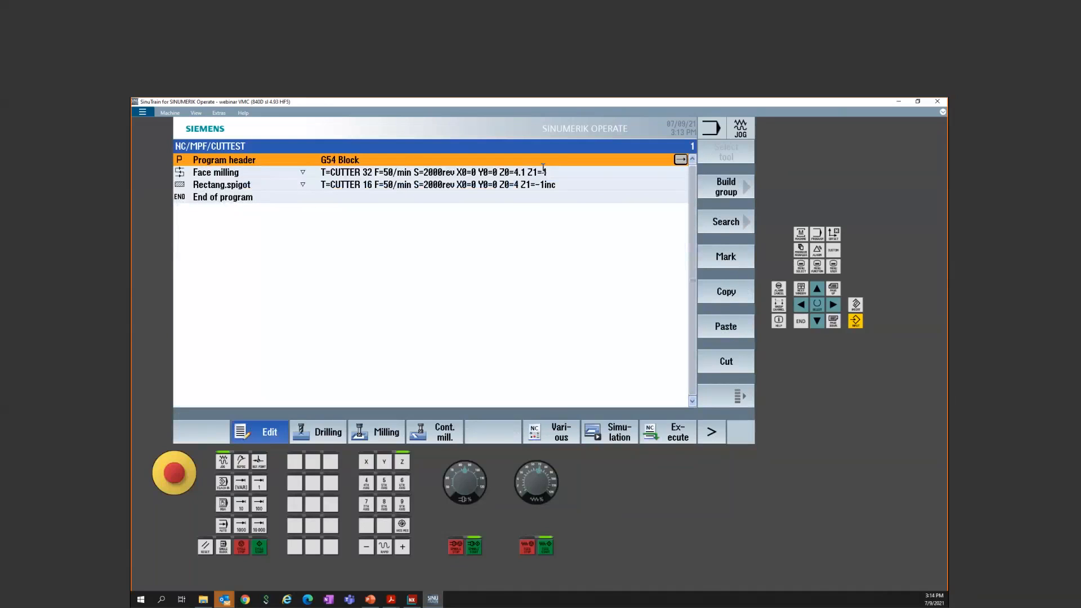
{"action": "key", "text": "Right"}
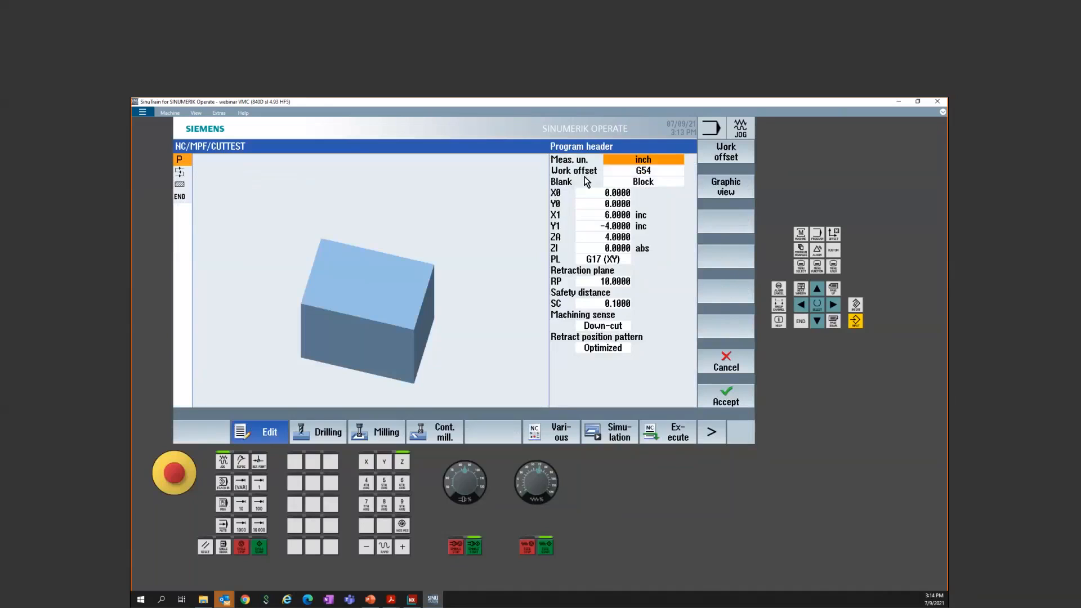
{"action": "left_click", "coordinate": [622, 214]}
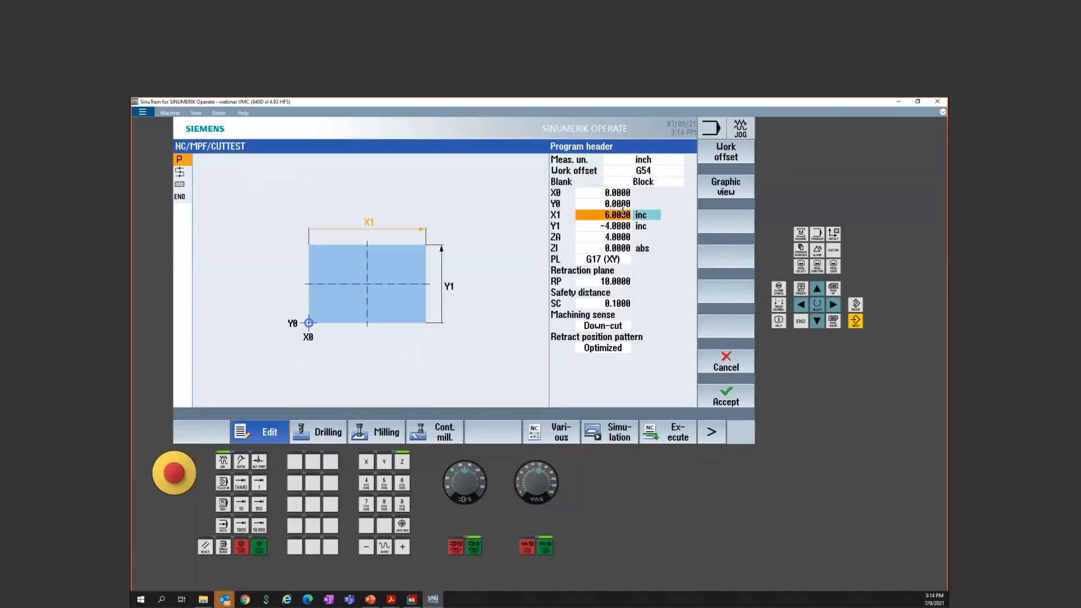
{"action": "left_click", "coordinate": [623, 223]}
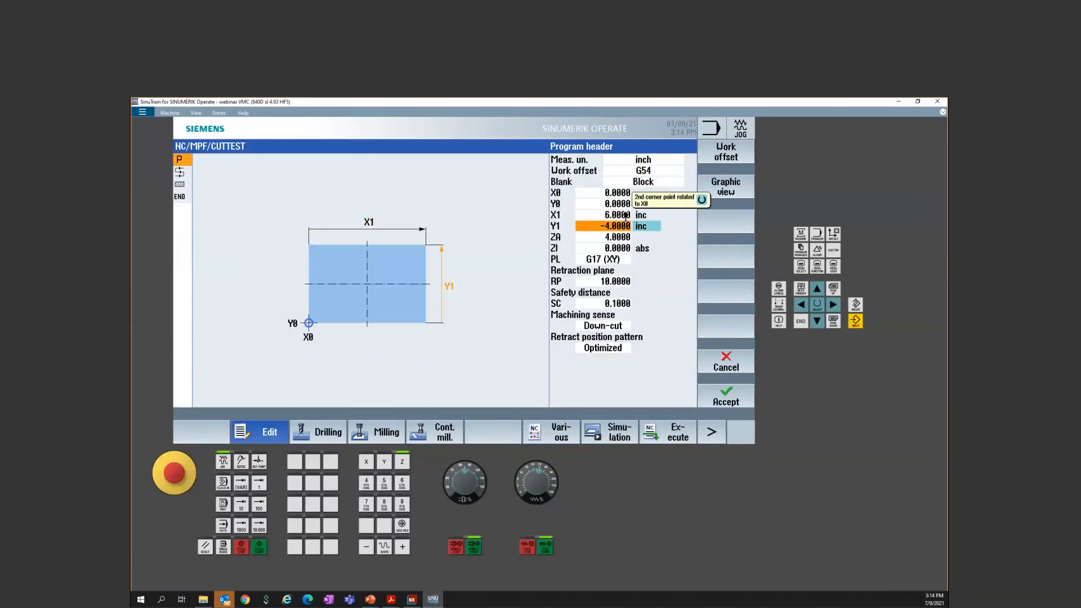
{"action": "left_click", "coordinate": [620, 248]}
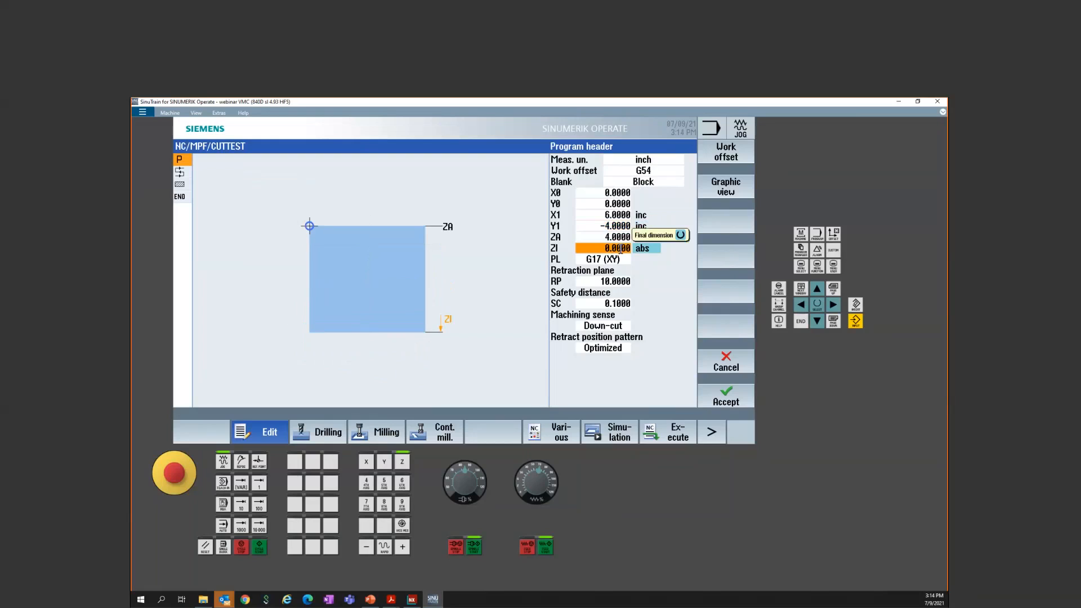
{"action": "left_click", "coordinate": [738, 370]}
Step: Examine the parameters of the face milling and rectangular spigot cycles in CUTTEST, leaving both unchanged
{"action": "double_click", "coordinate": [276, 174]}
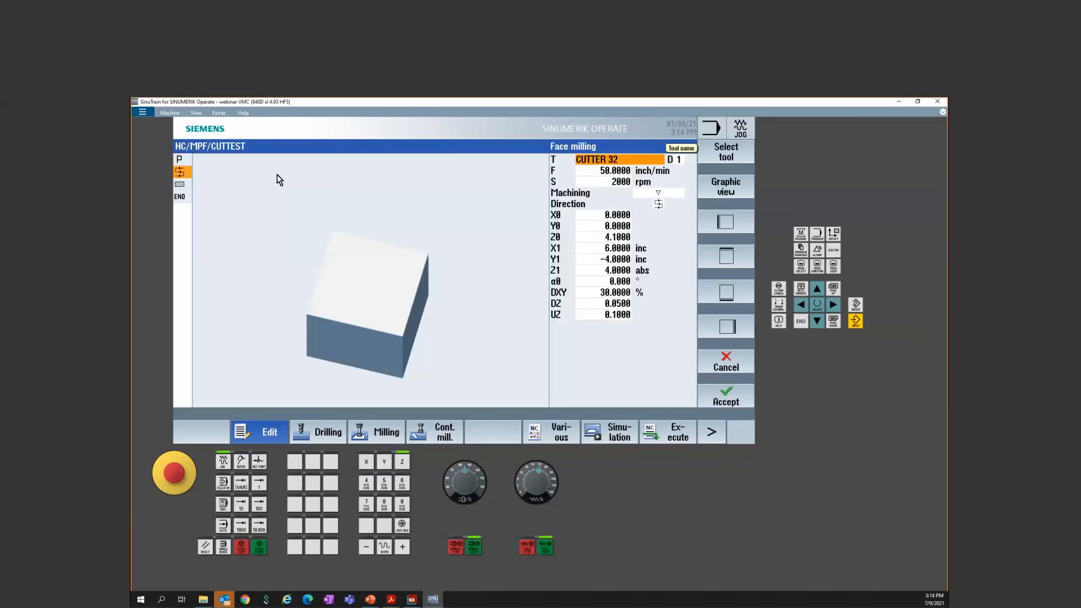
{"action": "key", "text": "Escape"}
{"action": "key", "text": "Down"}
{"action": "key", "text": "Right"}
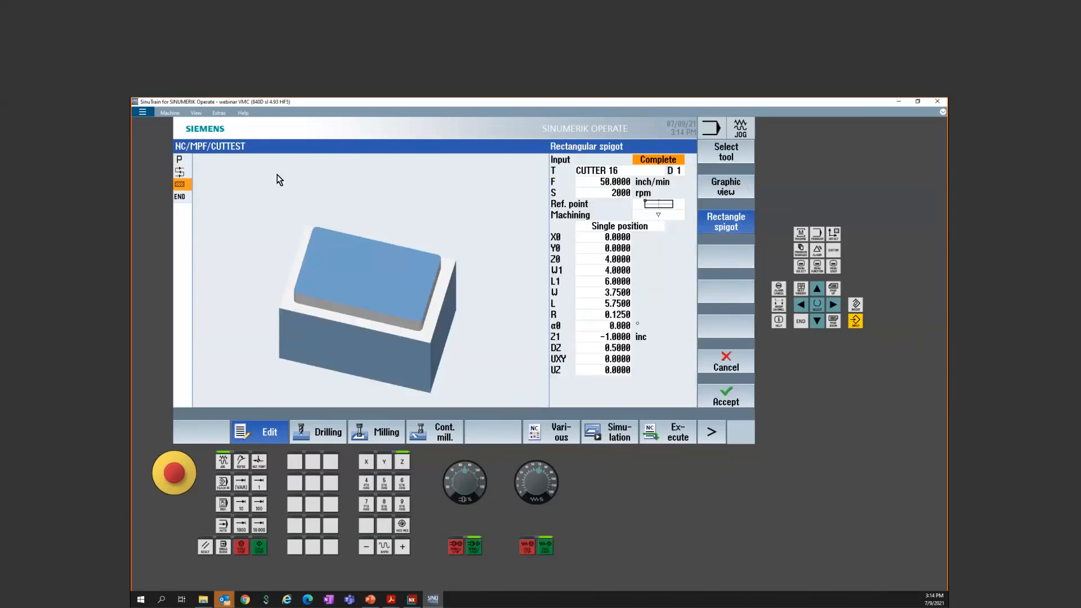
{"action": "key", "text": "Escape"}
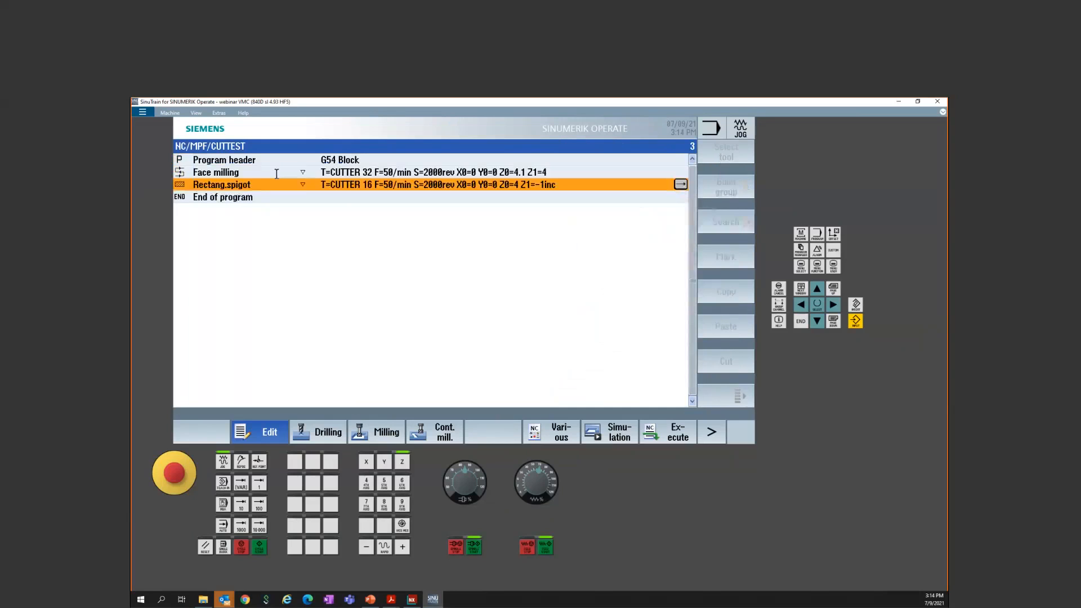
Step: Return to the program header line and load CUTTEST for execution in AUTO mode
{"action": "key", "text": "Up"}
{"action": "key", "text": "Up"}
{"action": "left_click", "coordinate": [683, 440]}
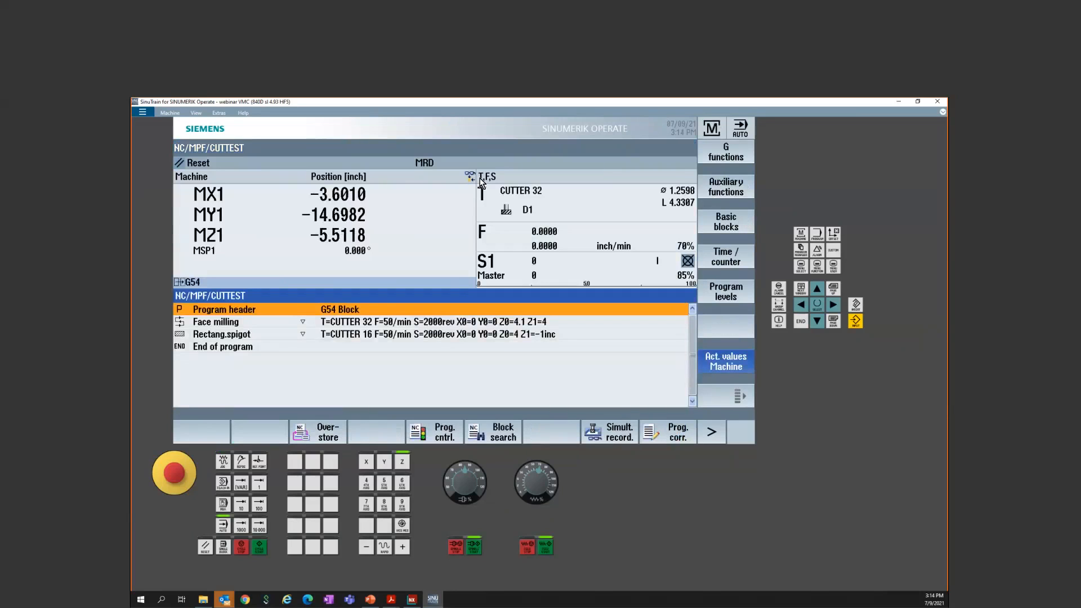
Step: Start simultaneous recording, show the Machine space view, rotate the machine model slightly, and return to the main recording options
{"action": "left_click", "coordinate": [618, 434]}
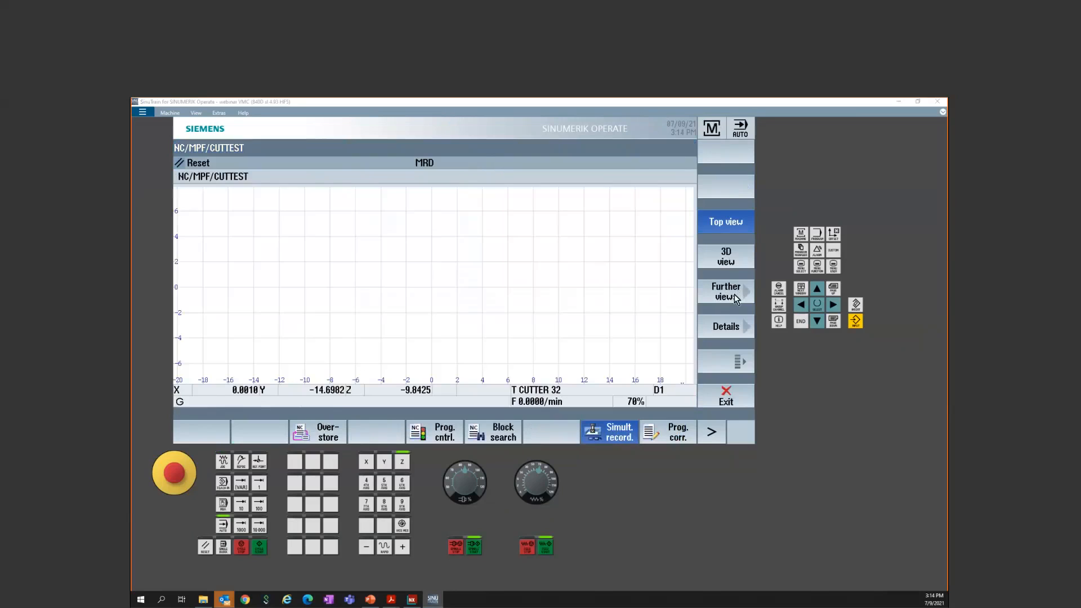
{"action": "left_click", "coordinate": [734, 294]}
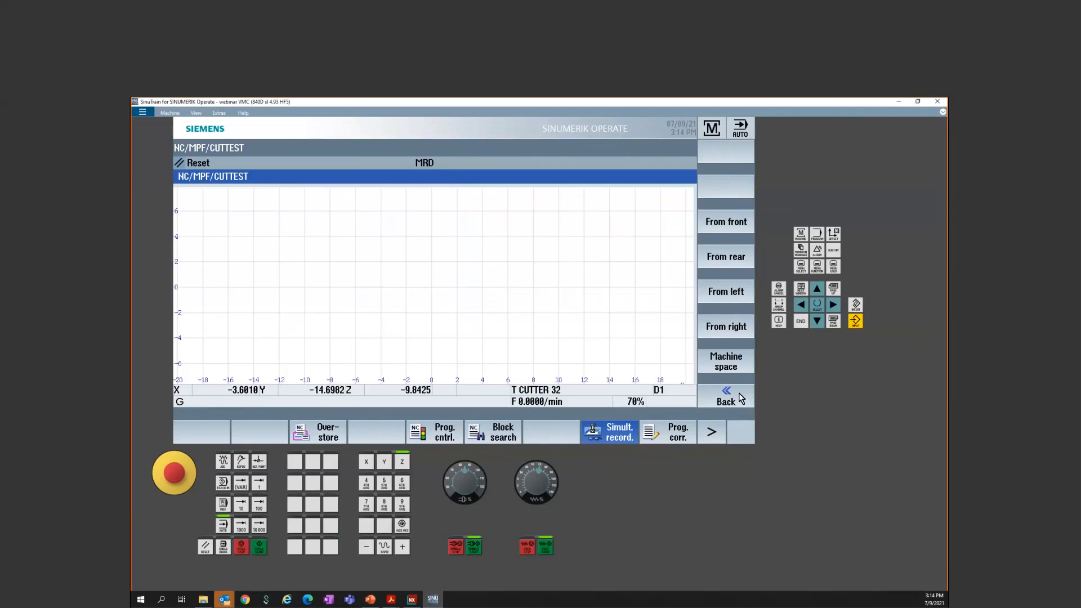
{"action": "left_click", "coordinate": [738, 394]}
{"action": "left_click", "coordinate": [734, 288]}
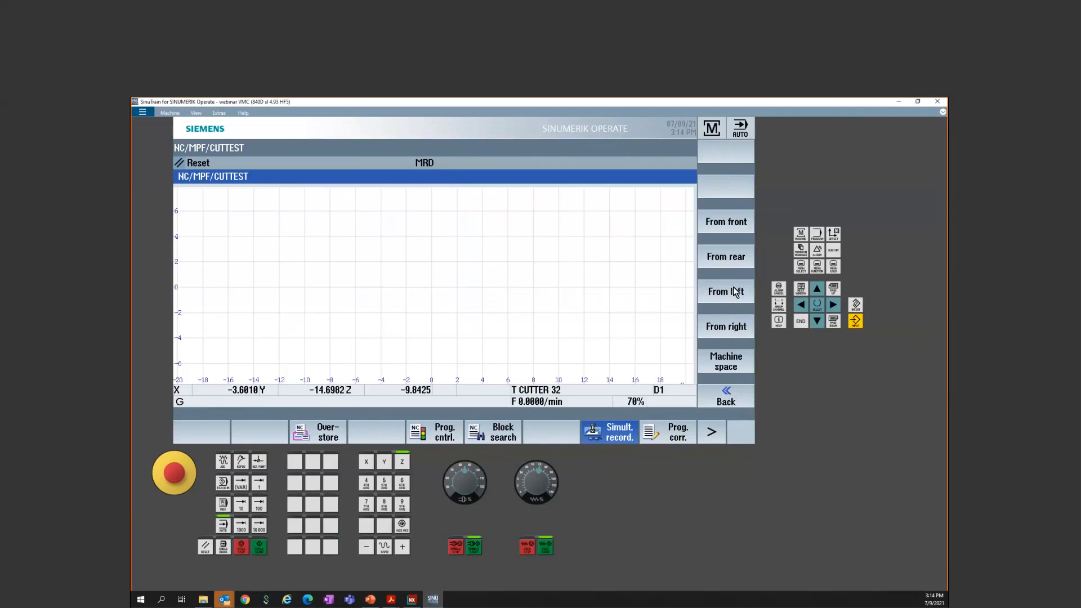
{"action": "left_click", "coordinate": [734, 365]}
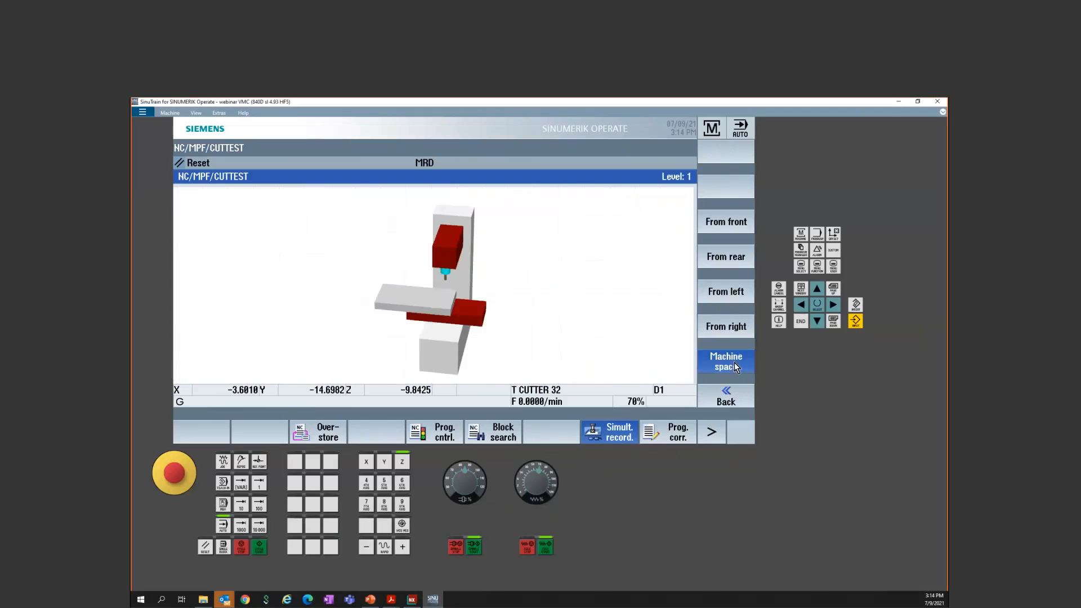
{"action": "mouse_move", "coordinate": [596, 278]}
{"action": "left_mouse_down"}
{"action": "mouse_move", "coordinate": [578, 268]}
{"action": "mouse_move", "coordinate": [591, 280]}
{"action": "left_mouse_up"}
{"action": "left_click", "coordinate": [728, 401]}
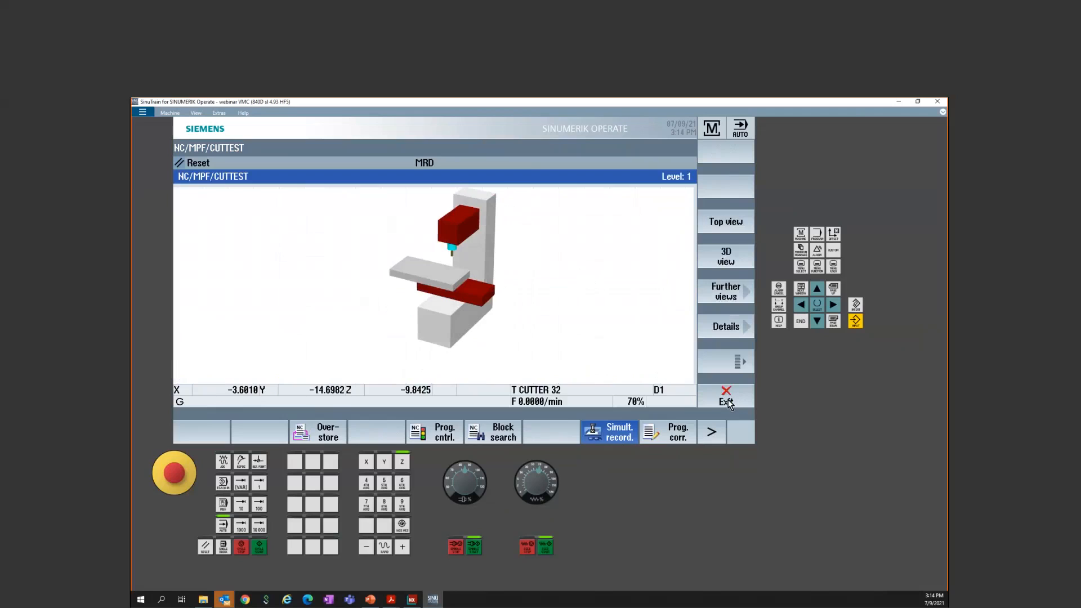
Step: Lower the detail level of the simultaneous recording and raise it back to the maximum
{"action": "left_click", "coordinate": [736, 332]}
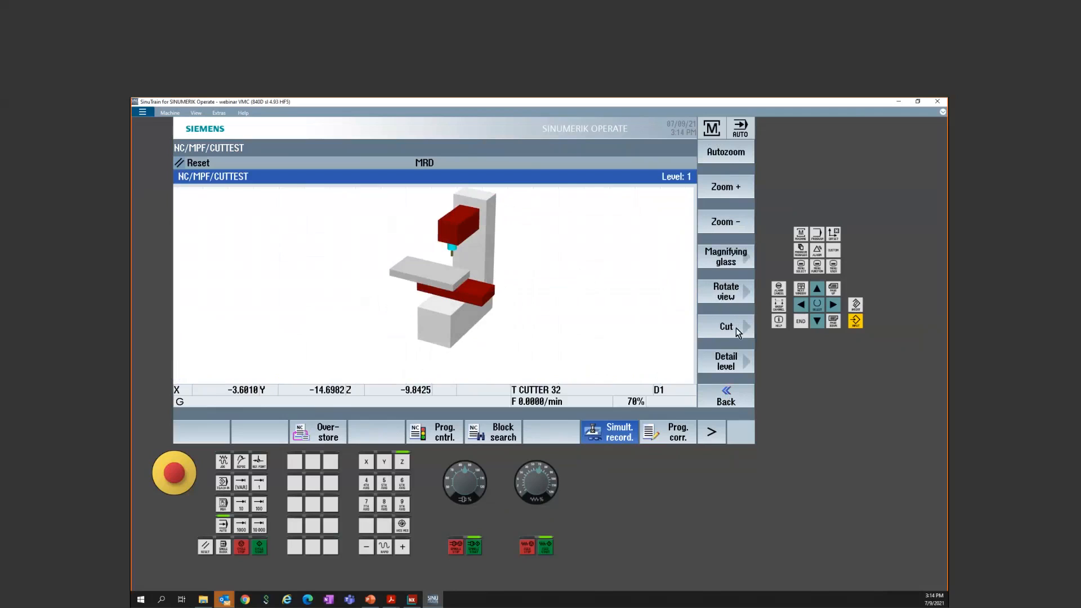
{"action": "left_click", "coordinate": [744, 372]}
{"action": "left_click", "coordinate": [736, 185]}
{"action": "left_click", "coordinate": [734, 156]}
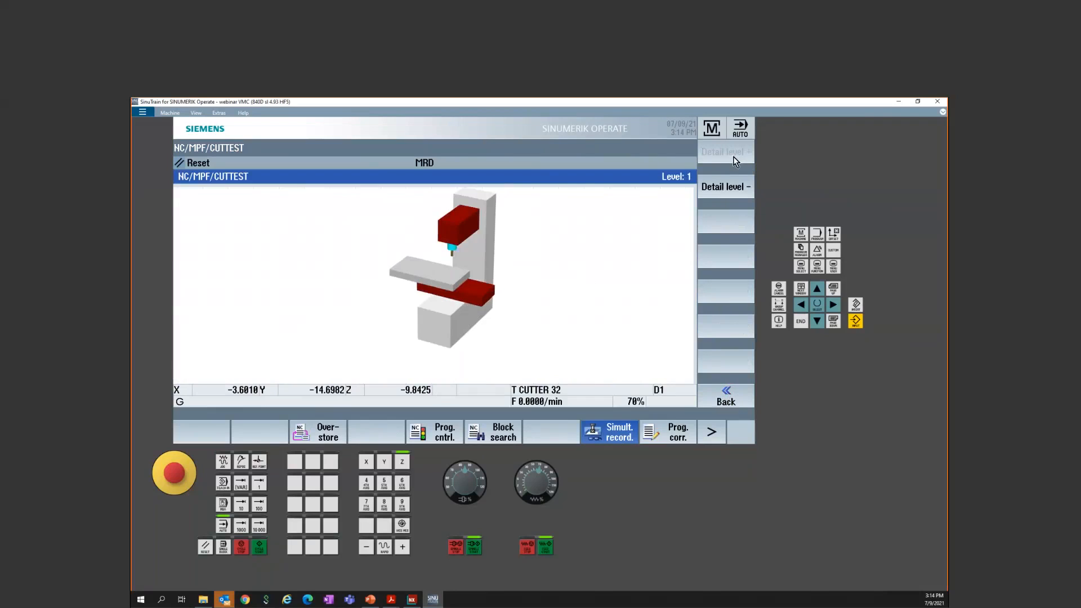
{"action": "left_click", "coordinate": [730, 186]}
{"action": "left_click", "coordinate": [728, 153]}
Step: Try to run CUTTEST in the machine space view while rotating the machine model, and reset the program
{"action": "left_click", "coordinate": [259, 548]}
{"action": "middle_click_drag", "start_coordinate": [520, 240], "coordinate": [508, 261]}
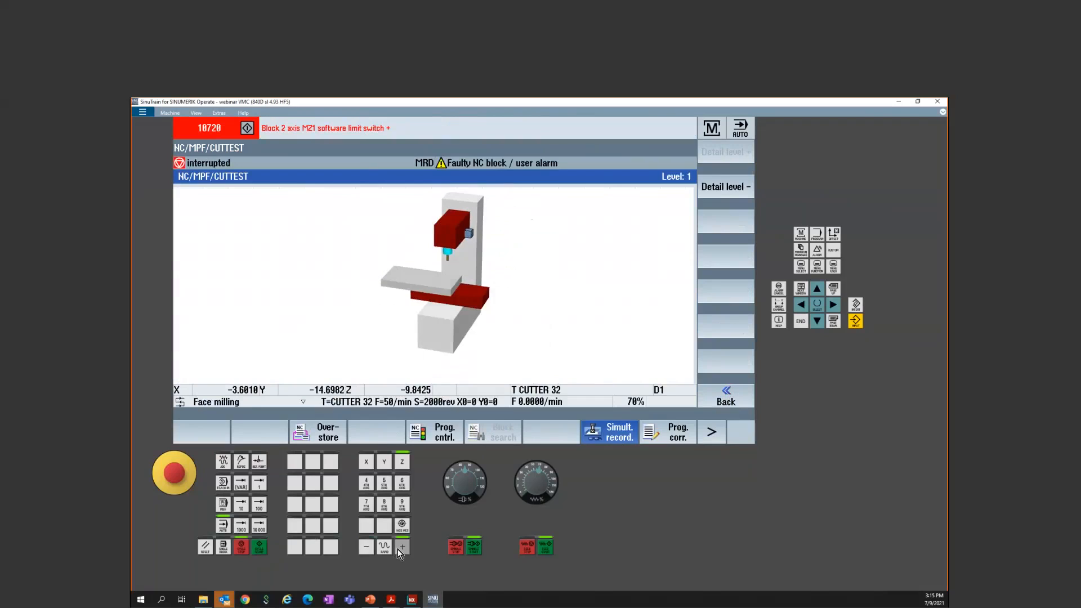
{"action": "middle_click_drag", "start_coordinate": [476, 336], "coordinate": [430, 308]}
{"action": "left_click", "coordinate": [711, 401]}
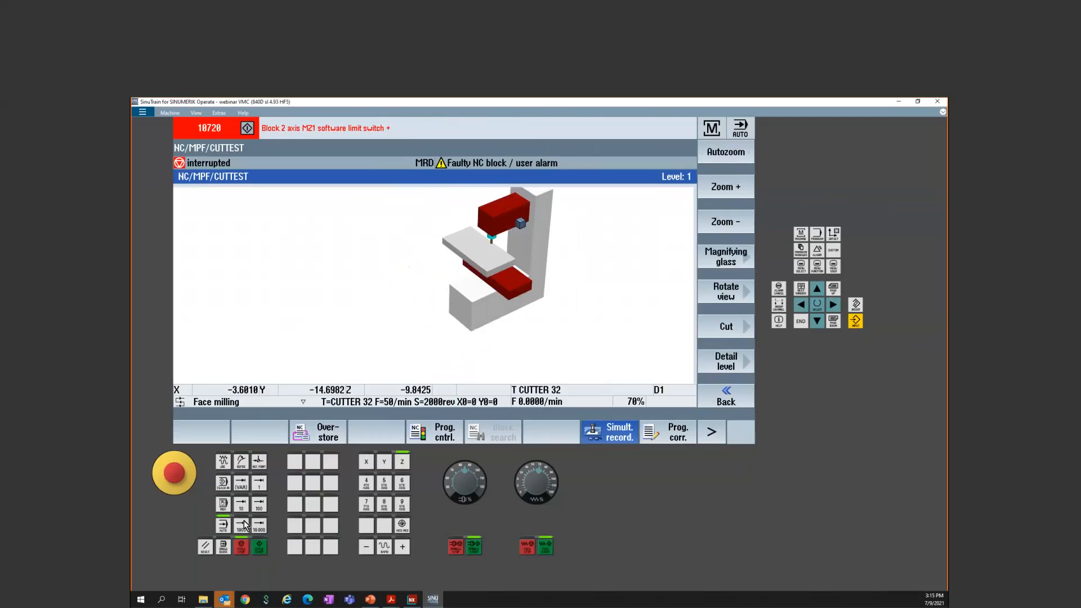
{"action": "left_click", "coordinate": [205, 551]}
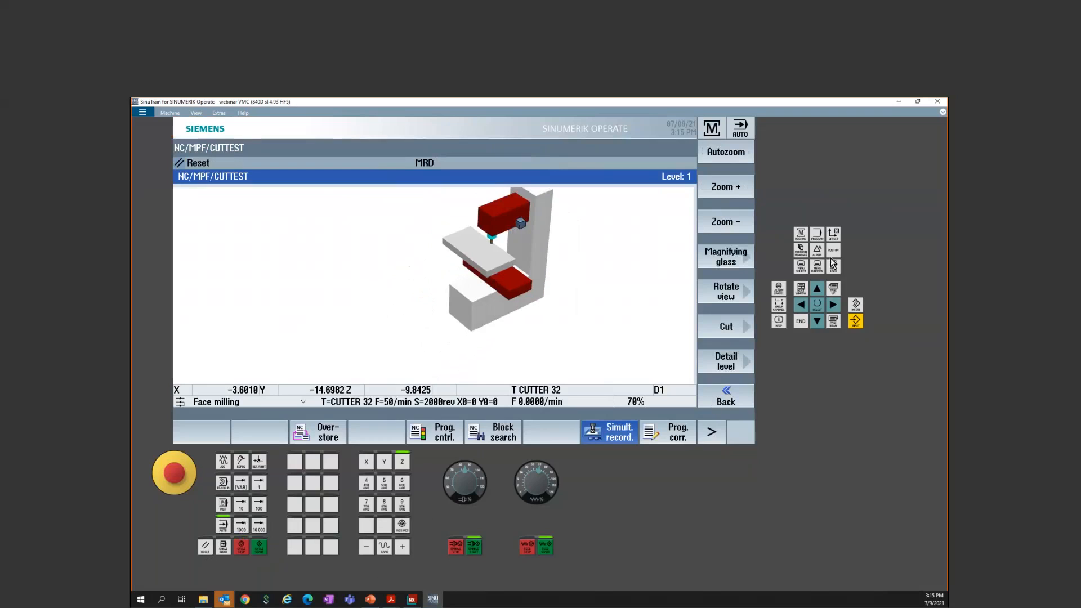
Step: Check the X, Y and Z values of the active G54 work offset and return to the simultaneous recording
{"action": "left_click", "coordinate": [831, 237]}
{"action": "left_click", "coordinate": [506, 436]}
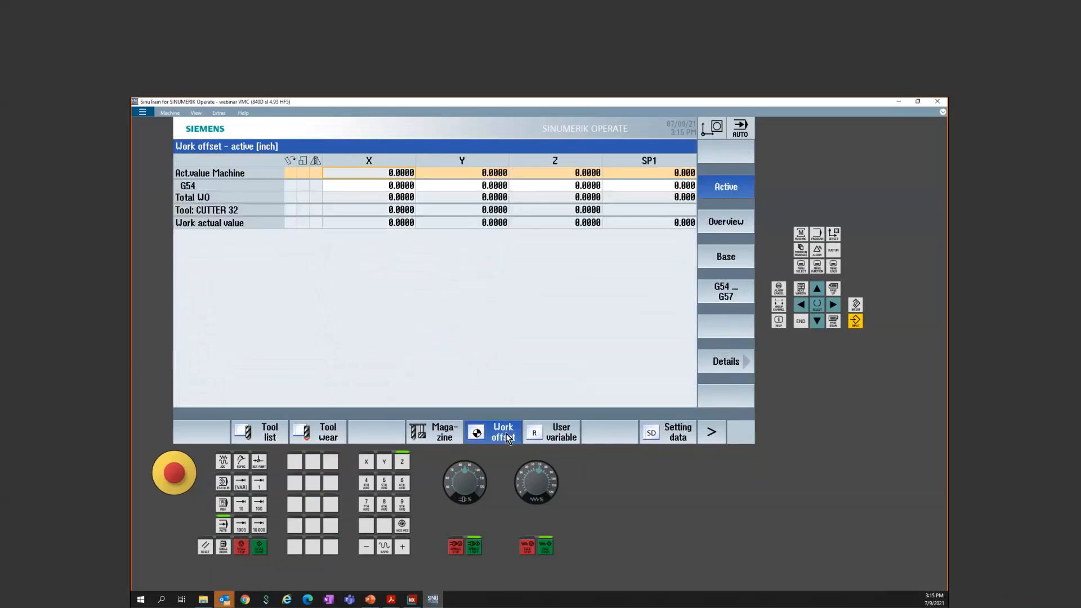
{"action": "left_click", "coordinate": [414, 185]}
{"action": "left_click", "coordinate": [493, 186]}
{"action": "left_click", "coordinate": [574, 188]}
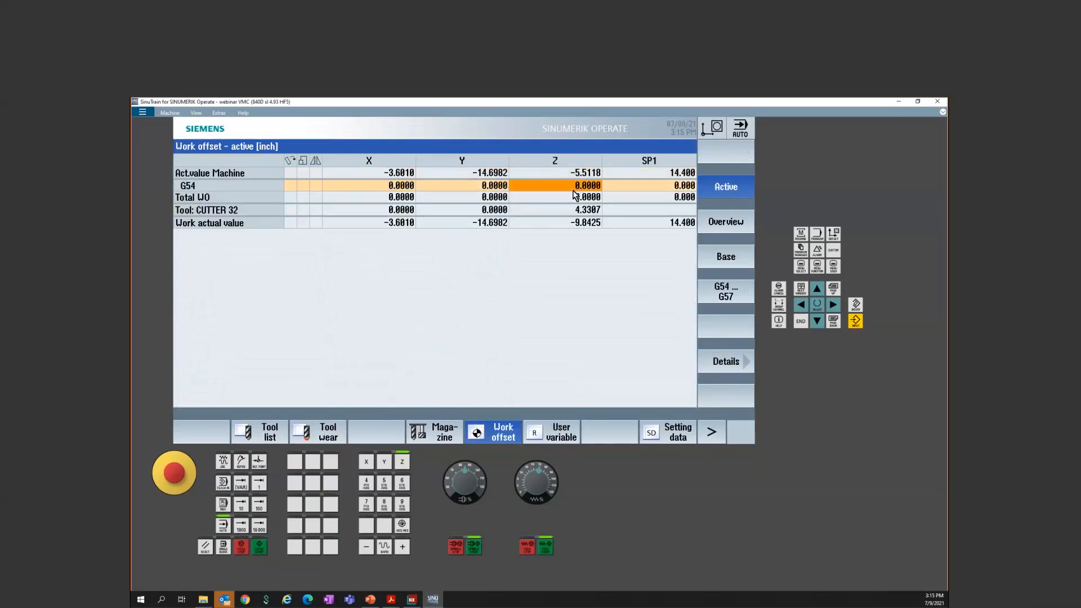
{"action": "left_click", "coordinate": [801, 236]}
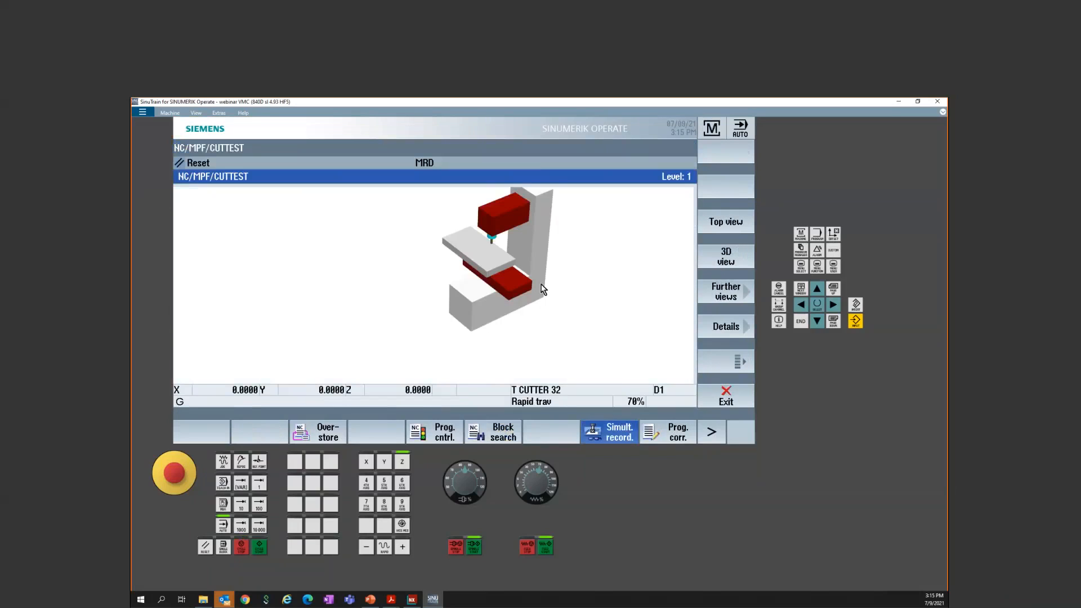
Step: Try CUTTEST again with the machine model turned to a side view, switch to JOG mode and reset the control
{"action": "left_click", "coordinate": [261, 548]}
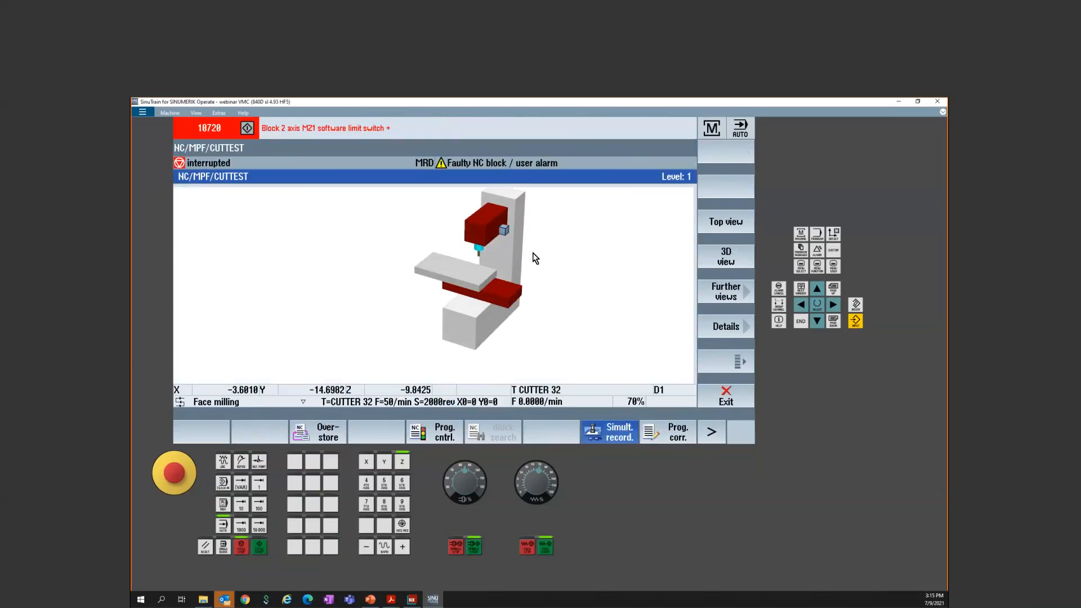
{"action": "middle_click_drag", "start_coordinate": [533, 252], "coordinate": [501, 362]}
{"action": "left_click", "coordinate": [387, 458]}
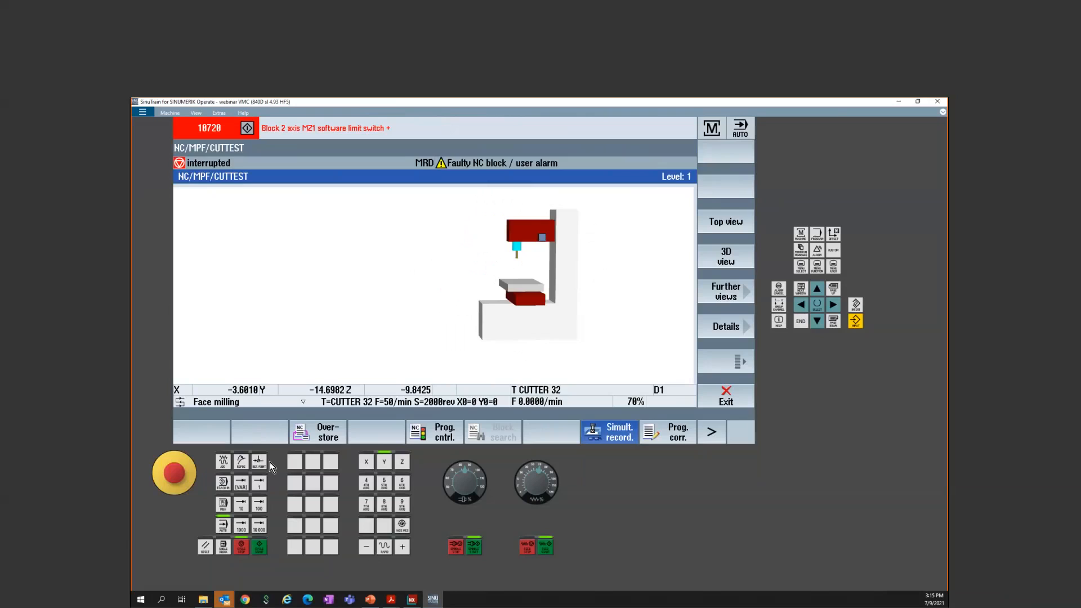
{"action": "left_click", "coordinate": [230, 463]}
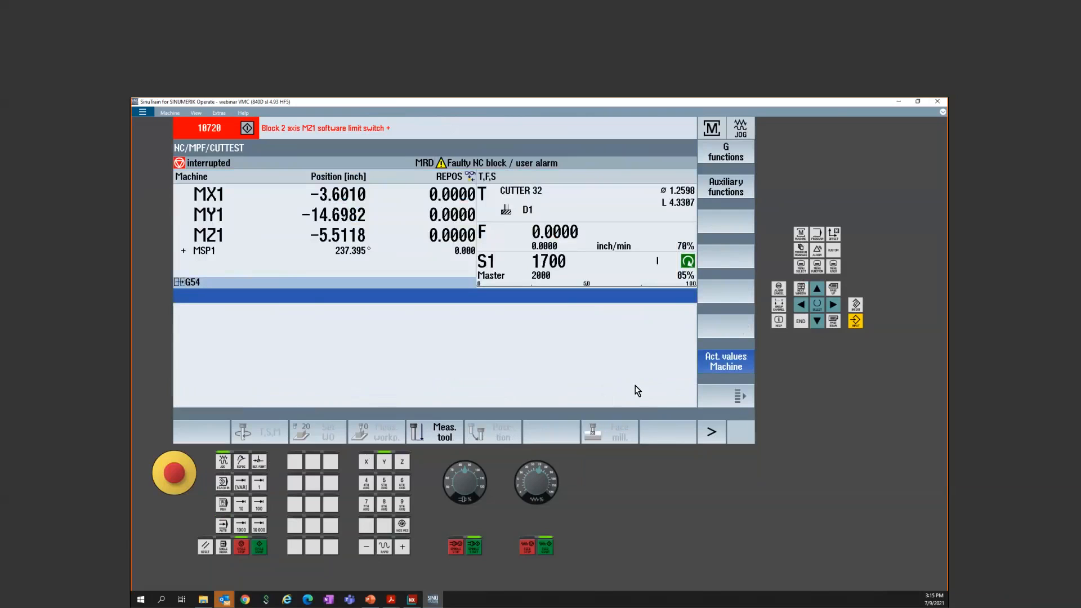
{"action": "left_click", "coordinate": [206, 547]}
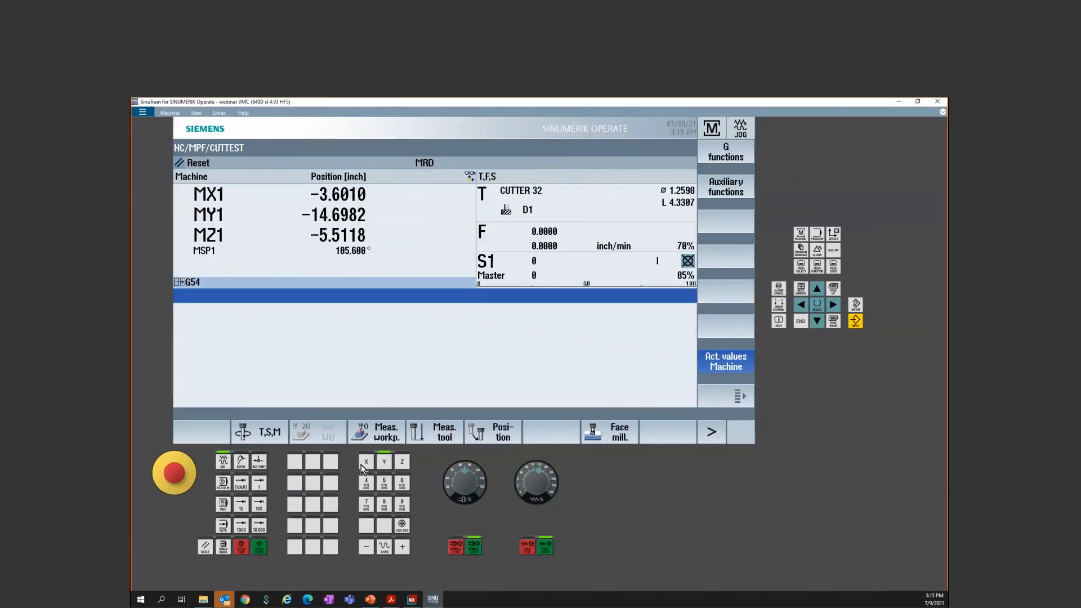
Step: Jog the X, Y and Z axes in the positive direction to 0.1000 inch each and reset the control
{"action": "left_click", "coordinate": [366, 547]}
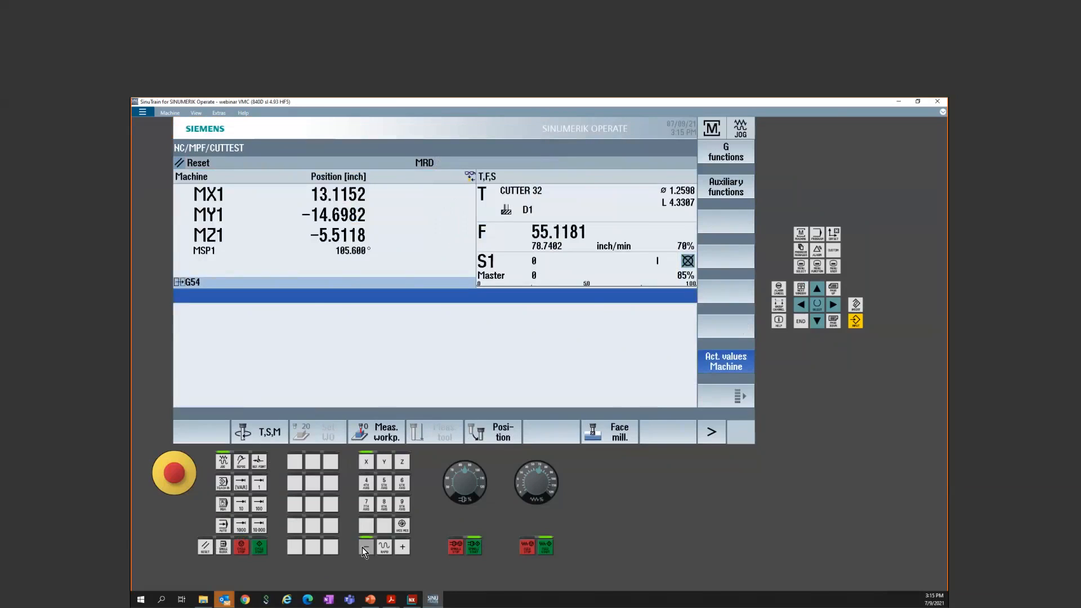
{"action": "left_click", "coordinate": [403, 548]}
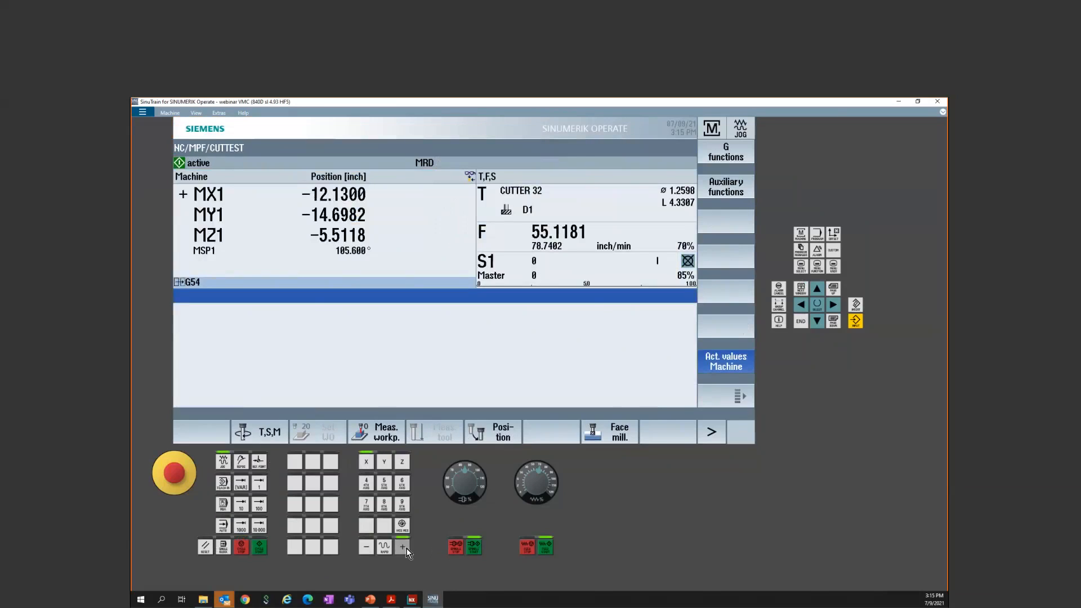
{"action": "left_click", "coordinate": [383, 466]}
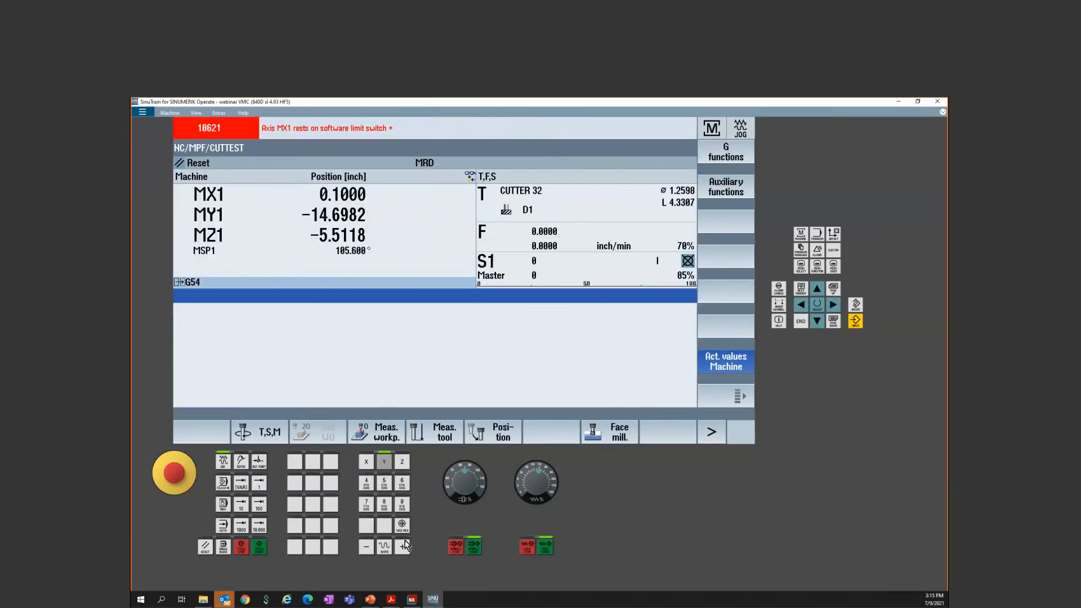
{"action": "left_click", "coordinate": [405, 547]}
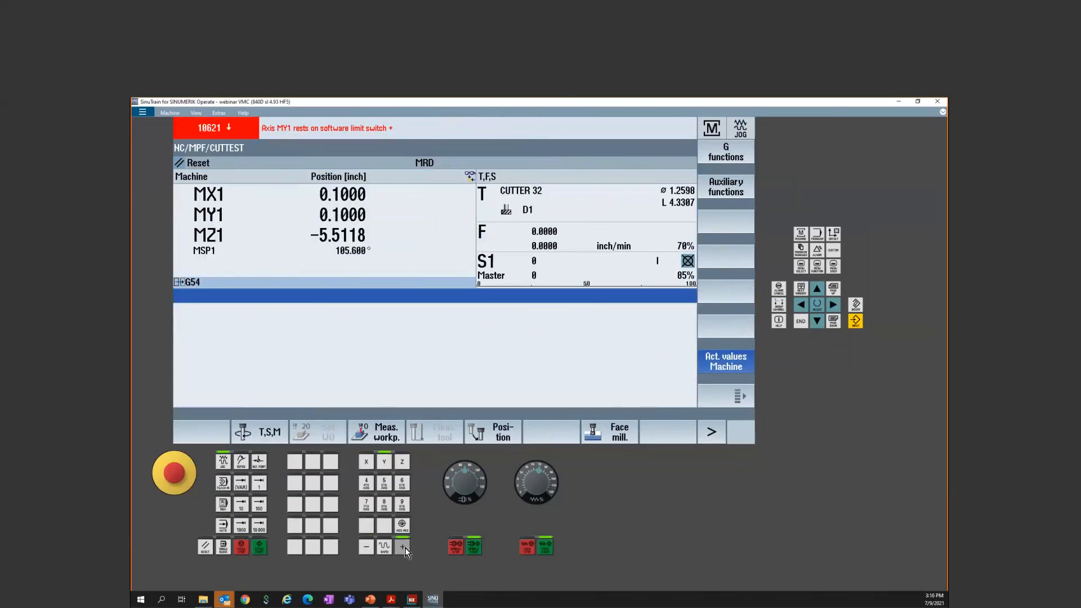
{"action": "left_click", "coordinate": [402, 462]}
{"action": "left_click", "coordinate": [404, 548]}
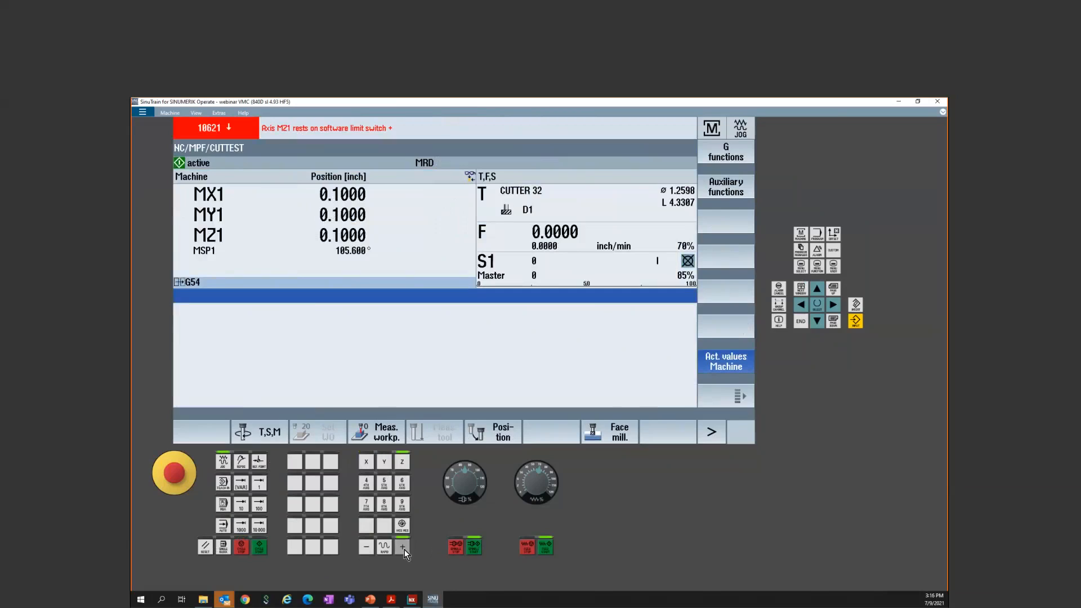
{"action": "left_click", "coordinate": [206, 547]}
Step: Return to AUTO mode, restart simultaneous recording, try CUTTEST again and inspect the blank's position beside the tool from several angles
{"action": "left_click", "coordinate": [223, 526]}
{"action": "left_click", "coordinate": [610, 432]}
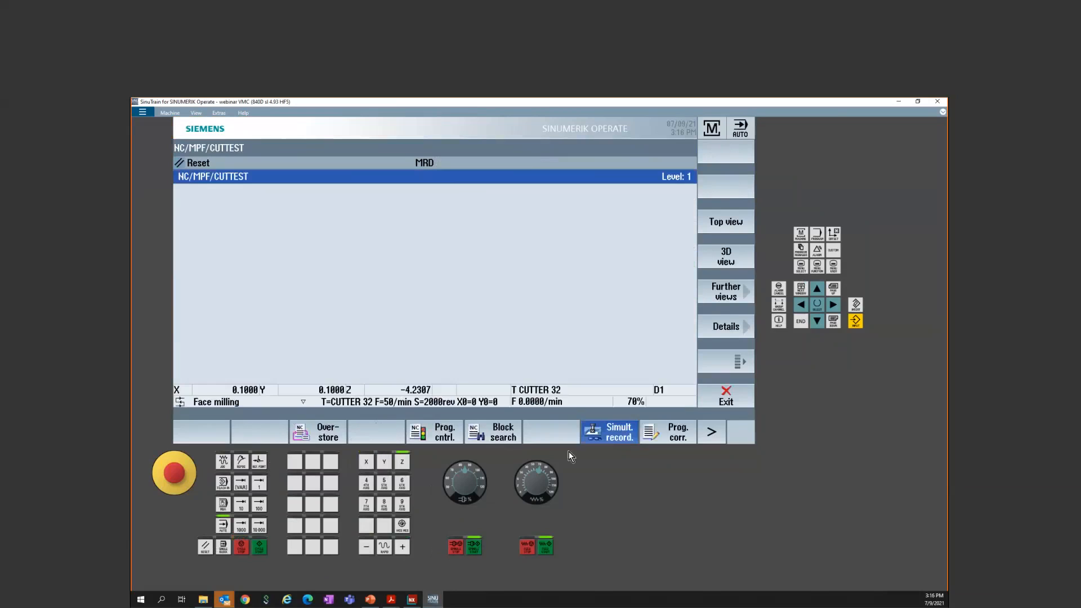
{"action": "left_click", "coordinate": [259, 547]}
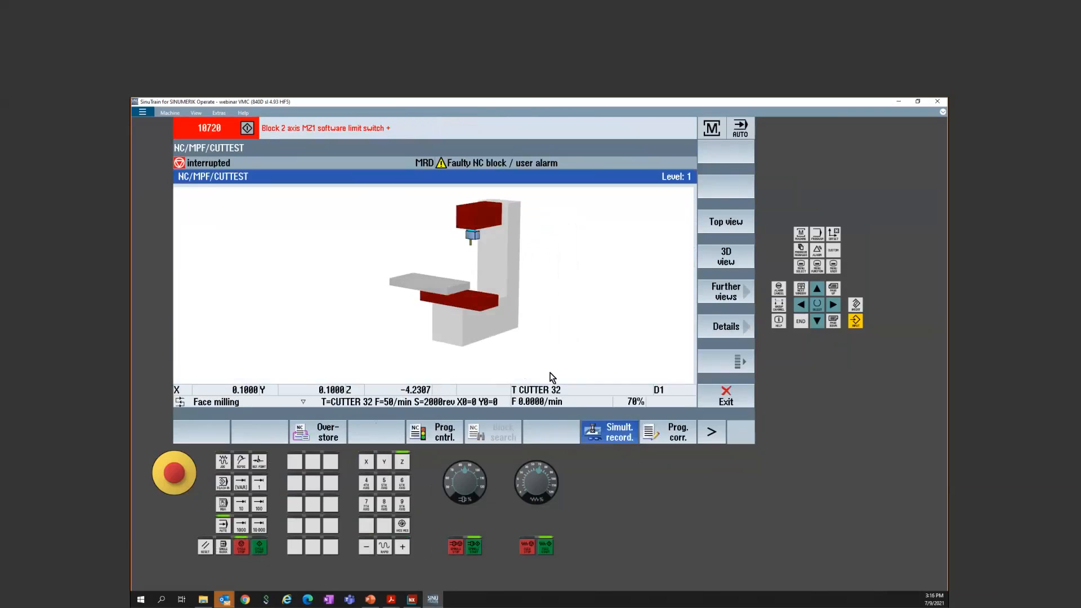
{"action": "left_click_drag", "start_coordinate": [552, 377], "coordinate": [505, 345]}
{"action": "scroll", "coordinate": [481, 299], "scroll_direction": "up", "scroll_amount": 3}
{"action": "middle_click_drag", "start_coordinate": [481, 299], "coordinate": [535, 332]}
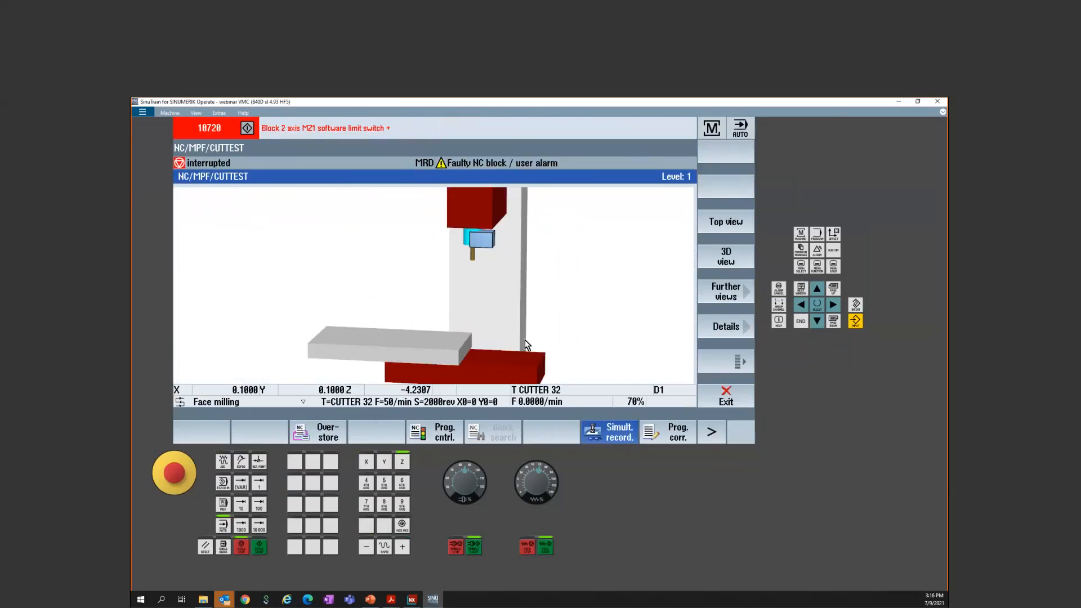
{"action": "left_click_drag", "start_coordinate": [587, 277], "coordinate": [601, 275]}
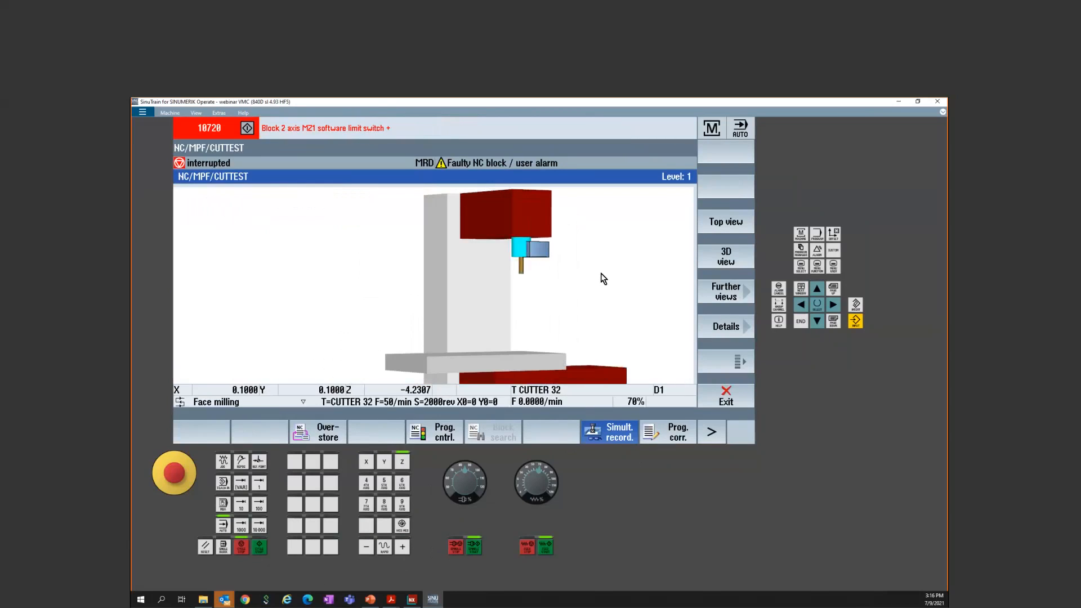
{"action": "mouse_move", "coordinate": [601, 274]}
{"action": "left_mouse_down"}
{"action": "mouse_move", "coordinate": [598, 290]}
{"action": "mouse_move", "coordinate": [600, 281]}
{"action": "left_mouse_up"}
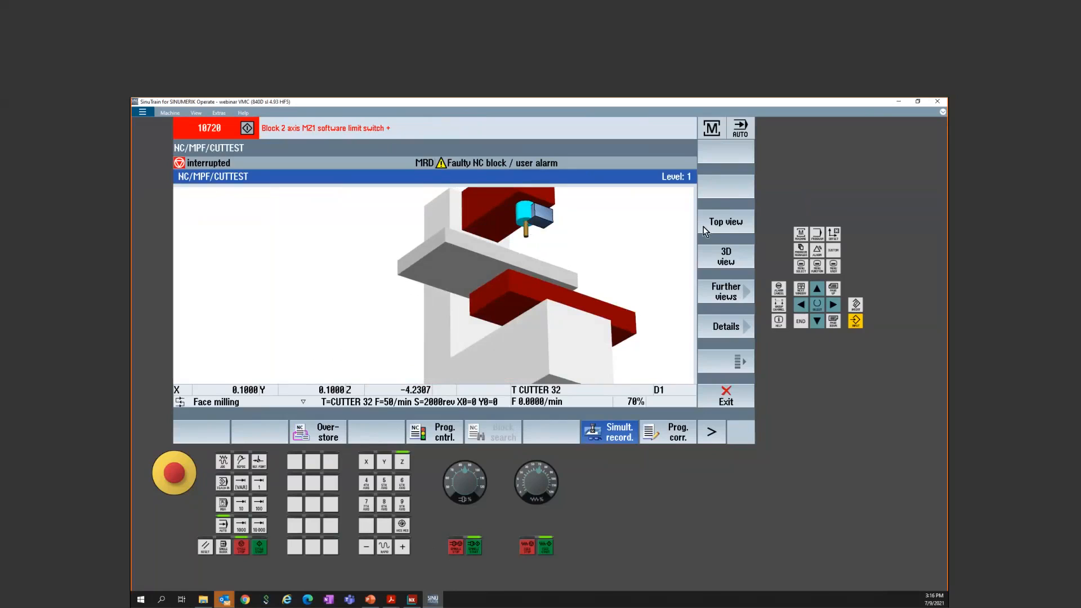
Step: Reset the program and set the G54 work offset to X -20, Y -10 and Z -24 inches
{"action": "left_click", "coordinate": [834, 236]}
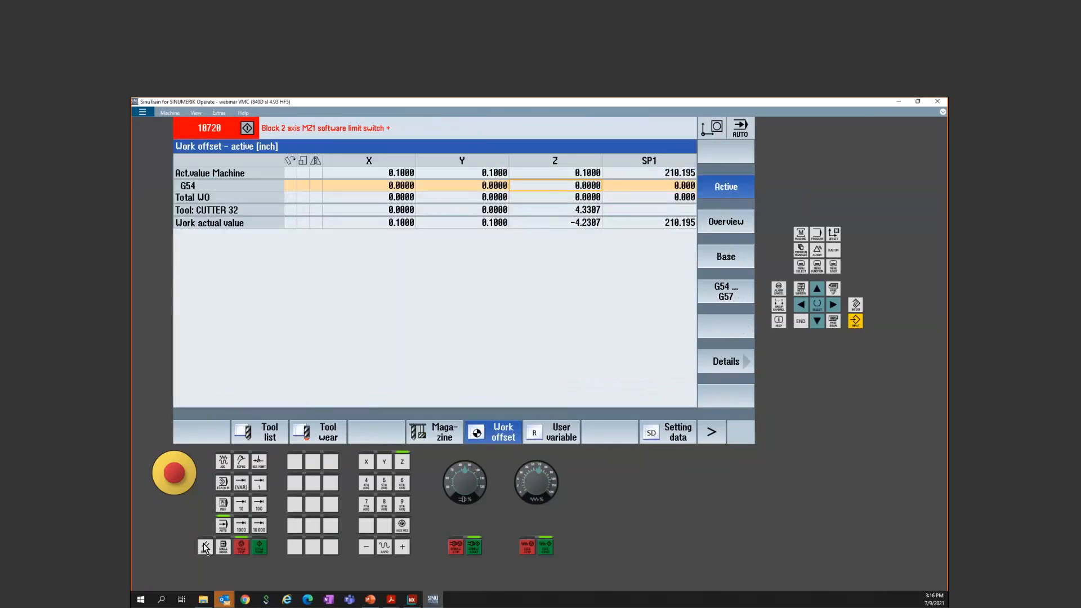
{"action": "left_click", "coordinate": [596, 190]}
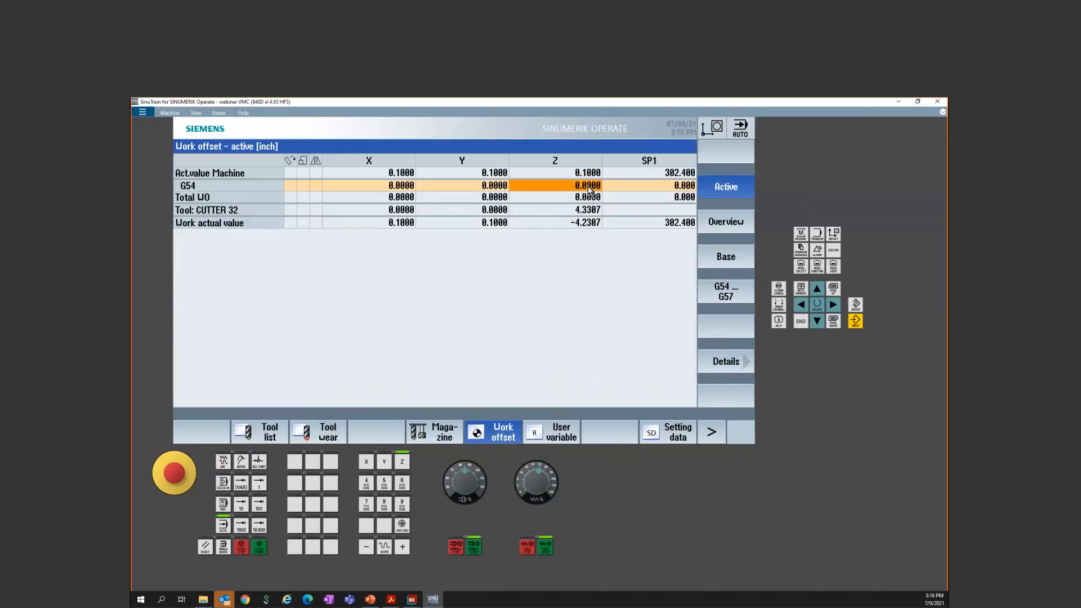
{"action": "type", "text": "-24"}
{"action": "key", "text": "Return"}
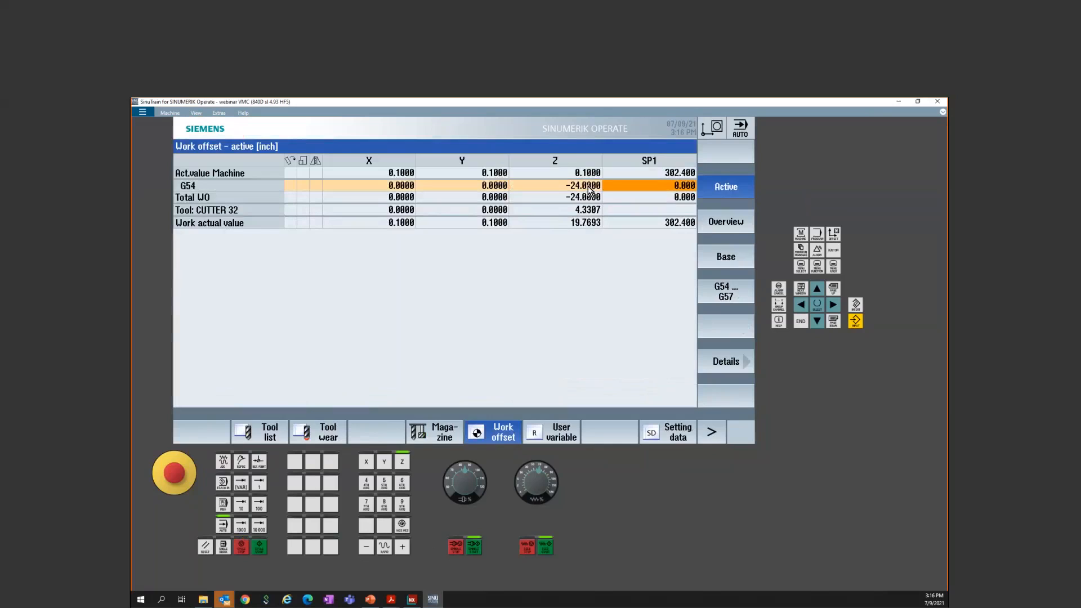
{"action": "left_click", "coordinate": [395, 189]}
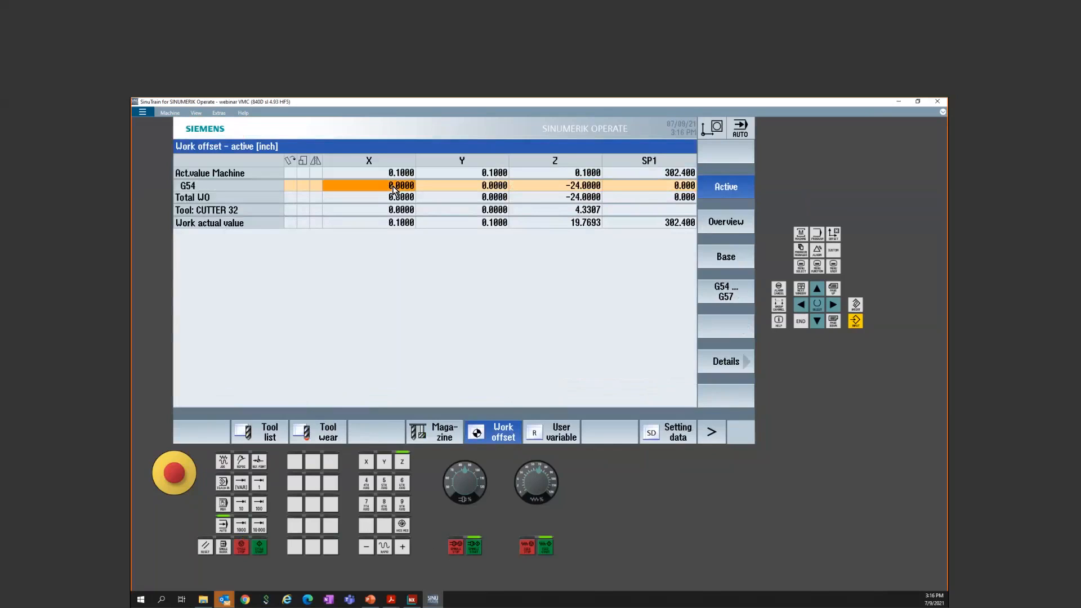
{"action": "type", "text": "-20"}
{"action": "key", "text": "Return"}
{"action": "type", "text": "-10"}
{"action": "key", "text": "Return"}
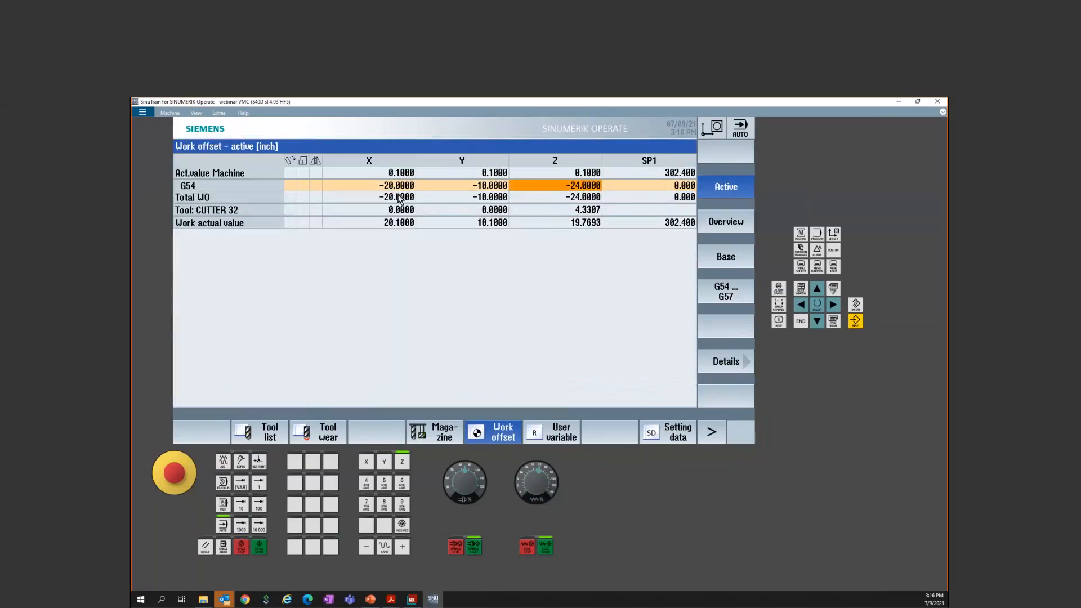
Step: Run CUTTEST in the machine space view and rotate the model to watch the face milling on the table
{"action": "left_click", "coordinate": [801, 234]}
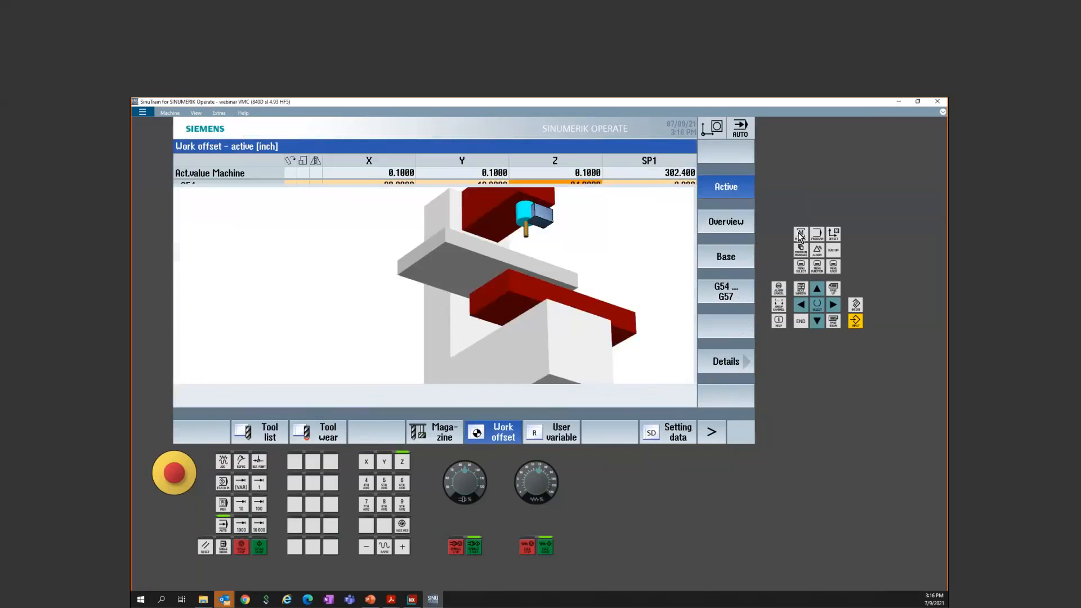
{"action": "left_click", "coordinate": [257, 550]}
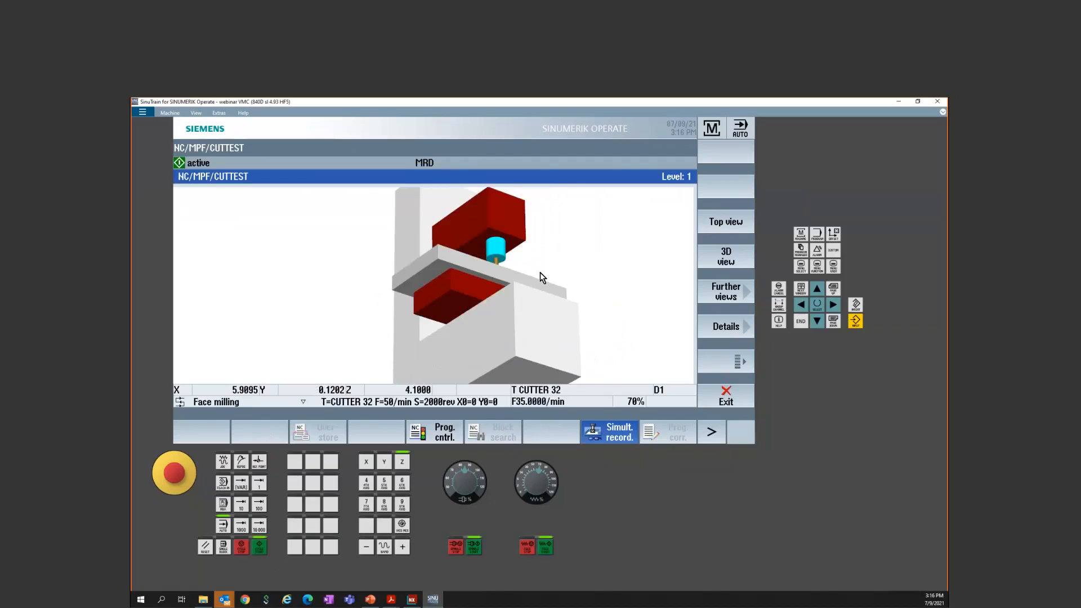
{"action": "middle_click_drag", "start_coordinate": [511, 310], "coordinate": [479, 309]}
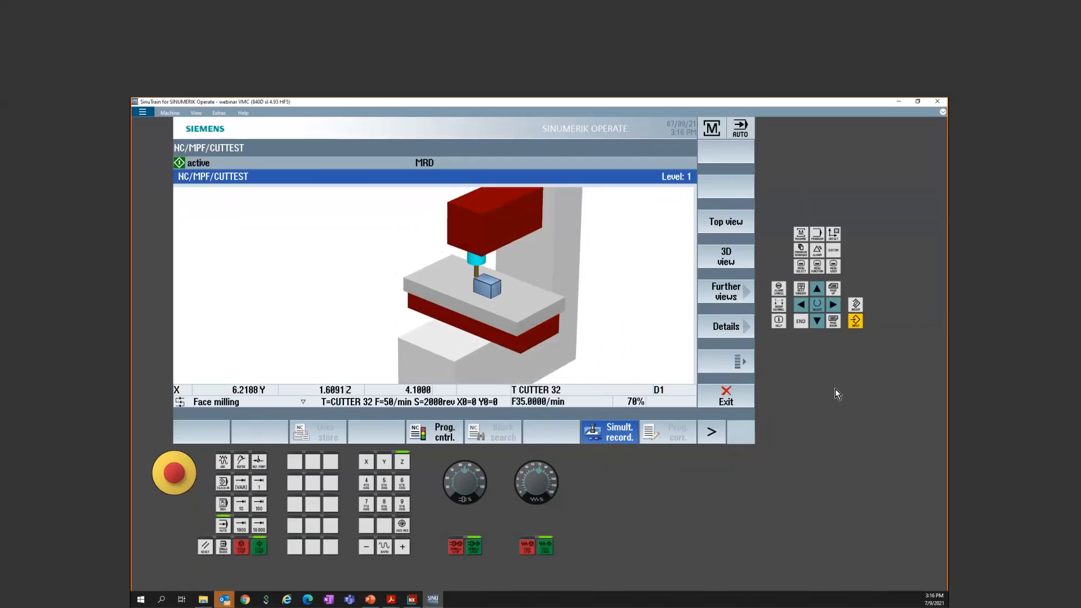
Step: Turn on the tool path display for the machine space view and return to the main recording options
{"action": "left_click", "coordinate": [739, 361]}
{"action": "left_click", "coordinate": [736, 225]}
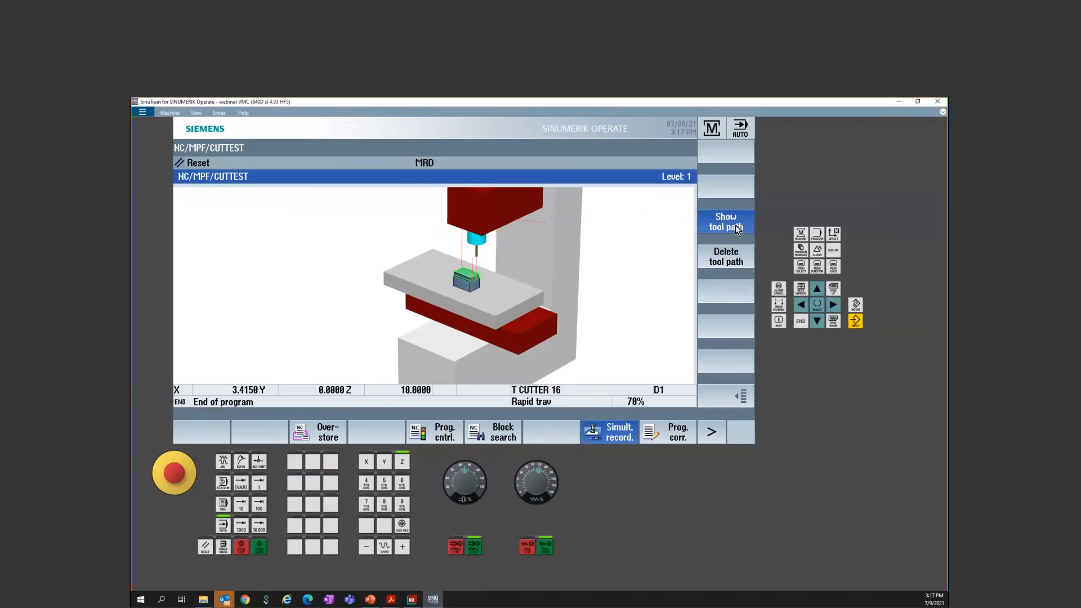
{"action": "left_click_drag", "start_coordinate": [556, 248], "coordinate": [519, 261]}
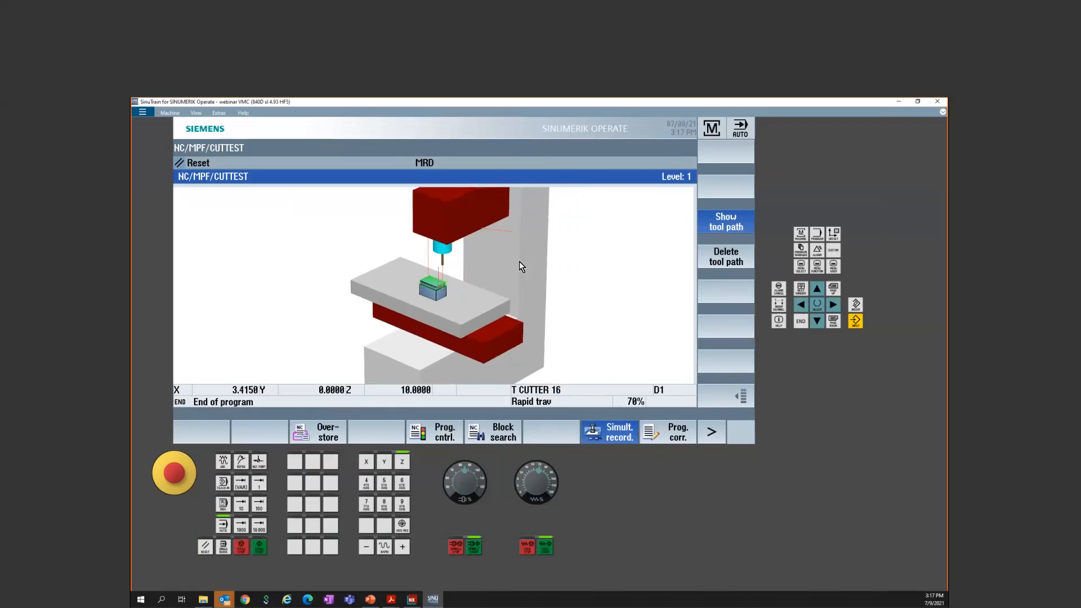
{"action": "left_click", "coordinate": [728, 409]}
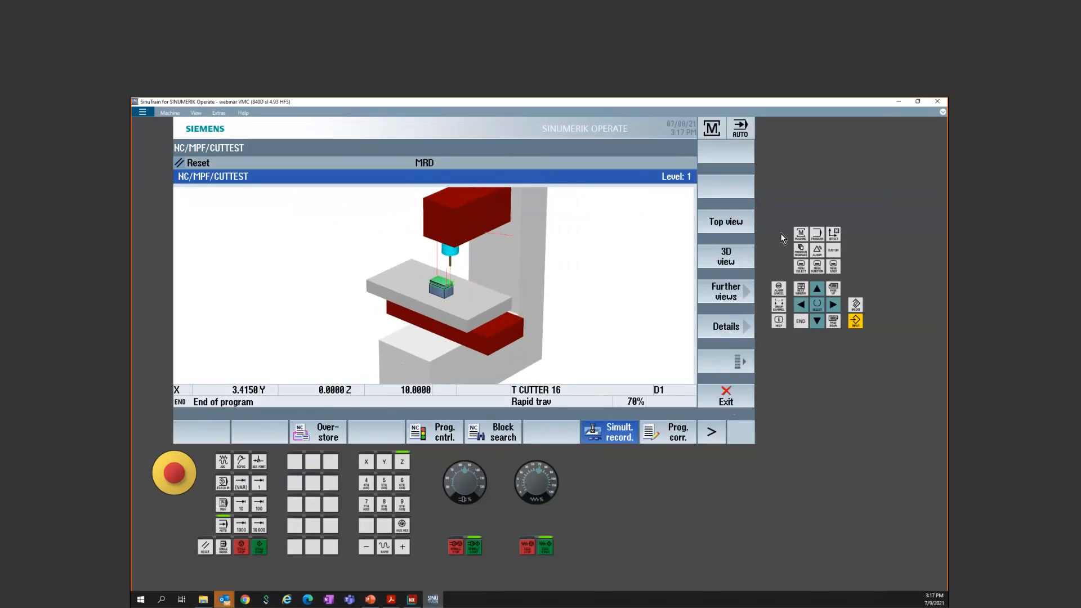
Step: Run CUTTEST in the 3D view of the simultaneous recording and reset the program
{"action": "left_click", "coordinate": [727, 257]}
{"action": "left_click", "coordinate": [259, 551]}
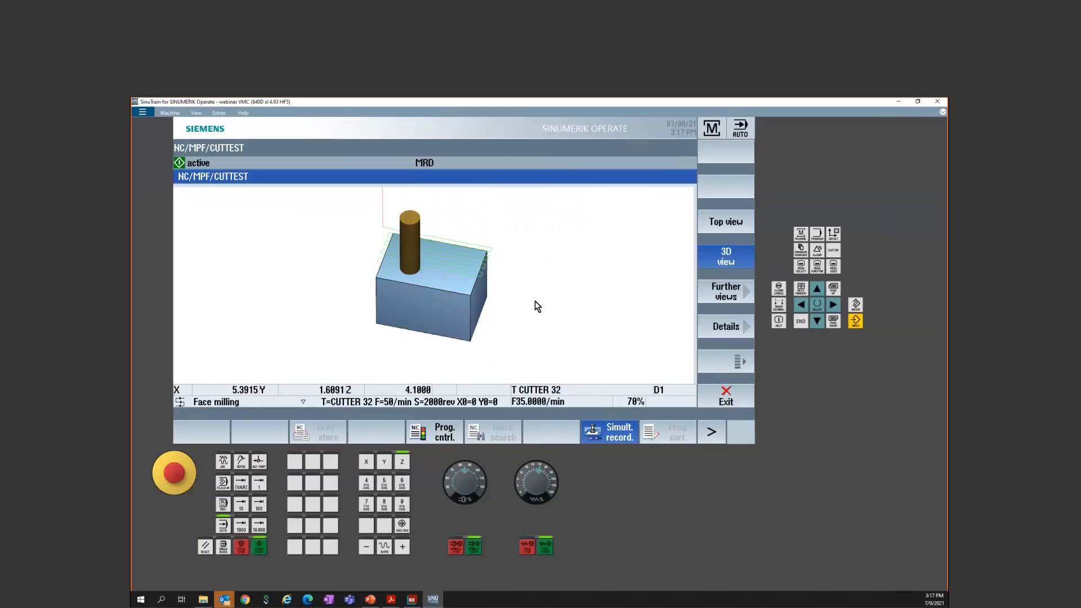
{"action": "left_click", "coordinate": [205, 547]}
Step: Return to the machine space view, run CUTTEST to its end and rotate the model slightly to inspect the machined blank
{"action": "left_click", "coordinate": [735, 293]}
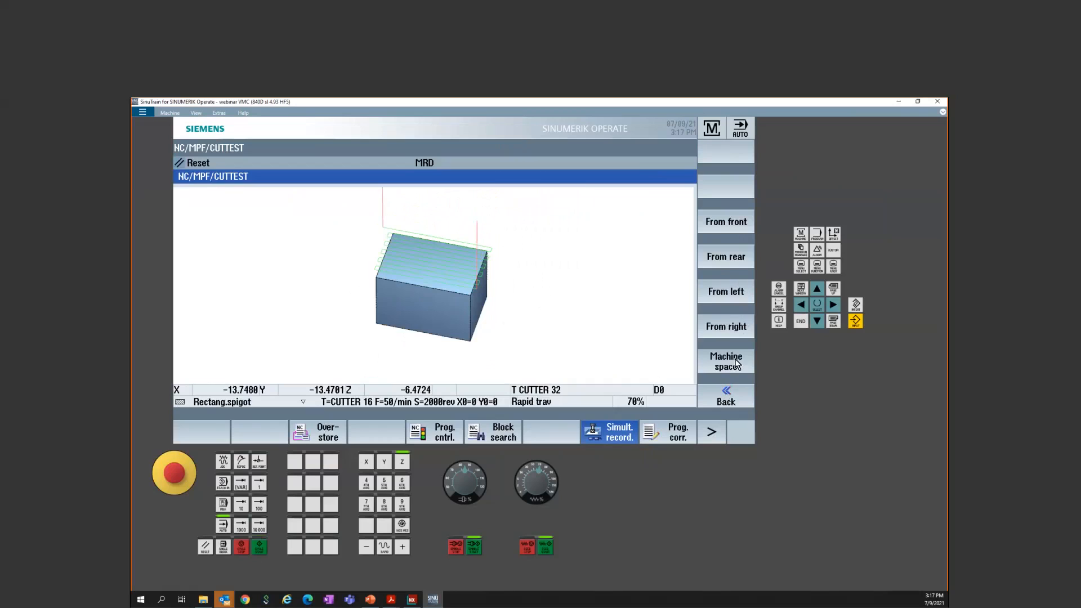
{"action": "left_click", "coordinate": [736, 363]}
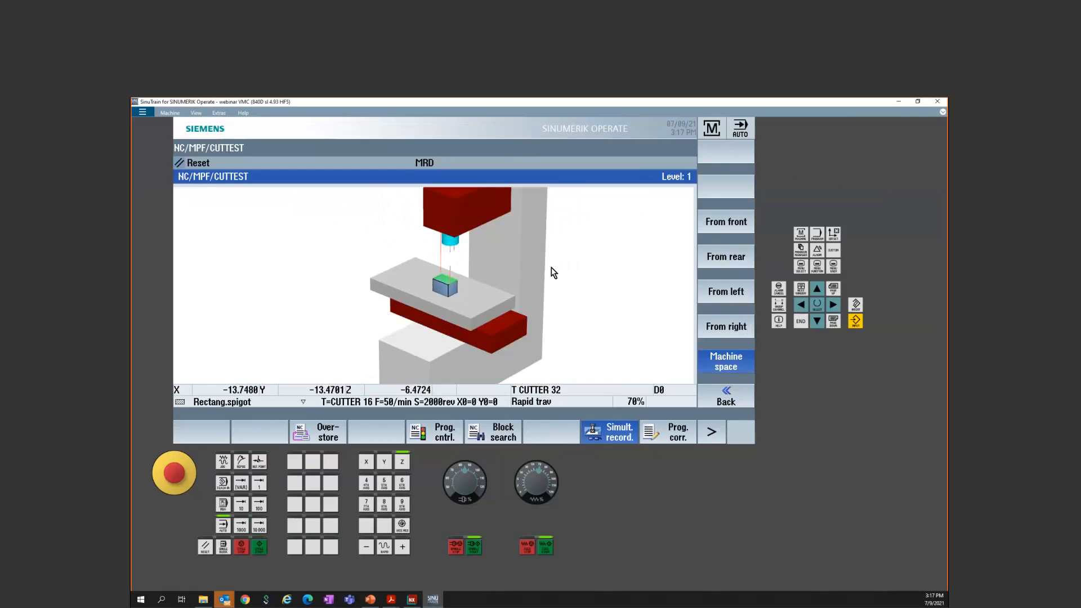
{"action": "left_click", "coordinate": [259, 549]}
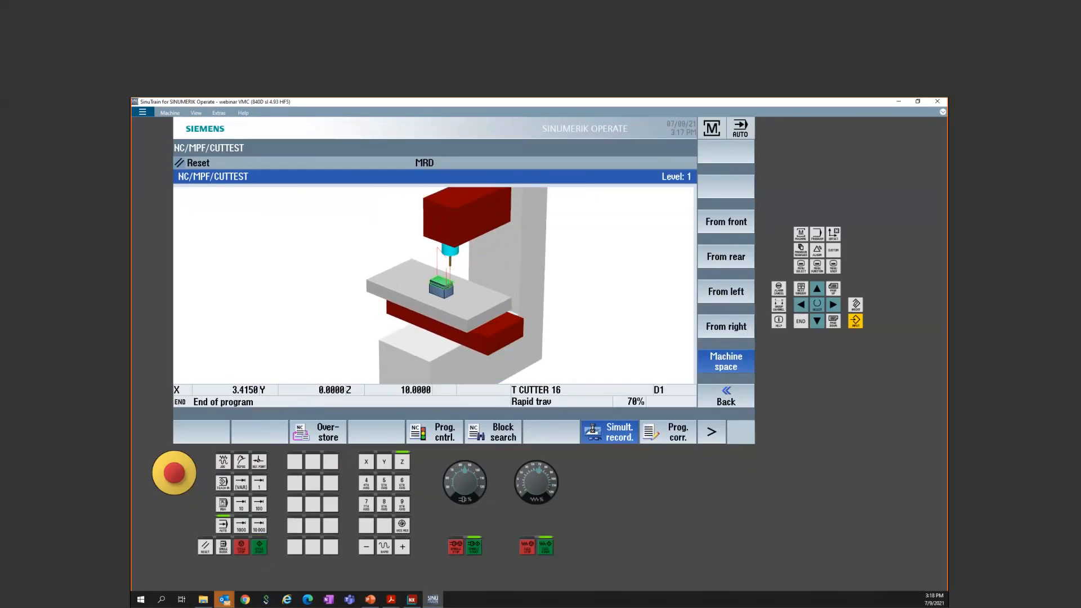
{"action": "left_click", "coordinate": [682, 112]}
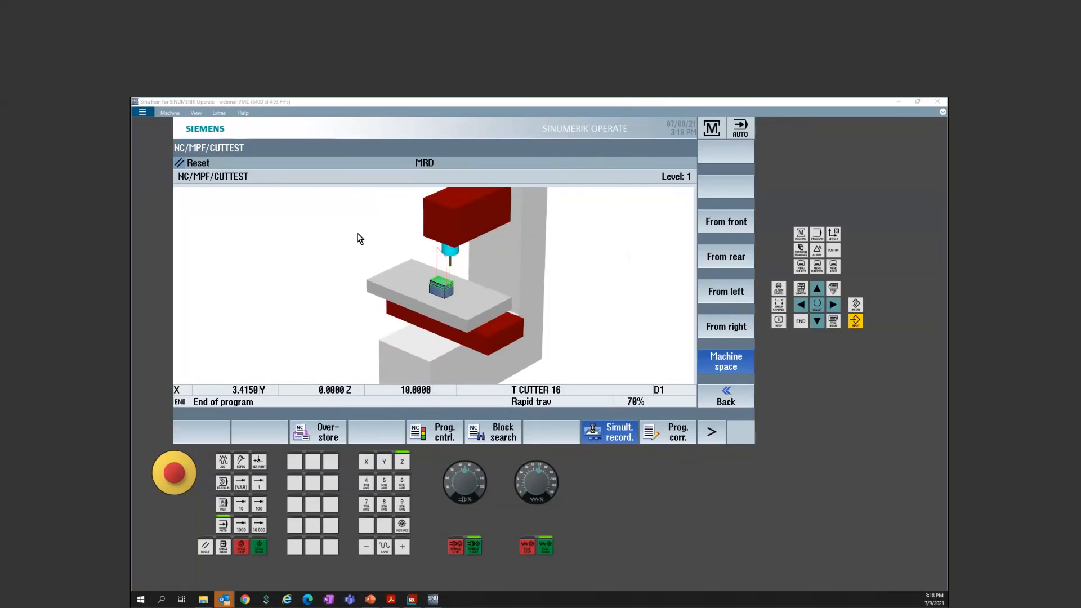
{"action": "mouse_move", "coordinate": [455, 285]}
{"action": "middle_mouse_down"}
{"action": "mouse_move", "coordinate": [466, 275]}
{"action": "mouse_move", "coordinate": [456, 286]}
{"action": "middle_mouse_up"}
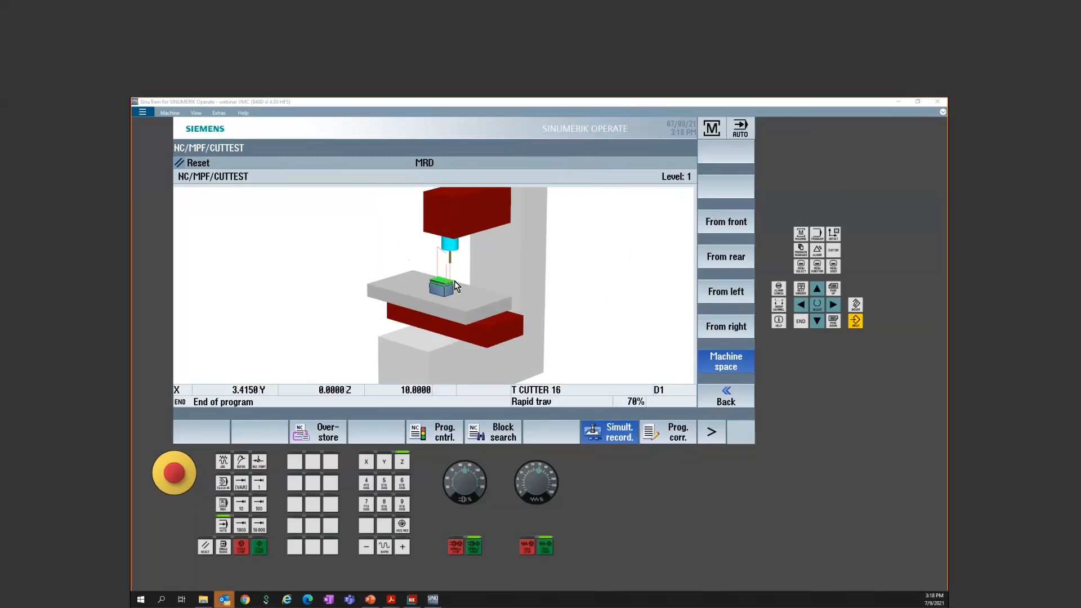
Step: Switch to the PowerPoint slide show and review the slides on adding the Kurt vise STL as work holding
{"action": "left_click", "coordinate": [370, 600]}
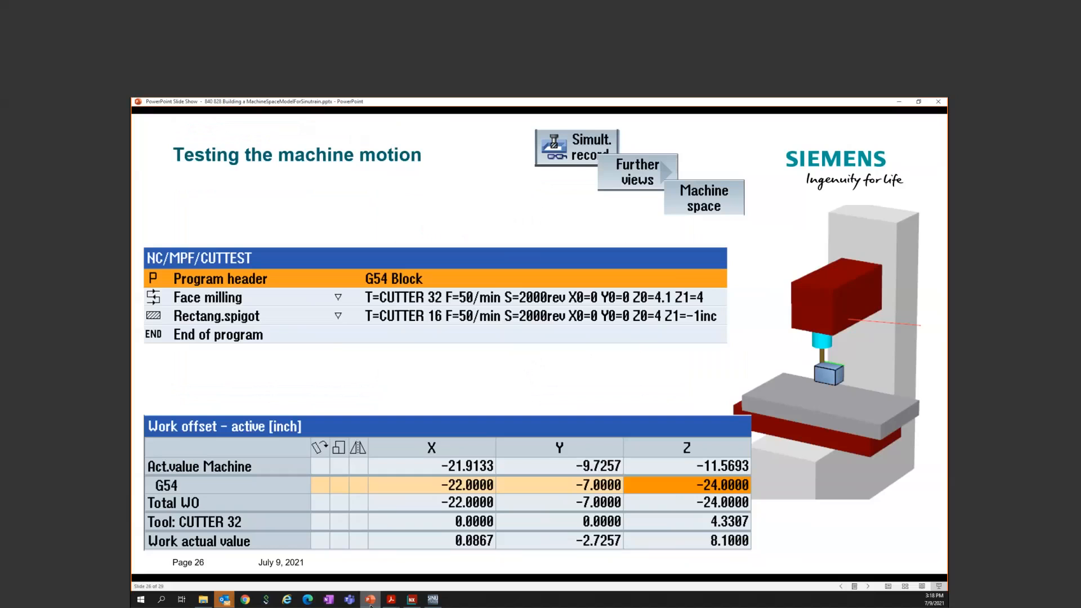
{"action": "left_click", "coordinate": [538, 391]}
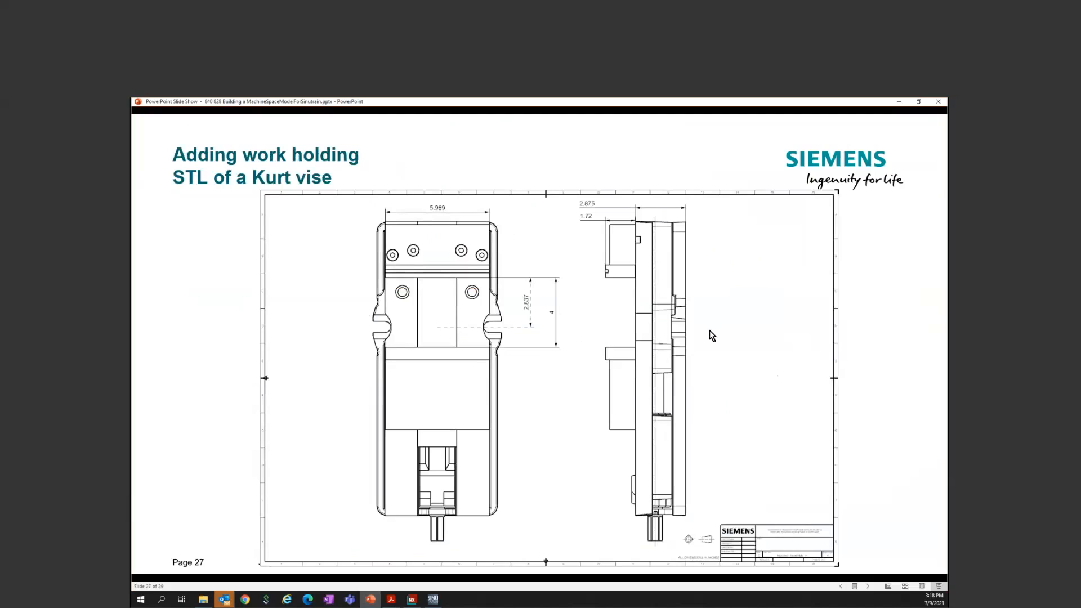
{"action": "left_click", "coordinate": [602, 410]}
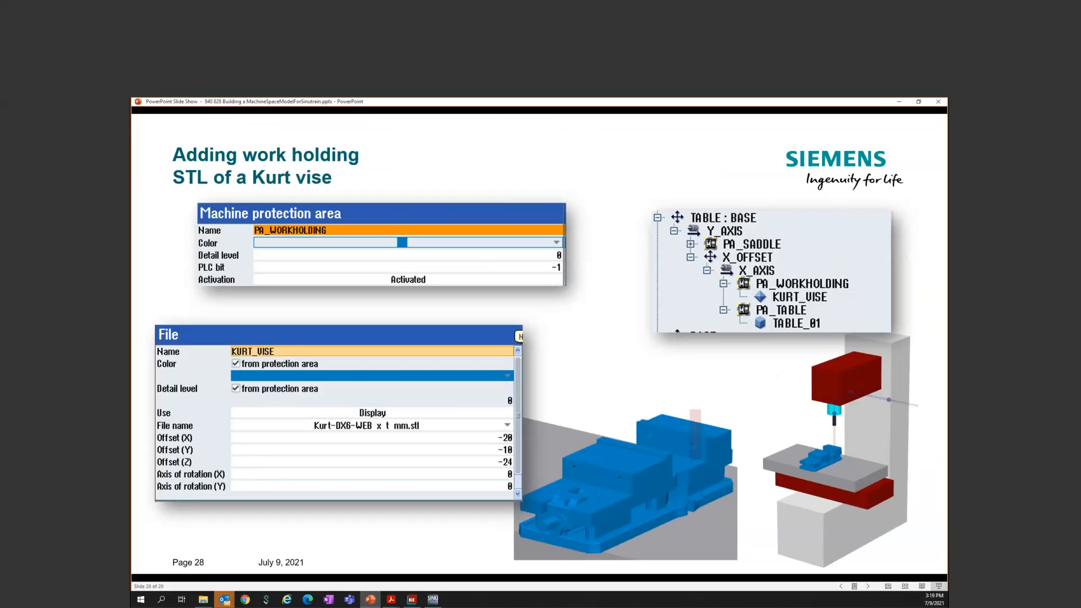
Step: Switch to NX, start an STL export of the Kurt vise assembly and choose Text as the output file type
{"action": "left_click", "coordinate": [412, 599]}
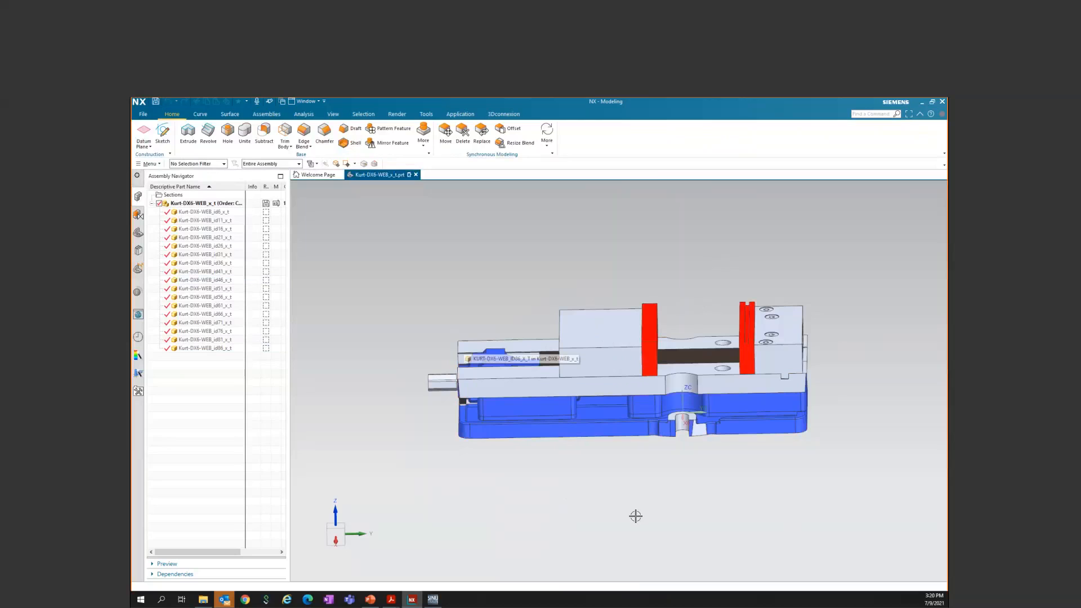
{"action": "key", "text": "Home"}
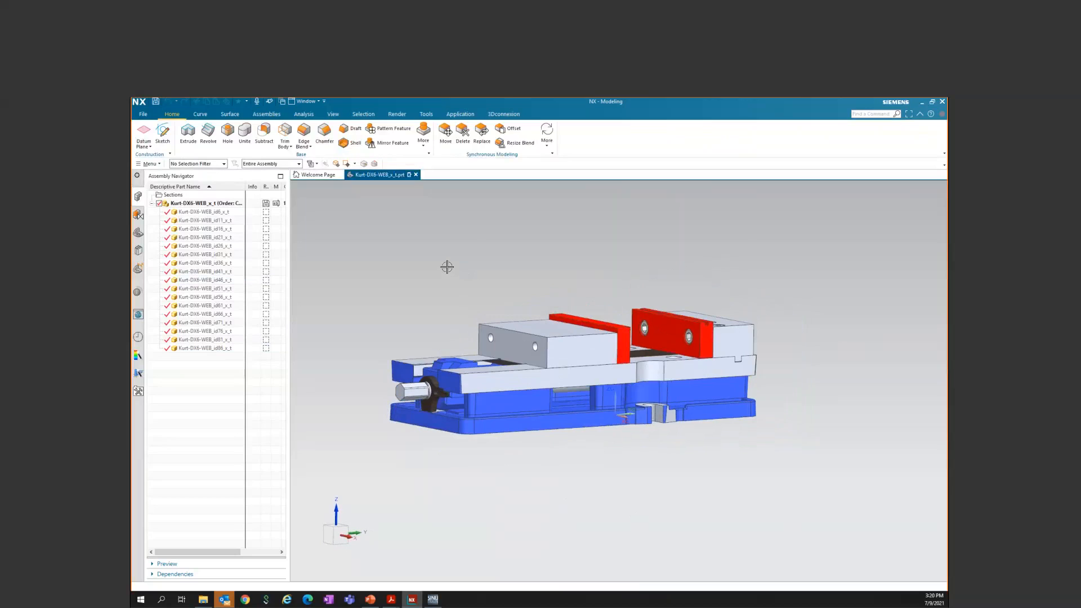
{"action": "left_click", "coordinate": [142, 117]}
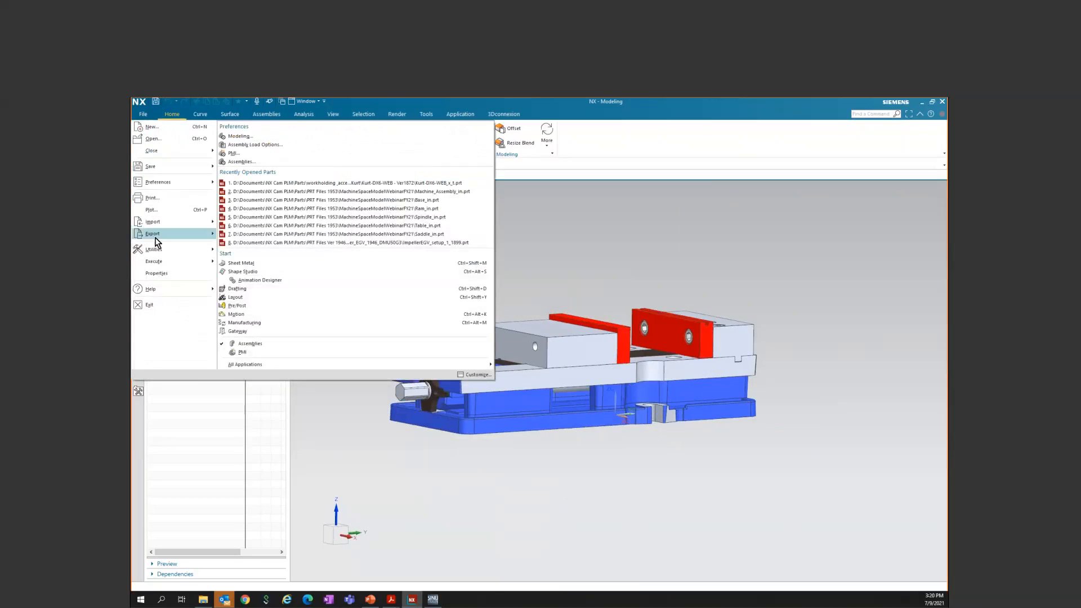
{"action": "mouse_move", "coordinate": [163, 241]}
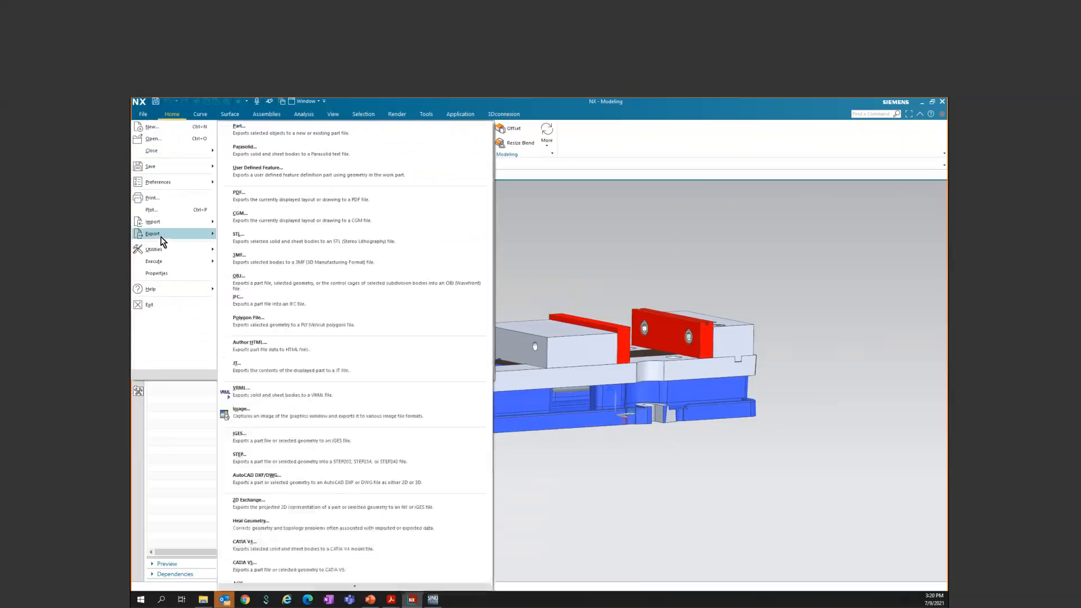
{"action": "left_click", "coordinate": [265, 242]}
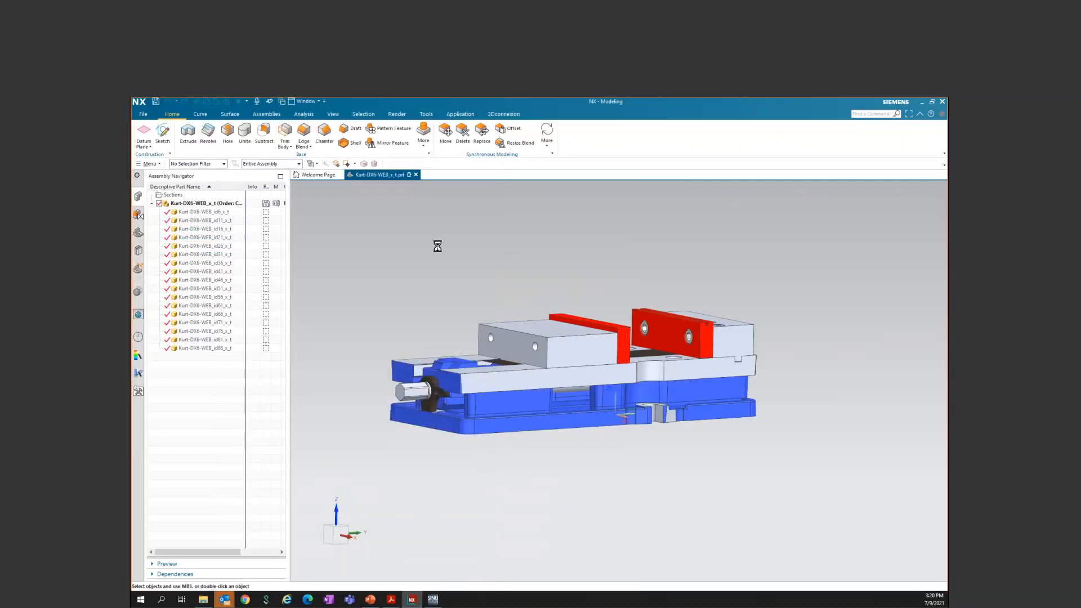
{"action": "left_click", "coordinate": [386, 251]}
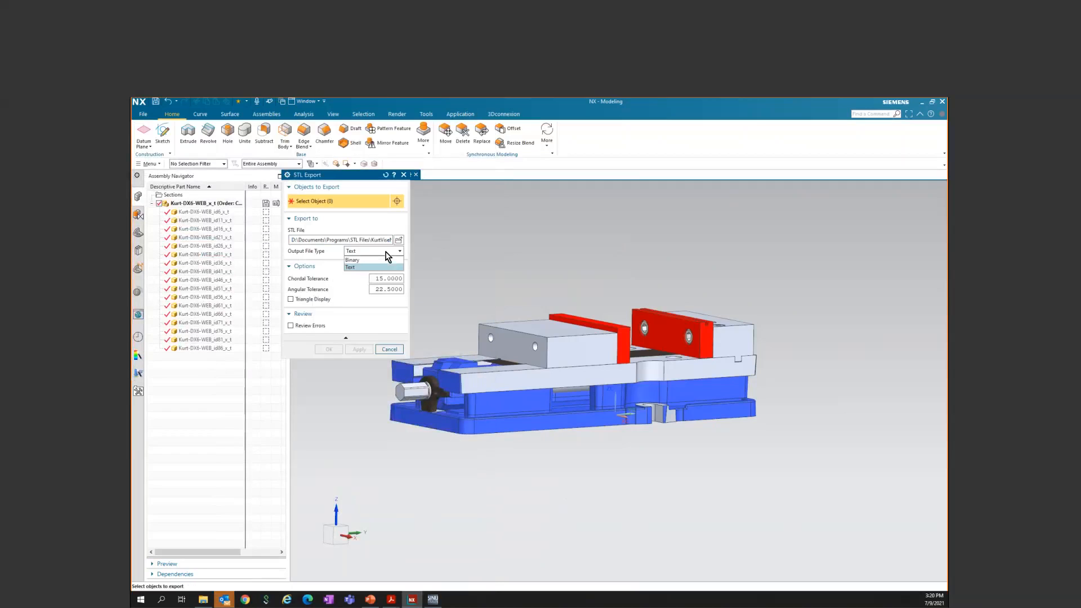
{"action": "left_click", "coordinate": [360, 268]}
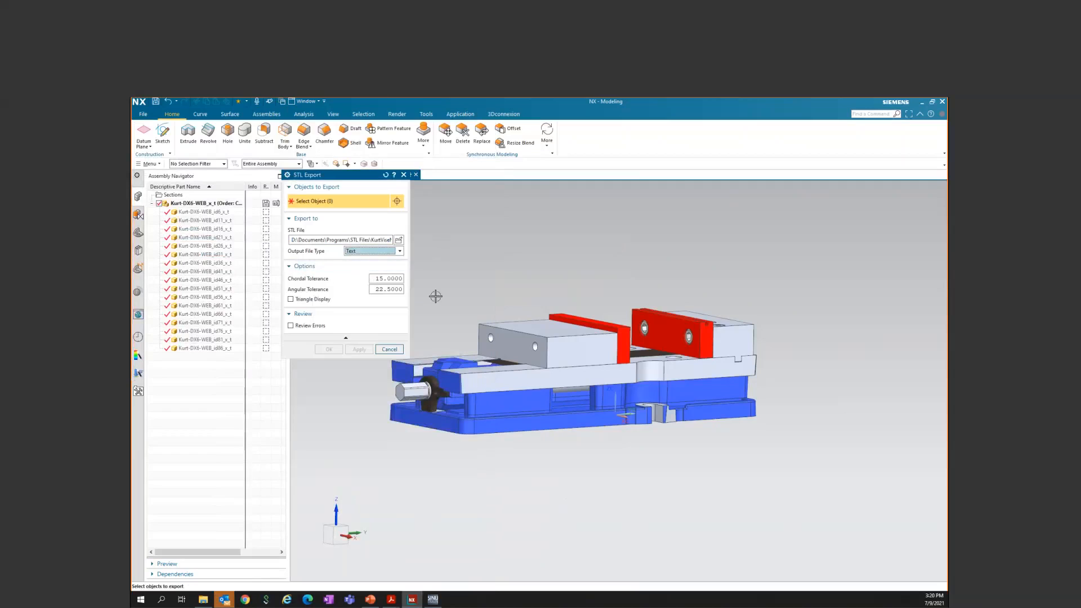
Step: Select the whole vise for the STL export, examine the chordal and angular tolerances and cancel the export
{"action": "left_click_drag", "start_coordinate": [356, 173], "coordinate": [275, 156]}
{"action": "left_click_drag", "start_coordinate": [373, 254], "coordinate": [801, 454]}
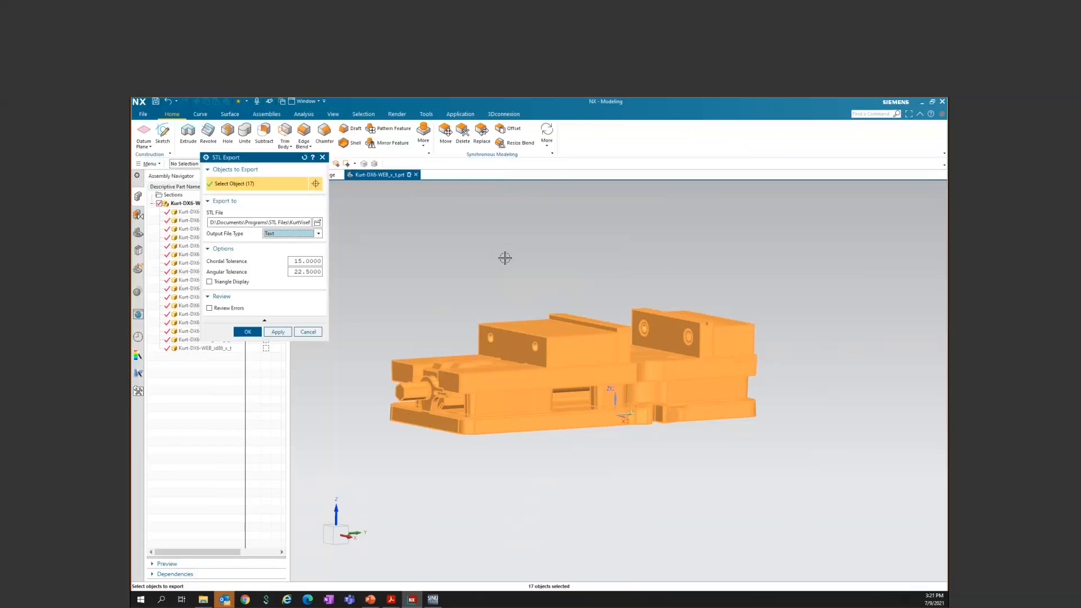
{"action": "left_click", "coordinate": [302, 261]}
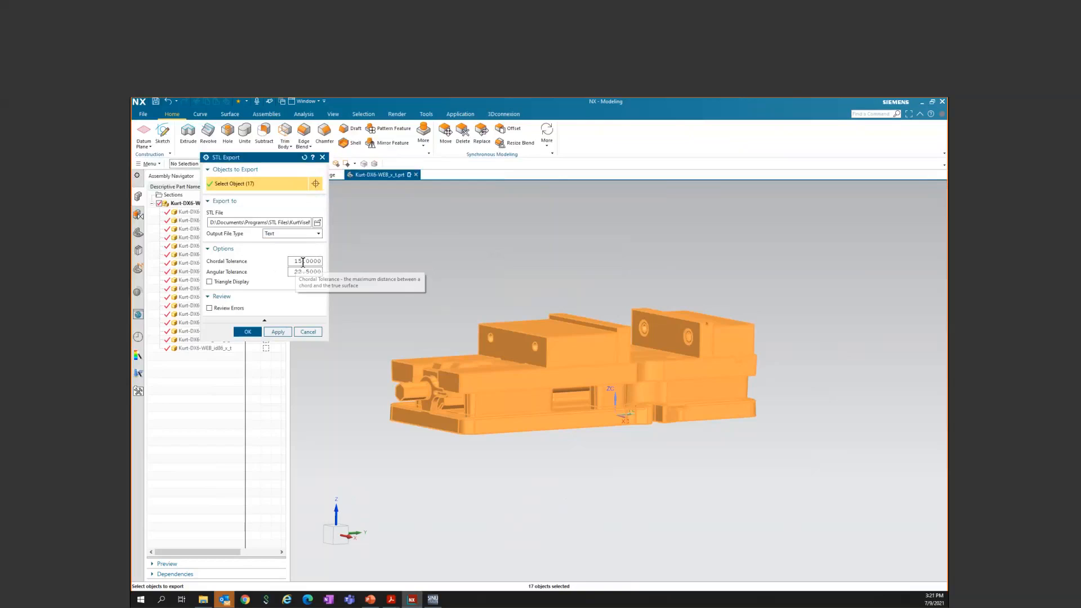
{"action": "left_click", "coordinate": [312, 273]}
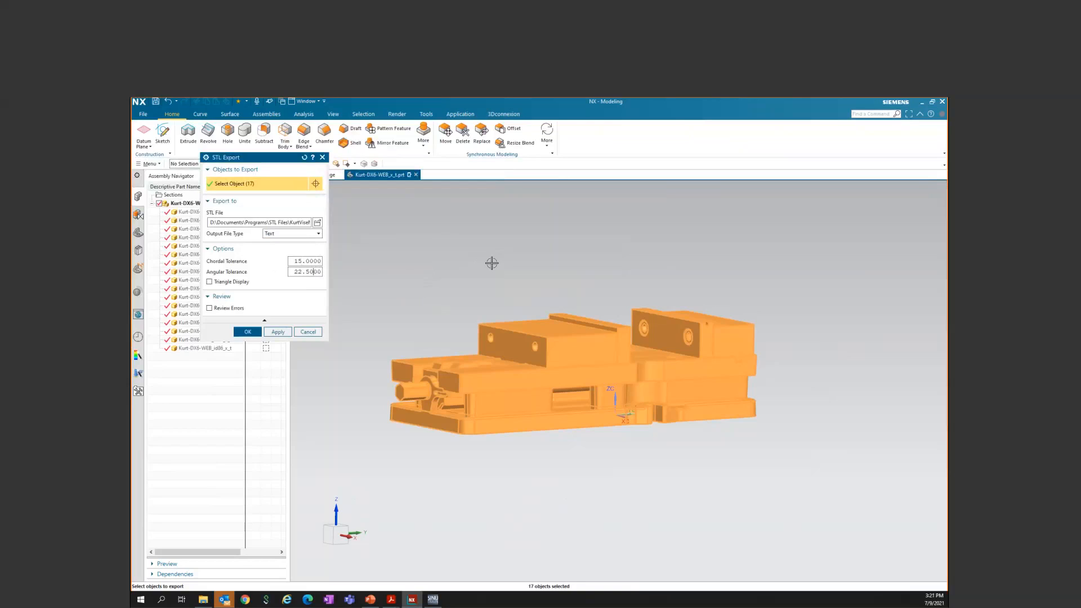
{"action": "left_click", "coordinate": [306, 272]}
{"action": "left_click", "coordinate": [302, 332]}
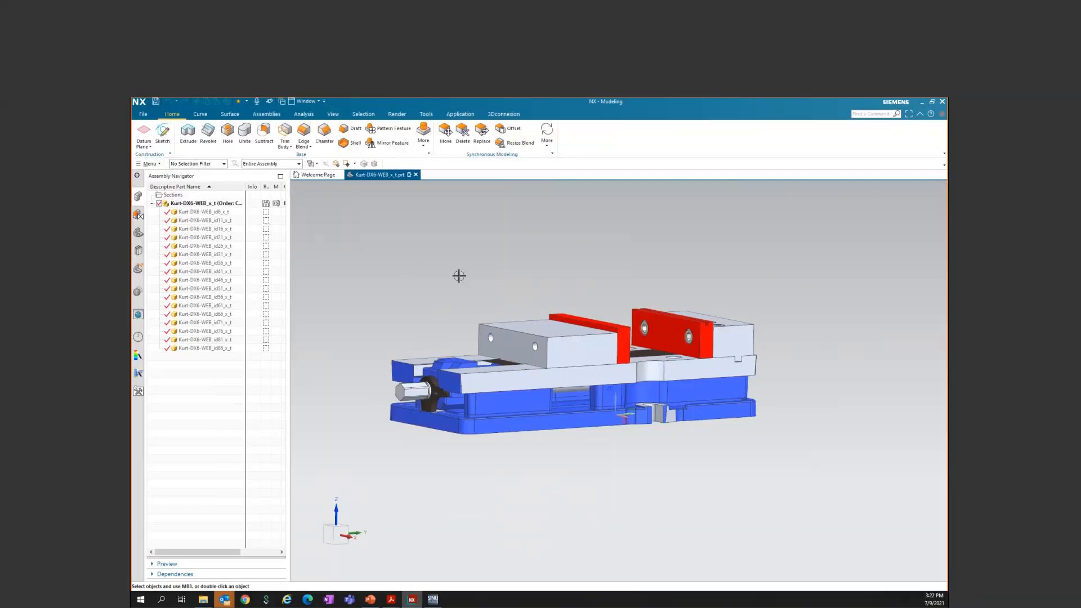
Step: Switch to SinuTrain and copy the Kurt-DX6-WEB_x_t_mm STL file from the MachineSpaceModel program folder
{"action": "left_click", "coordinate": [433, 600]}
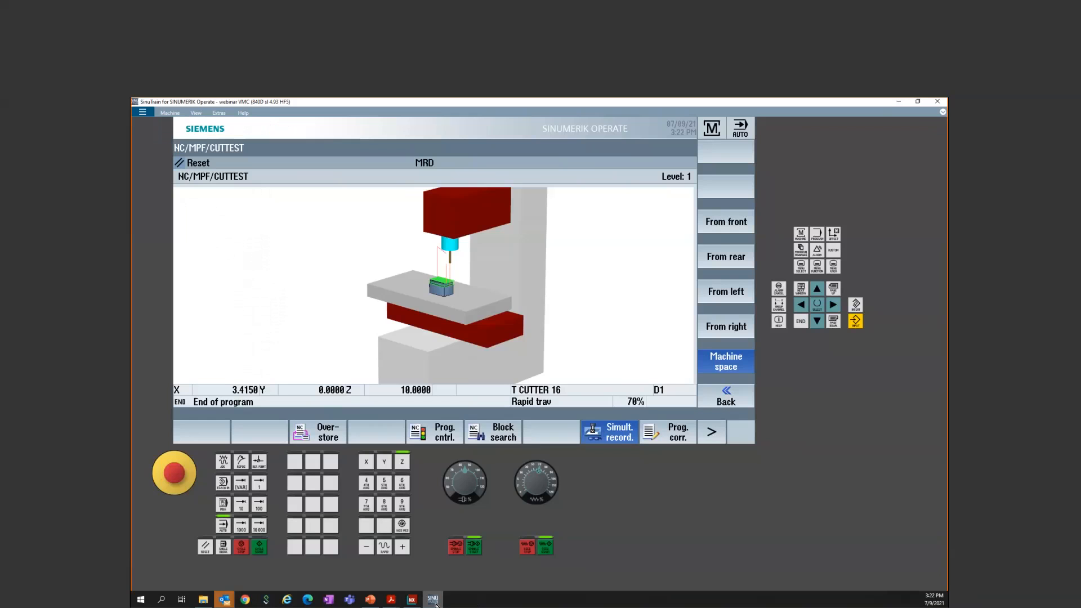
{"action": "left_click", "coordinate": [804, 254]}
{"action": "left_click", "coordinate": [507, 440]}
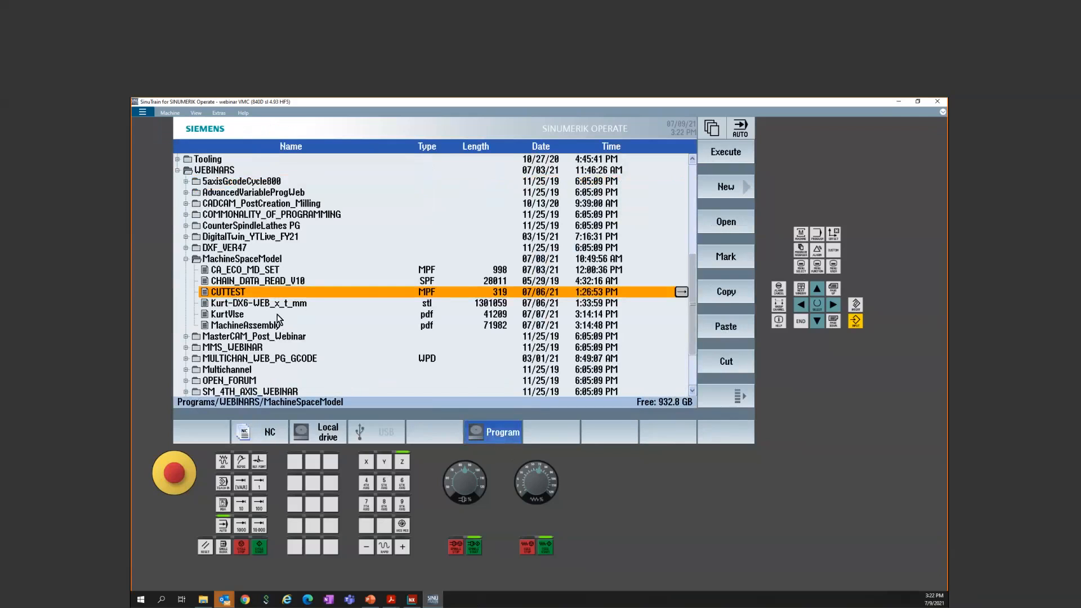
{"action": "left_click", "coordinate": [266, 304]}
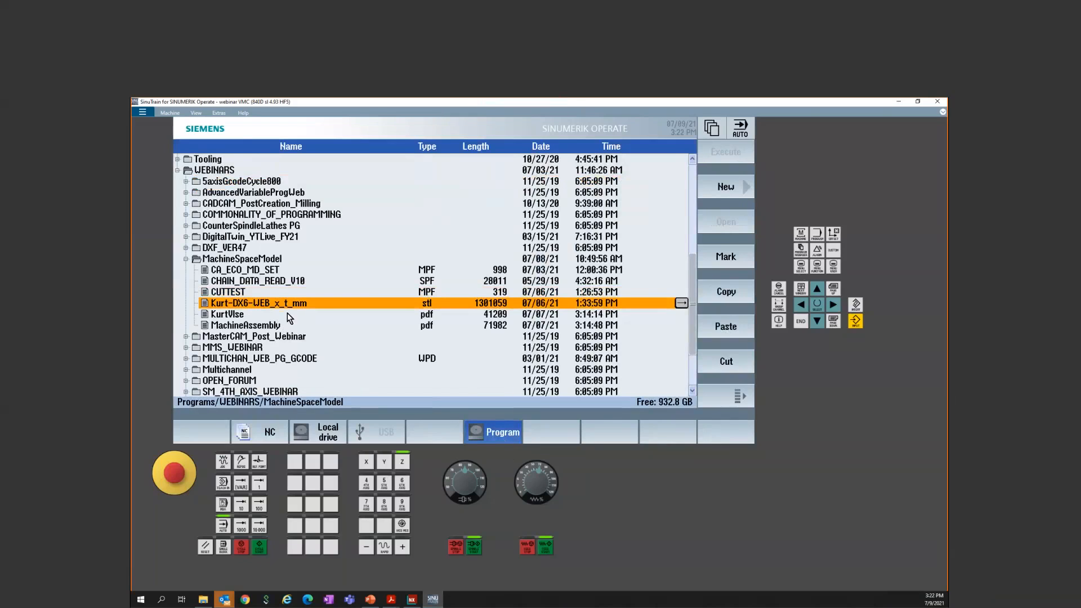
{"action": "left_click", "coordinate": [730, 296]}
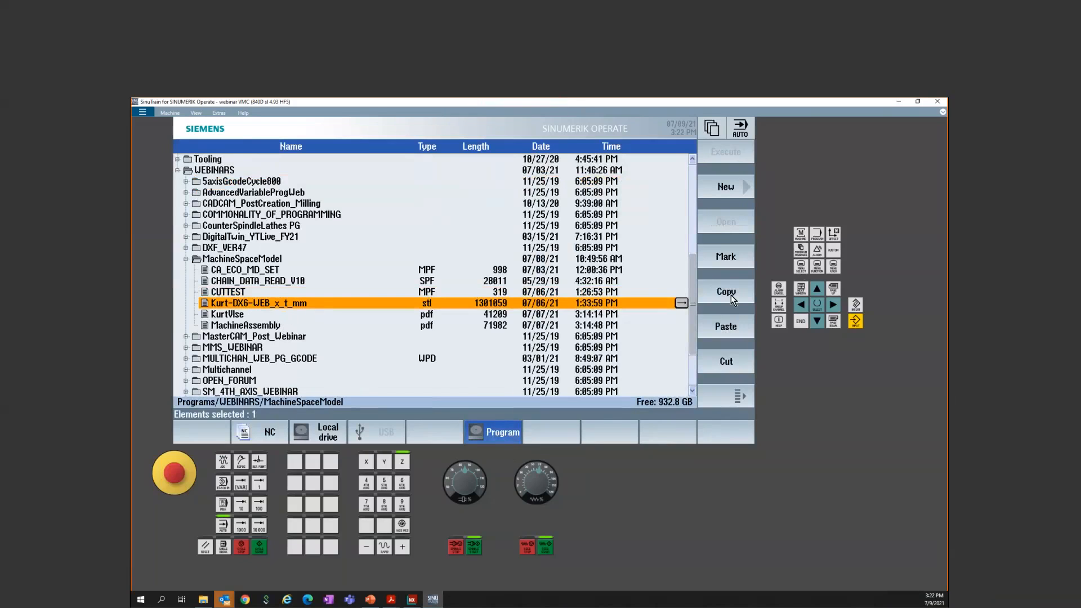
Step: Paste the copied vise STL into the mm folder of the 3D collision model directory under NC data in the system data
{"action": "left_click", "coordinate": [802, 267]}
{"action": "left_click", "coordinate": [554, 432]}
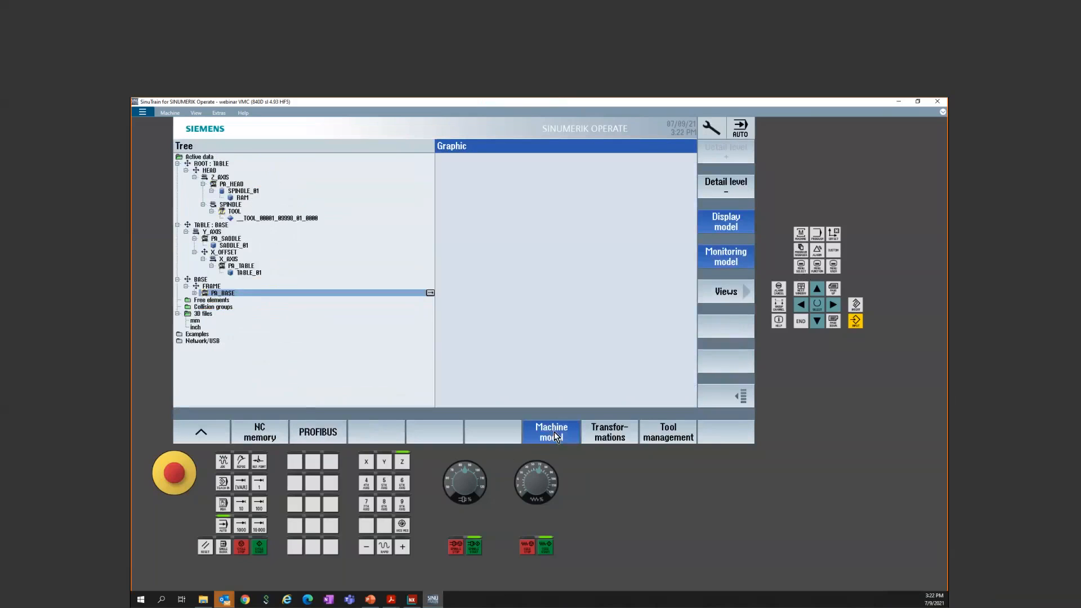
{"action": "left_click", "coordinate": [209, 437]}
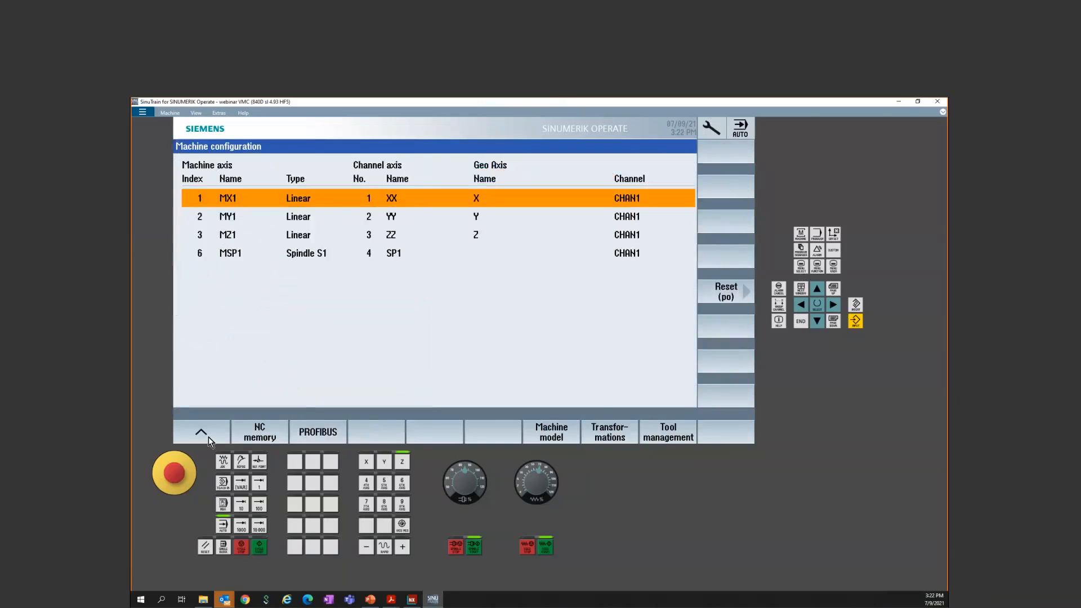
{"action": "left_click", "coordinate": [208, 437]}
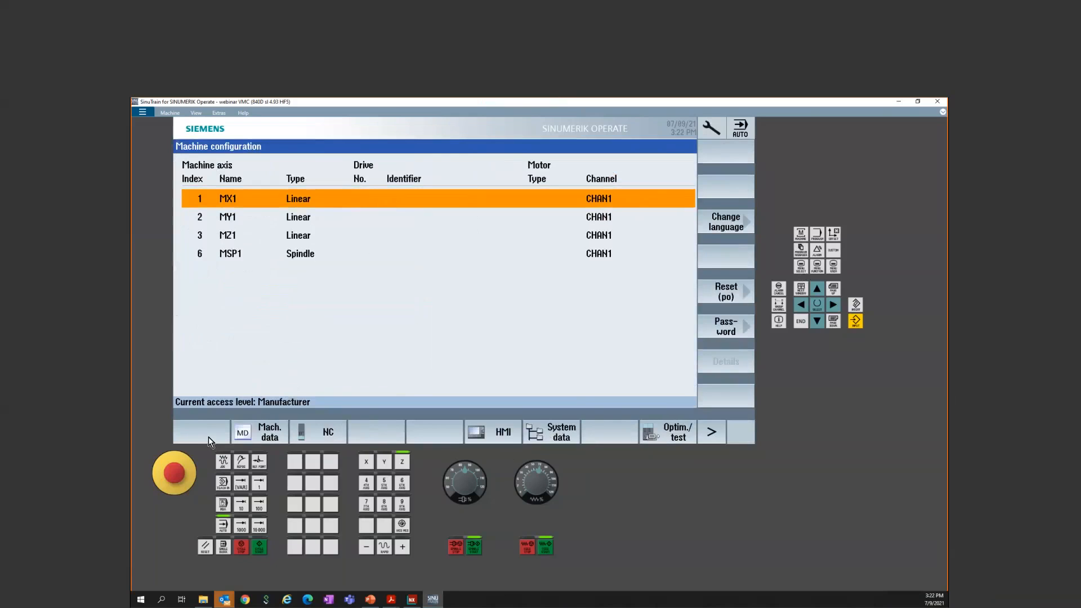
{"action": "left_click", "coordinate": [561, 434]}
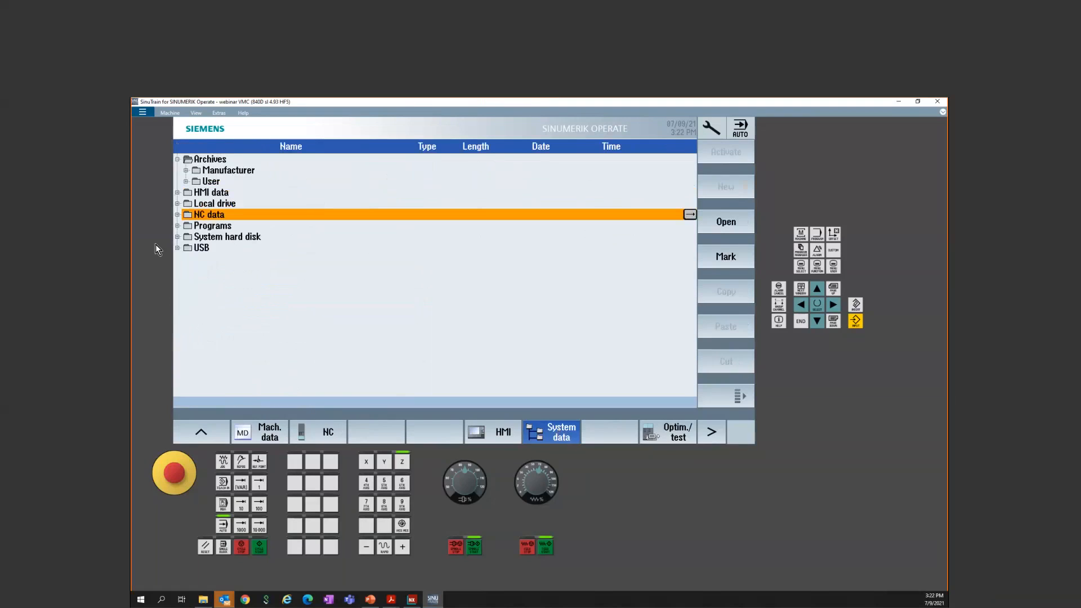
{"action": "double_click", "coordinate": [218, 218]}
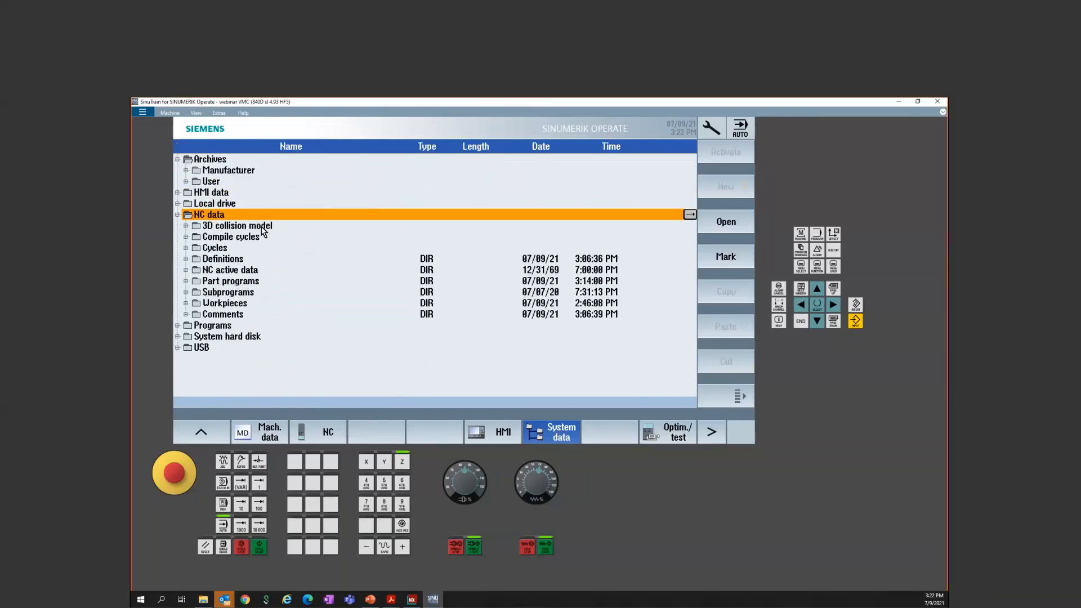
{"action": "double_click", "coordinate": [261, 226]}
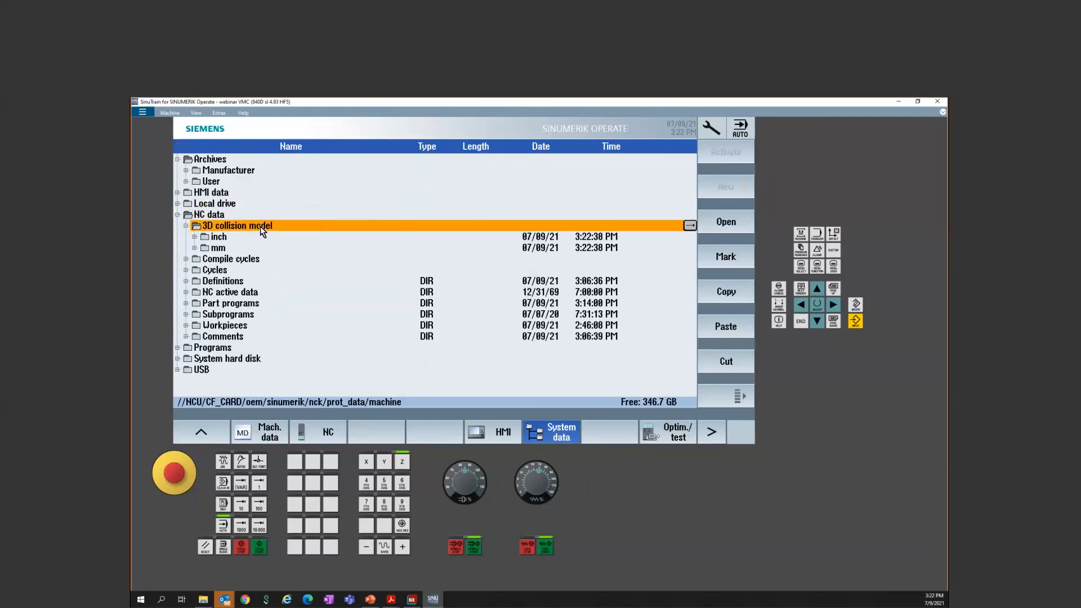
{"action": "left_click", "coordinate": [220, 253]}
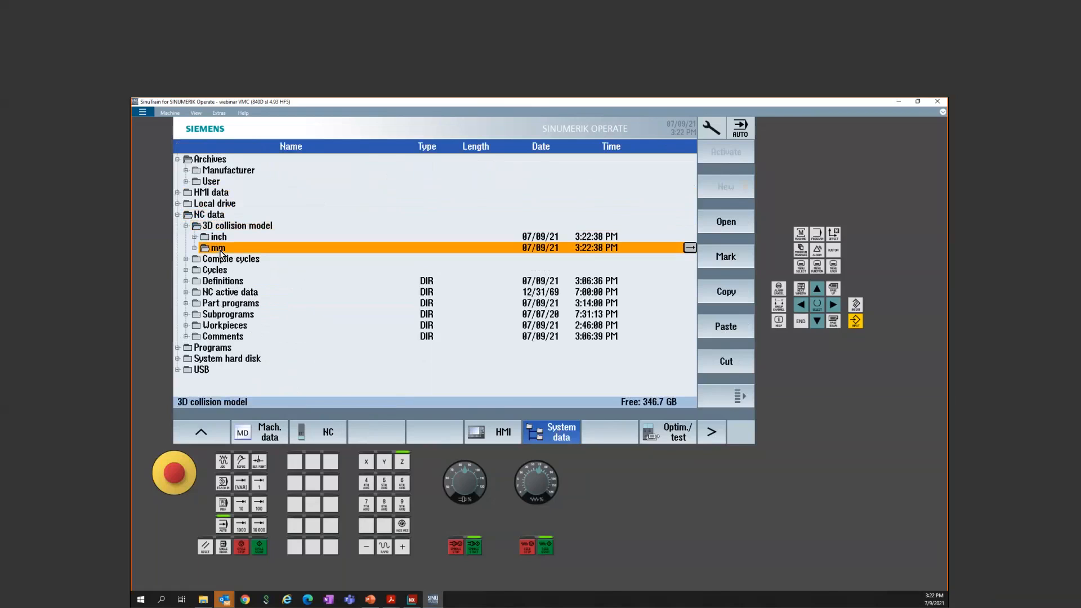
{"action": "left_click", "coordinate": [725, 326]}
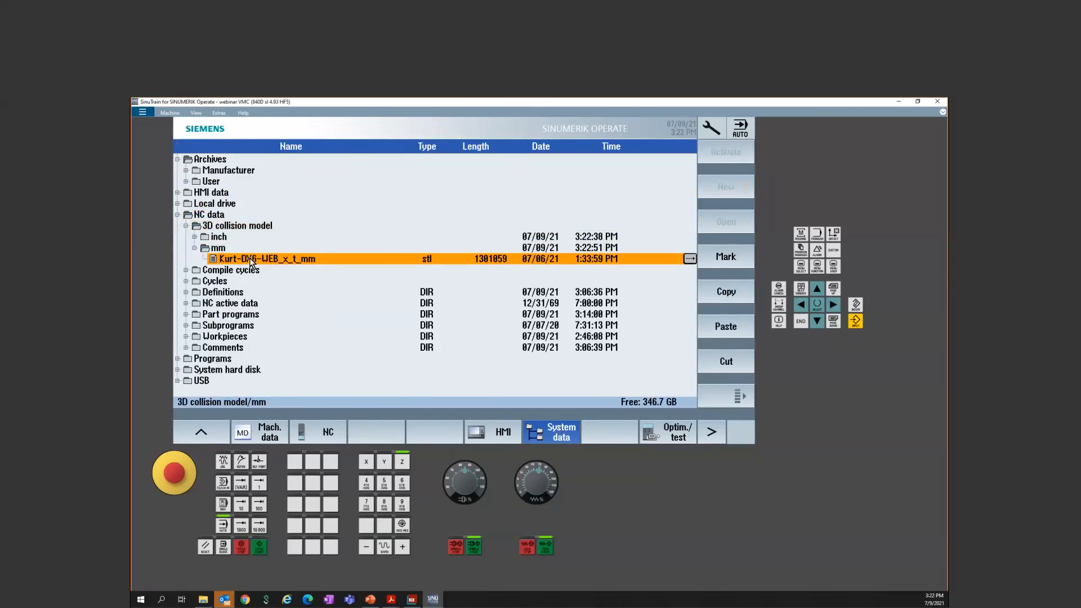
Step: Switch to NX, measure the clamping face of the vise's fixed red jaw plate and close the measurement
{"action": "left_click", "coordinate": [412, 600]}
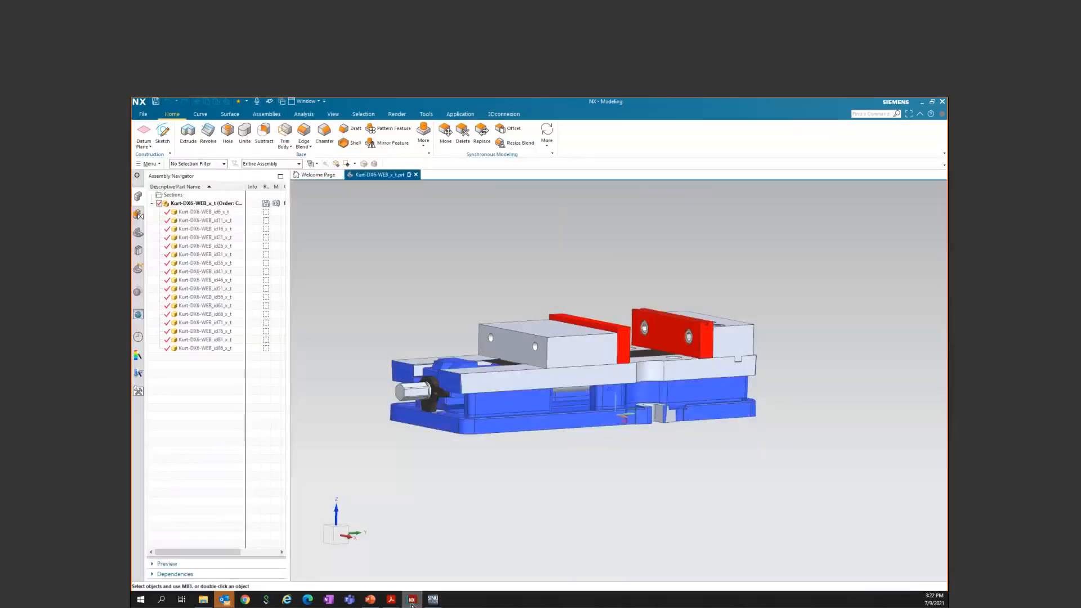
{"action": "left_click", "coordinate": [606, 510]}
{"action": "key", "text": "Home"}
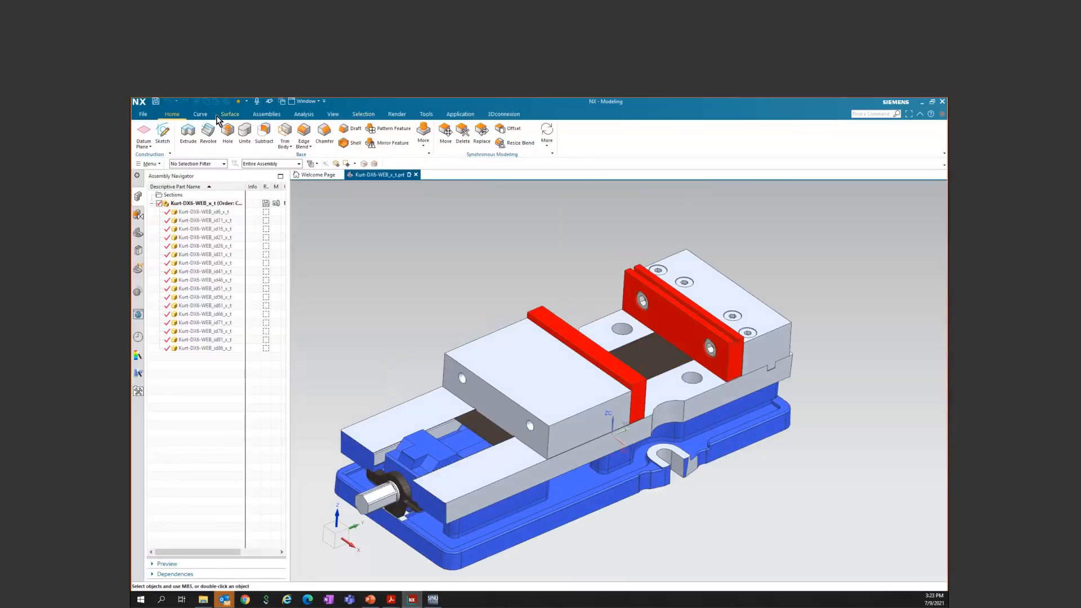
{"action": "left_click", "coordinate": [312, 115]}
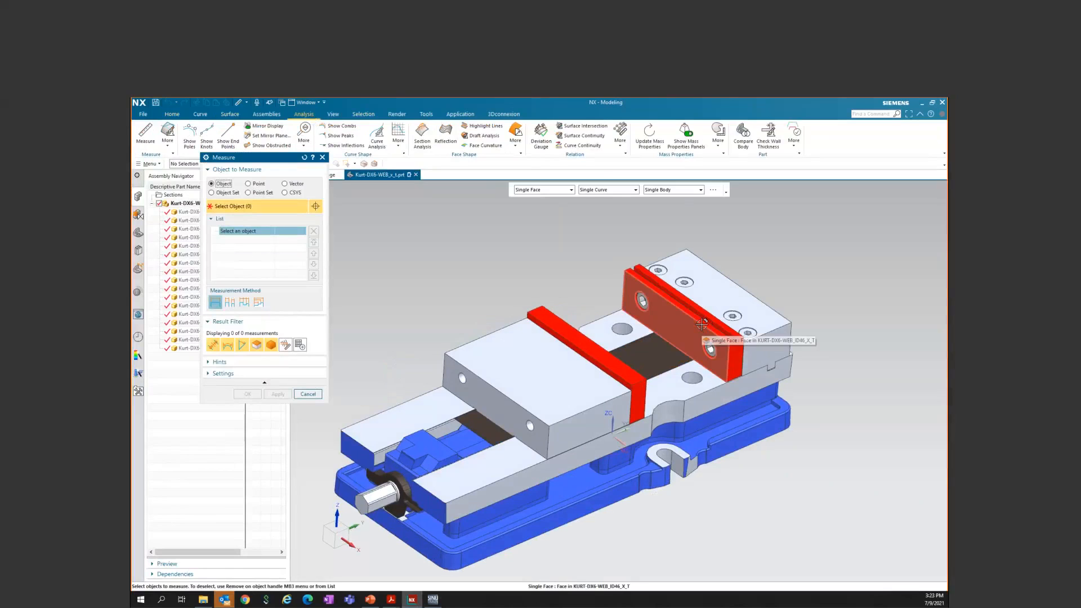
{"action": "scroll", "coordinate": [703, 325], "scroll_direction": "up", "scroll_amount": 6}
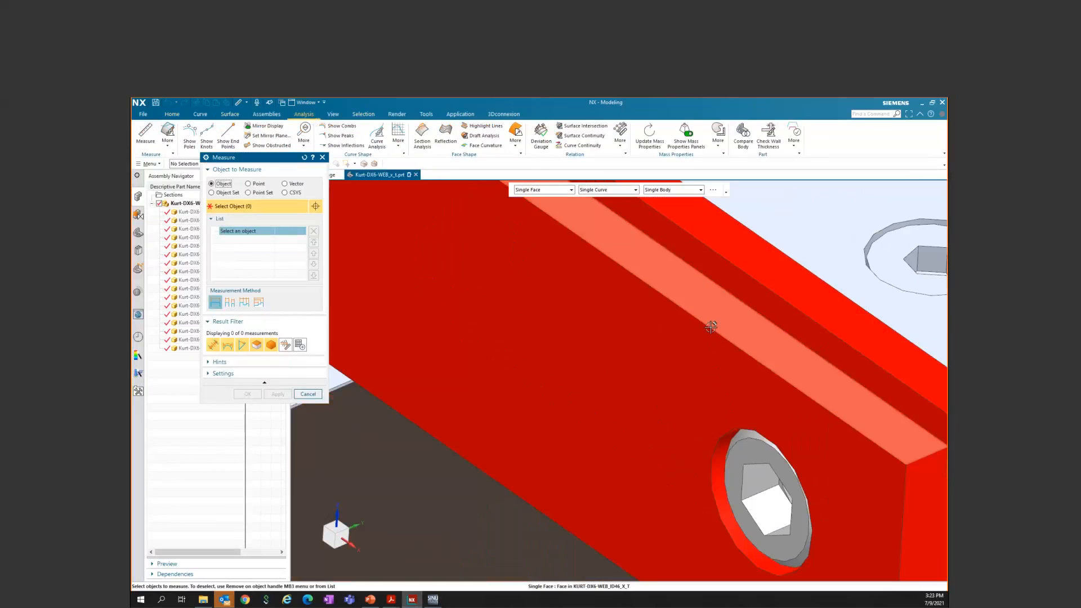
{"action": "scroll", "coordinate": [703, 335], "scroll_direction": "down", "scroll_amount": 2}
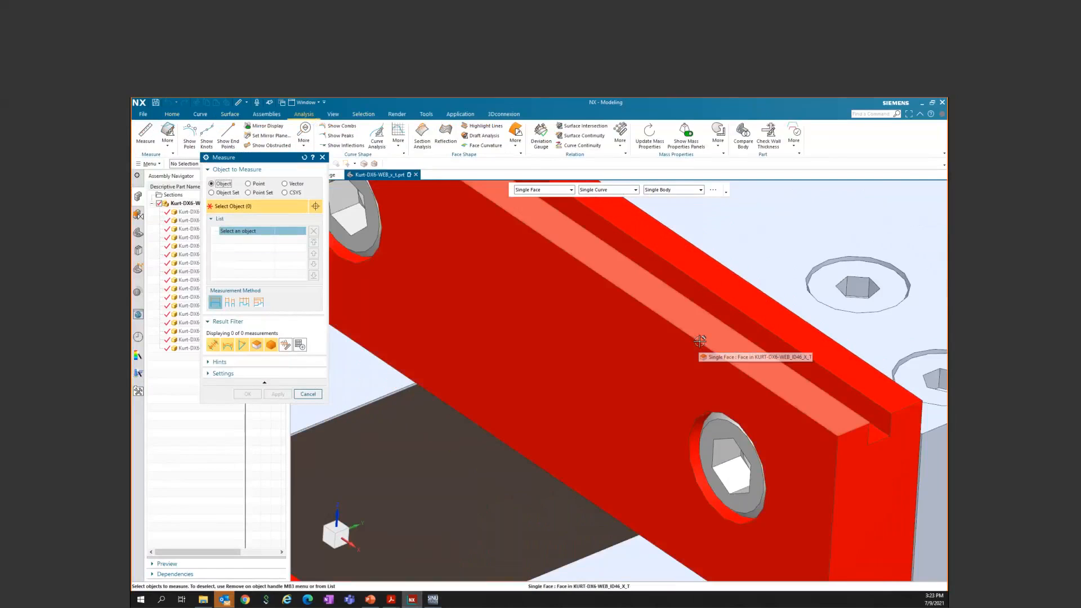
{"action": "left_click", "coordinate": [699, 341]}
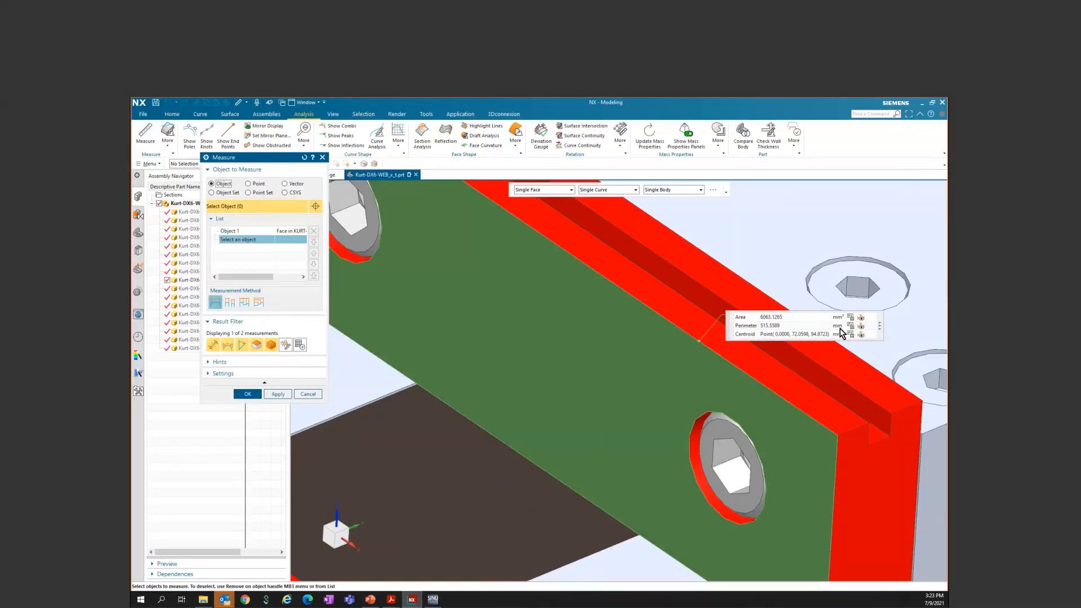
{"action": "scroll", "coordinate": [842, 334], "scroll_direction": "down", "scroll_amount": 6}
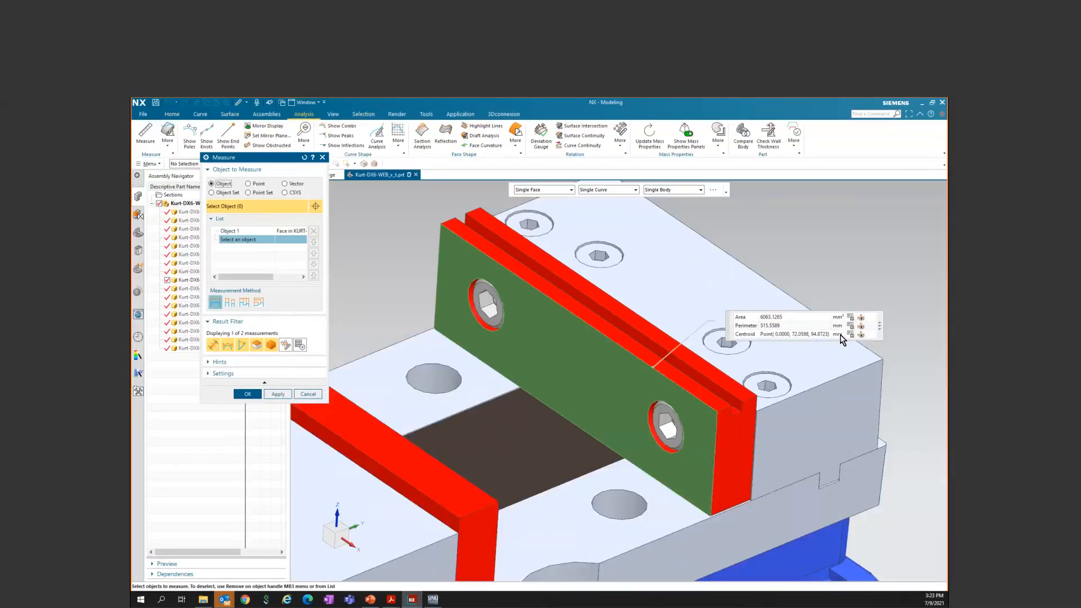
{"action": "key", "text": "Escape"}
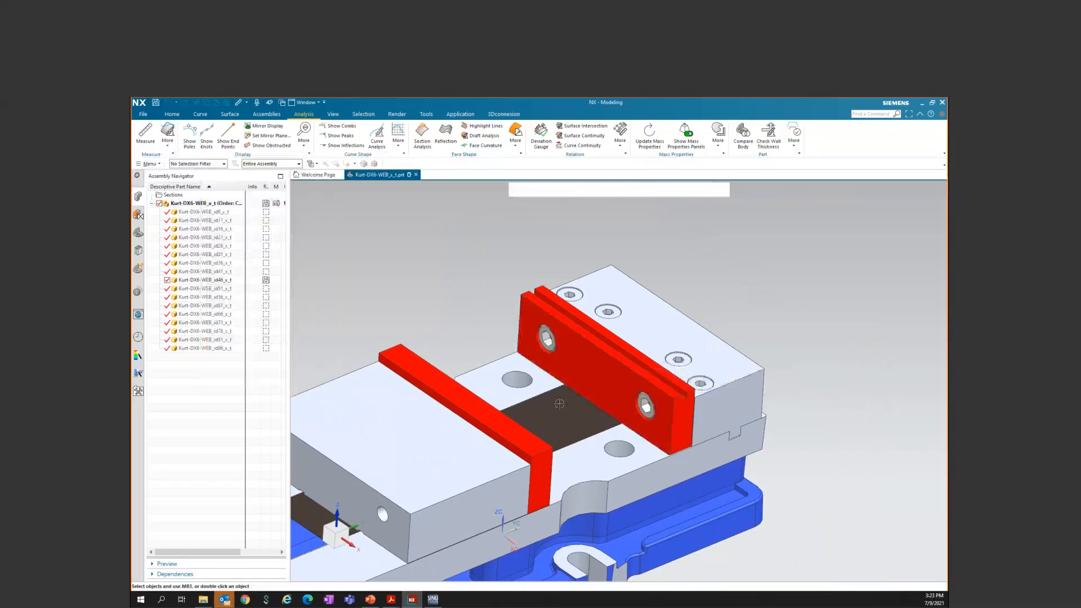
{"action": "scroll", "coordinate": [455, 264], "scroll_direction": "down", "scroll_amount": 1}
{"action": "scroll", "coordinate": [455, 264], "scroll_direction": "down", "scroll_amount": 3}
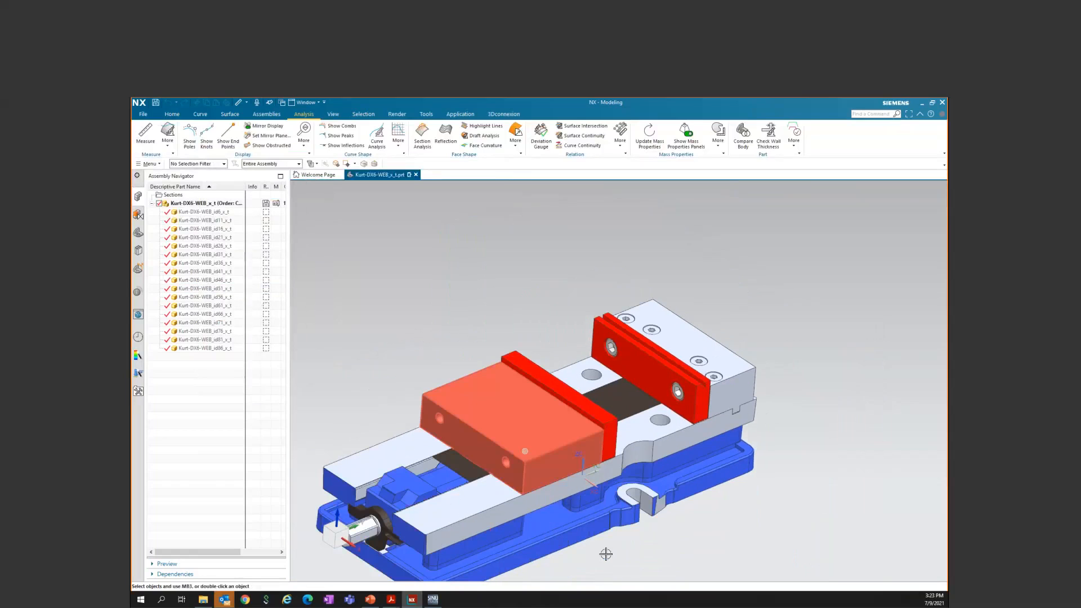
Step: Check the work holding slide in PowerPoint and examine the vise's underside and coordinate origin in NX
{"action": "left_click", "coordinate": [433, 600]}
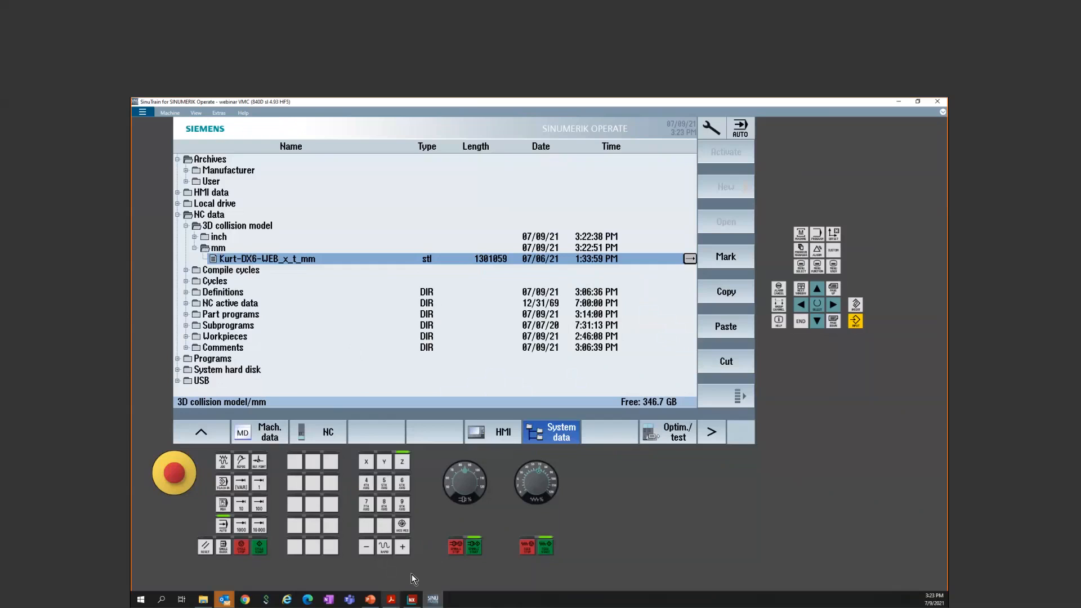
{"action": "left_click", "coordinate": [373, 603]}
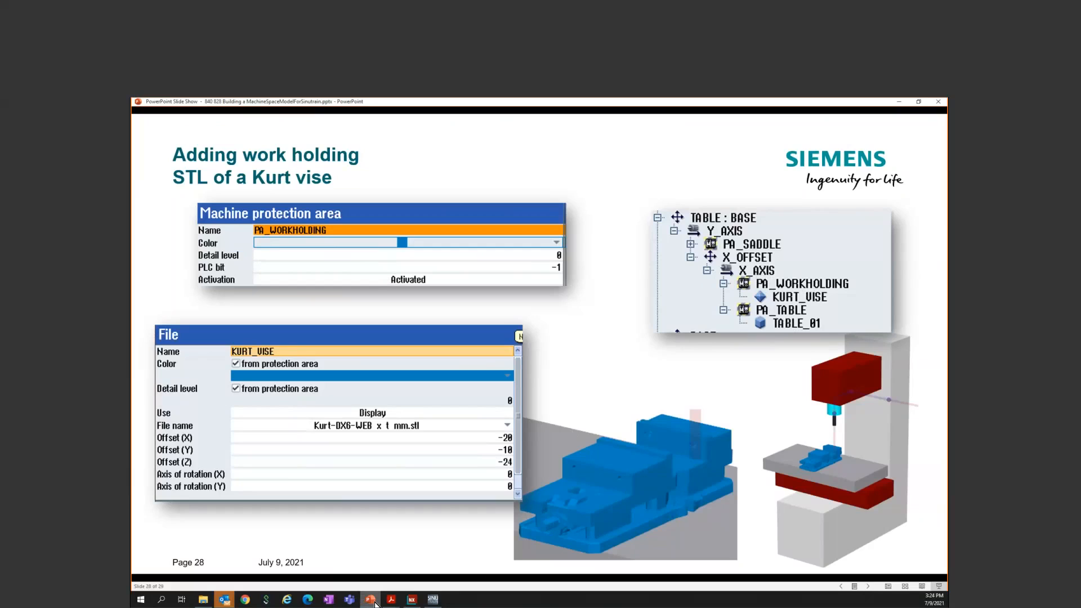
{"action": "left_click", "coordinate": [412, 599]}
{"action": "middle_click_drag", "start_coordinate": [515, 442], "coordinate": [663, 487]}
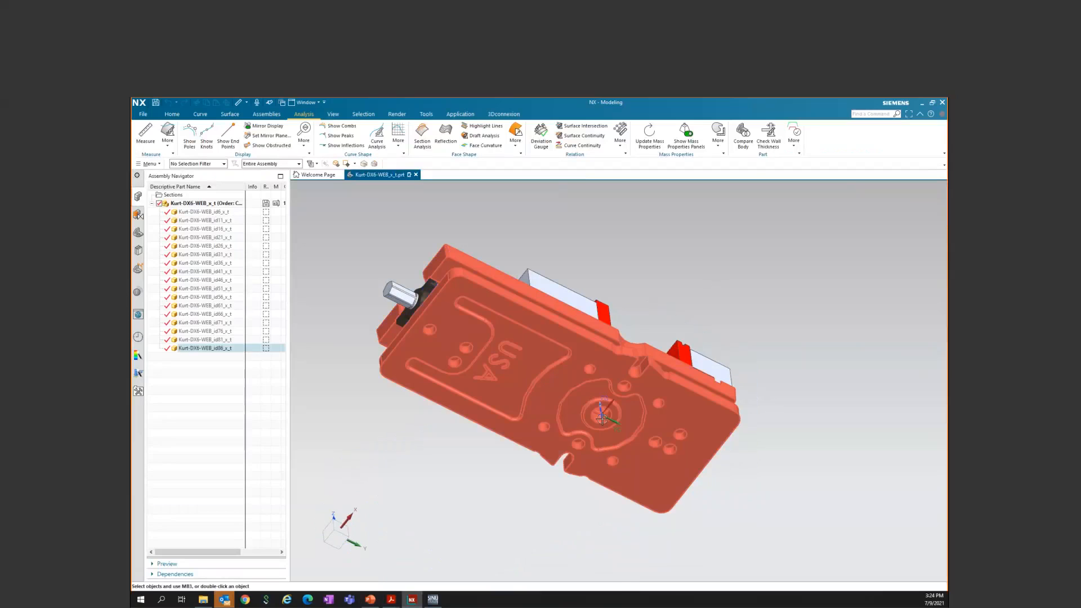
{"action": "middle_click_drag", "start_coordinate": [666, 505], "coordinate": [739, 548]}
{"action": "scroll", "coordinate": [739, 548], "scroll_direction": "up", "scroll_amount": 2}
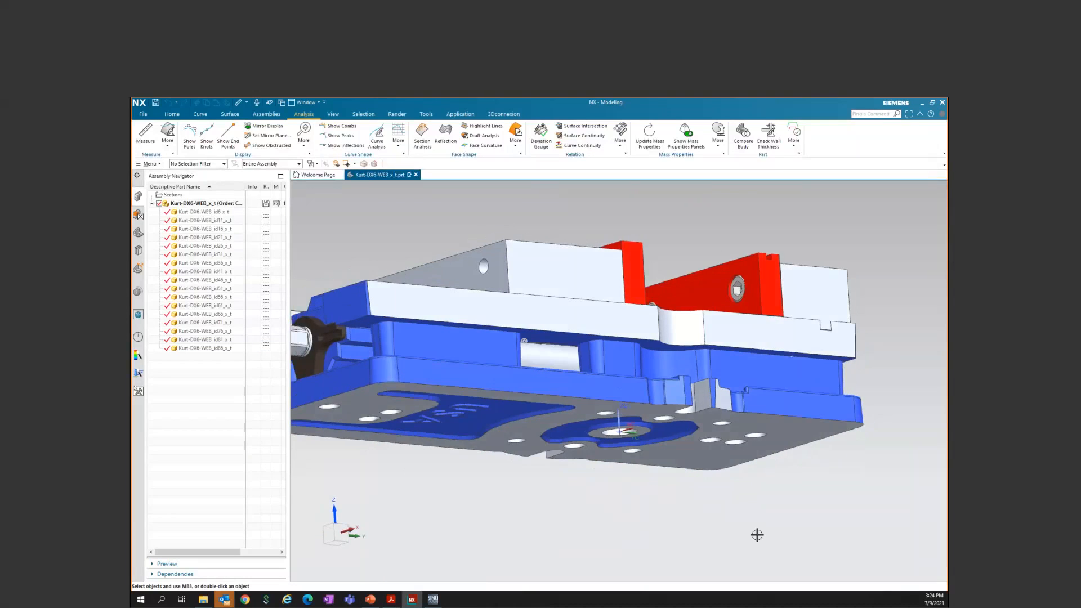
{"action": "key", "text": "Home"}
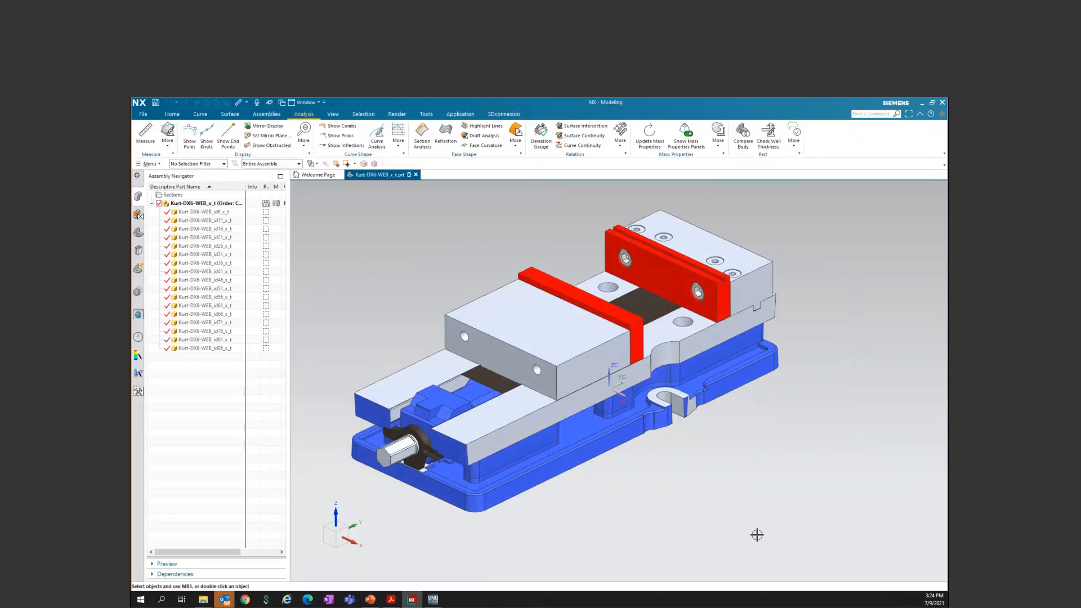
Step: Switch to SinuTrain and add a new machine protection area under X_AXIS in the machine model
{"action": "left_click", "coordinate": [432, 600]}
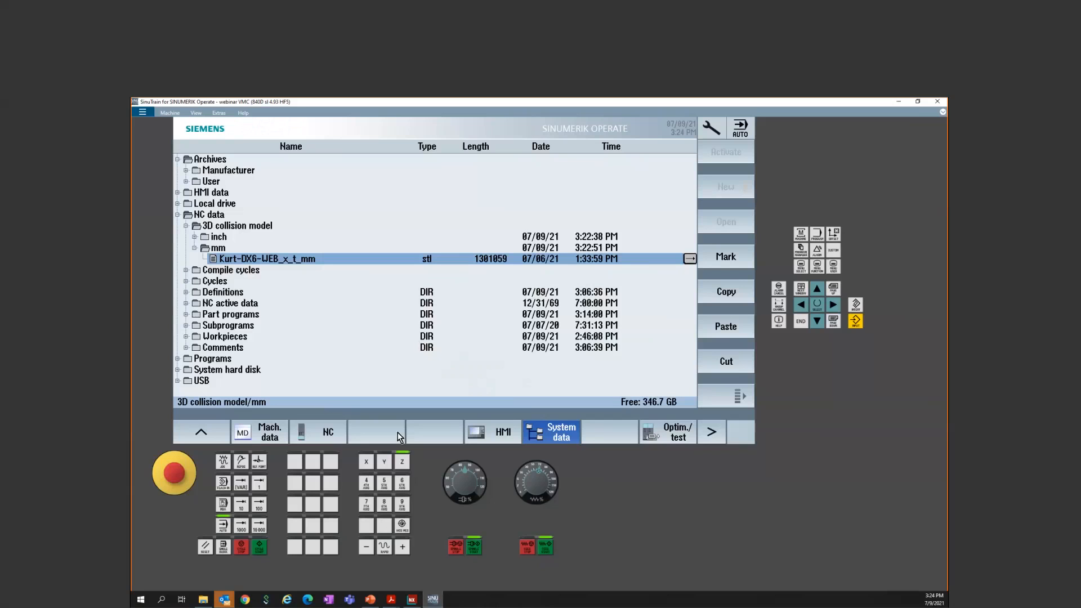
{"action": "left_click", "coordinate": [328, 437]}
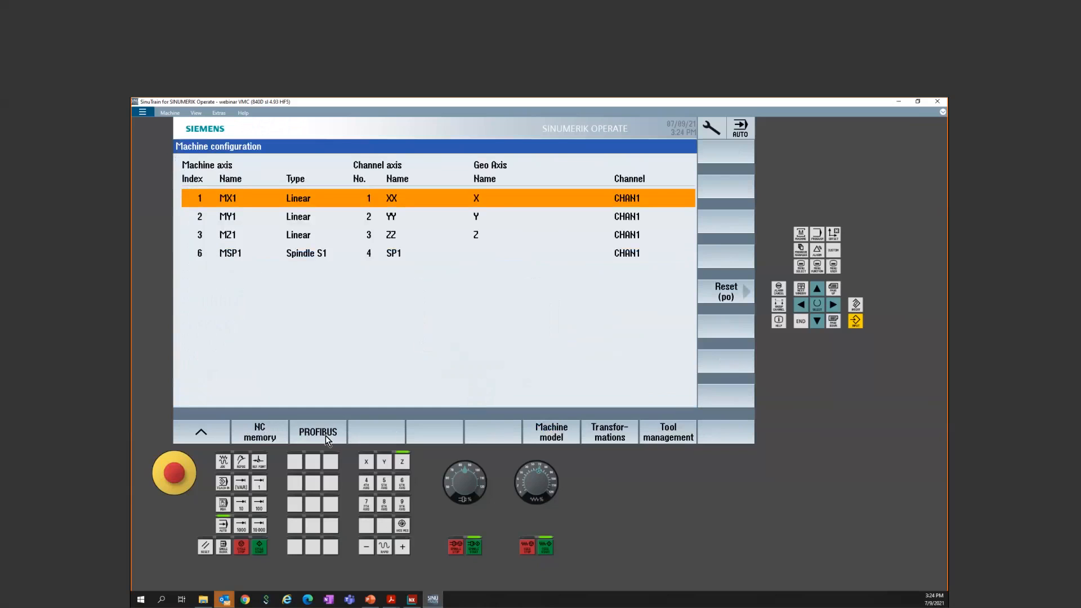
{"action": "left_click", "coordinate": [552, 433]}
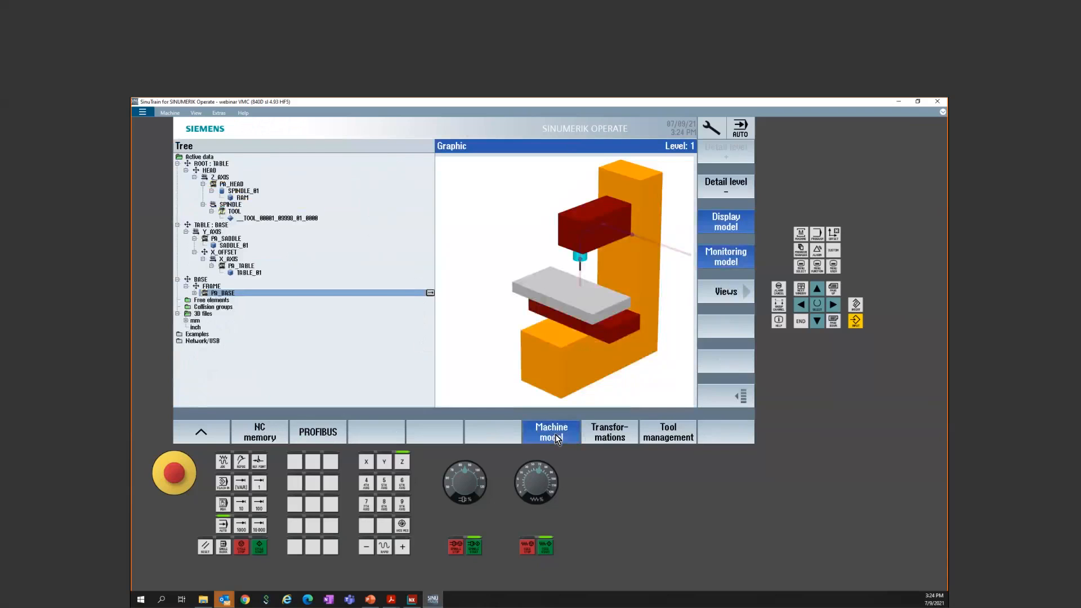
{"action": "left_click", "coordinate": [239, 254]}
{"action": "left_click", "coordinate": [245, 259]}
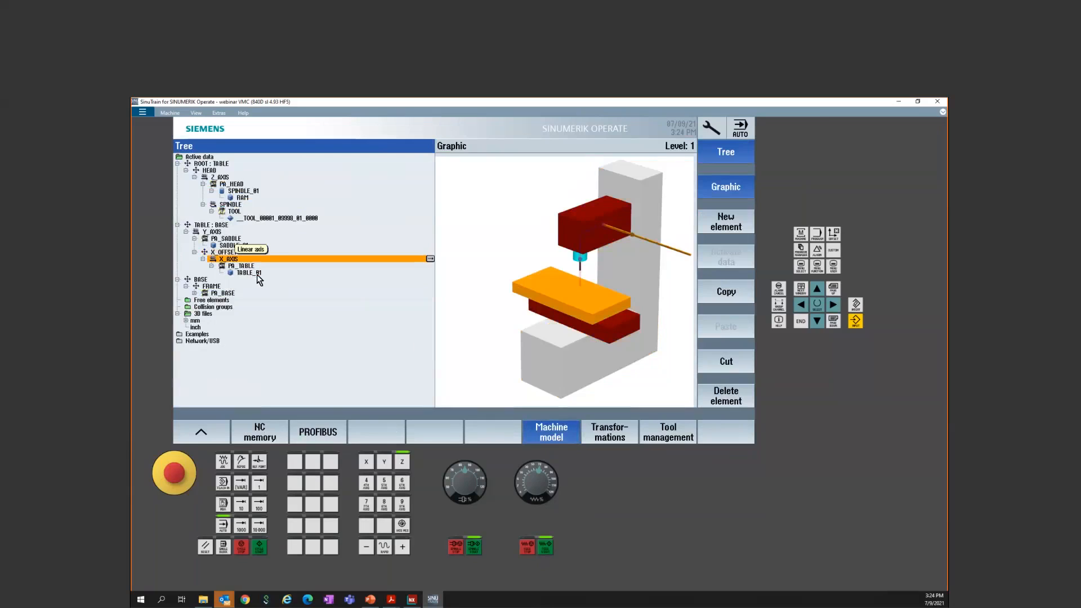
{"action": "left_click", "coordinate": [731, 223]}
{"action": "left_click", "coordinate": [421, 230]}
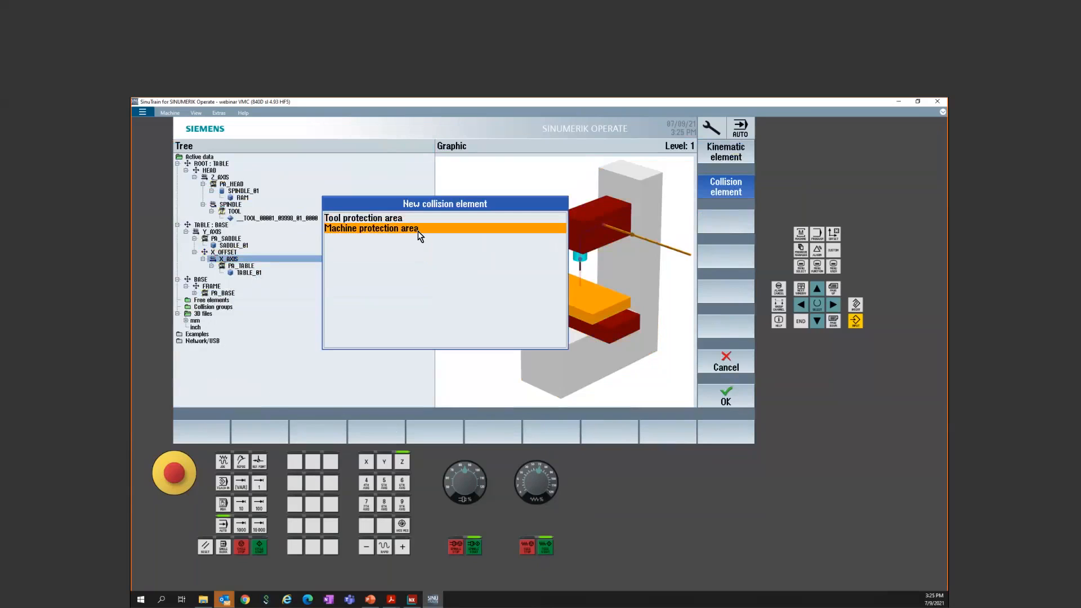
{"action": "left_click", "coordinate": [745, 400]}
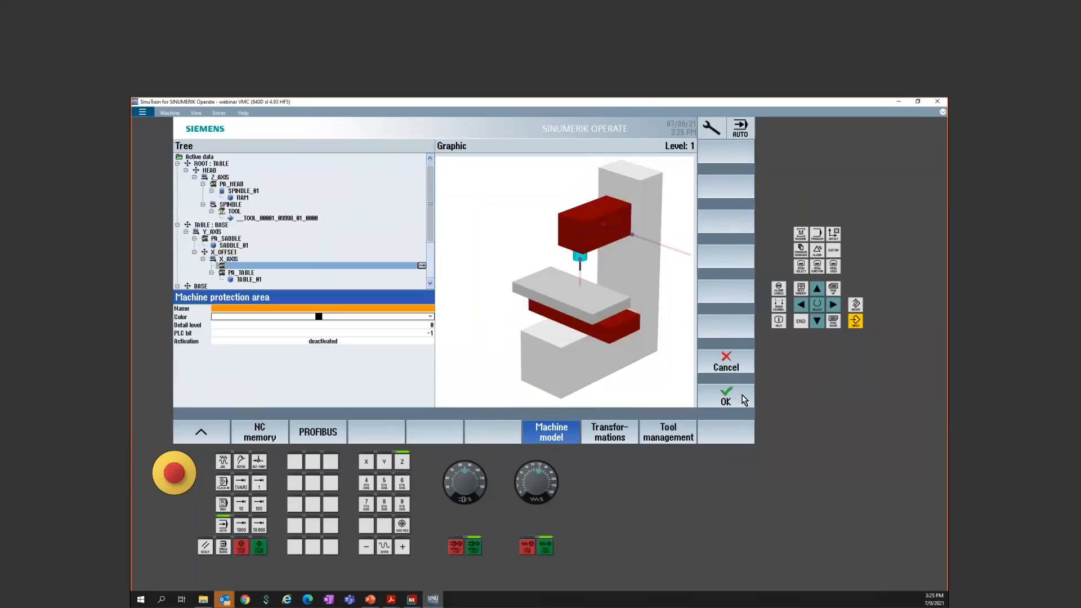
Step: Name the new machine protection area PA_WORKHOLDING and set its color to blue
{"action": "type", "text": "PA_"}
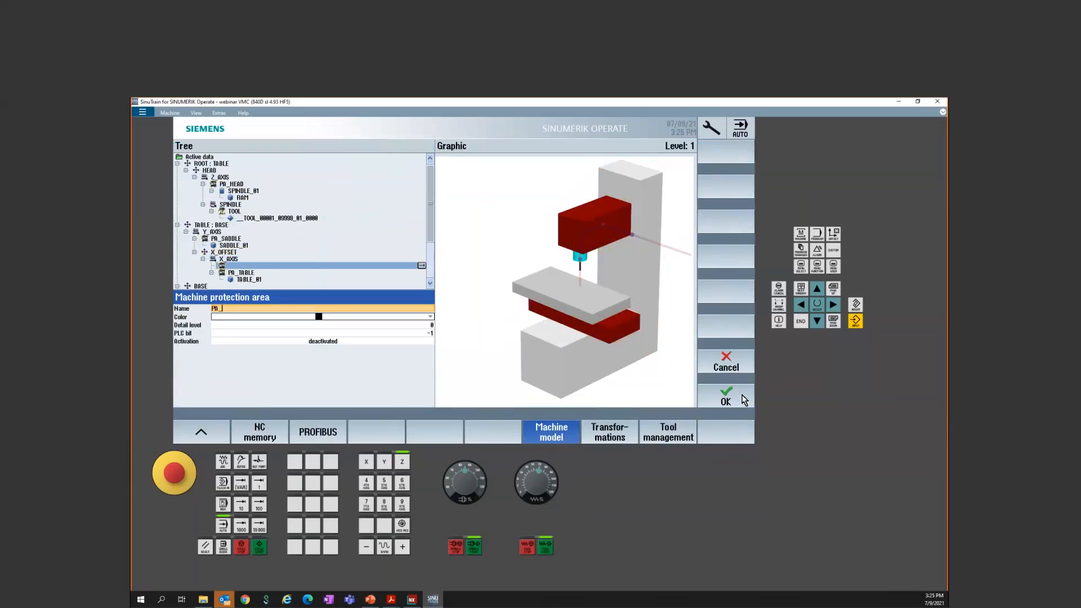
{"action": "type", "text": "WORKHOLDING"}
{"action": "key", "text": "Down"}
{"action": "left_click", "coordinate": [371, 318]}
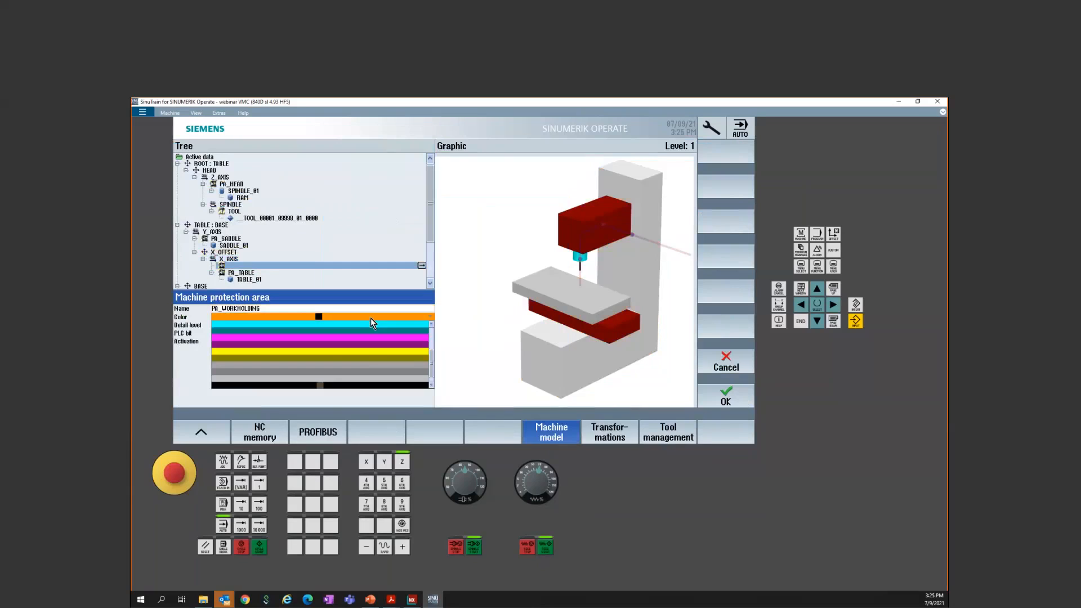
{"action": "left_click", "coordinate": [360, 387]}
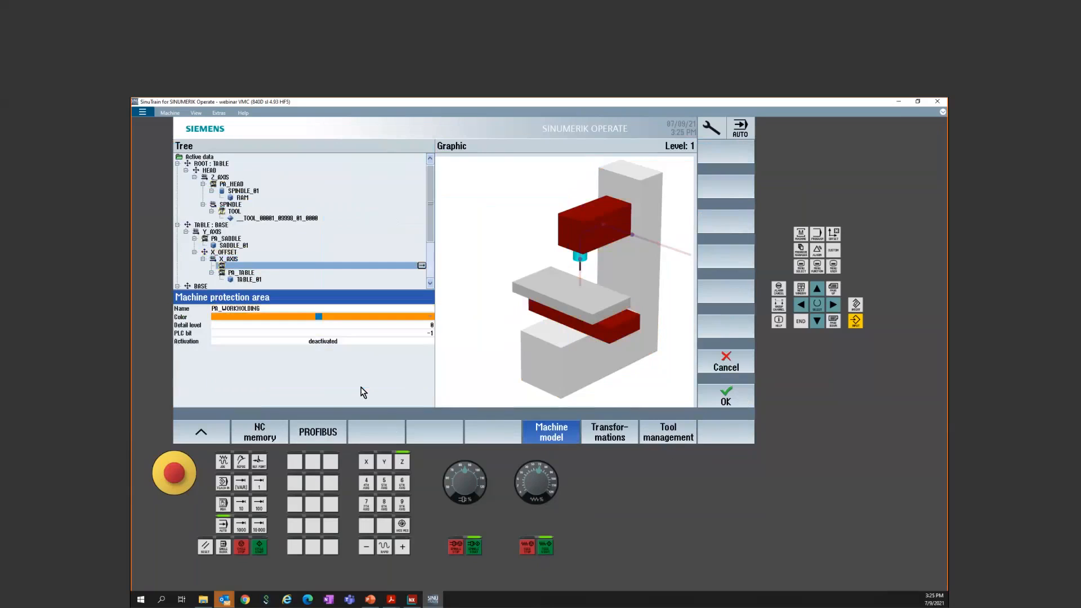
Step: Set the protection area's detail level to 2 and its activation to Activated, and accept the element
{"action": "left_click", "coordinate": [420, 326]}
{"action": "type", "text": "2"}
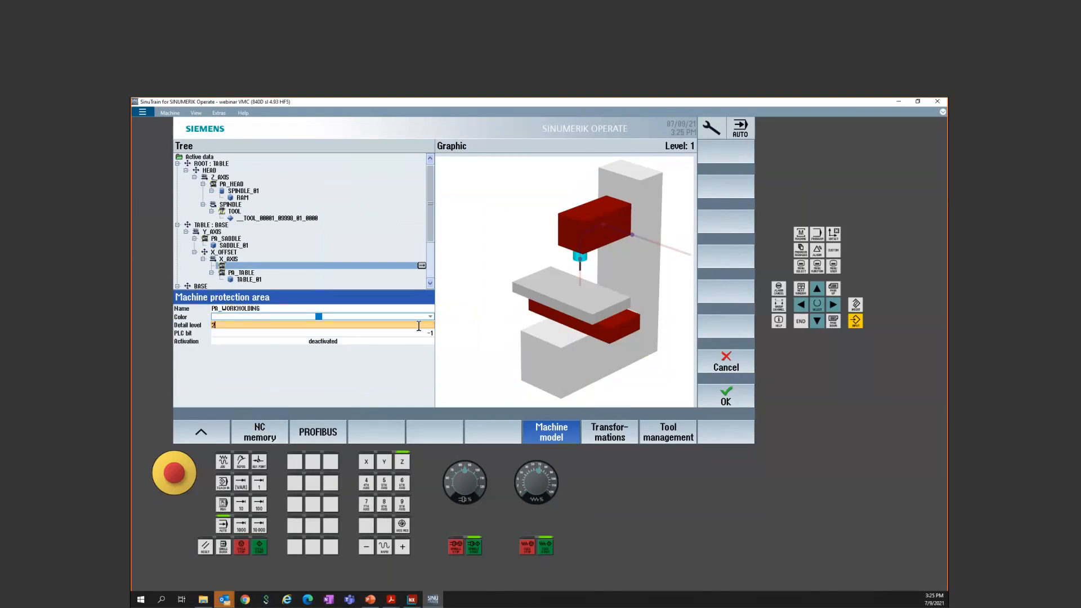
{"action": "left_click", "coordinate": [422, 332]}
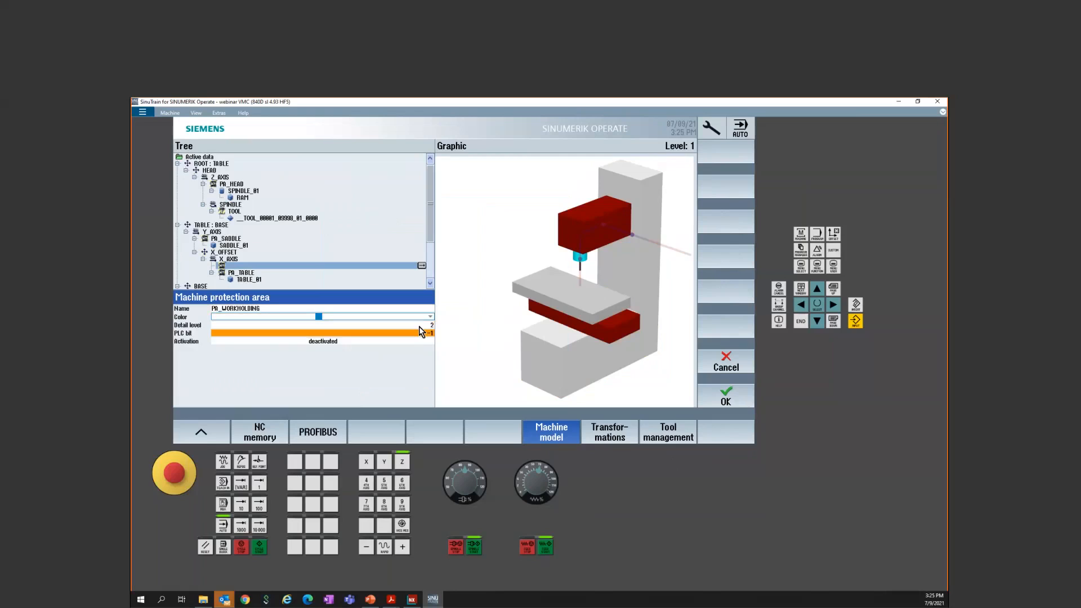
{"action": "left_click", "coordinate": [405, 341]}
{"action": "left_click", "coordinate": [405, 343]}
{"action": "left_click", "coordinate": [366, 353]}
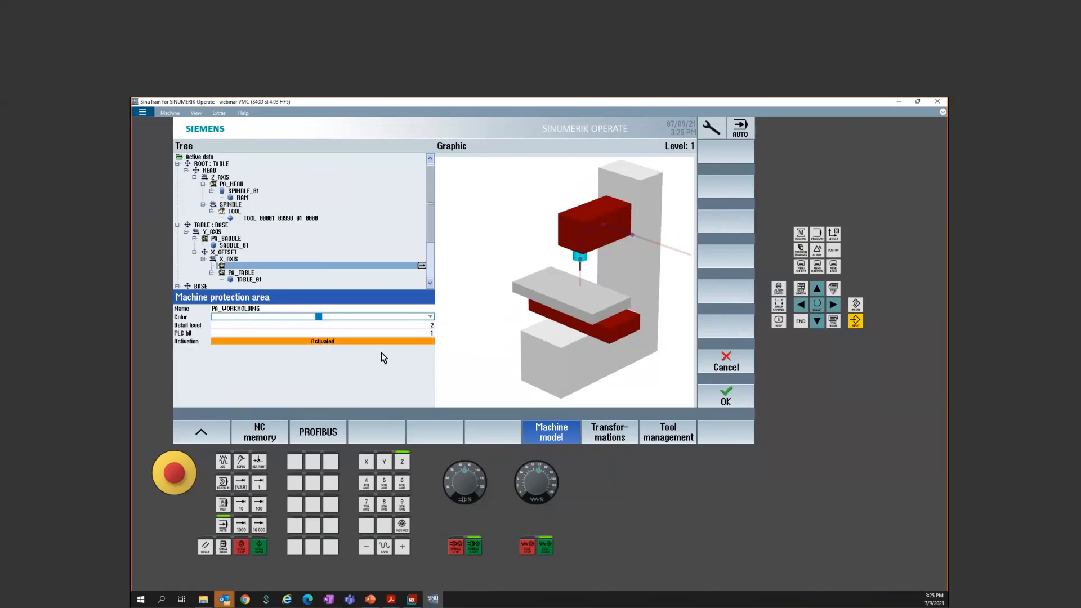
{"action": "left_click", "coordinate": [726, 398]}
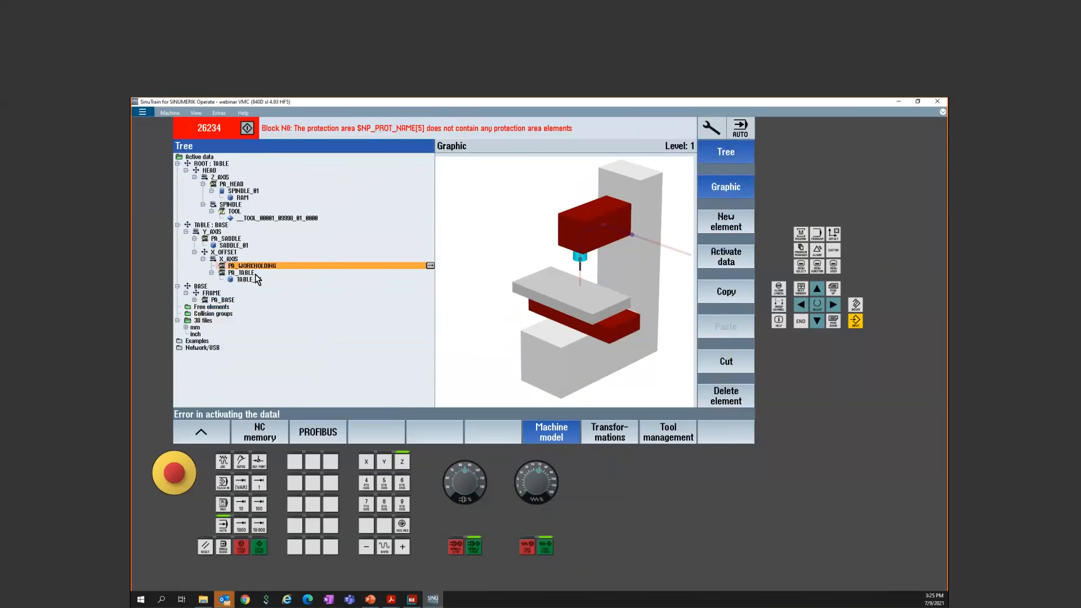
Step: Add a new collision element of type File under PA_WORKHOLDING
{"action": "left_click", "coordinate": [738, 224]}
{"action": "left_click", "coordinate": [331, 231]}
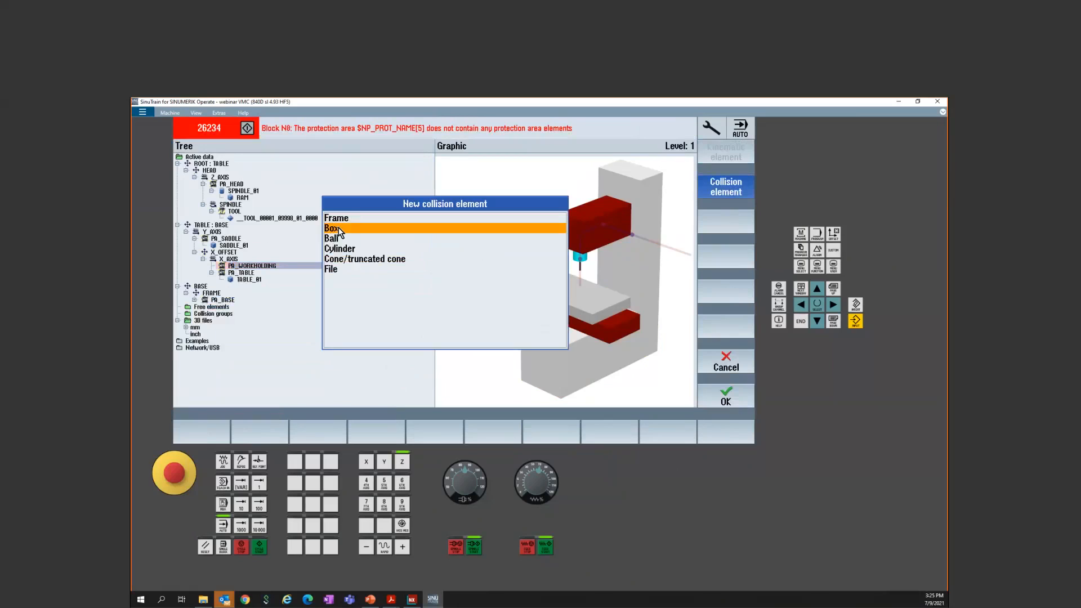
{"action": "left_click", "coordinate": [345, 249]}
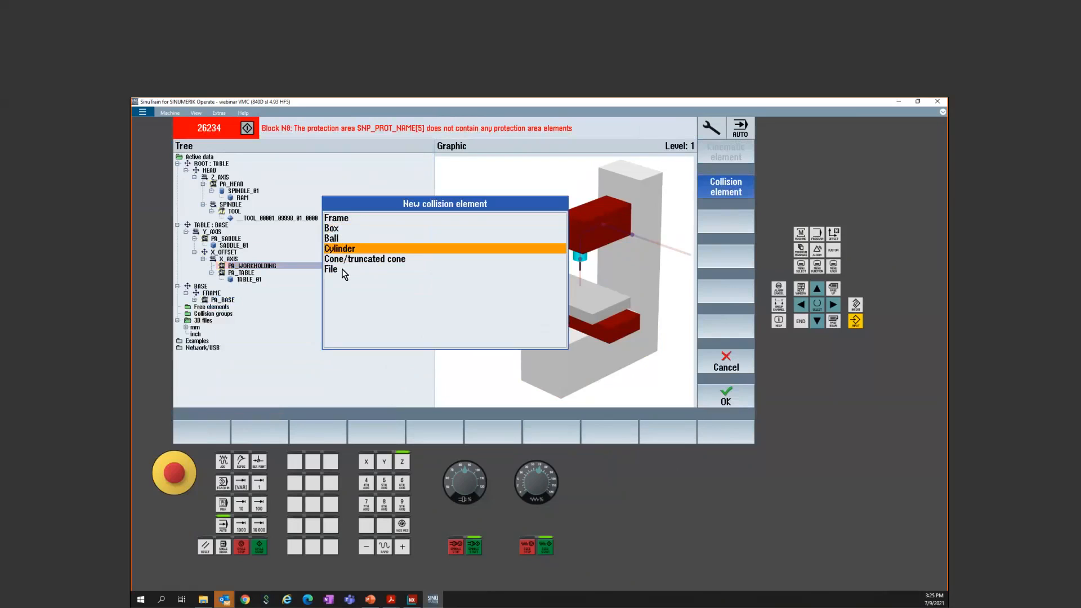
{"action": "left_click", "coordinate": [344, 274]}
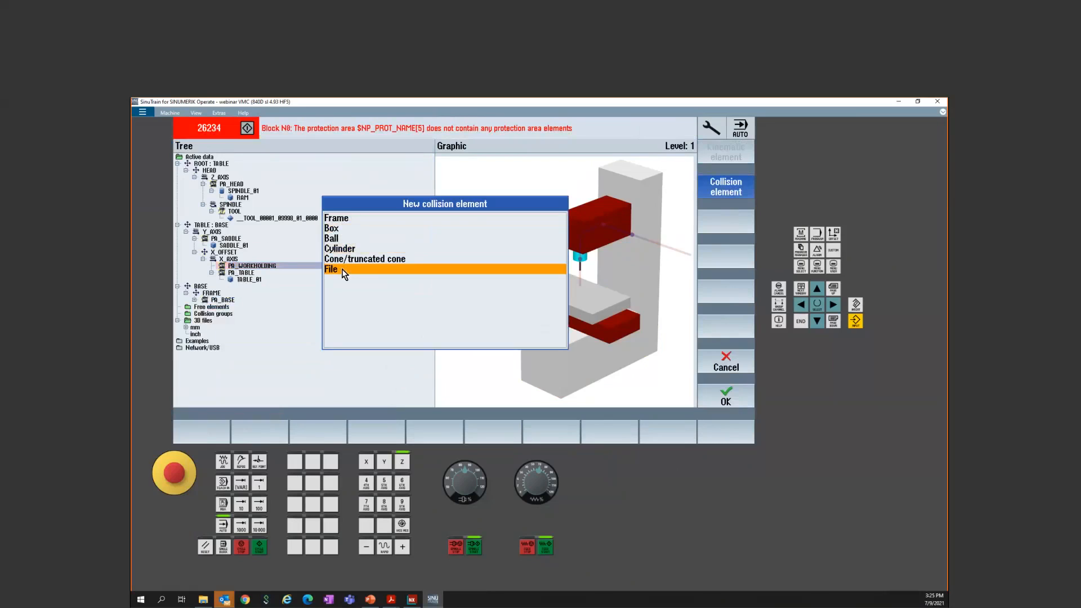
{"action": "left_click", "coordinate": [715, 394]}
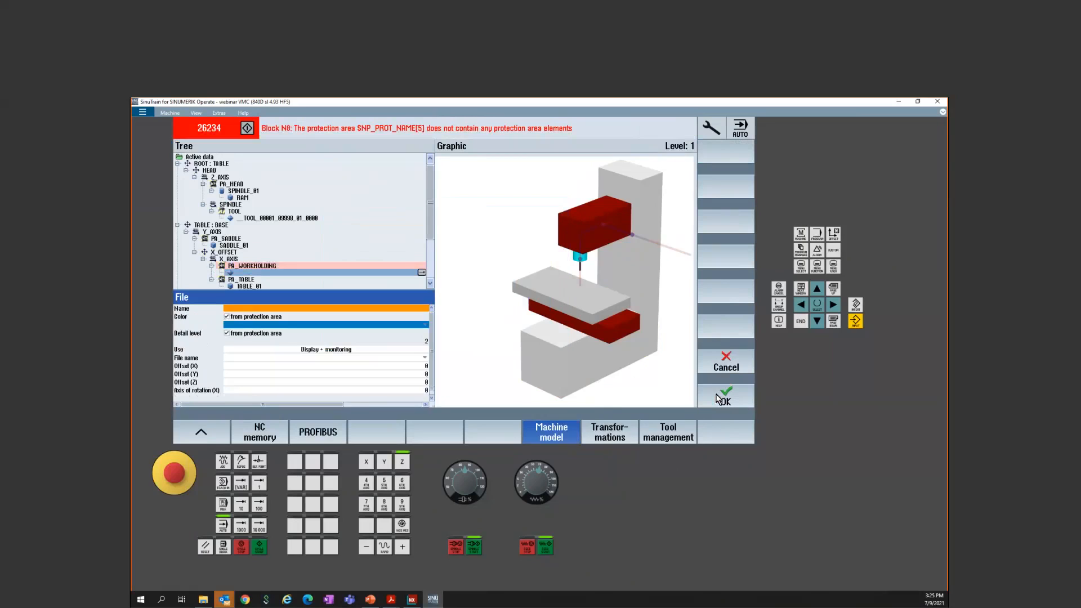
Step: Name the new file element VISE_01 and set its use to Display
{"action": "left_click", "coordinate": [261, 308]}
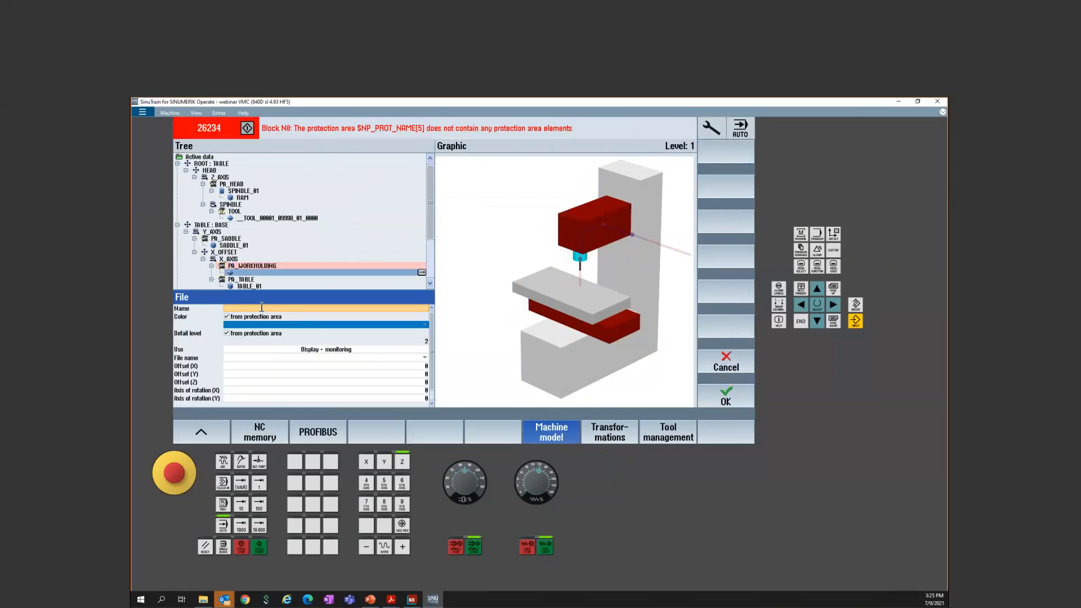
{"action": "type", "text": "VISE_01"}
{"action": "left_click", "coordinate": [334, 350]}
{"action": "left_click", "coordinate": [334, 350]}
{"action": "left_click", "coordinate": [334, 361]}
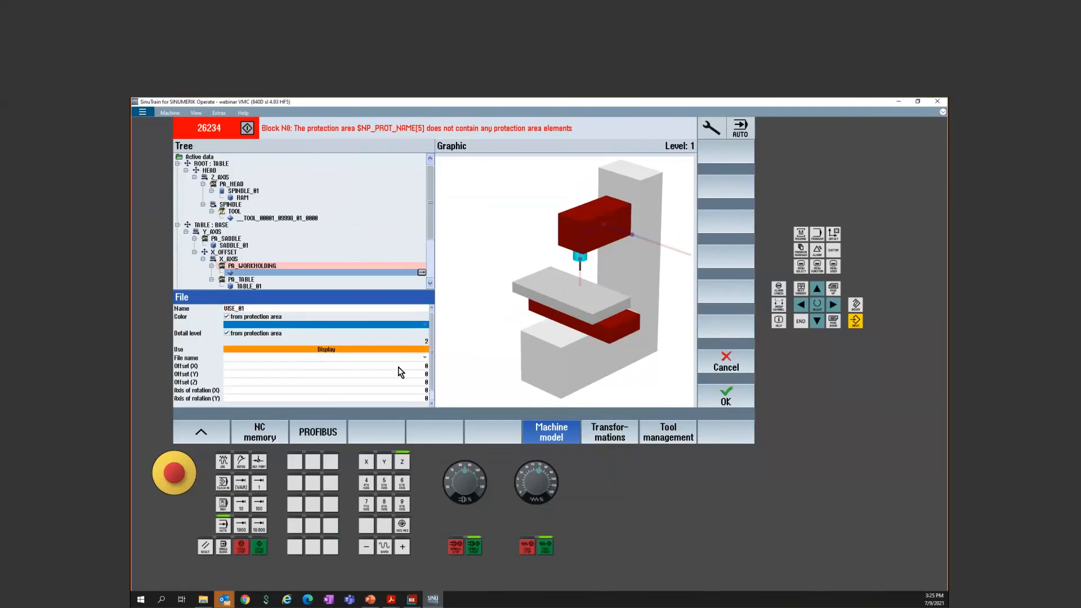
Step: Assign the file Kurt-DX6-WEB_x_1_mm.stl to VISE_01 and accept the element
{"action": "left_click", "coordinate": [415, 358]}
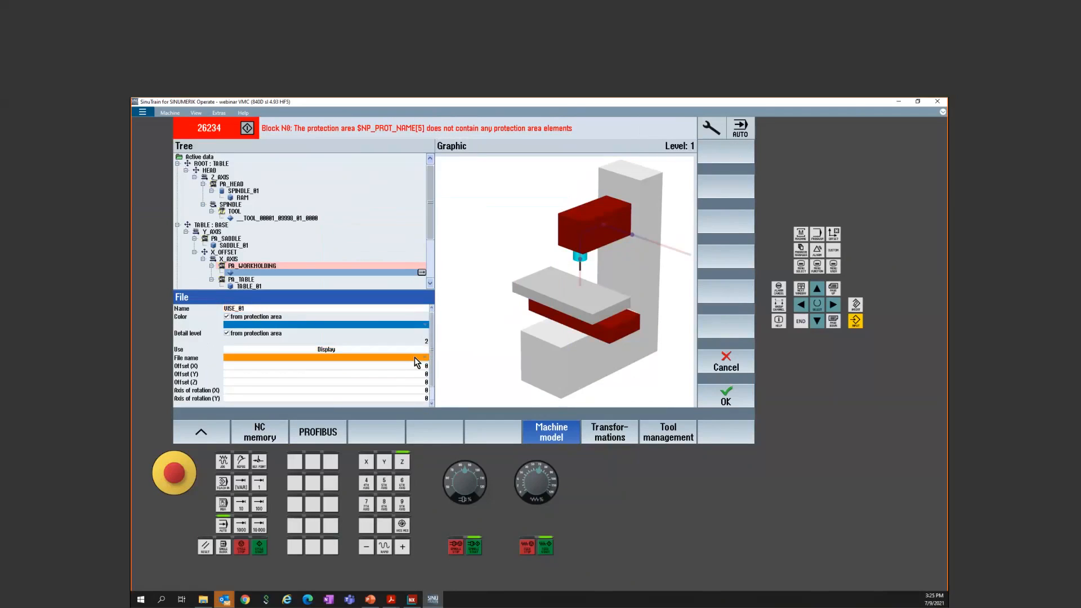
{"action": "left_click", "coordinate": [415, 359]}
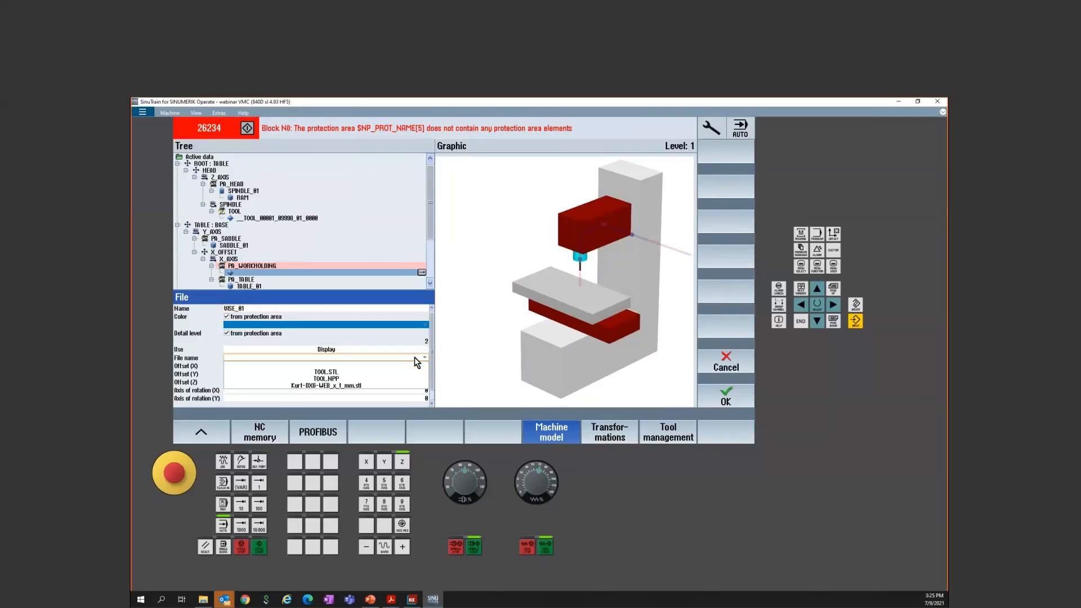
{"action": "left_click", "coordinate": [356, 386]}
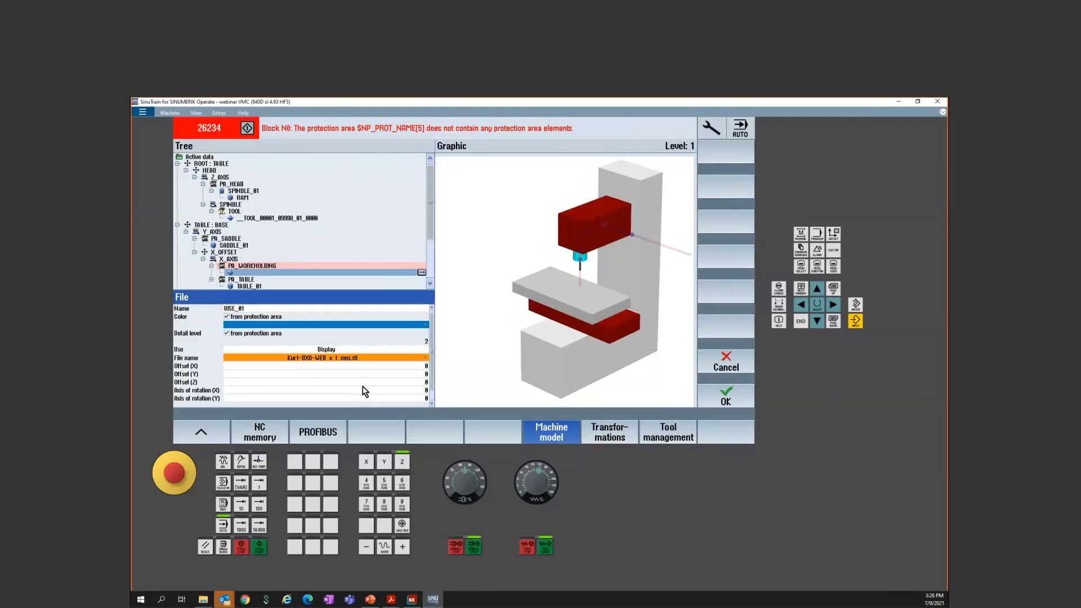
{"action": "left_click", "coordinate": [406, 366]}
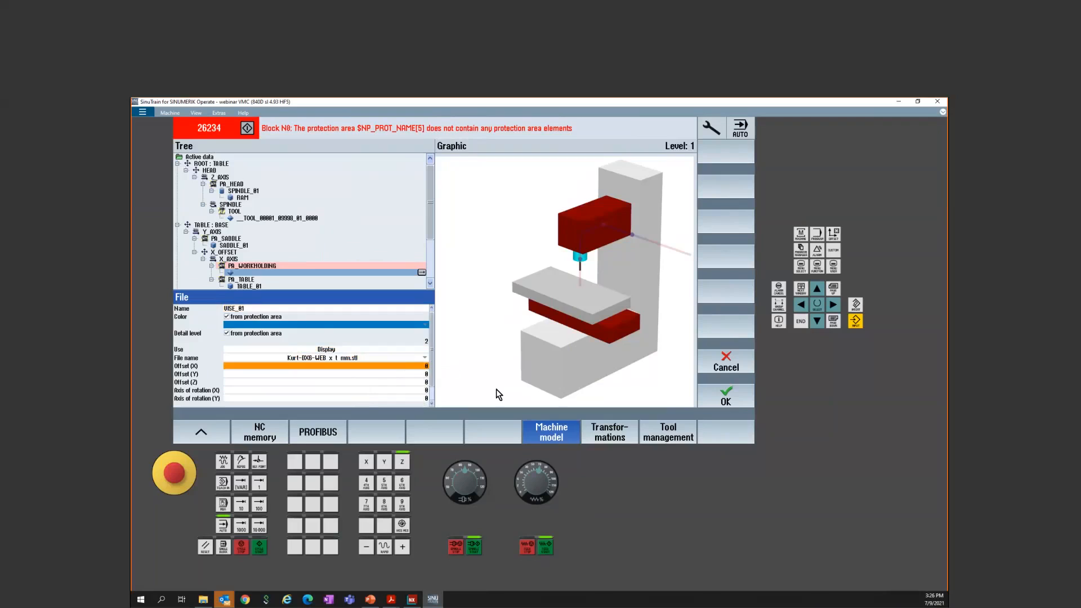
{"action": "left_click", "coordinate": [741, 405]}
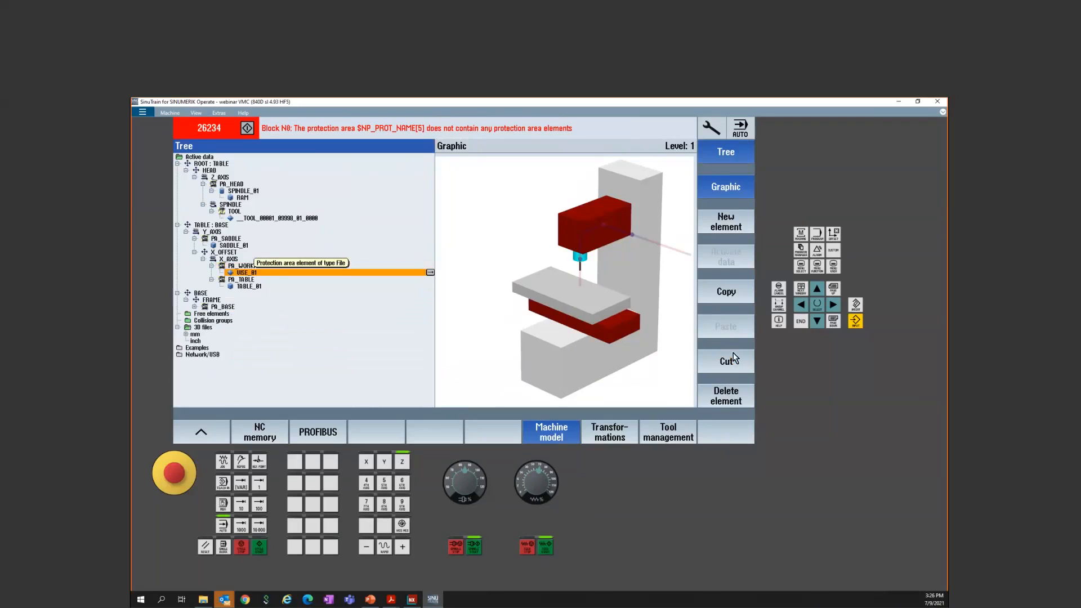
Step: Raise the detail level of the machine model graphic to 2
{"action": "left_click", "coordinate": [579, 205]}
{"action": "left_click", "coordinate": [741, 158]}
{"action": "mouse_move", "coordinate": [661, 260]}
{"action": "left_mouse_down"}
{"action": "mouse_move", "coordinate": [670, 245]}
{"action": "mouse_move", "coordinate": [648, 265]}
{"action": "mouse_move", "coordinate": [663, 273]}
{"action": "left_mouse_up"}
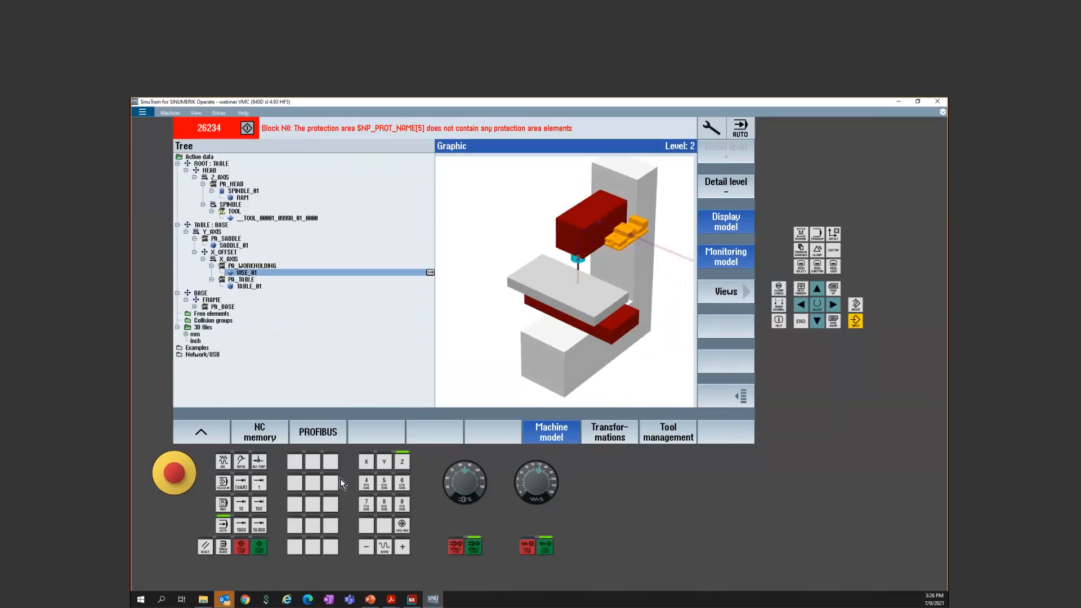
Step: Jog the X axis in both directions and examine the vise's position and origin relative to the table
{"action": "left_click", "coordinate": [366, 462]}
{"action": "left_click", "coordinate": [370, 546]}
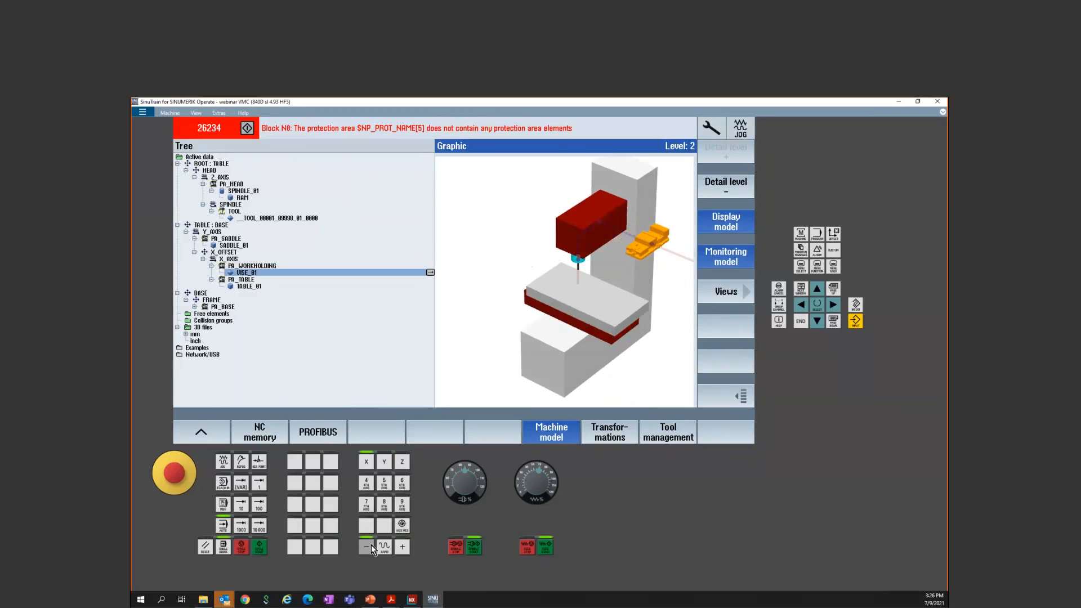
{"action": "left_click", "coordinate": [403, 548]}
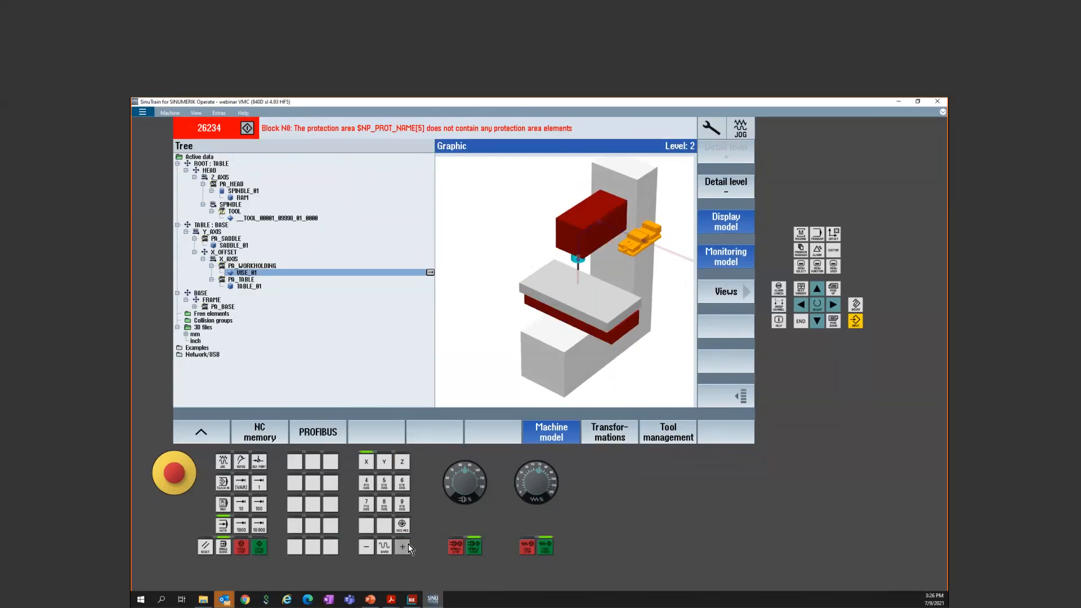
{"action": "left_click", "coordinate": [366, 547]}
{"action": "scroll", "coordinate": [630, 387], "scroll_direction": "up", "scroll_amount": 6}
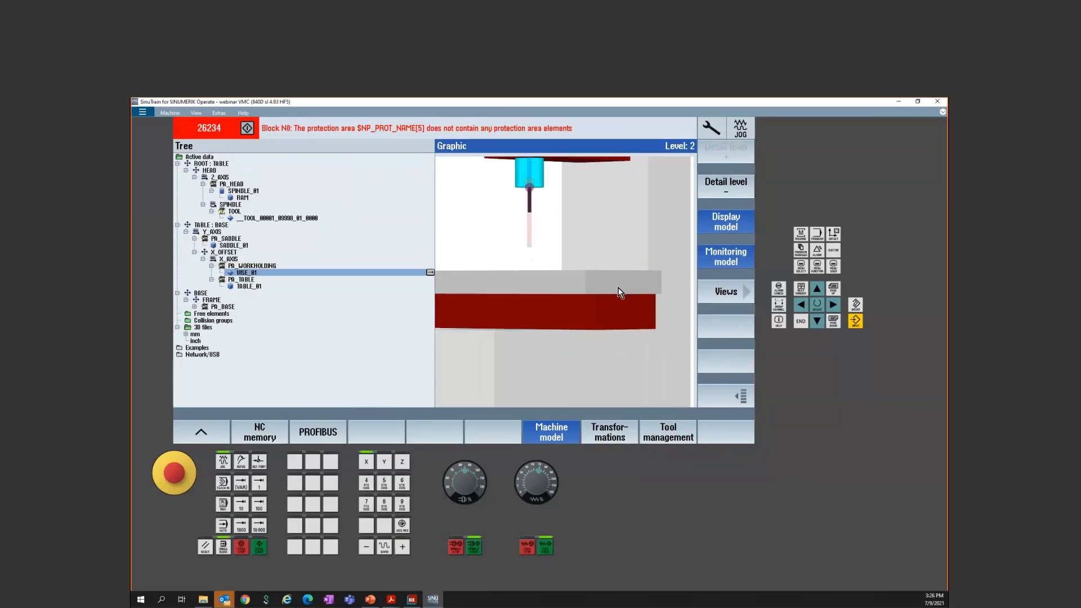
{"action": "left_click_drag", "start_coordinate": [578, 387], "coordinate": [565, 403]}
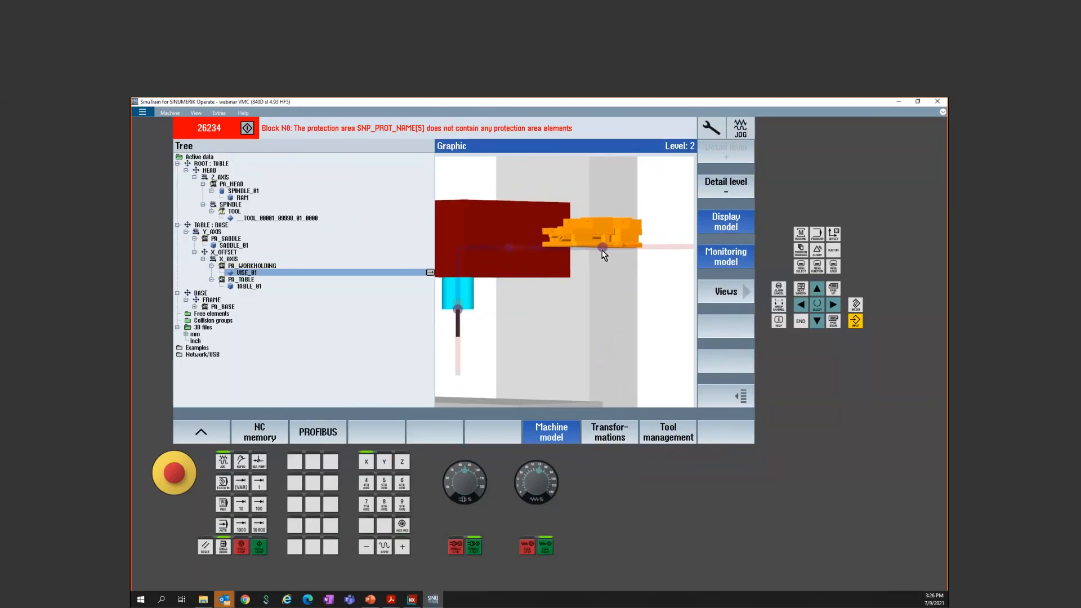
{"action": "left_click_drag", "start_coordinate": [602, 250], "coordinate": [566, 299]}
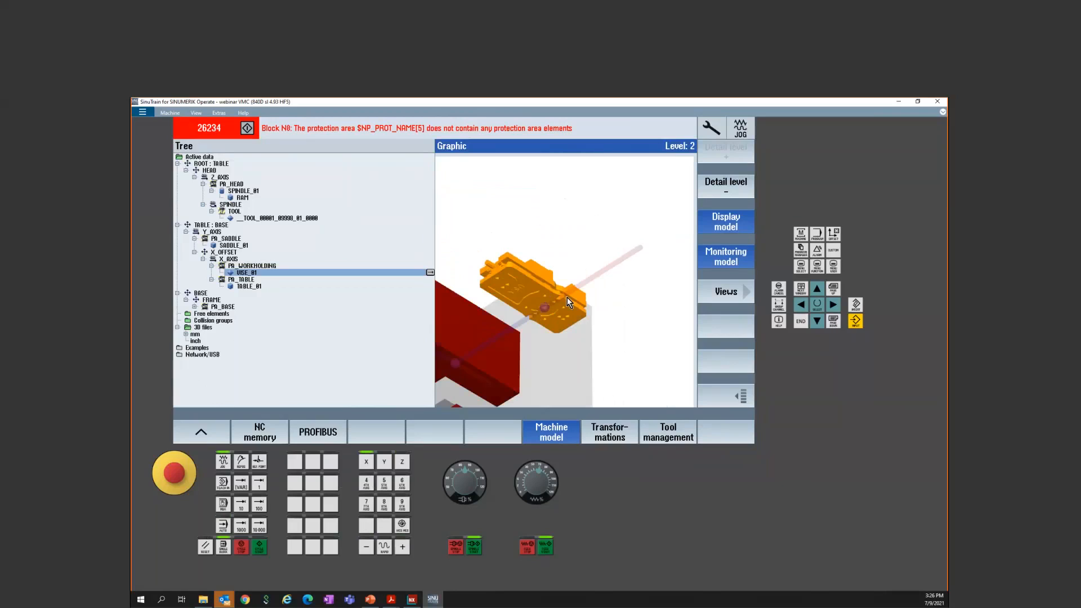
{"action": "left_click_drag", "start_coordinate": [567, 297], "coordinate": [599, 254]}
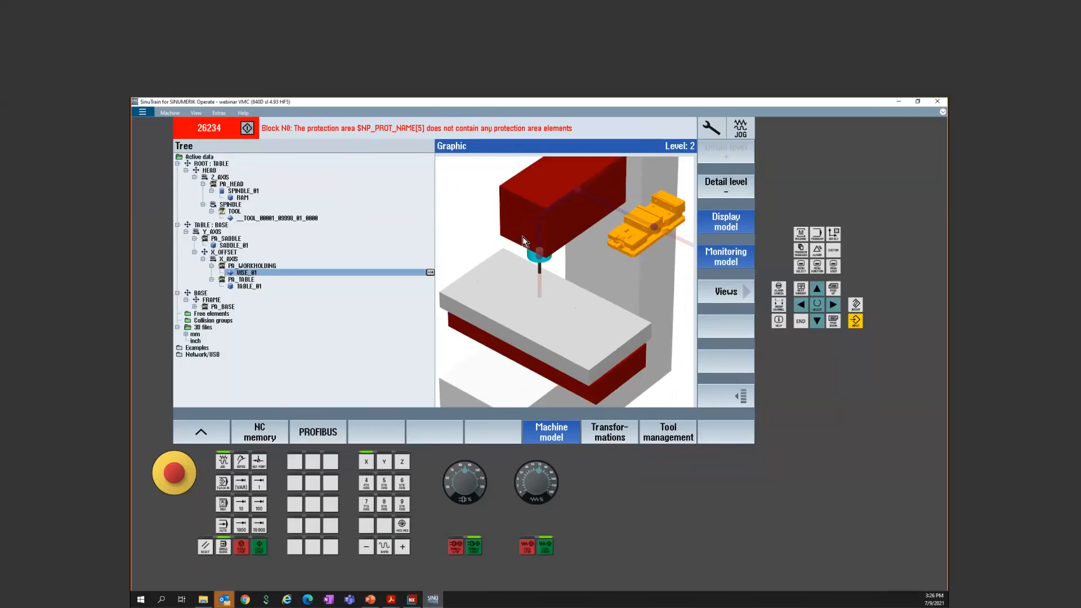
Step: Set the VISE_01 offsets to X -20, Y -10 and Z -24, and accept the changes
{"action": "double_click", "coordinate": [282, 272]}
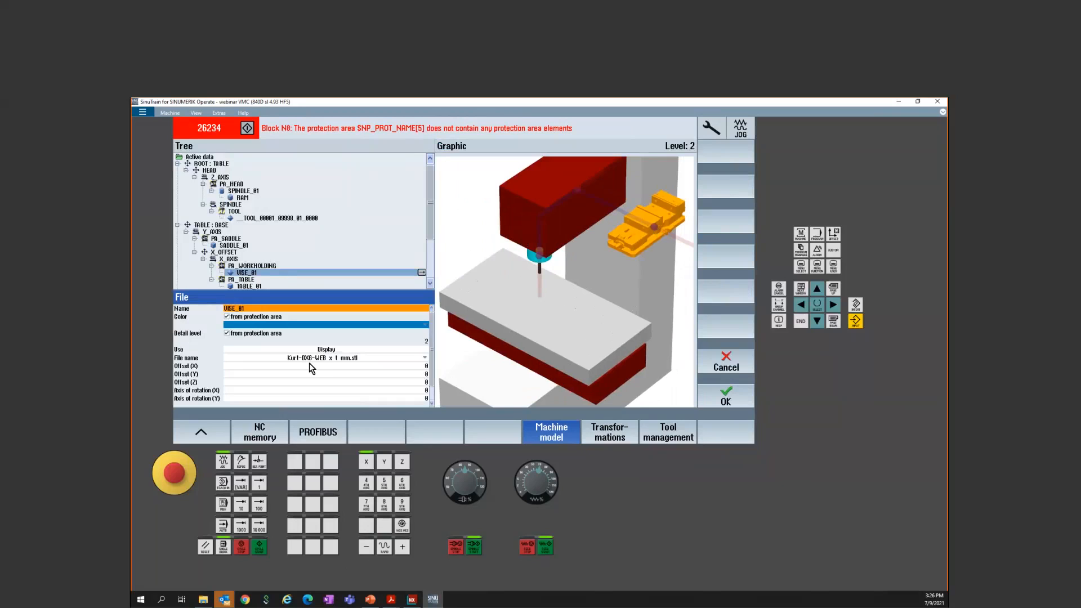
{"action": "left_click", "coordinate": [412, 367]}
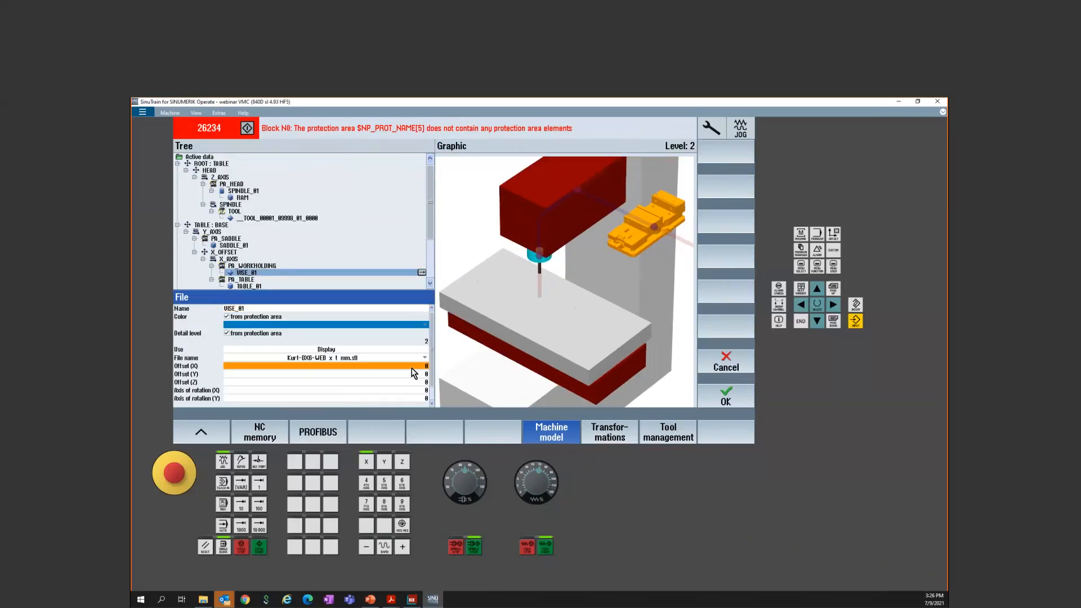
{"action": "type", "text": "-20"}
{"action": "key", "text": "Return"}
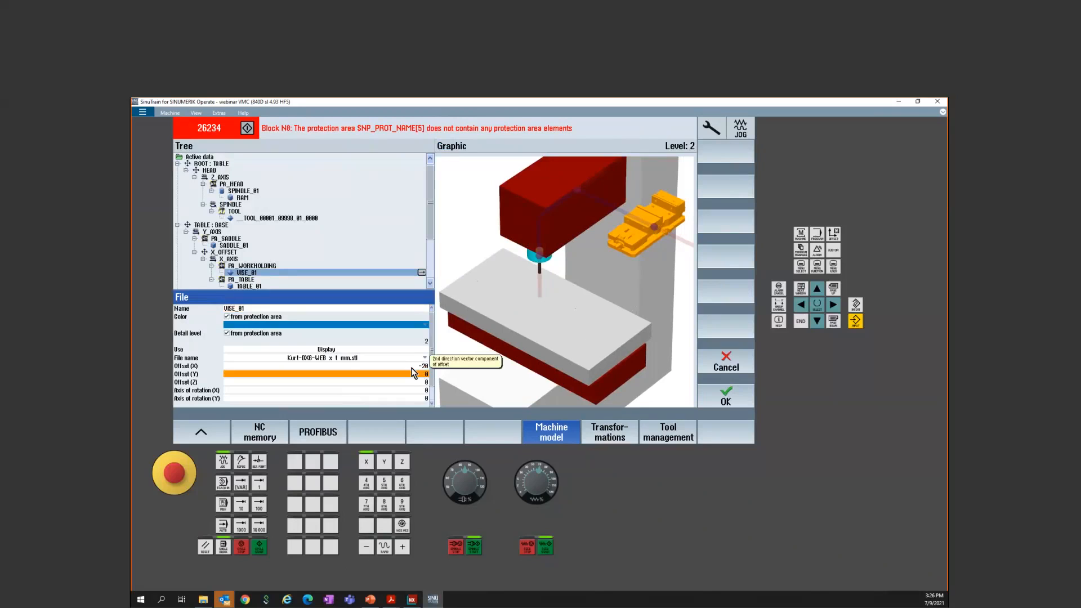
{"action": "type", "text": "-10"}
{"action": "key", "text": "Return"}
{"action": "type", "text": "-"}
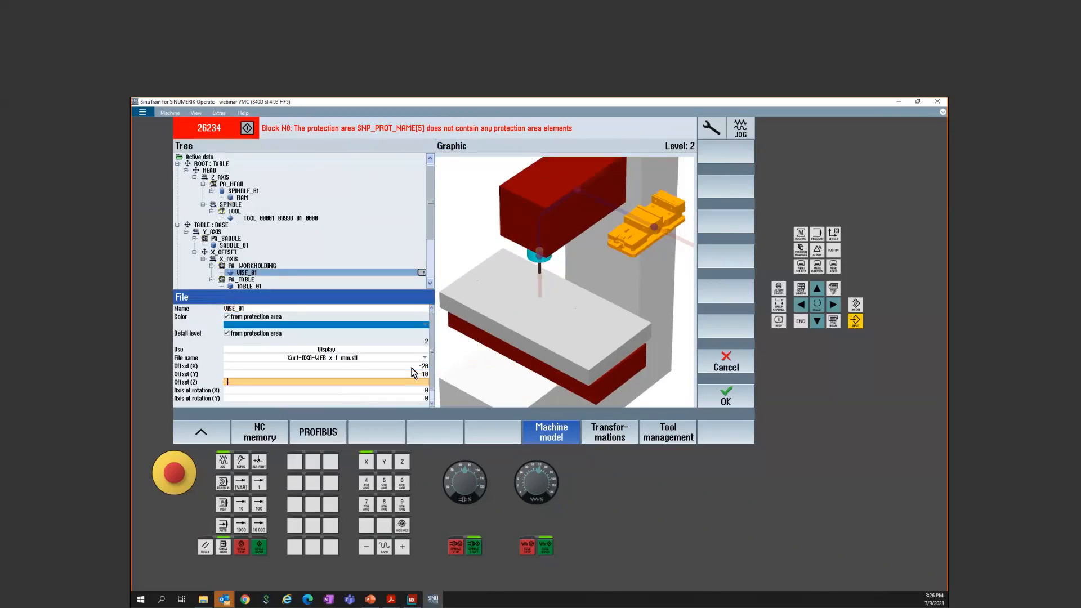
{"action": "type", "text": "24"}
{"action": "key", "text": "Return"}
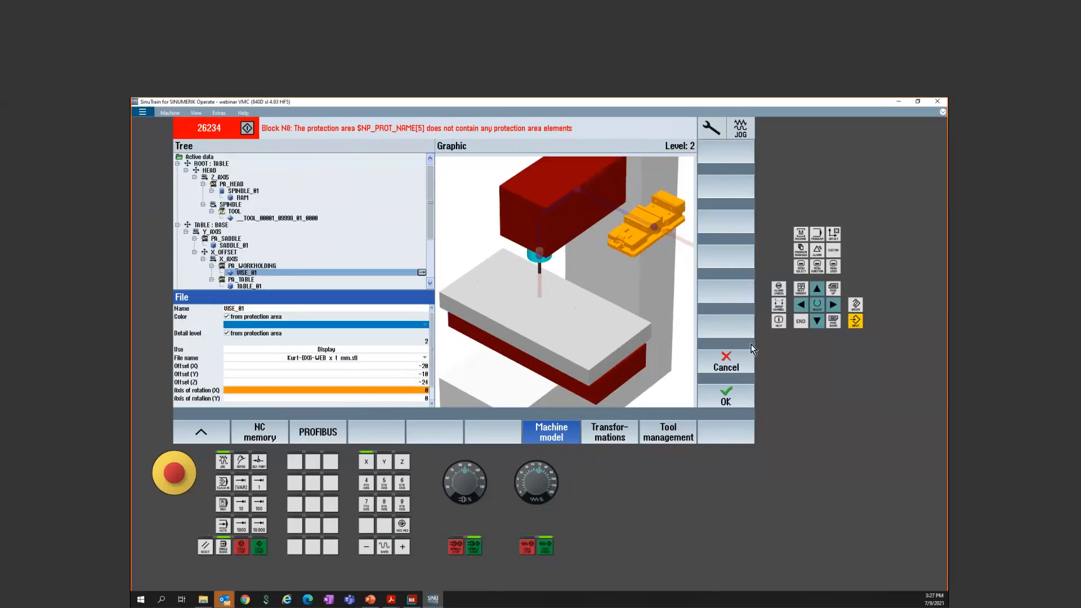
{"action": "left_click", "coordinate": [727, 398]}
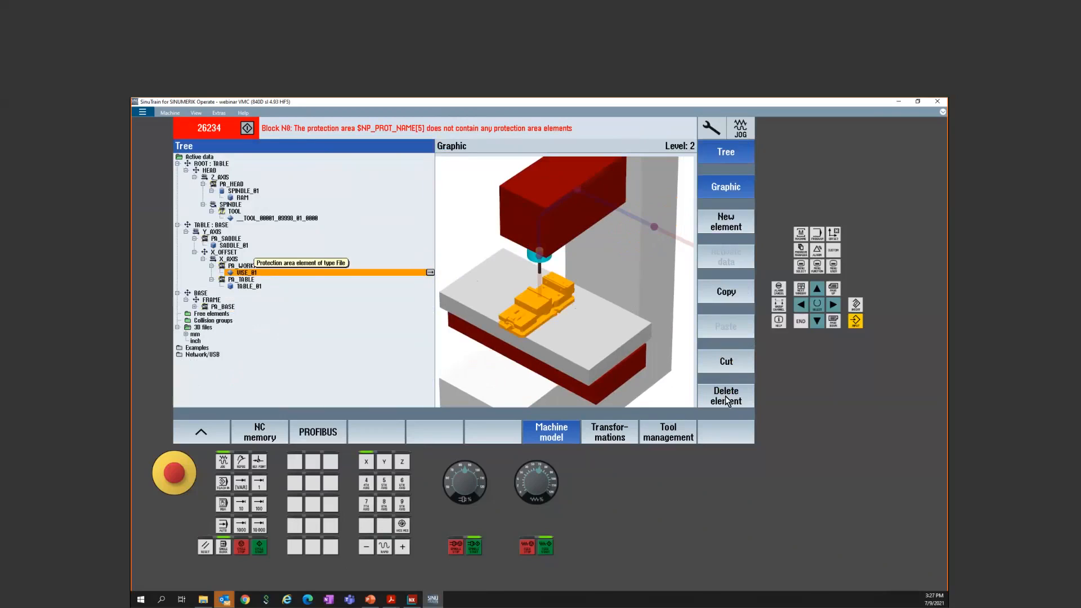
Step: Reset the active alarm, return to the machine area, and start the CUTTEST program with single block turned off
{"action": "left_click", "coordinate": [206, 547]}
{"action": "left_click_drag", "start_coordinate": [520, 336], "coordinate": [573, 292]}
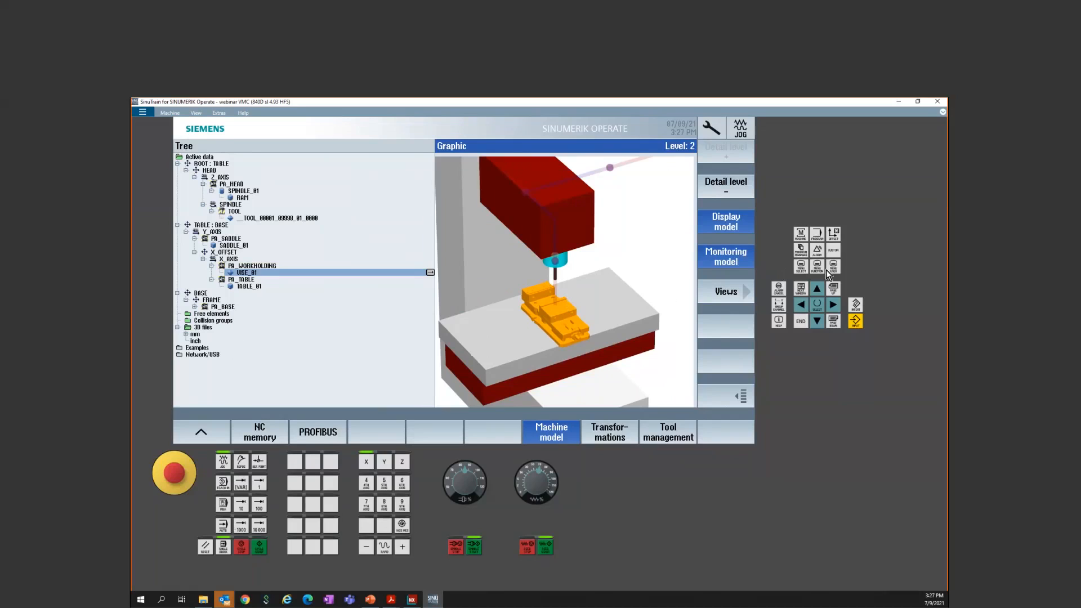
{"action": "left_click", "coordinate": [803, 239]}
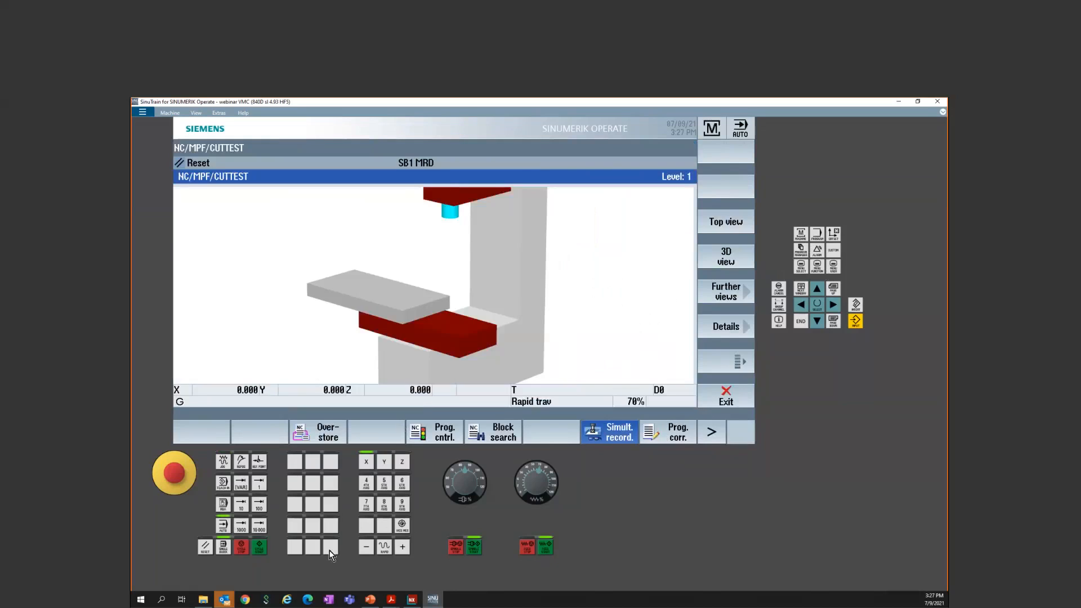
{"action": "left_click", "coordinate": [262, 549]}
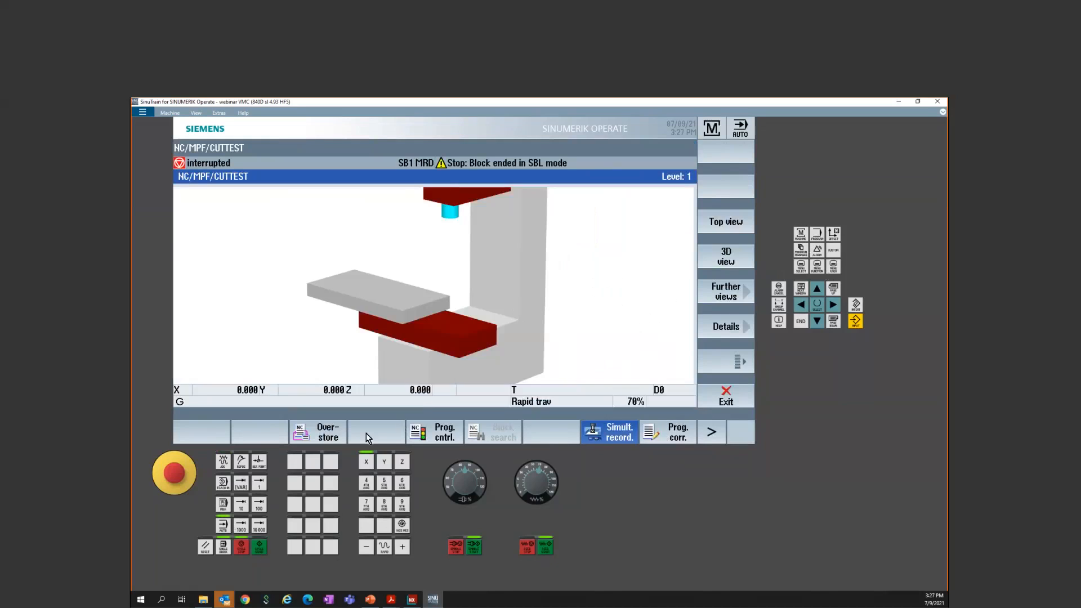
{"action": "left_click", "coordinate": [205, 551]}
{"action": "left_click", "coordinate": [222, 551]}
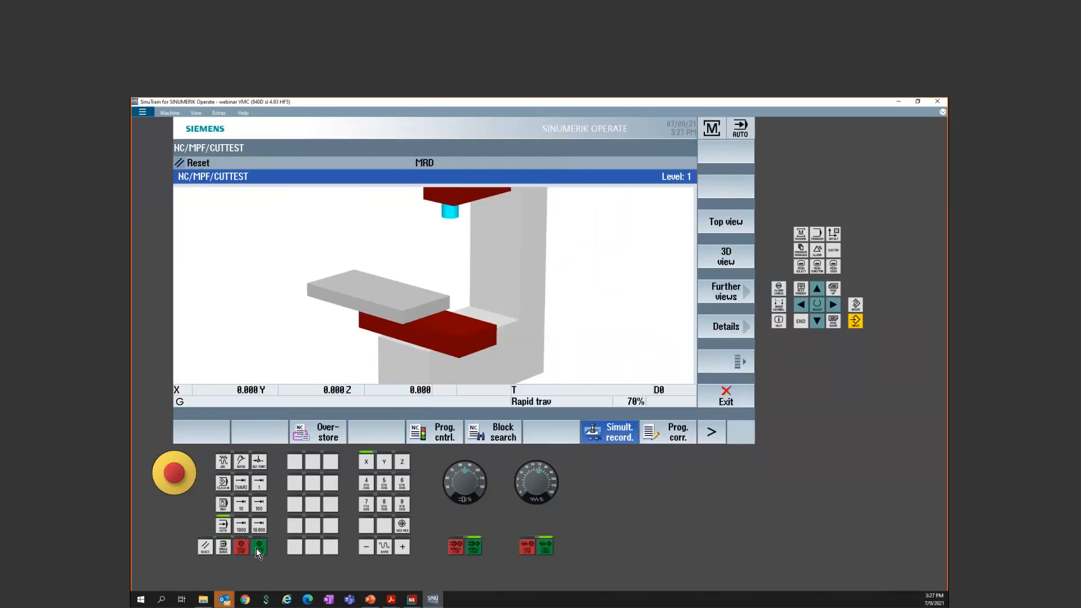
{"action": "left_click", "coordinate": [259, 548]}
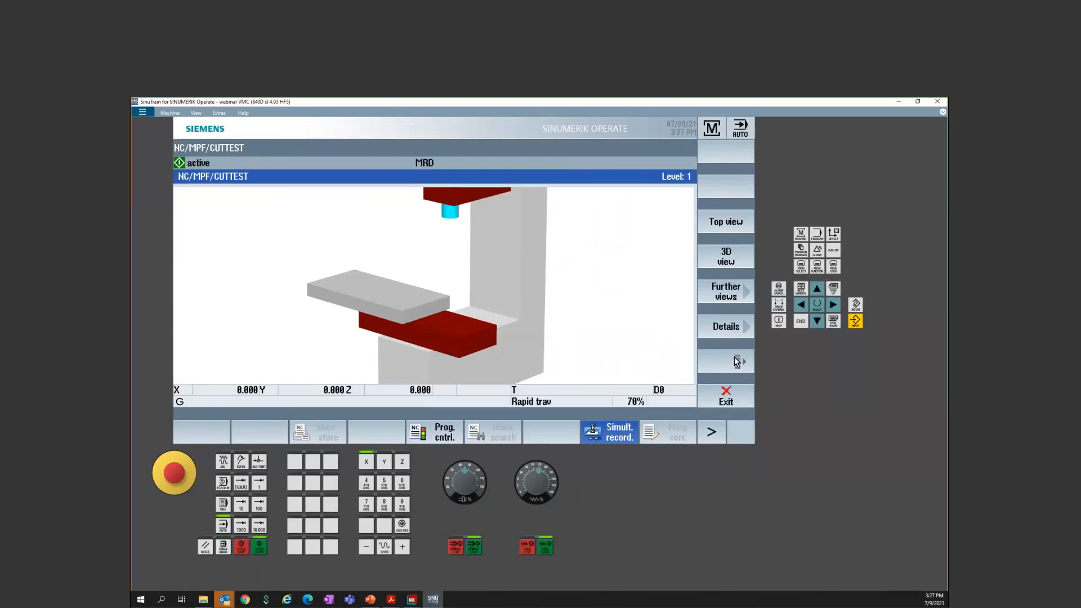
Step: Raise the detail level of the simultaneous recording view to 2
{"action": "left_click", "coordinate": [741, 332]}
{"action": "left_click", "coordinate": [724, 367]}
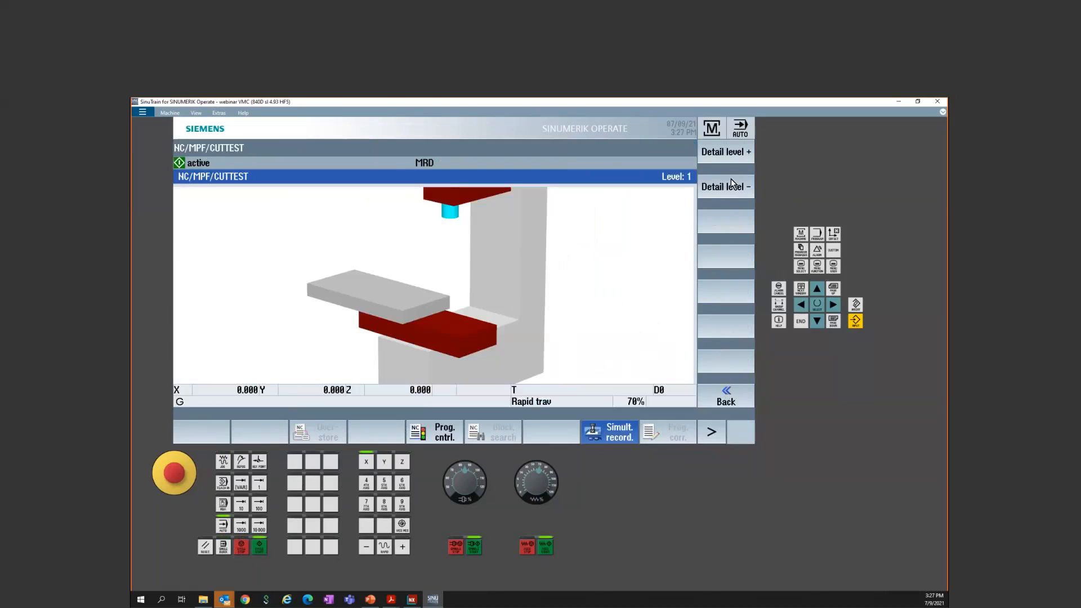
{"action": "left_click", "coordinate": [735, 161]}
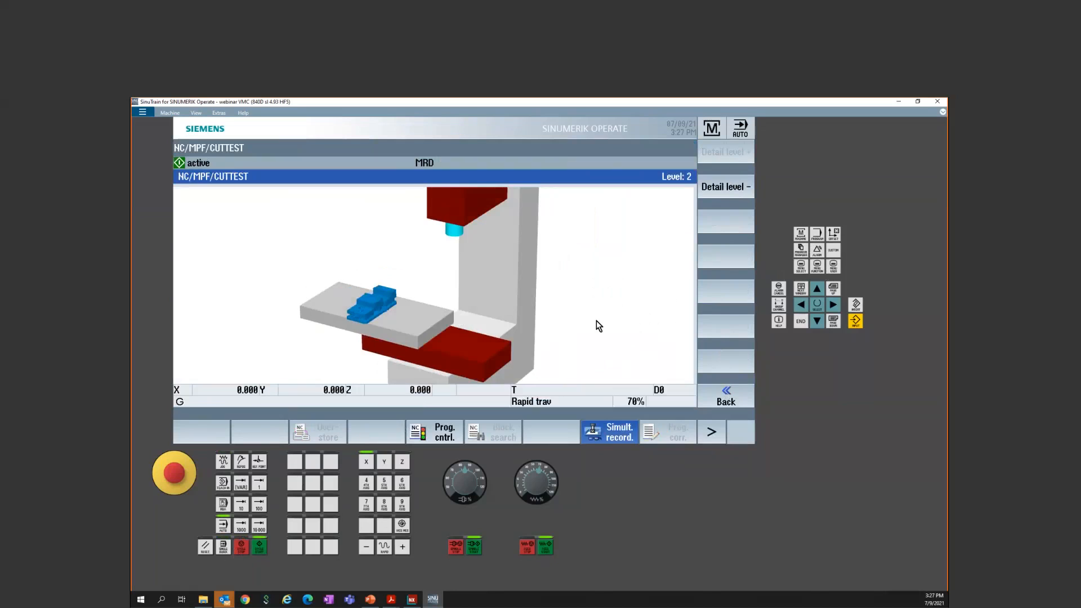
Step: Reset CUTTEST, exit and reopen simultaneous recording, and run the program again
{"action": "left_click", "coordinate": [202, 549]}
{"action": "left_click", "coordinate": [258, 548]}
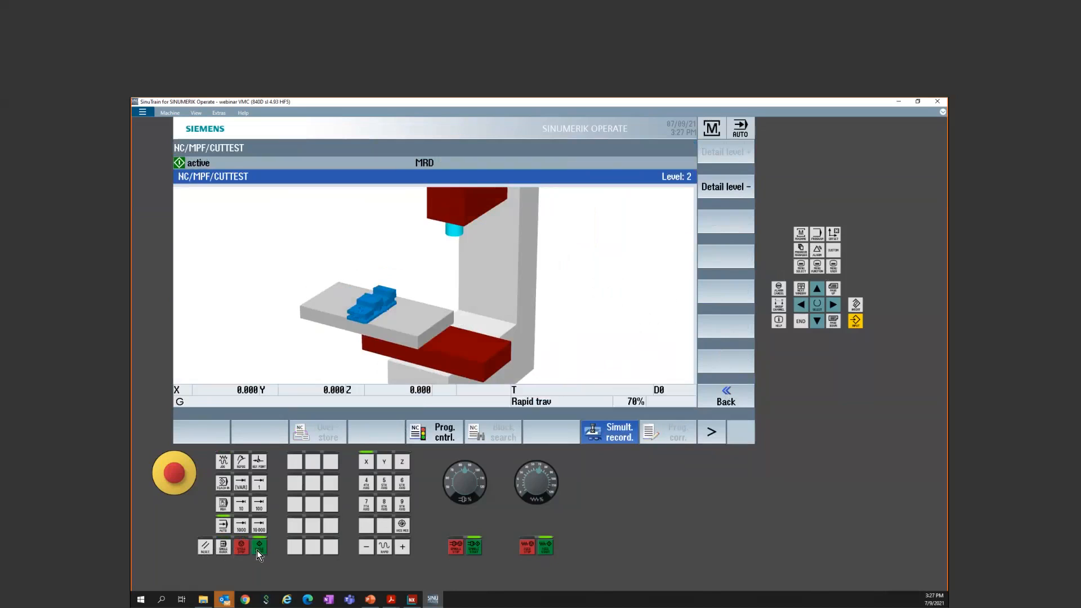
{"action": "left_click", "coordinate": [201, 551]}
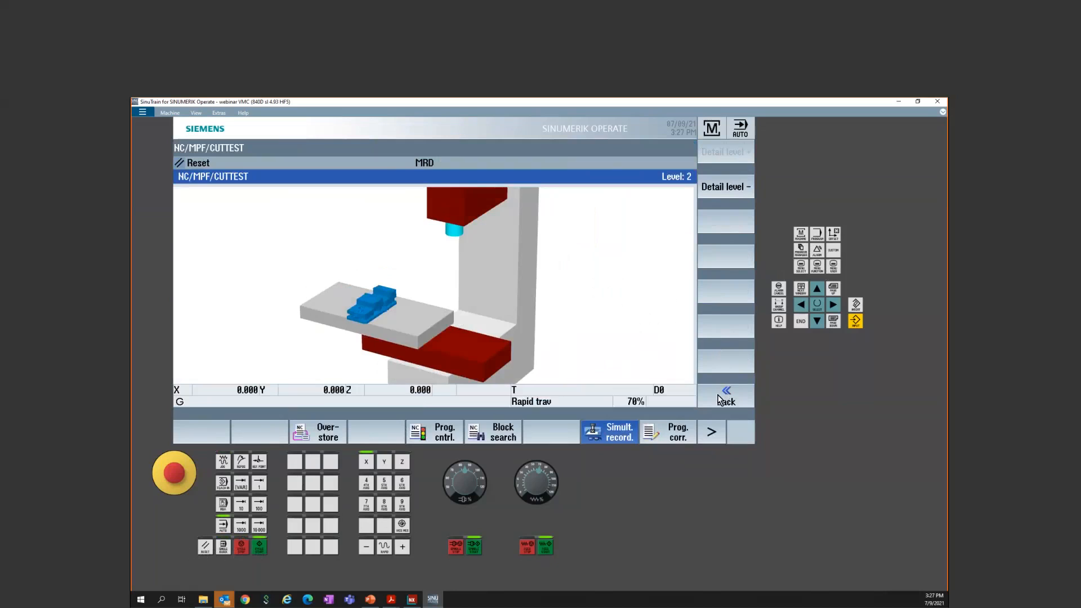
{"action": "left_click", "coordinate": [724, 401]}
{"action": "left_click", "coordinate": [726, 400]}
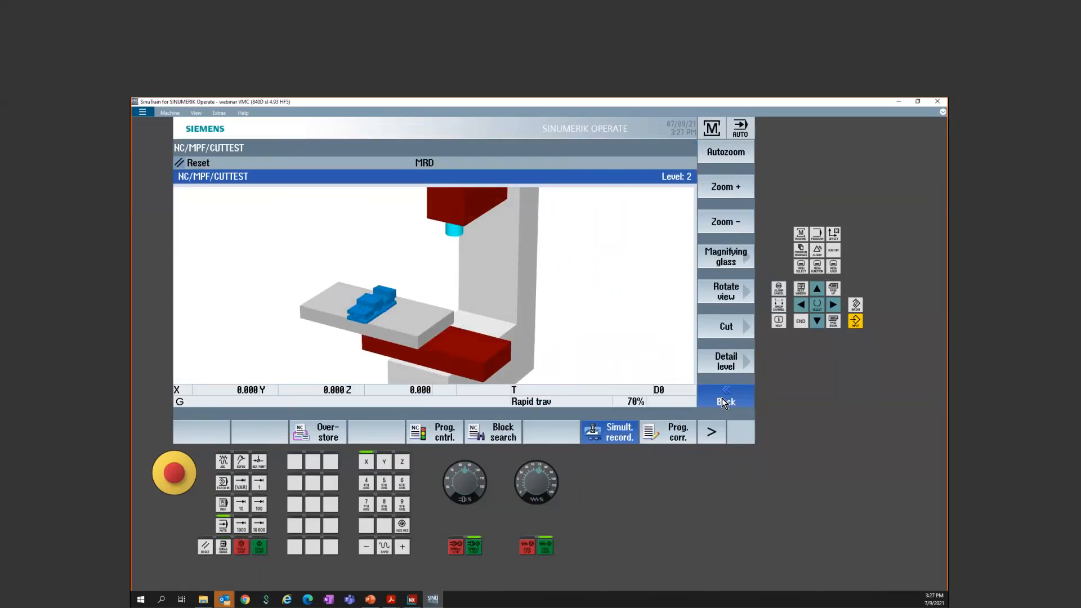
{"action": "left_click", "coordinate": [729, 396]}
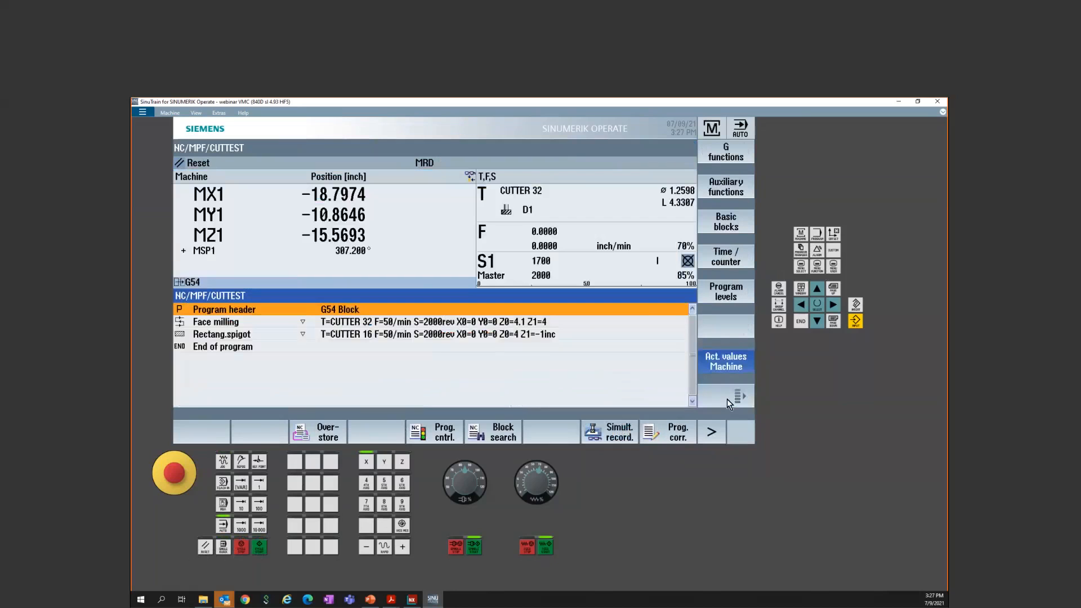
{"action": "left_click", "coordinate": [618, 438]}
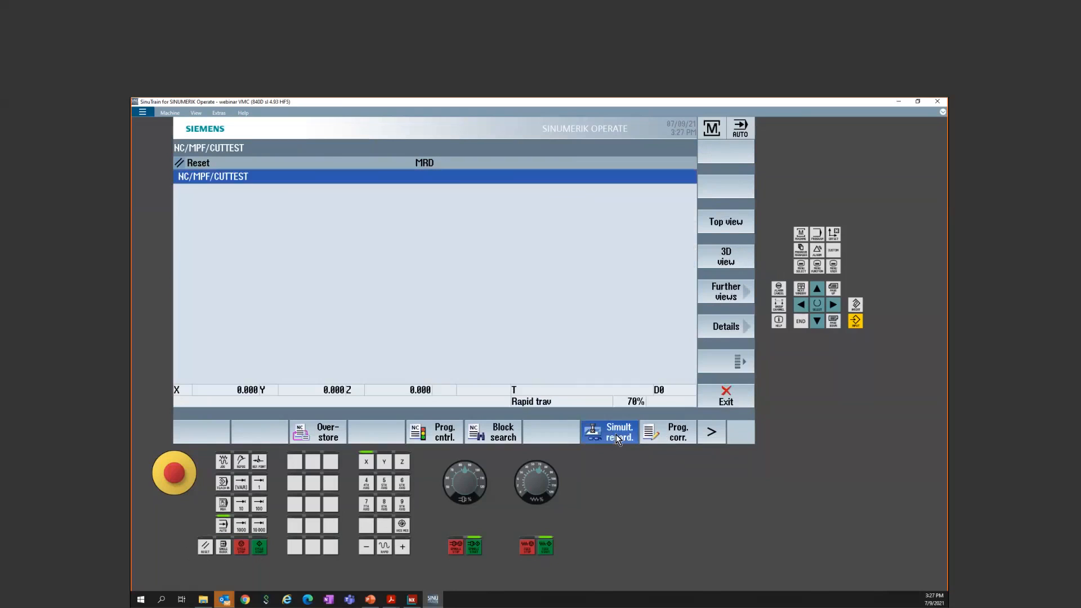
{"action": "left_click", "coordinate": [260, 549]}
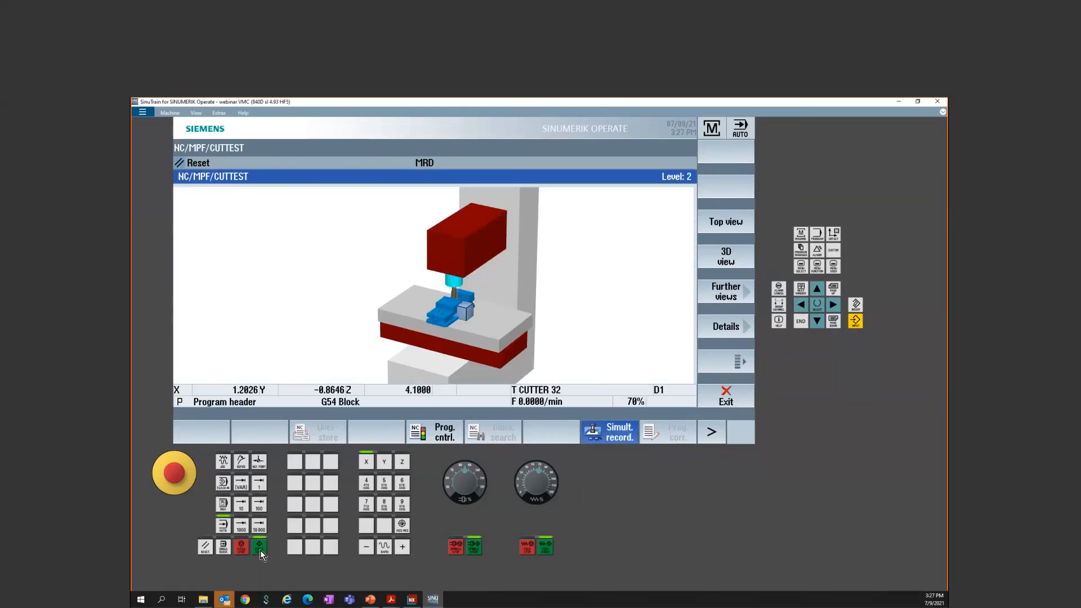
{"action": "mouse_move", "coordinate": [472, 334]}
{"action": "left_mouse_down"}
{"action": "mouse_move", "coordinate": [493, 326]}
{"action": "mouse_move", "coordinate": [472, 323]}
{"action": "left_mouse_up"}
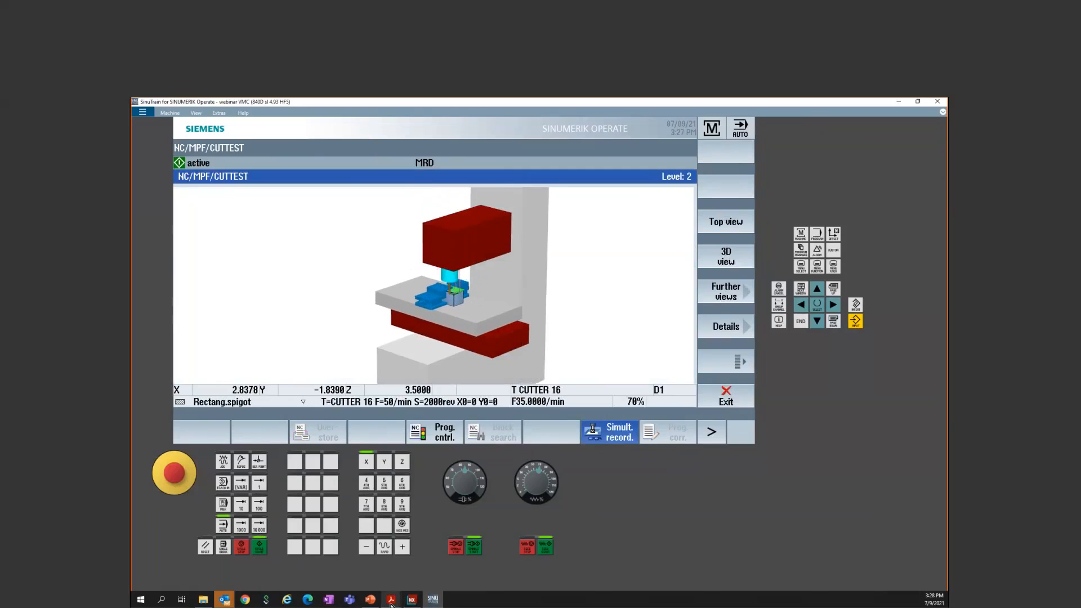
Step: Switch to Acrobat Reader and view the KurtVise.pdf drawing
{"action": "mouse_move", "coordinate": [388, 604]}
{"action": "left_click", "coordinate": [345, 561]}
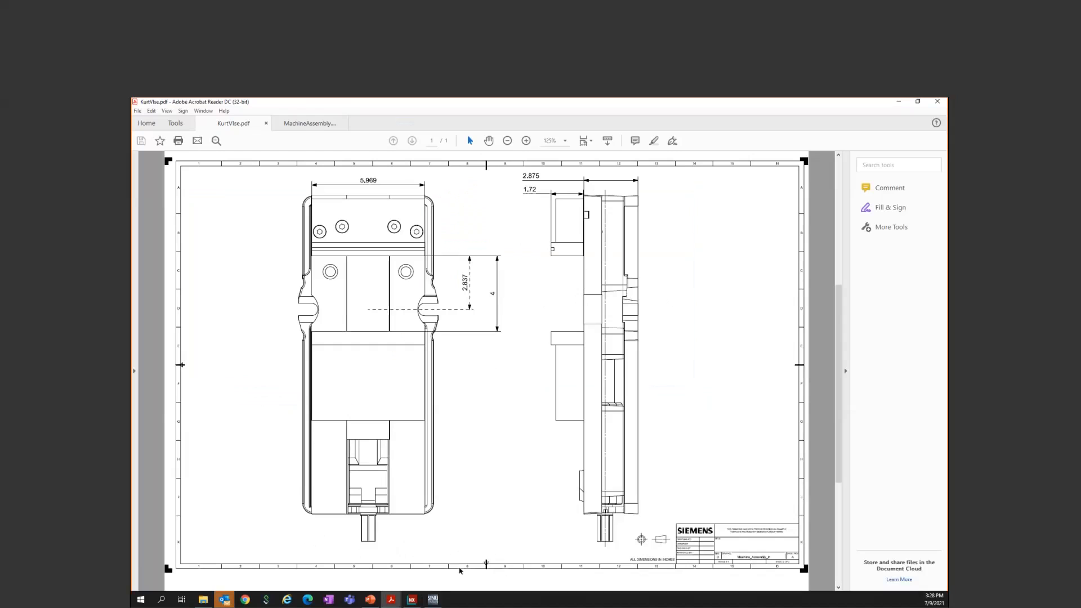
Step: Switch back to SinuTrain and raise the Z value of the active G54 work offset by 2.875 inches
{"action": "left_click", "coordinate": [432, 599]}
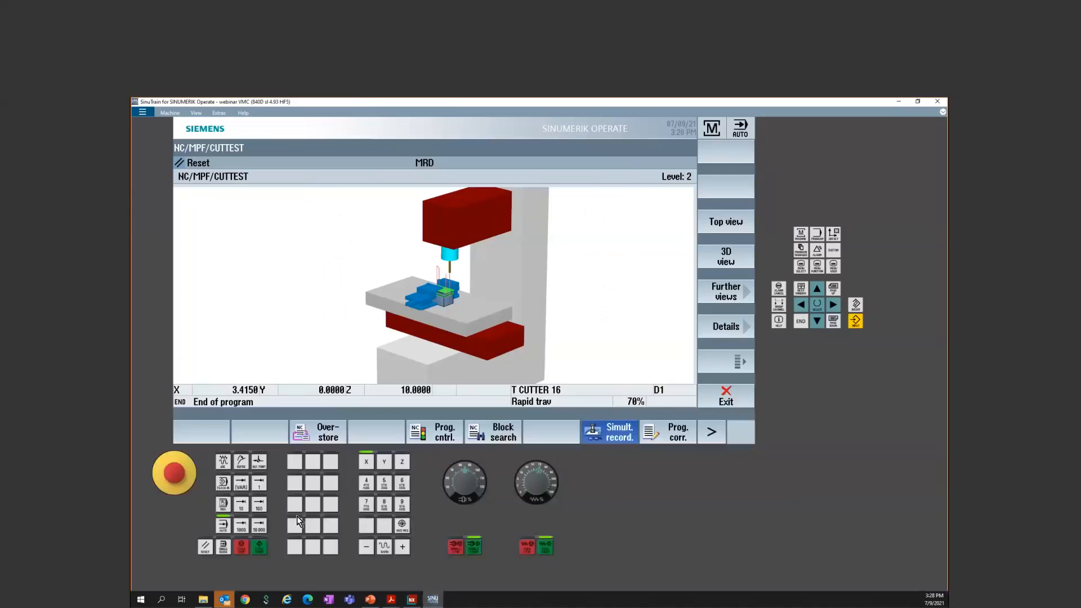
{"action": "left_click", "coordinate": [834, 234]}
{"action": "left_click", "coordinate": [588, 185]}
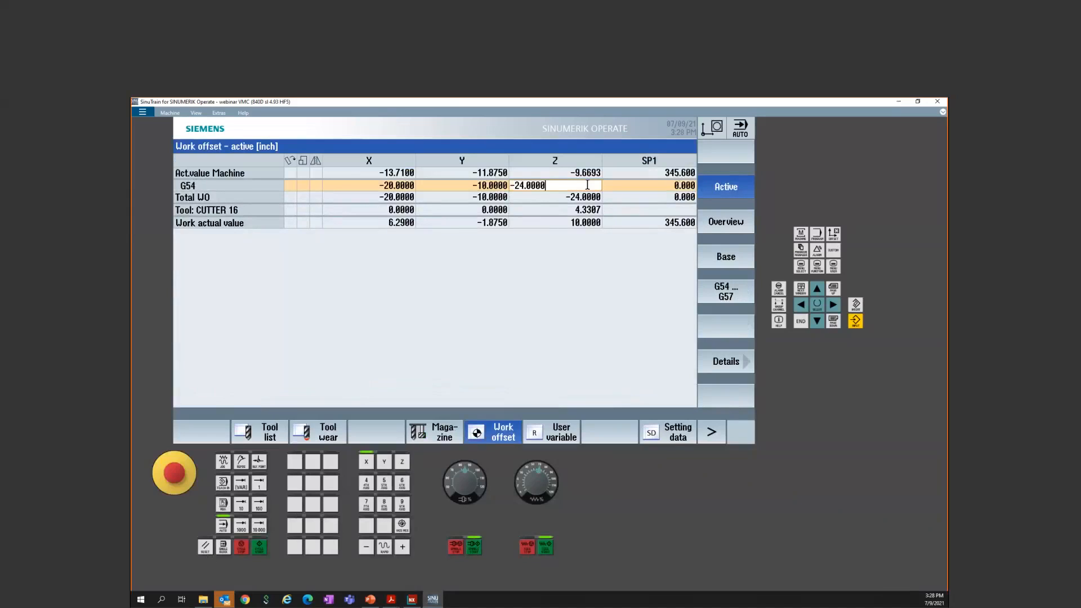
{"action": "type", "text": "+2.875"}
{"action": "key", "text": "Return"}
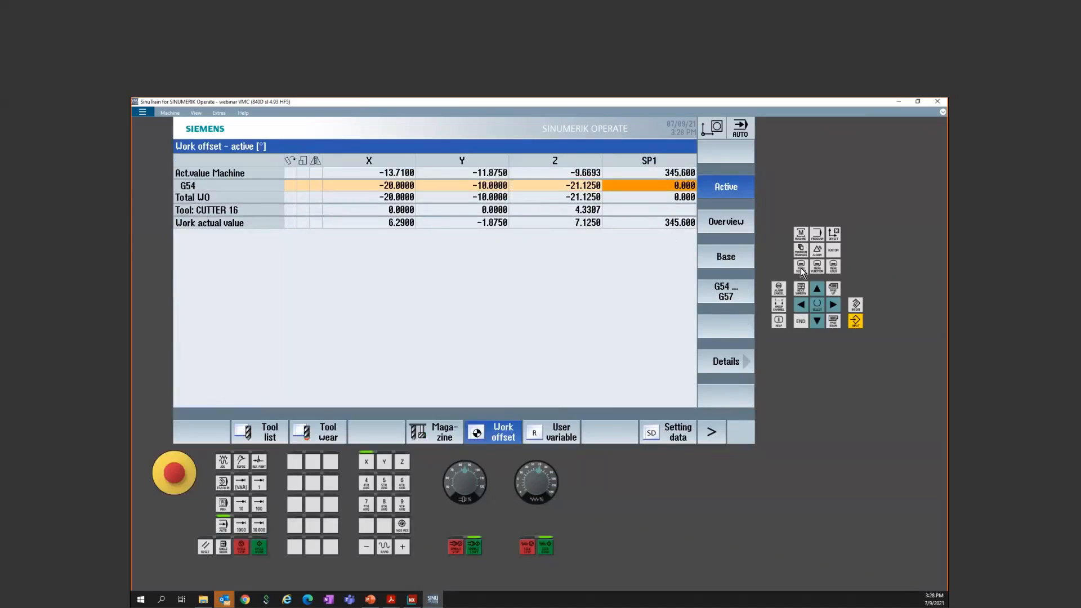
Step: Set the X value of the G54 work offset to -23
{"action": "left_click", "coordinate": [406, 188]}
{"action": "left_click", "coordinate": [406, 187]}
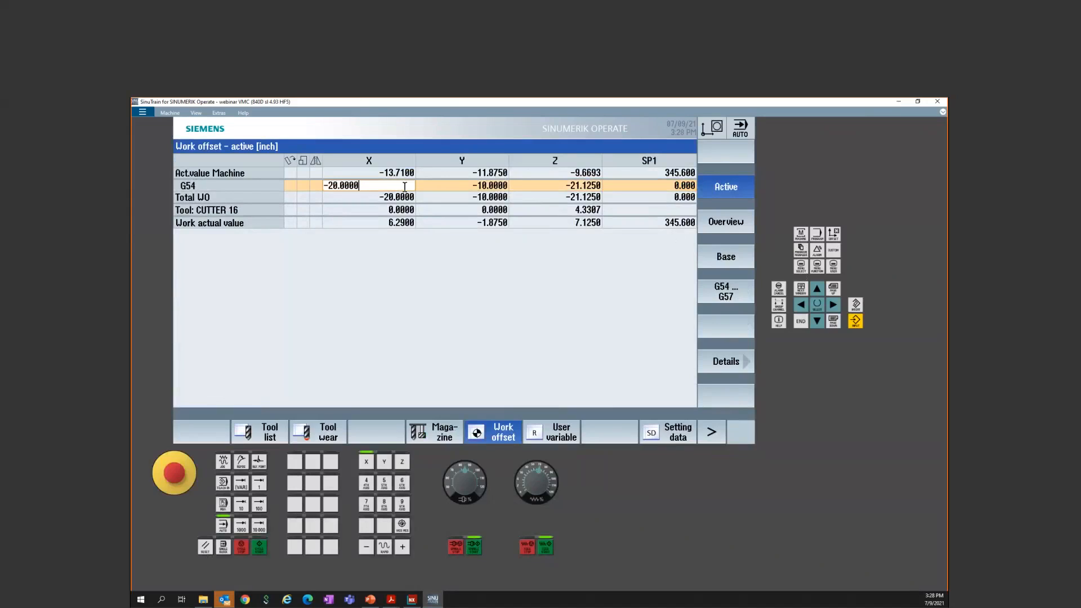
{"action": "key", "text": "BackSpace"}
{"action": "key", "text": "BackSpace"}
{"action": "key", "text": "BackSpace"}
{"action": "key", "text": "BackSpace"}
{"action": "key", "text": "BackSpace"}
{"action": "key", "text": "BackSpace"}
{"action": "type", "text": "3"}
{"action": "key", "text": "Return"}
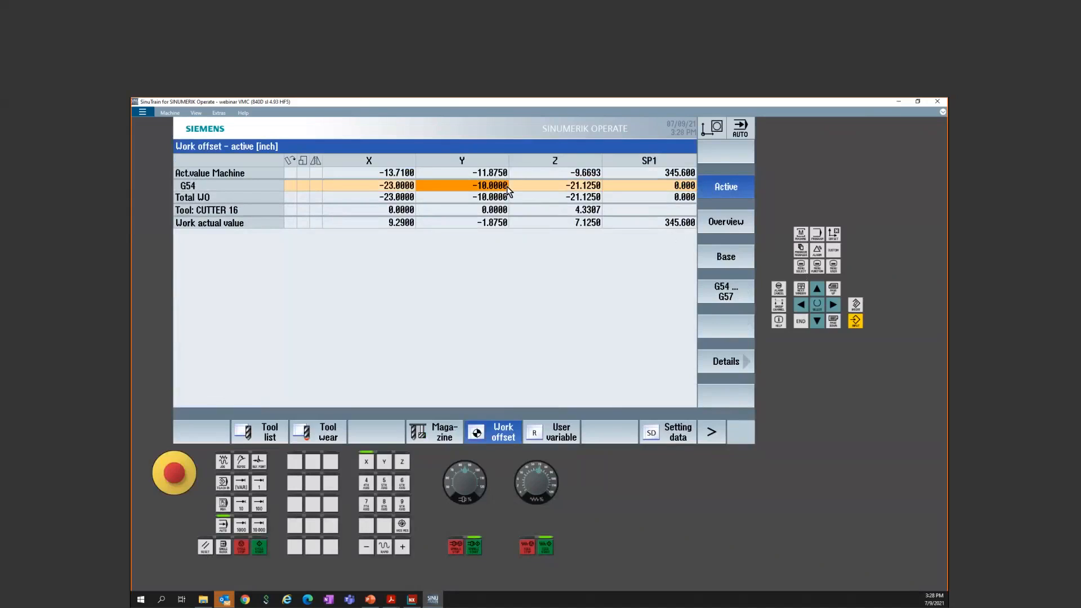
Step: Run CUTTEST in simultaneous recording with the changed X and Z offsets and check the workpiece position from the vise's side
{"action": "left_click", "coordinate": [802, 234]}
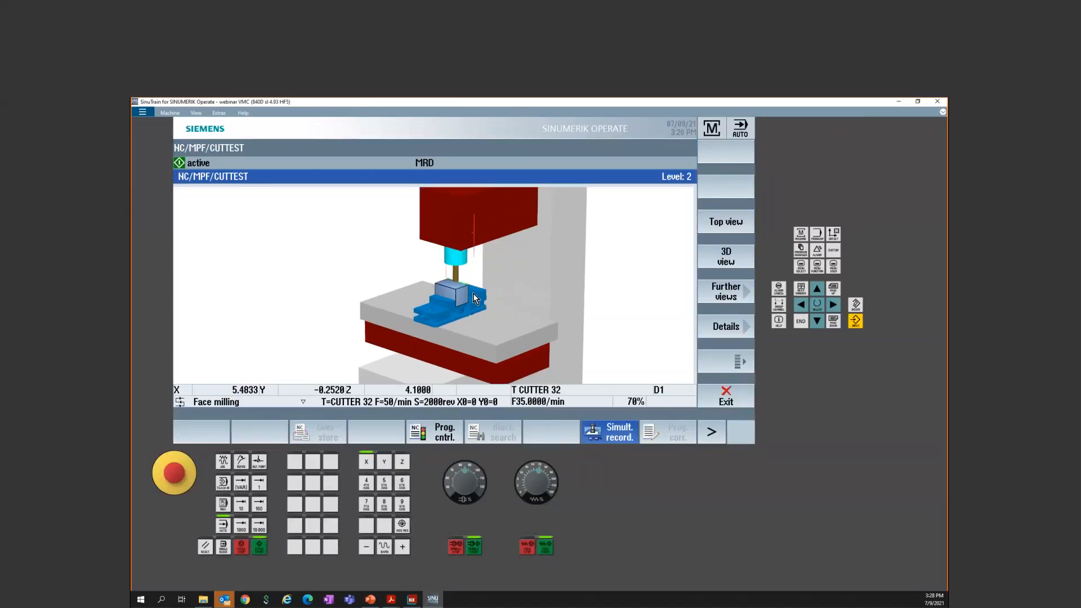
{"action": "left_click_drag", "start_coordinate": [472, 297], "coordinate": [521, 295]}
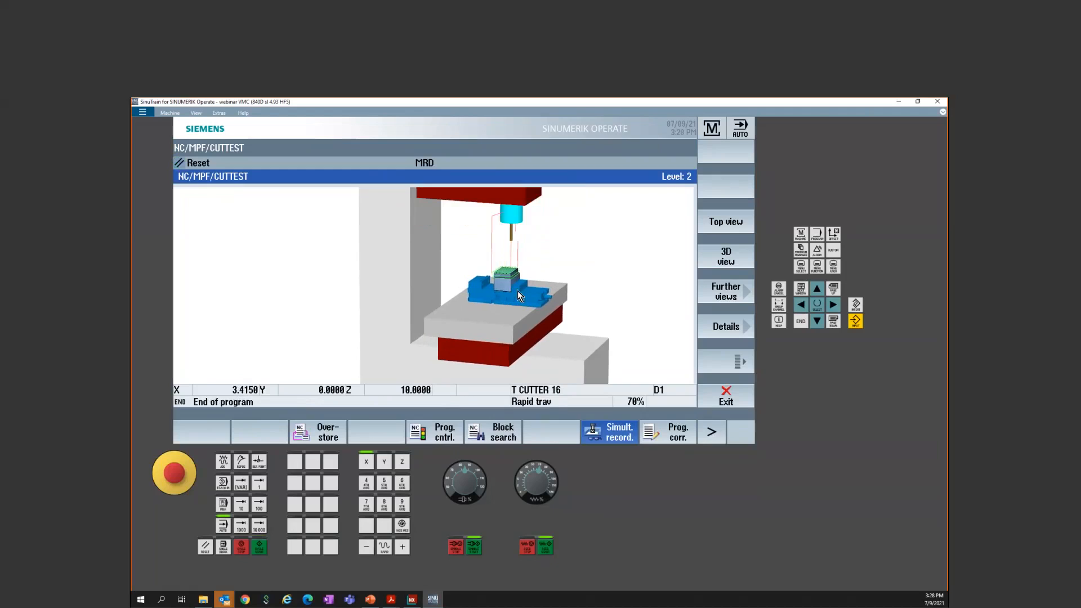
{"action": "middle_click_drag", "start_coordinate": [518, 290], "coordinate": [526, 293]}
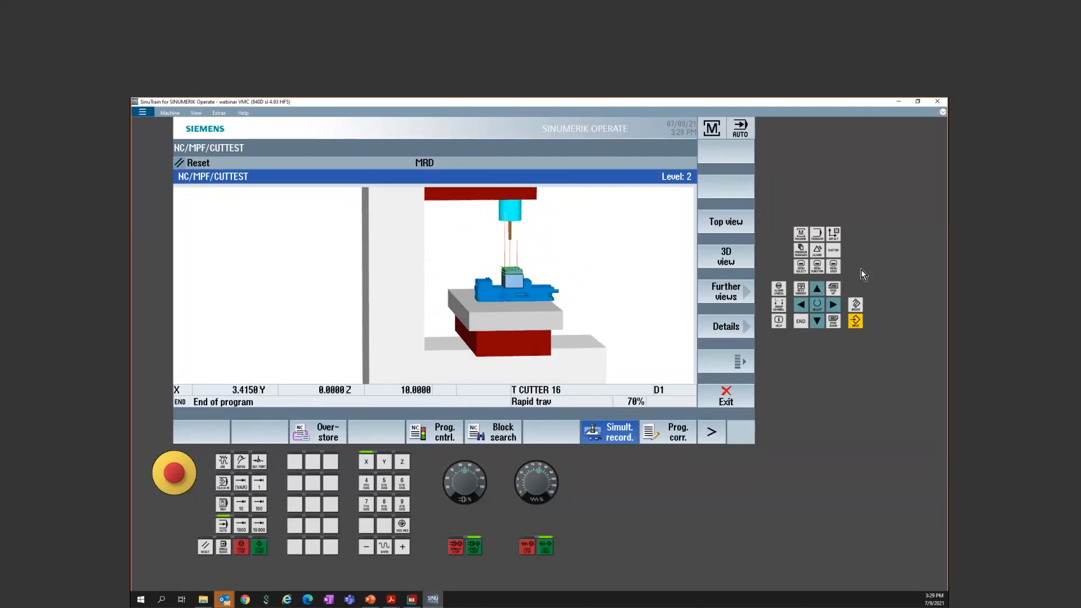
Step: Set the Y value of the active G54 work offset to -8
{"action": "left_click", "coordinate": [833, 236]}
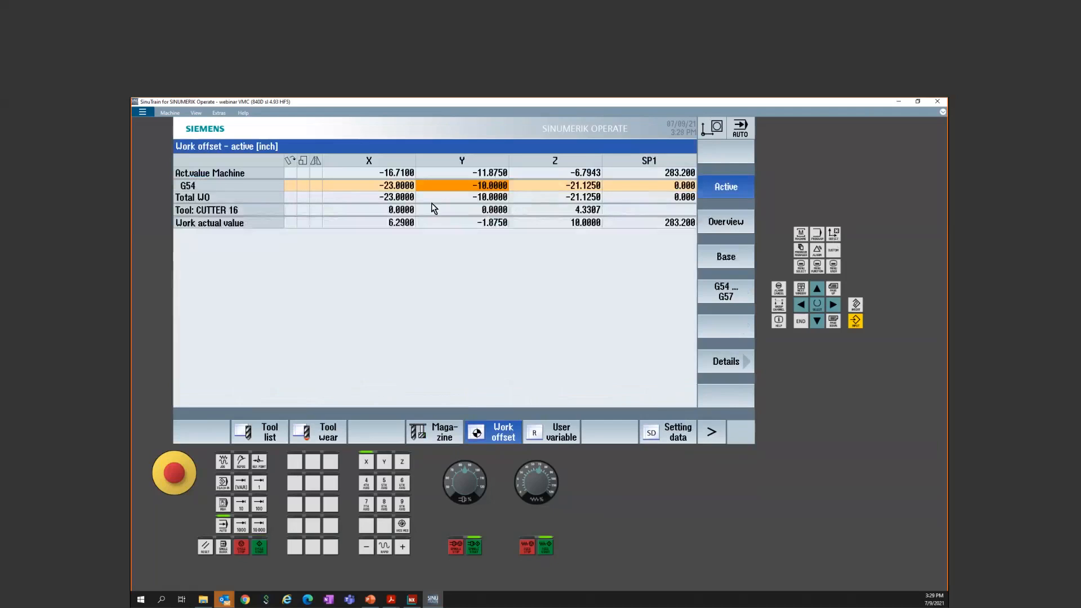
{"action": "type", "text": "-8"}
{"action": "key", "text": "Return"}
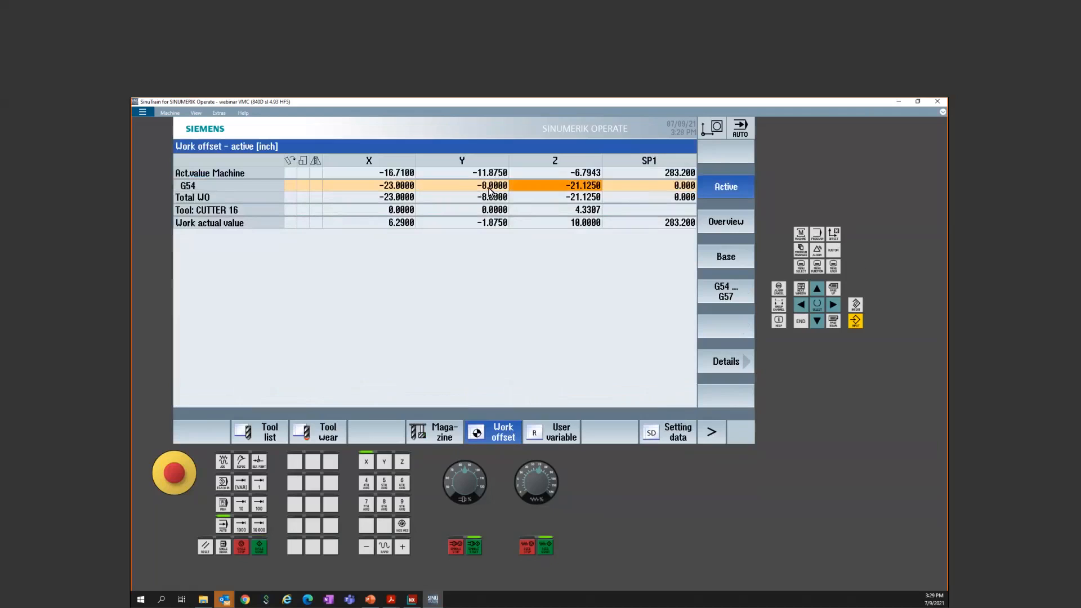
Step: Return to the machine area and run CUTTEST again to check the workpiece in the vise with the changed Y offset
{"action": "left_click", "coordinate": [803, 236]}
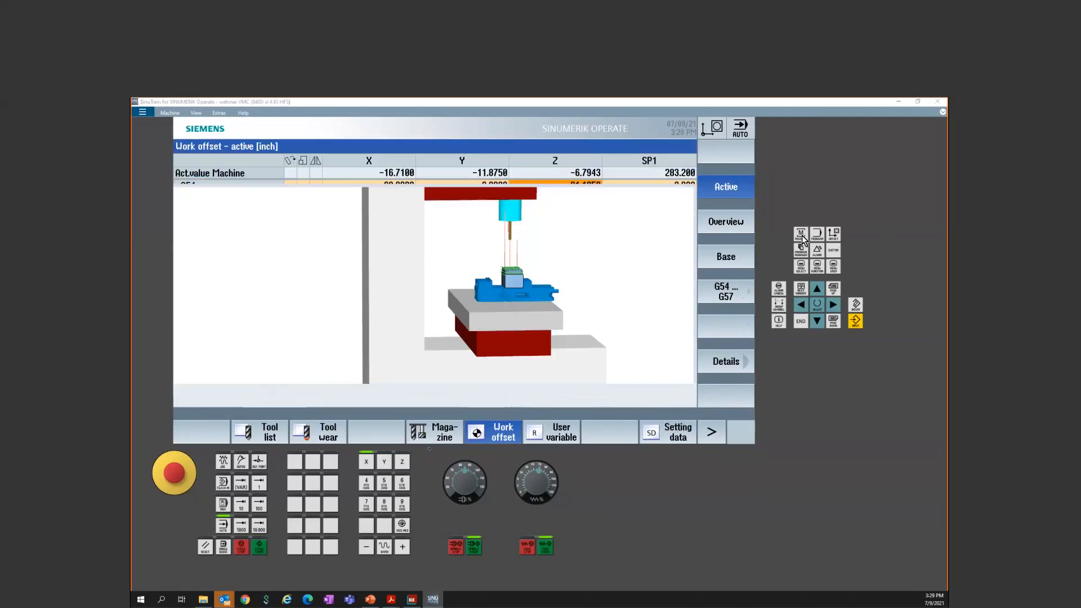
{"action": "left_click", "coordinate": [259, 546]}
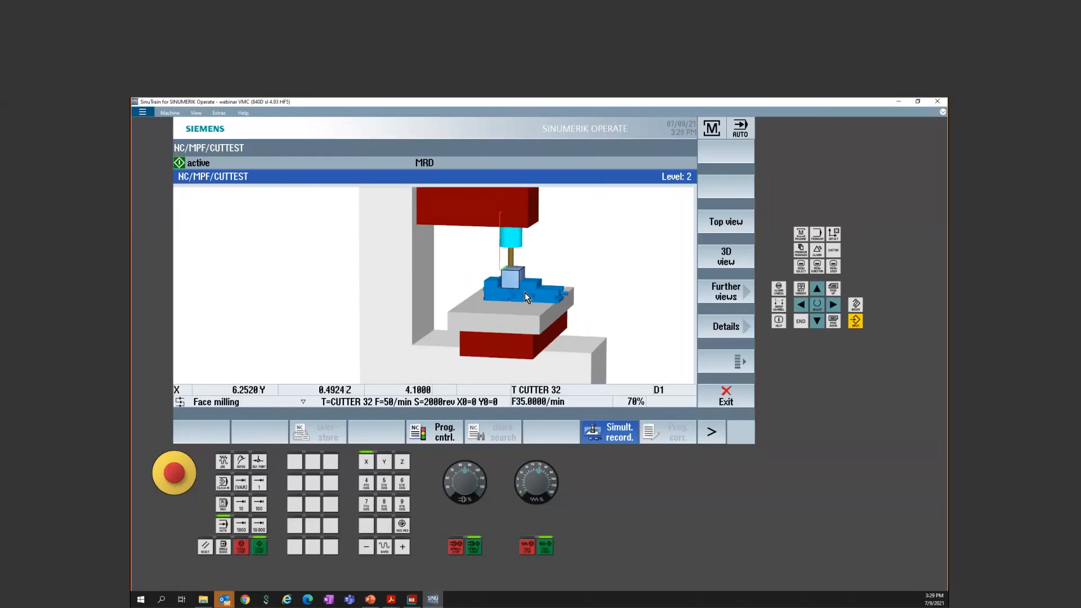
{"action": "mouse_move", "coordinate": [473, 294]}
{"action": "left_mouse_down"}
{"action": "mouse_move", "coordinate": [492, 292]}
{"action": "mouse_move", "coordinate": [490, 303]}
{"action": "left_mouse_up"}
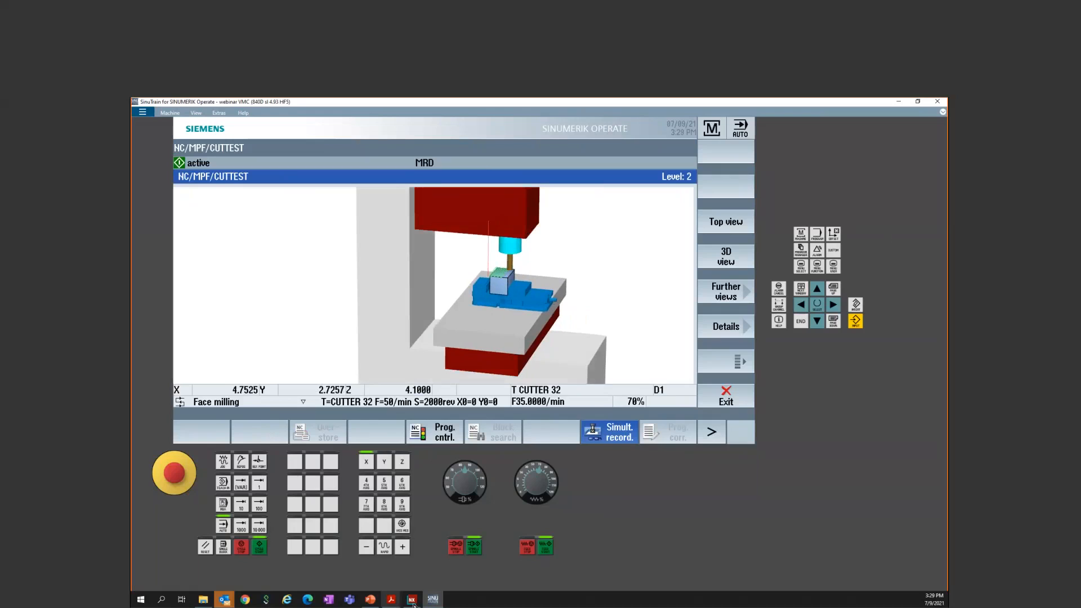
Step: Consult the KurtVise.pdf drawing in Acrobat Reader, and return to SinuTrain to examine the finished part in the vise
{"action": "mouse_move", "coordinate": [395, 602]}
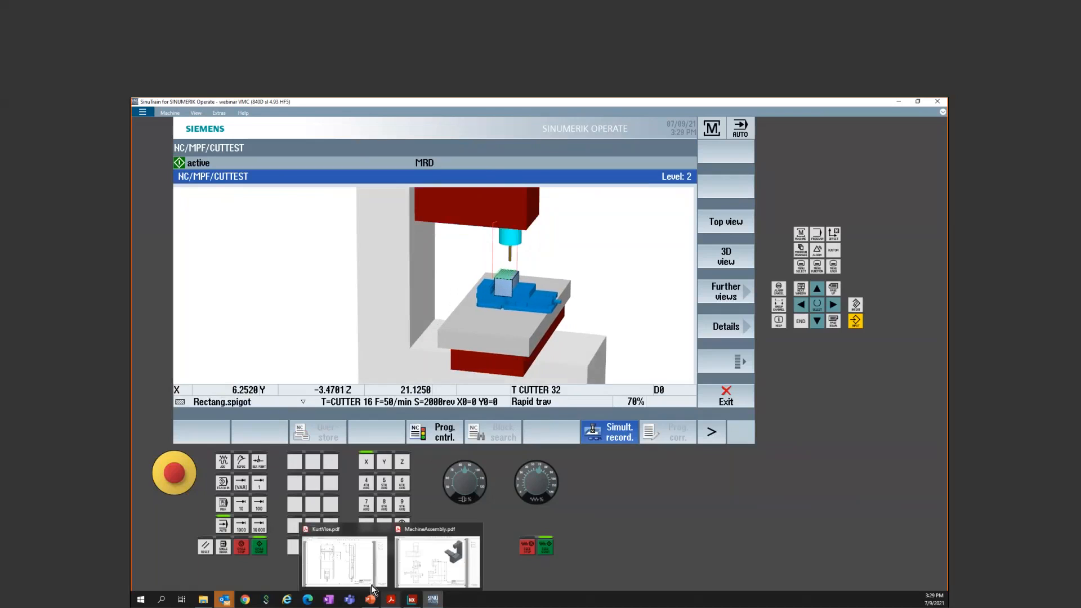
{"action": "left_click", "coordinate": [372, 585]}
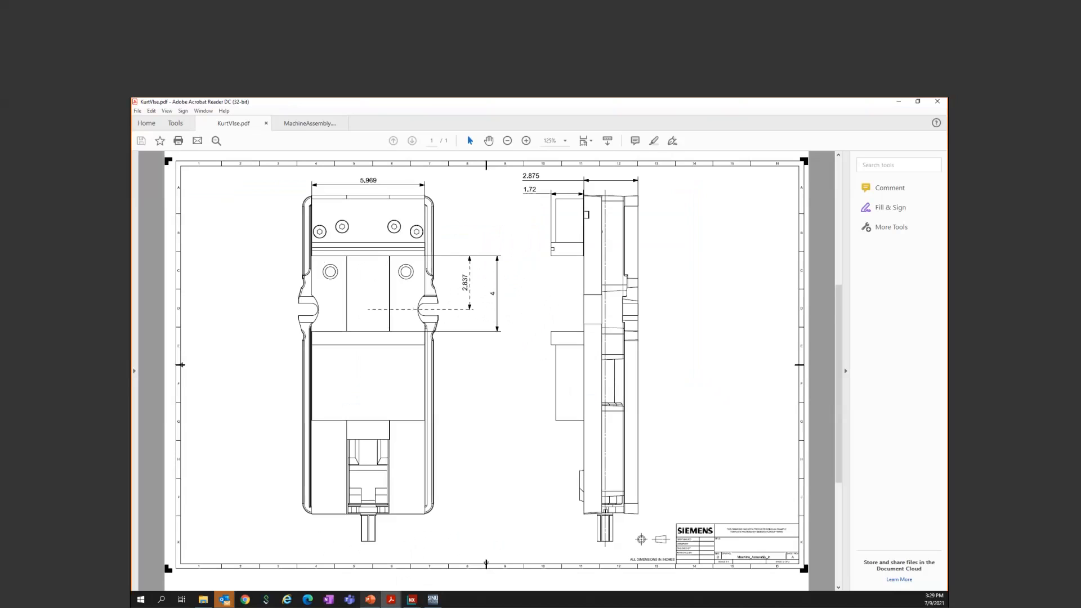
{"action": "left_click", "coordinate": [433, 599]}
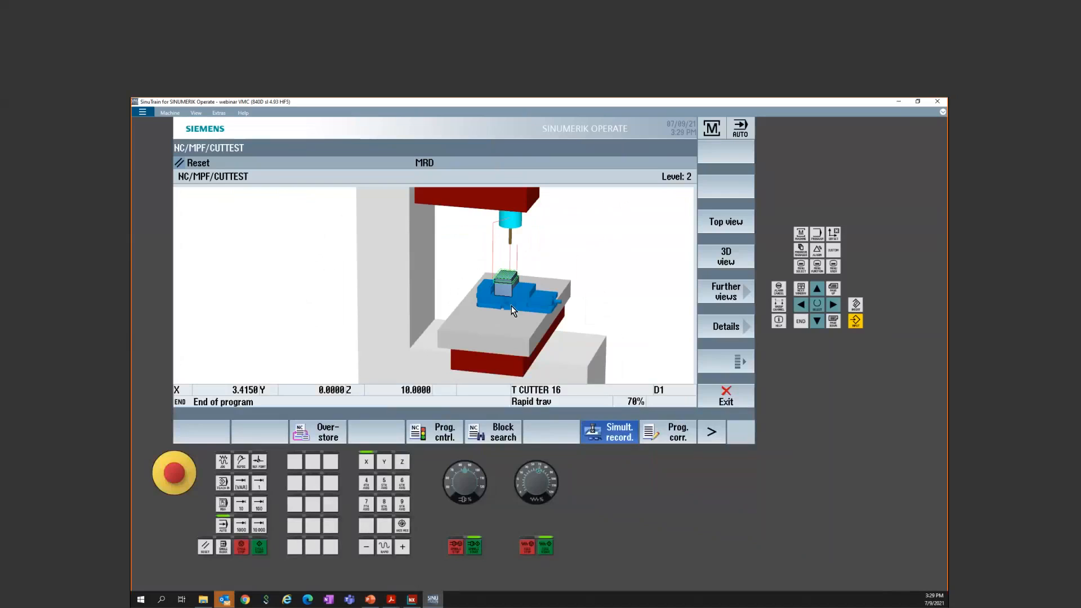
{"action": "left_click_drag", "start_coordinate": [531, 333], "coordinate": [527, 313]}
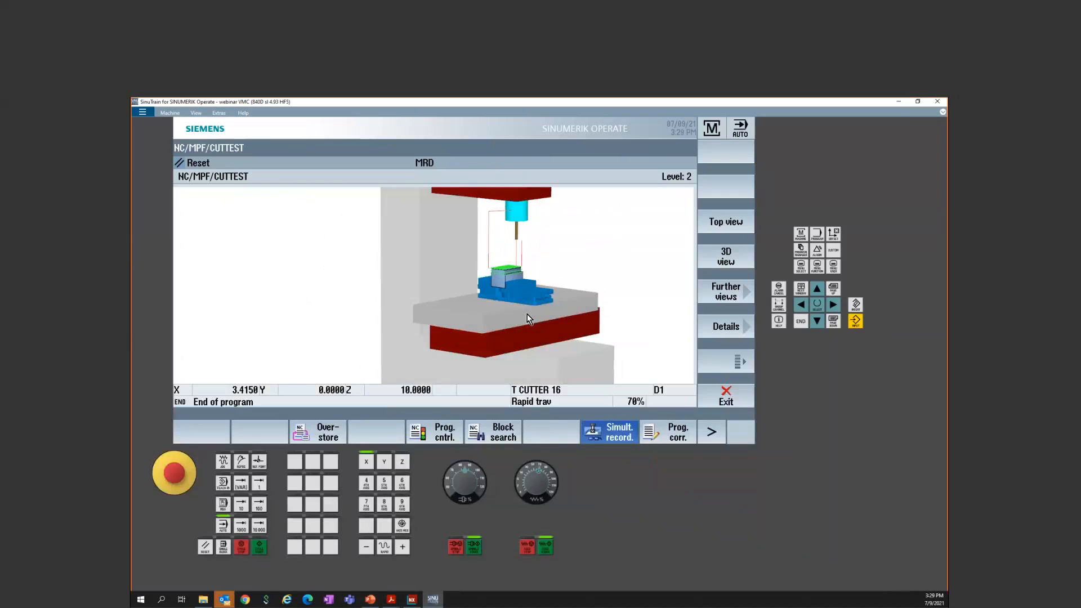
Step: Edit the VISE_01 file element under PA_WORKHOLDING in the machine model and set its X offset to -30
{"action": "left_click", "coordinate": [803, 270]}
{"action": "left_click", "coordinate": [261, 436]}
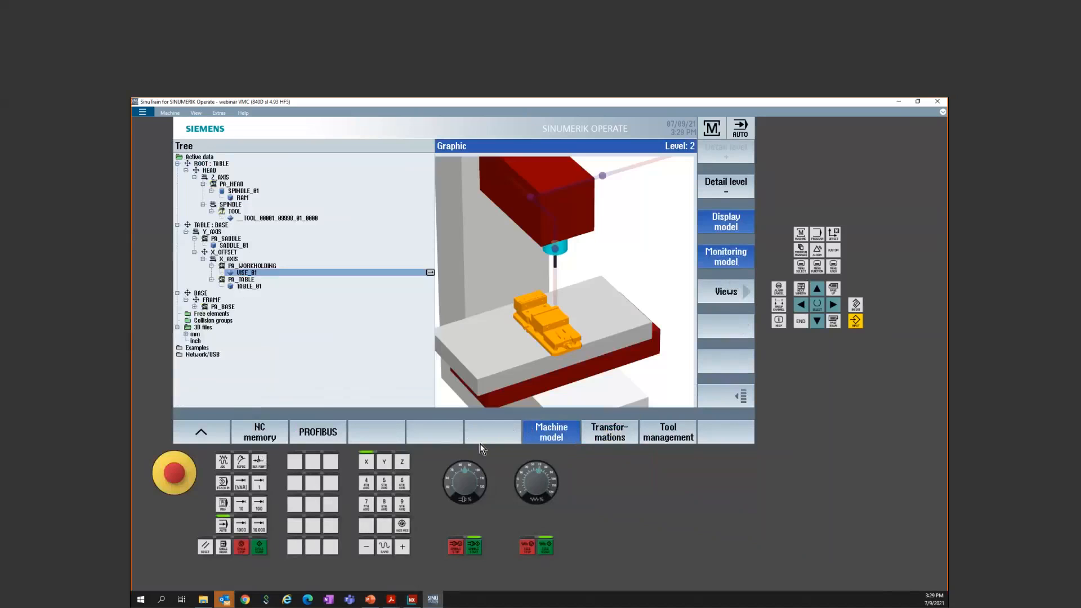
{"action": "double_click", "coordinate": [266, 272]}
{"action": "left_click", "coordinate": [414, 381]}
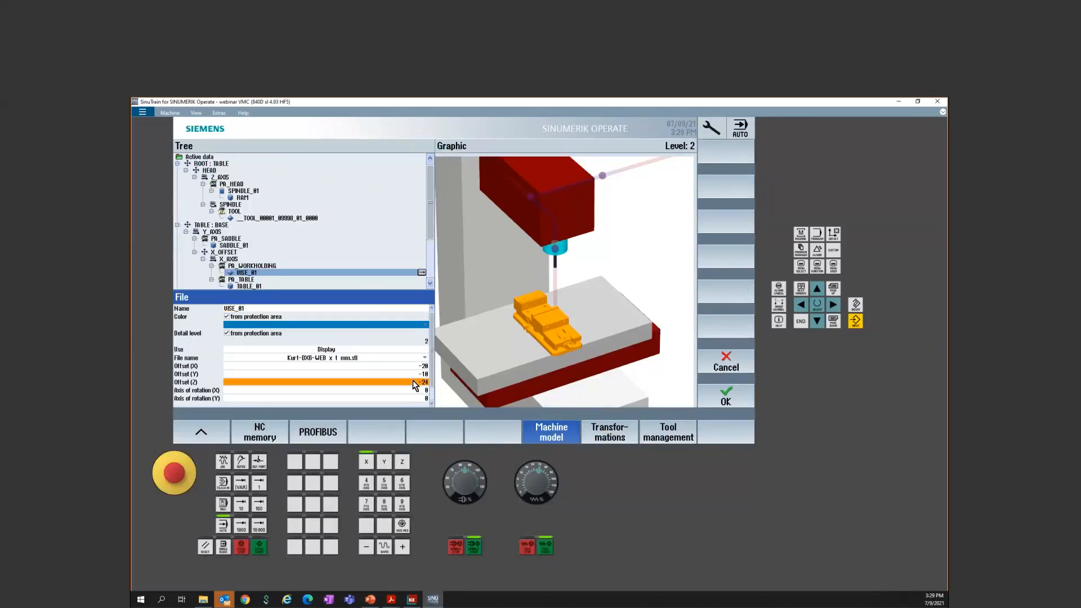
{"action": "left_click", "coordinate": [421, 367]}
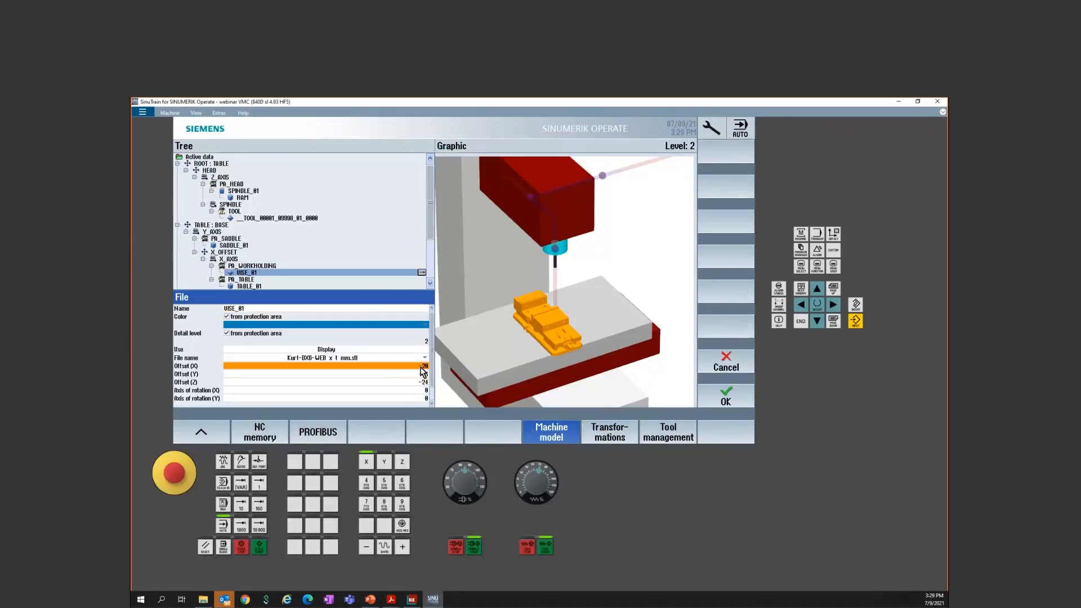
{"action": "key", "text": "Down"}
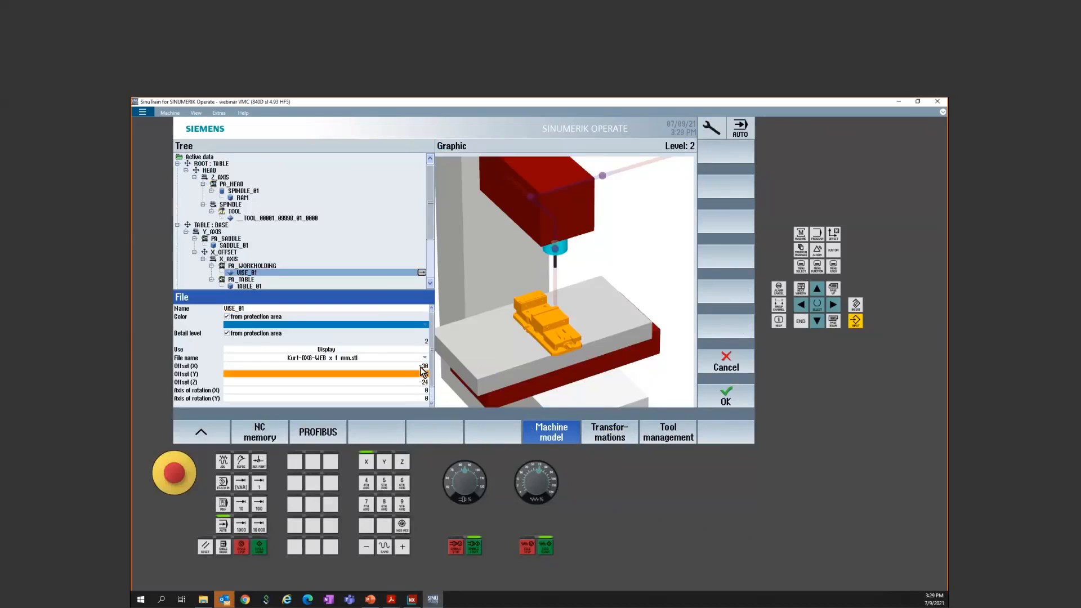
{"action": "left_click", "coordinate": [726, 397]}
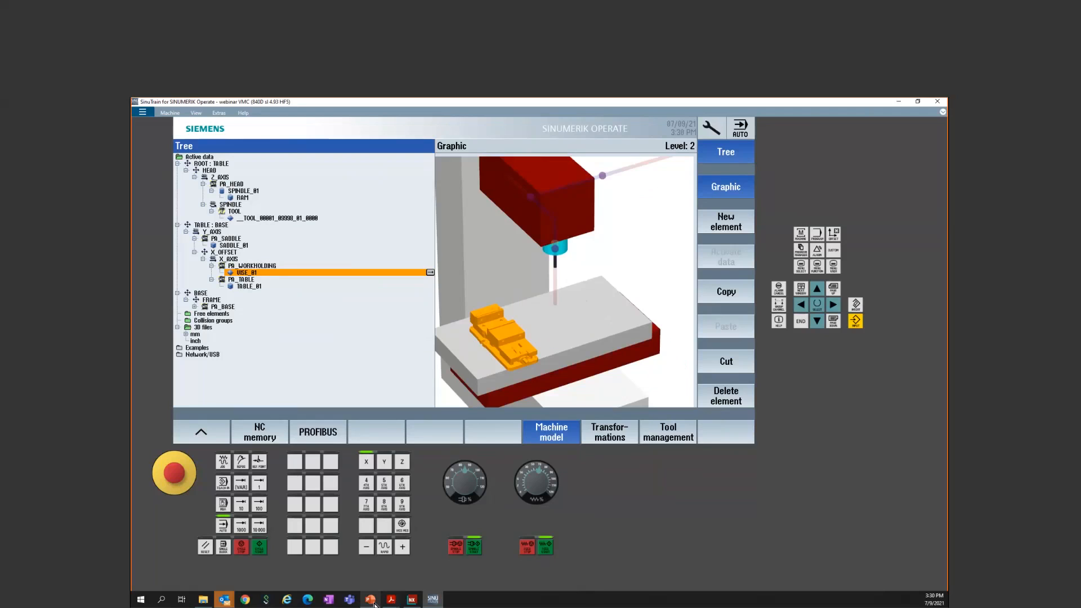
Step: Switch to the PowerPoint slide show and advance to the Questions slide
{"action": "left_click", "coordinate": [372, 601]}
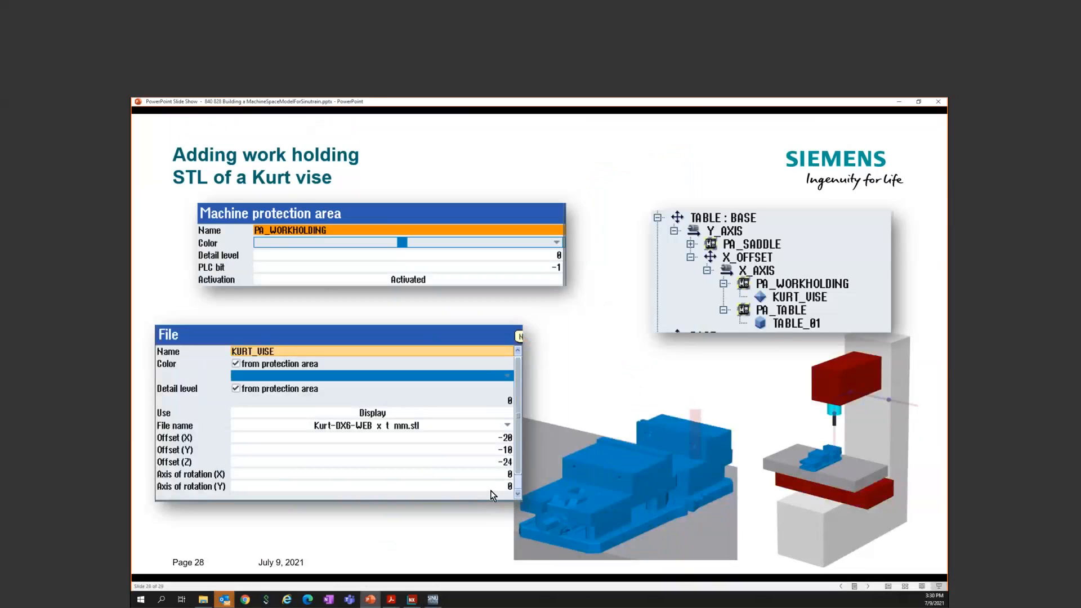
{"action": "left_click", "coordinate": [597, 423]}
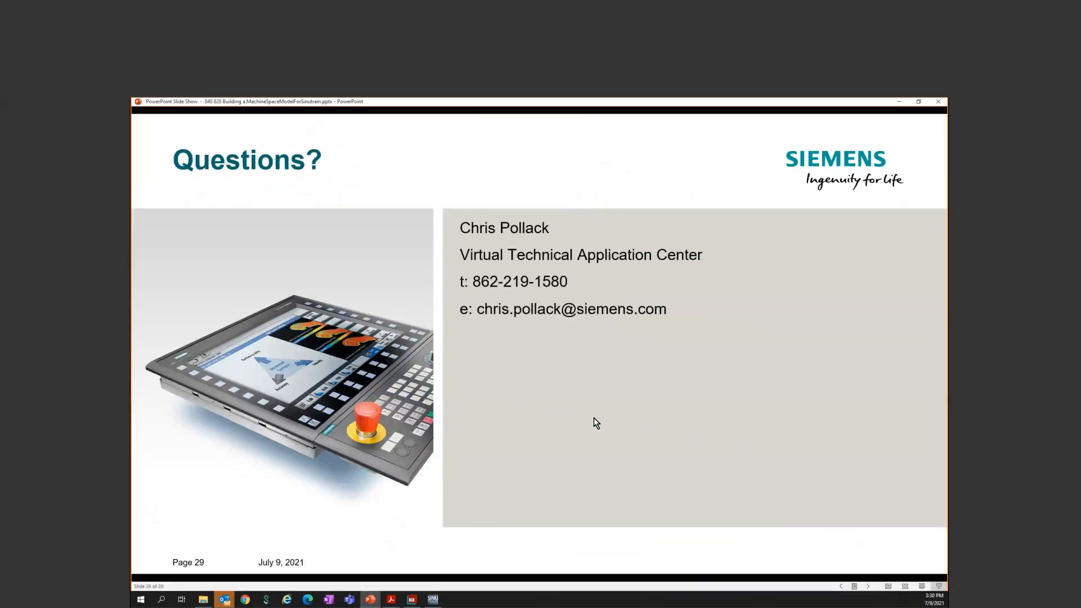